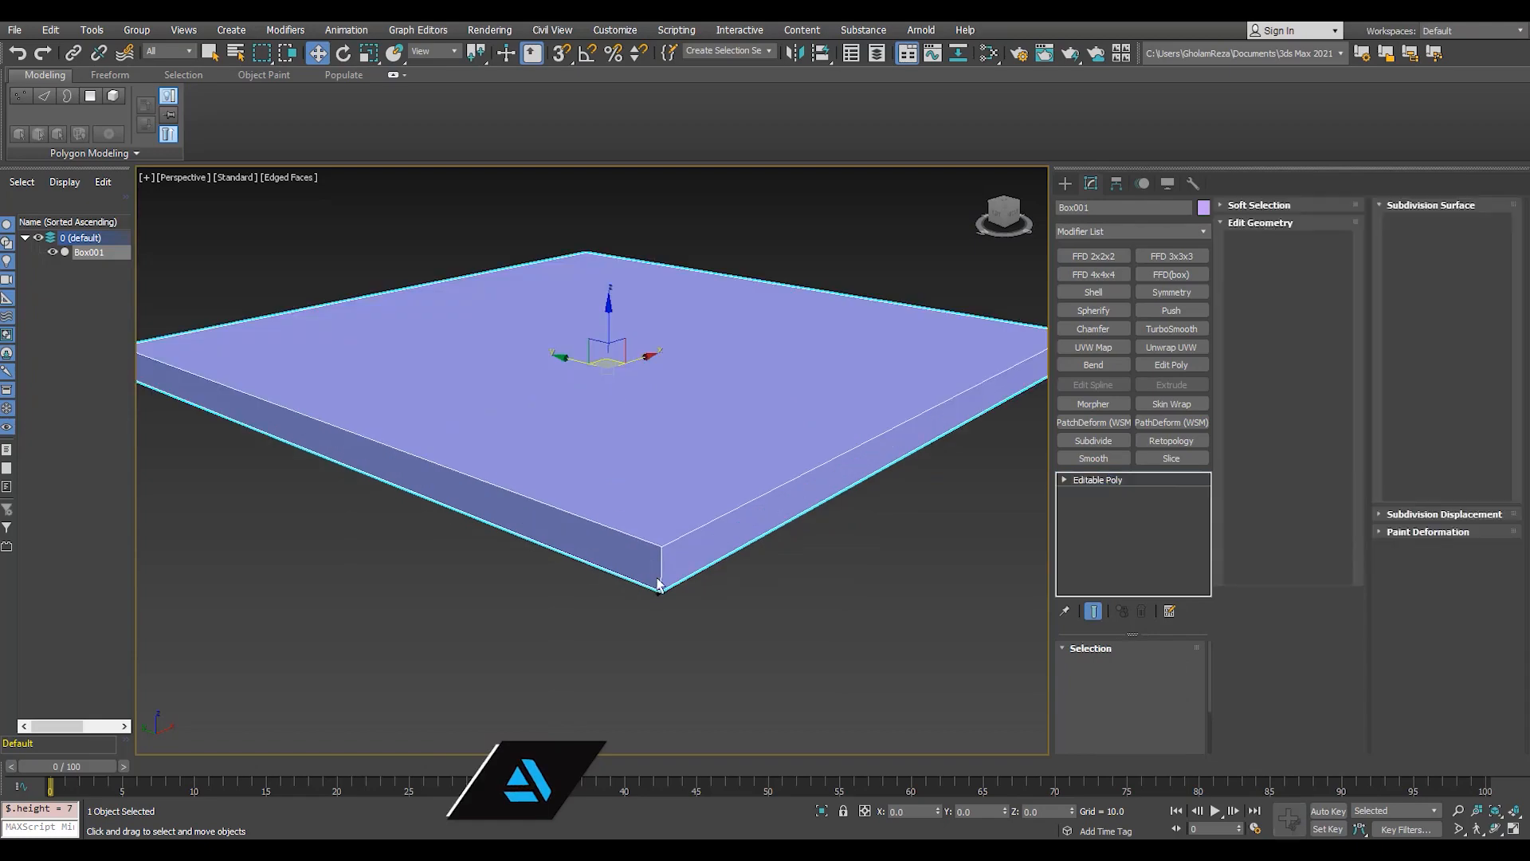
- Chamfer the four vertical corner edges of the box with 4 segments to round the slab's corners
key(2)
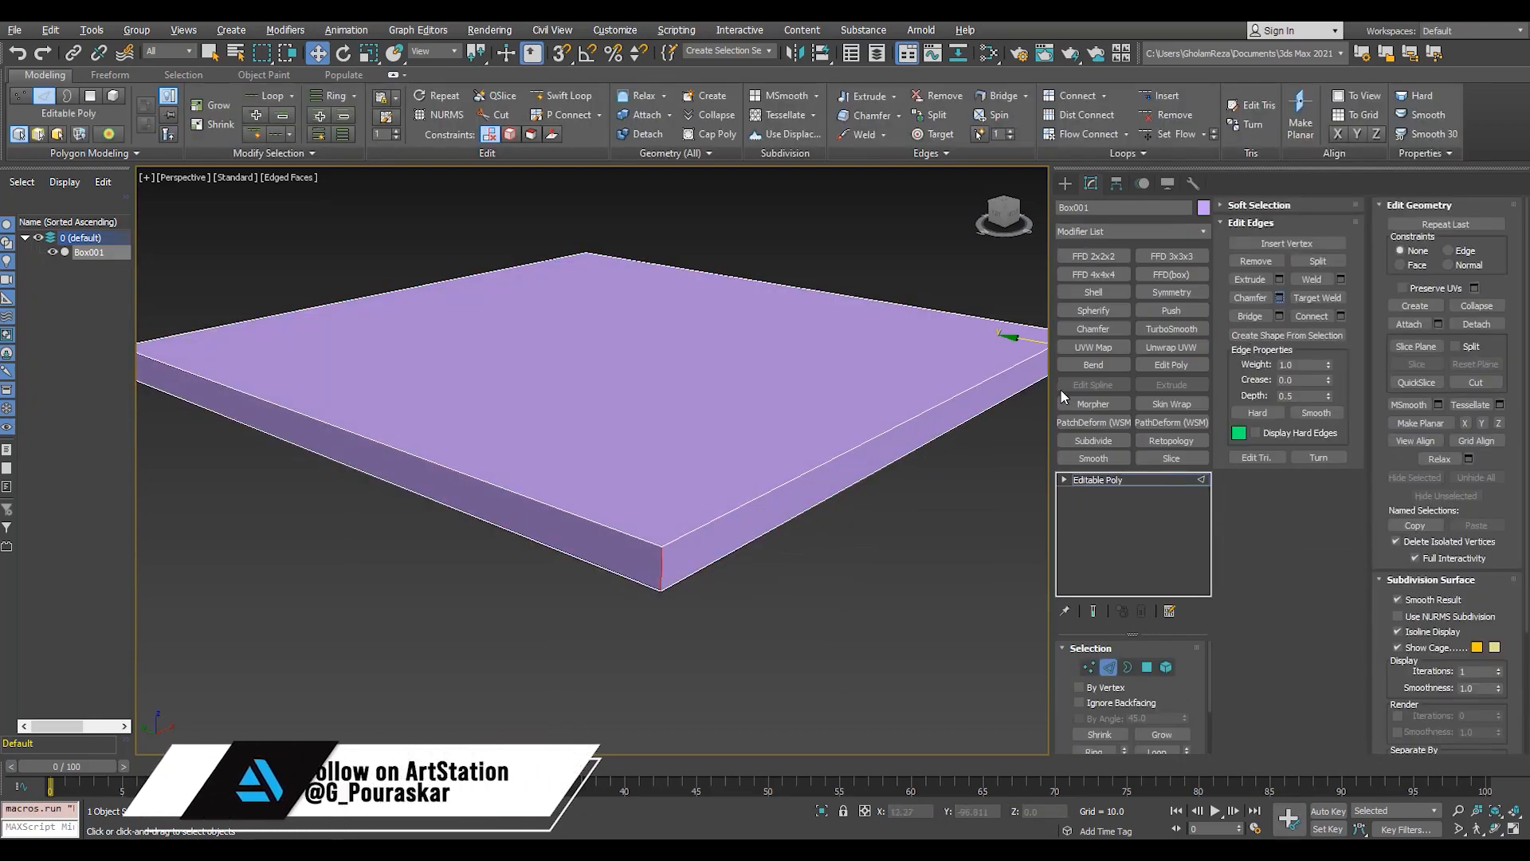
key(ctrl+shift+c)
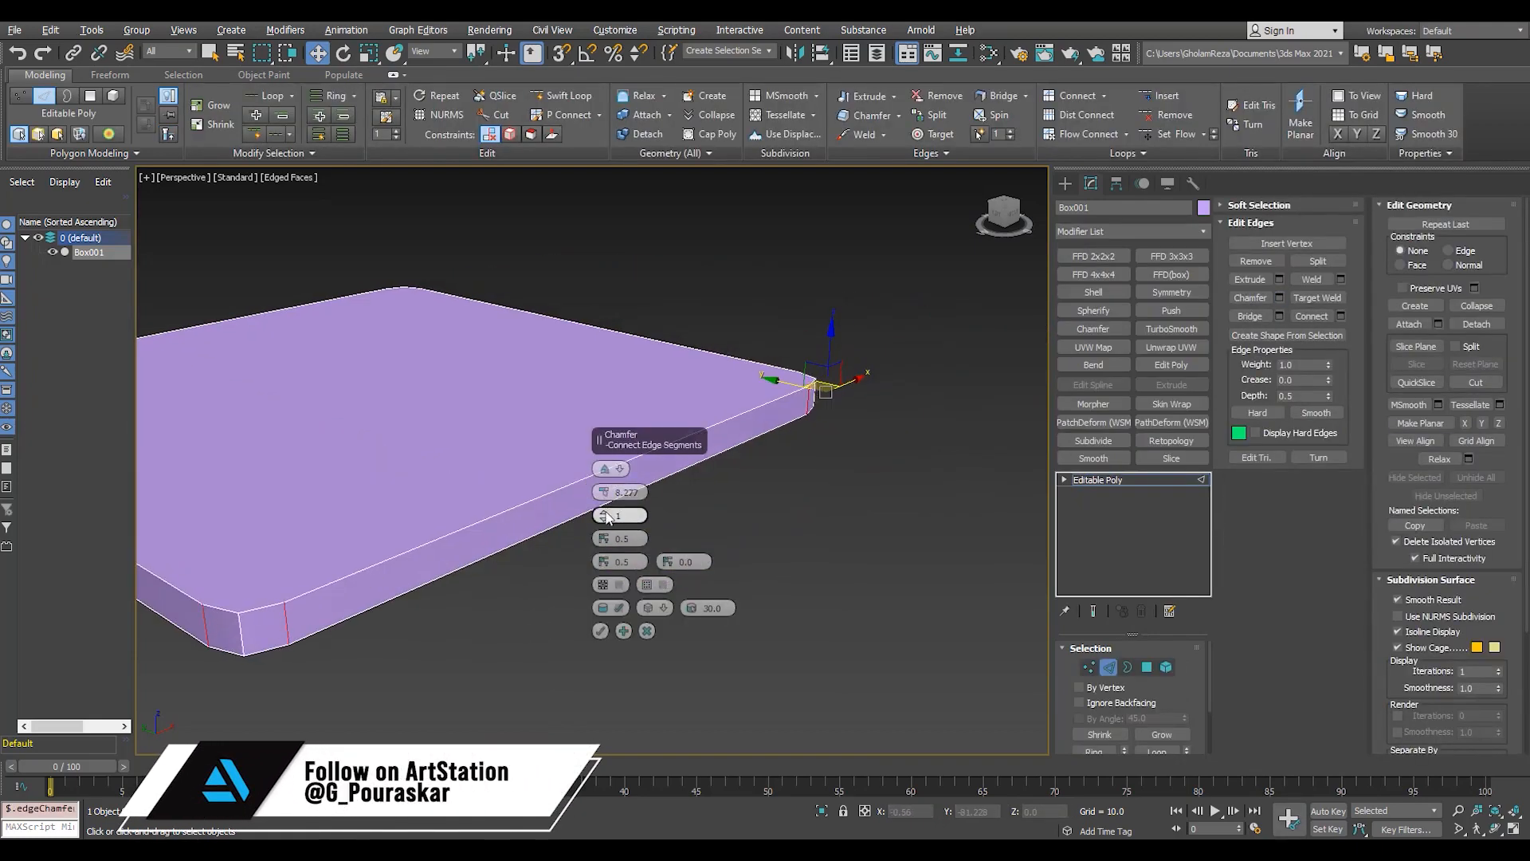
middle_drag(325, 612, 518, 617)
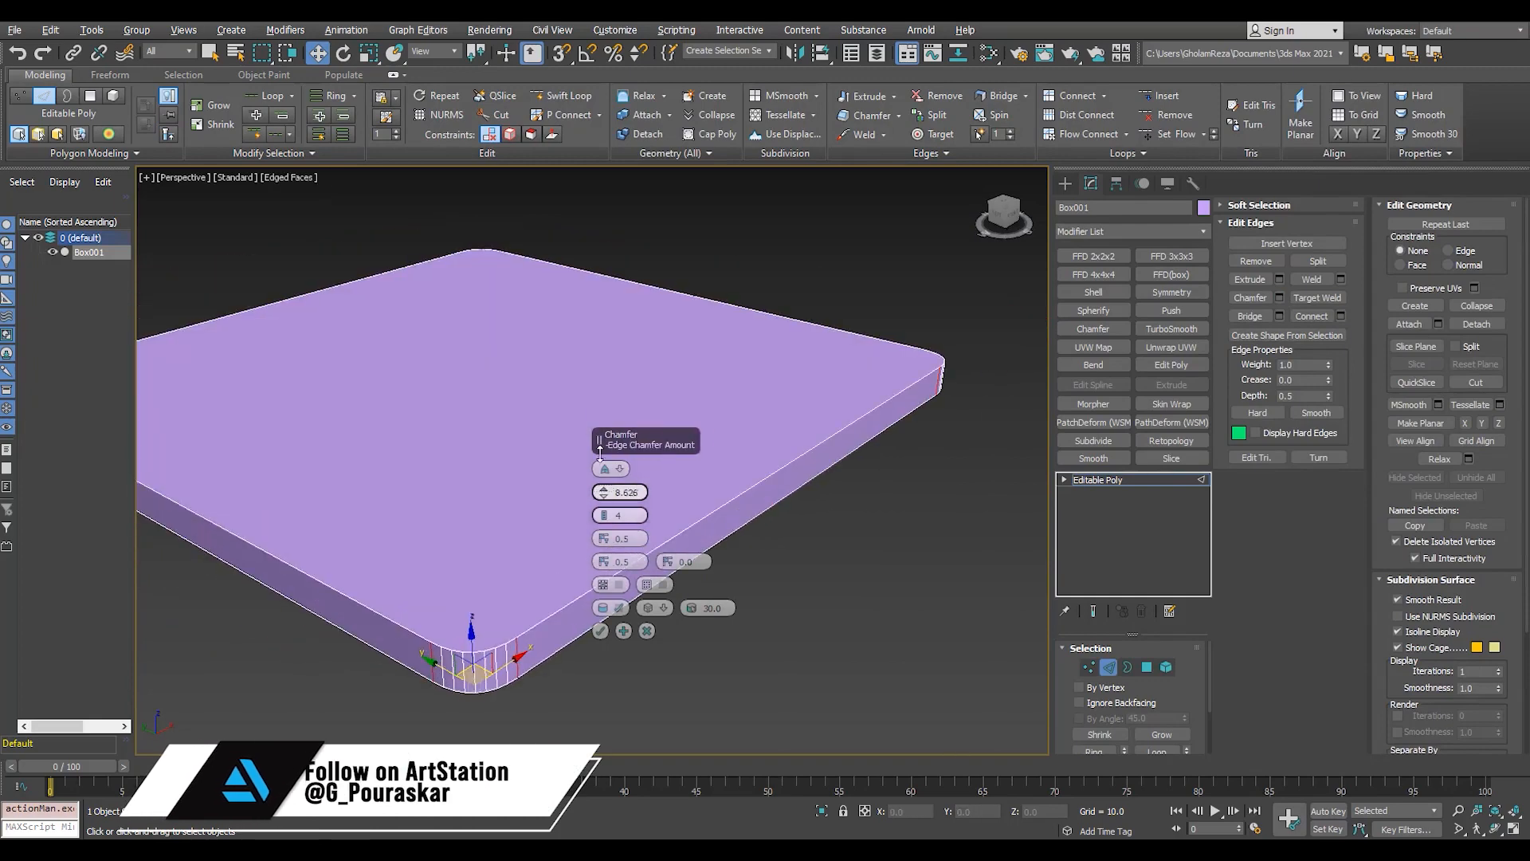
drag(603, 492, 609, 265)
click(601, 631)
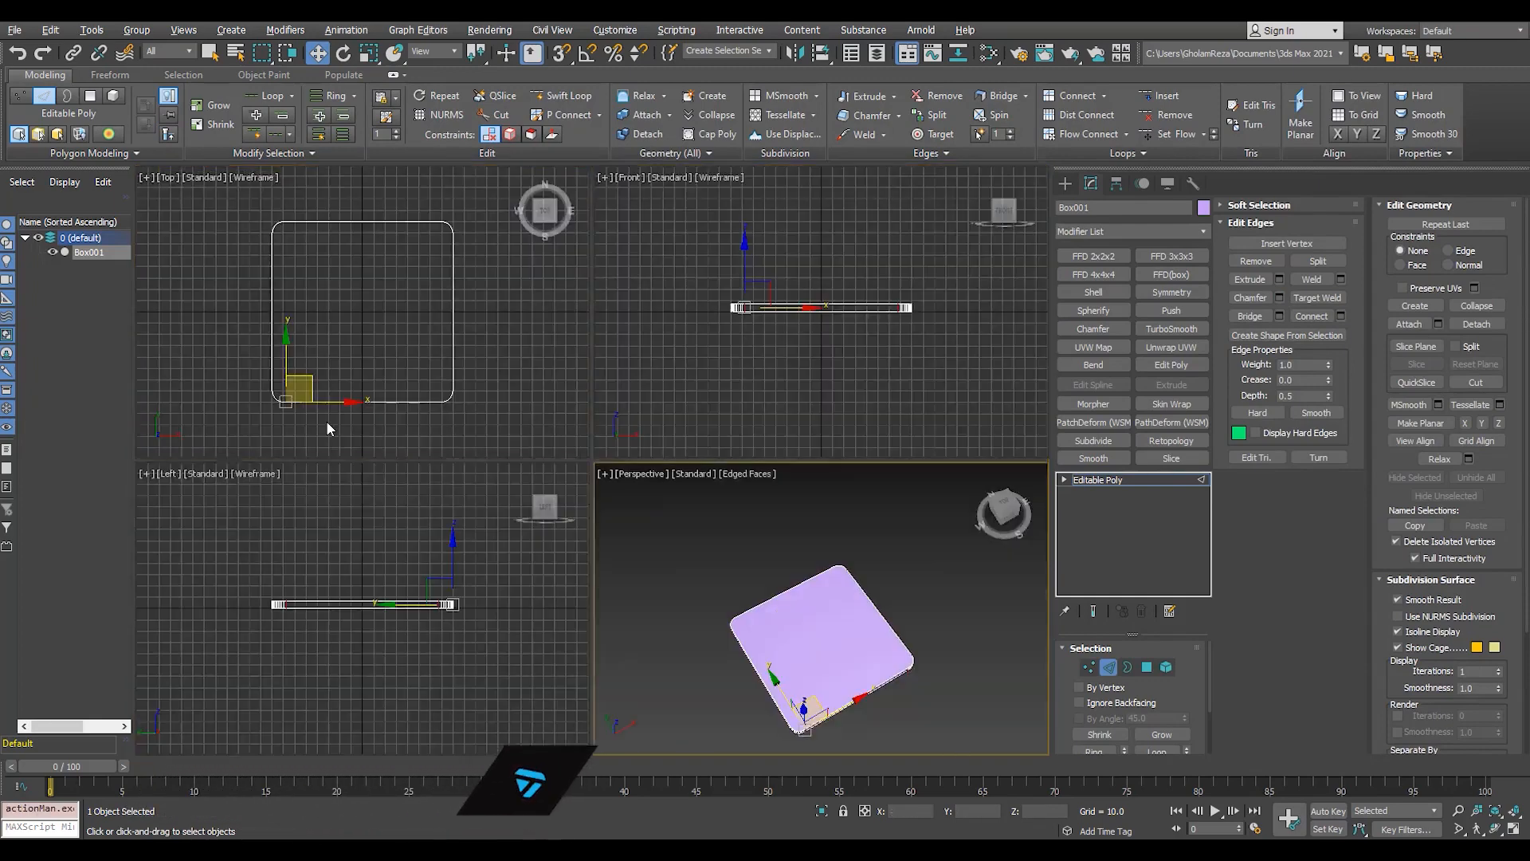
- Draw a cylinder of about 23.1 radius and 14.4 height at the slab's centre in the Top view
middle_click(327, 420)
key(alt+w)
click(1097, 478)
scroll(700, 609, up, 2)
scroll(699, 609, down, 2)
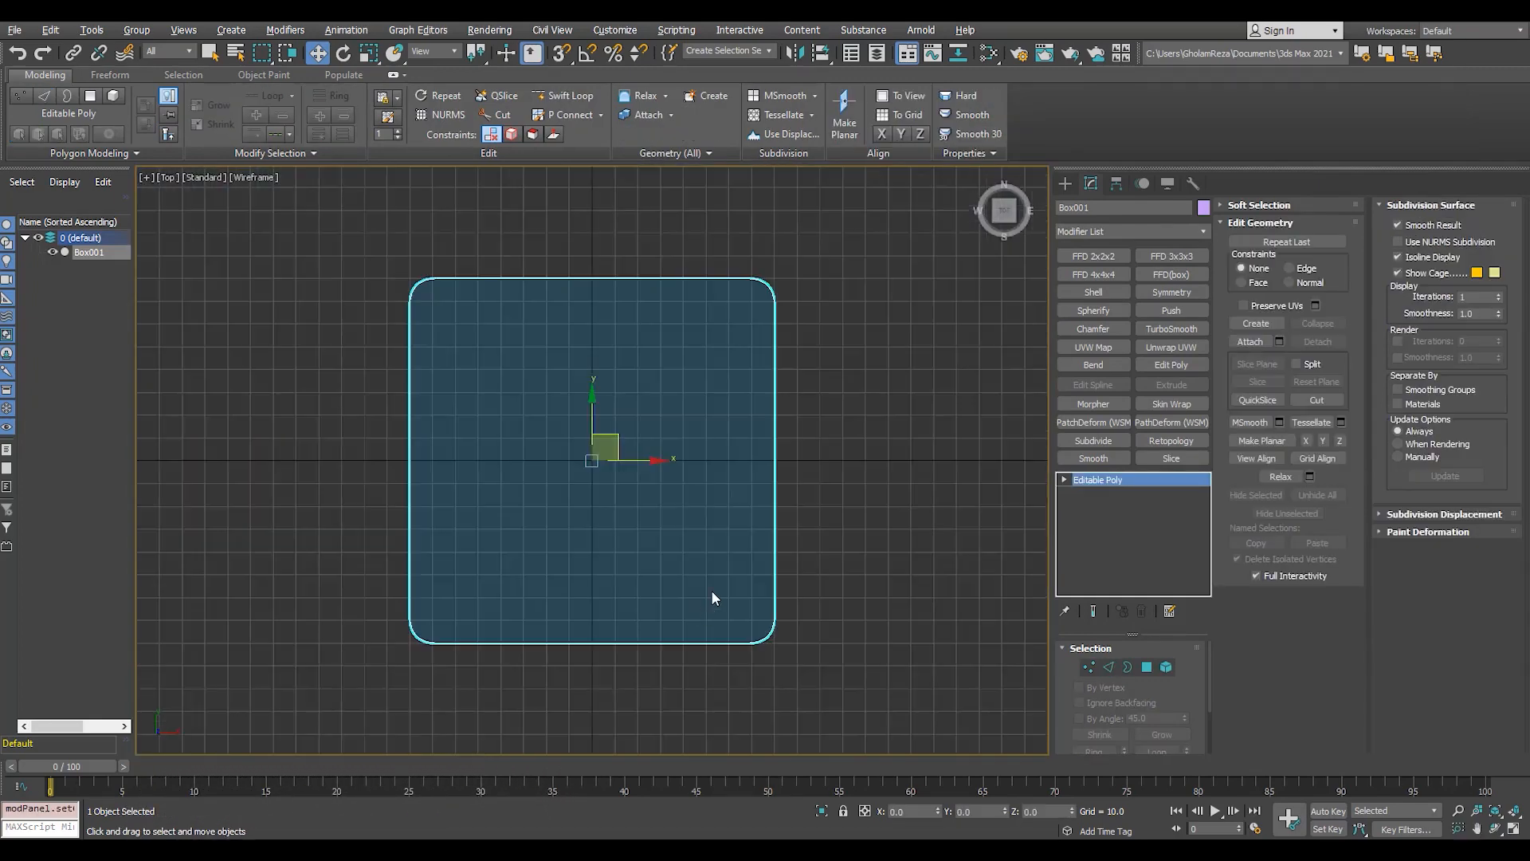
click(1065, 183)
click(1098, 313)
drag(591, 461, 625, 422)
click(625, 390)
right_click(626, 390)
- Set the cylinder to 1 height segment and 128 sides
click(1090, 184)
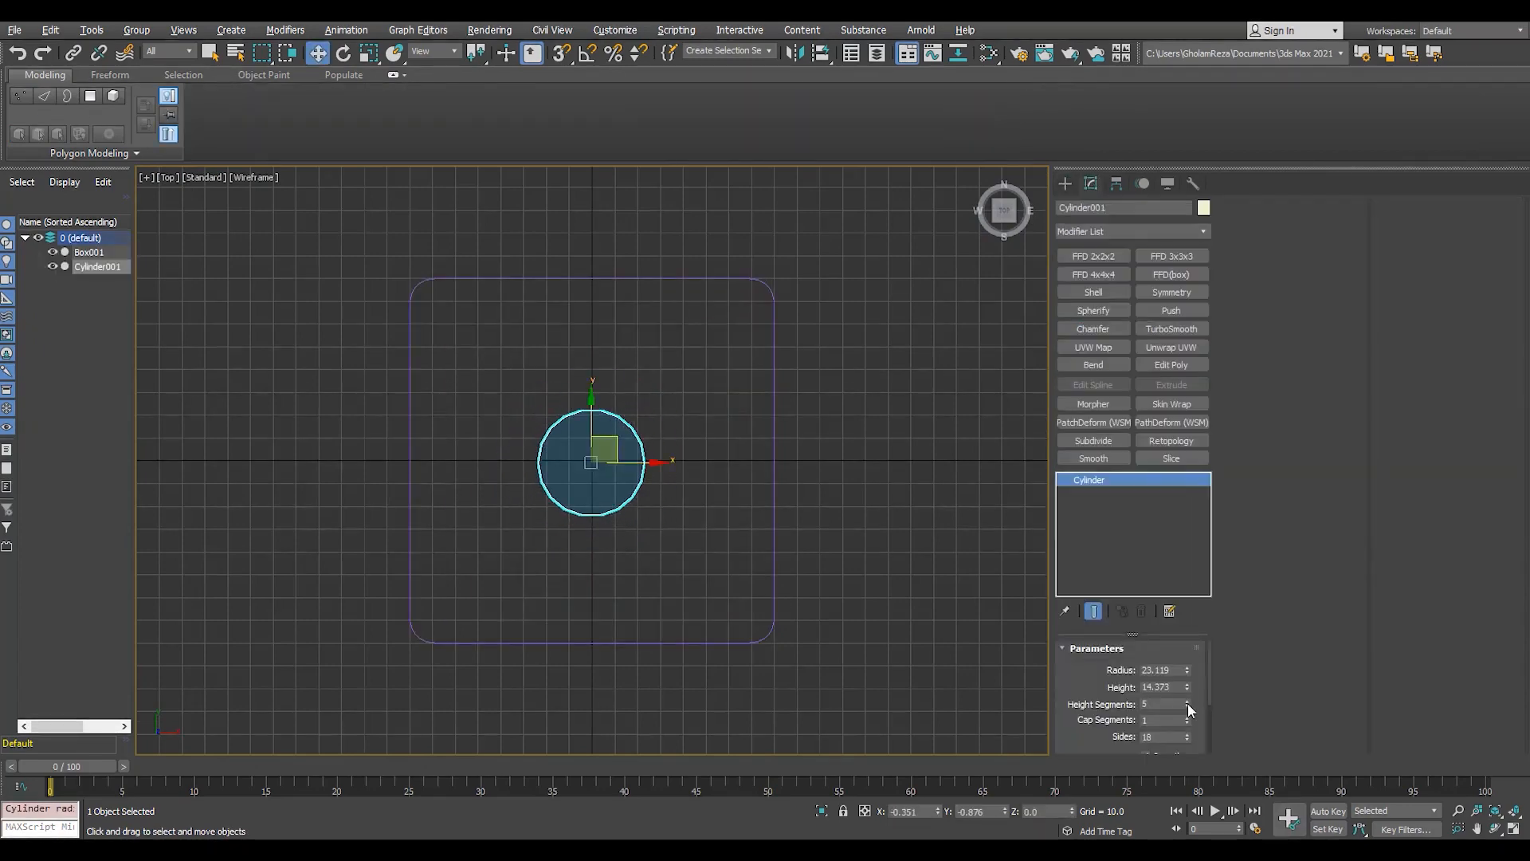
text(128)
key(Return)
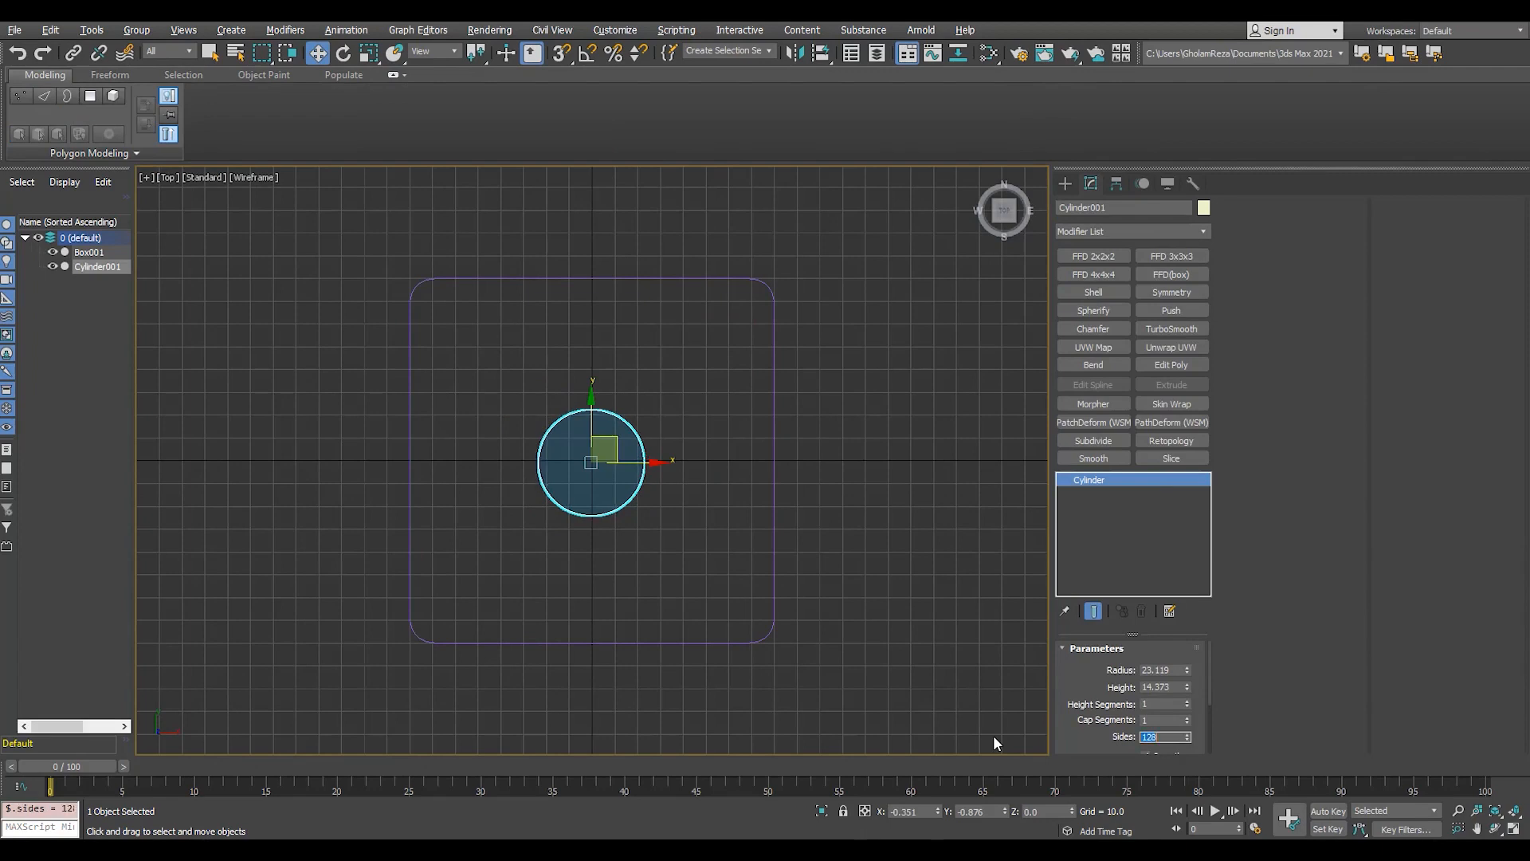
- Move the cylinder with 3D snapping onto the slab's corner at X 80, Y -80
middle_drag(577, 439, 593, 425)
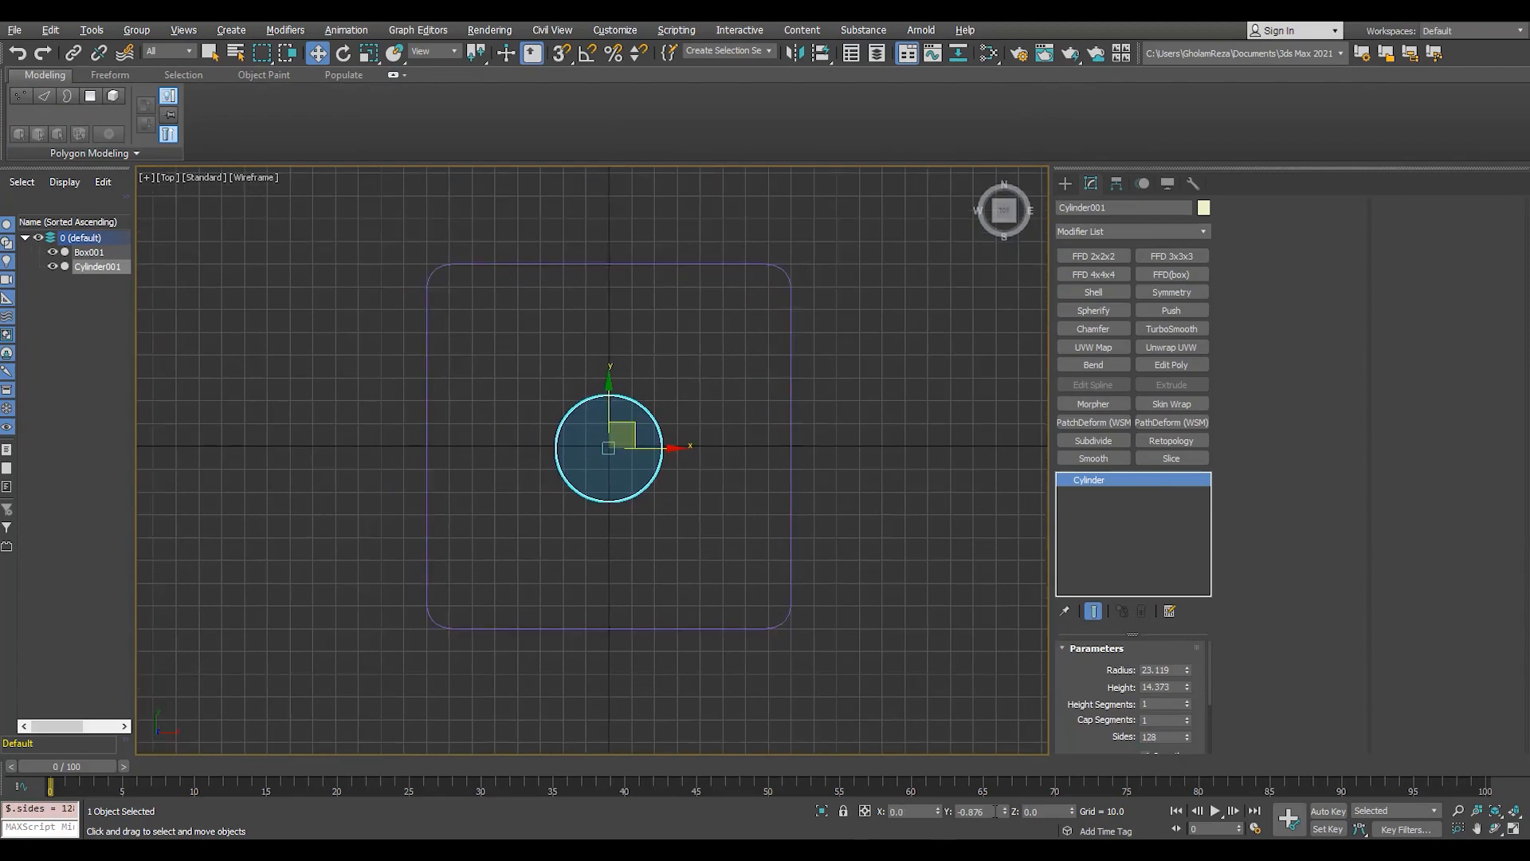
key(s)
drag(611, 387, 854, 630)
key(s)
drag(660, 627, 791, 441)
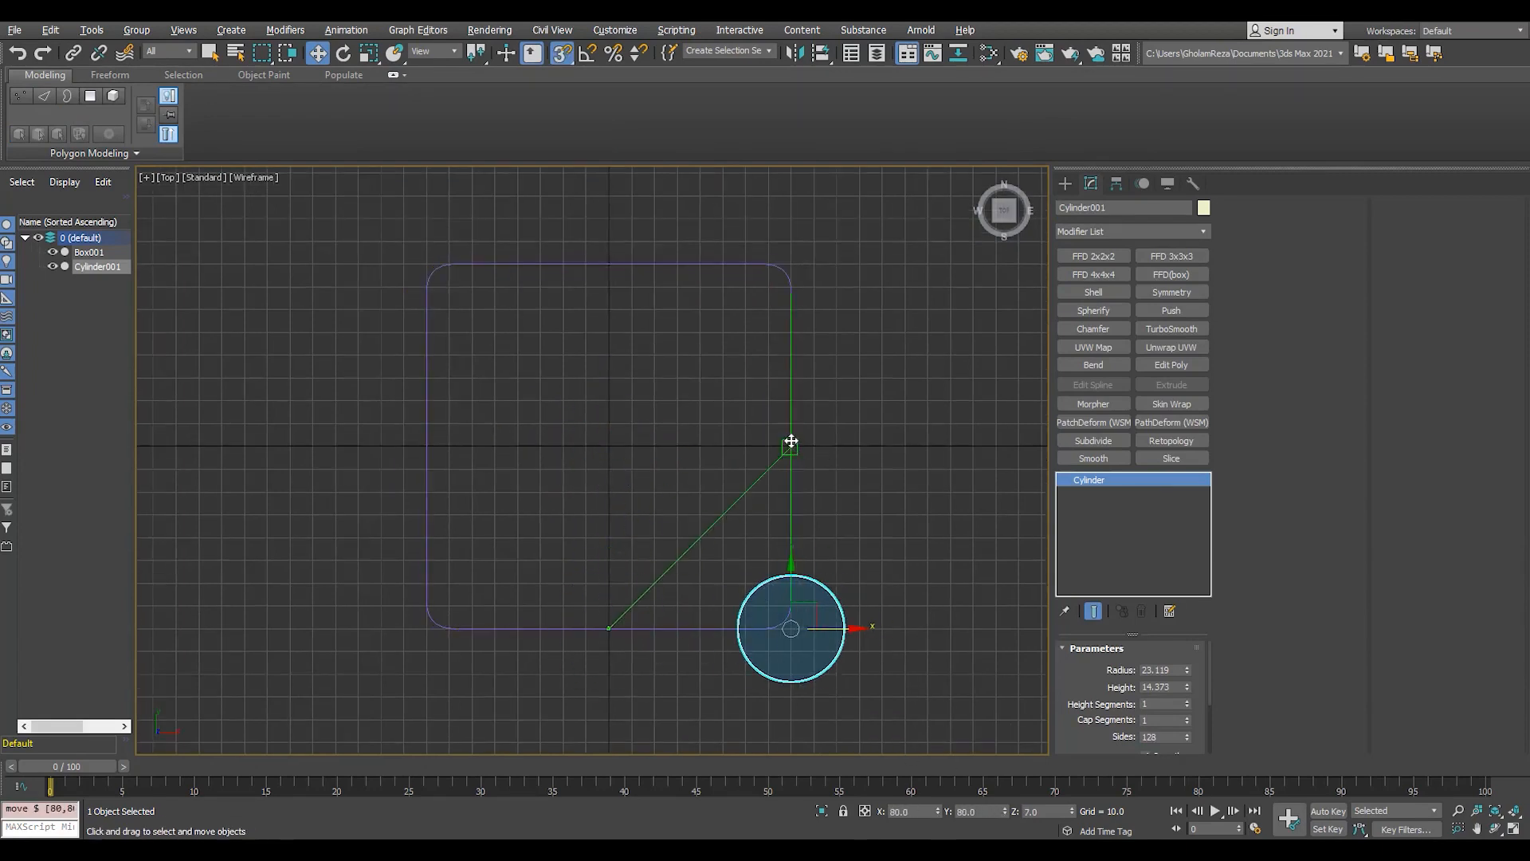
- Lower the corner cylinder to about Z -19.6 so it extends below the slab
scroll(789, 628, up, 5)
key(p)
scroll(801, 562, up, 5)
alt+middle_drag(785, 621, 802, 545)
drag(803, 545, 762, 606)
scroll(763, 608, down, 3)
middle_drag(763, 608, 800, 467)
drag(794, 449, 794, 514)
alt+middle_drag(793, 514, 829, 550)
- Set the corner cylinder's height to 30 and position it at about Z -11.7
drag(1187, 686, 1181, 536)
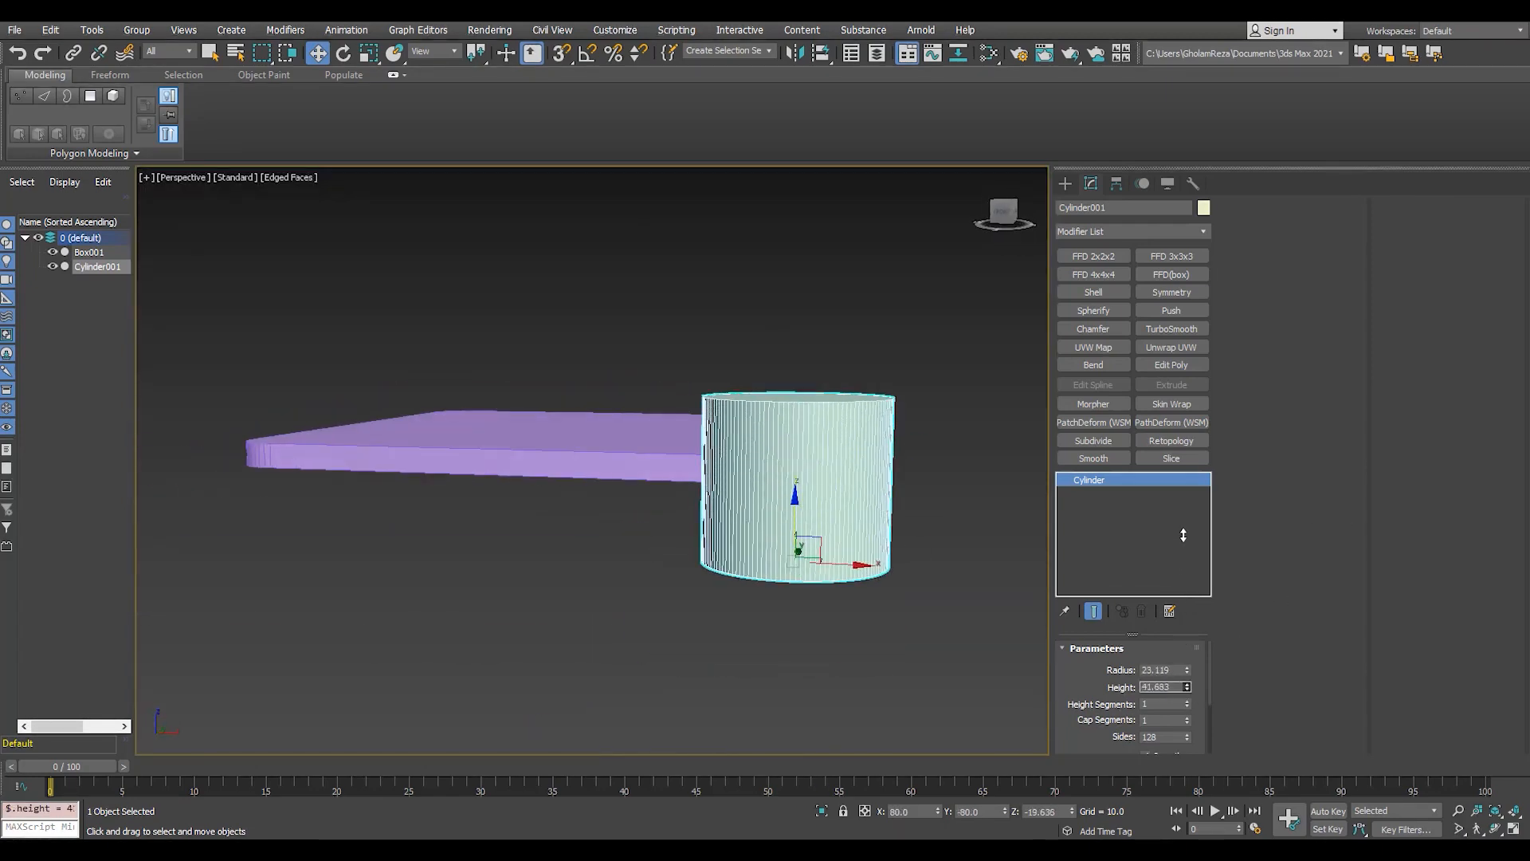
mouse_move(604, 483)
alt+middle_down()
mouse_move(610, 509)
mouse_move(628, 493)
mouse_move(597, 489)
alt+middle_up()
click(610, 450)
click(798, 512)
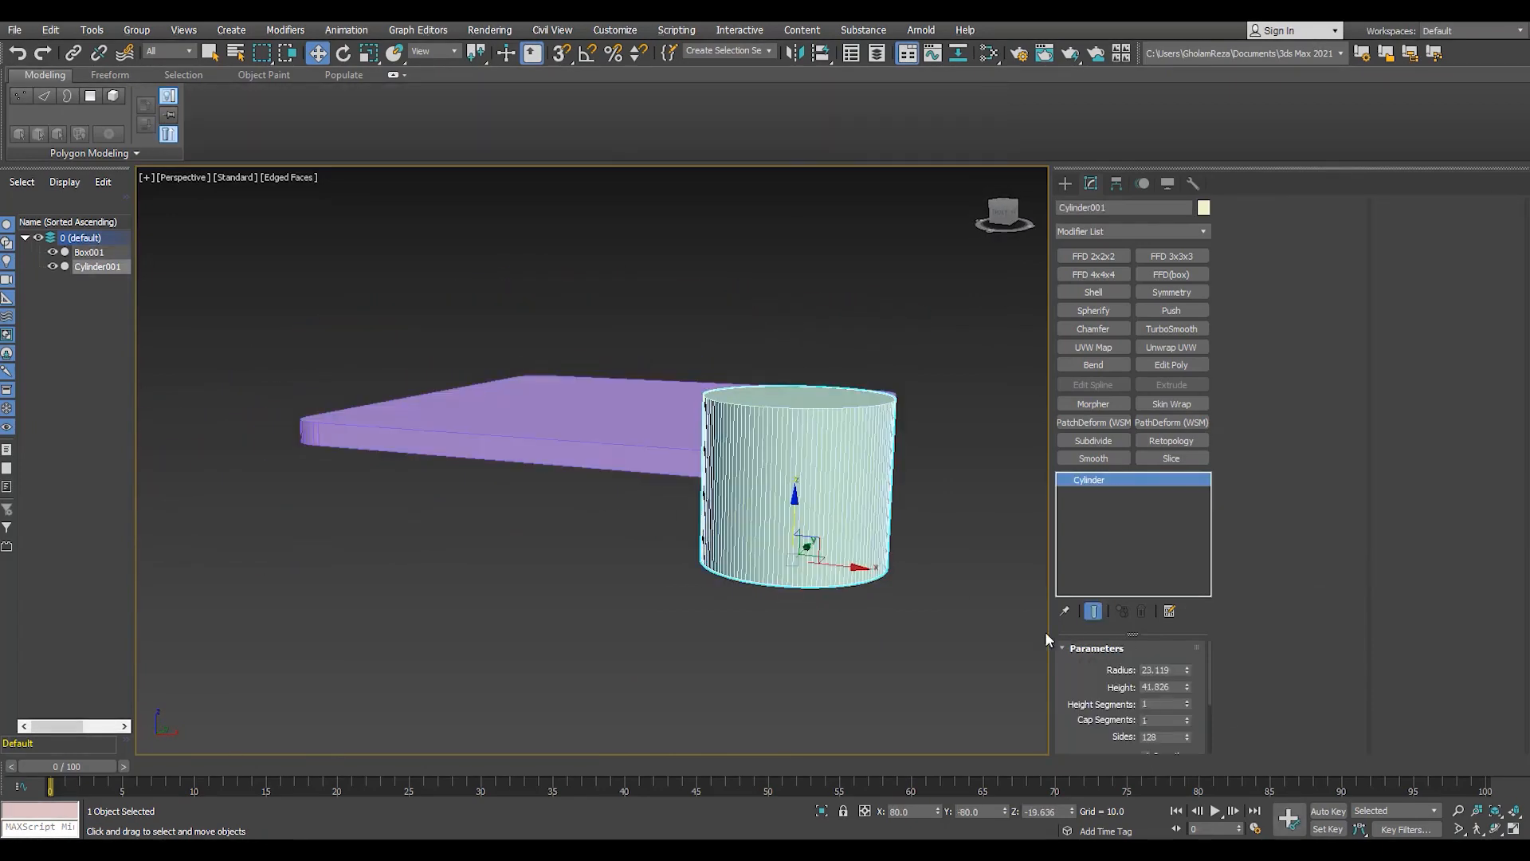
drag(799, 511, 802, 489)
text(30)
key(Return)
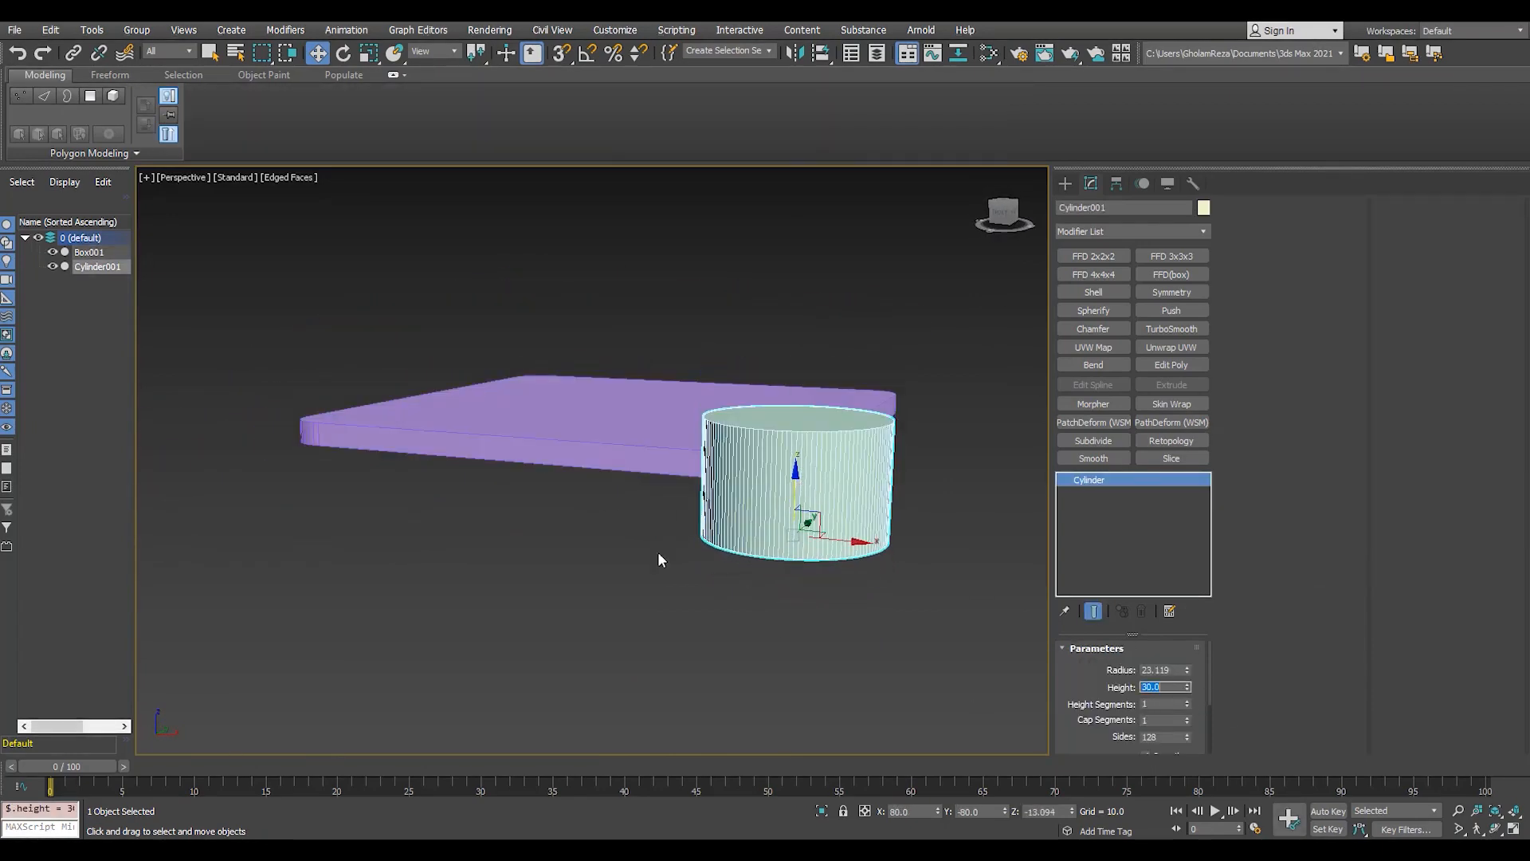
alt+middle_drag(657, 551, 814, 488)
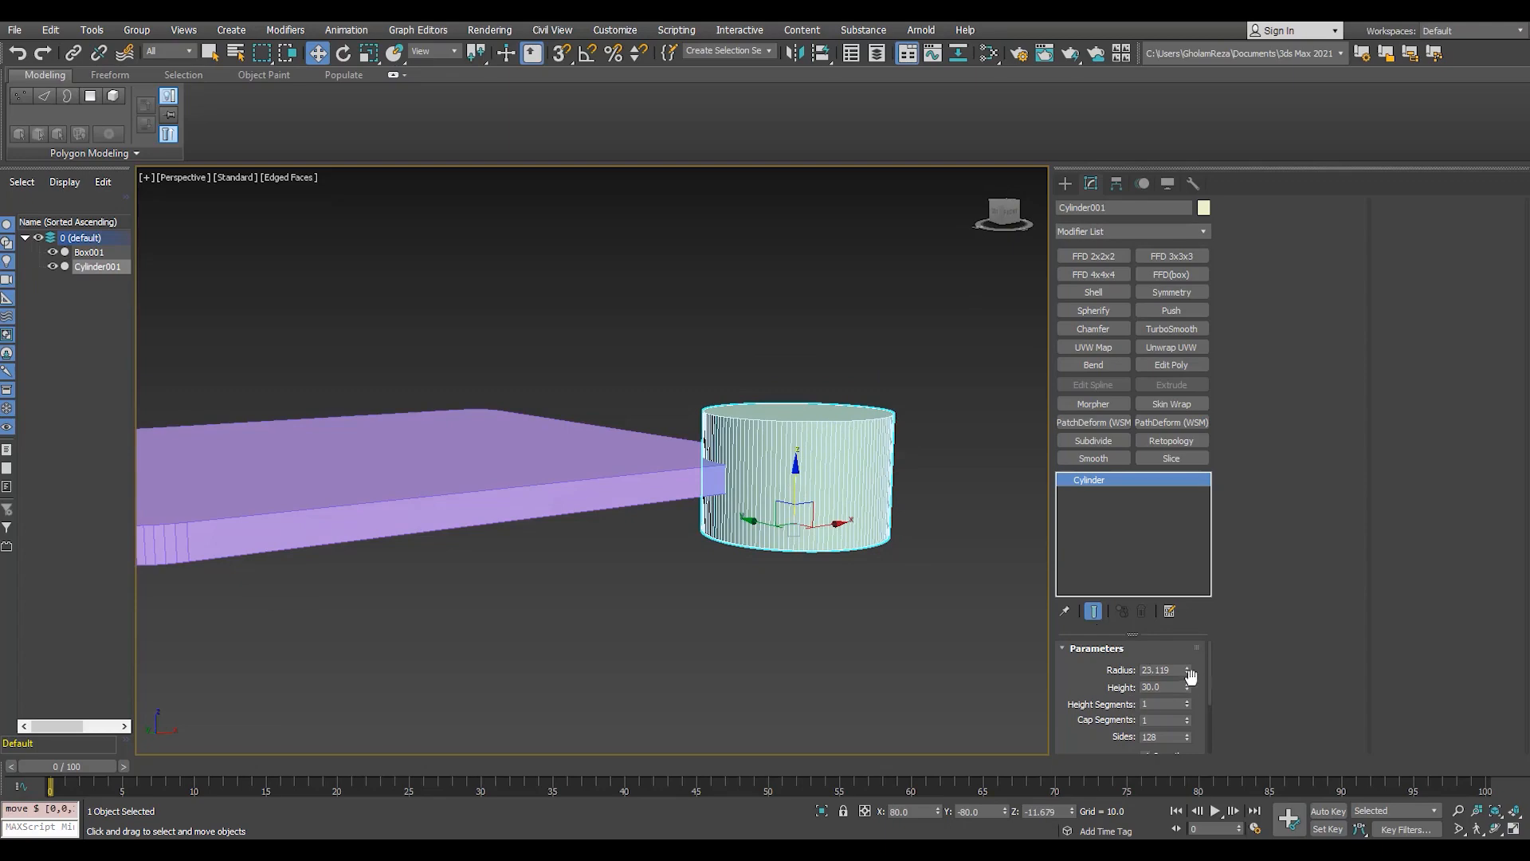
- Reduce the corner cylinder's radius to about 17.3
drag(1191, 676, 1192, 692)
key(t)
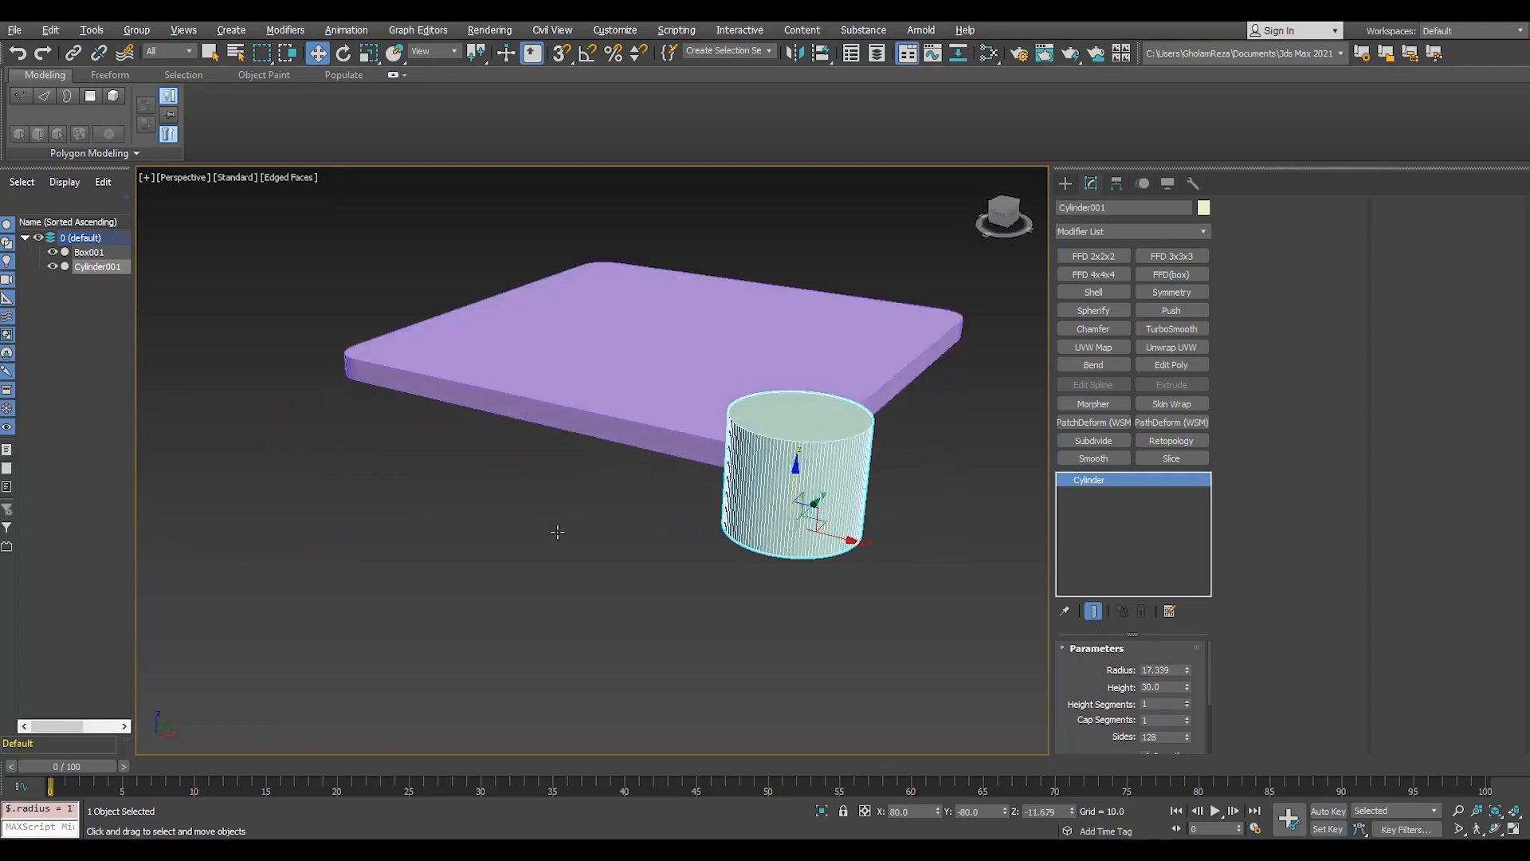
key(alt+w)
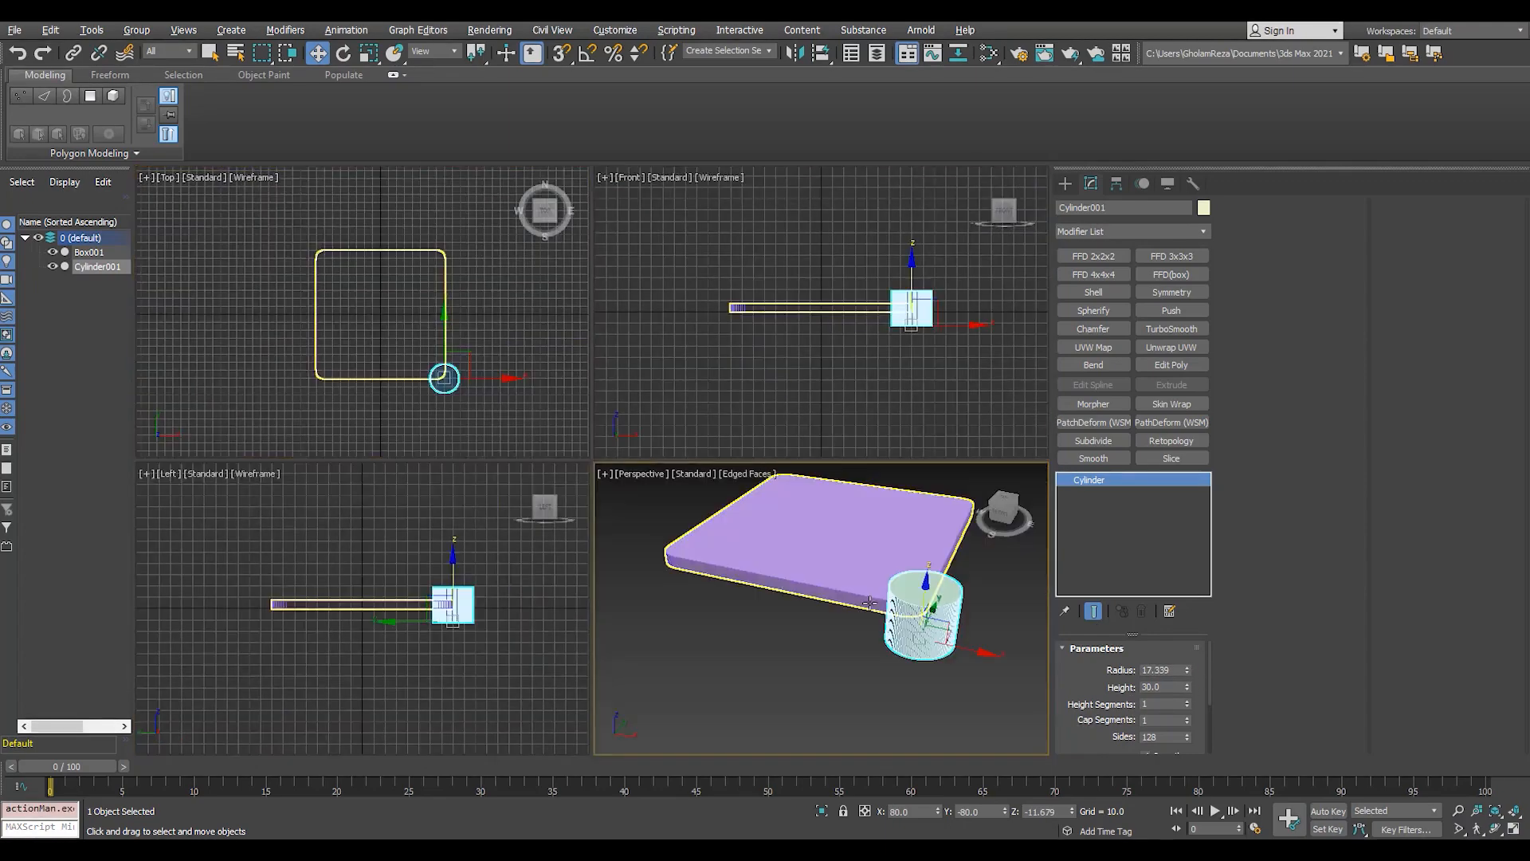
middle_click(732, 596)
key(alt+w)
alt+middle_drag(845, 494, 778, 439)
click(778, 440)
scroll(594, 518, down, 2)
mouse_move(593, 510)
alt+middle_down()
mouse_move(638, 489)
mouse_move(593, 514)
alt+middle_up()
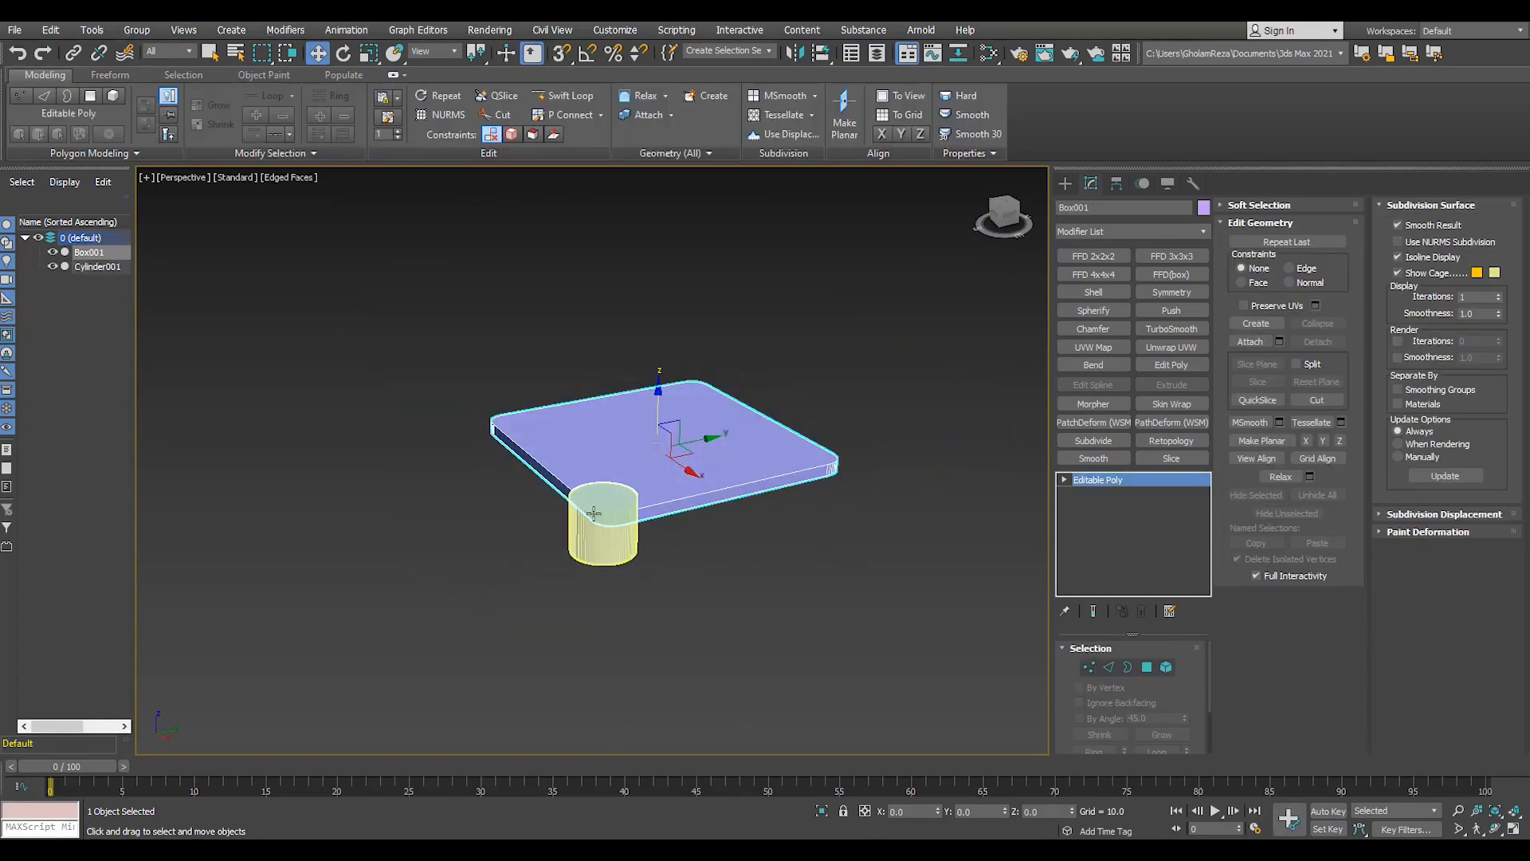
- Clone the corner cylinder in place and reduce the copy's radius to about 11.1
click(603, 526)
key(ctrl+v)
click(717, 488)
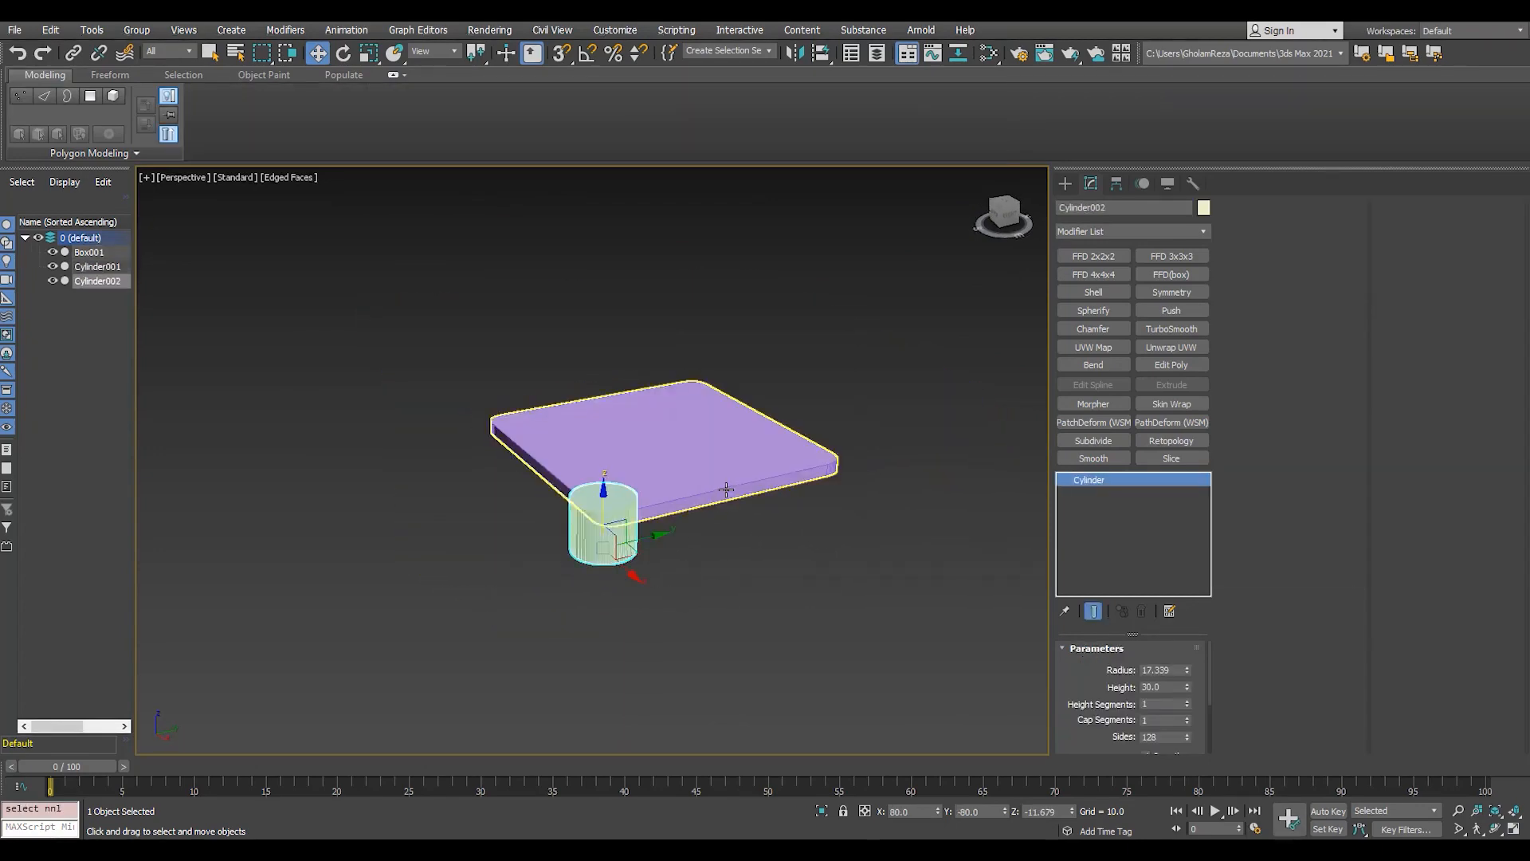
key(t)
scroll(780, 618, up, 6)
scroll(1044, 749, down, 1)
drag(1187, 668, 1189, 701)
key(alt+w)
middle_click(875, 612)
key(alt+w)
- Increase the inner corner cylinder's height to about 39.9 and lower it to about Z -16.6
scroll(587, 527, up, 4)
alt+middle_drag(587, 531, 587, 510)
drag(631, 498, 630, 517)
drag(1186, 687, 1188, 652)
alt+middle_drag(582, 541, 541, 548)
drag(630, 518, 631, 523)
- Draw a cylinder of about 69.9 radius in the Top view and centre it on the slab at X 0, Y 0
key(alt+w)
middle_click(280, 290)
key(alt+w)
scroll(608, 475, down, 4)
middle_drag(619, 454, 608, 475)
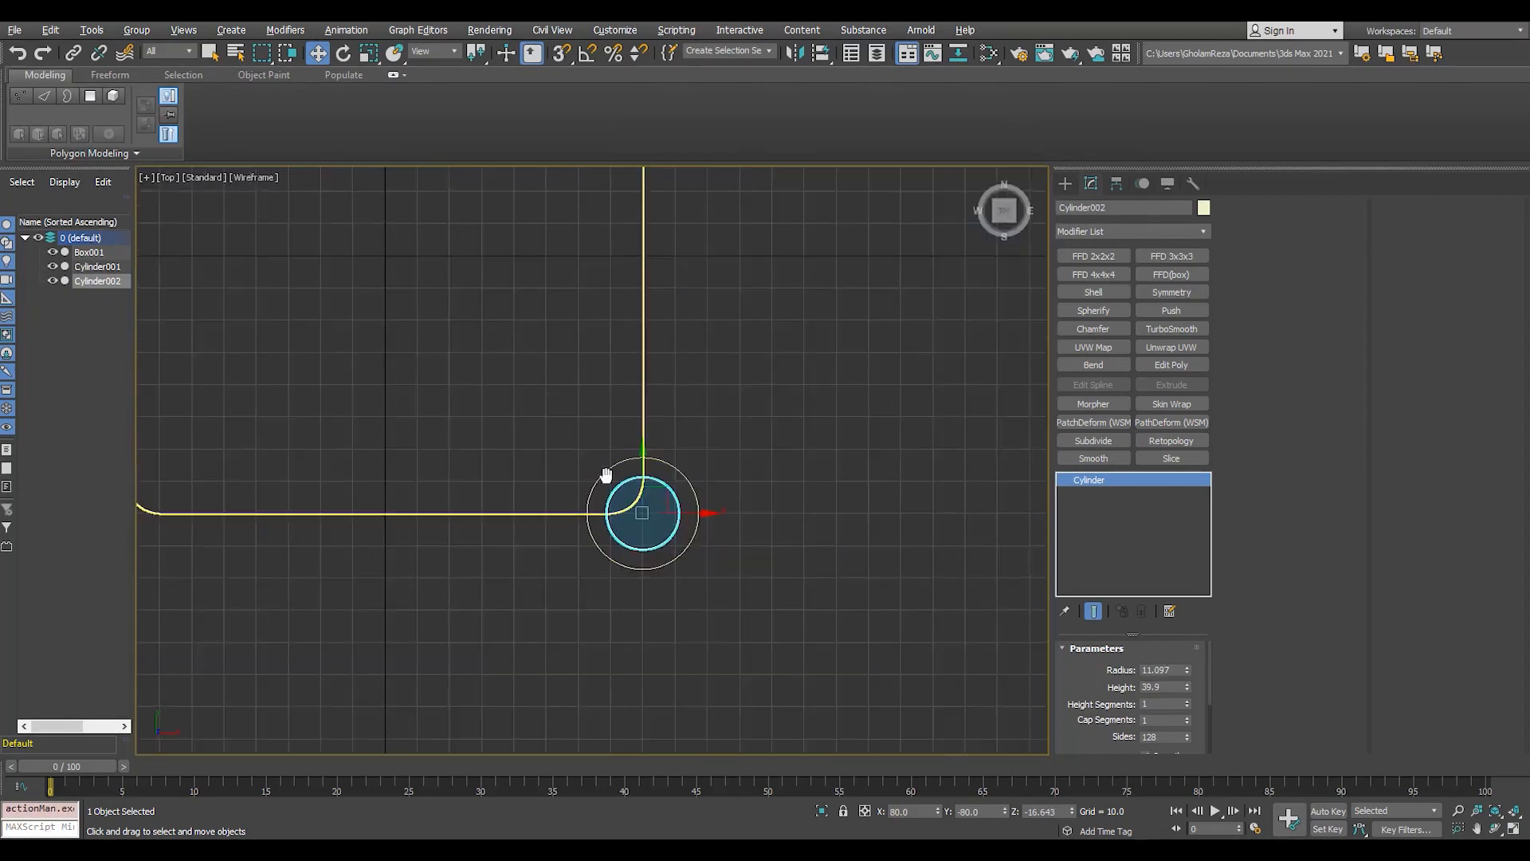
scroll(619, 486, down, 3)
click(1066, 183)
scroll(453, 354, up, 4)
drag(564, 401, 696, 194)
click(696, 194)
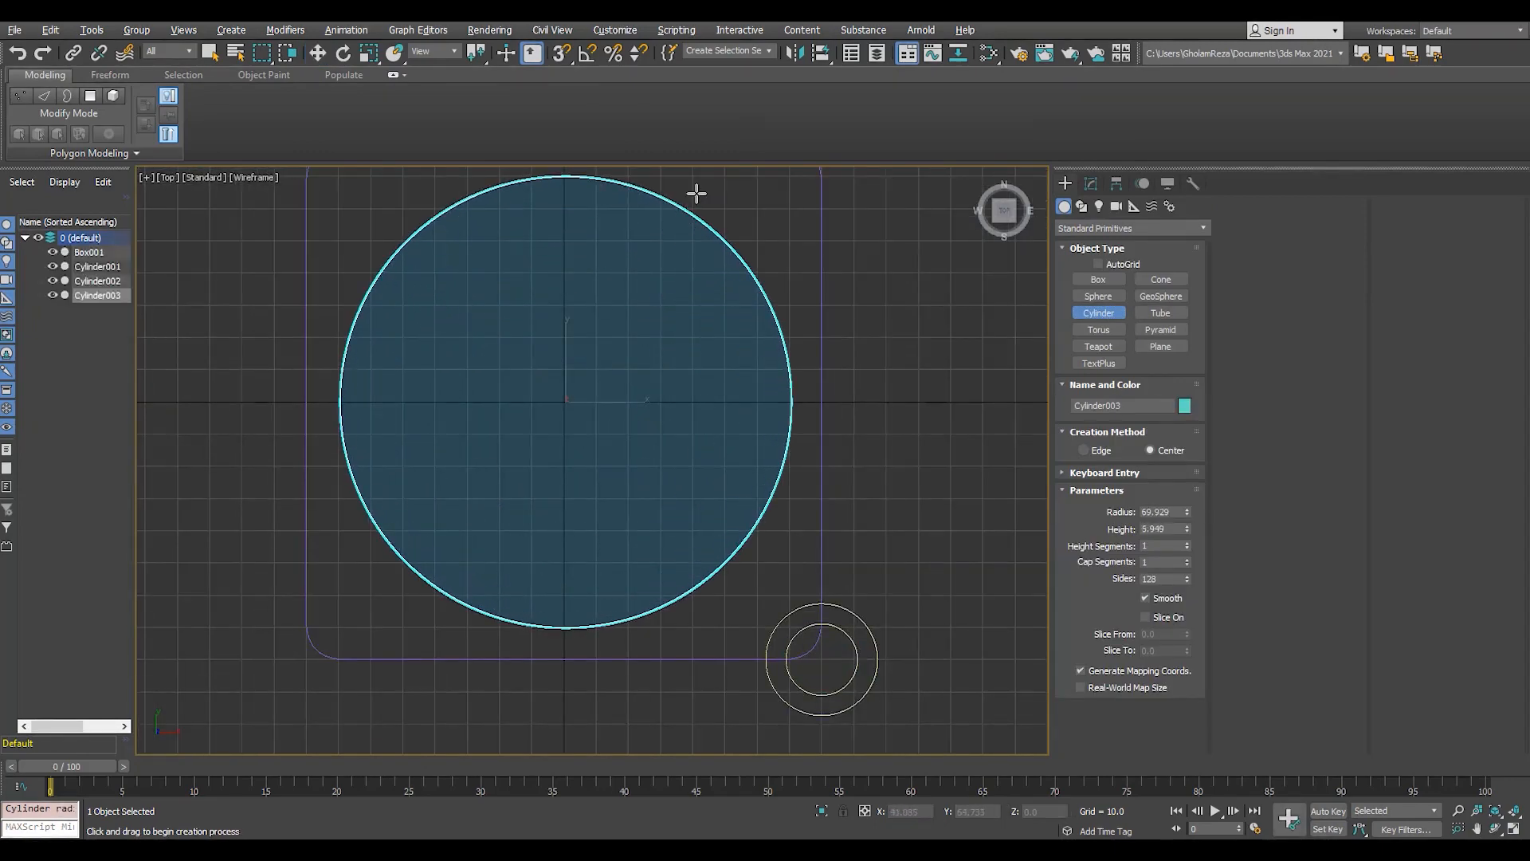
right_click(696, 194)
middle_drag(654, 263, 650, 372)
drag(564, 512, 917, 514)
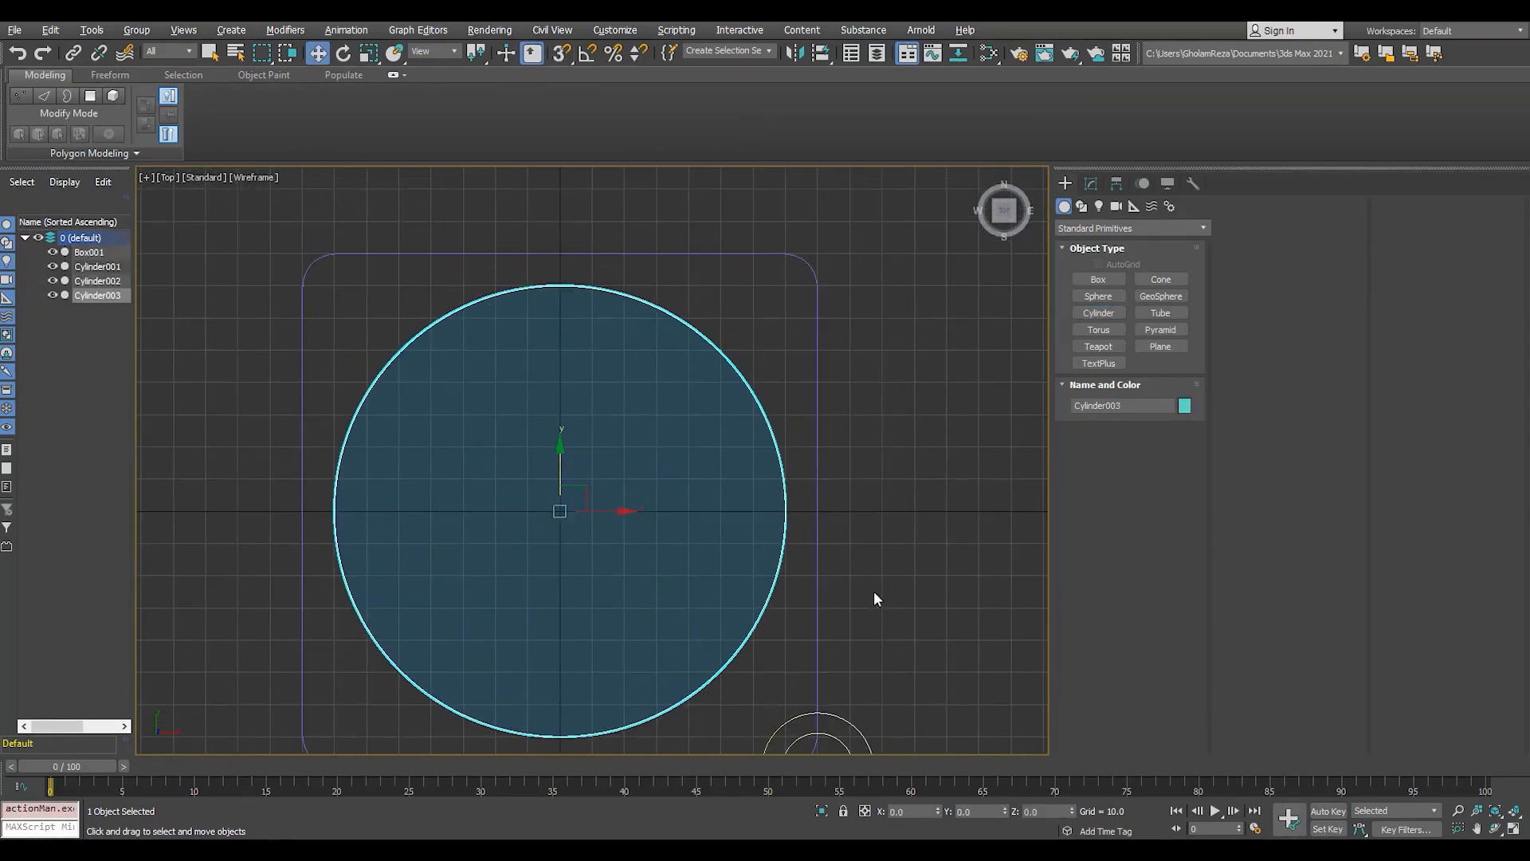
- Lower the large disc to about Z -2.9
key(alt+w)
middle_click(836, 581)
key(alt+w)
alt+middle_drag(724, 536, 654, 478)
drag(802, 389, 801, 399)
alt+middle_drag(801, 398, 832, 428)
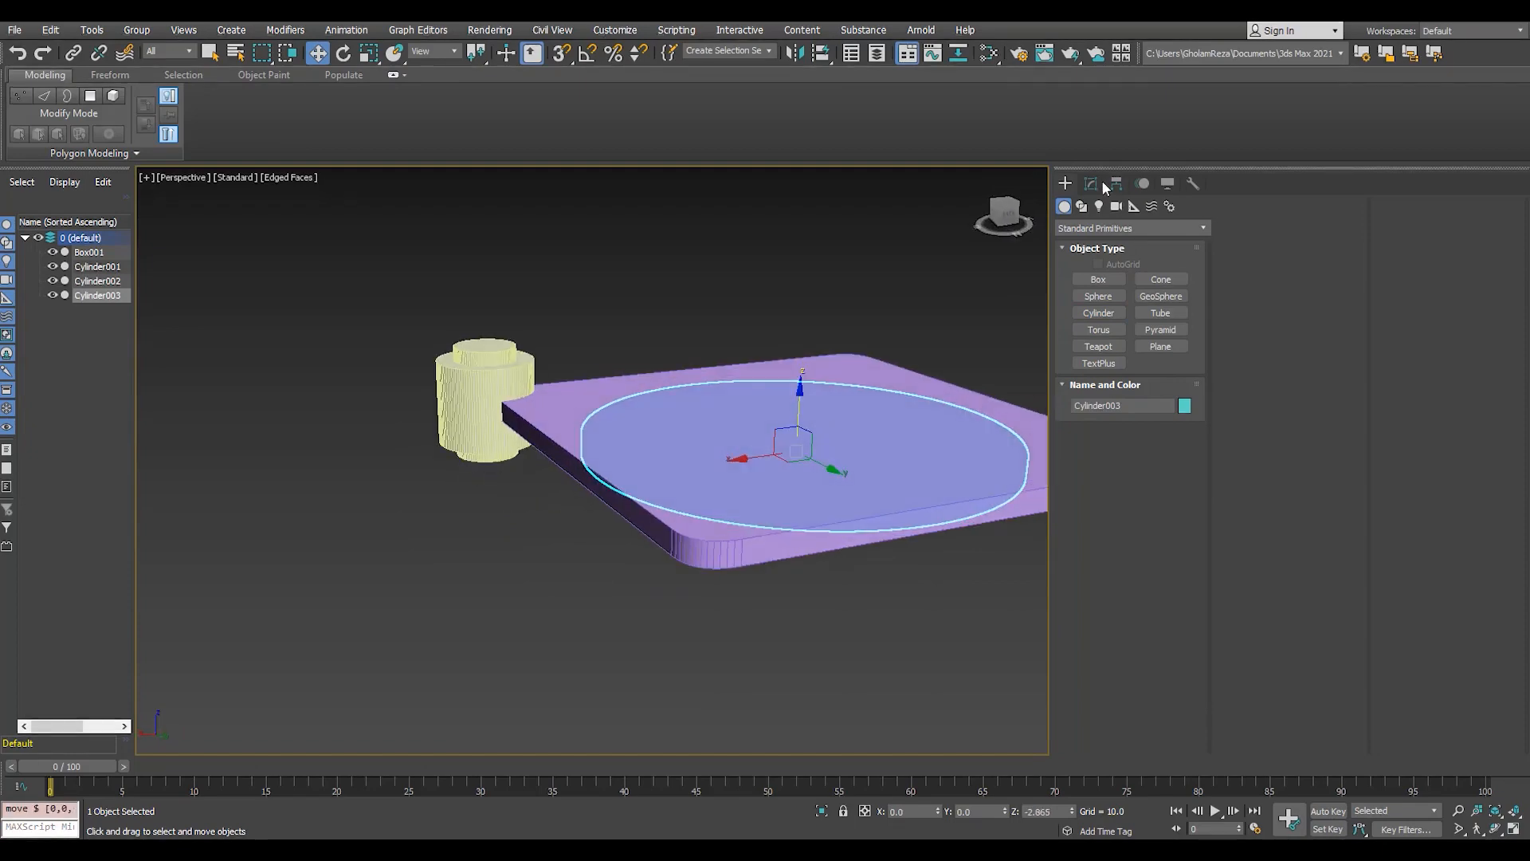
- Increase the large disc's height to about 16.3 and convert it to an Editable Poly
click(1092, 183)
drag(1187, 604, 1186, 587)
alt+middle_drag(447, 422, 544, 449)
scroll(557, 437, up, 4)
scroll(544, 449, down, 5)
drag(1187, 687, 1192, 620)
middle_drag(765, 398, 721, 419)
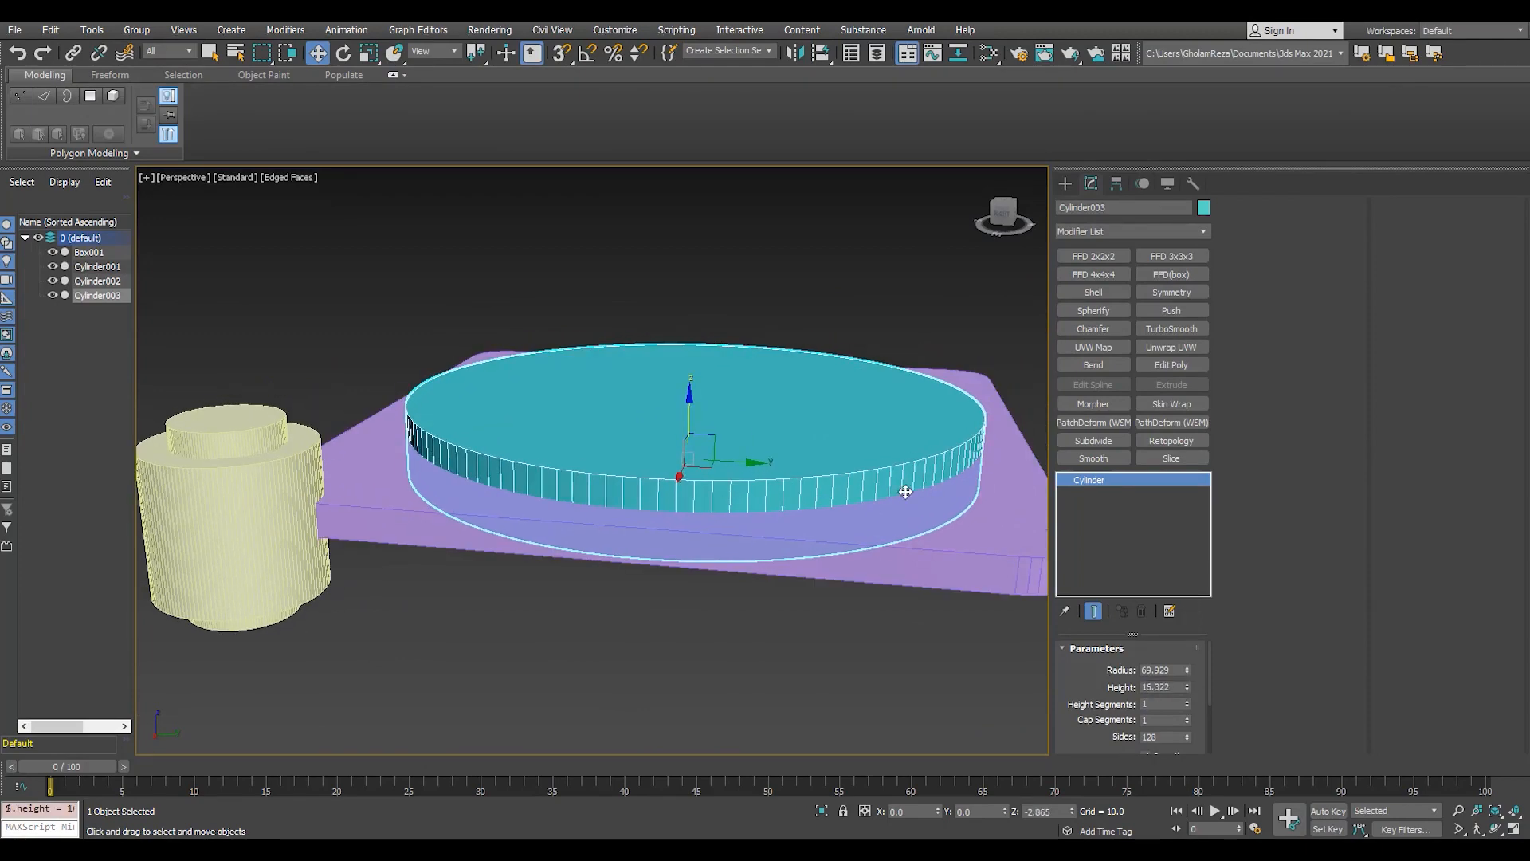
key(alt+p)
- Try to delete the disc's top face and extend its open border inward into a rim
key(4)
click(721, 390)
key(Delete)
key(3)
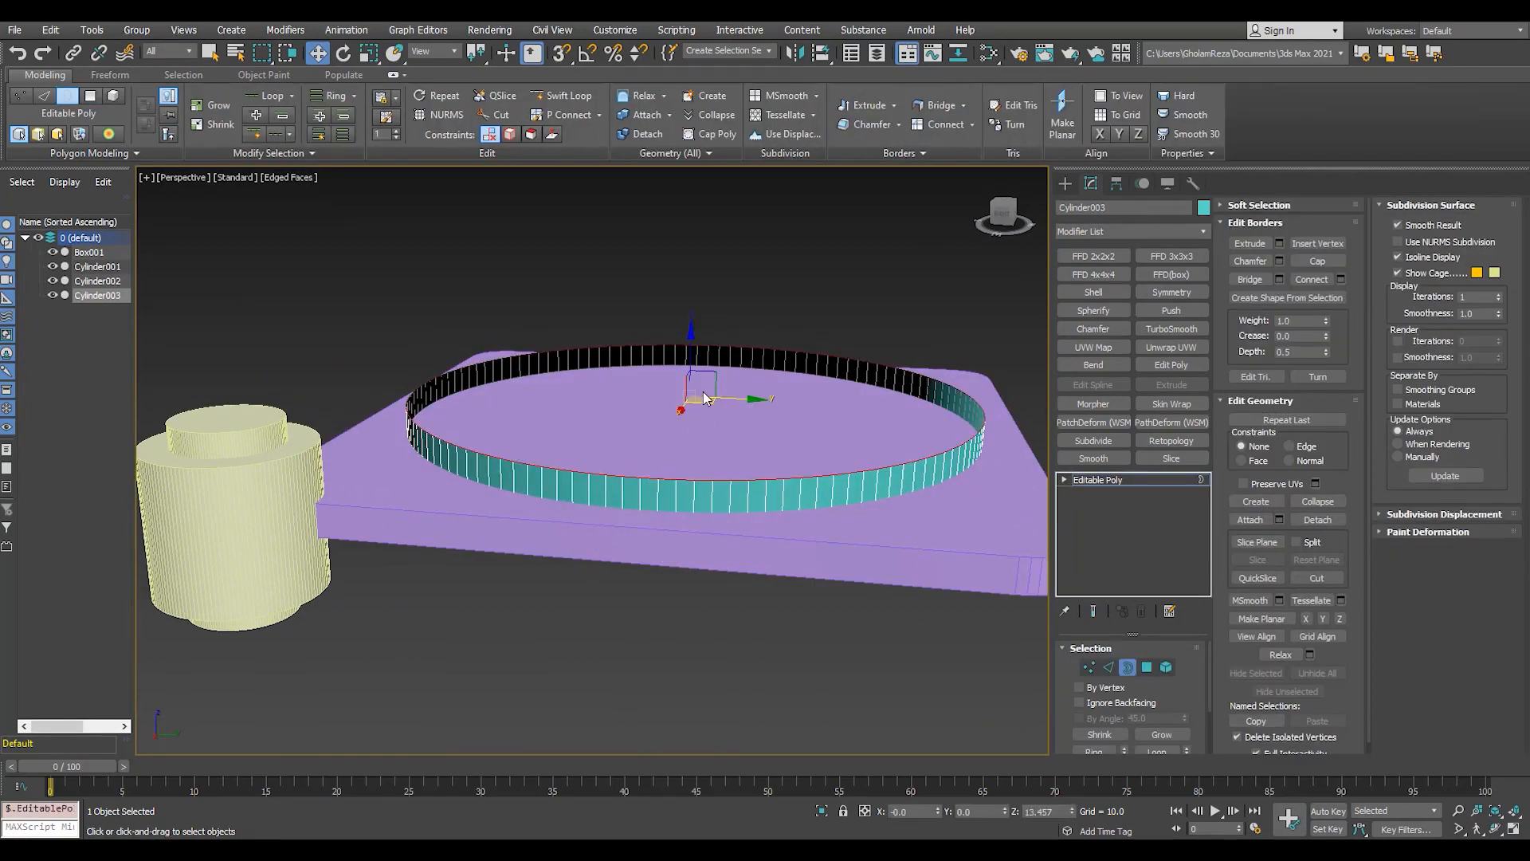
shift+drag(694, 391, 697, 389)
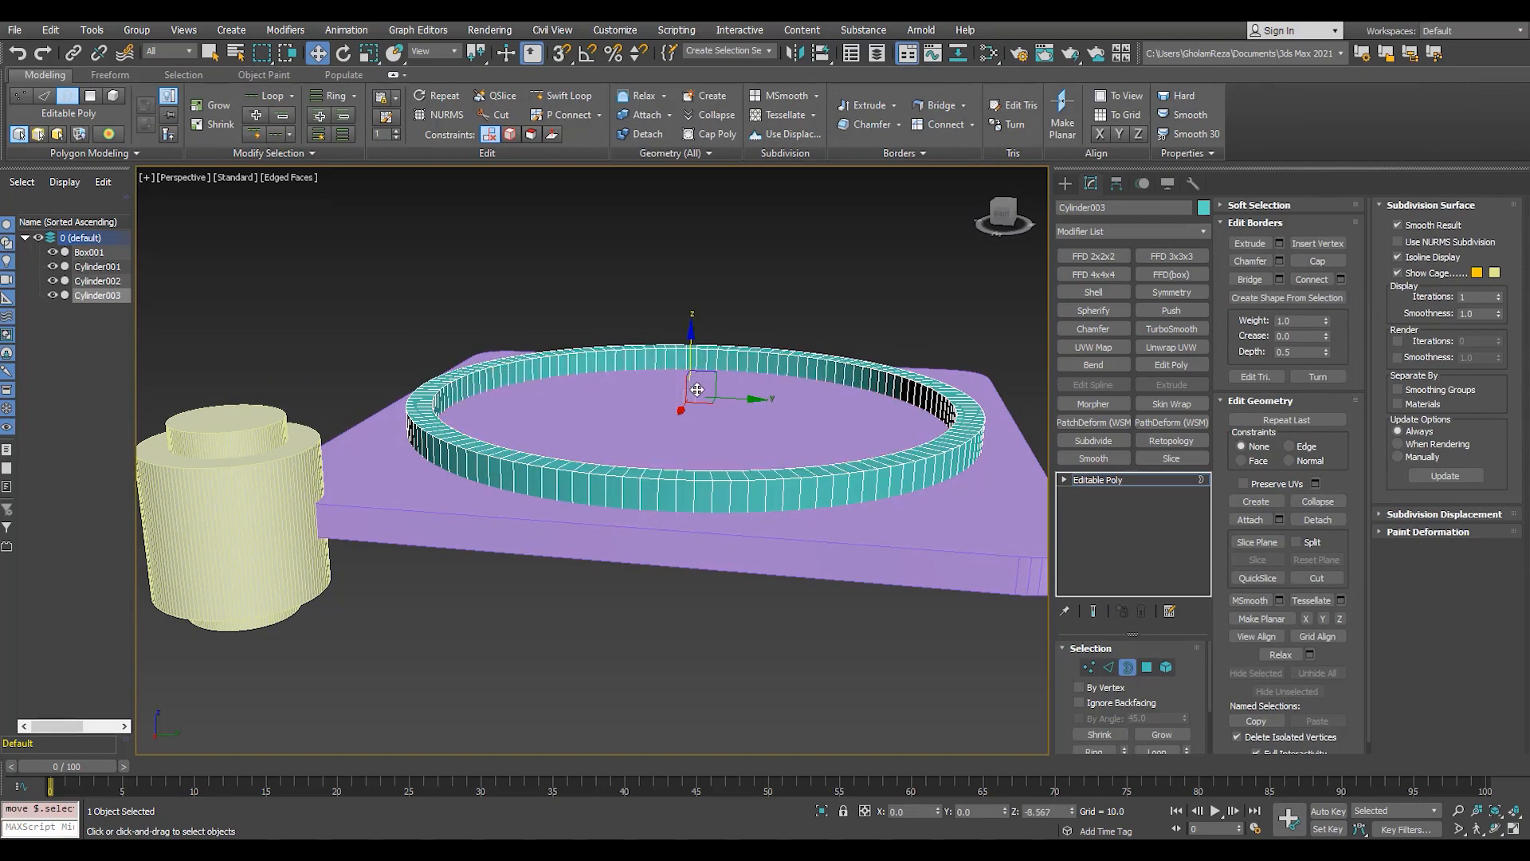
- Undo the rim extension and the deletion of the disc's top face
middle_drag(847, 448, 806, 467)
key(ctrl+z)
key(ctrl+z)
key(ctrl+z)
key(ctrl+z)
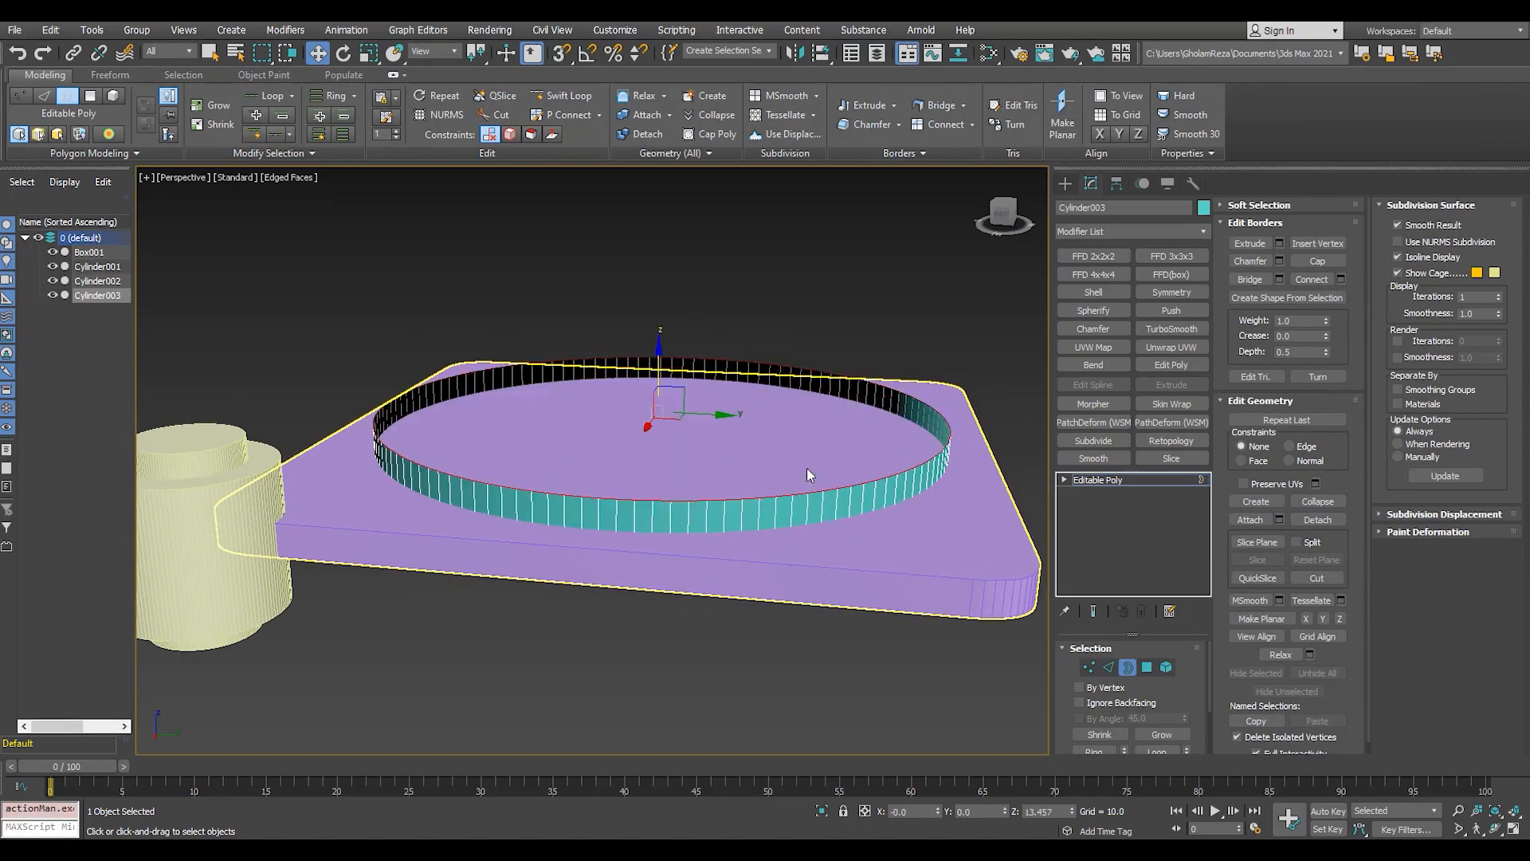
key(3)
- Make a copy of the large disc scaled uniformly to about 89.6 percent in the Top view
key(t)
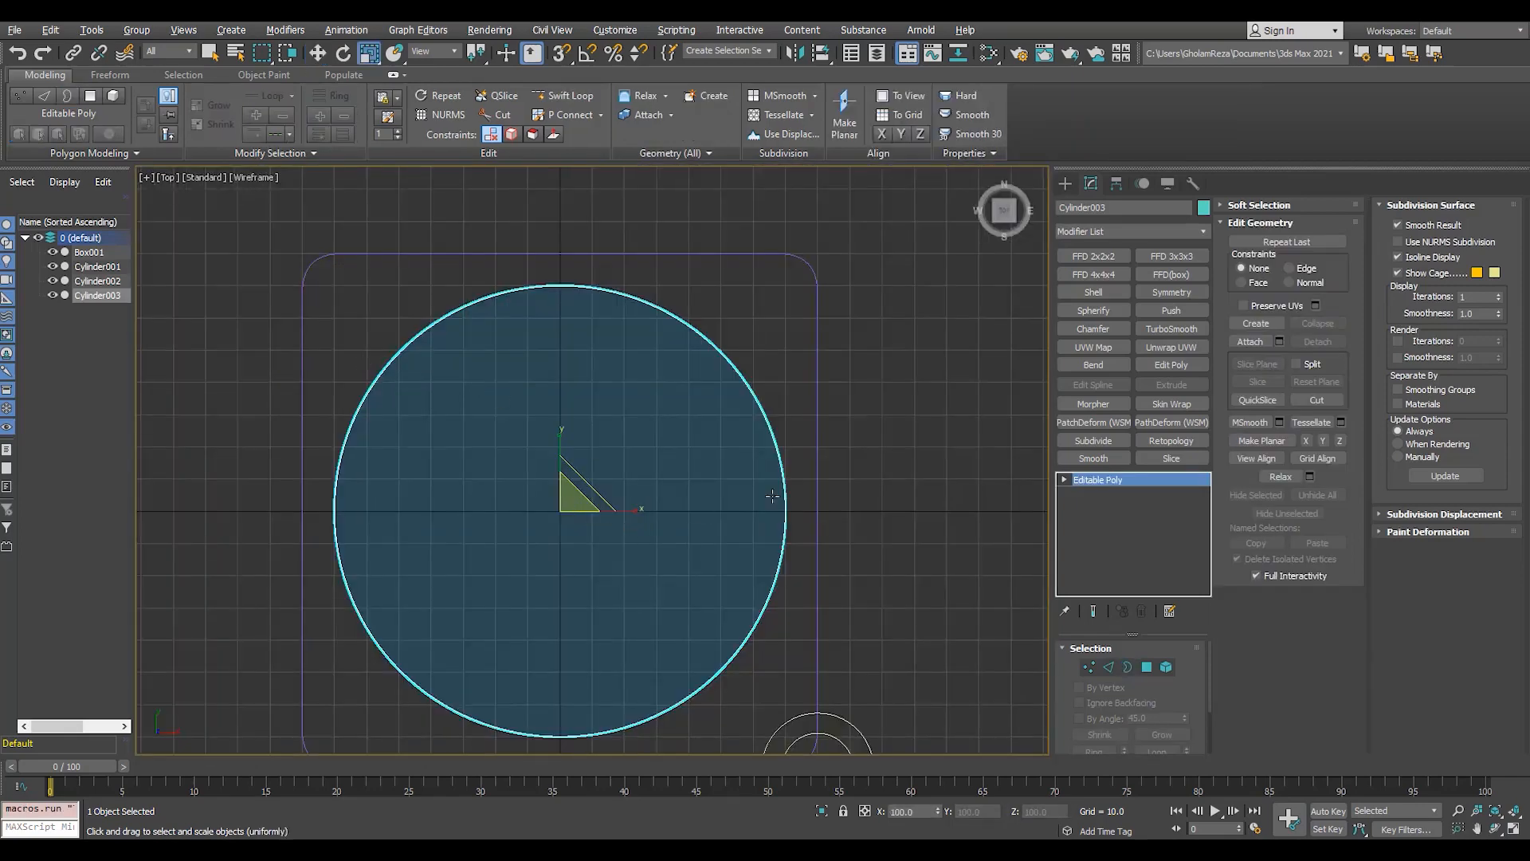
shift+drag(772, 496, 647, 498)
key(Return)
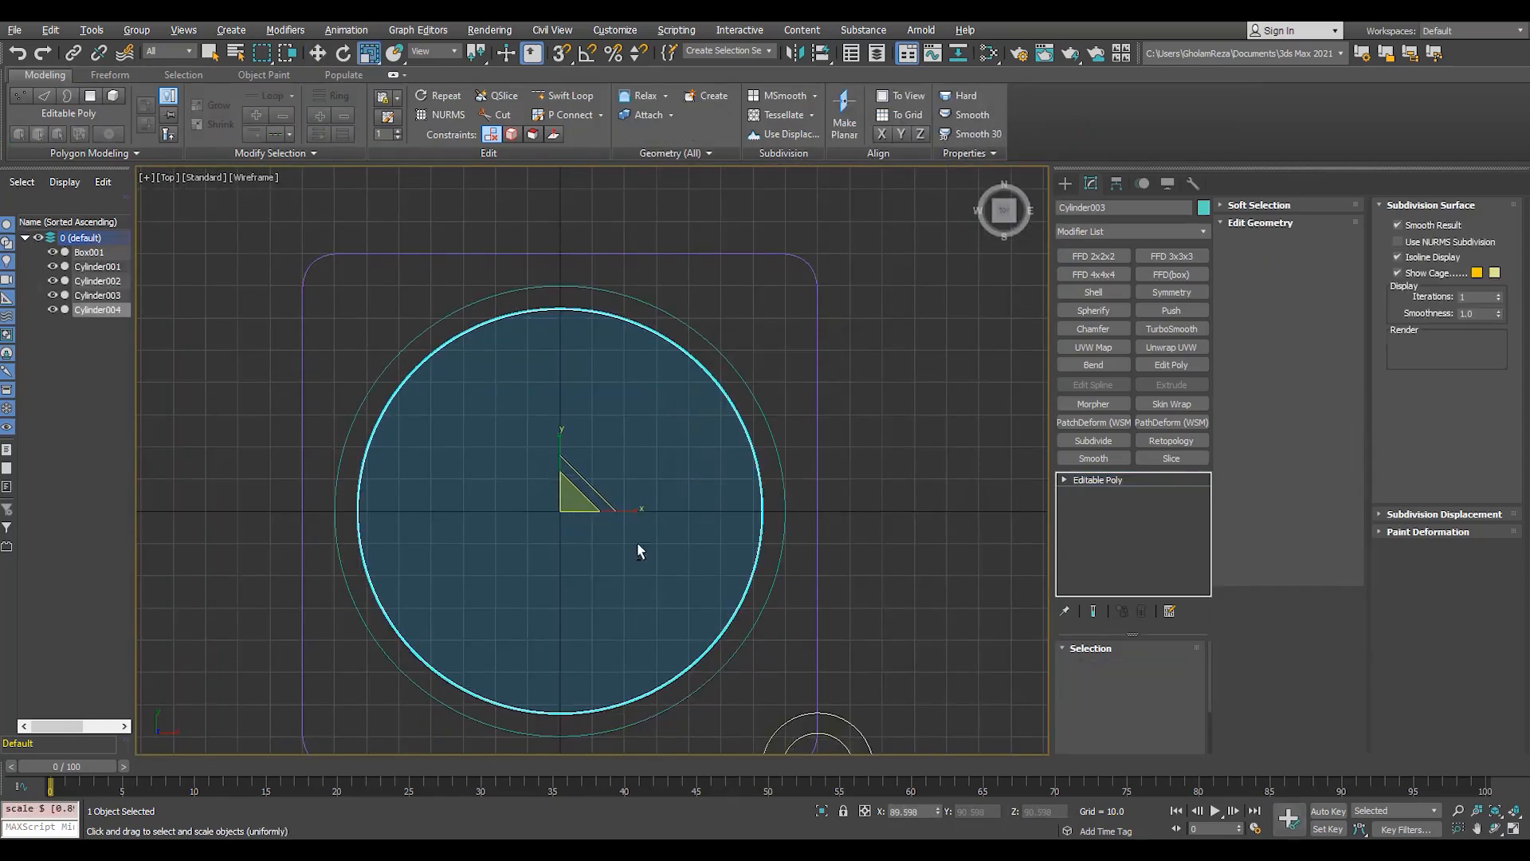
- Raise the bottom face of the smaller disc to about Z 0
key(p)
alt+middle_drag(638, 544, 816, 492)
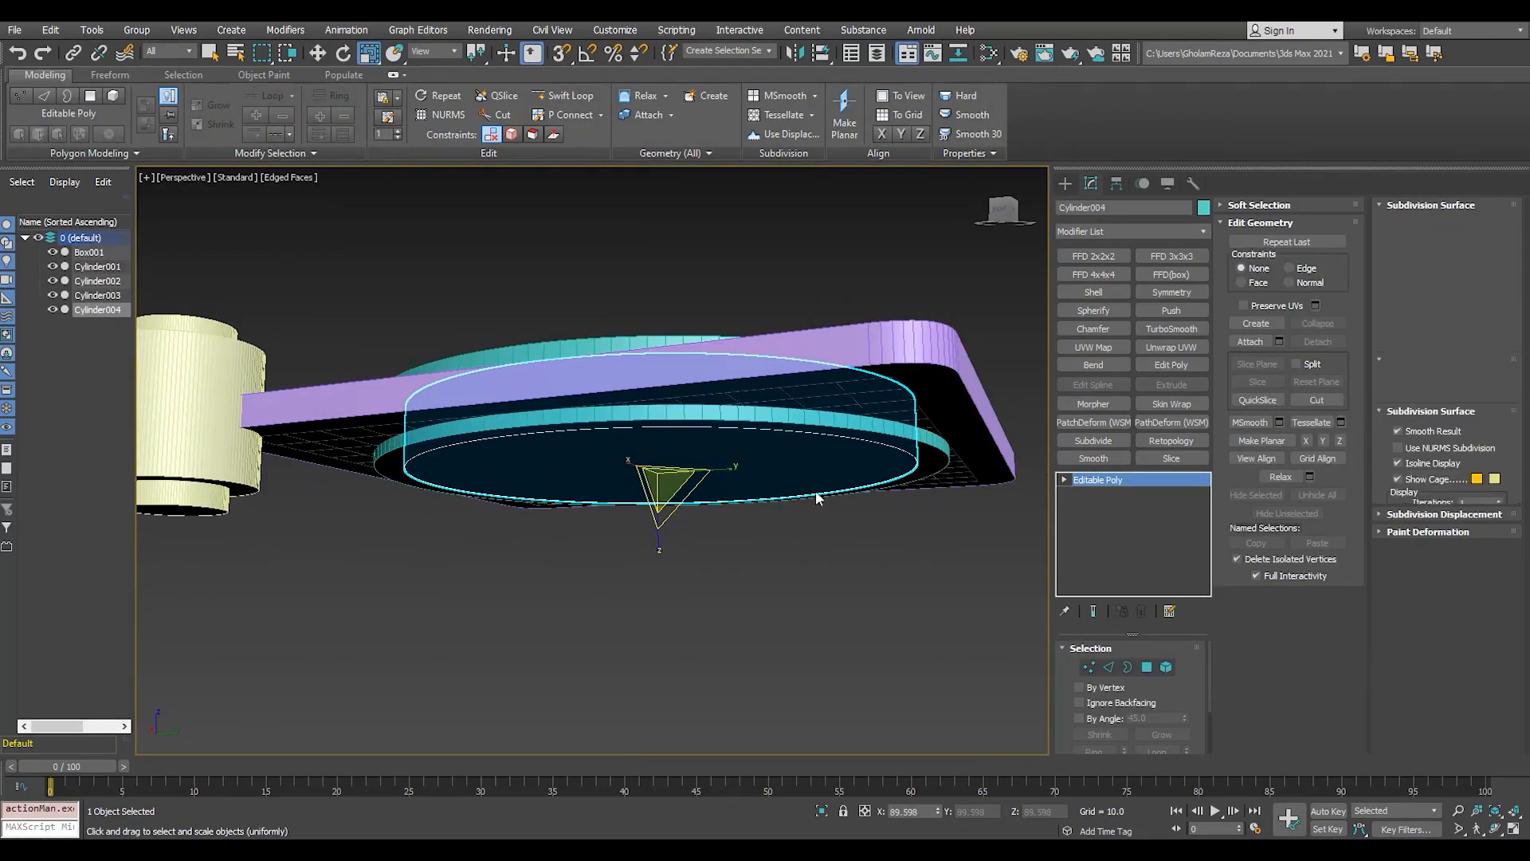
key(4)
click(797, 470)
key(F3)
alt+middle_drag(789, 432, 776, 486)
key(w)
drag(659, 417, 667, 406)
alt+middle_drag(670, 406, 736, 429)
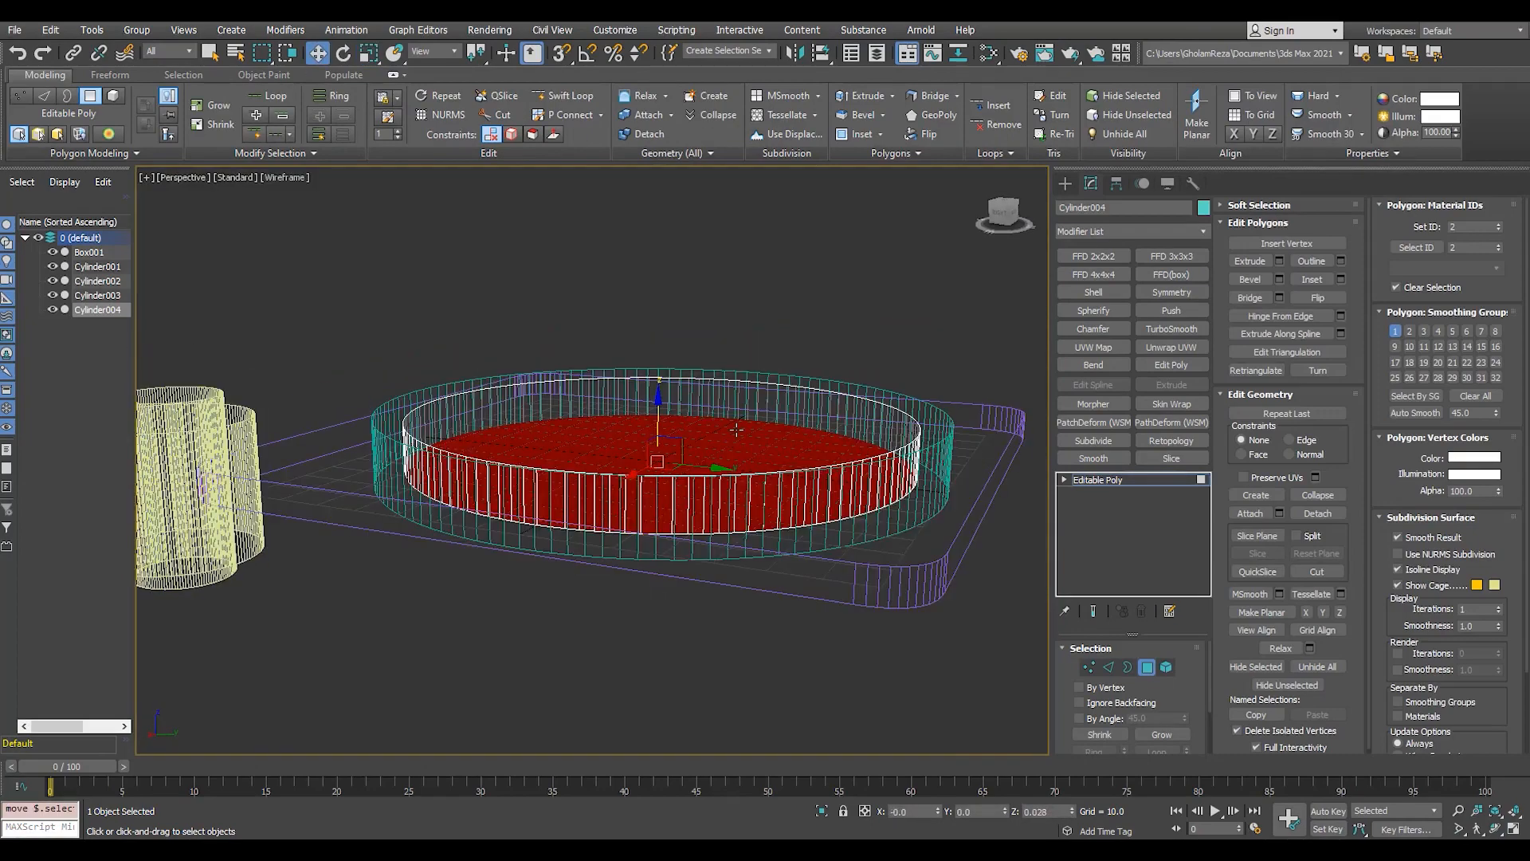
key(F3)
key(alt+w)
key(alt+w)
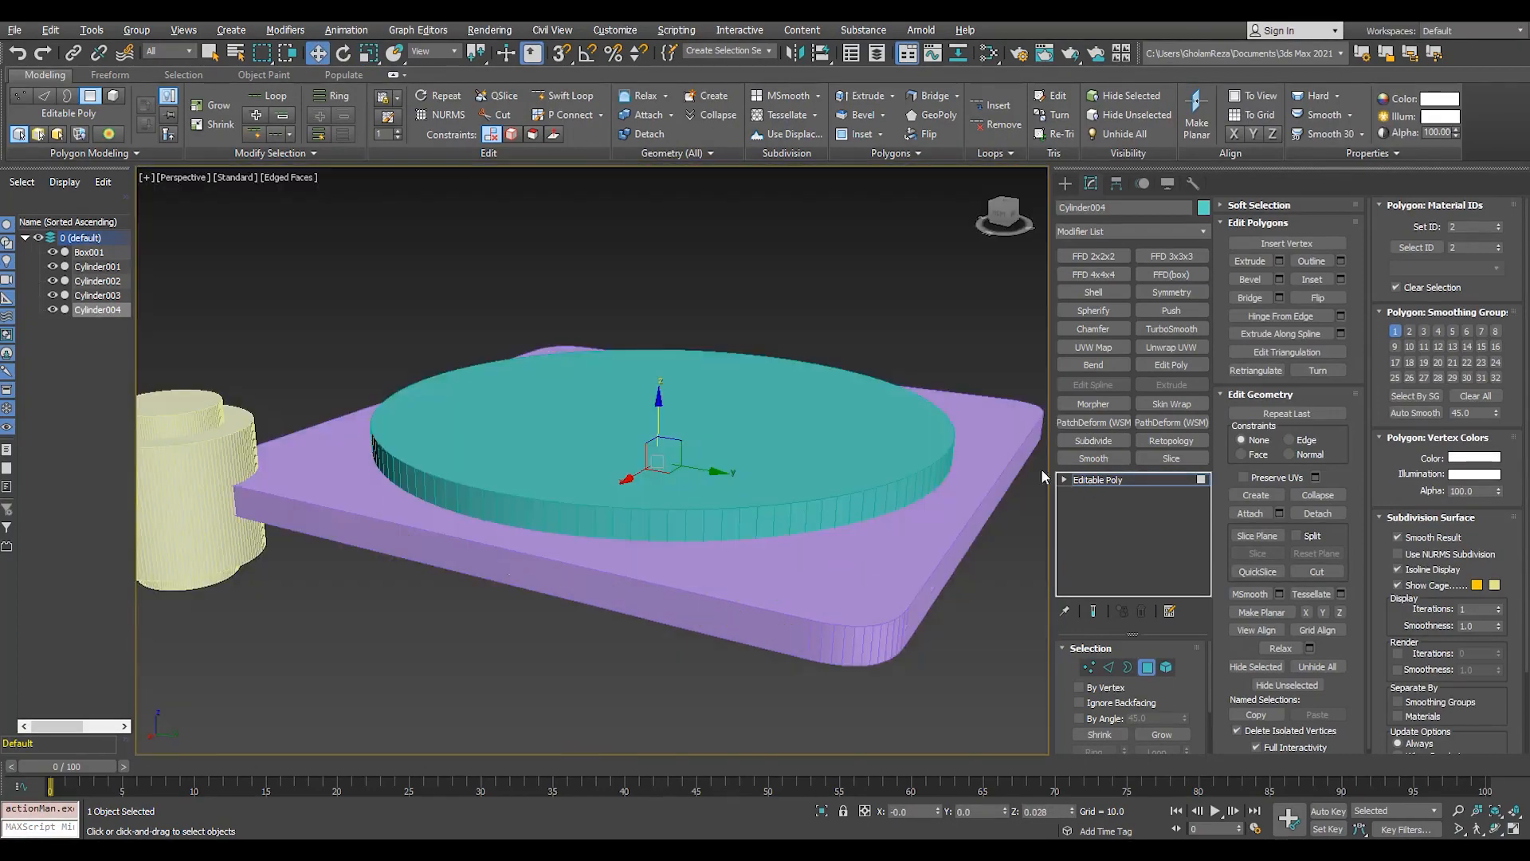
- Raise the top face of the smaller disc to about Z 15.4, above the larger disc
alt+middle_drag(1041, 468, 1036, 451)
key(F3)
key(F3)
drag(659, 406, 660, 349)
alt+middle_drag(659, 348, 646, 367)
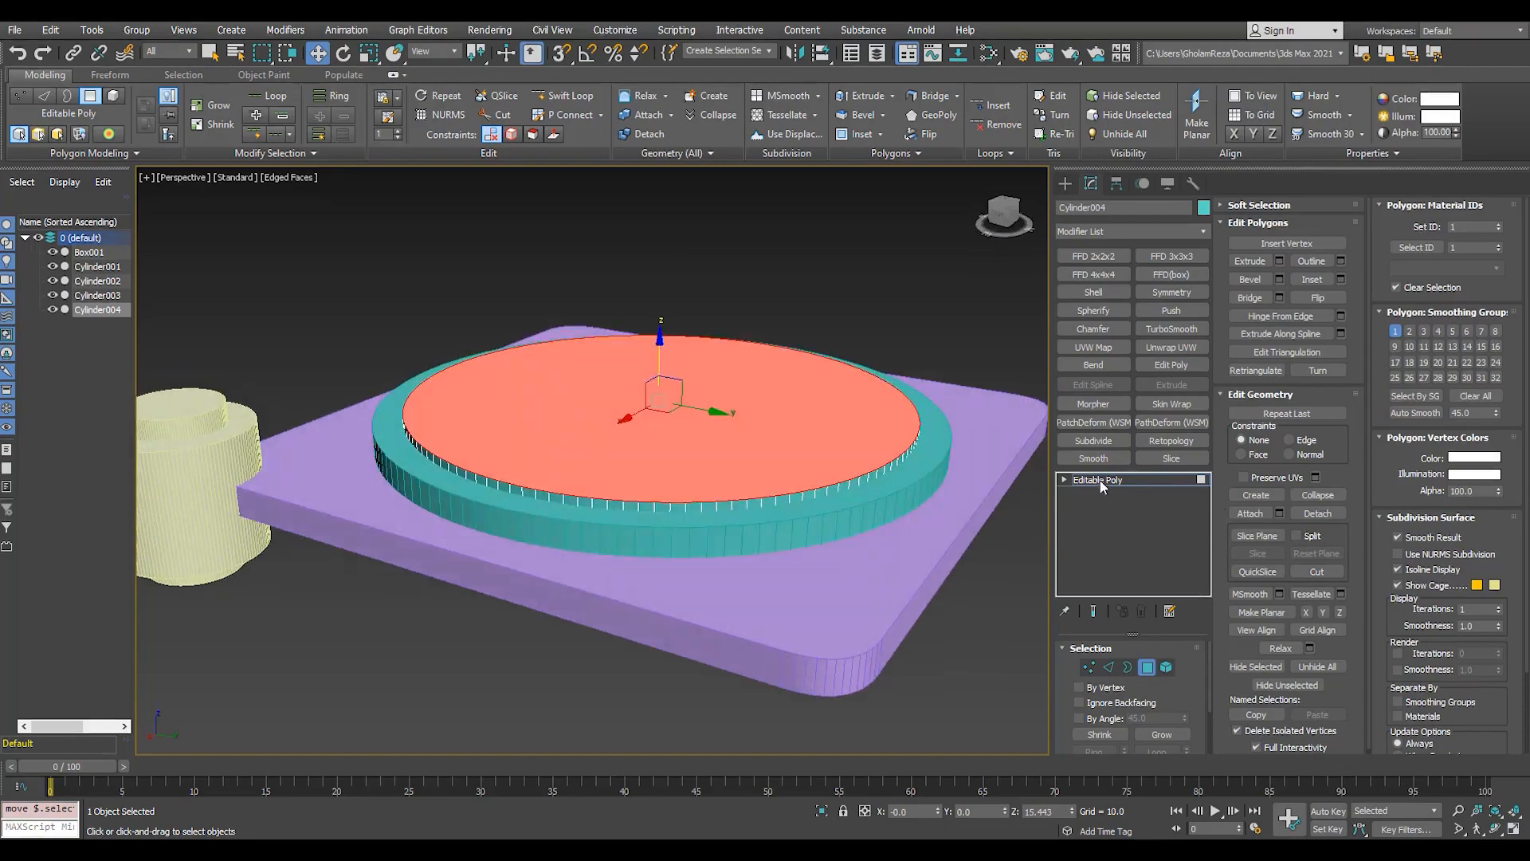
click(1100, 480)
- Scale the smaller disc uniformly up to about 92.2 percent
key(alt+w)
key(alt+w)
key(r)
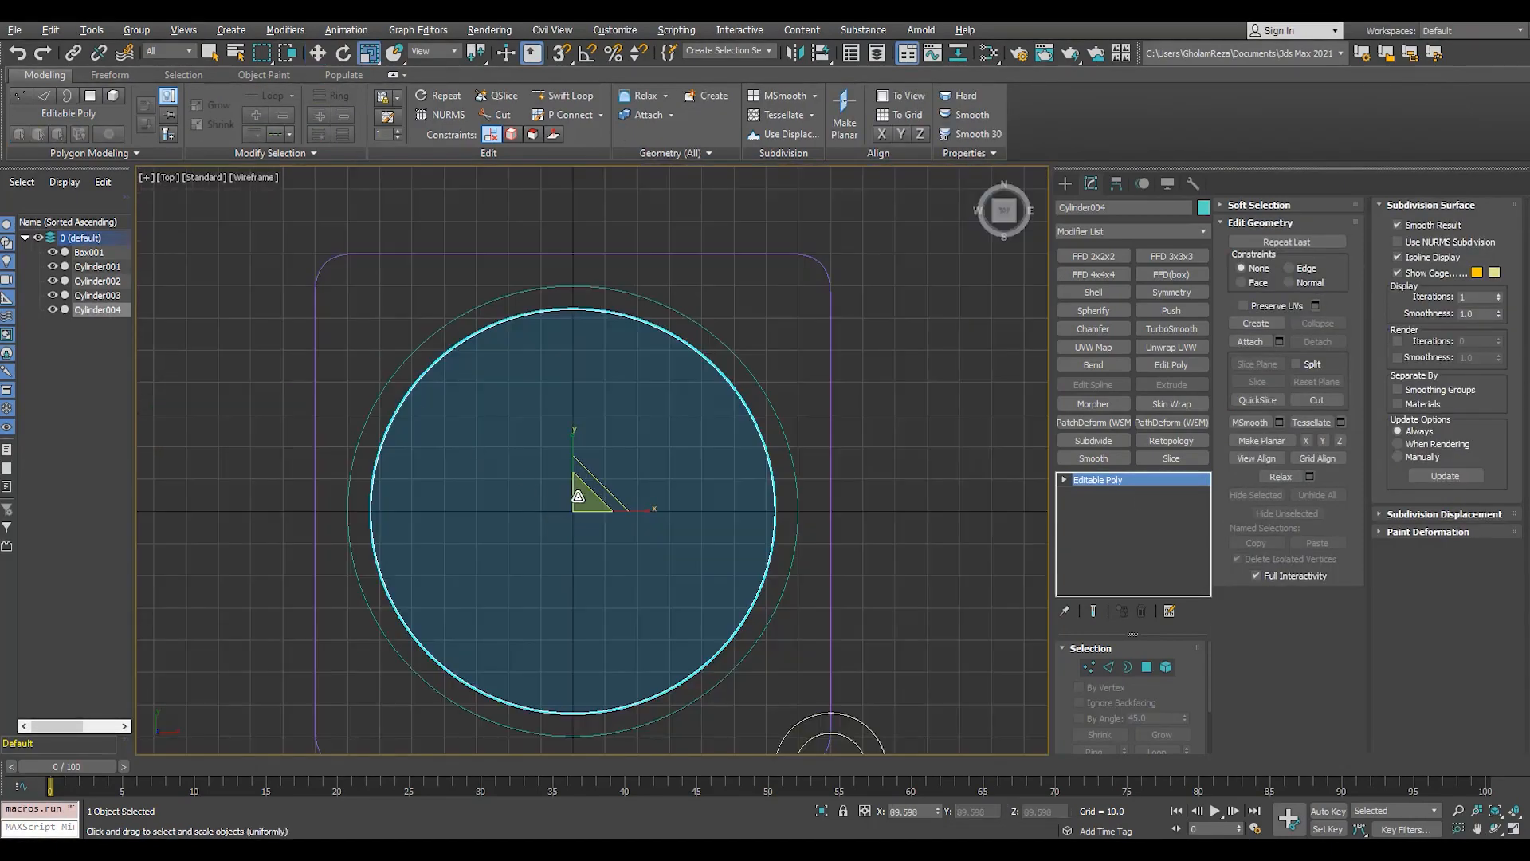
key(alt+w)
key(alt+w)
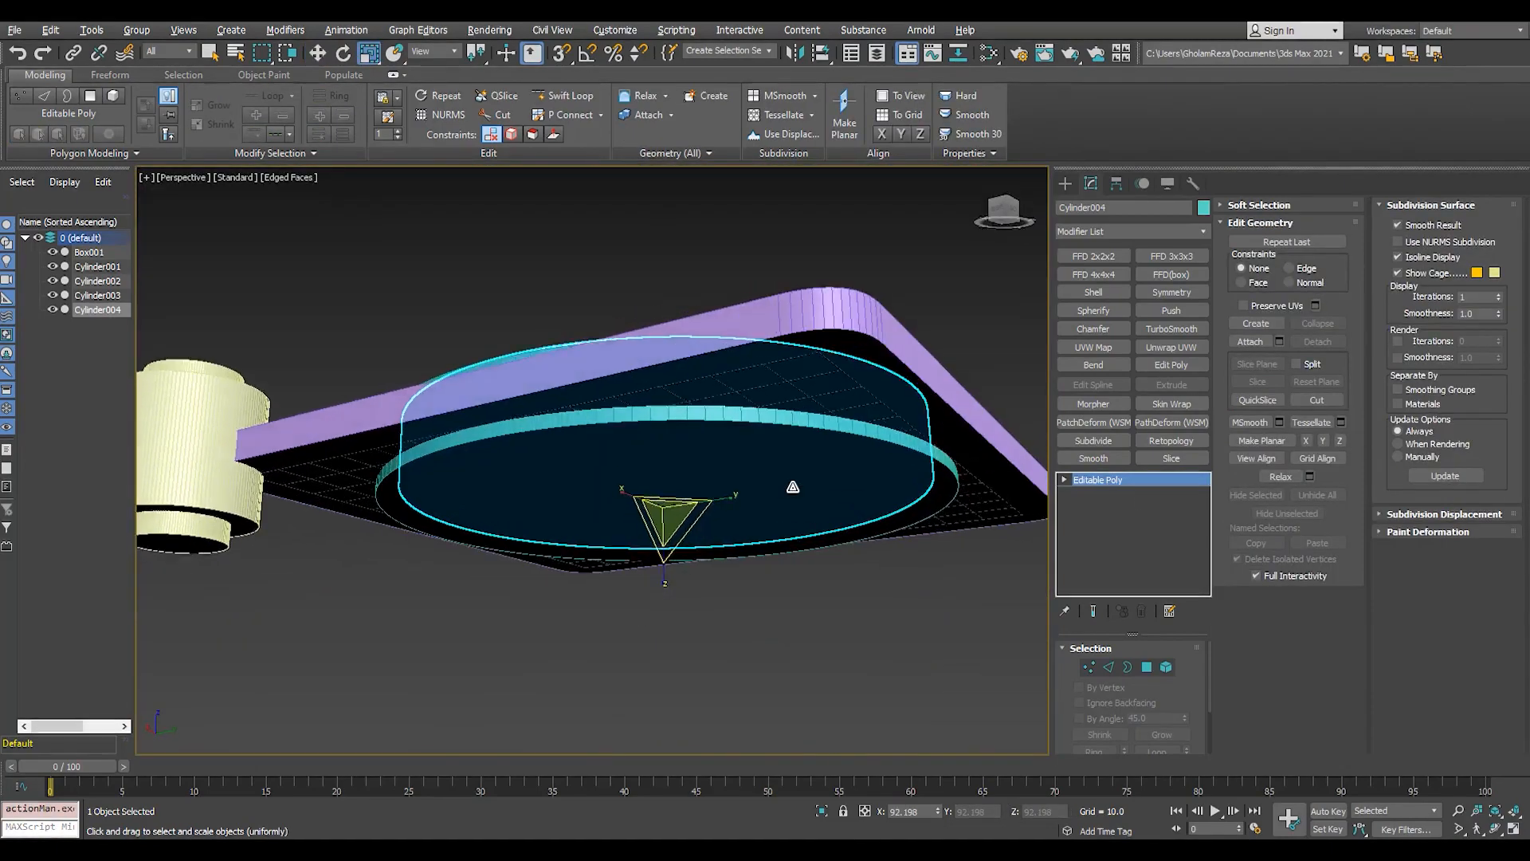
alt+middle_drag(793, 486, 793, 553)
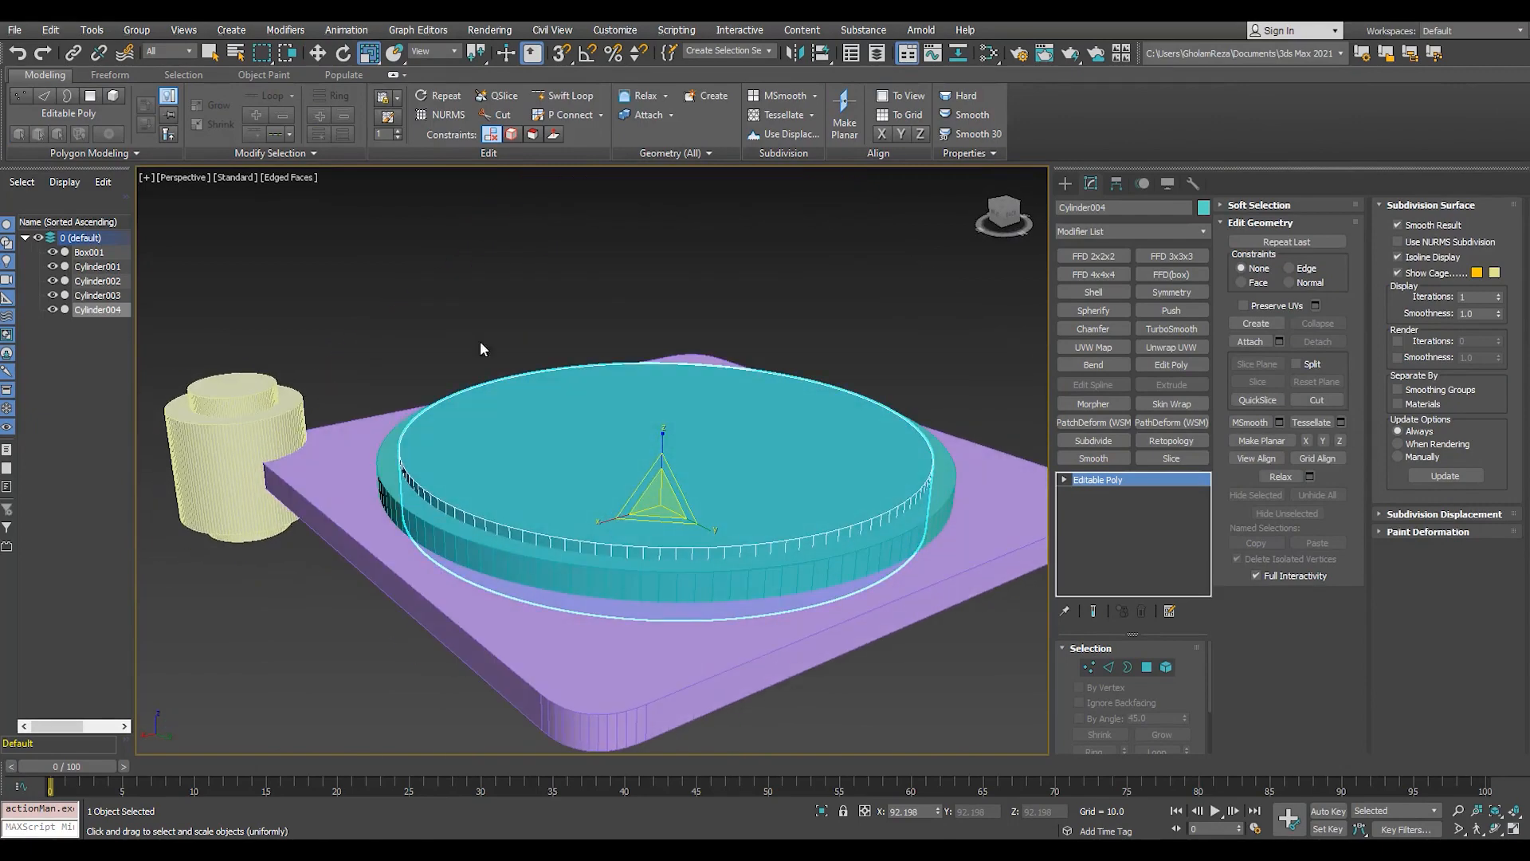
- Clone the raised disc in place and scale the copy to 62 percent in X and Y only
key(ctrl+v)
click(724, 488)
drag(636, 523, 624, 503)
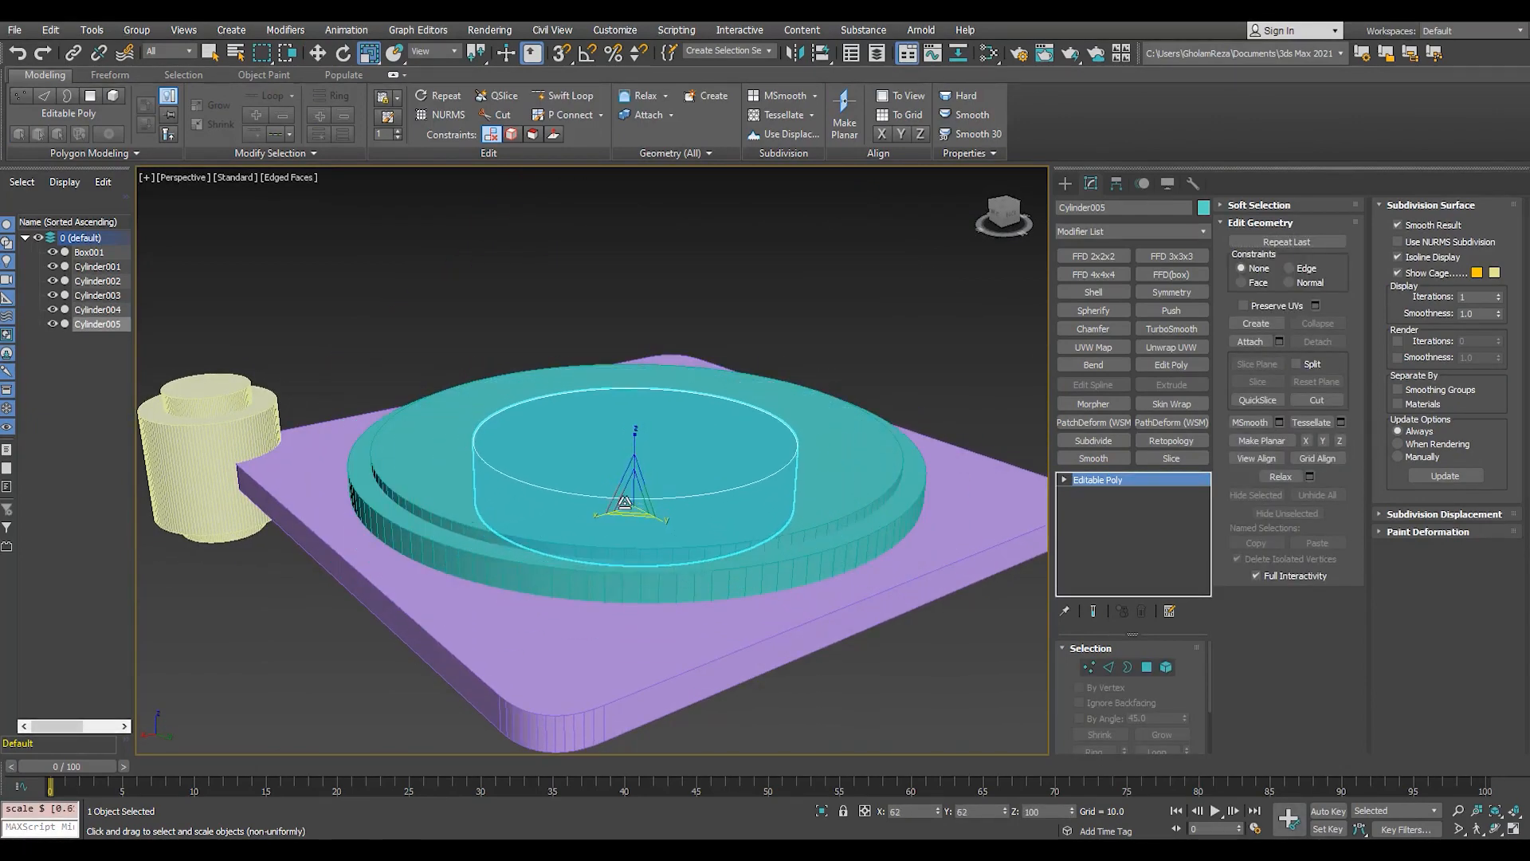
- Check the inner disc's height and edges against the surrounding discs in the front view
key(alt+w)
middle_click(908, 352)
key(alt+w)
key(z)
middle_drag(909, 478, 639, 451)
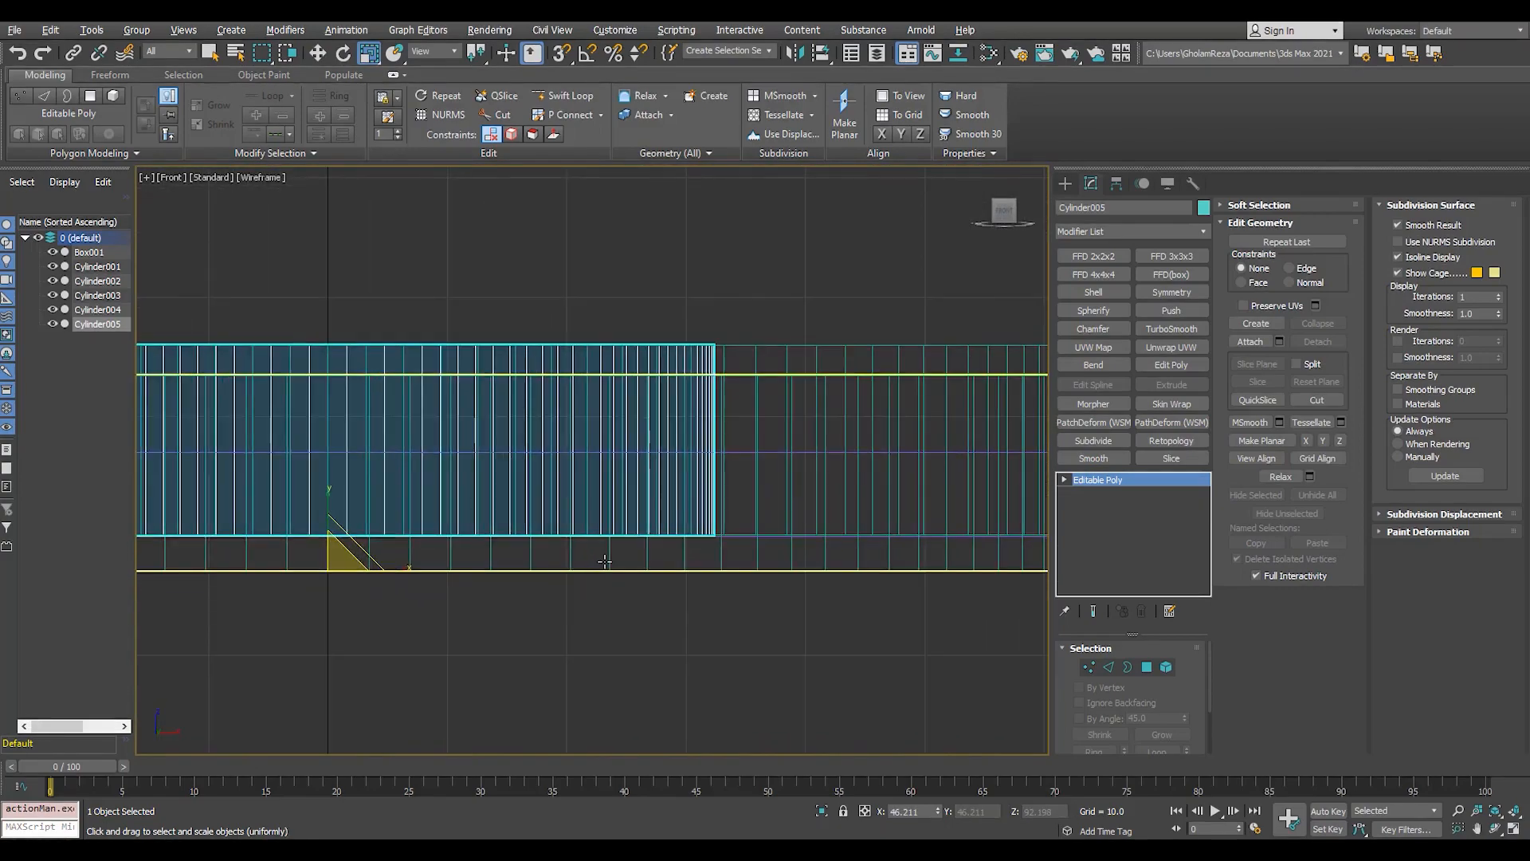
key(alt+w)
middle_click(826, 648)
key(alt+w)
- Raise the top face of the inner disc to about Z 151.9, forming a tall cylinder
key(4)
key(F3)
key(w)
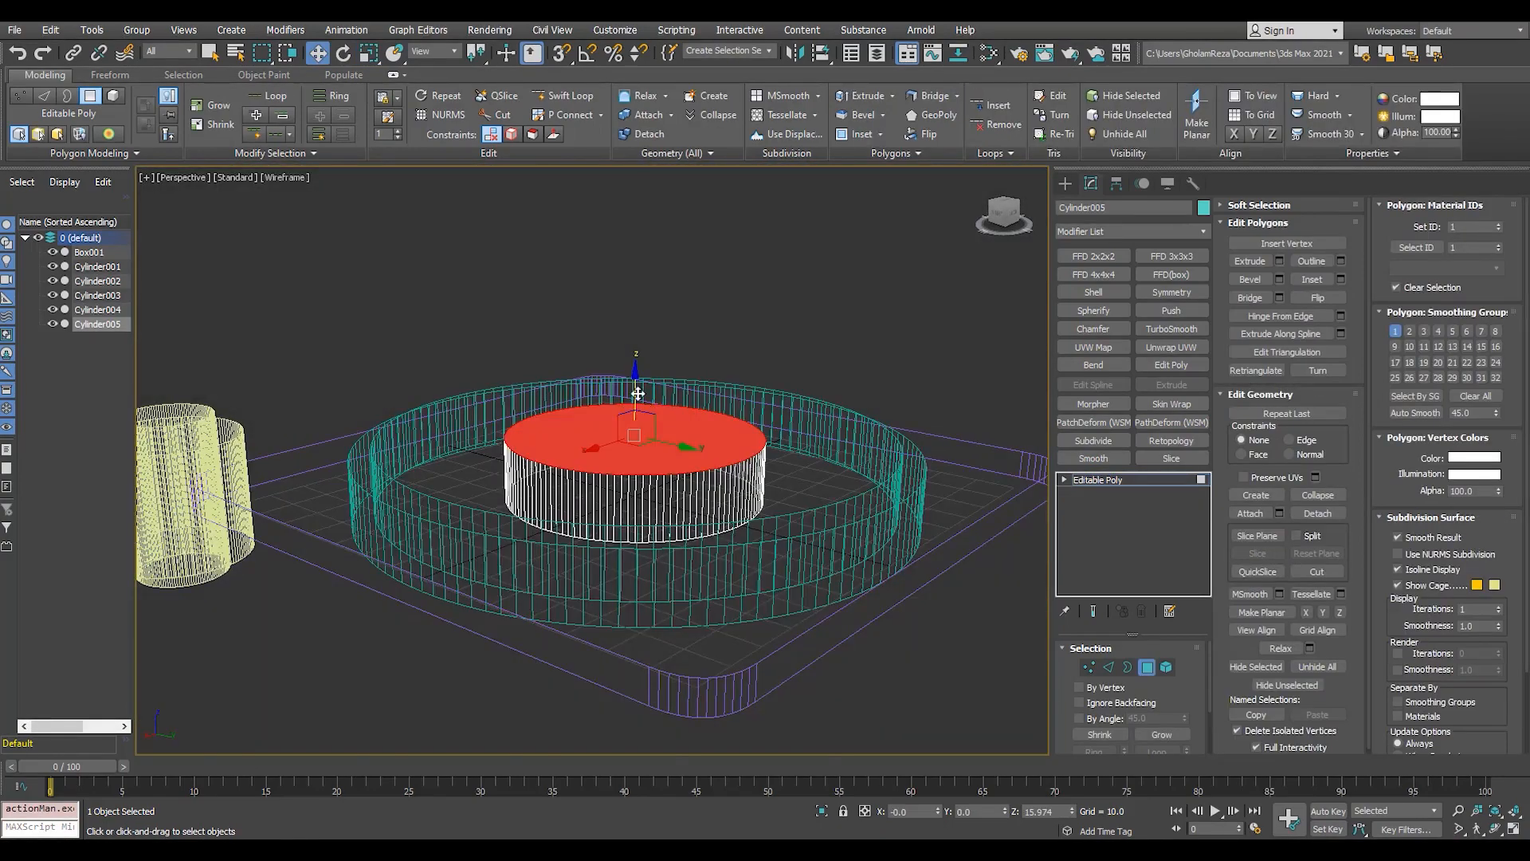
key(F3)
drag(635, 392, 638, 96)
scroll(690, 401, down, 6)
alt+middle_drag(690, 402, 696, 484)
scroll(701, 488, down, 2)
drag(700, 392, 702, 330)
alt+middle_drag(702, 414, 726, 493)
scroll(697, 407, up, 7)
key(F4)
scroll(727, 478, down, 3)
drag(750, 348, 750, 355)
key(F4)
scroll(759, 411, up, 6)
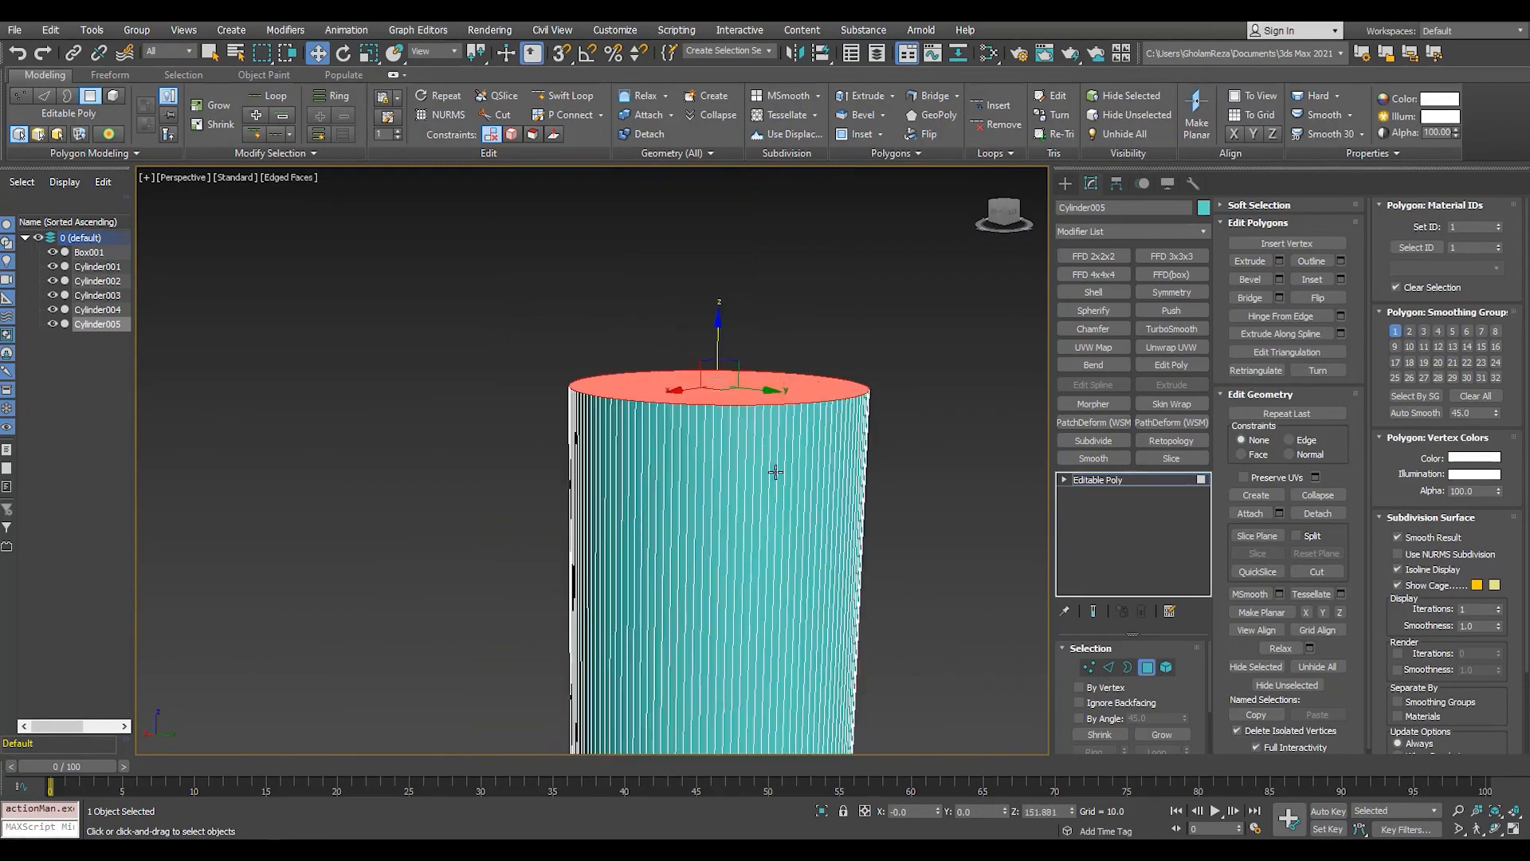
- Delete the top face of the tall cylinder and select the open border around its rim
alt+middle_drag(775, 471, 789, 519)
key(Delete)
key(3)
click(605, 435)
alt+middle_drag(605, 435, 605, 392)
scroll(604, 396, up, 3)
- Extend the open border inward as a flat rim and lower its inner edge to about Z 150.3
key(r)
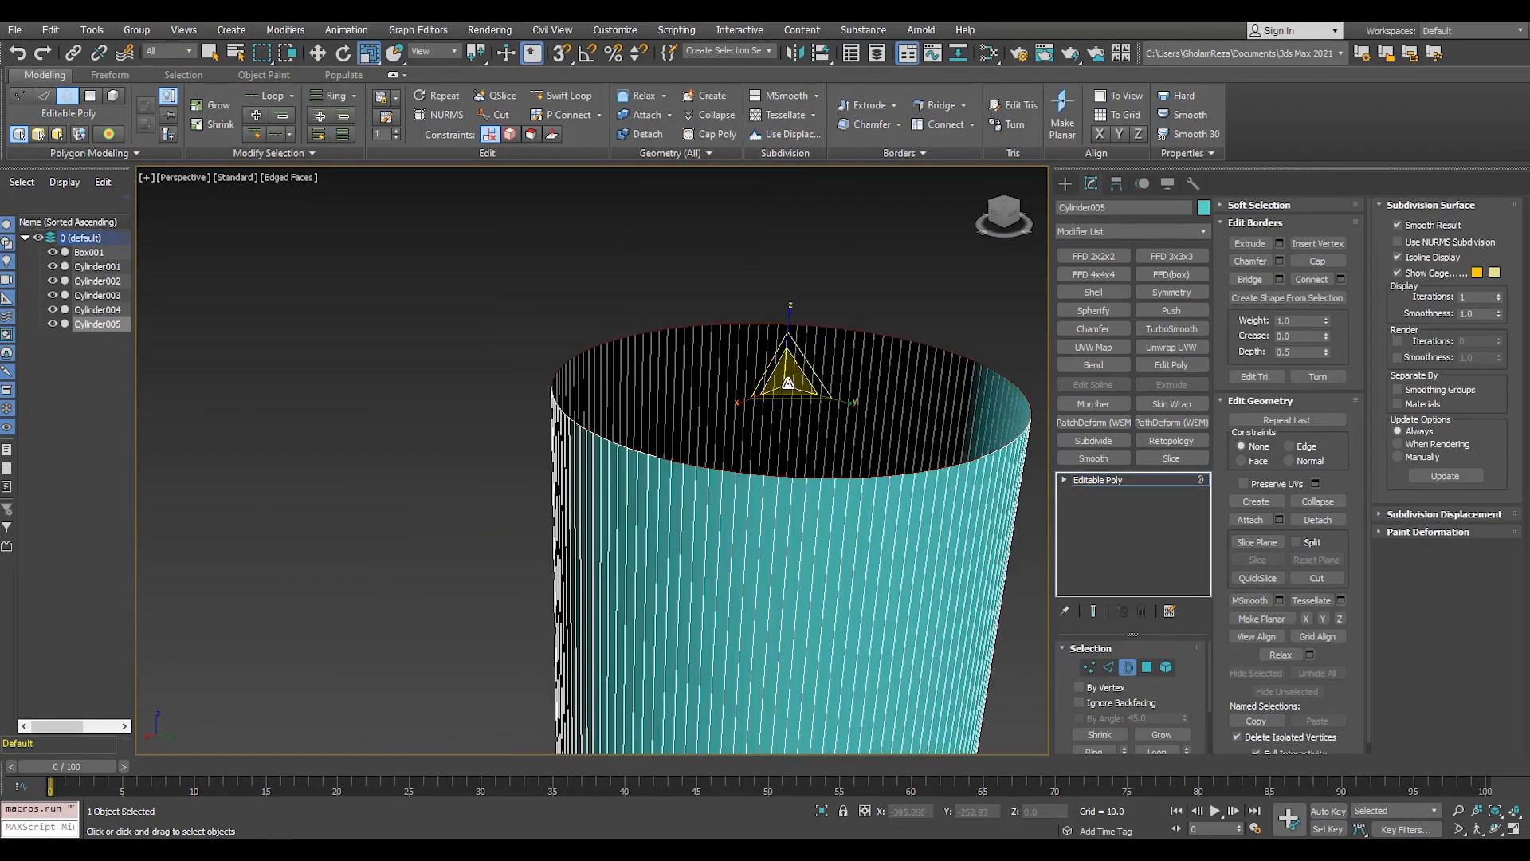
shift+drag(787, 377, 782, 356)
scroll(791, 386, up, 3)
key(w)
alt+middle_drag(779, 366, 629, 408)
key(r)
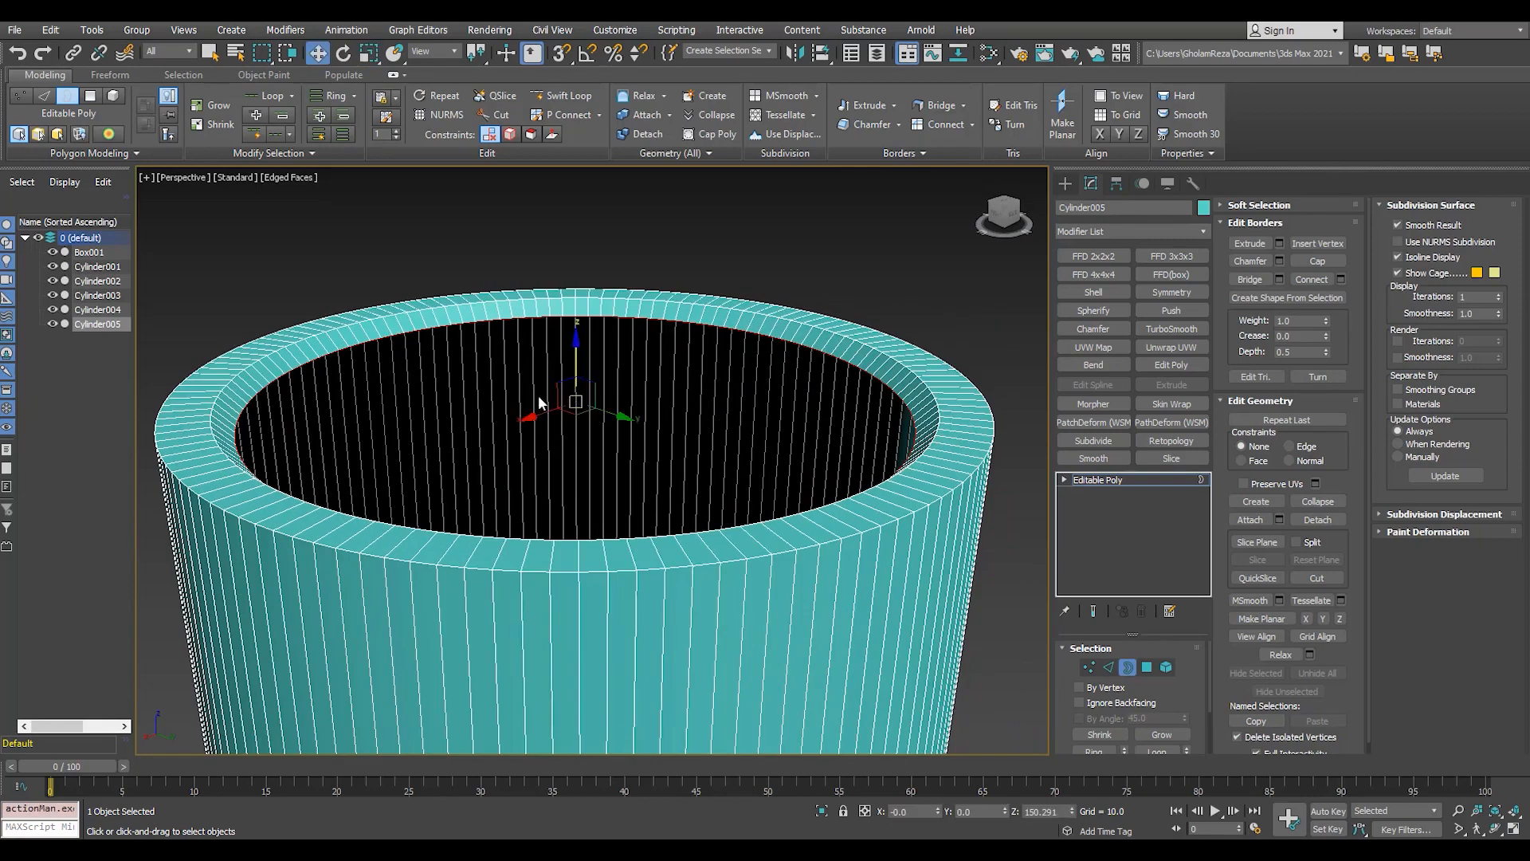
- Extend the border further inward to form a narrow groove followed by an inner ring
shift+drag(573, 356, 892, 391)
key(s)
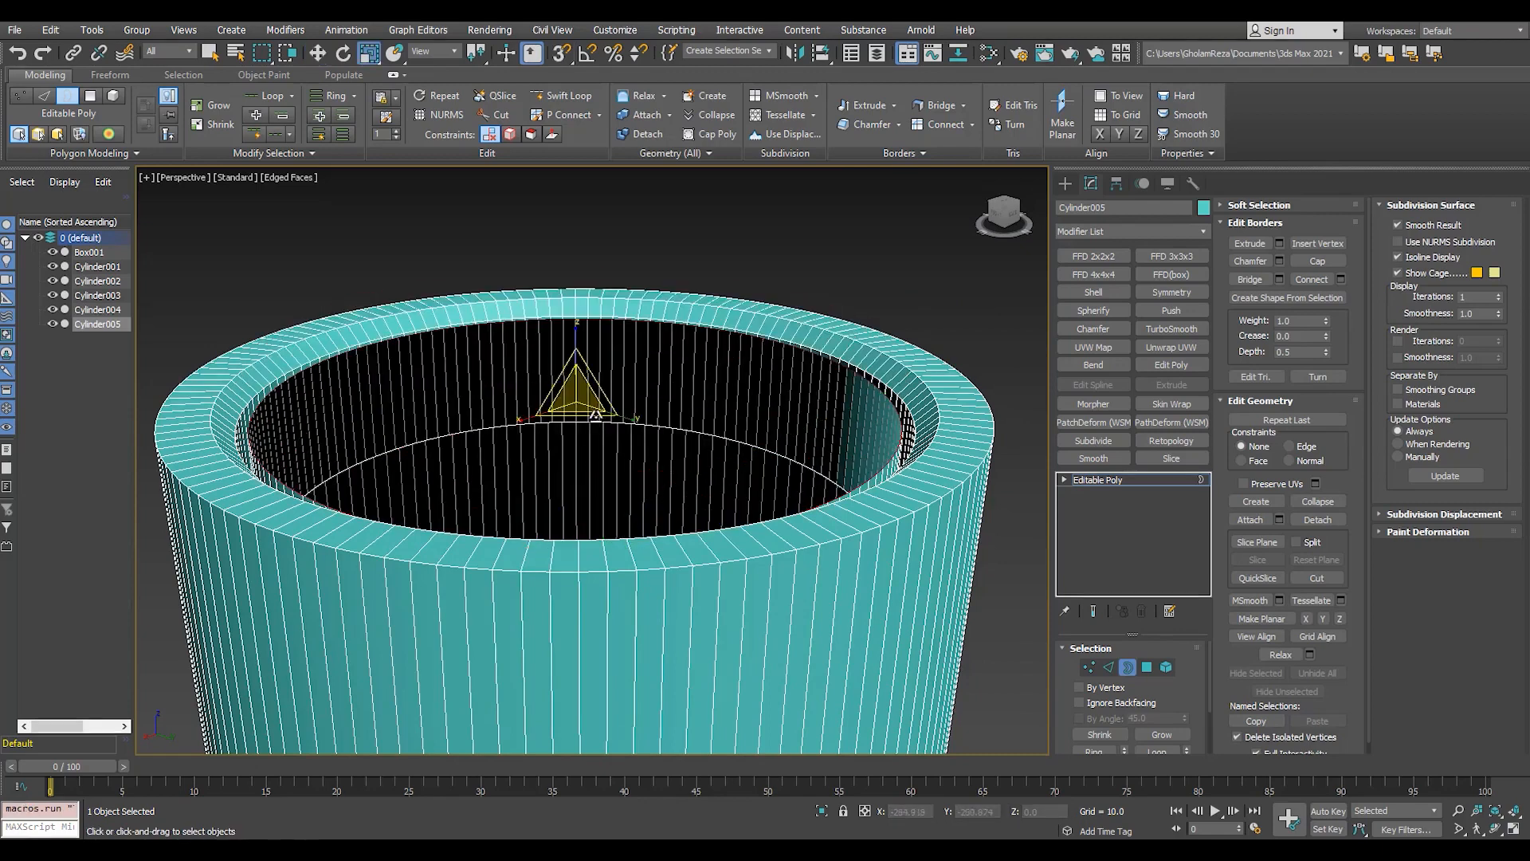
shift+drag(596, 413, 585, 403)
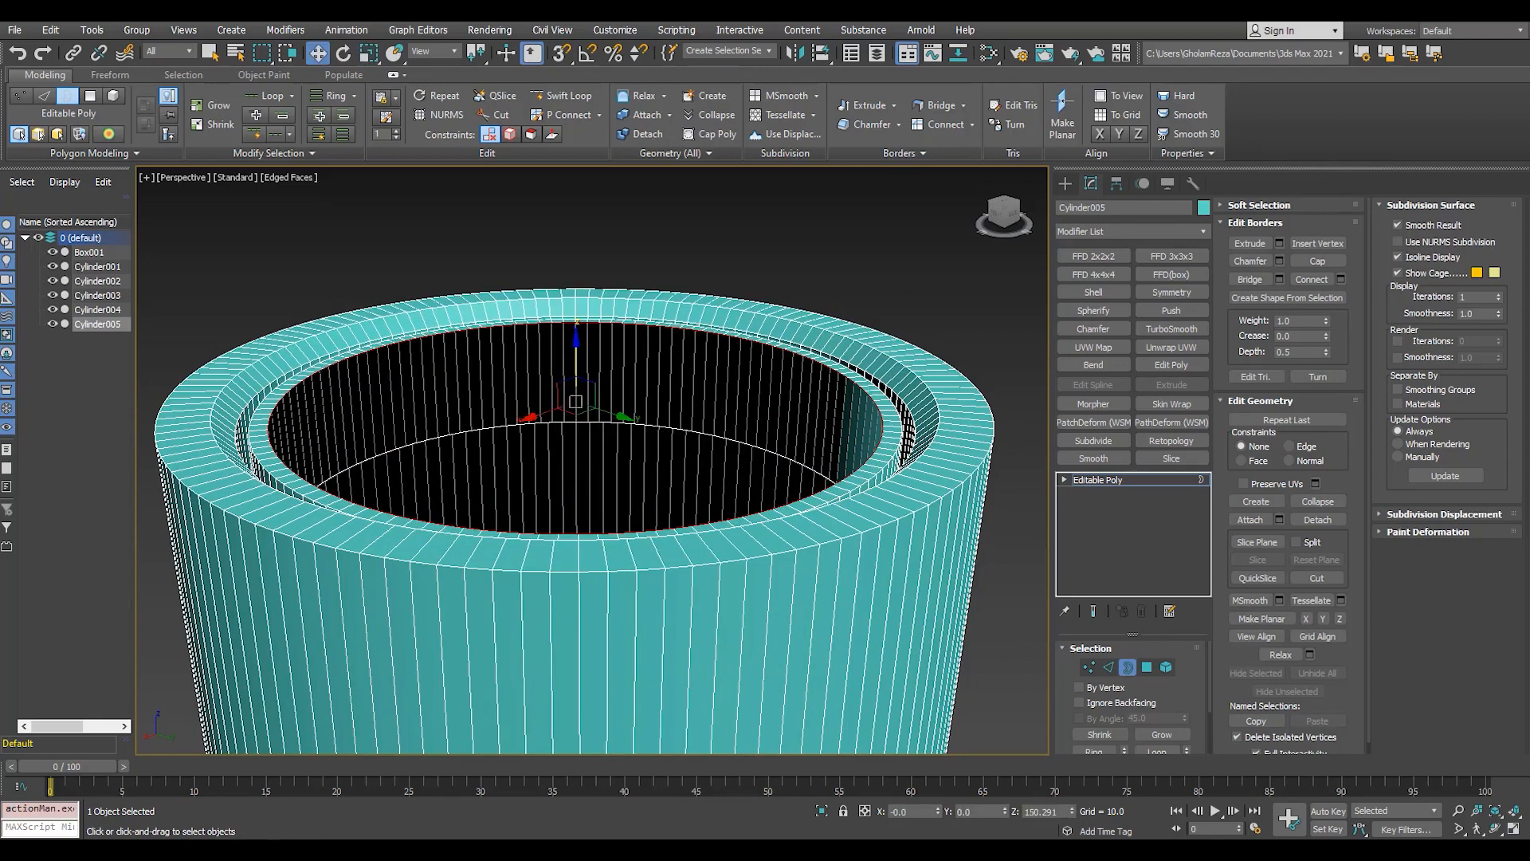
middle_drag(587, 369, 583, 370)
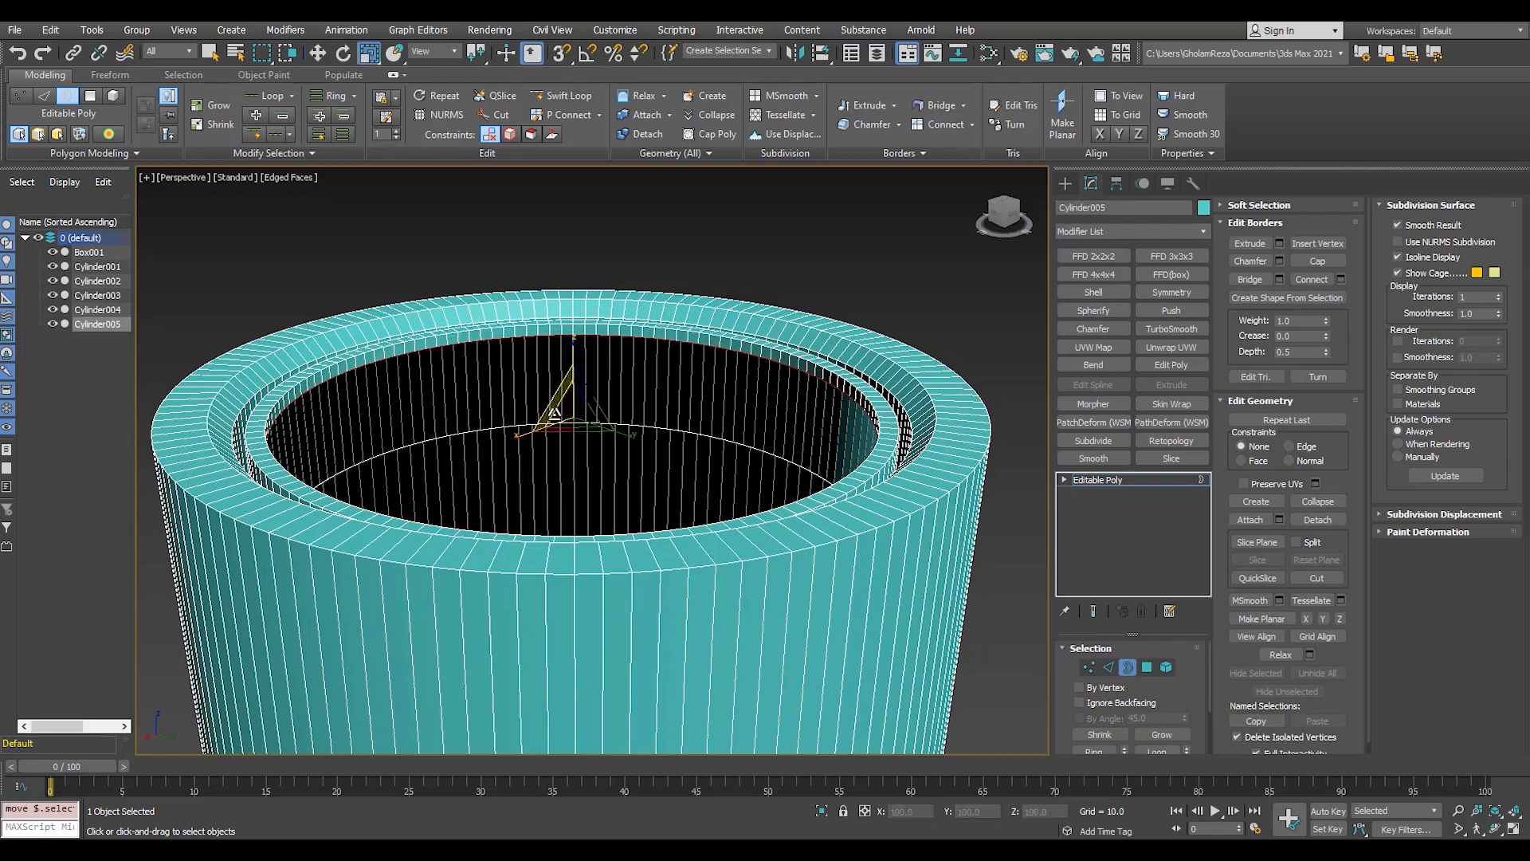
- Build a smaller raised collar from the inner border, with its top edge at about Z 154.9
drag(556, 413, 573, 316)
key(r)
key(w)
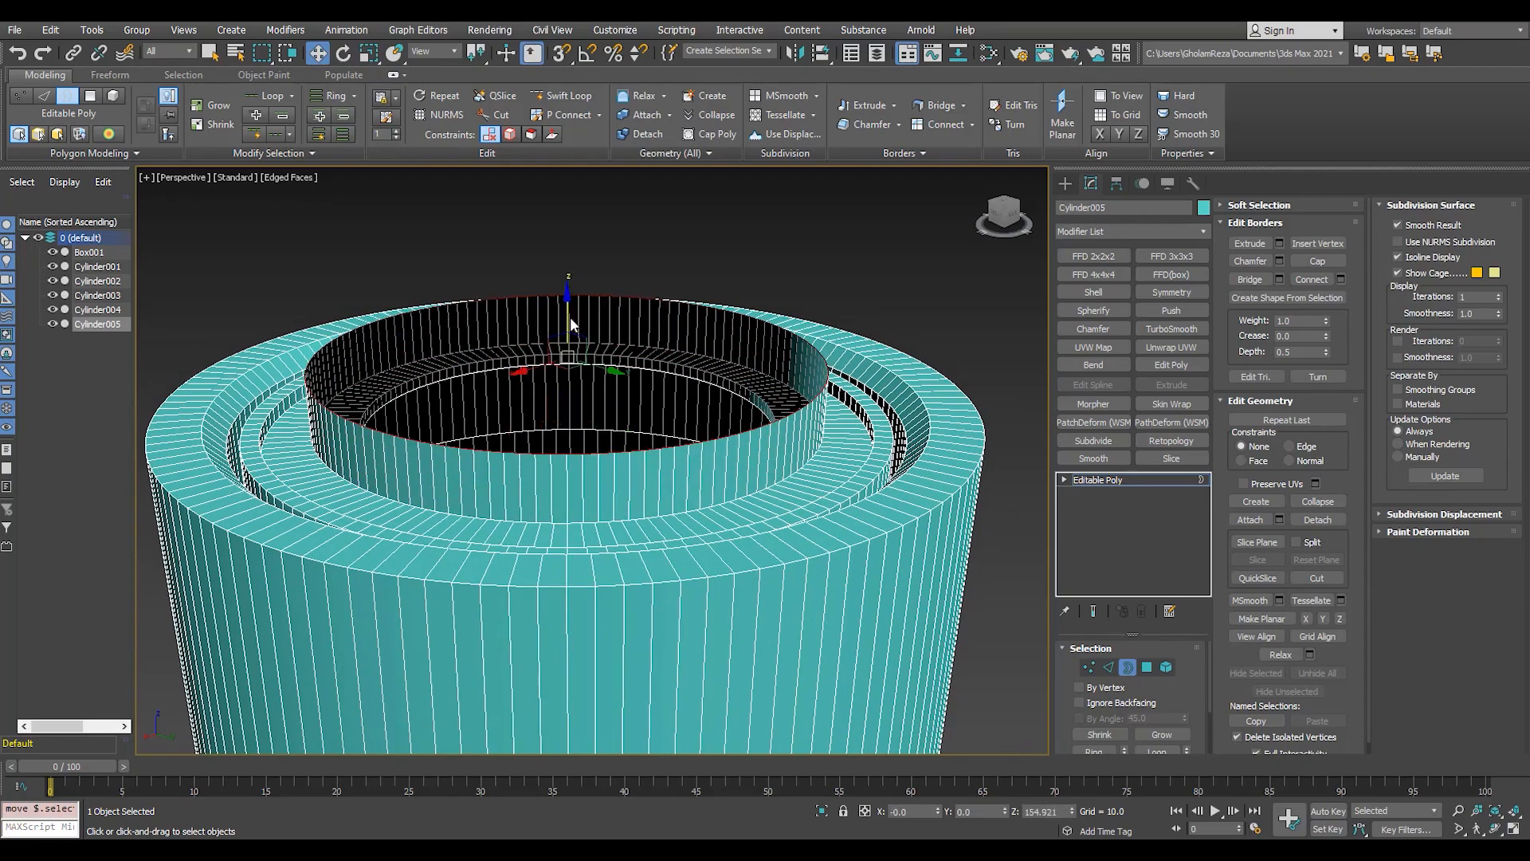
- Select the complete ring of faces inside the base of the raised collar
scroll(460, 478, up, 4)
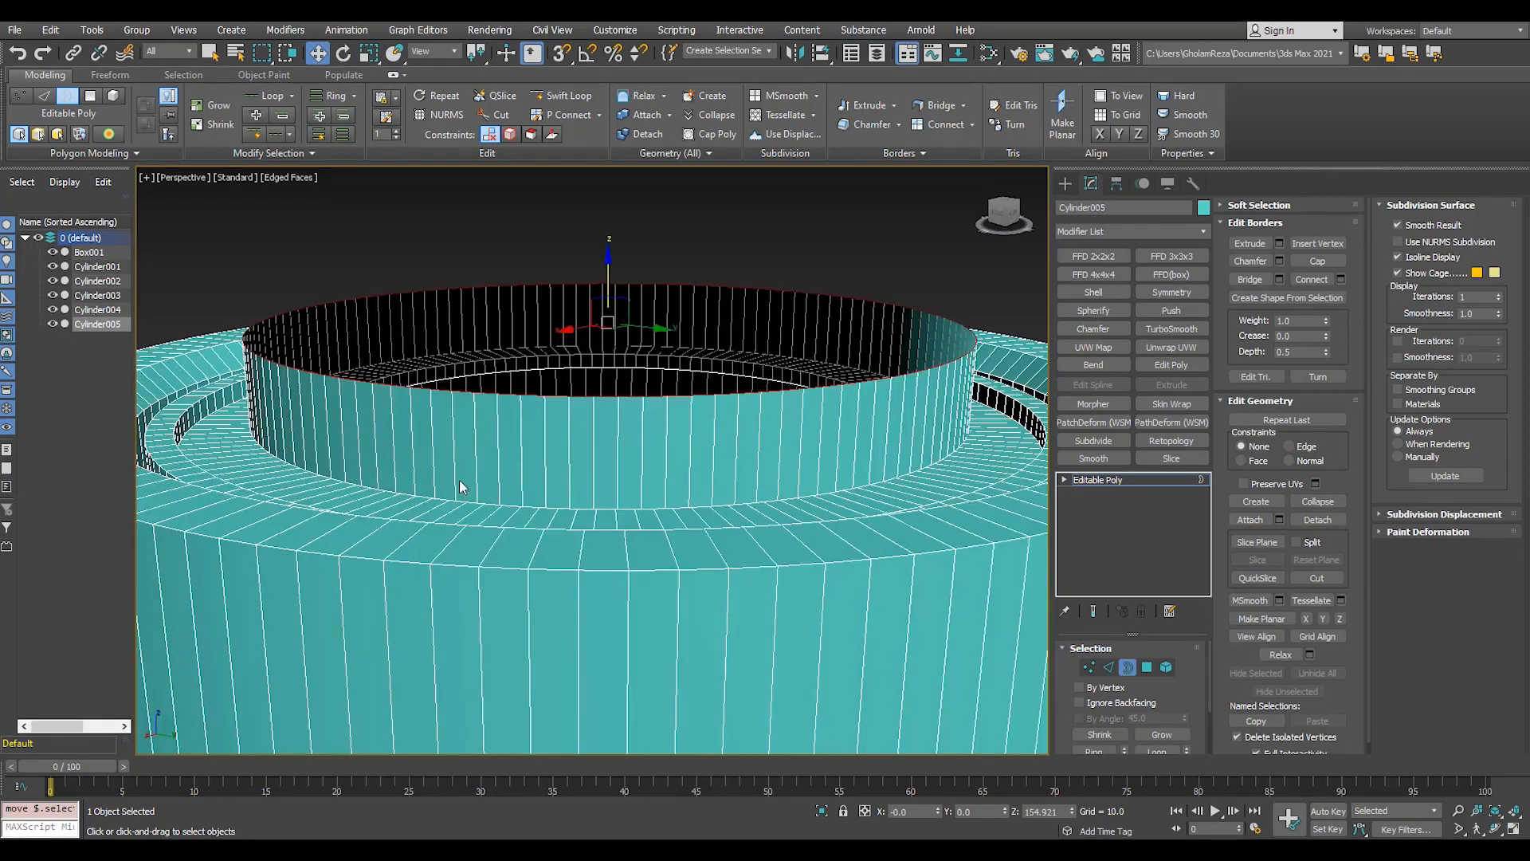
alt+middle_drag(718, 414, 885, 383)
scroll(882, 395, up, 3)
key(4)
click(880, 397)
shift+click(872, 381)
scroll(829, 383, down, 6)
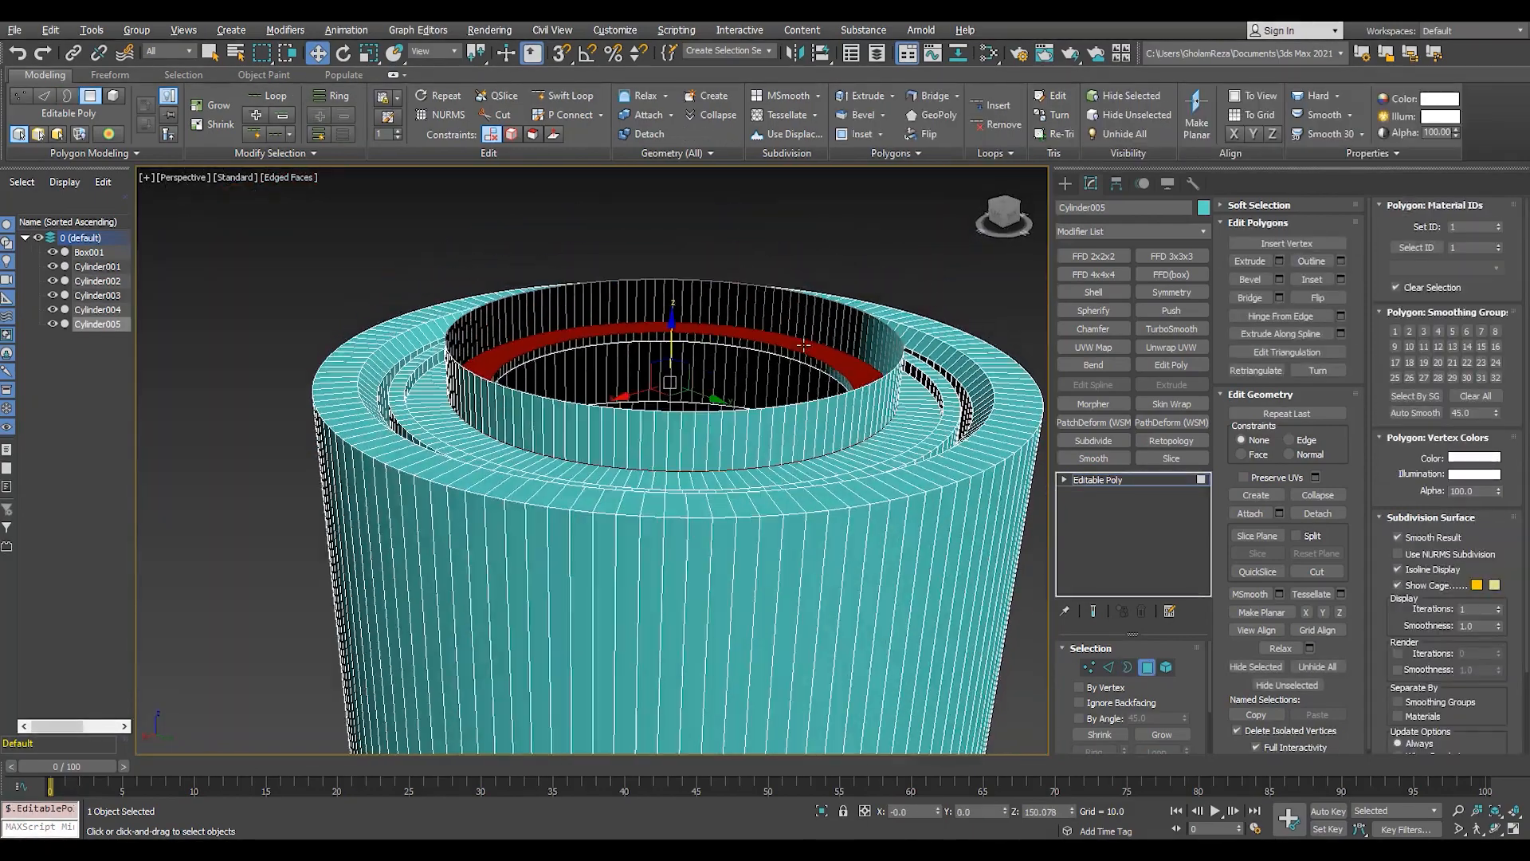
- Raise the collar's open top border to about Z 155.9
key(3)
scroll(675, 323, up, 5)
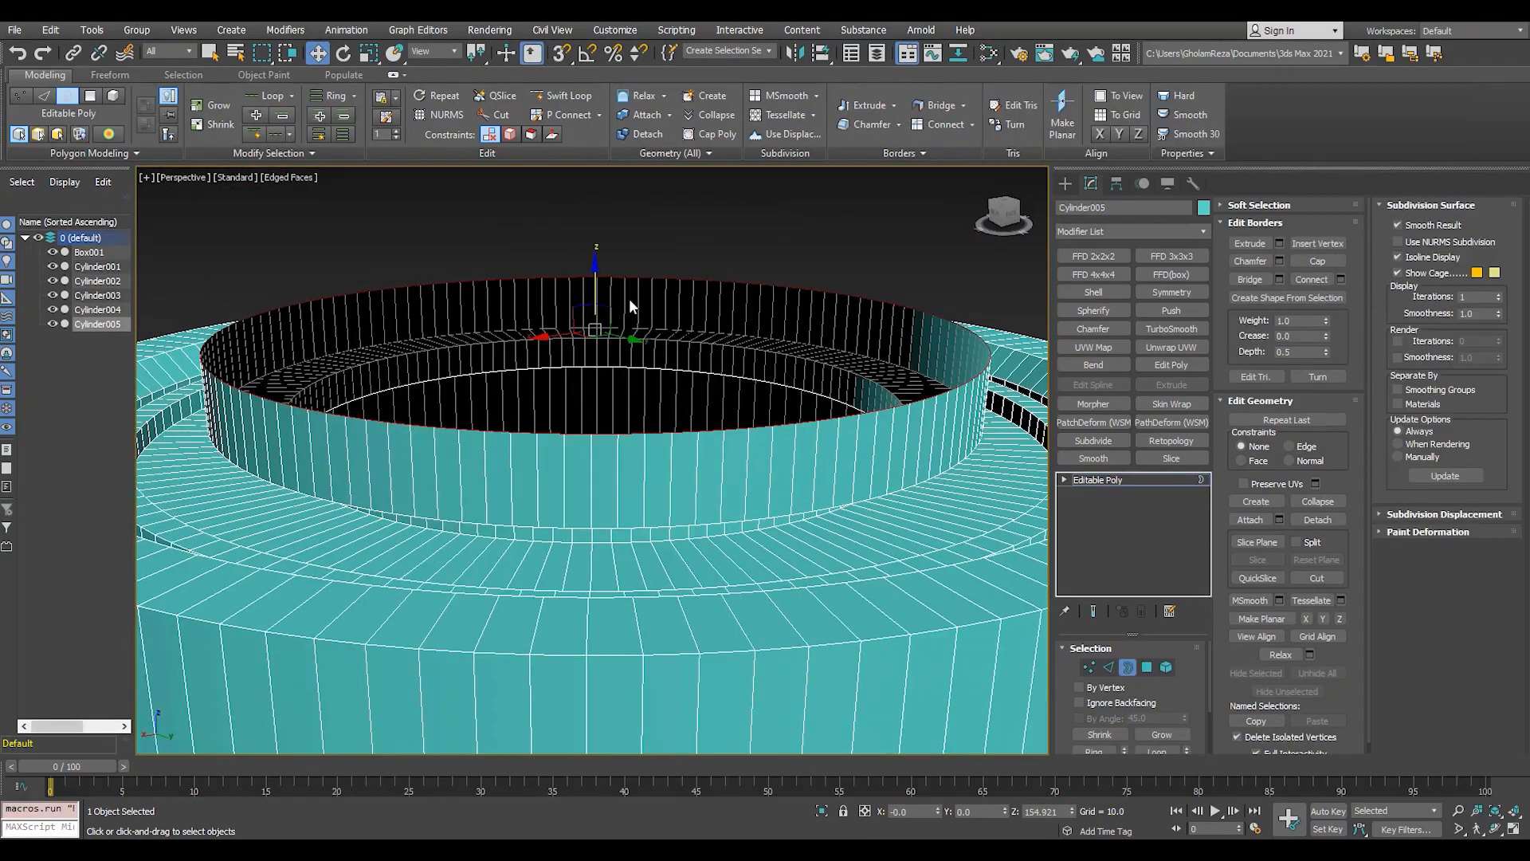
drag(605, 267, 603, 254)
scroll(598, 301, down, 3)
scroll(534, 324, up, 3)
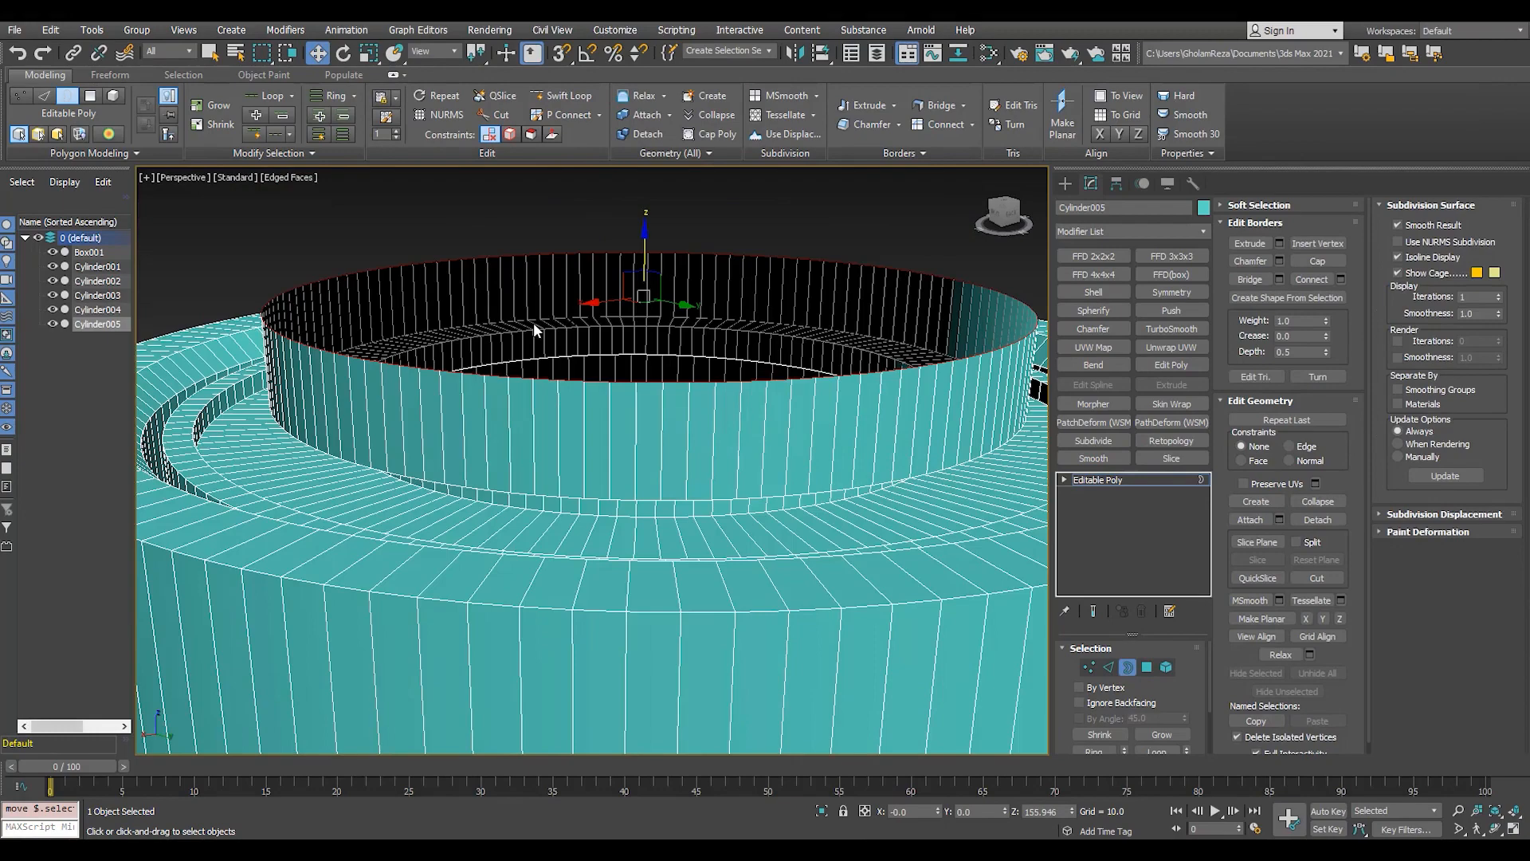
- Extend the collar's border into a bevelled edge and a flat ring scaled inward to 60 percent
middle_drag(552, 300, 561, 318)
key(r)
shift+drag(651, 290, 658, 247)
key(w)
middle_drag(658, 249, 623, 307)
key(r)
shift+drag(606, 335, 634, 372)
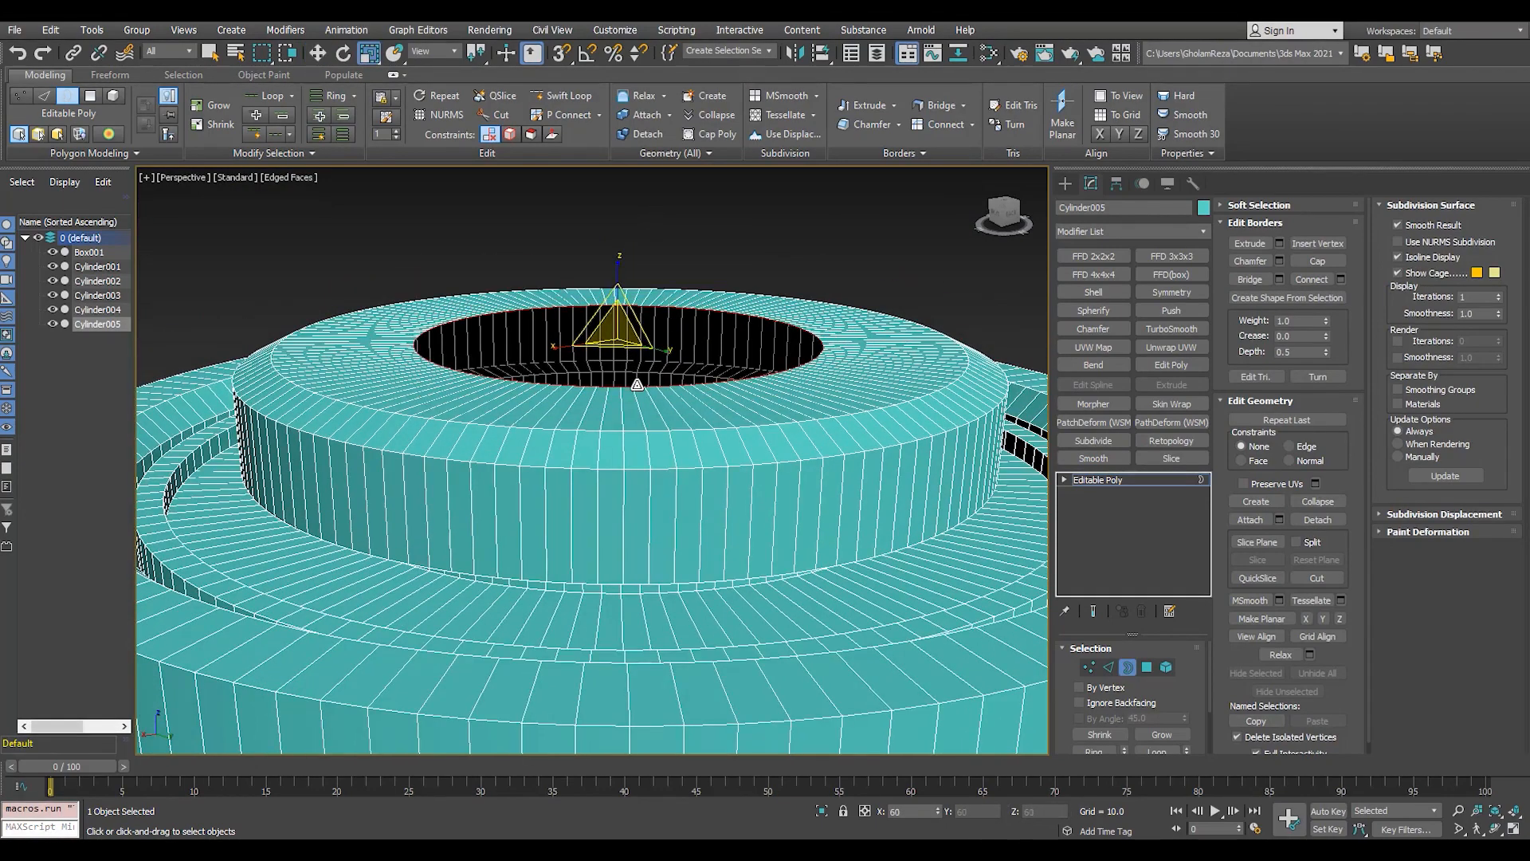
- Build a cylindrical neck with a recessed base from the inner border, its narrow top rim at about Z 165.4
drag(622, 301, 615, 219)
scroll(628, 372, down, 3)
key(w)
scroll(628, 341, up, 3)
key(r)
middle_drag(591, 274, 587, 340)
key(w)
shift+drag(584, 300, 583, 262)
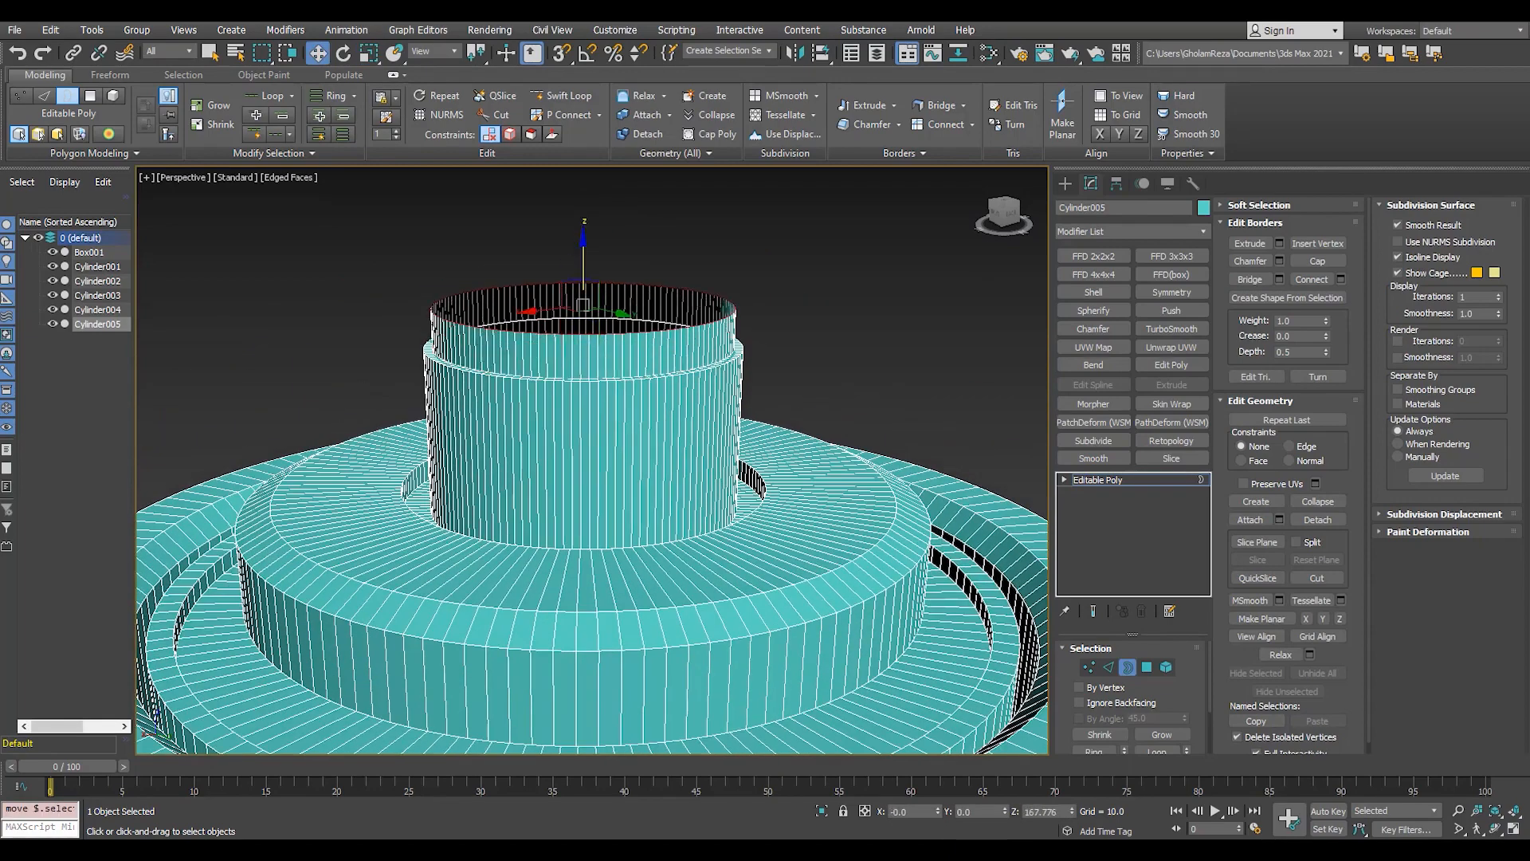
key(z)
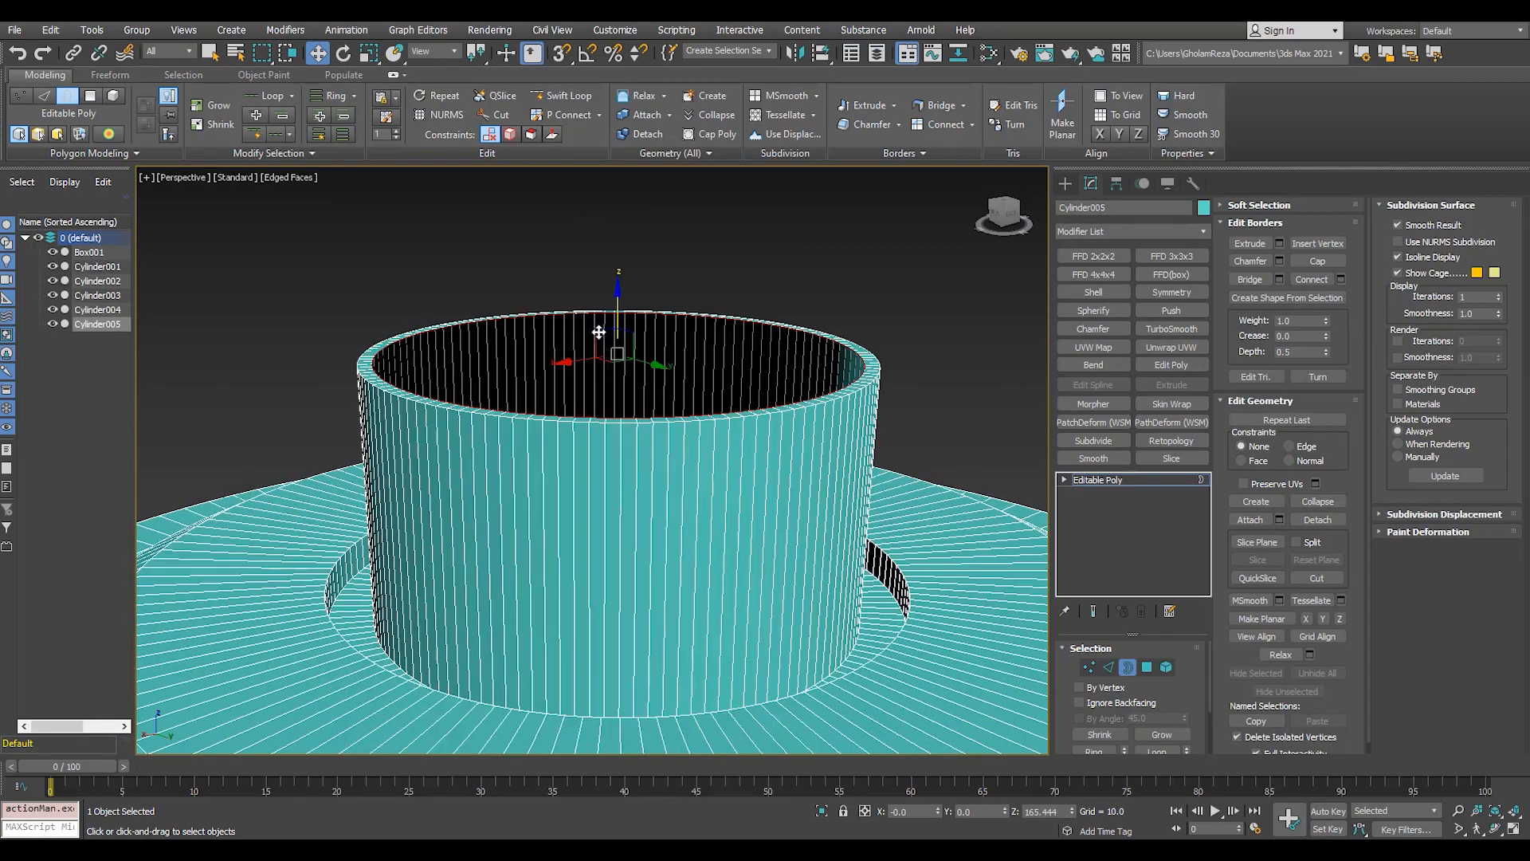
- Scale a copy of the neck's border inward to 76 percent and extend it upward to about Z 179 as a thinner shaft
key(r)
shift+drag(618, 346, 627, 369)
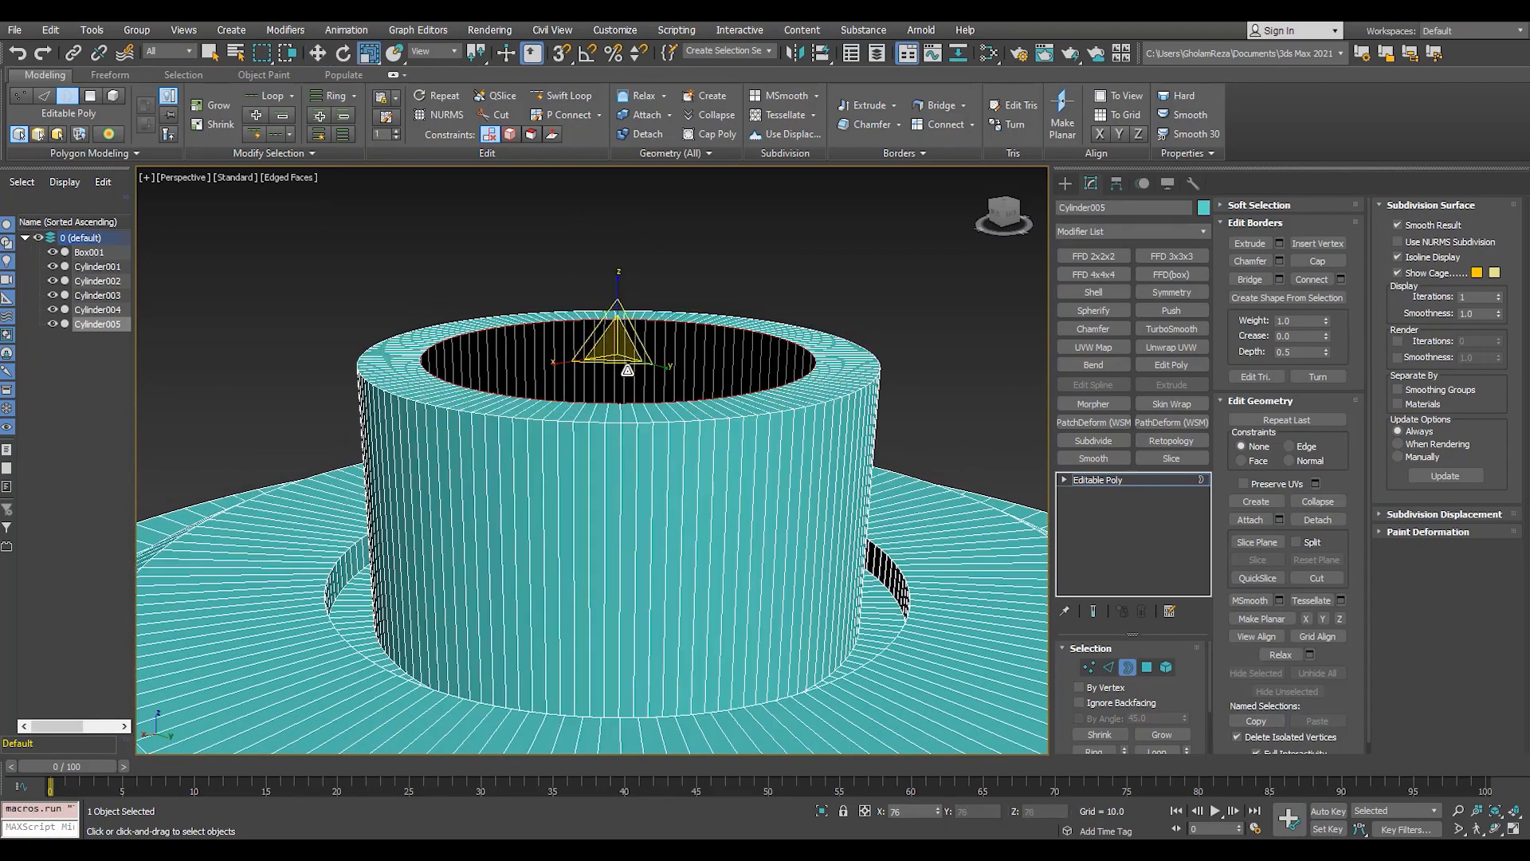
shift+drag(620, 310, 642, 80)
scroll(618, 372, down, 5)
scroll(618, 363, up, 3)
drag(619, 231, 618, 168)
- Cap the open top of the thinner shaft
scroll(644, 331, down, 2)
key(alt+p)
scroll(643, 431, up, 2)
middle_drag(644, 435, 644, 457)
- Detach a copy of the thinner shaft's side faces as a separate sleeve object
key(4)
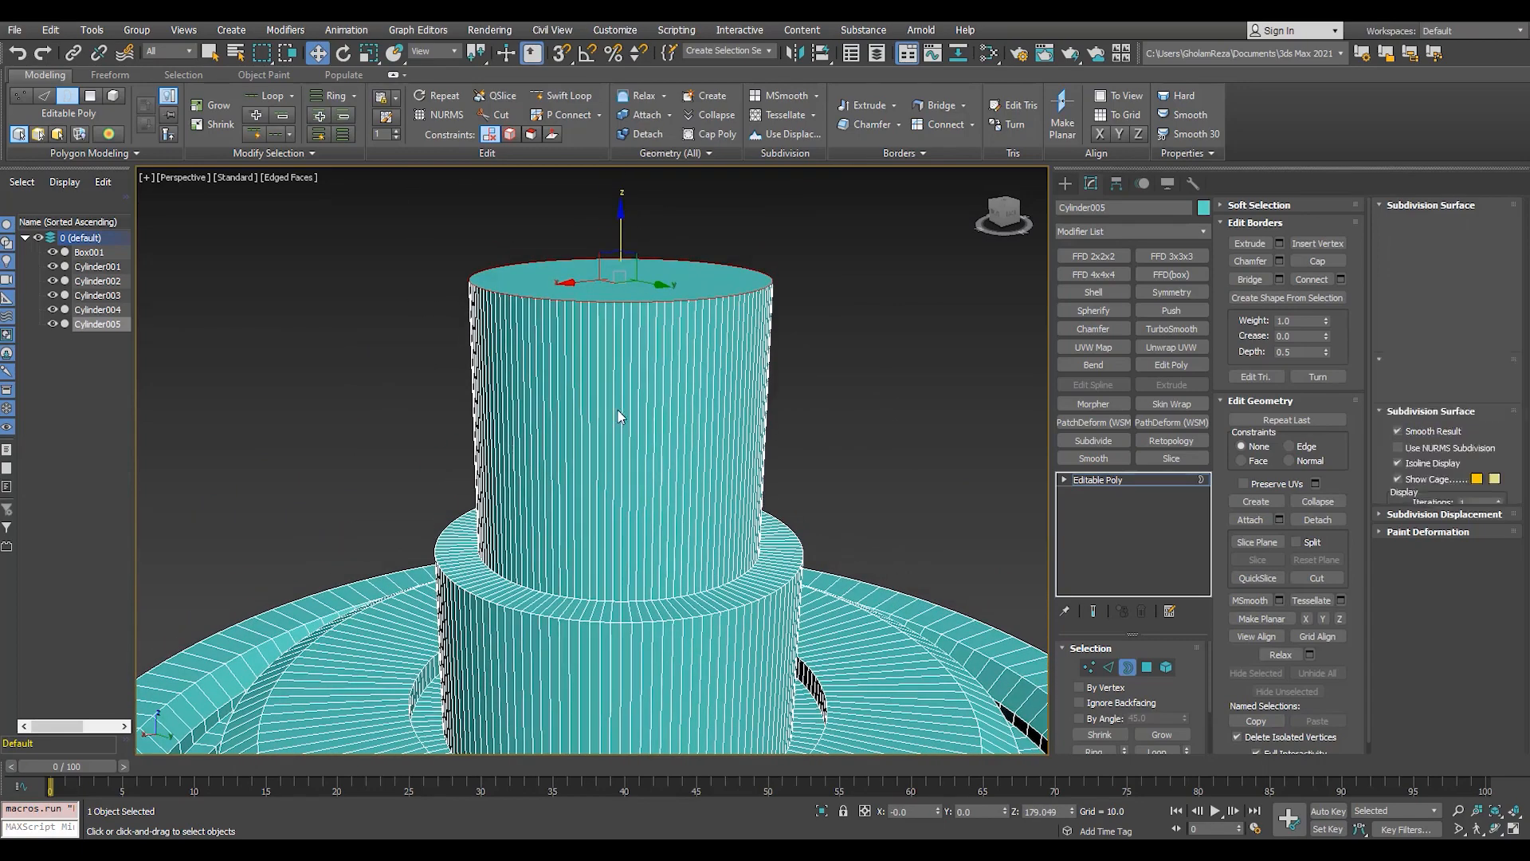
key(alt+d)
click(737, 453)
click(815, 437)
click(1096, 478)
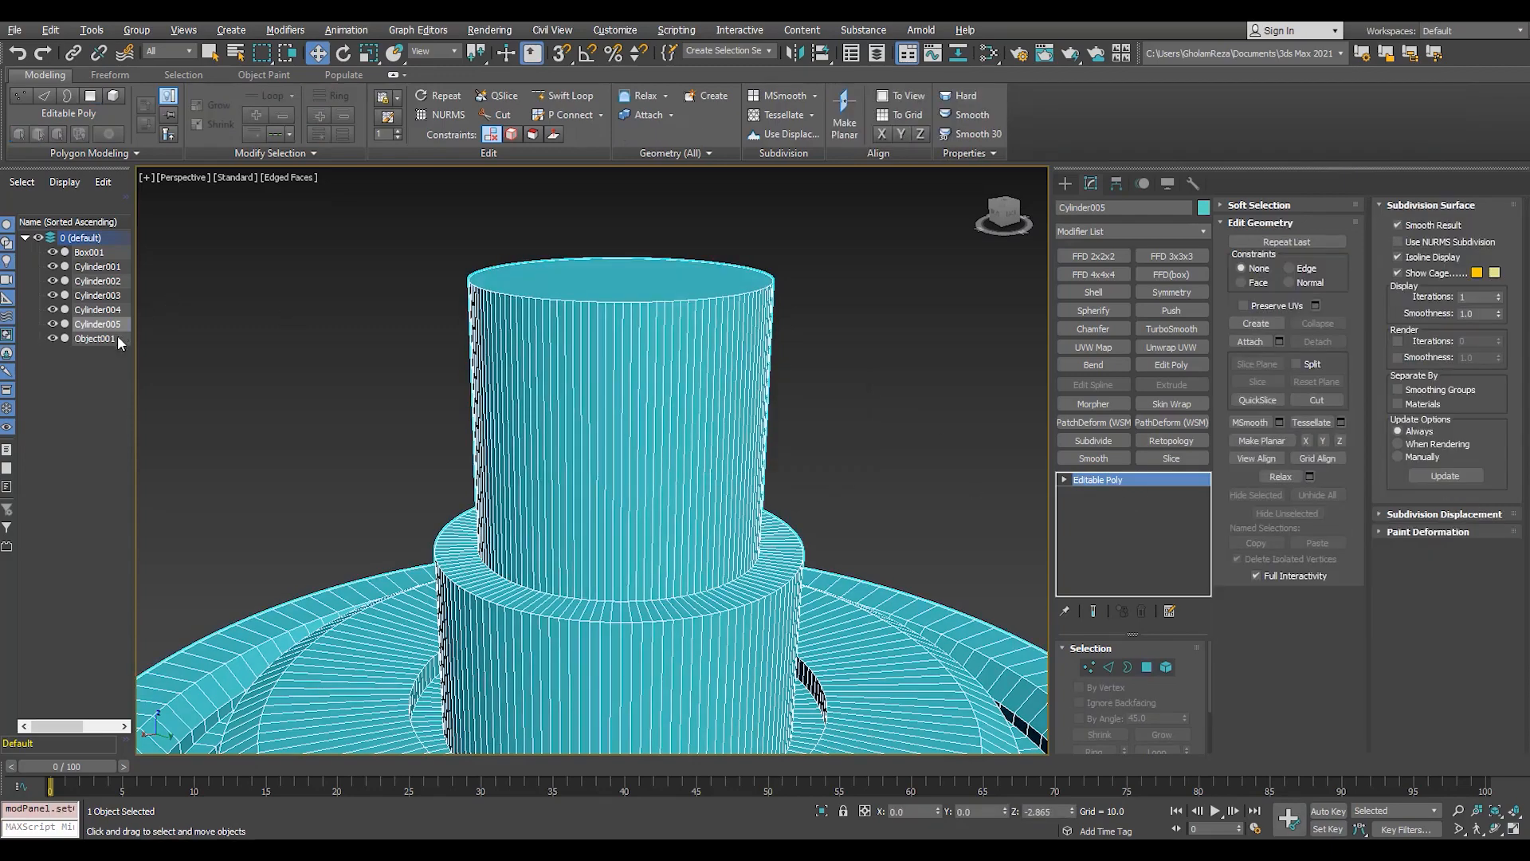
- Select the detached sleeve and lower its top border to about Z 169.6 to make a short band
click(116, 338)
scroll(632, 359, down, 2)
click(1116, 183)
click(1123, 292)
scroll(642, 406, up, 2)
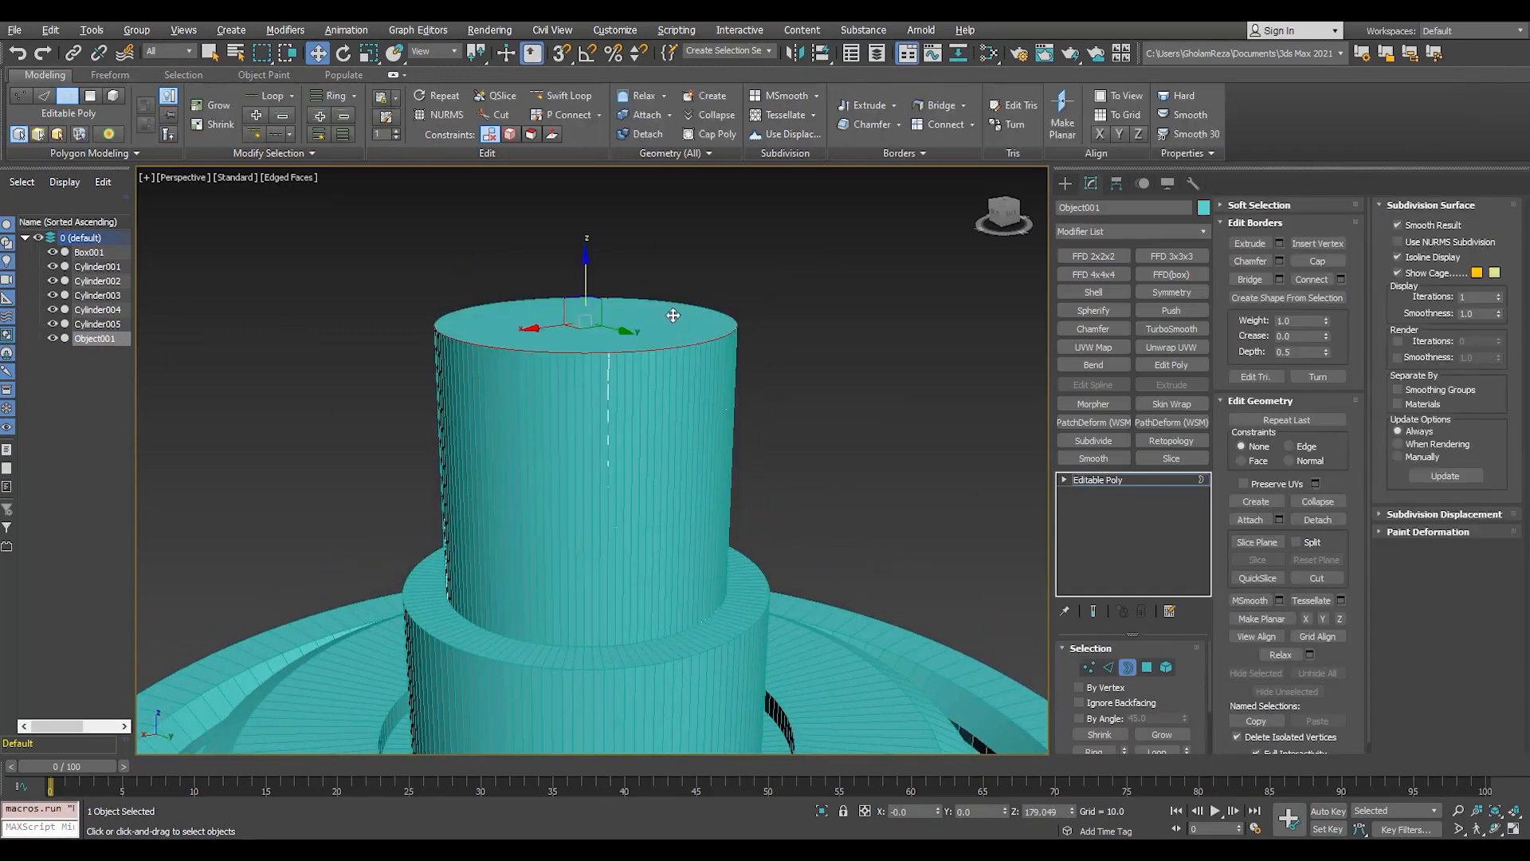
key(F3)
key(3)
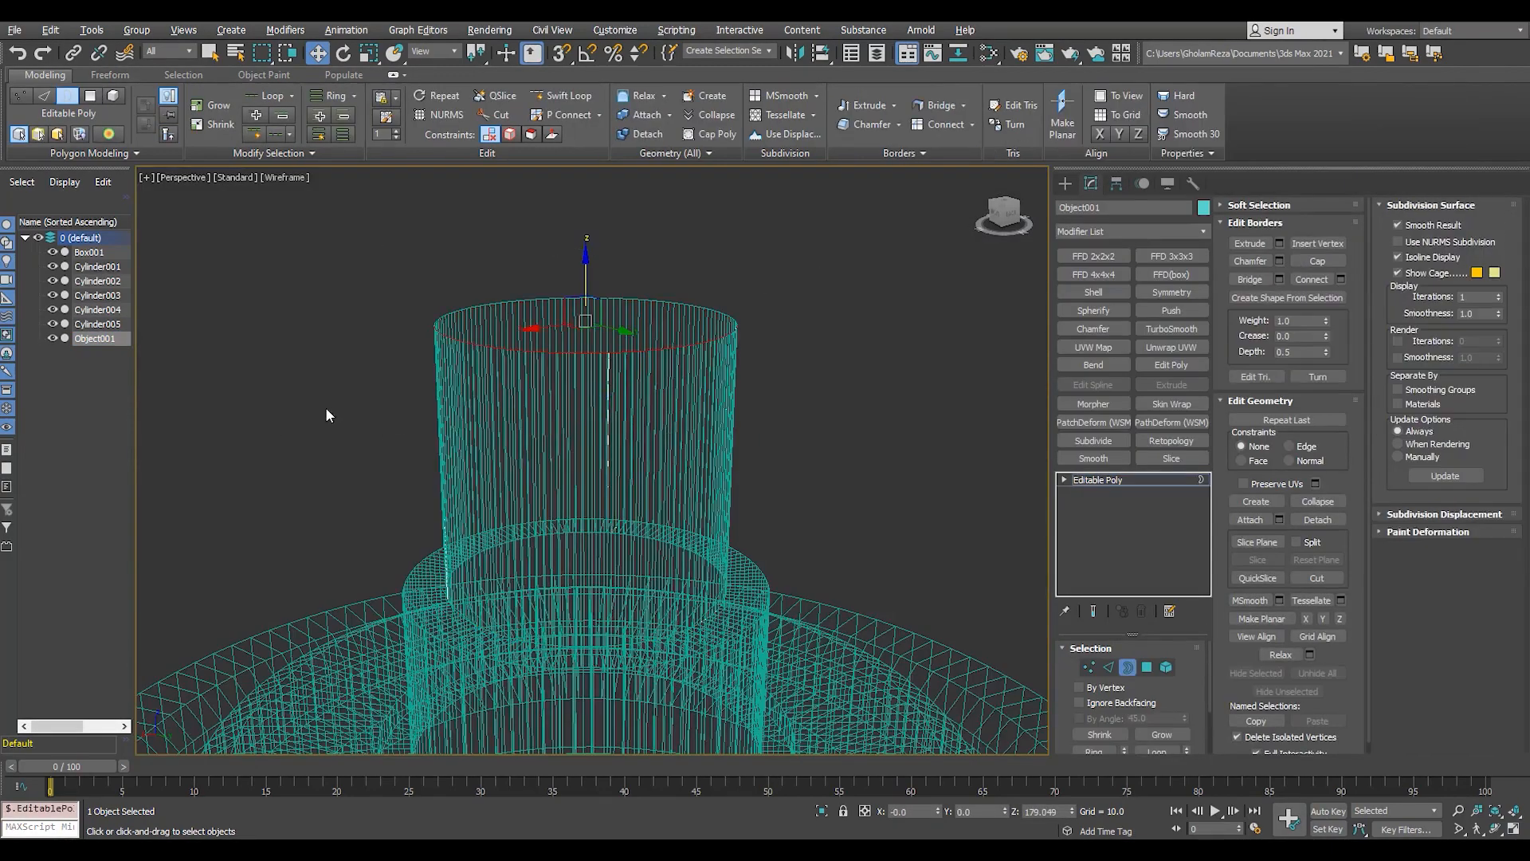
key(F3)
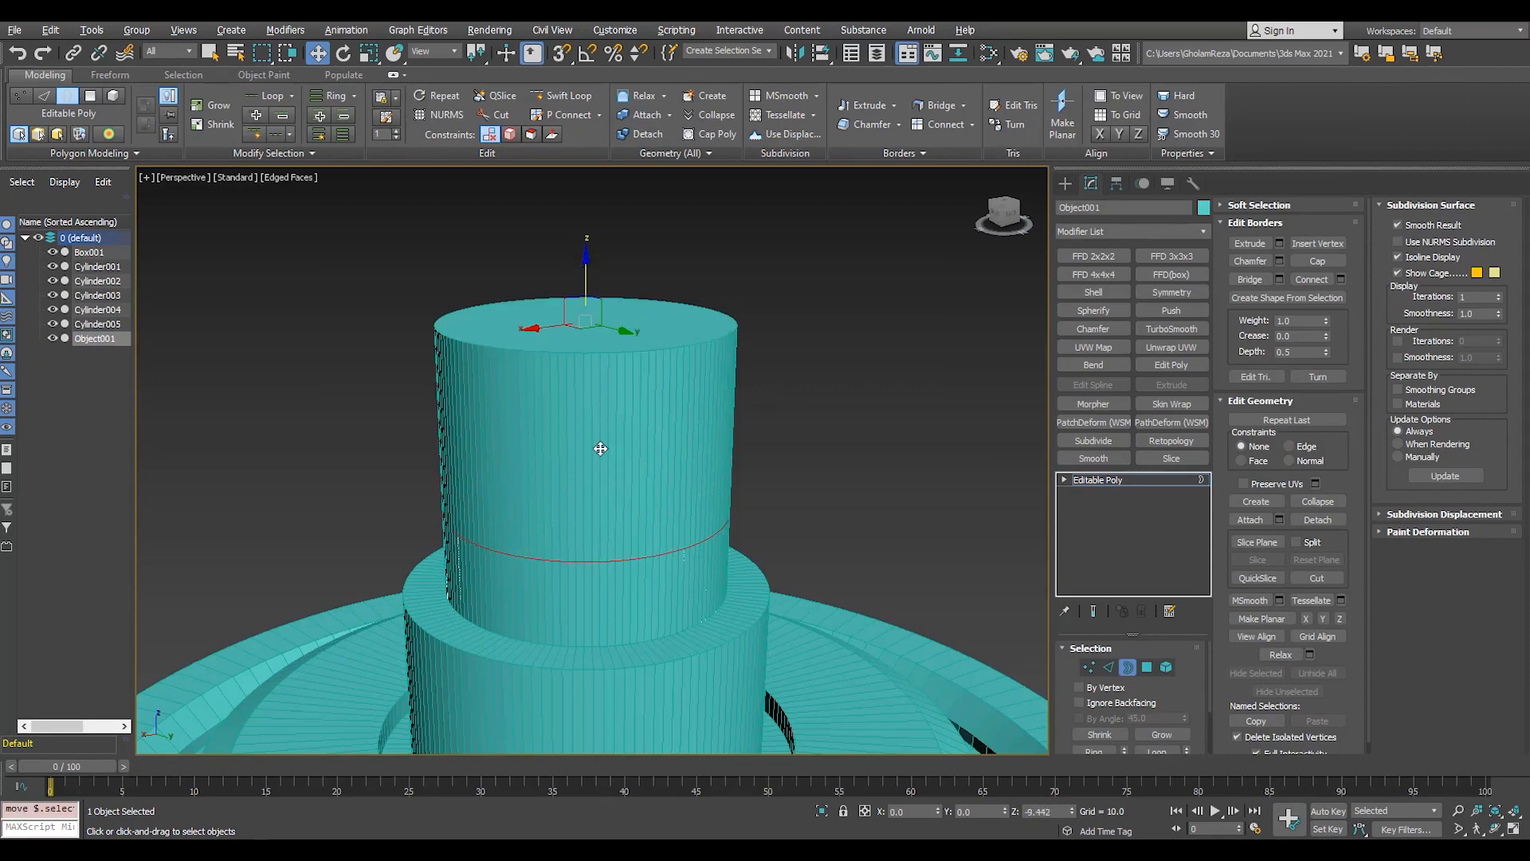
drag(600, 449, 600, 449)
alt+middle_drag(605, 592, 623, 569)
scroll(611, 516, down, 2)
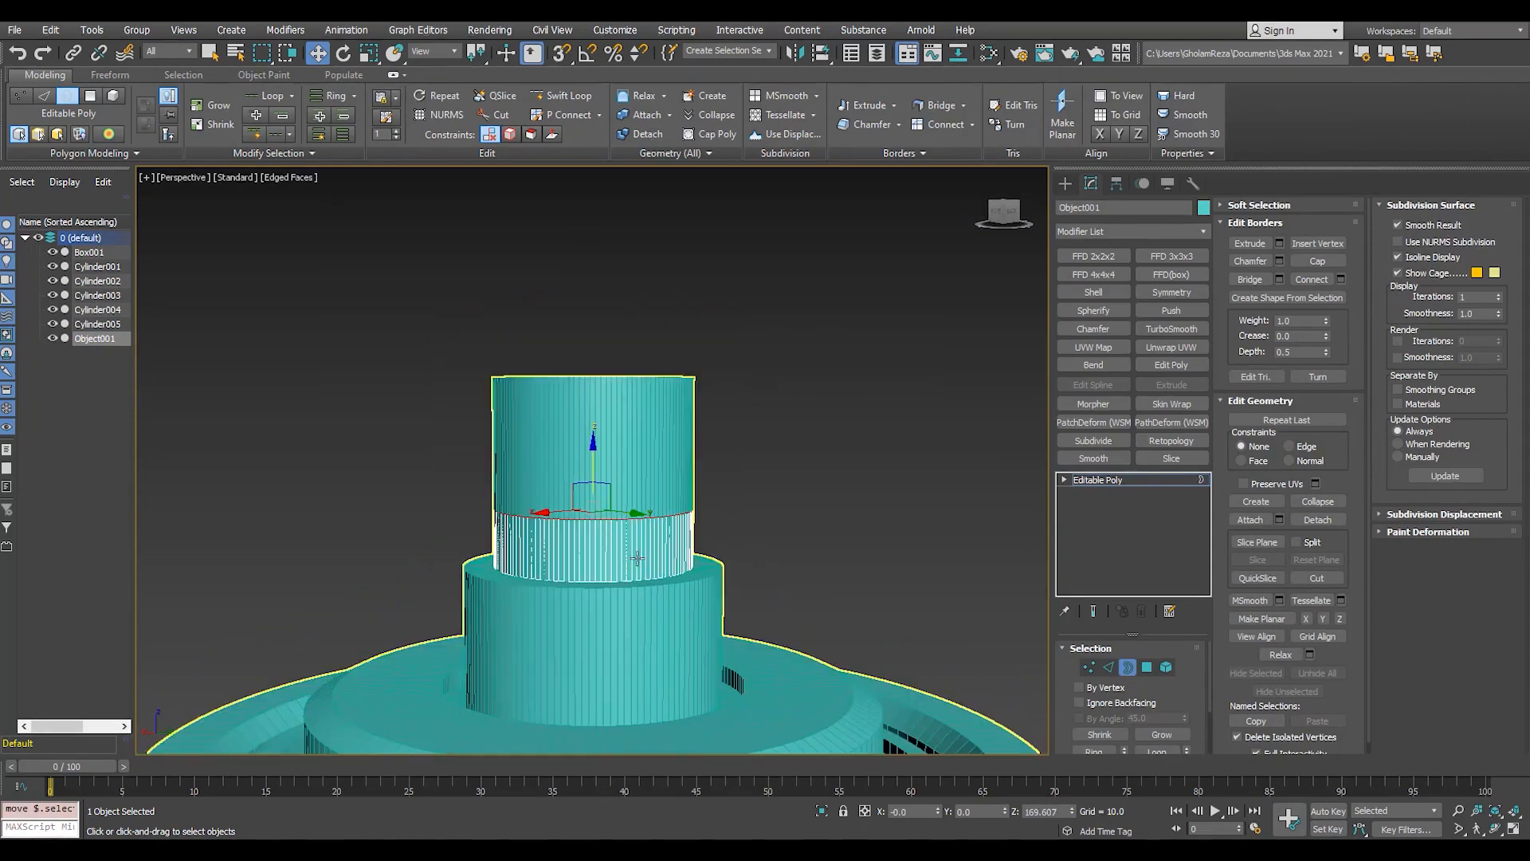
- Centre the band's pivot on the object and raise the band to about Z 170.5
key(3)
click(1116, 183)
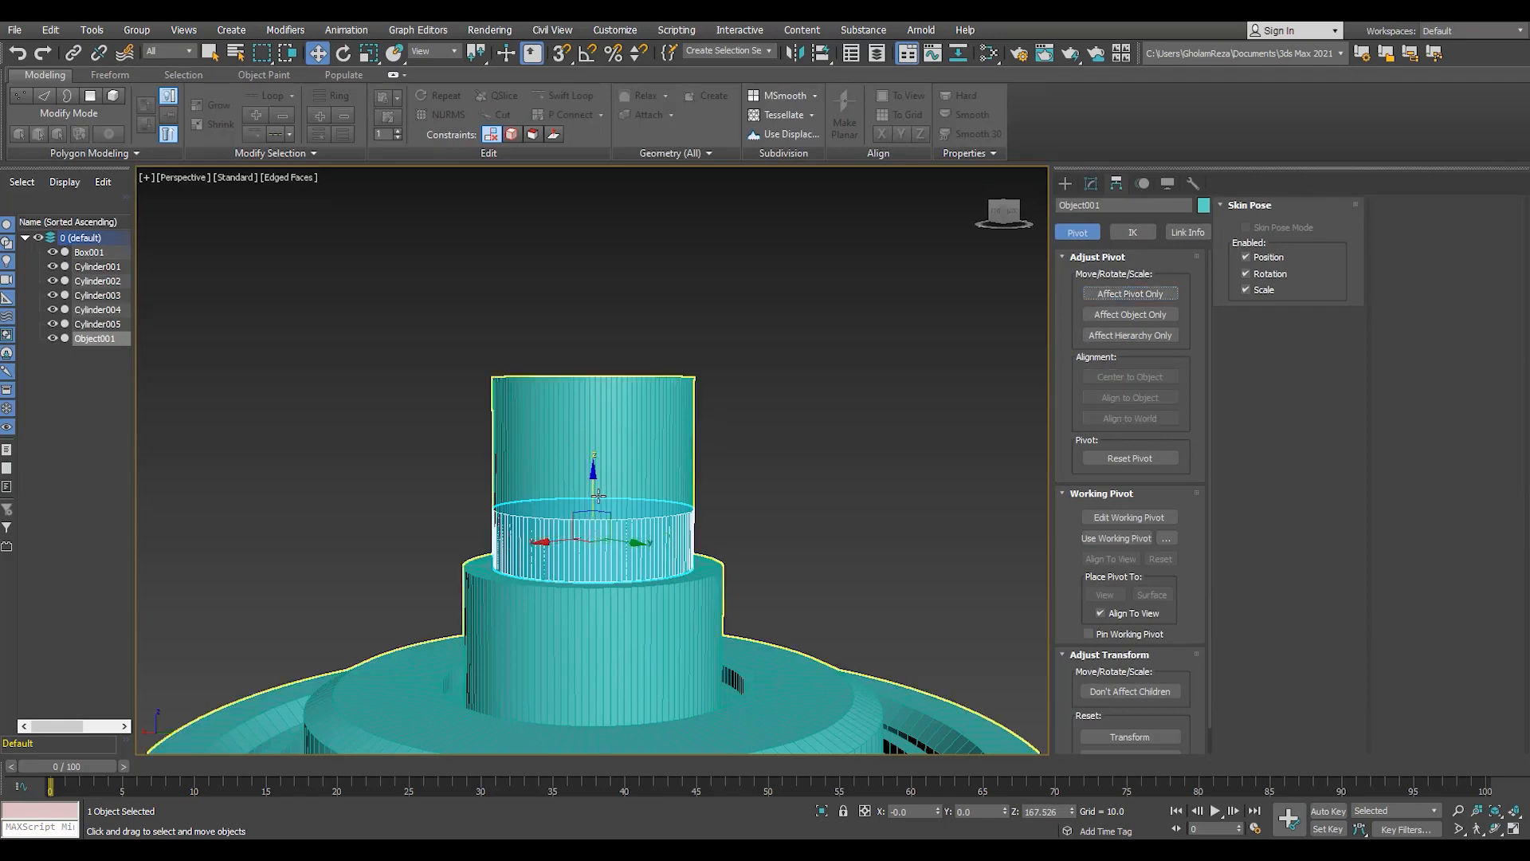
click(1091, 184)
- Add a Shell modifier to the band with an outer amount of 8.6
click(1093, 292)
scroll(629, 494, up, 2)
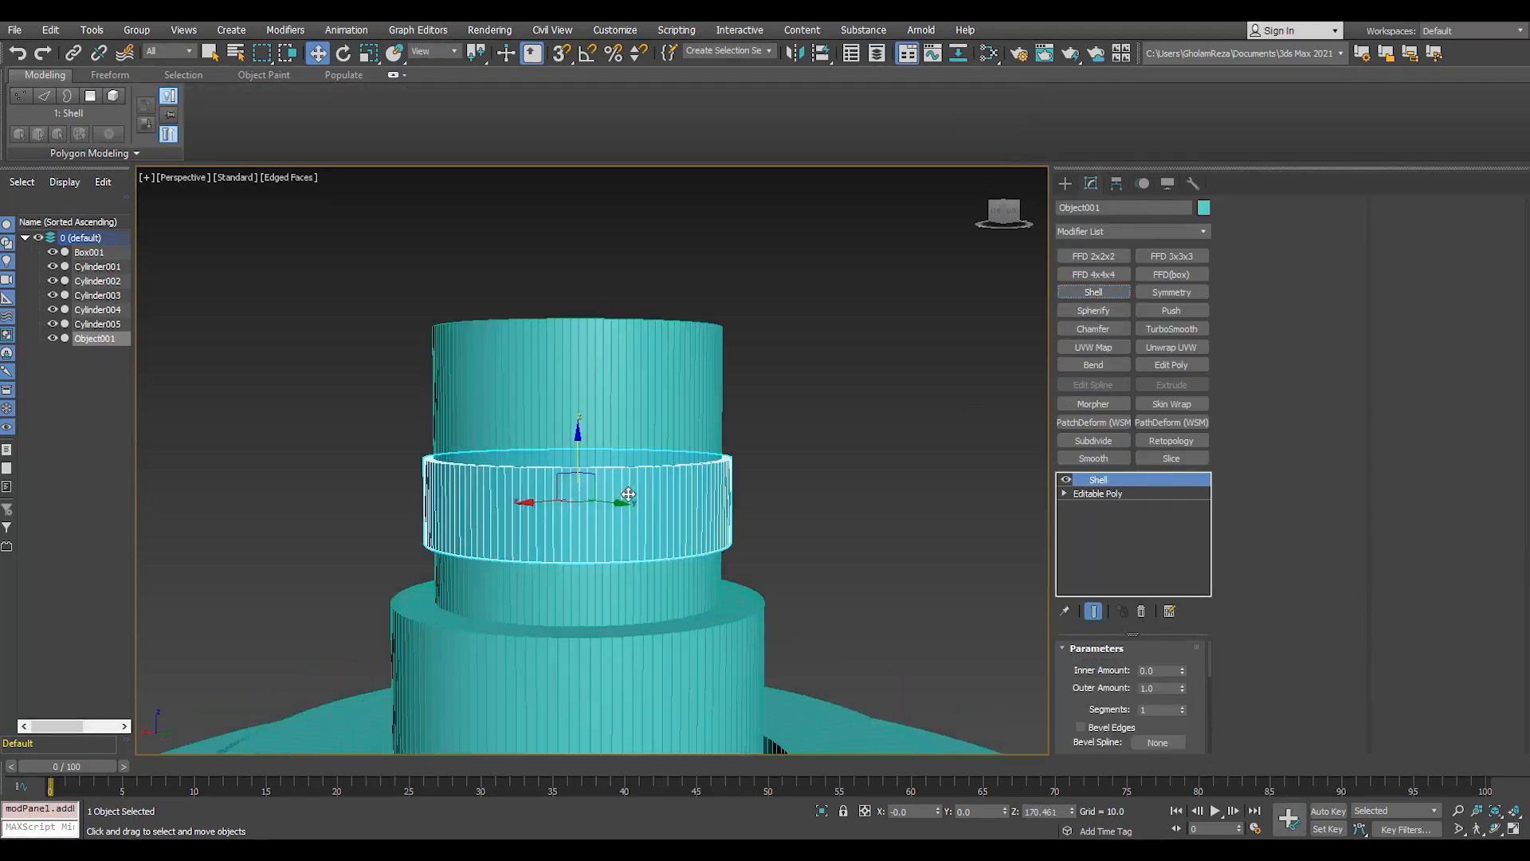
alt+middle_drag(629, 494, 634, 542)
drag(1182, 687, 1234, 797)
- Create a cylinder centred on the shaft in the top view, about 9.2 in radius and 2.8 high
key(alt+w)
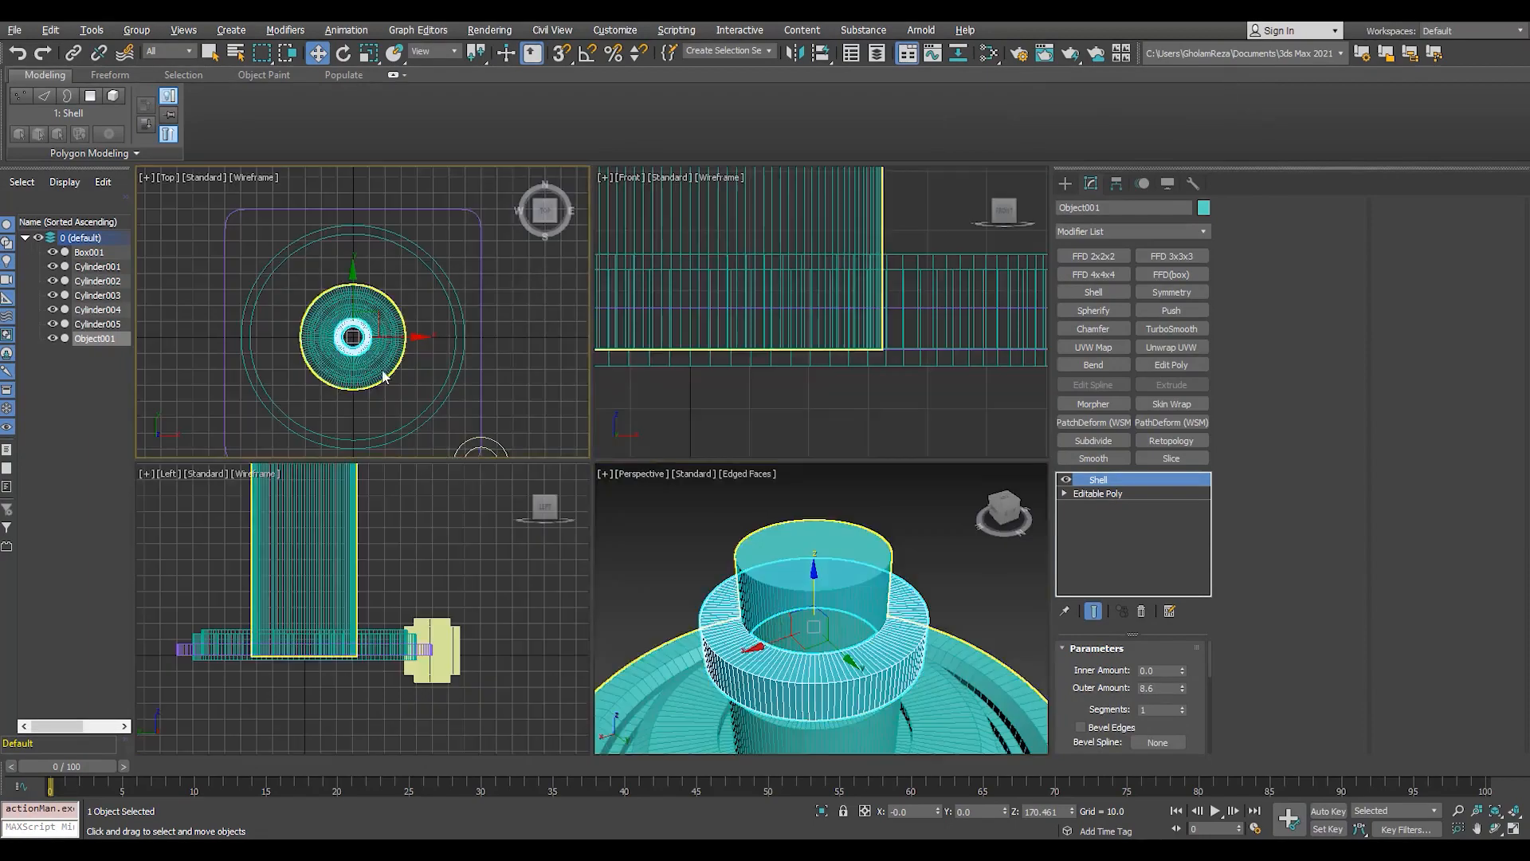
key(alt+w)
key(F3)
scroll(608, 537, up, 5)
click(1065, 183)
click(1099, 312)
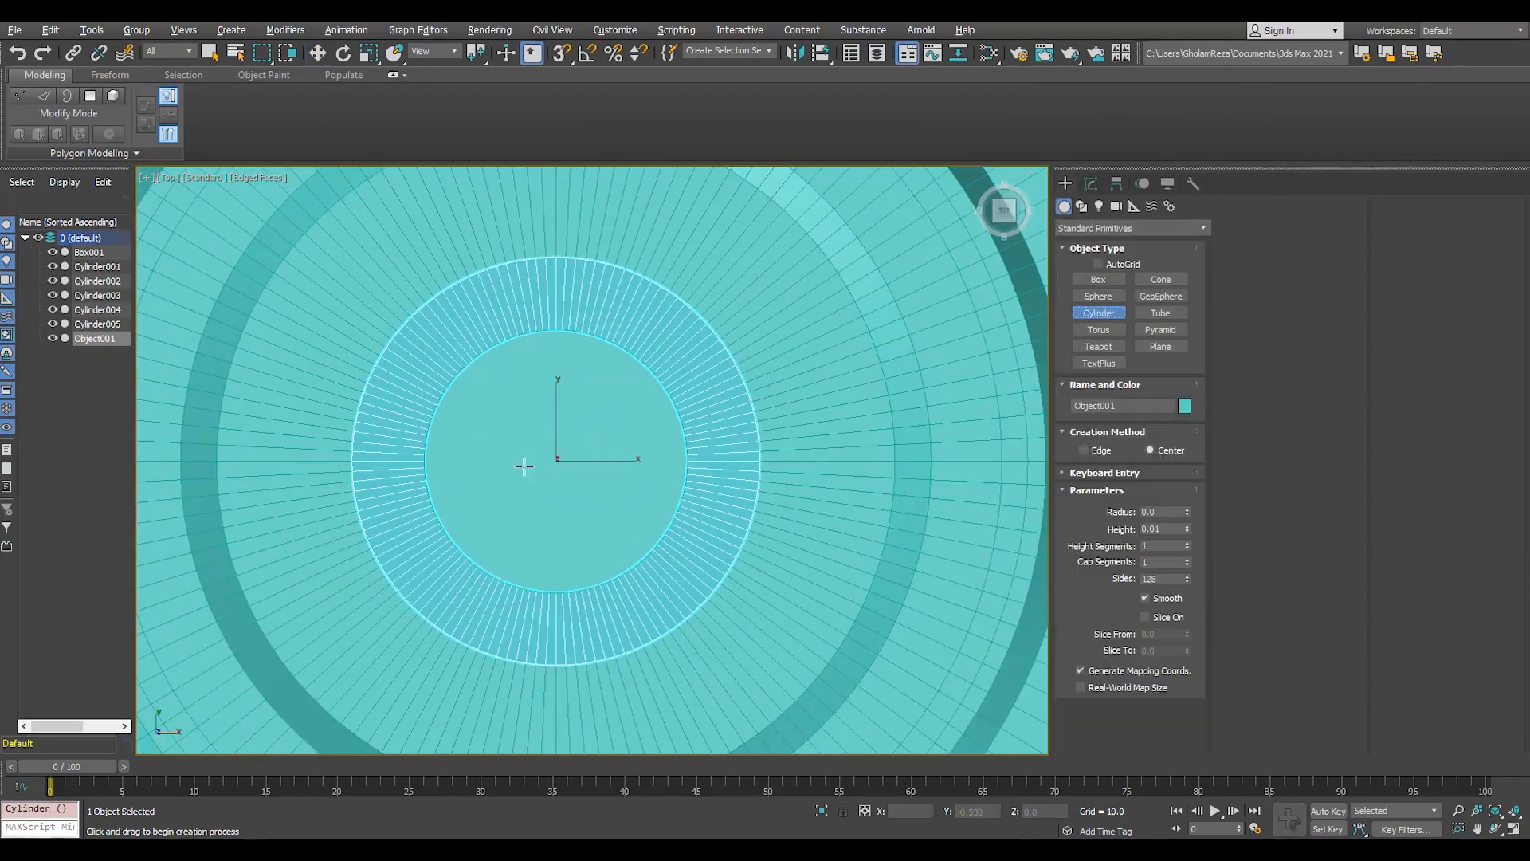
drag(556, 462, 605, 292)
right_click(628, 249)
- Move the new cylinder up and snap it onto the top of the shelled ring at about Z 172.5
scroll(598, 398, down, 3)
key(alt+w)
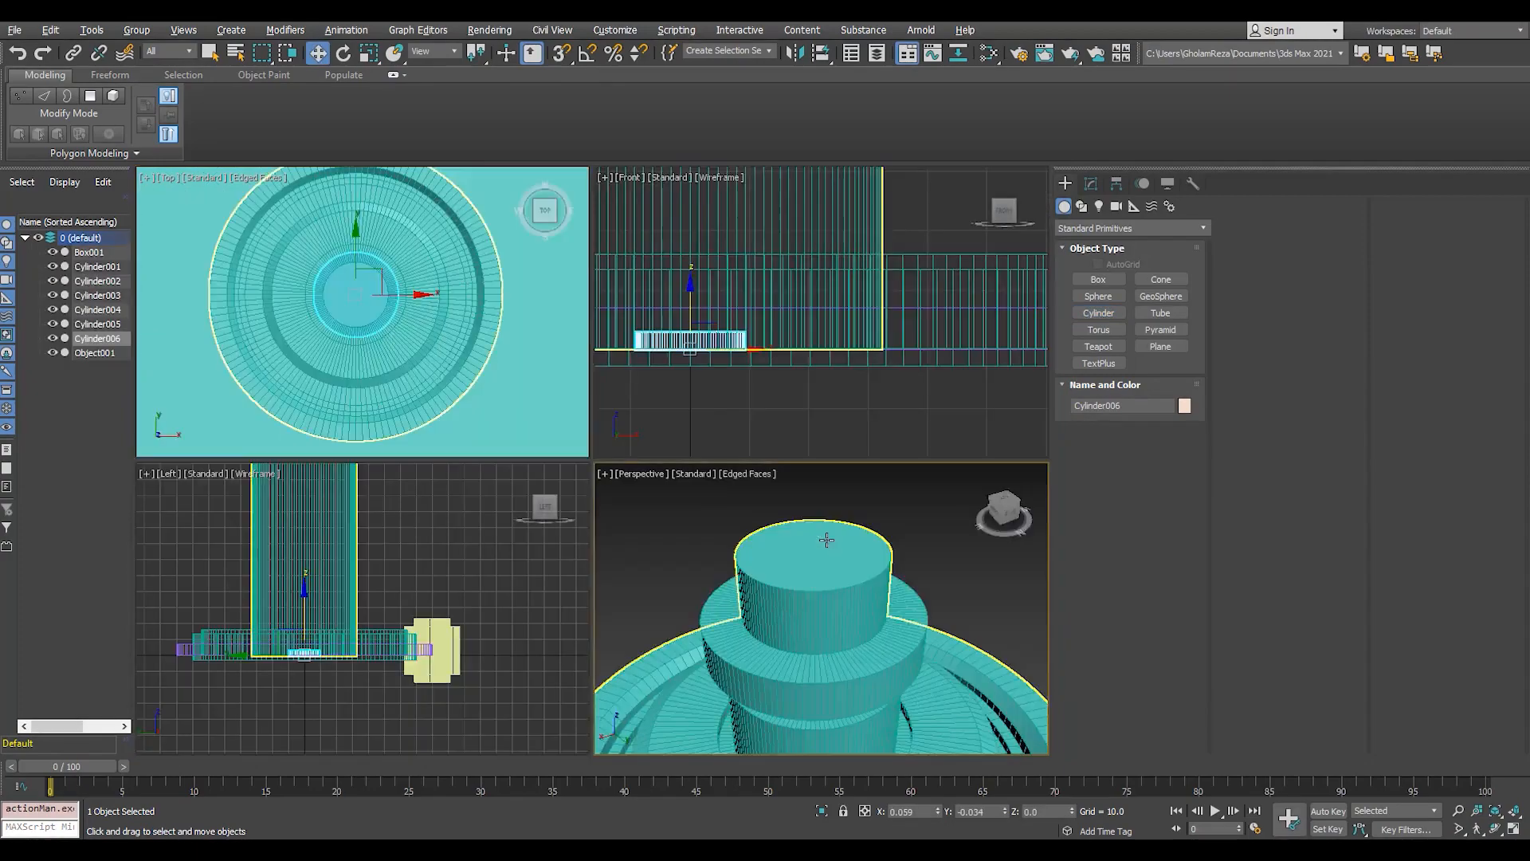
middle_click(827, 540)
key(alt+w)
scroll(617, 406, down, 5)
scroll(582, 235, up, 8)
key(s)
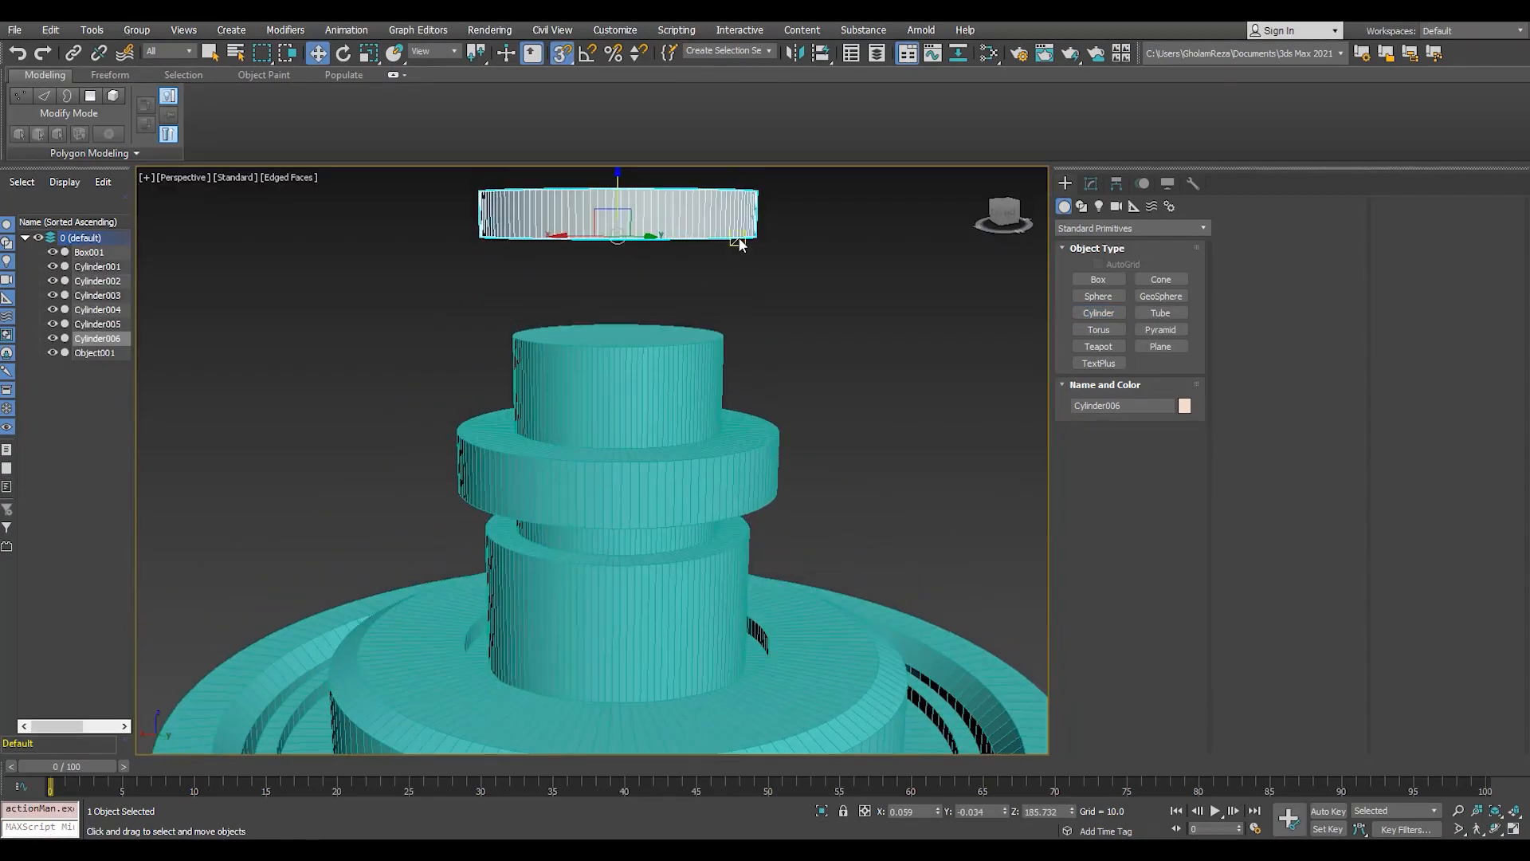
drag(737, 240, 758, 409)
- Set the new cylinder's sides to 6 to make a hexagonal nut
key(z)
click(1090, 184)
drag(1173, 736, 948, 690)
text(6)
key(Return)
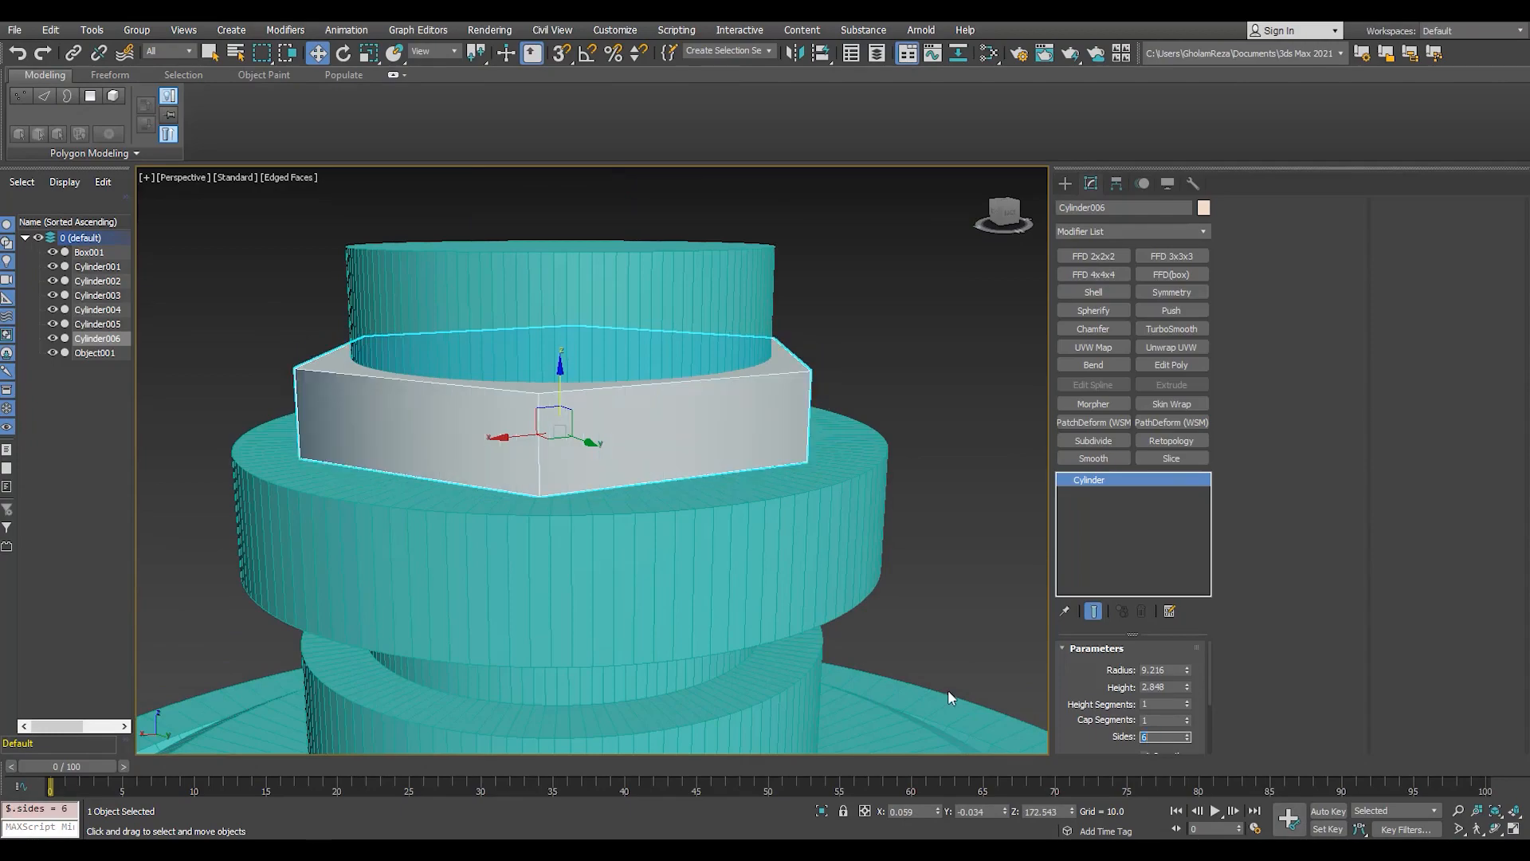
- Set the hexagonal nut's radius to about 10.3 and its height to about 5.8
alt+middle_drag(717, 399, 704, 457)
key(t)
scroll(530, 347, up, 3)
scroll(586, 382, up, 3)
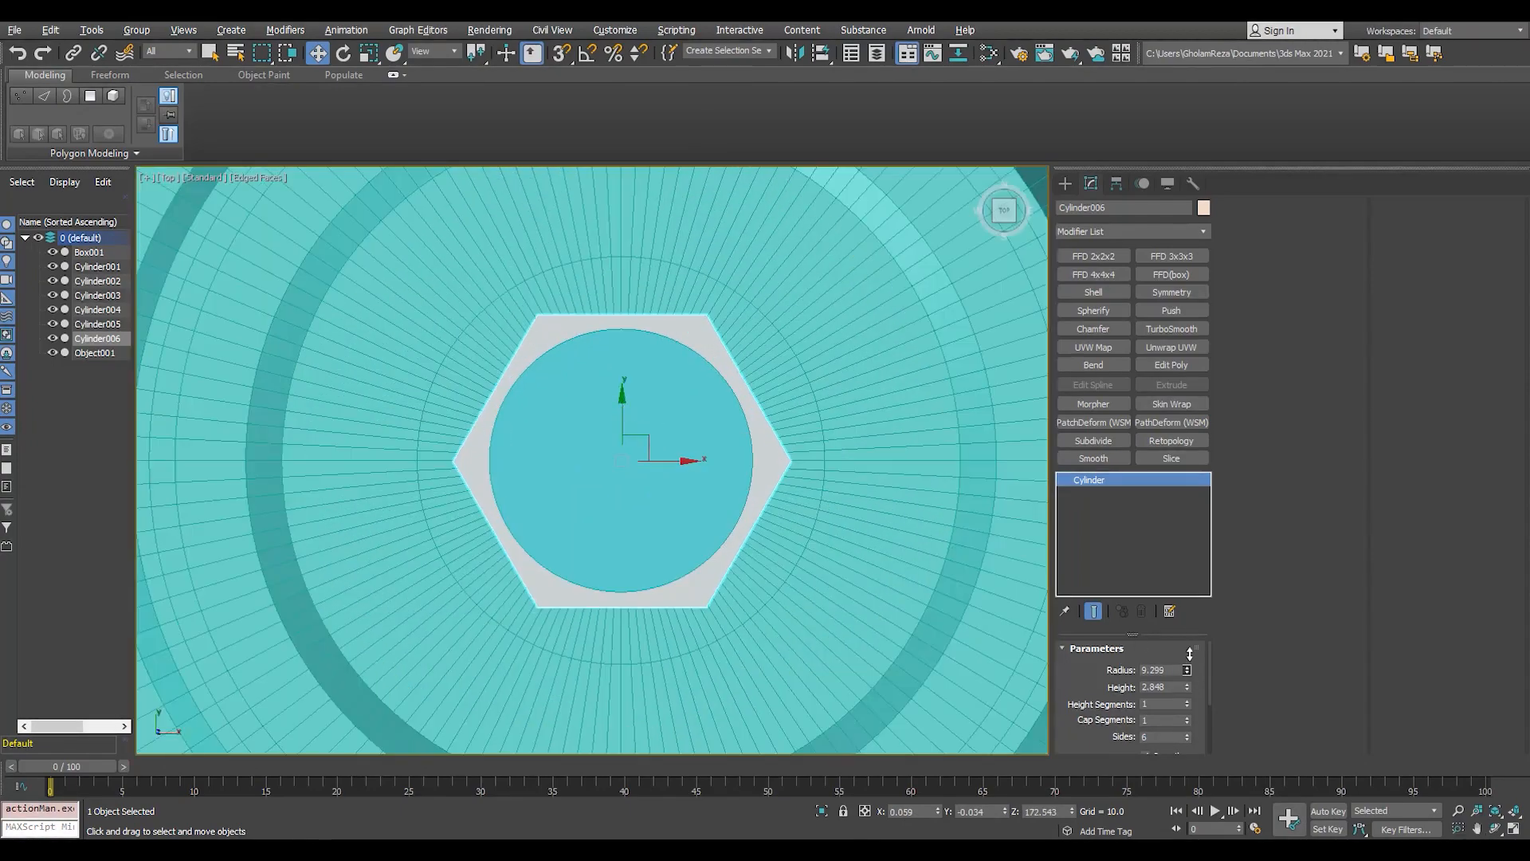
drag(1190, 653, 1188, 576)
key(f)
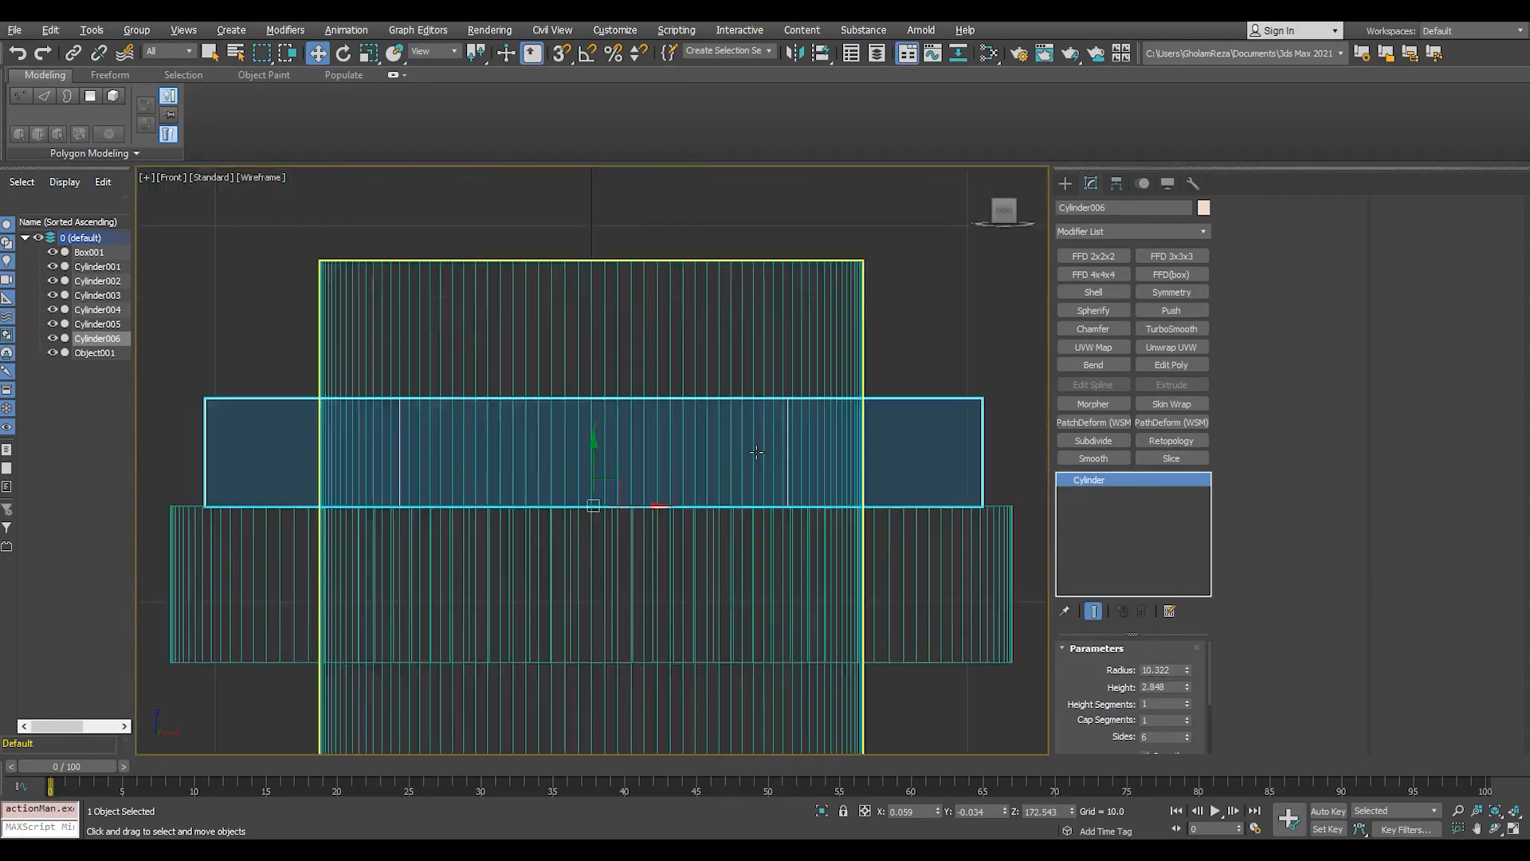
drag(1187, 686, 1182, 602)
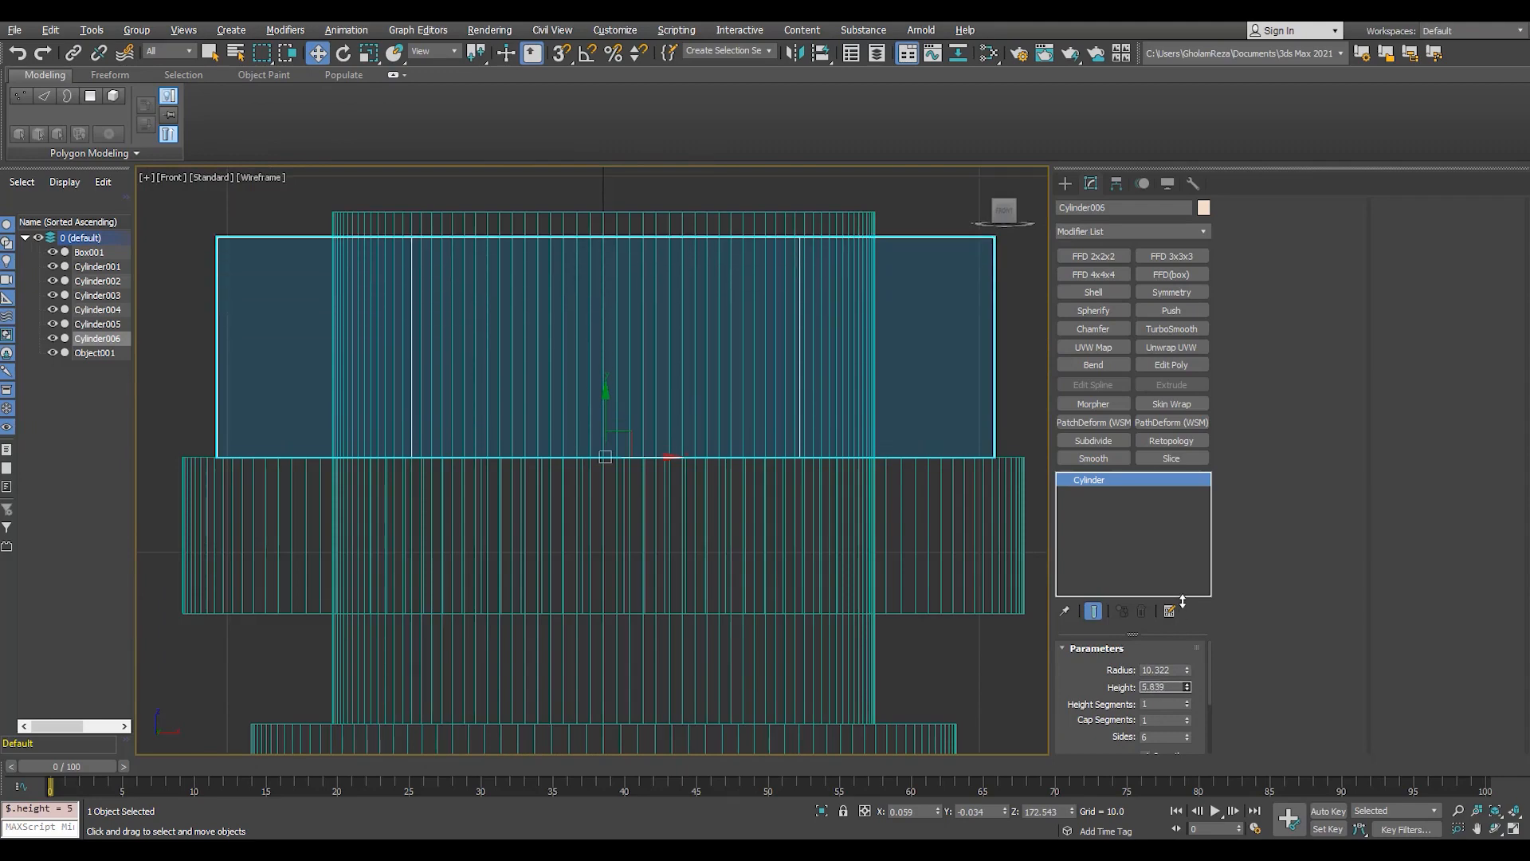
- Select the shelled ring below the nut and uniformly scale it about the shaft's centre in the top view
scroll(476, 571, down, 6)
click(478, 576)
middle_drag(493, 614, 499, 522)
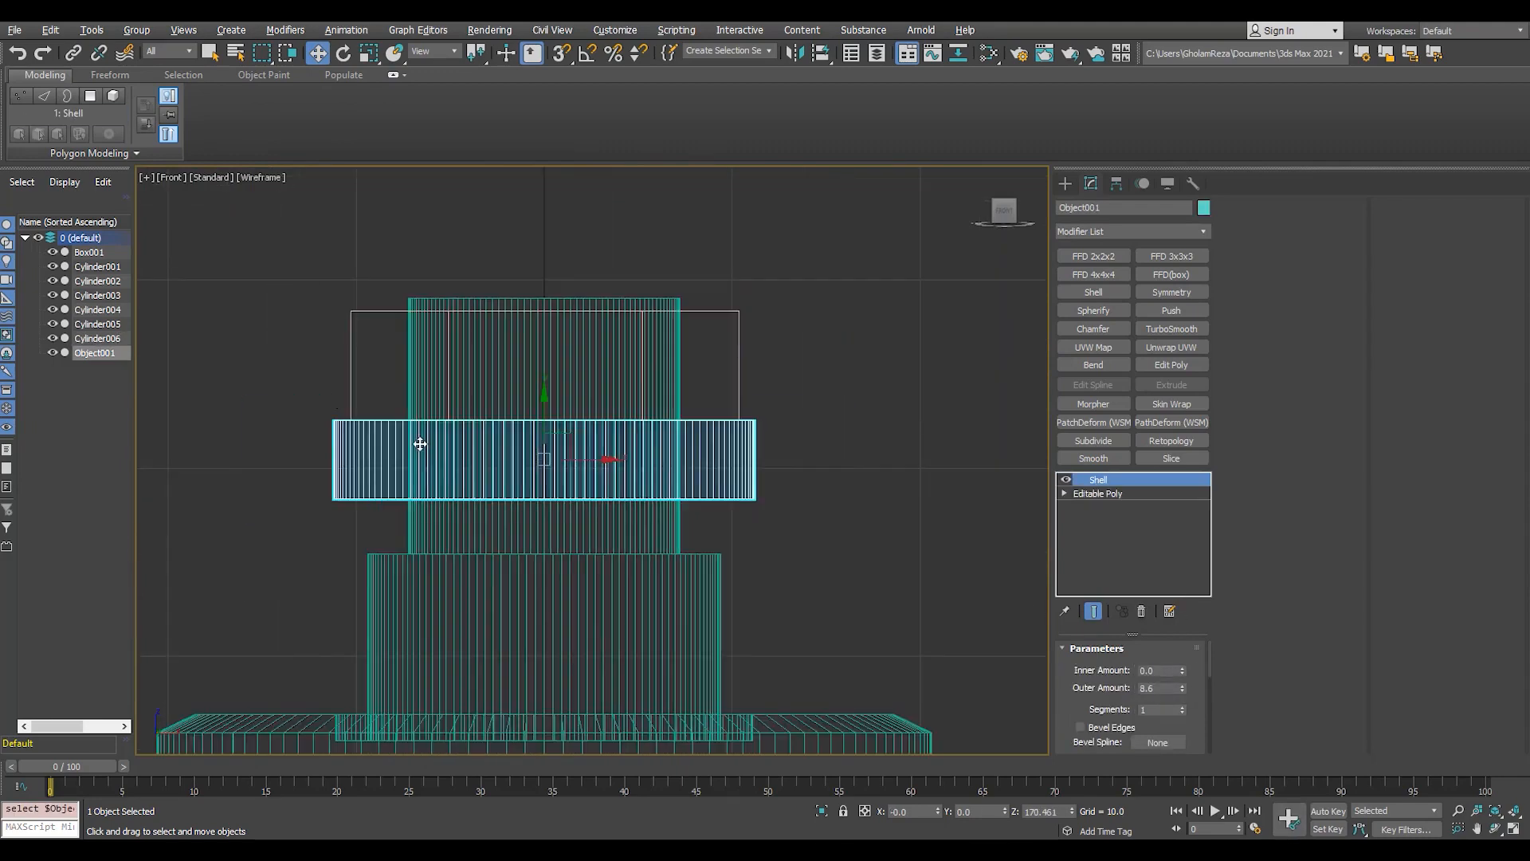
scroll(420, 444, up, 1)
key(t)
scroll(402, 392, down, 2)
key(r)
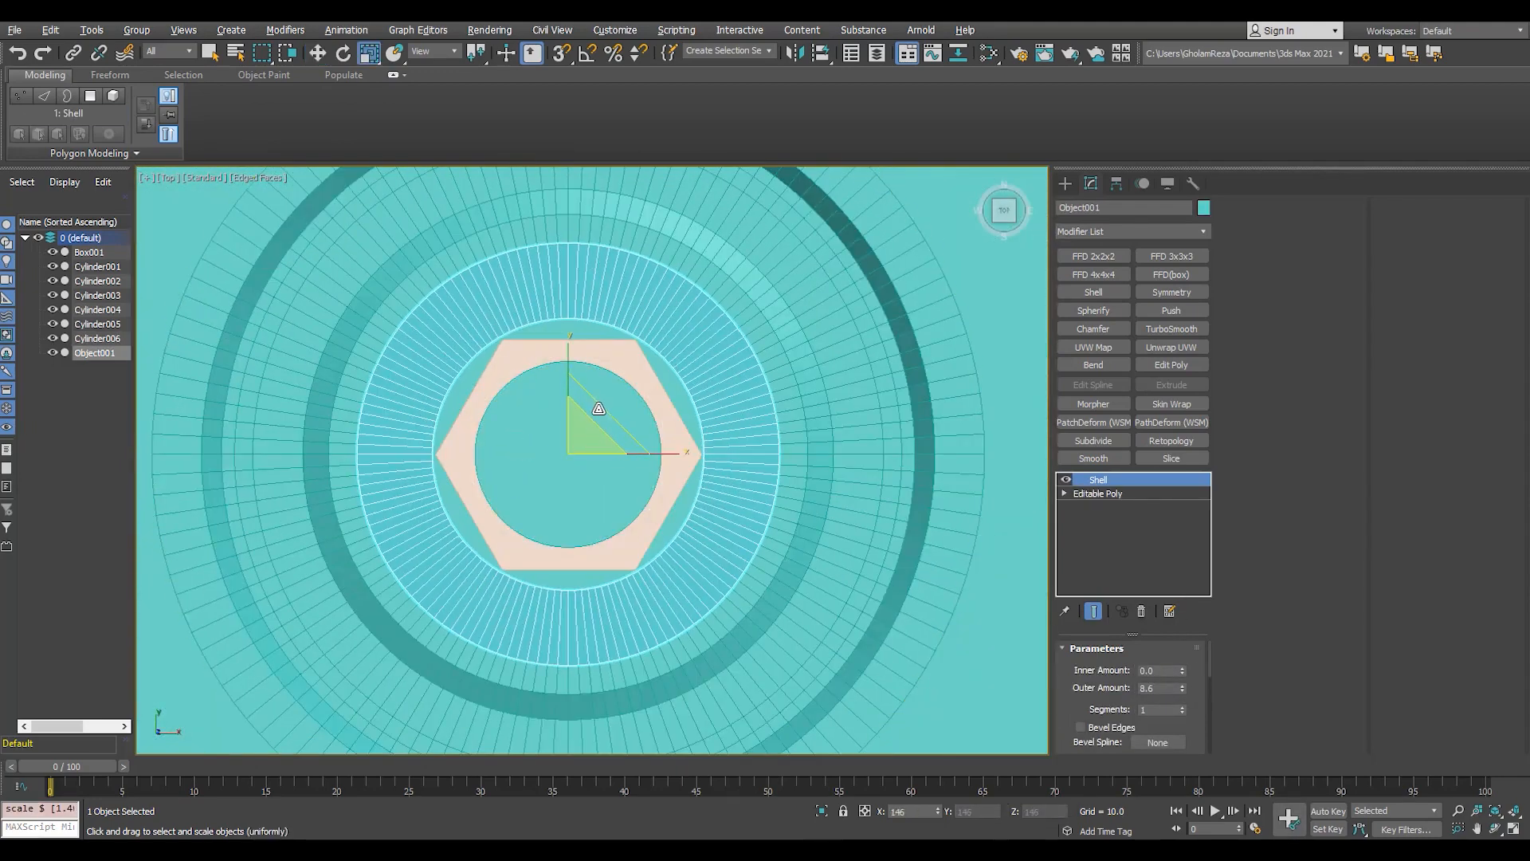
- Set the ring's Shell outer amount to 18 in the perspective view
key(alt+w)
middle_click(852, 615)
key(alt+w)
drag(1182, 686, 1165, 142)
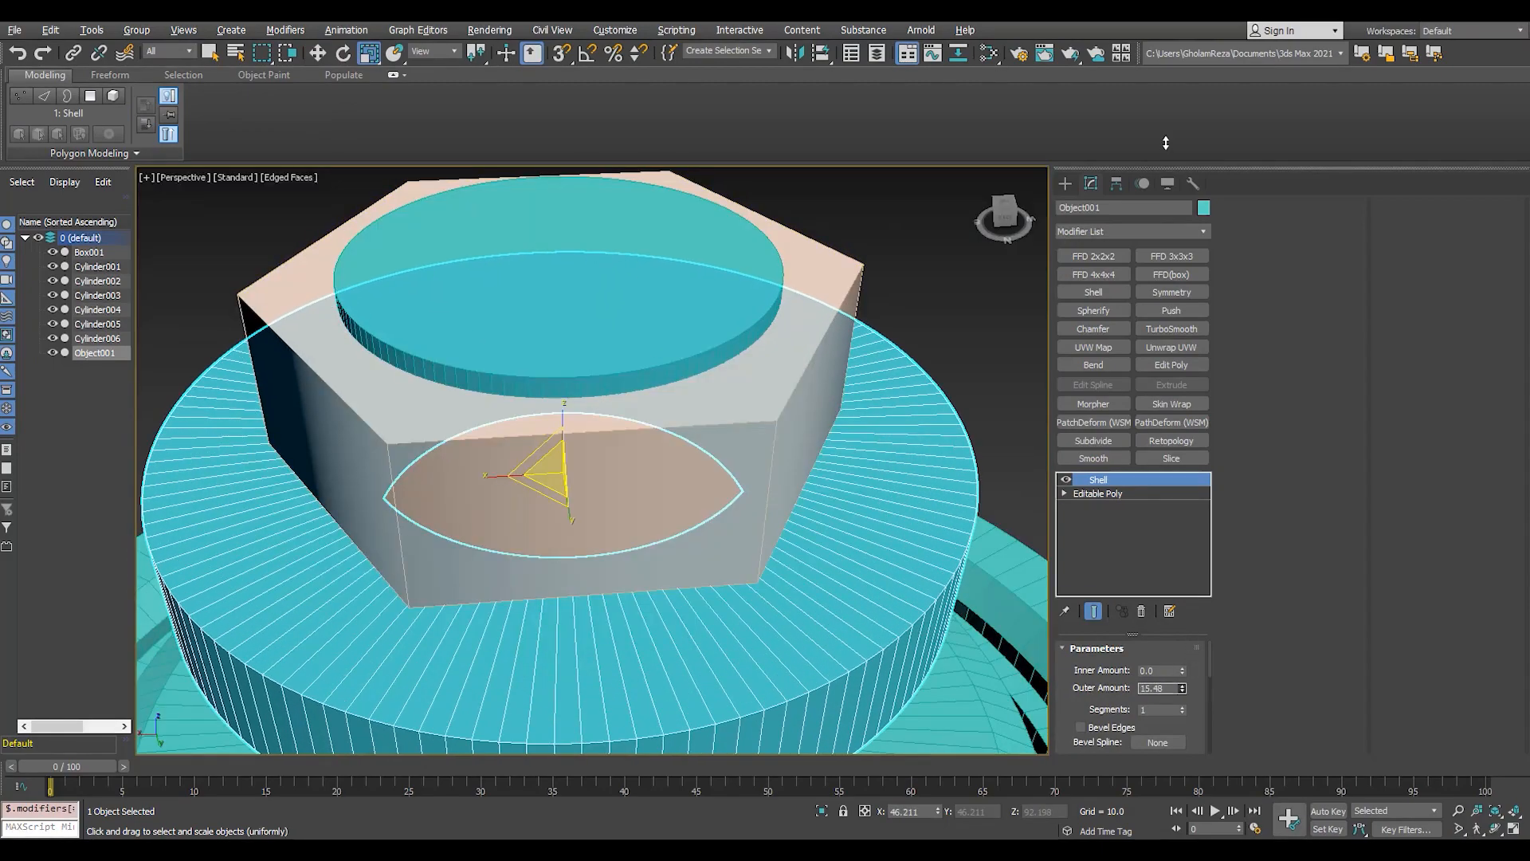
alt+middle_drag(558, 518, 551, 486)
scroll(551, 486, down, 4)
scroll(551, 486, down, 3)
text(20)
key(Return)
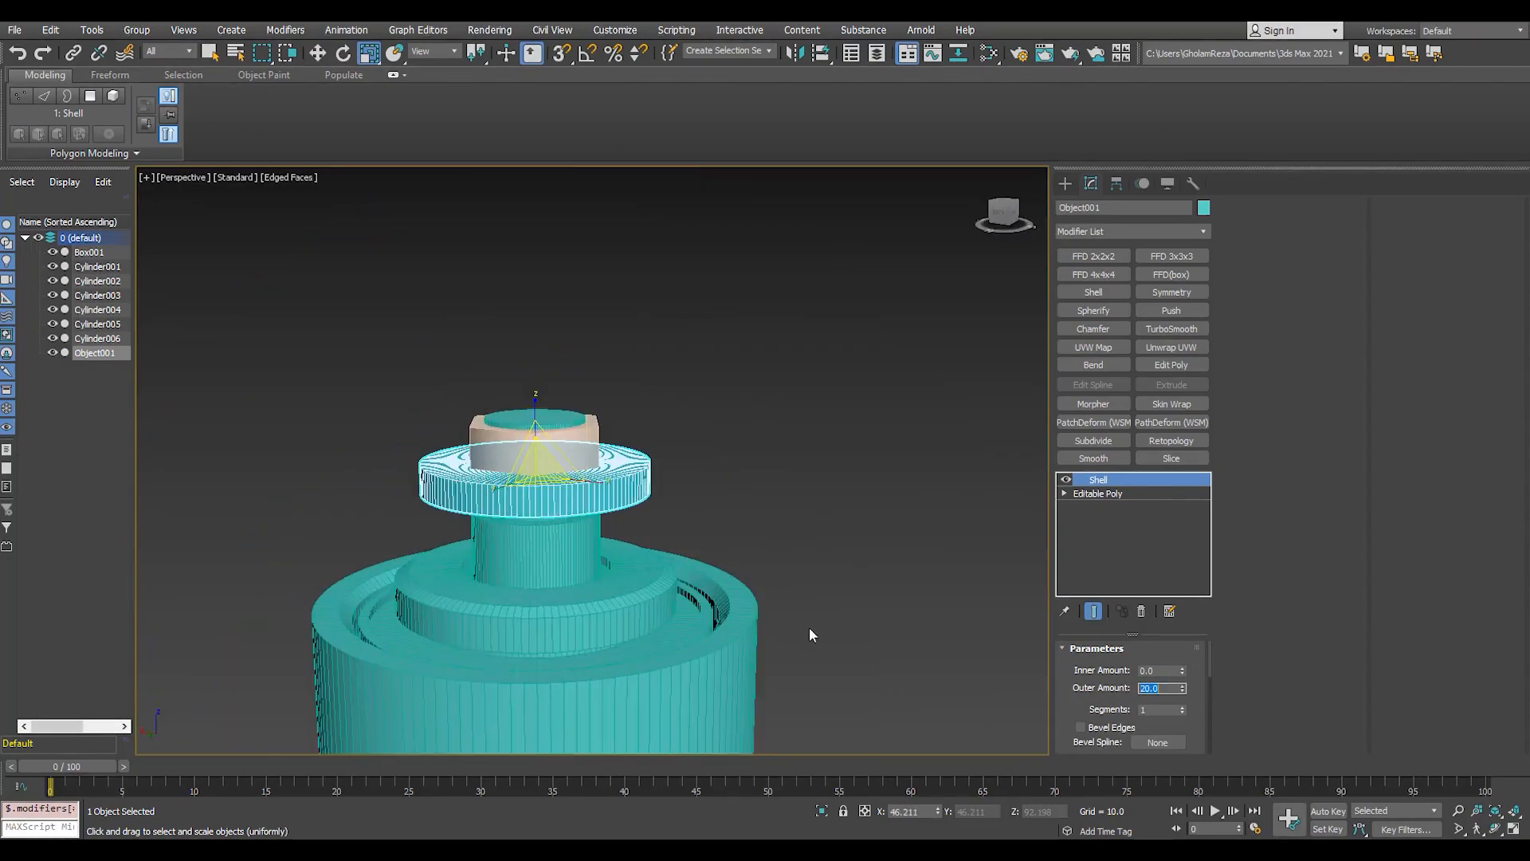
scroll(810, 628, up, 5)
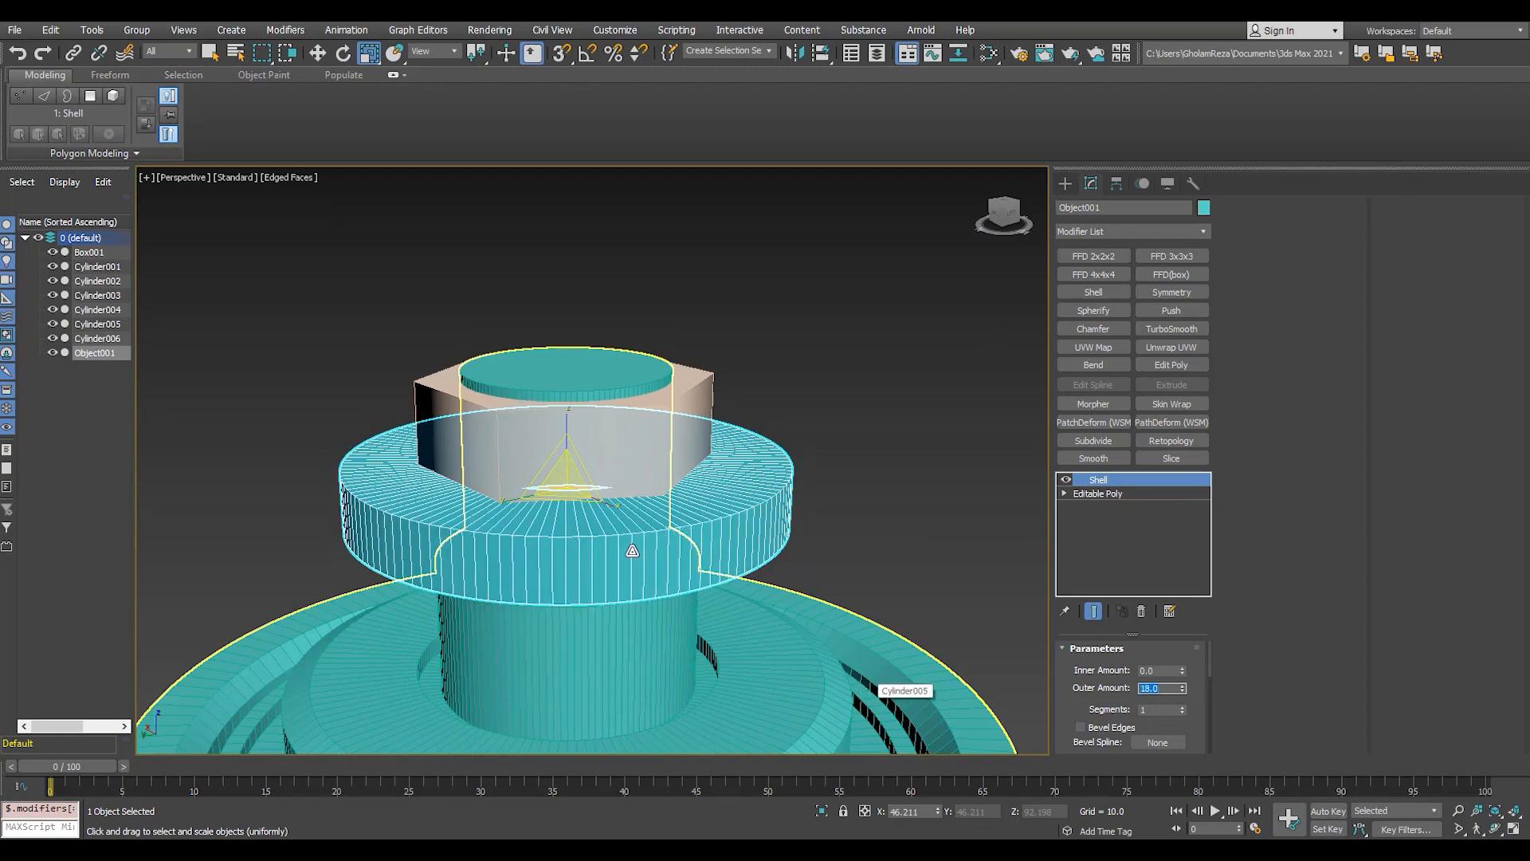
- Set the hexagonal nut's radius to about 13.5 and its height to about 12.4
click(646, 436)
drag(1186, 669, 1192, 644)
middle_drag(674, 479, 703, 515)
drag(1187, 686, 1193, 596)
alt+middle_drag(670, 518, 653, 570)
- Raise the shaft's top face about 7.1 so that the shaft protrudes above the nut
key(F3)
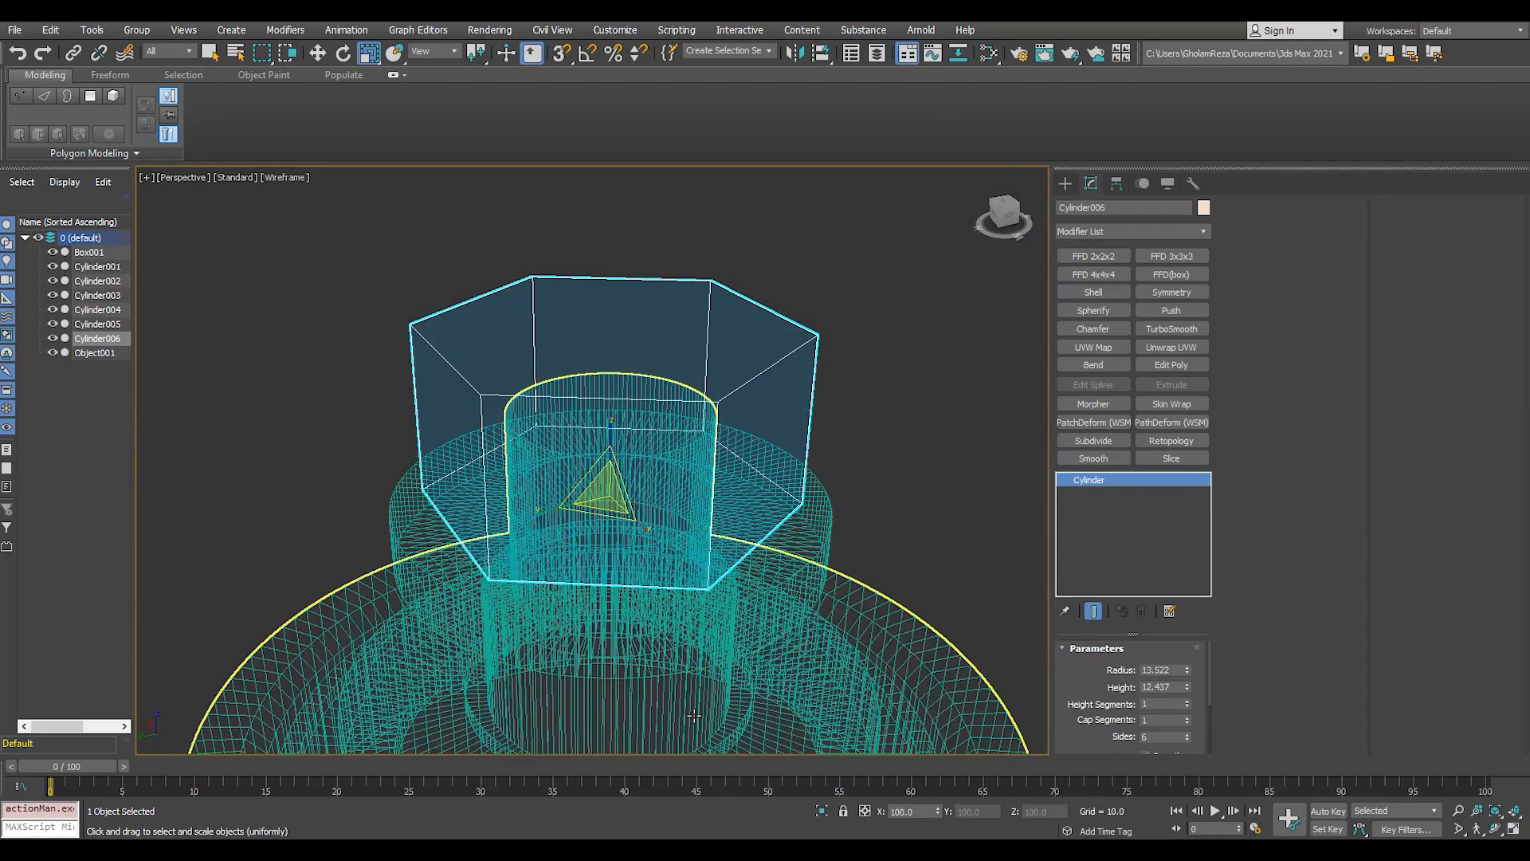
click(620, 376)
key(4)
drag(618, 326, 623, 303)
key(F3)
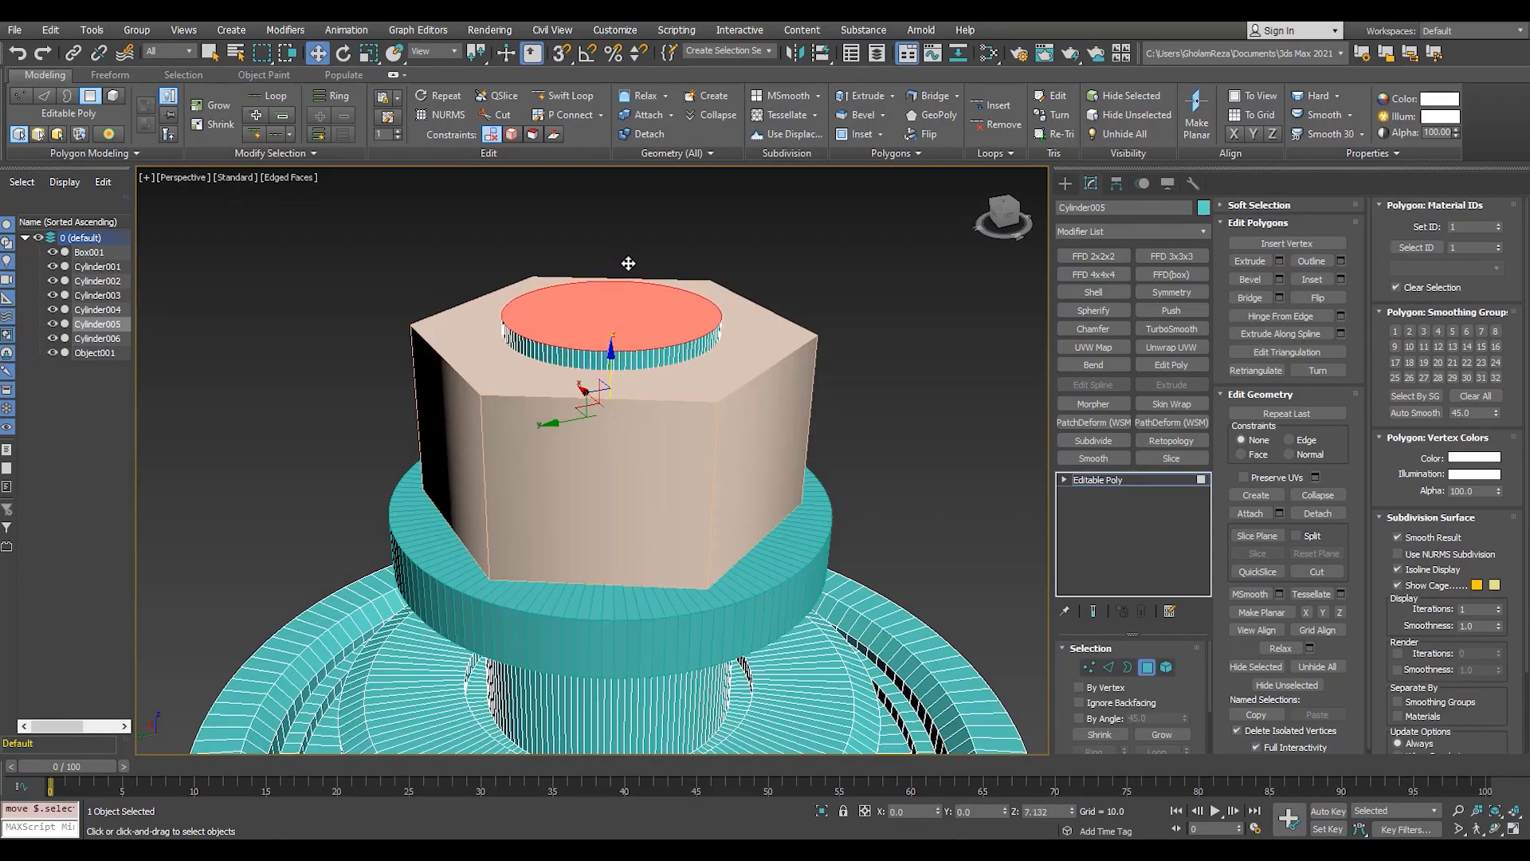
- Delete the shaft's top face and extend the open border inward and about 1 down to form a thin rim
scroll(590, 294, up, 3)
key(Delete)
key(3)
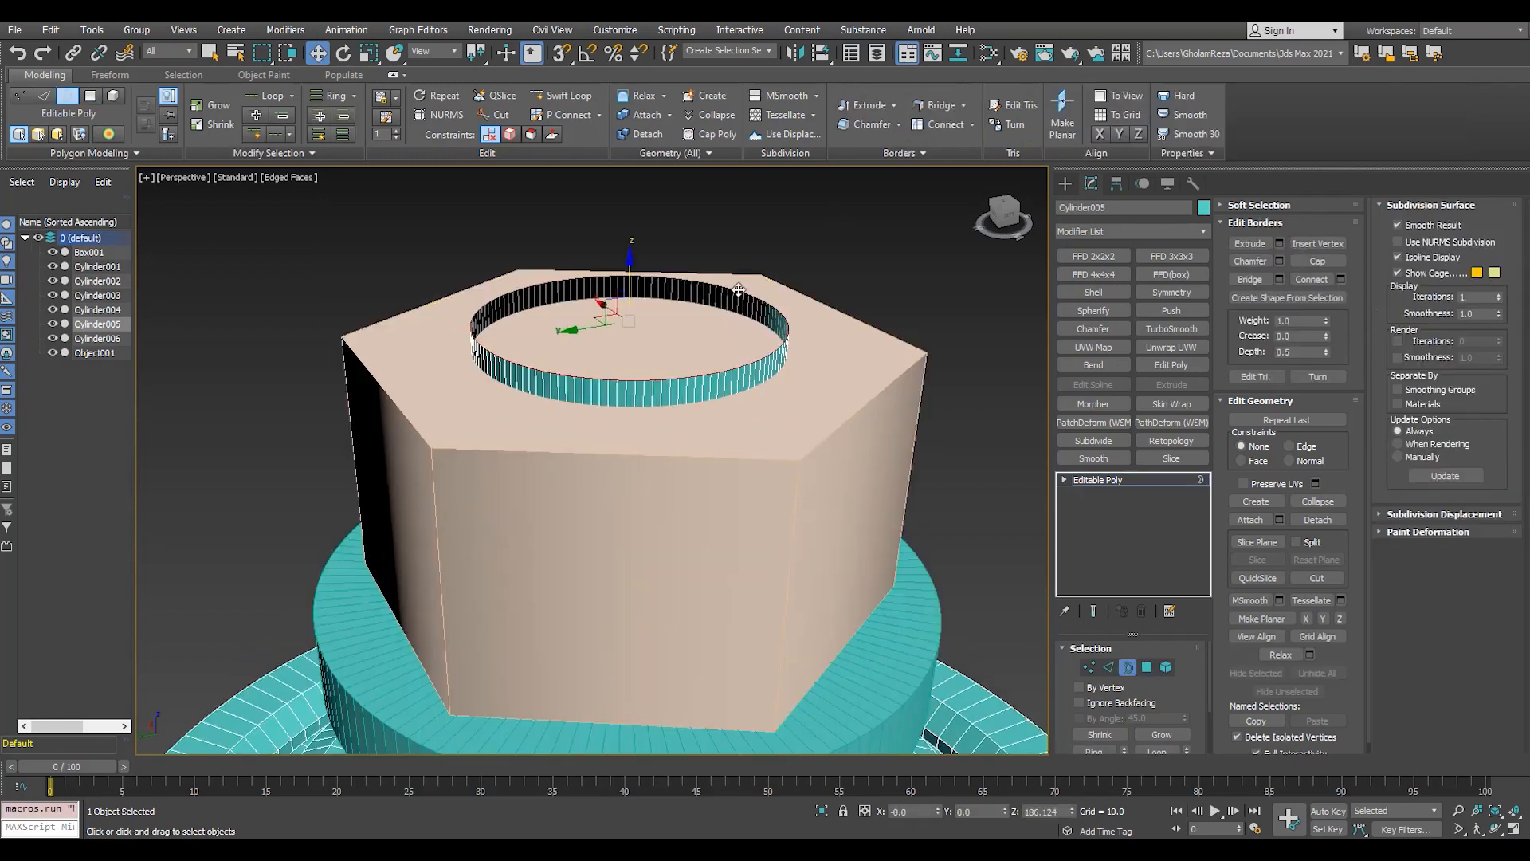
scroll(654, 309, up, 3)
key(w)
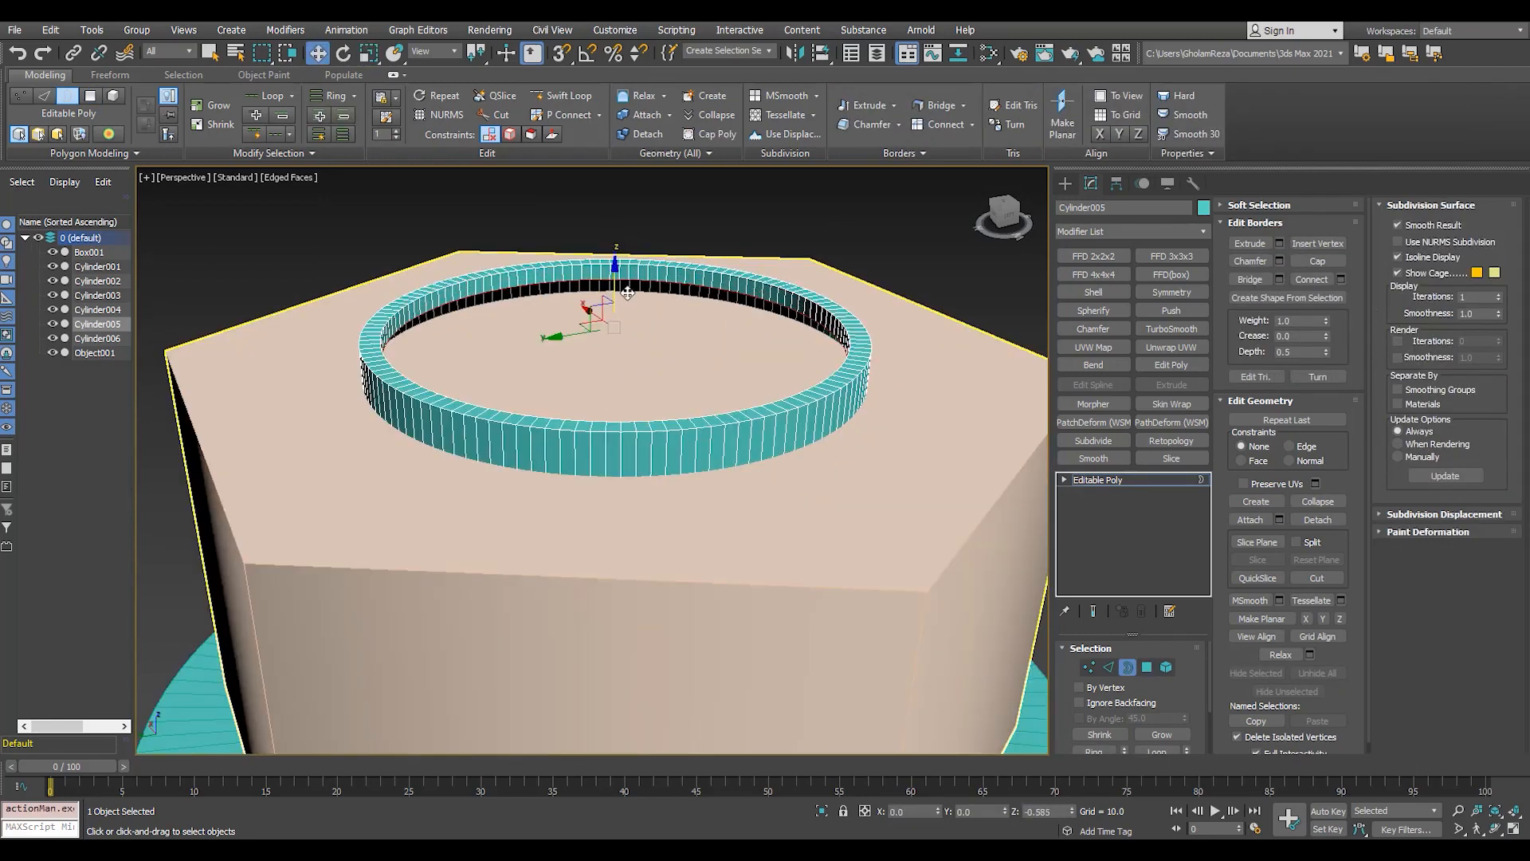
- Extend the inner border of the shaft's rim toward the centre, and extrude it upward into a capped narrower stub
shift+drag(611, 371, 630, 397)
key(w)
shift+drag(617, 281, 622, 153)
key(alt+p)
key(F4)
scroll(655, 346, down, 5)
alt+middle_drag(654, 347, 647, 306)
scroll(647, 306, up, 1)
key(F4)
scroll(668, 311, up, 5)
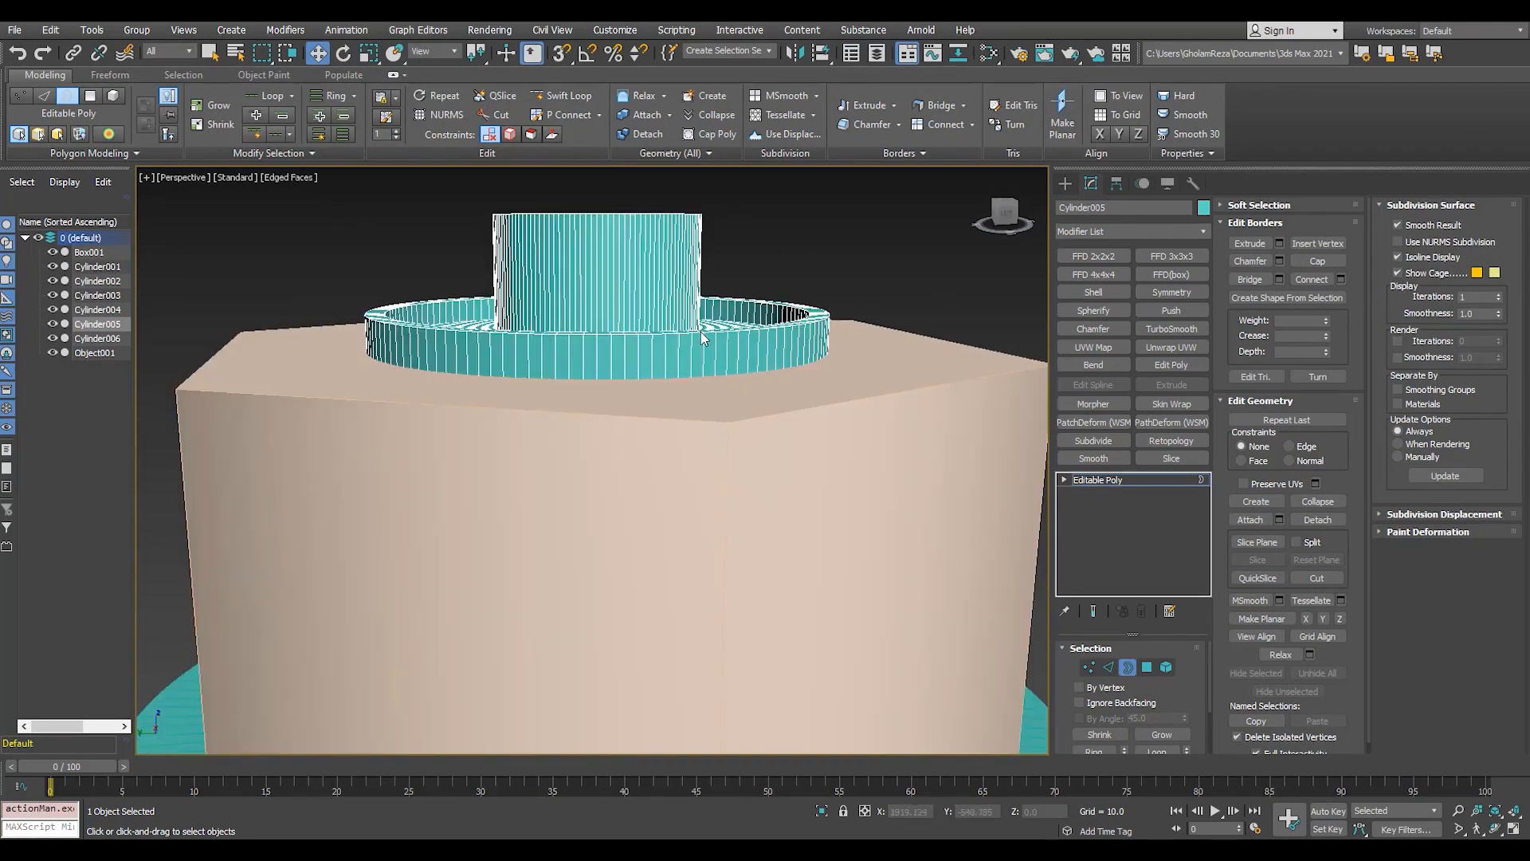
scroll(698, 342, down, 7)
alt+middle_drag(700, 411, 717, 437)
click(1103, 480)
- Add an Edit Poly modifier to the hexagonal nut and reassign the smoothing groups of all its polygons
scroll(564, 408, down, 5)
click(564, 411)
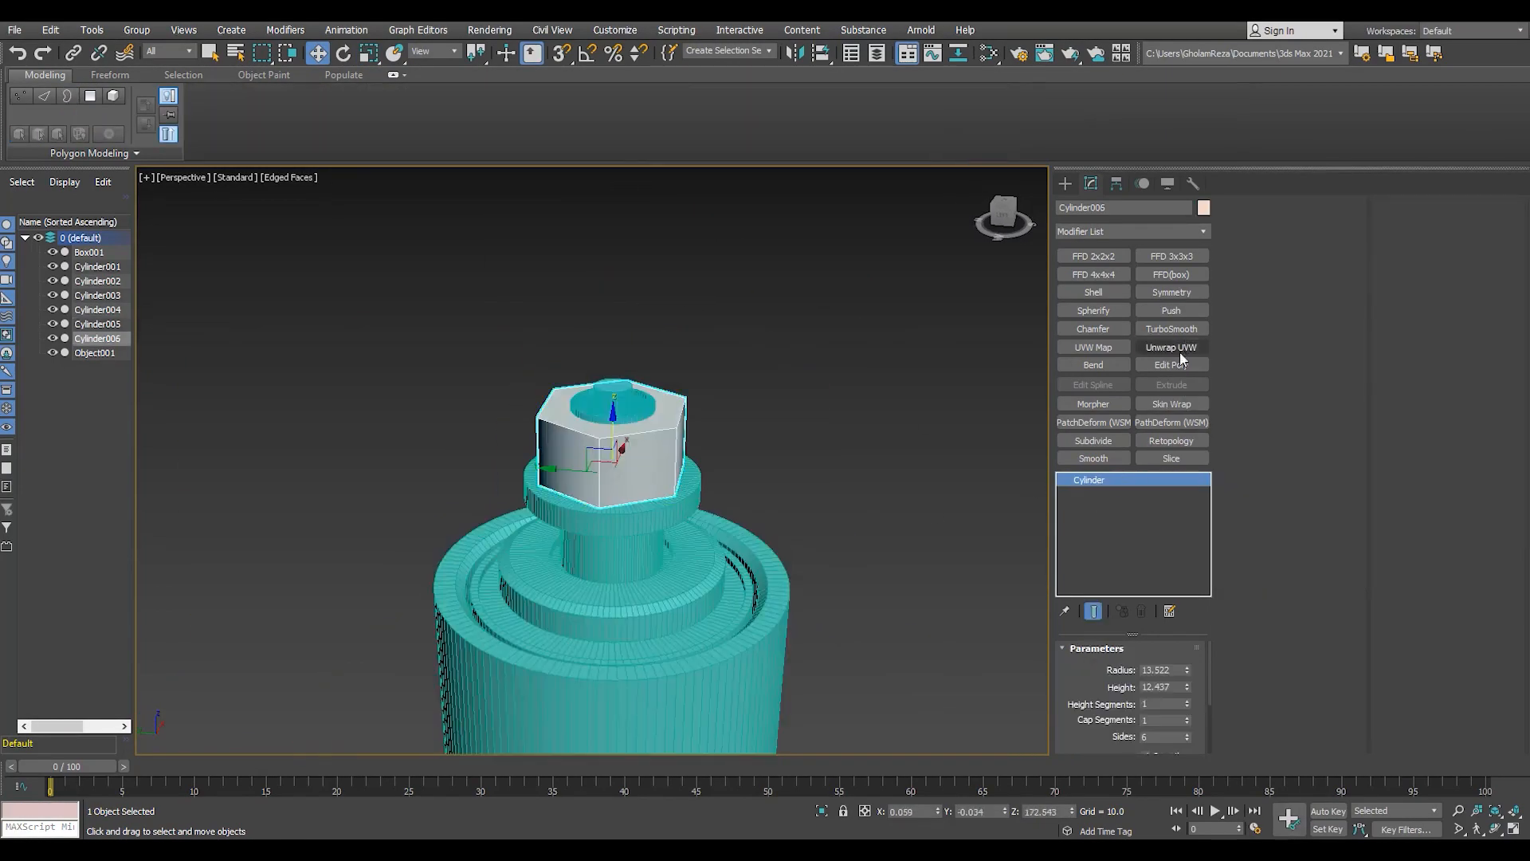
click(1170, 364)
key(4)
key(ctrl+a)
click(1427, 729)
click(1105, 479)
- Apply TurboSmooth to the nut with 3 iterations, separated by smoothing groups
scroll(576, 423, up, 5)
key(F4)
click(1171, 329)
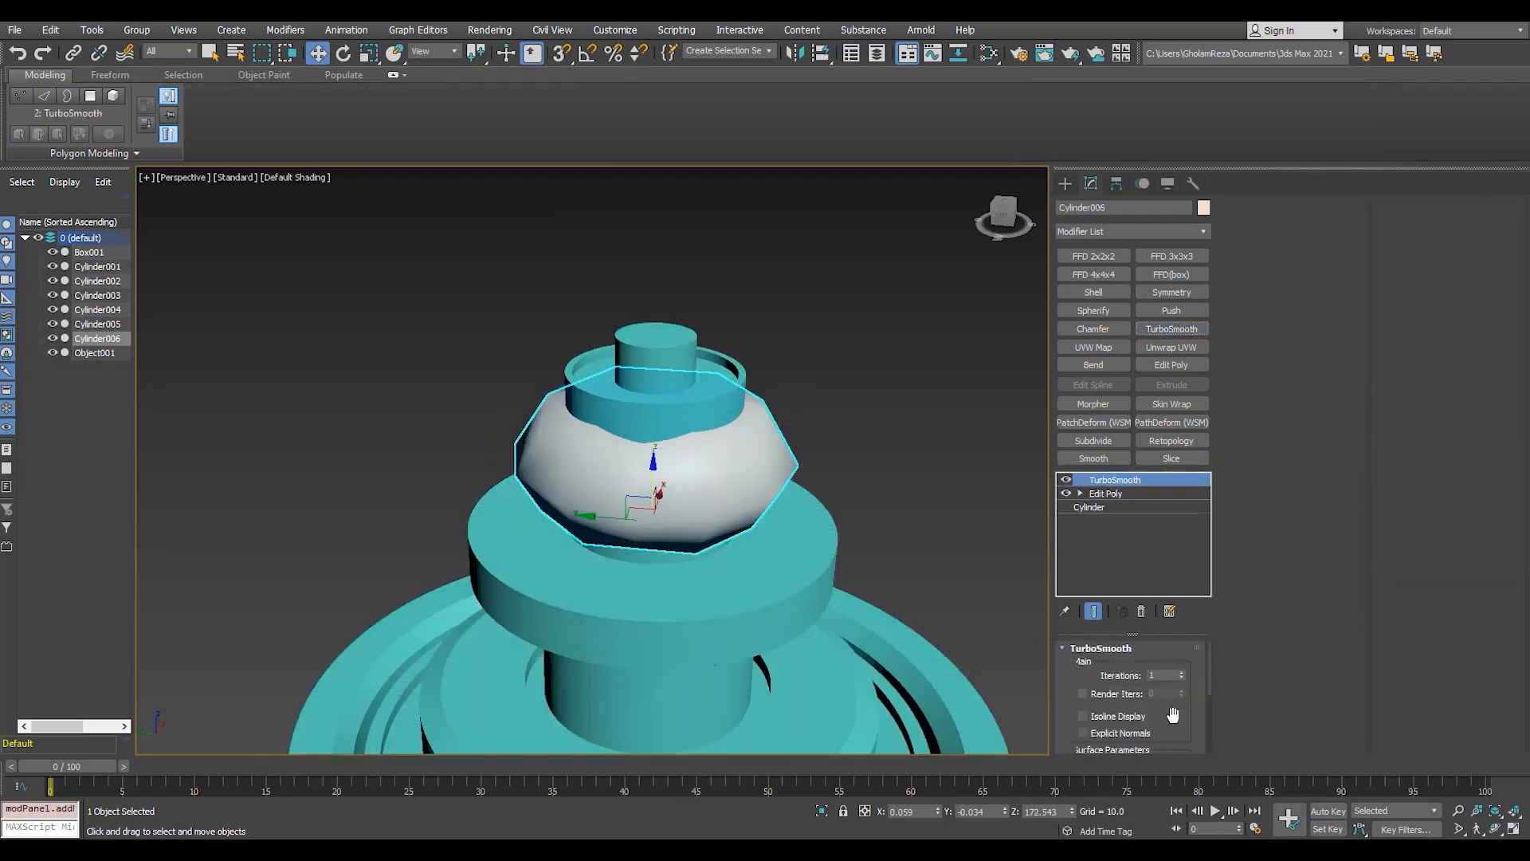
scroll(1172, 714, down, 3)
click(1169, 713)
key(F4)
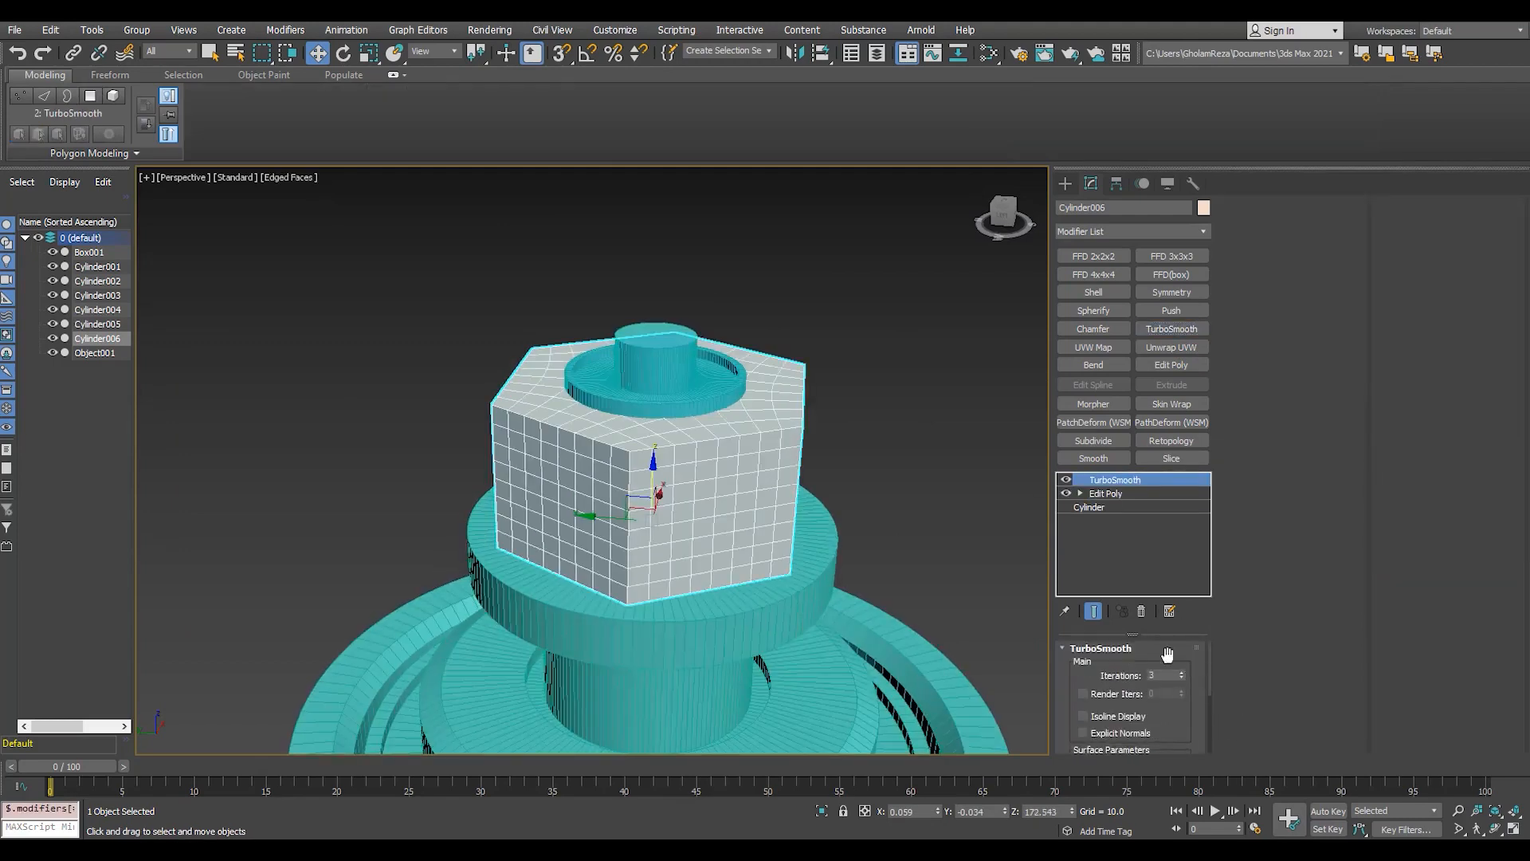
- Remove the TurboSmooth and Edit Poly modifiers from the nut
click(550, 319)
scroll(561, 327, down, 8)
key(F4)
alt+middle_drag(542, 318, 584, 481)
scroll(556, 357, up, 9)
key(F4)
click(676, 378)
alt+middle_drag(430, 446, 495, 478)
click(1092, 506)
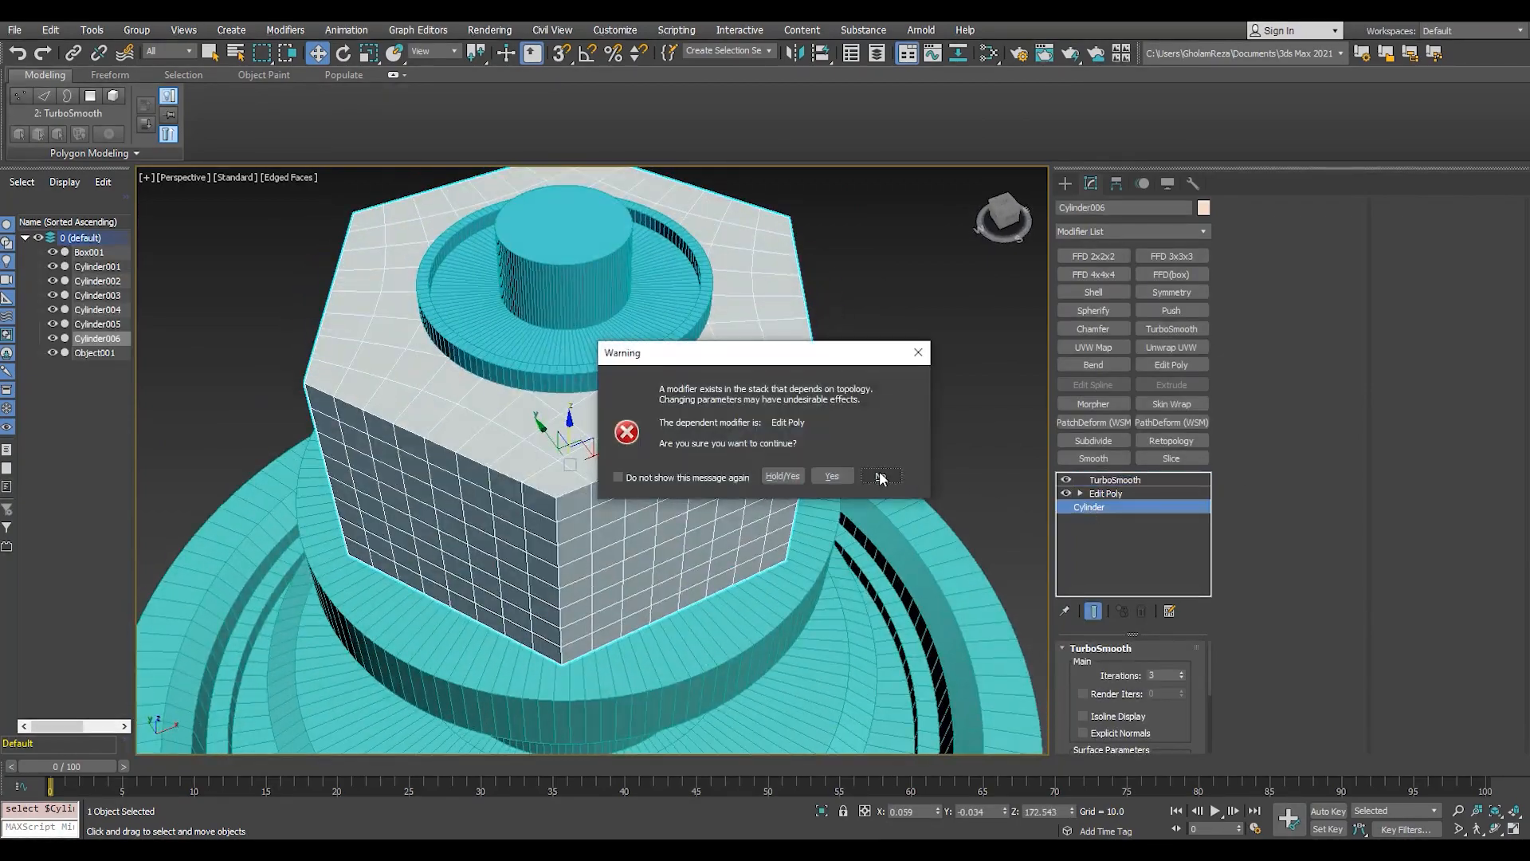
click(880, 476)
click(1141, 611)
click(1141, 610)
- Add Edit Poly and TurboSmooth with 1 iteration to the nut, and convert it to an editable poly
alt+middle_drag(591, 419, 593, 438)
key(F3)
click(1157, 365)
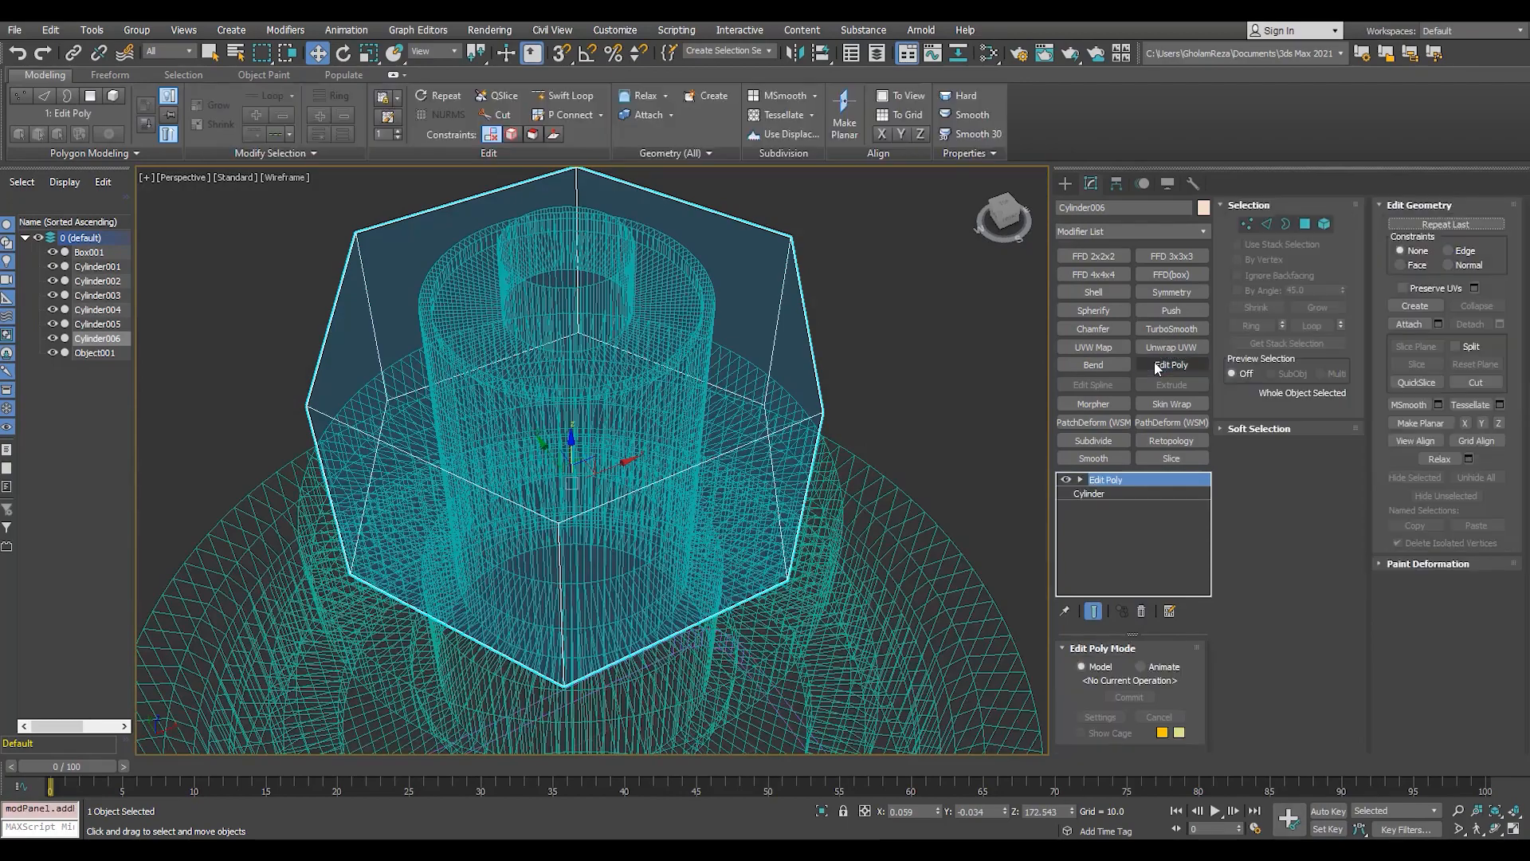
click(1171, 328)
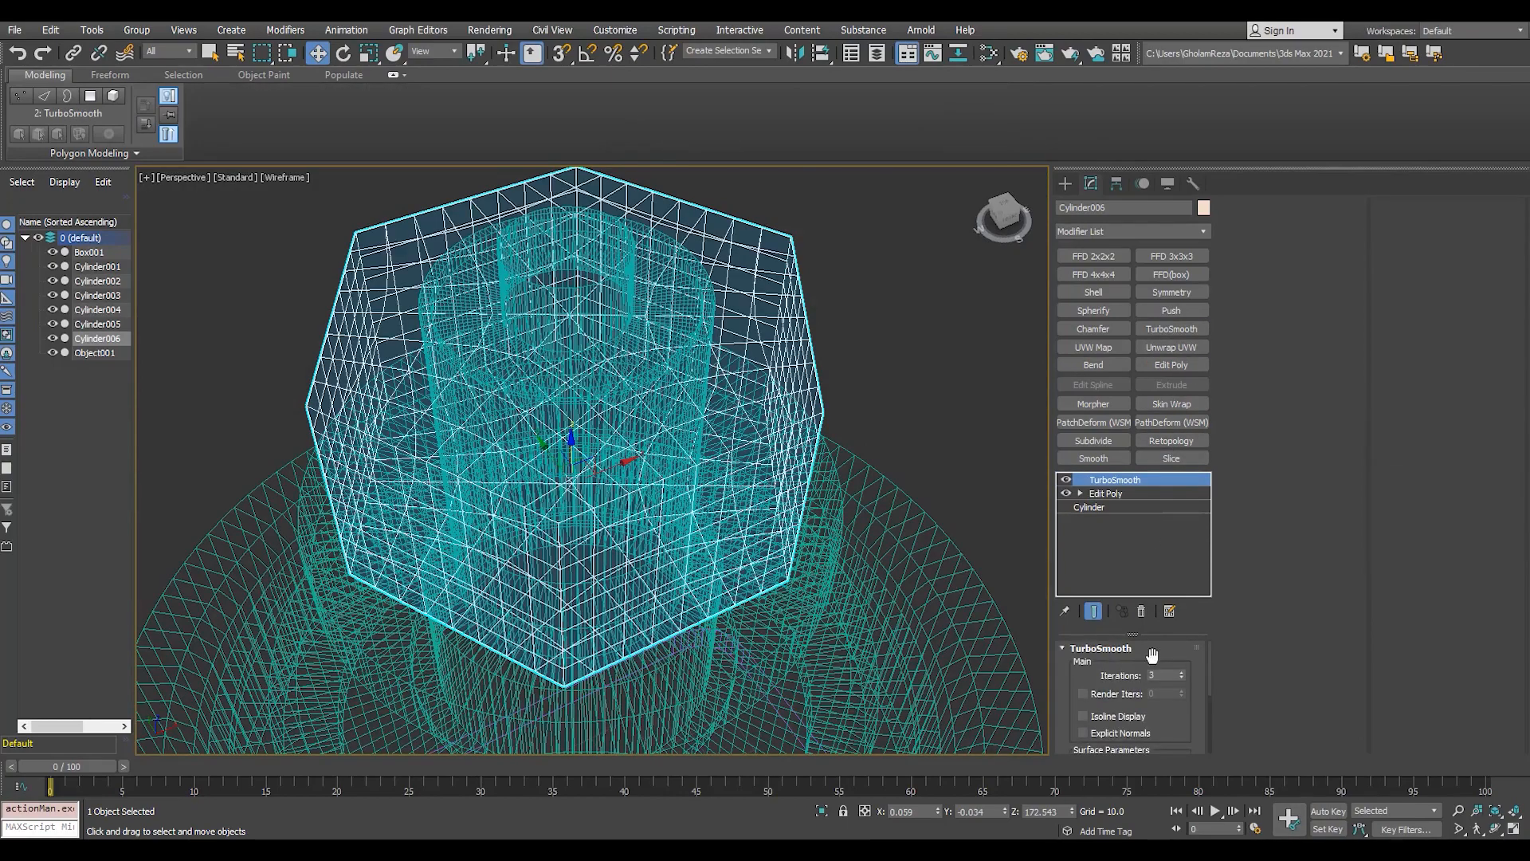
click(1181, 678)
click(1181, 678)
middle_drag(629, 473, 605, 566)
key(alt+c)
- Remove the centre vertices of the nut's top and bottom faces
key(1)
drag(553, 524, 640, 363)
key(F3)
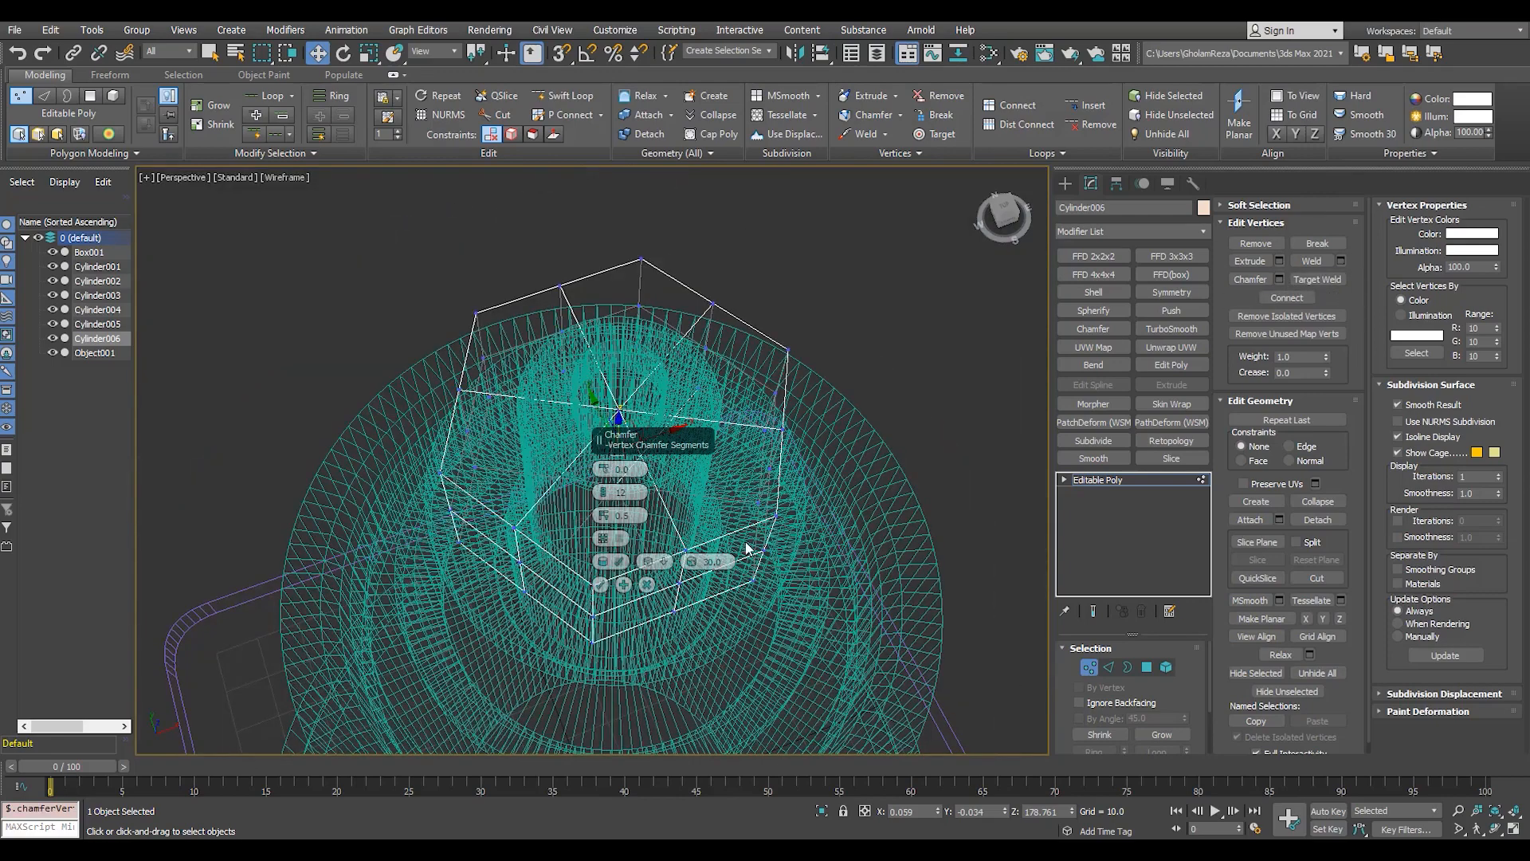
key(ctrl+z)
middle_drag(737, 544, 684, 540)
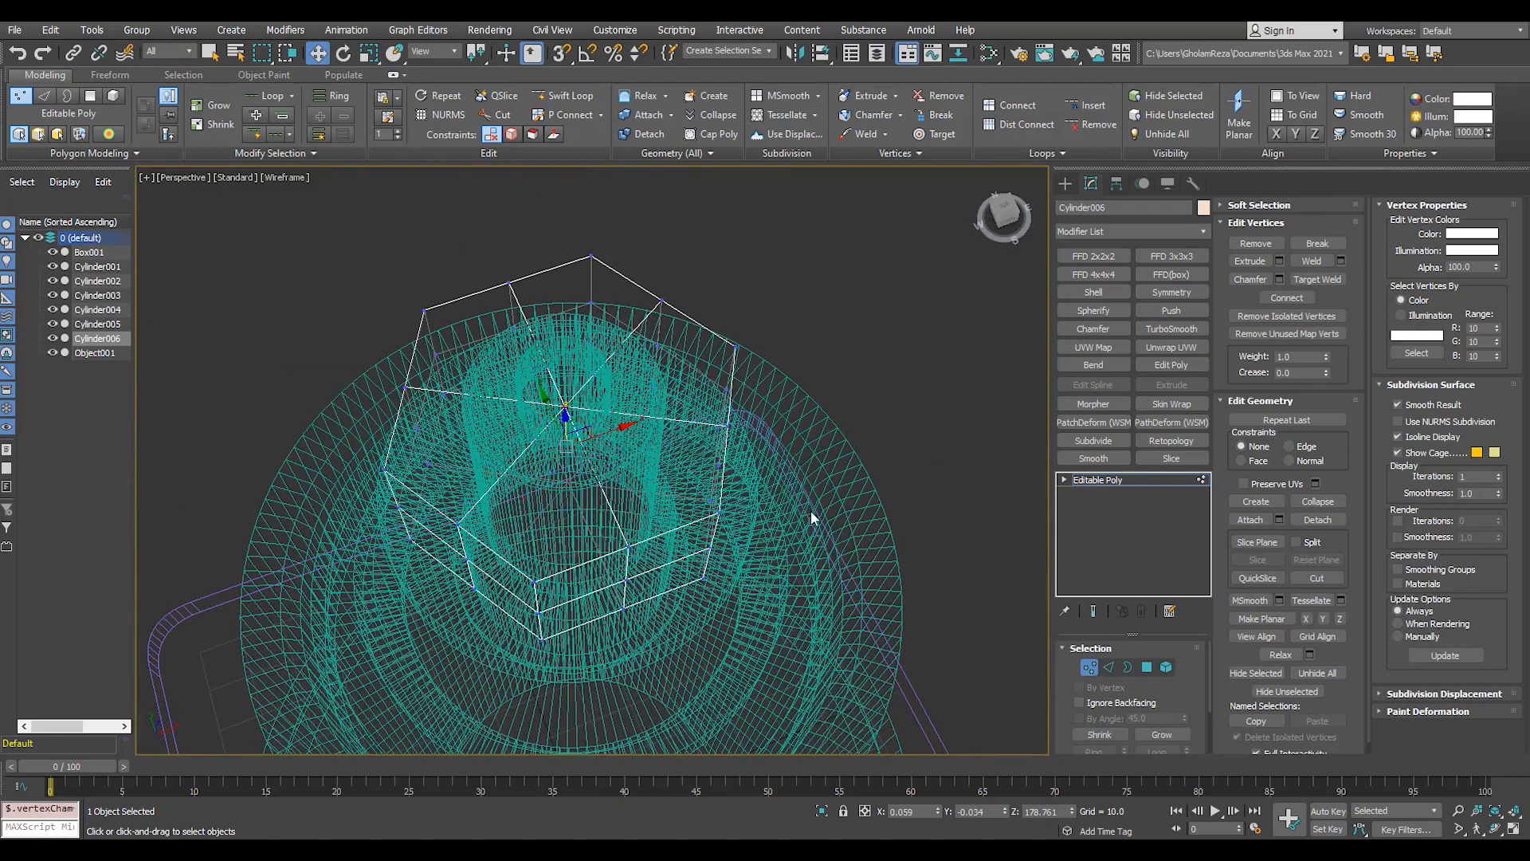
key(BackSpace)
- Bevel the nut's top and bottom faces with height 0 and outline about -3.03, and round and scale them to 87%
key(4)
click(685, 454)
alt+middle_drag(685, 455, 605, 375)
ctrl+click(626, 435)
alt+middle_drag(626, 434, 638, 501)
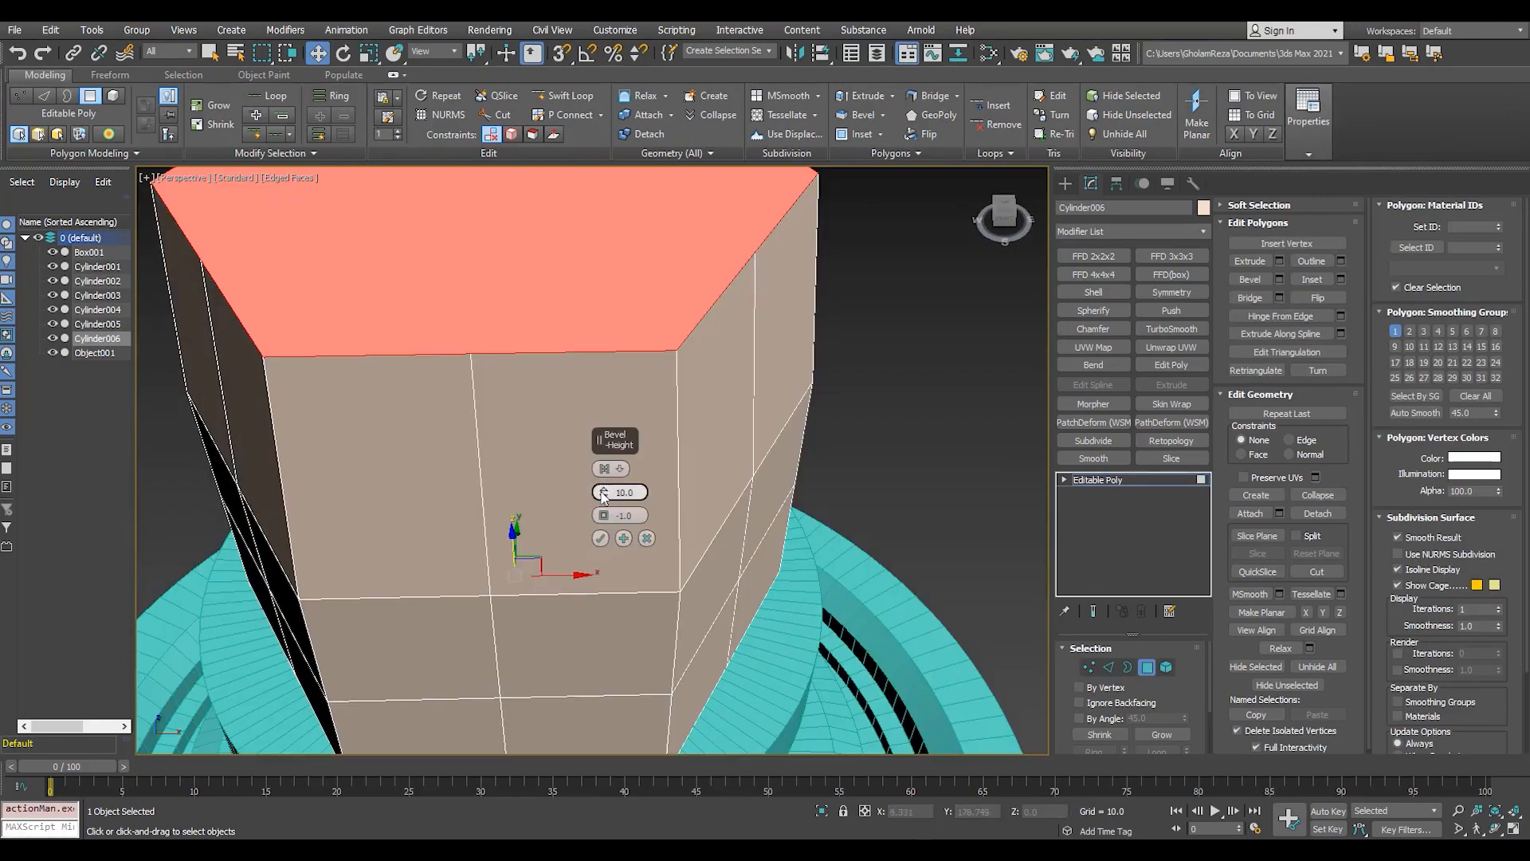
right_click(603, 492)
drag(603, 522, 606, 538)
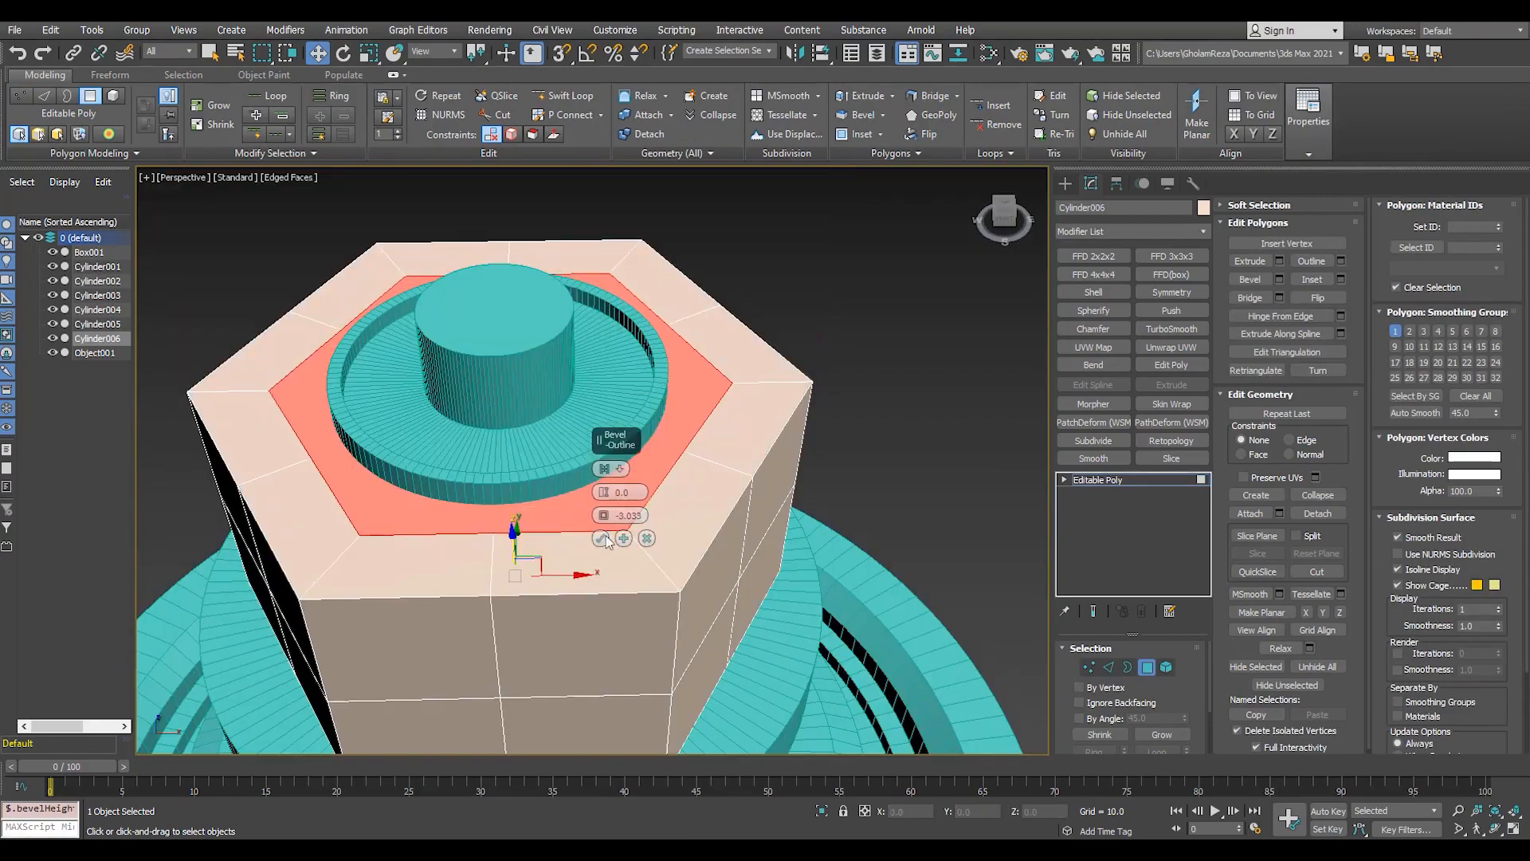
drag(513, 582, 490, 603)
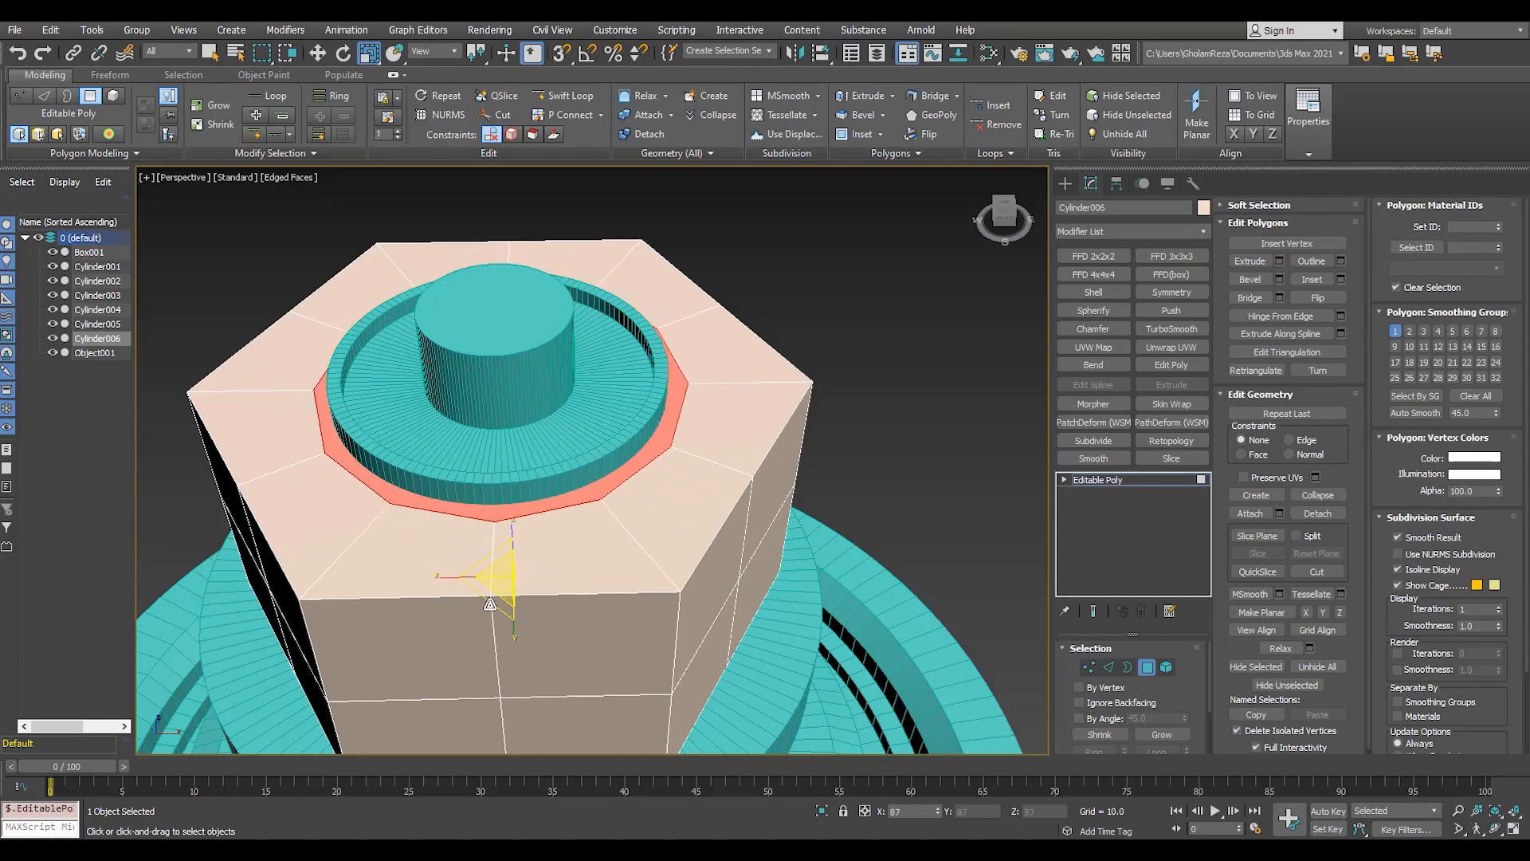
- Isolate the nut, bridge its inner top and bottom faces into a through hole, and end the isolation
key(alt+q)
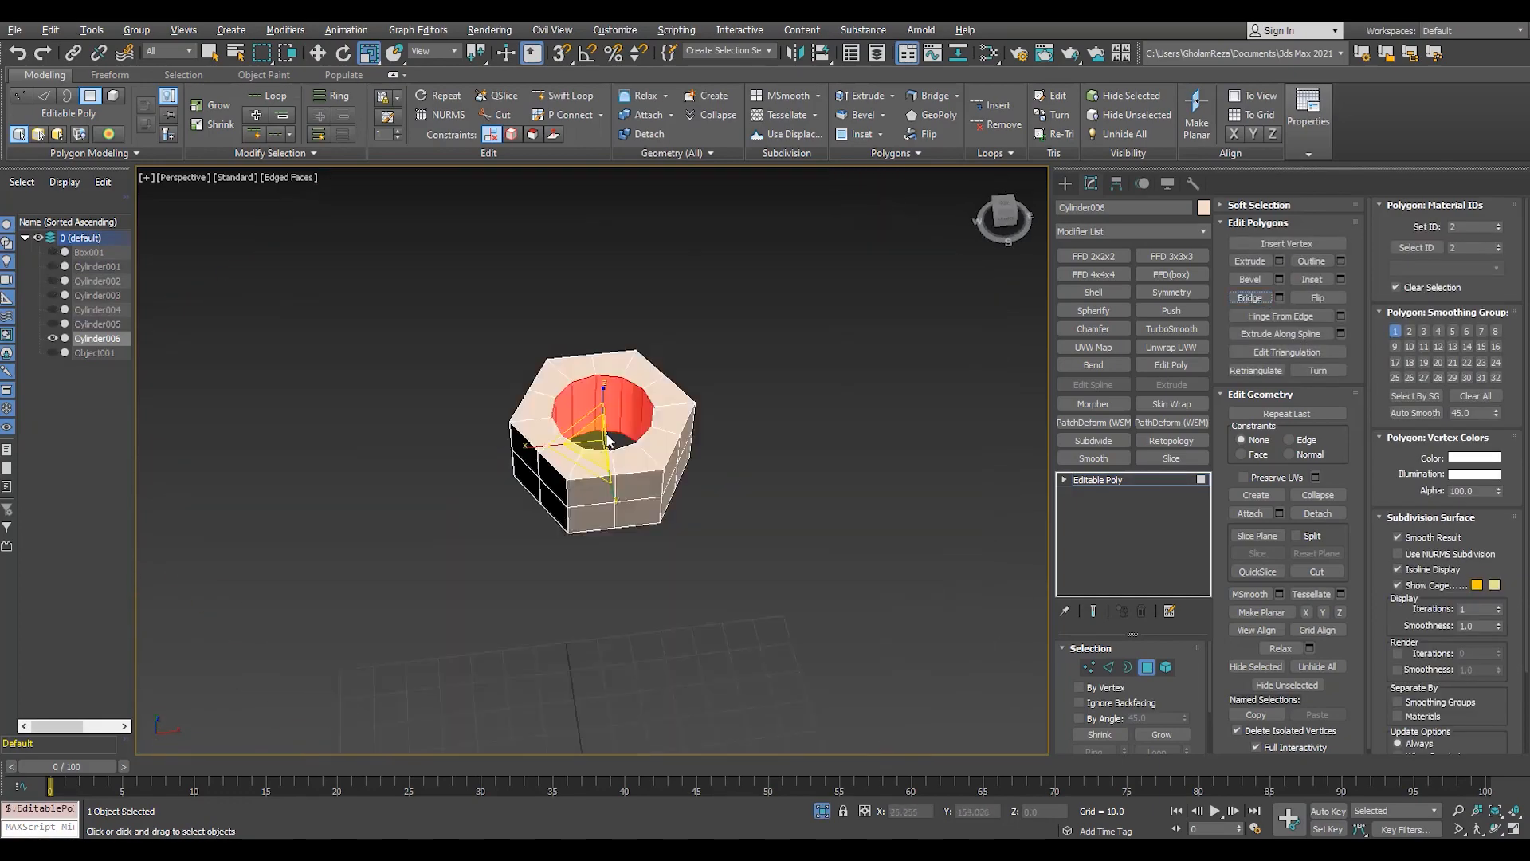
alt+middle_drag(607, 440, 608, 390)
click(1098, 480)
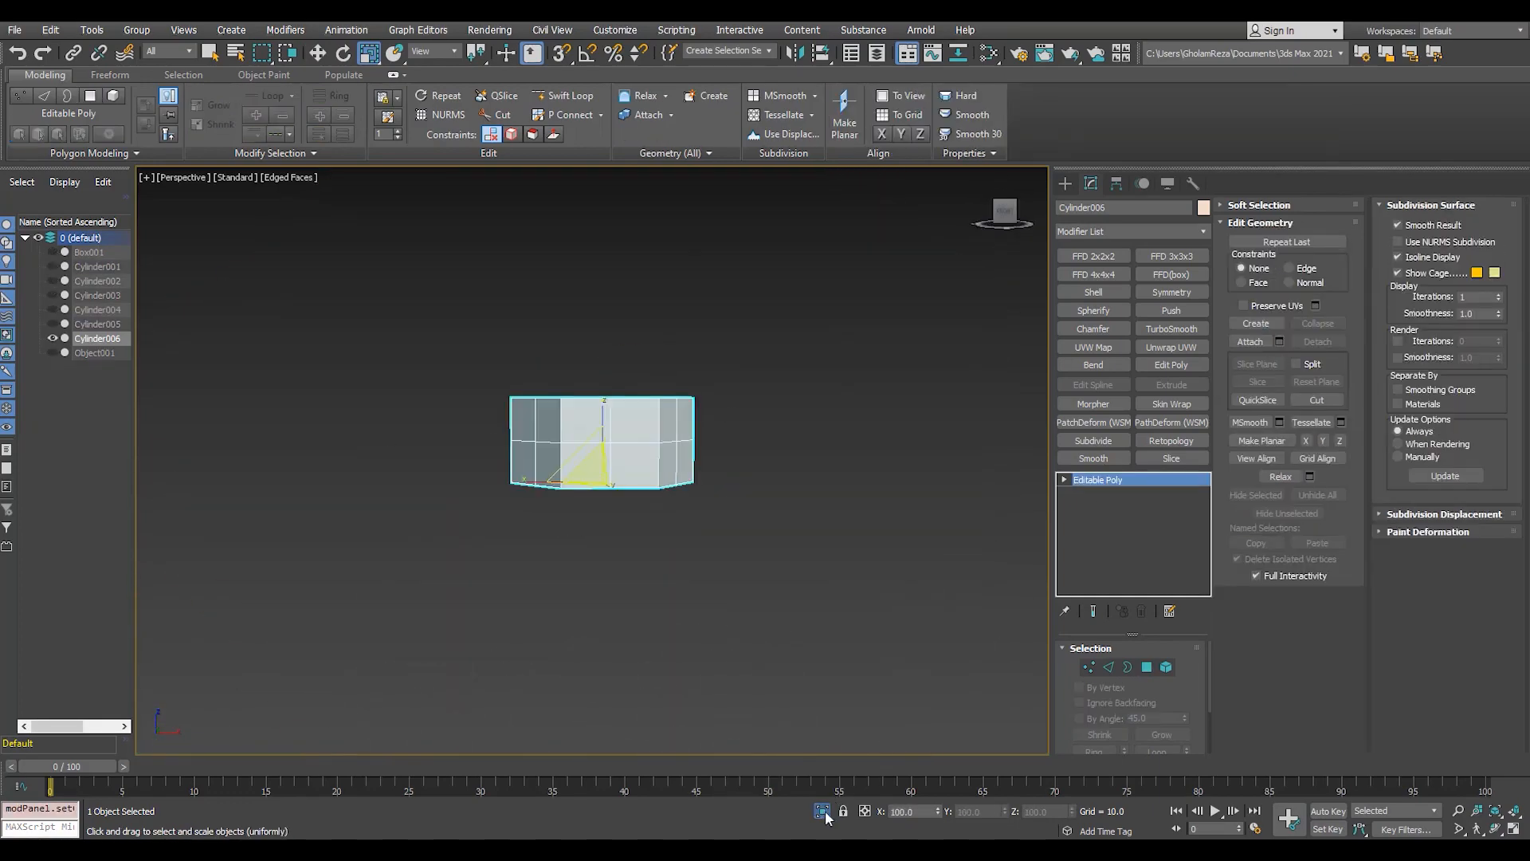
click(822, 810)
- Select all polygons of the nut and apply TurboSmooth with 3 iterations, separated by smoothing groups
alt+middle_drag(601, 536, 602, 498)
key(4)
key(ctrl+a)
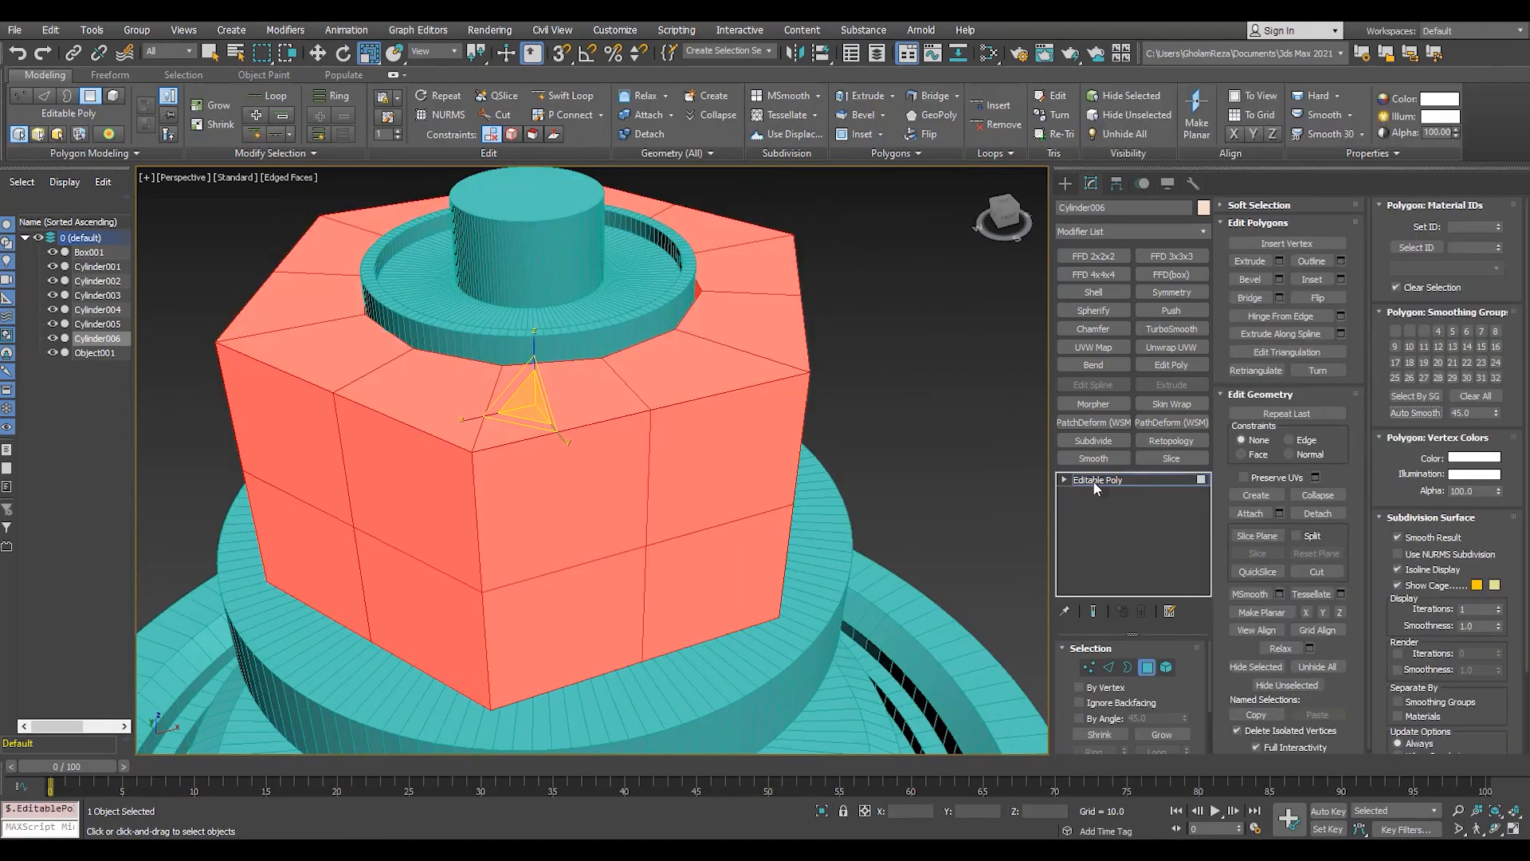
click(1097, 482)
click(1186, 331)
click(1182, 665)
click(1182, 665)
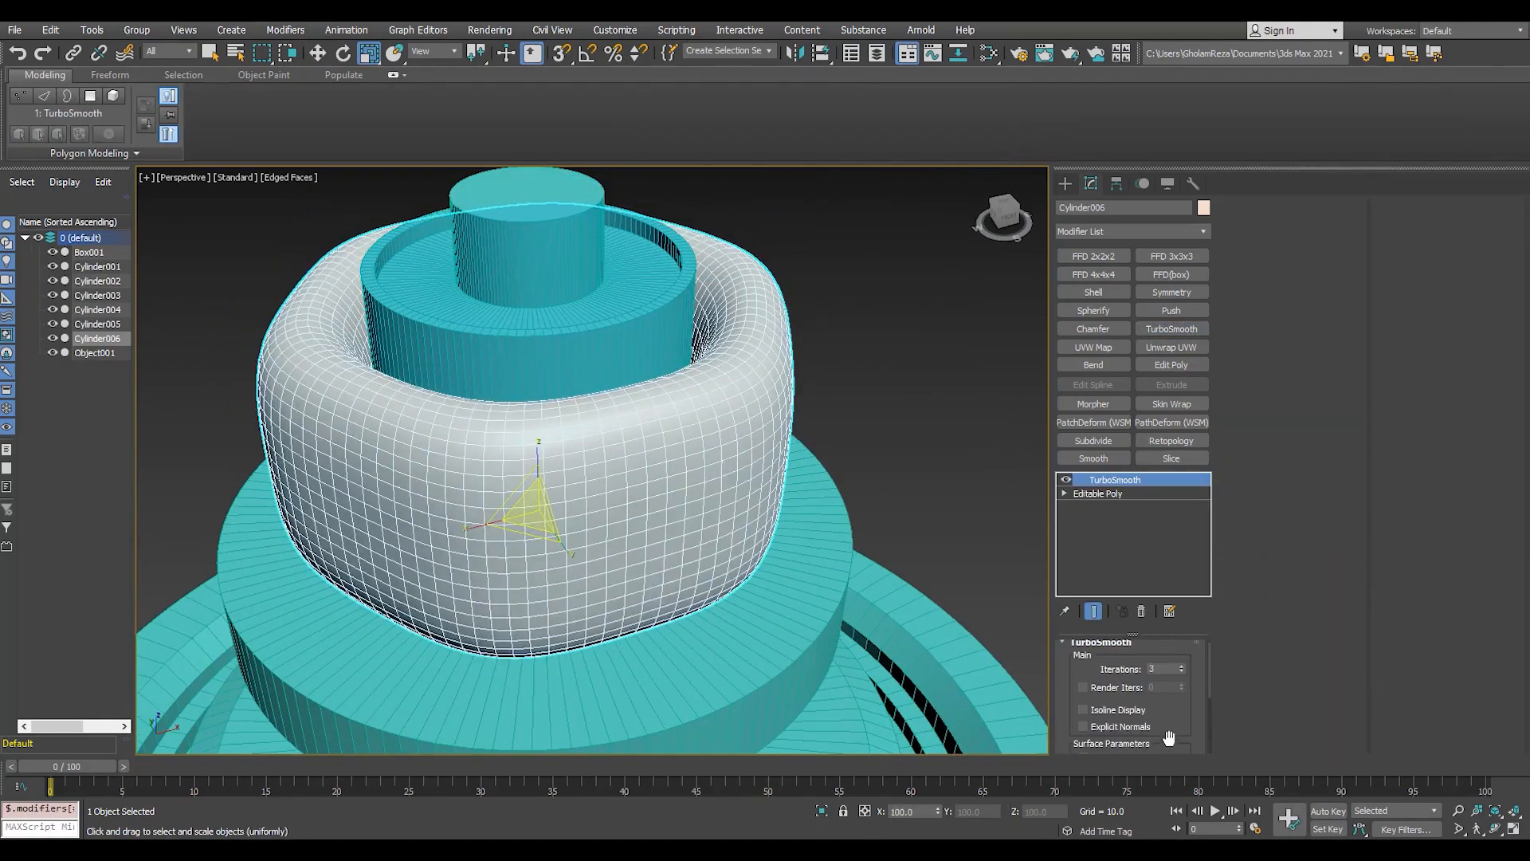
click(1150, 739)
- Examine the smoothed nut in isolation and the whole assembly without edge display
key(F4)
key(alt+q)
alt+middle_drag(741, 462, 634, 492)
key(alt+q)
scroll(634, 492, down, 4)
key(ctrl+d)
scroll(634, 492, down, 10)
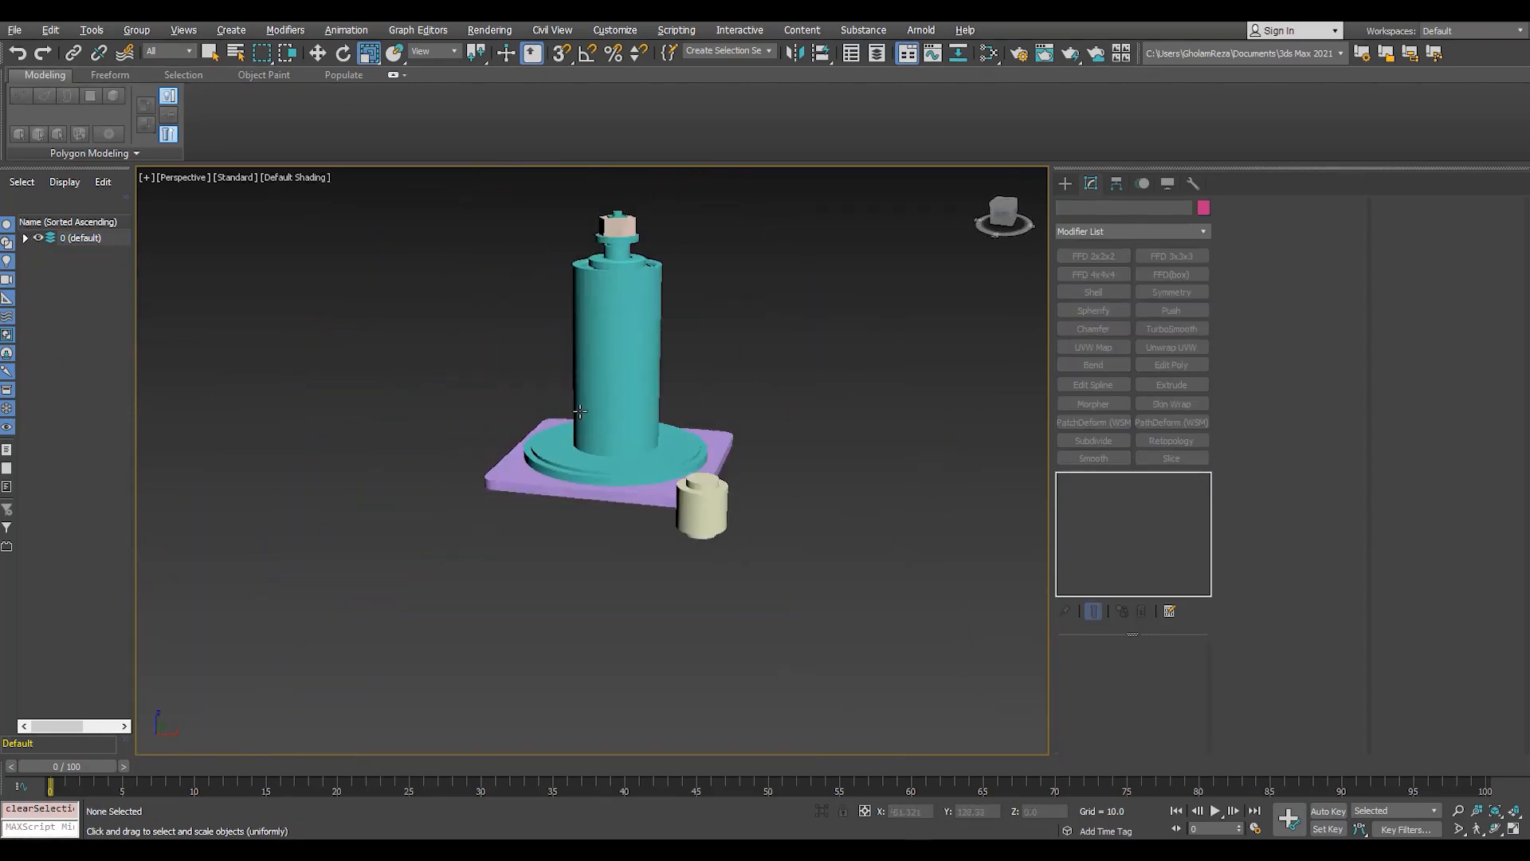
- Extend the shaft's bottom face about 26 downward so that it protrudes below the slab and disc
alt+middle_drag(701, 455, 542, 415)
click(601, 414)
scroll(629, 407, up, 4)
mouse_move(611, 509)
alt+middle_down()
mouse_move(628, 406)
mouse_move(618, 440)
alt+middle_up()
key(F3)
key(4)
click(637, 388)
key(w)
key(F3)
drag(596, 345, 596, 432)
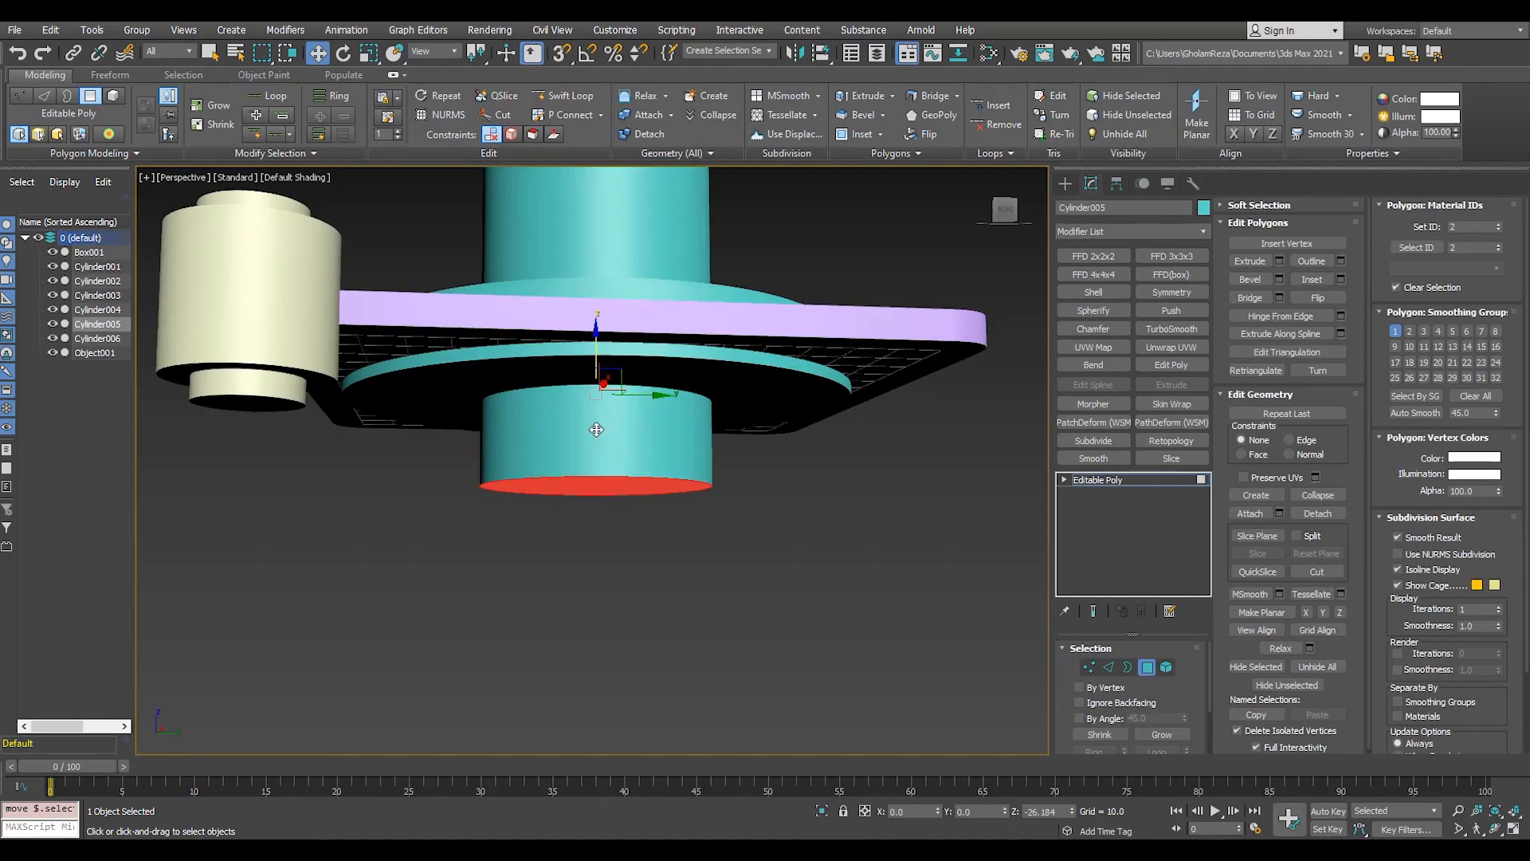
- Add a horizontal edge loop around the part of the shaft protruding below the slab
scroll(621, 454, up, 4)
key(alt+shift+w)
scroll(602, 430, up, 2)
key(4)
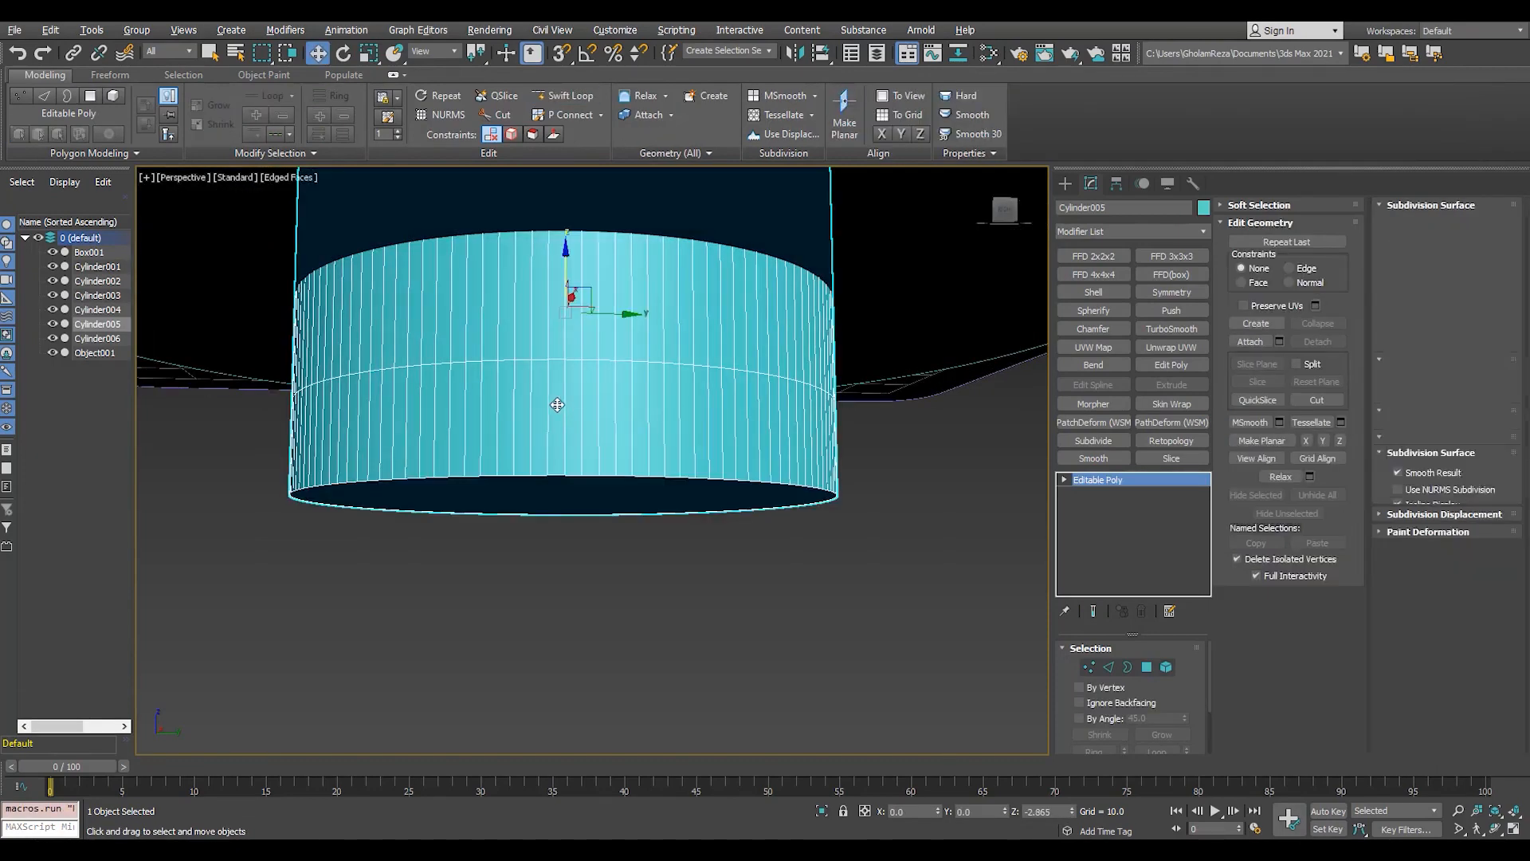
- Select the lowest polygon band of the shaft and detach a copy of it as a separate object
key(4)
click(557, 404)
shift+click(547, 405)
key(alt+d)
click(699, 455)
click(815, 436)
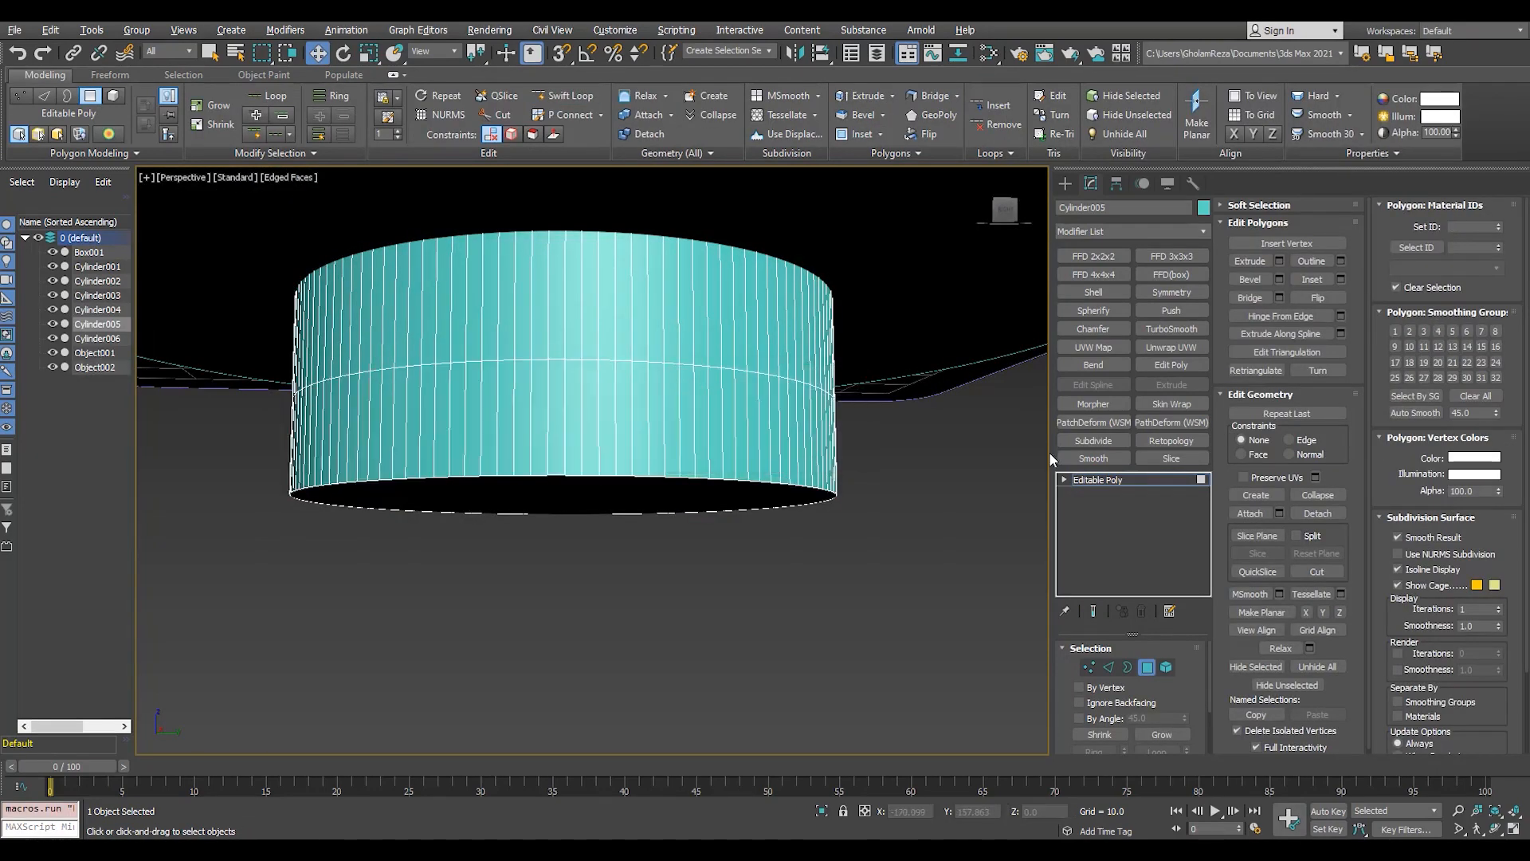
click(1097, 479)
- Thicken the detached band outward with a Shell modifier and convert it to an editable poly ring
click(672, 423)
click(1092, 292)
scroll(534, 452, down, 4)
alt+middle_drag(539, 459, 545, 426)
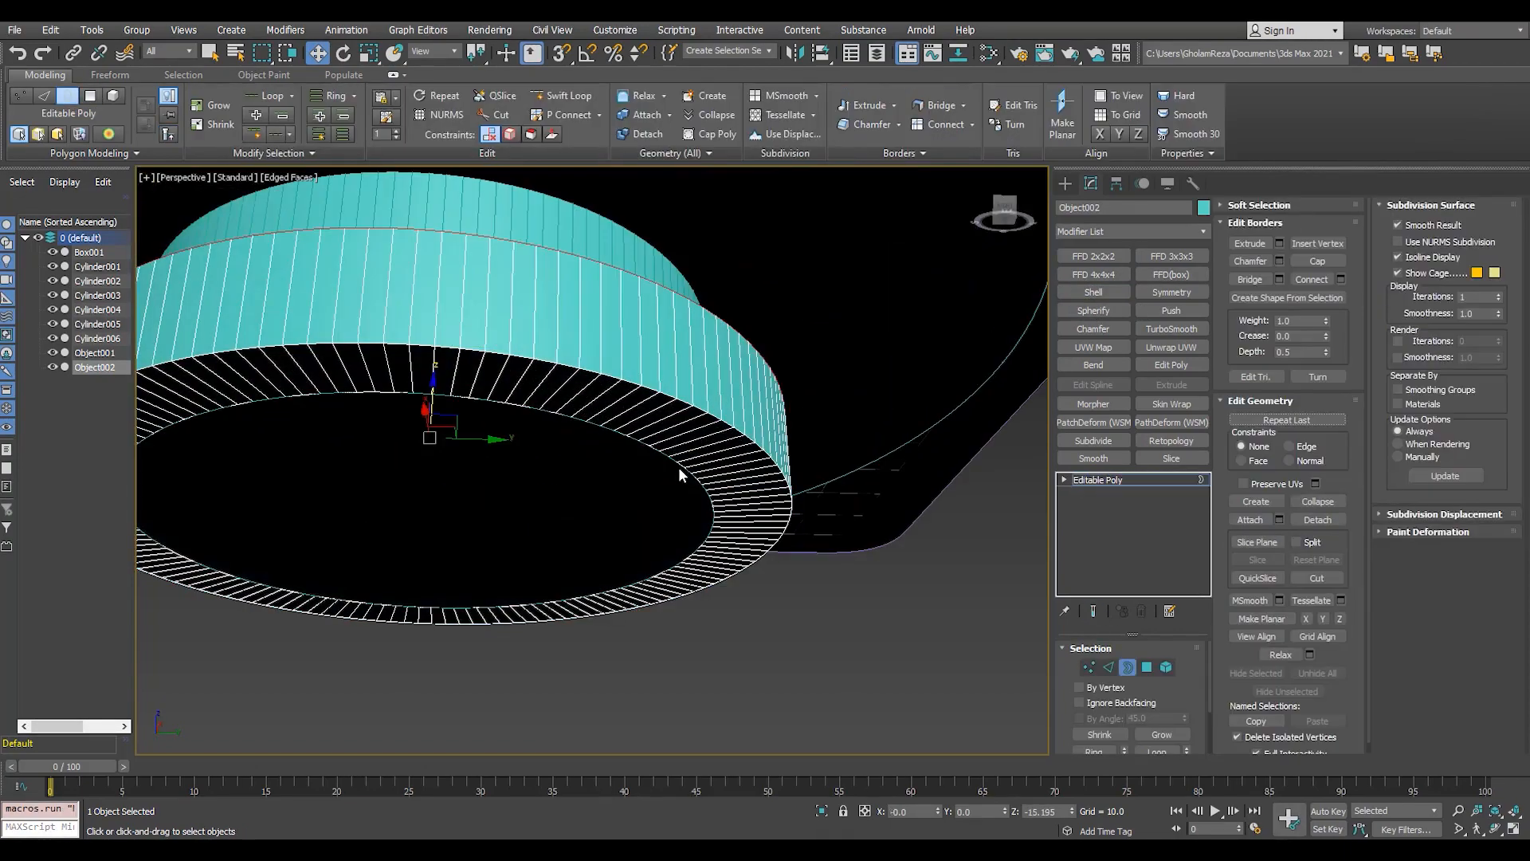
- Isolate the new bottom ring and delete the polygon loop forming its inner wall
key(4)
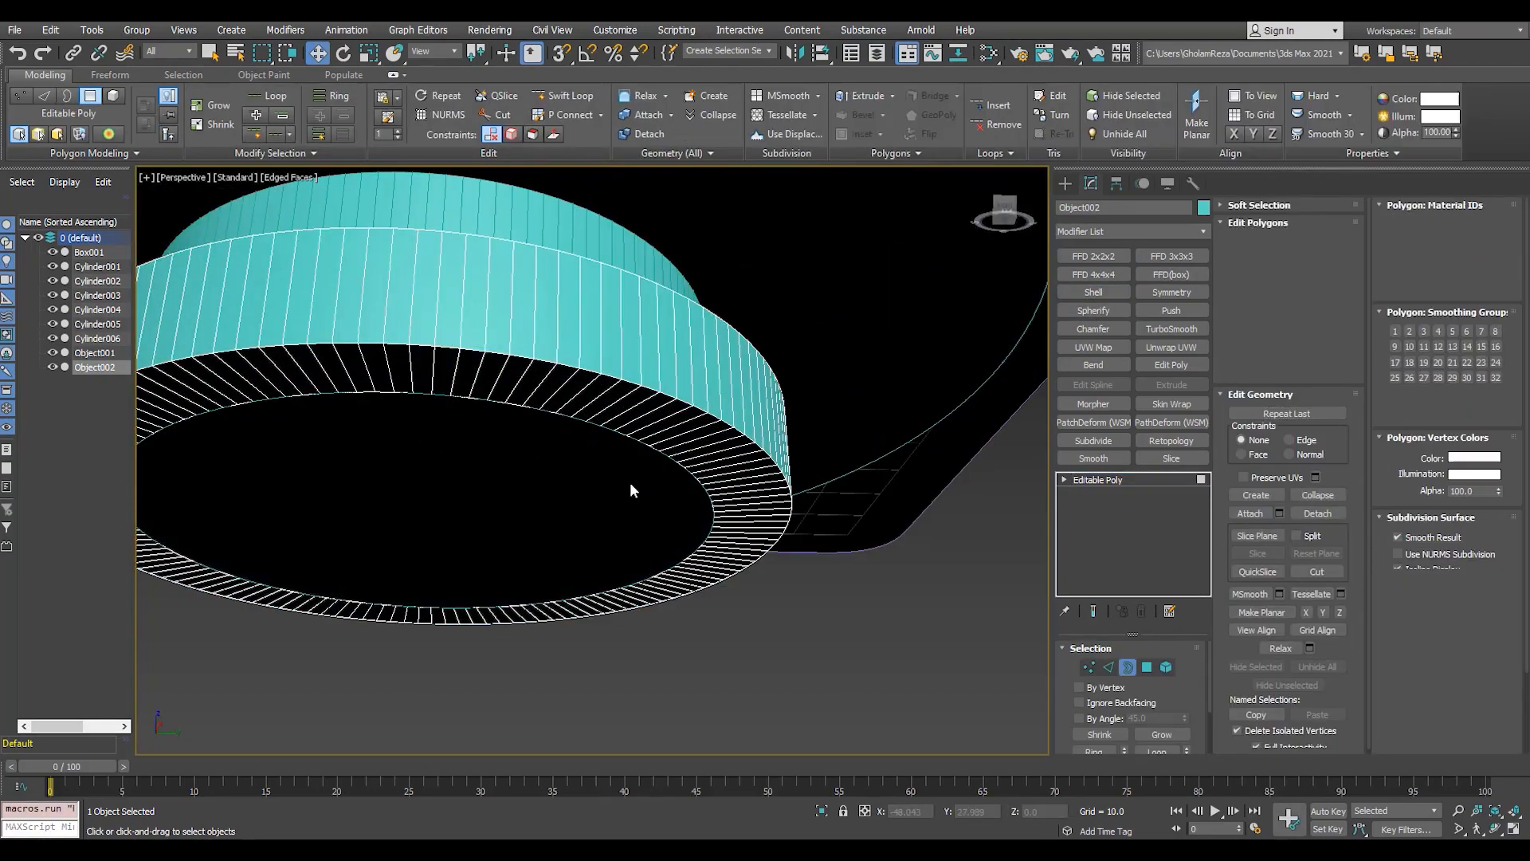
scroll(630, 481, down, 3)
key(alt+q)
scroll(668, 500, up, 4)
click(602, 594)
shift+click(595, 589)
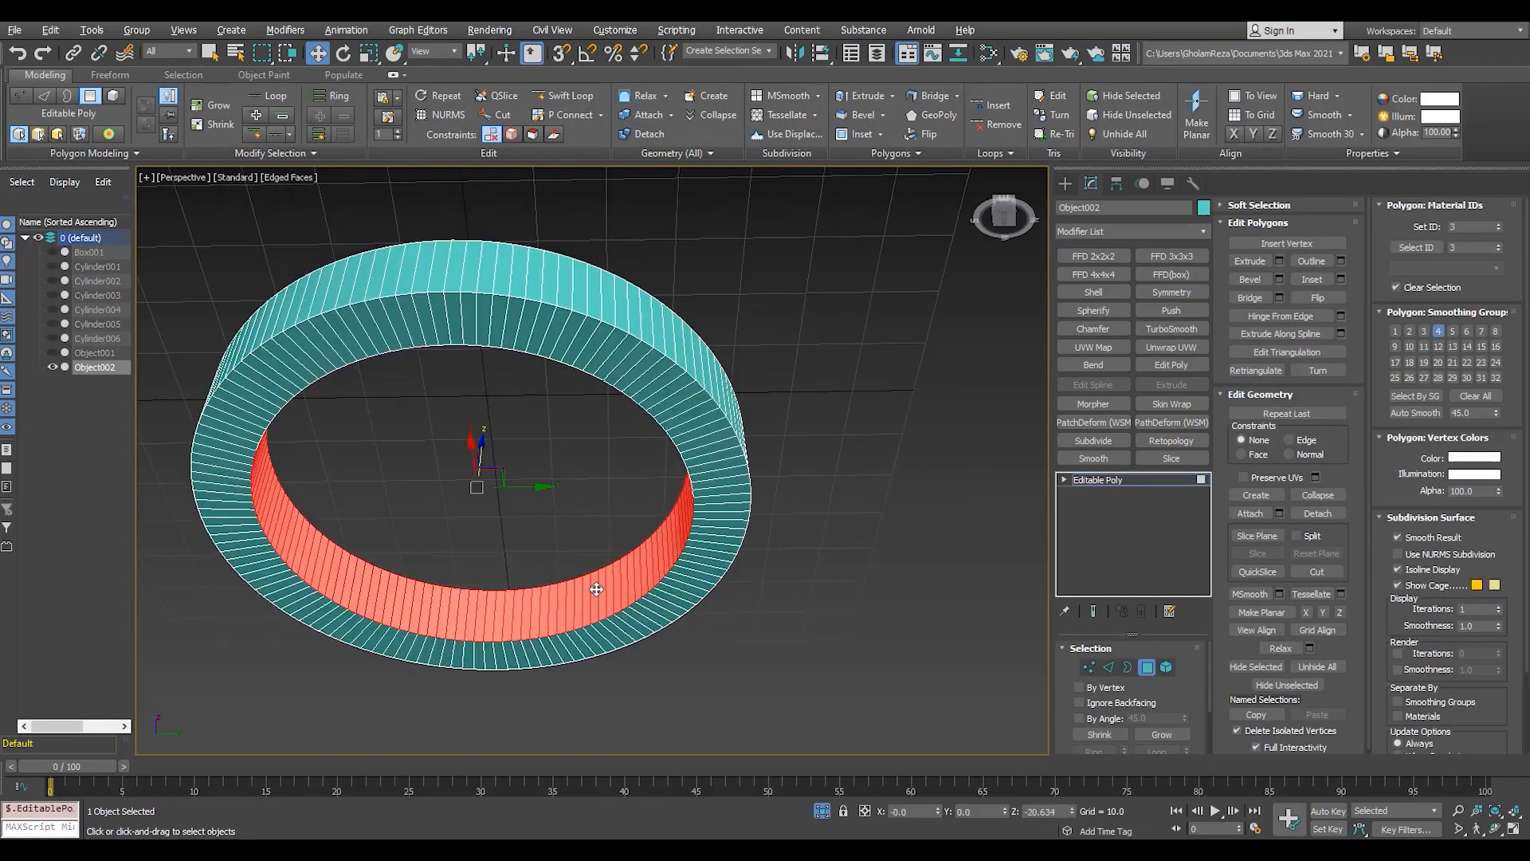
key(Delete)
- Select the bottom ring's lower inner border and move it about 5.8 down to taper the underside
key(3)
click(577, 586)
shift+drag(576, 586, 576, 613)
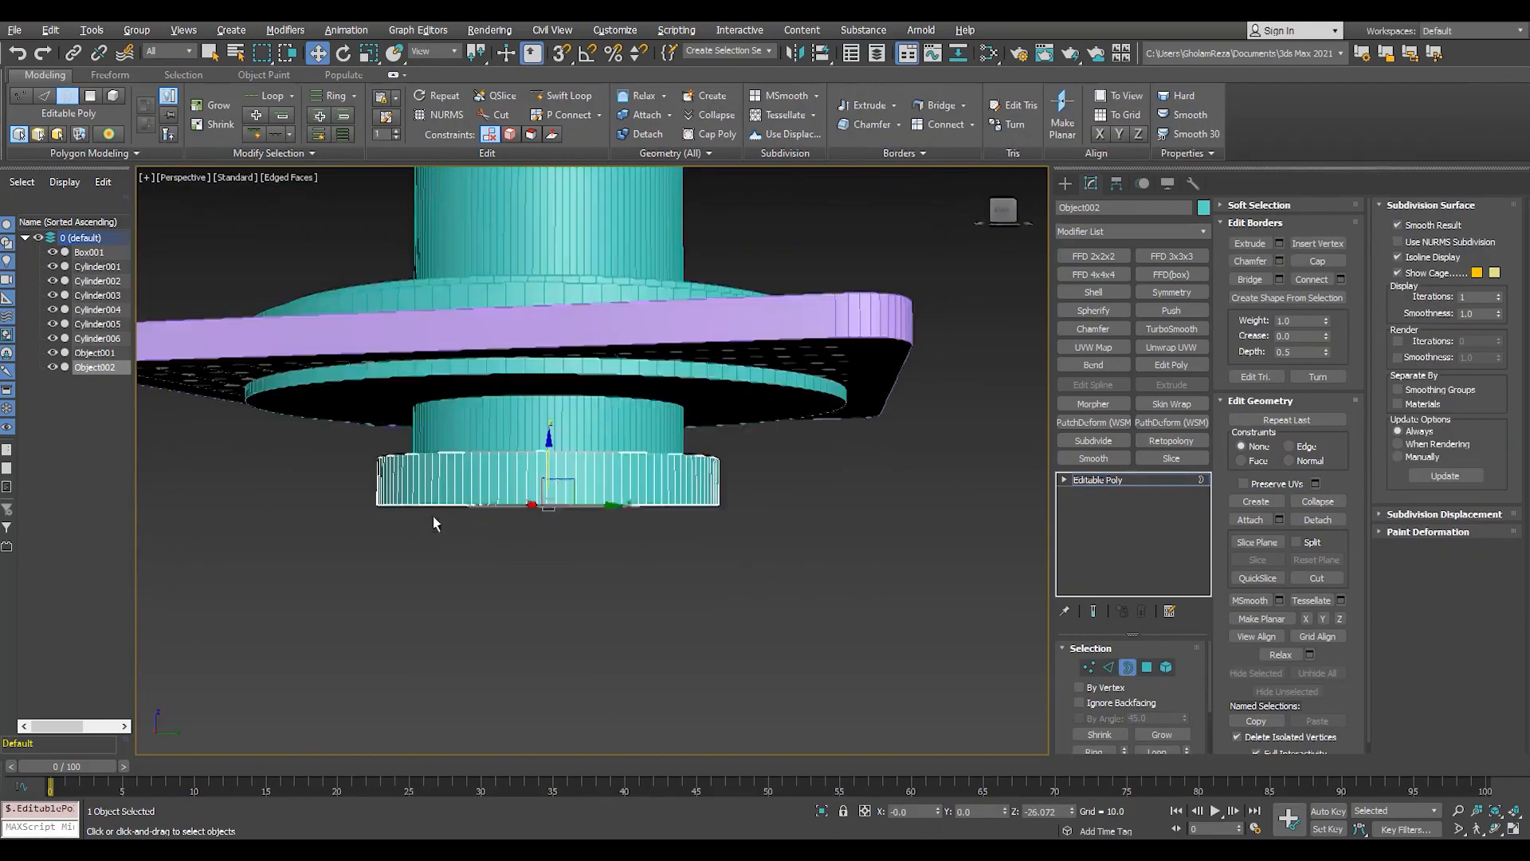
alt+middle_drag(432, 515, 478, 495)
scroll(550, 471, up, 3)
drag(558, 452, 561, 480)
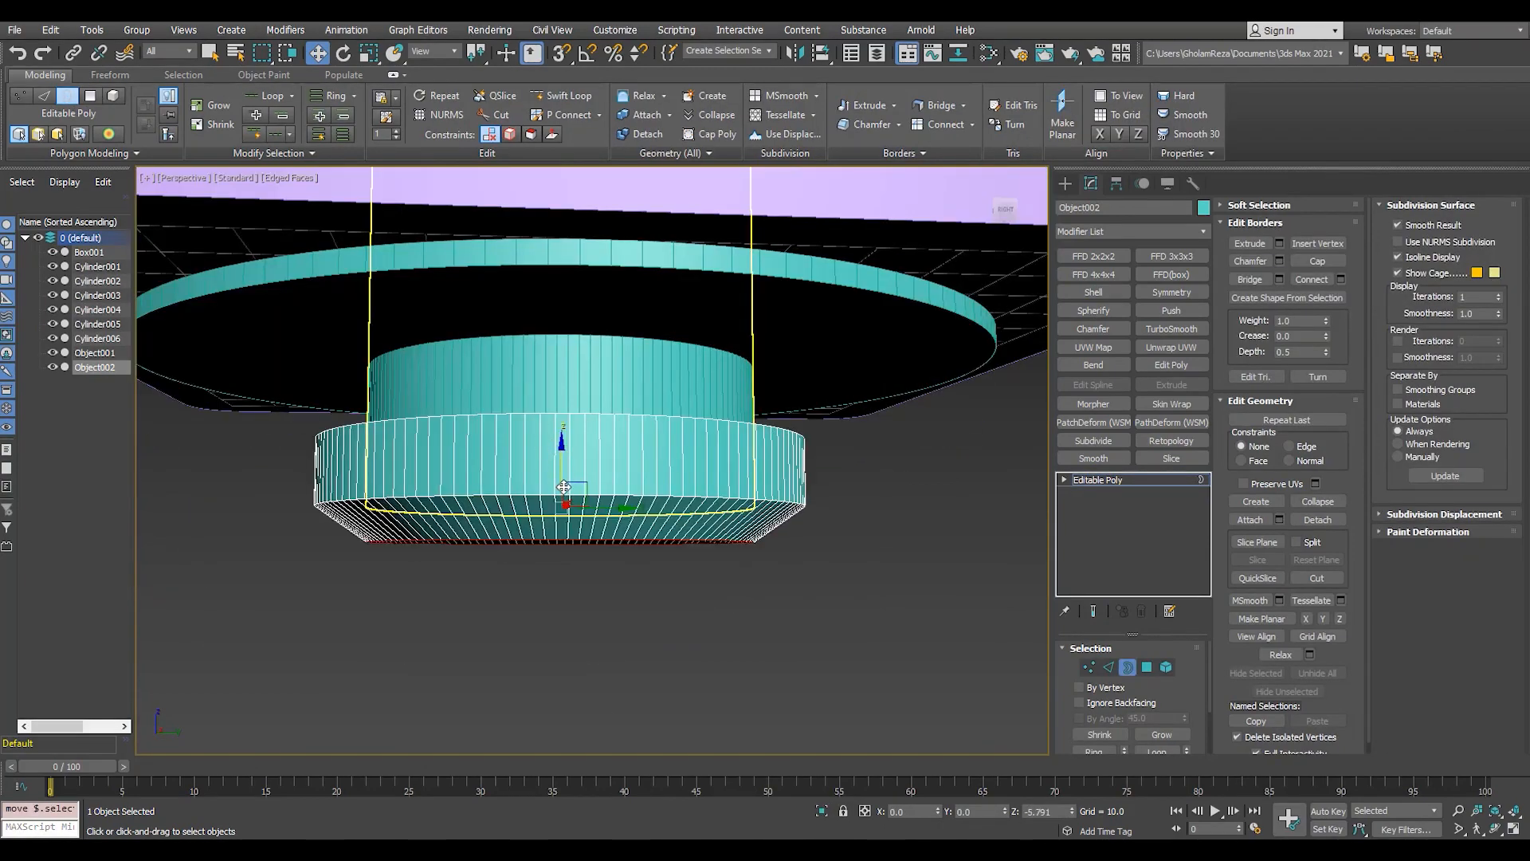
- Extrude the tapered ring's lower border about 10.9 downward to form a narrower collar
alt+middle_drag(562, 510, 590, 433)
scroll(591, 431, down, 2)
shift+drag(588, 377, 605, 417)
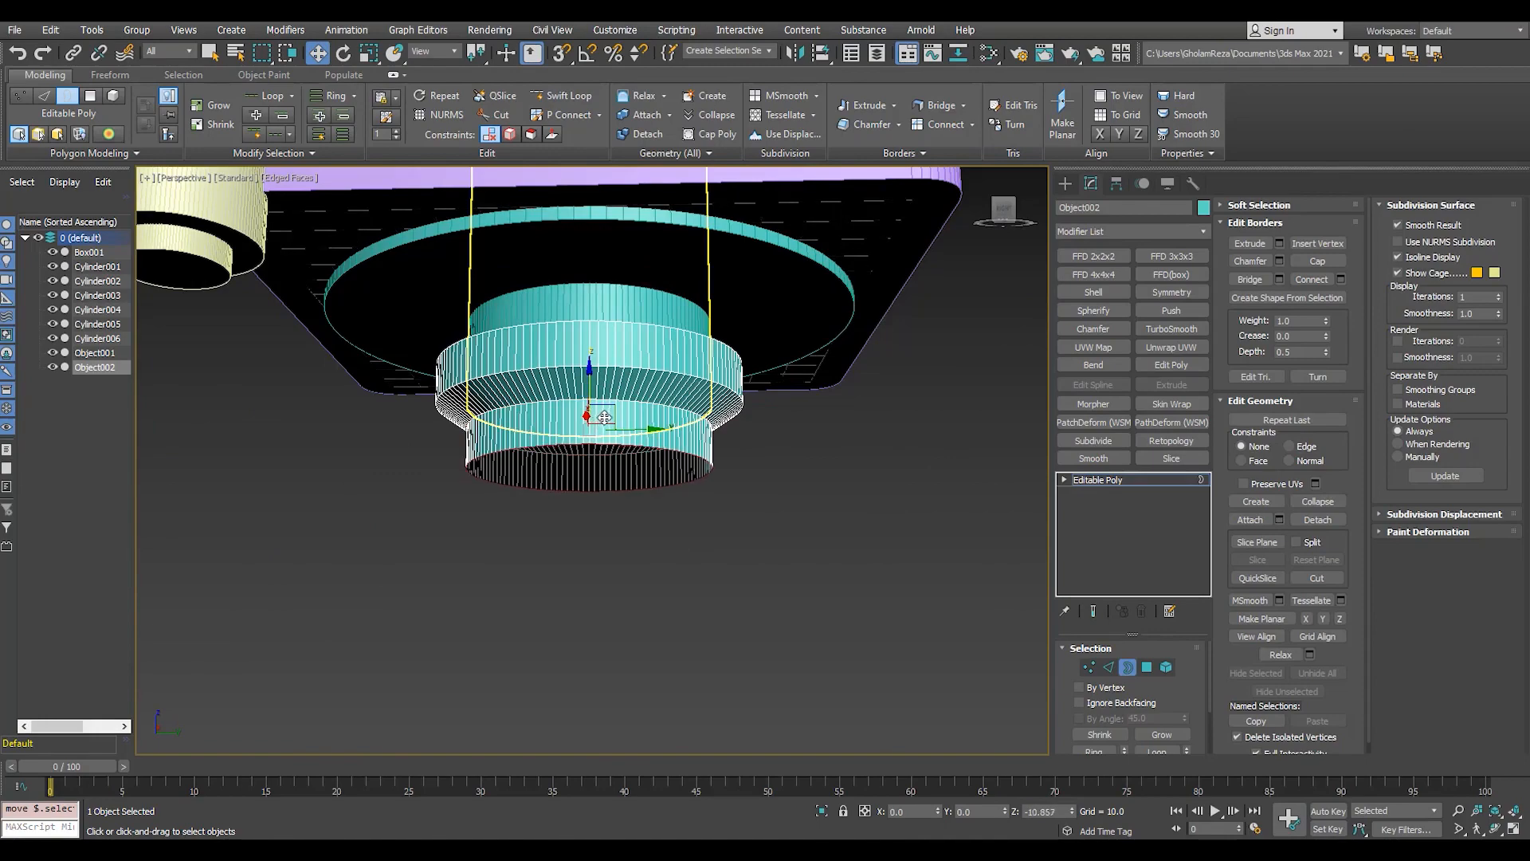
- Select all the ring's vertices below its top edge and move them up about 3.7 to shorten the wide band
alt+middle_drag(622, 435, 558, 478)
scroll(529, 500, down, 3)
key(f)
scroll(766, 365, down, 4)
middle_drag(766, 702, 728, 251)
scroll(765, 482, up, 2)
key(1)
drag(879, 482, 650, 550)
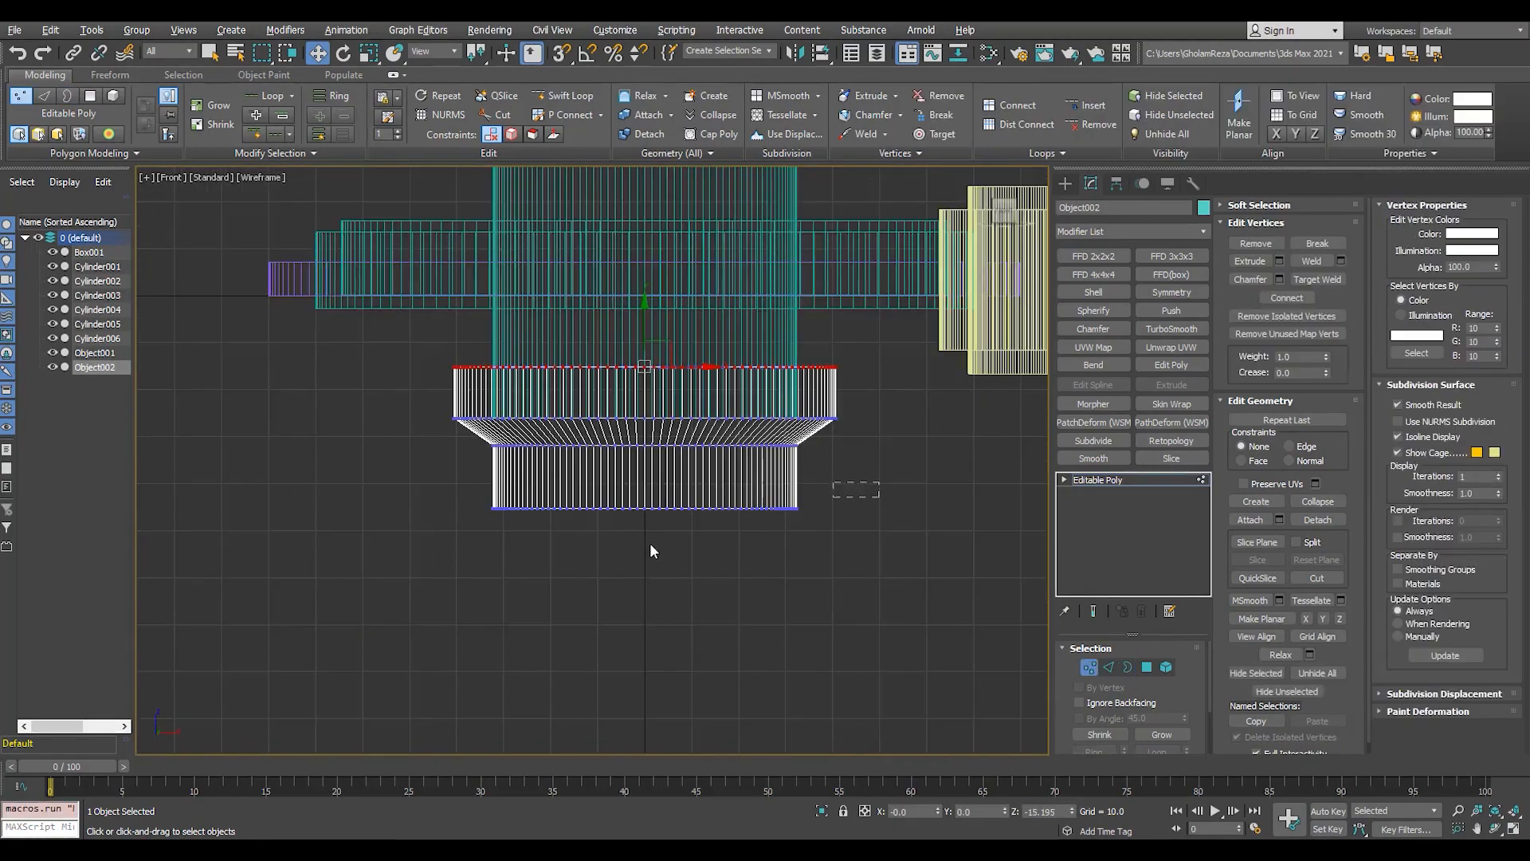
drag(648, 405, 648, 385)
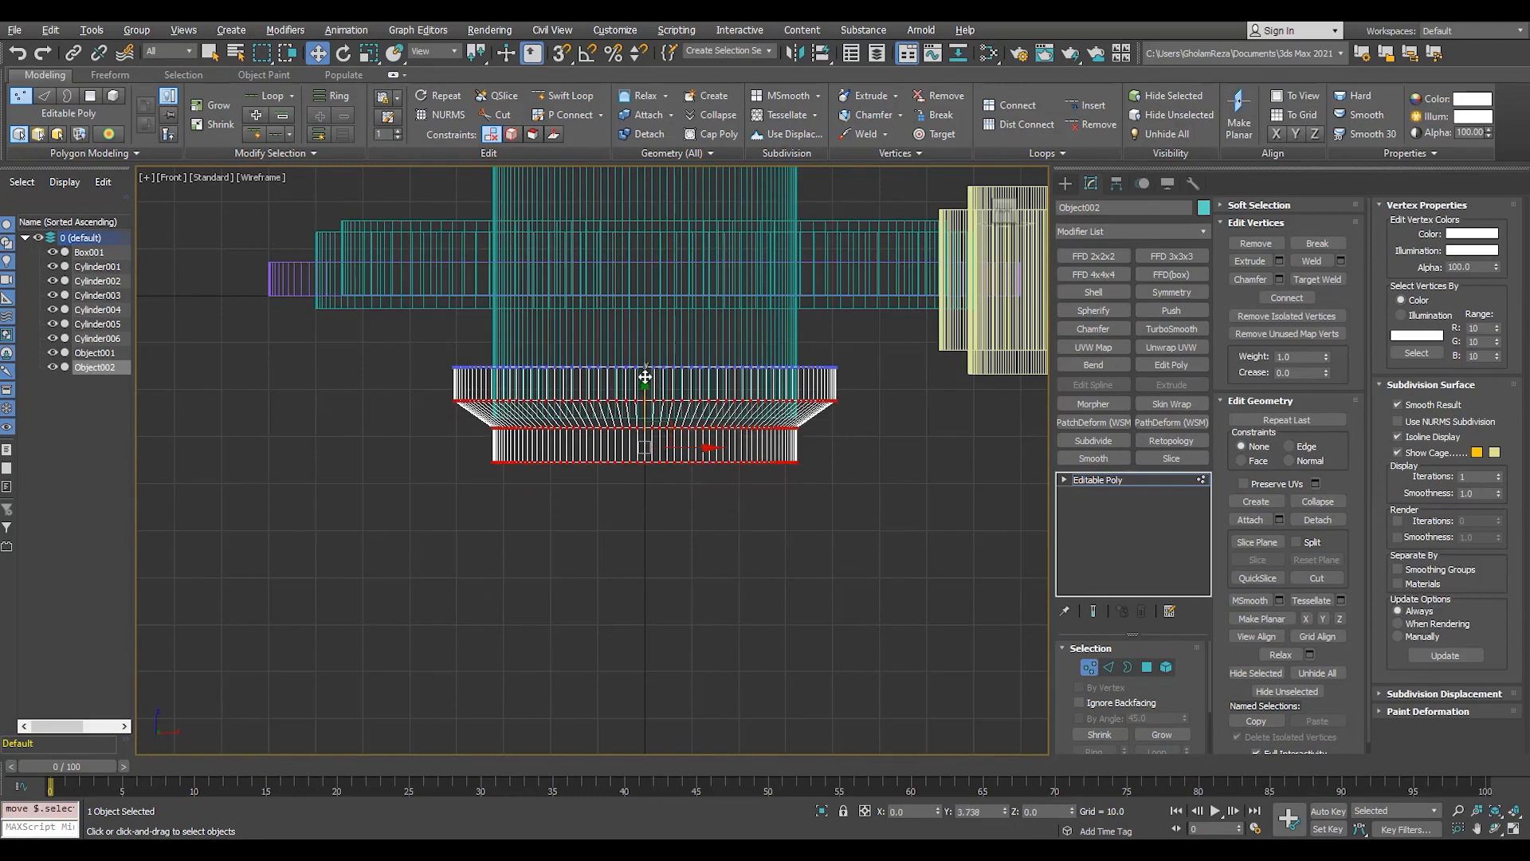
key(p)
alt+middle_drag(830, 574, 718, 567)
scroll(557, 566, up, 4)
key(F4)
key(1)
- Chamfer the upper and lower outer edge loops of the ring's wide band by about 2.3 using the Tri type with 1 segment
alt+middle_drag(424, 609, 414, 581)
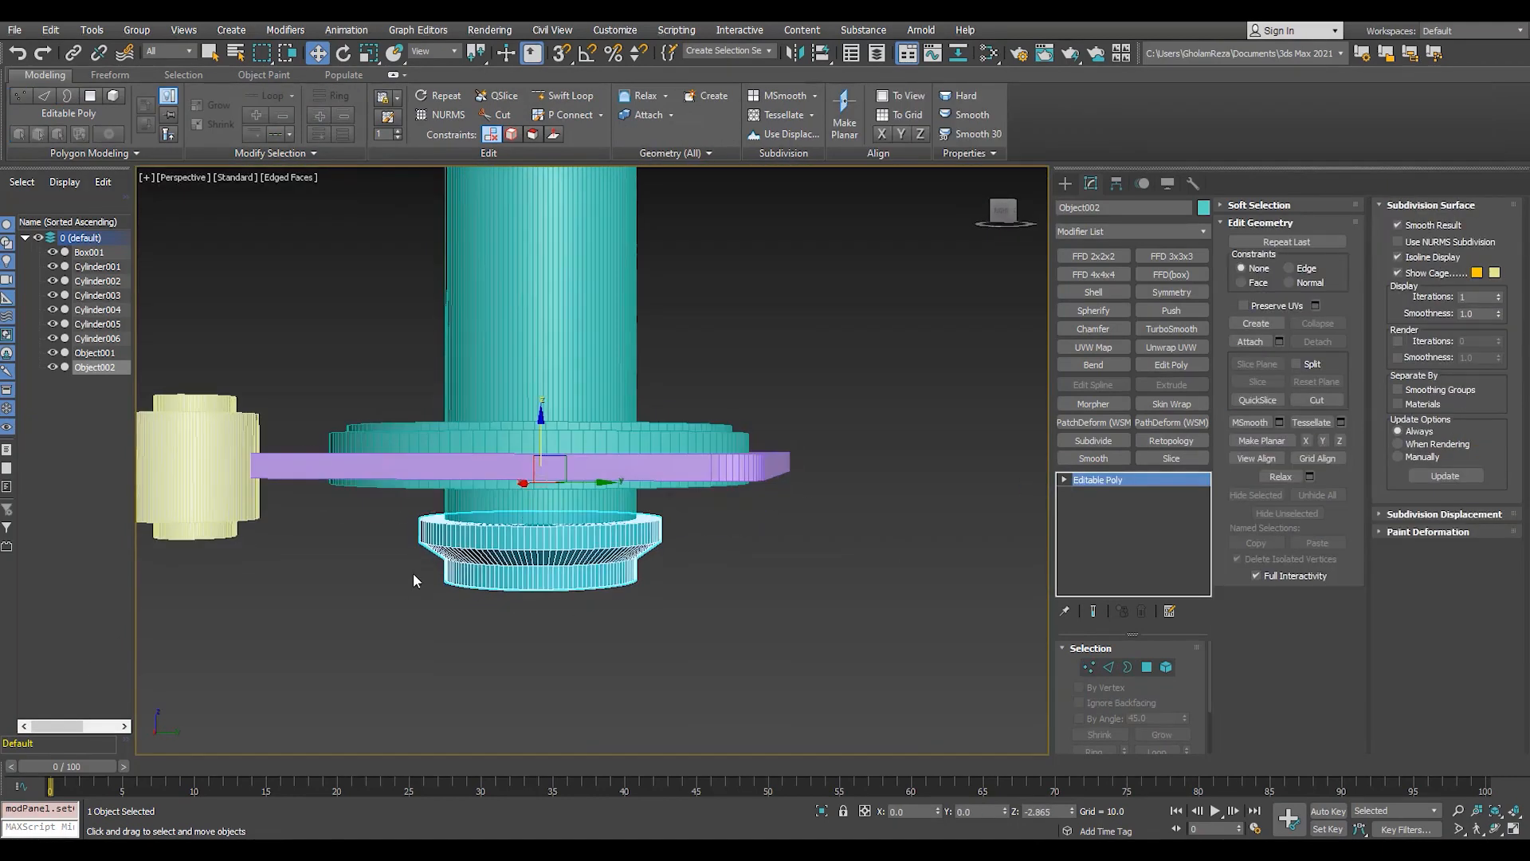
scroll(414, 581, up, 6)
key(2)
double_click(575, 522)
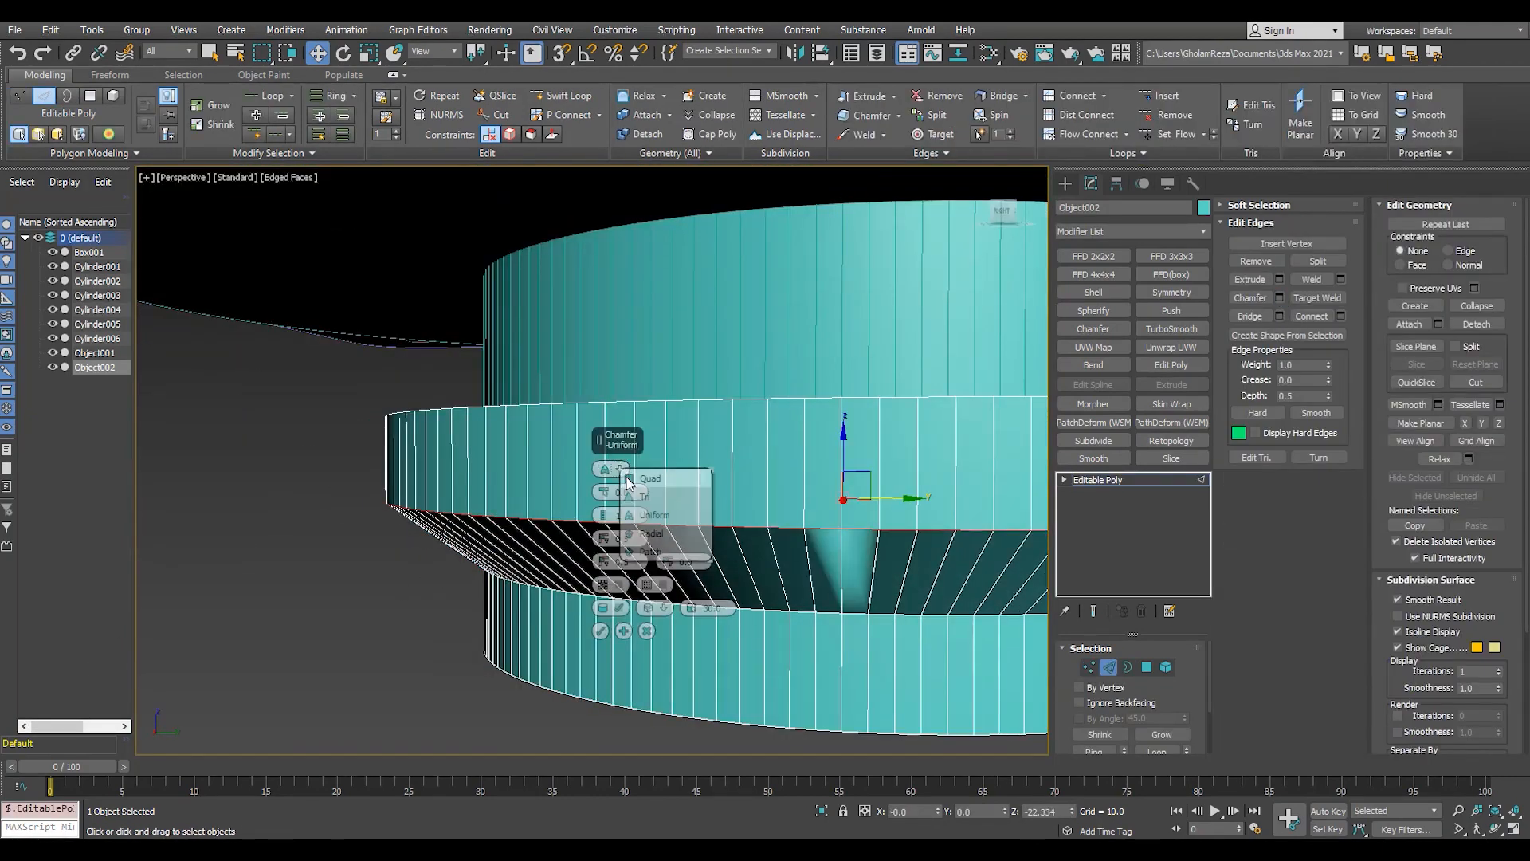
click(641, 496)
drag(604, 491, 603, 469)
alt+middle_drag(510, 458, 509, 492)
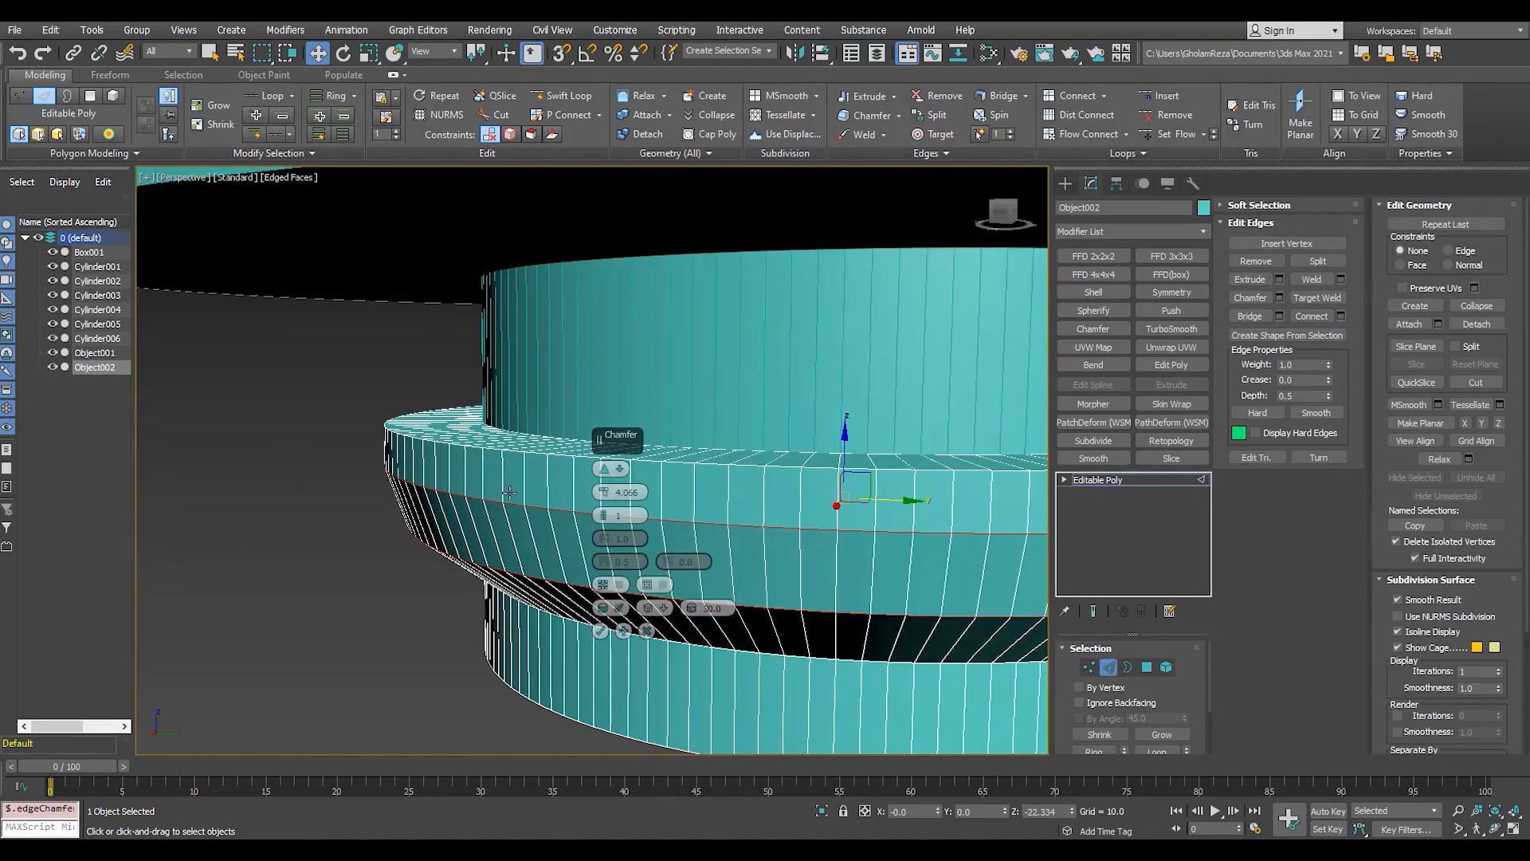
alt+middle_drag(455, 444, 510, 478)
drag(603, 492, 612, 581)
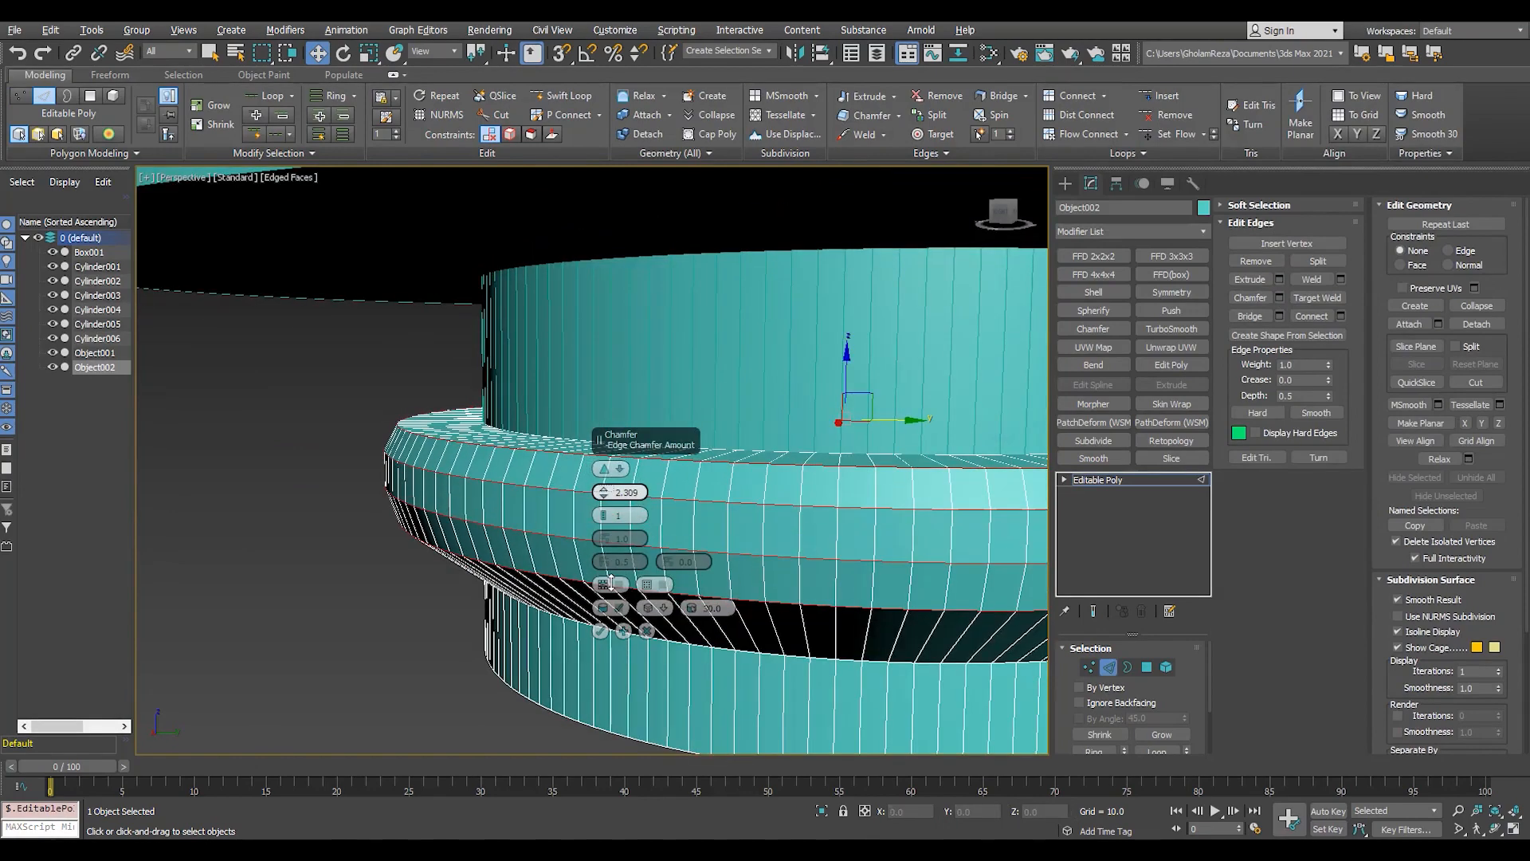
click(600, 632)
- Select the upper and lower chamfered polygon loops around the ring and update their smoothing
key(4)
scroll(550, 532, up, 2)
click(558, 558)
shift+click(605, 568)
ctrl+click(569, 433)
shift+click(614, 437)
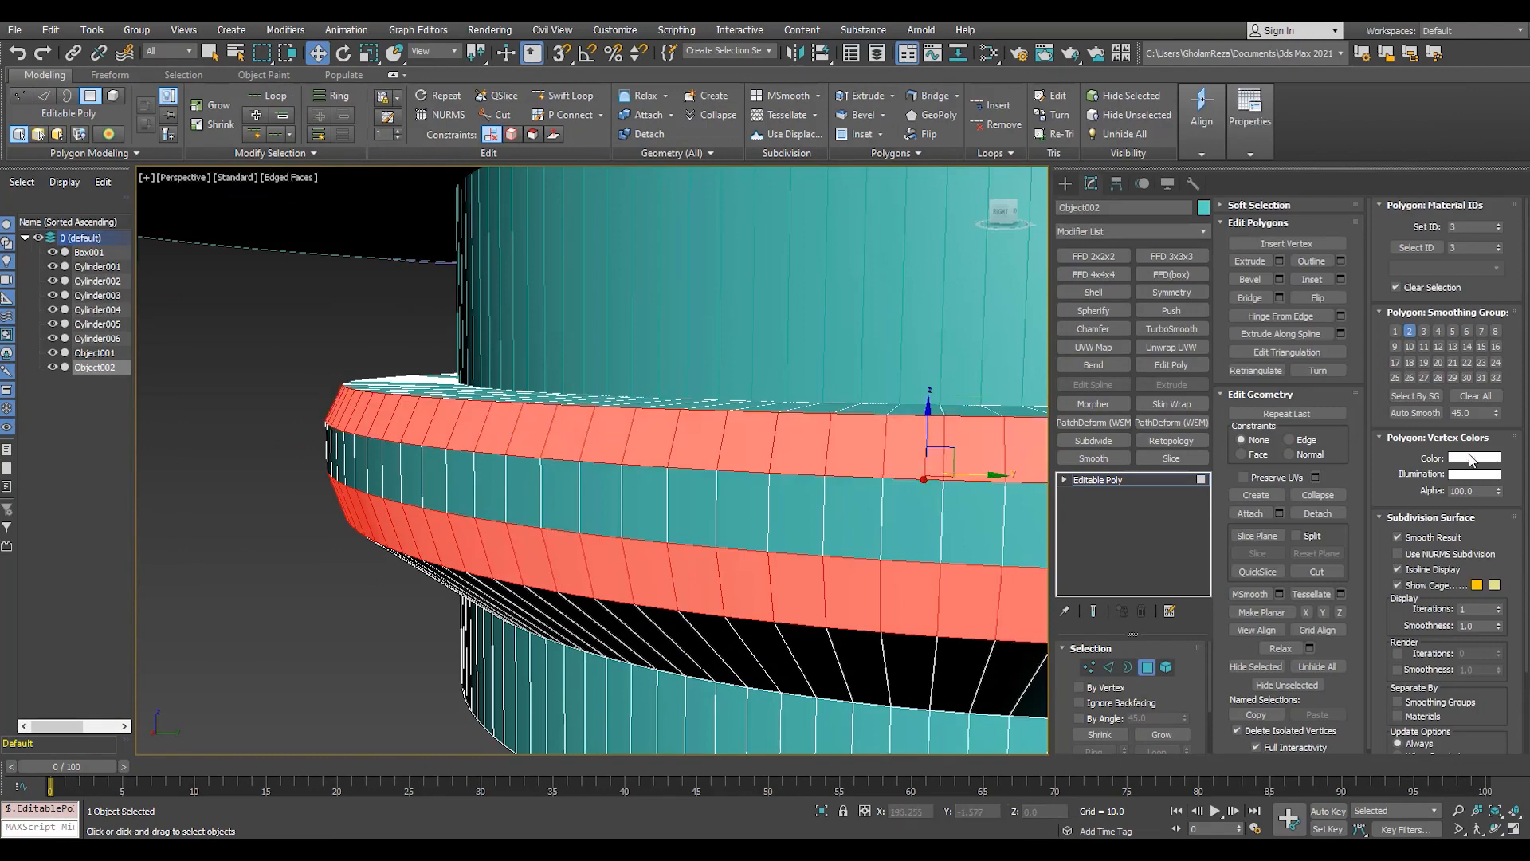
key(4)
key(F4)
- Round the edge loop where the ring's taper meets the lower collar with a multi-segment chamfer
scroll(383, 455, down, 4)
alt+middle_drag(590, 502, 614, 444)
scroll(693, 406, up, 4)
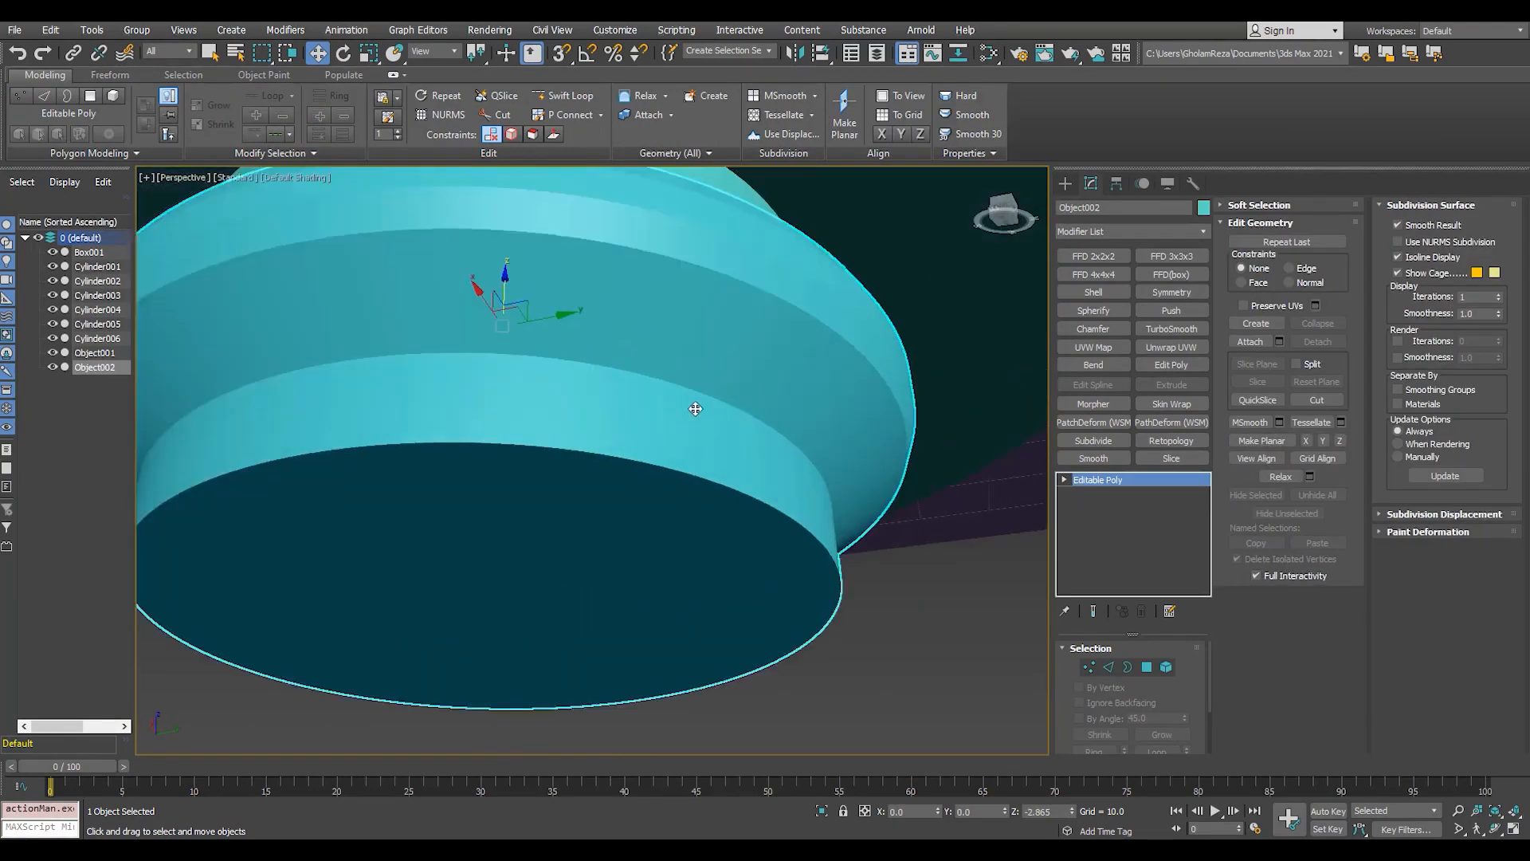
key(F4)
key(2)
click(681, 392)
click(1280, 298)
drag(605, 520, 619, 430)
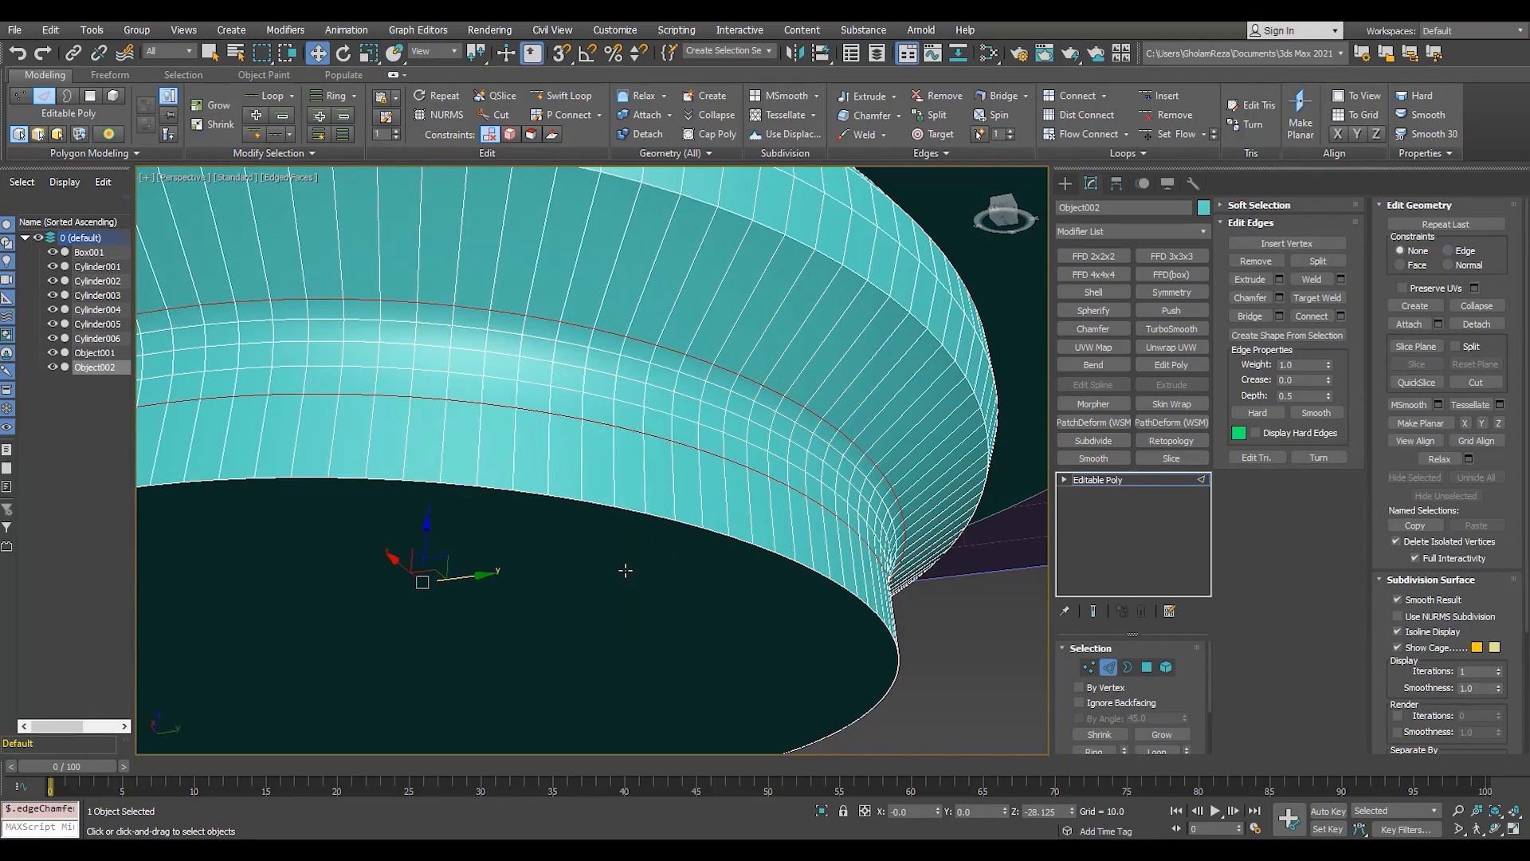
- Inspect the shading of the rounded lower collar from several angles
key(F4)
scroll(635, 498, down, 5)
alt+middle_drag(637, 486, 621, 505)
click(478, 510)
scroll(413, 495, up, 2)
scroll(414, 495, down, 3)
alt+middle_drag(413, 494, 589, 526)
scroll(549, 510, down, 3)
- Create a ProBoolean from the rounded slab and union the outer corner post with it as an instance
click(1111, 483)
key(F4)
scroll(715, 564, up, 3)
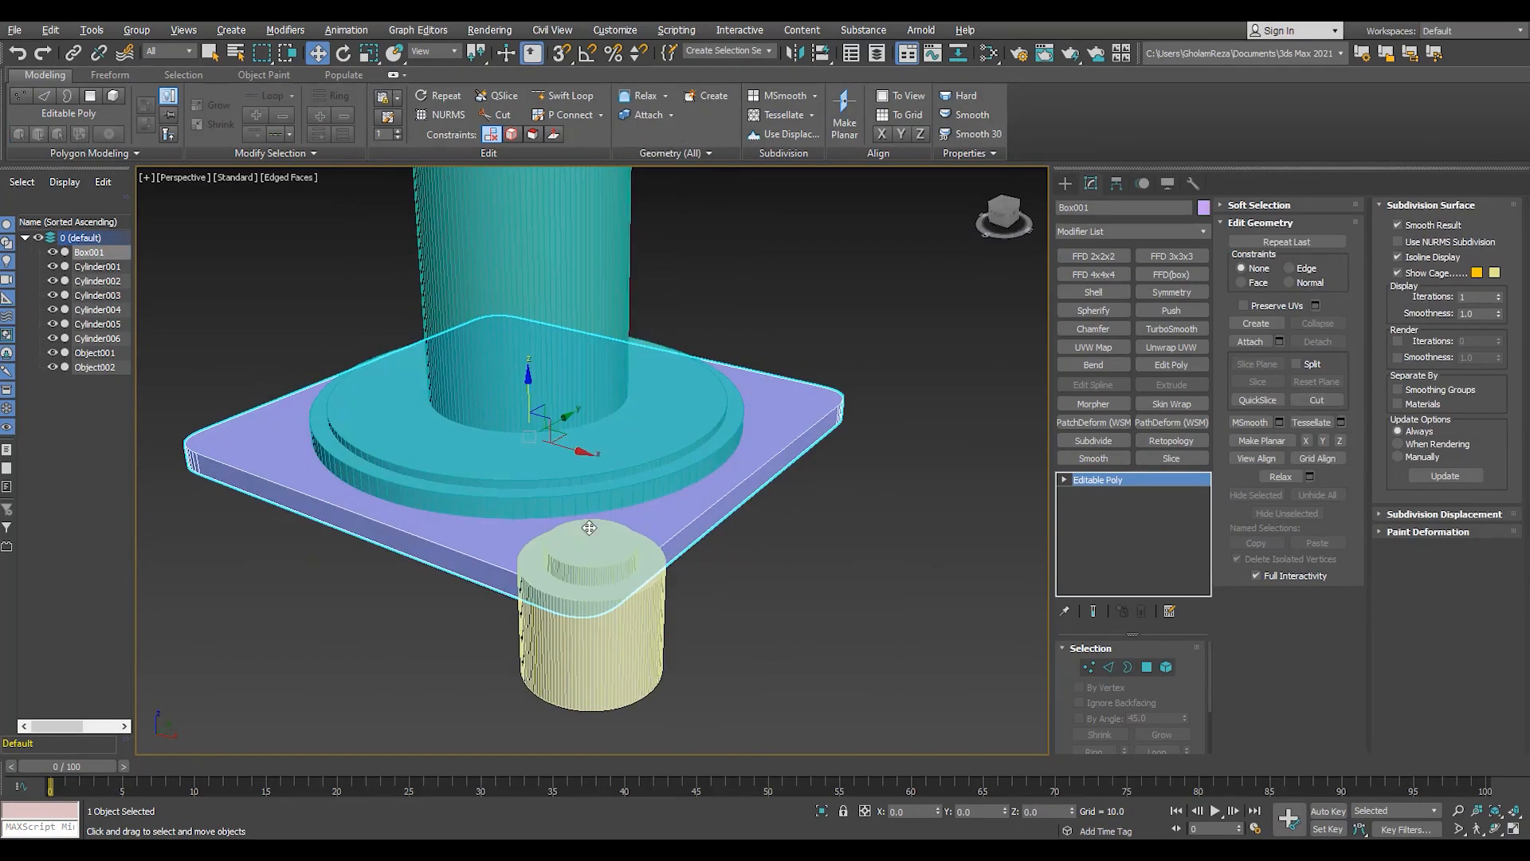
click(1063, 184)
click(1083, 228)
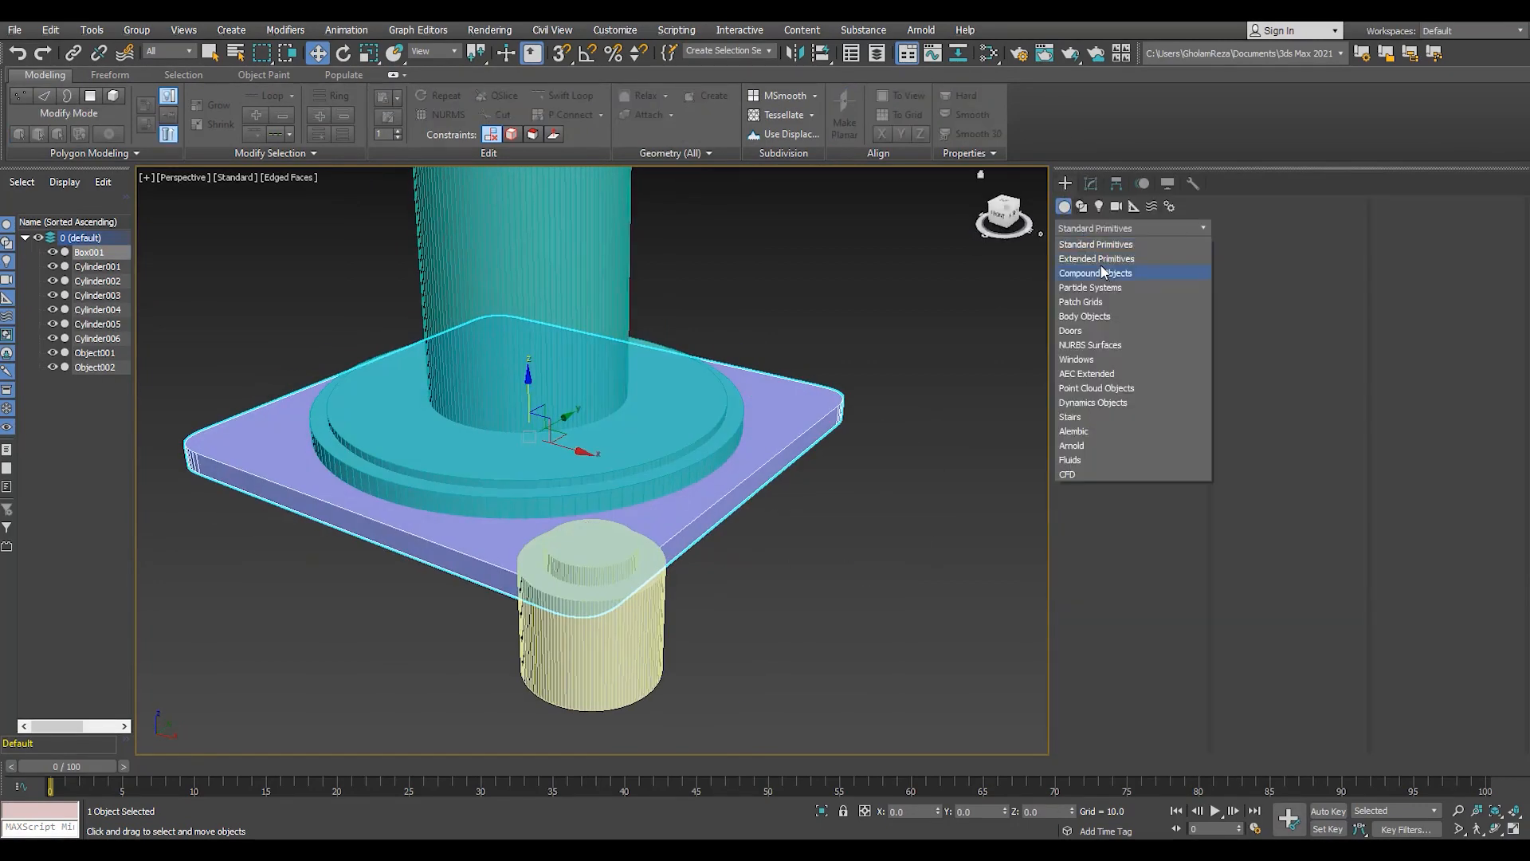
click(1116, 268)
click(1160, 346)
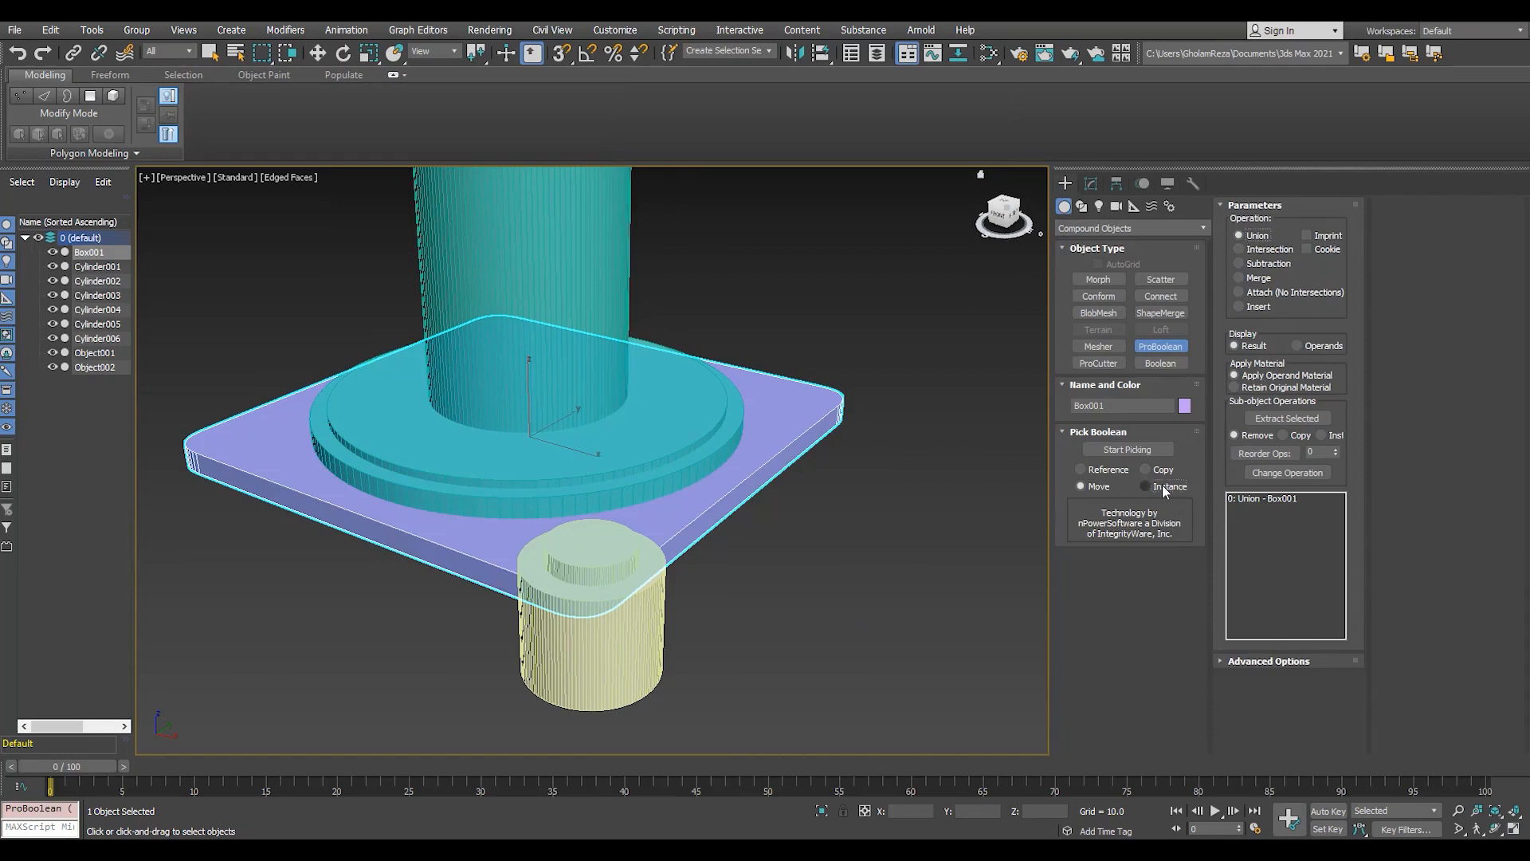
click(1161, 484)
click(1275, 661)
click(1126, 449)
click(654, 646)
right_click(654, 645)
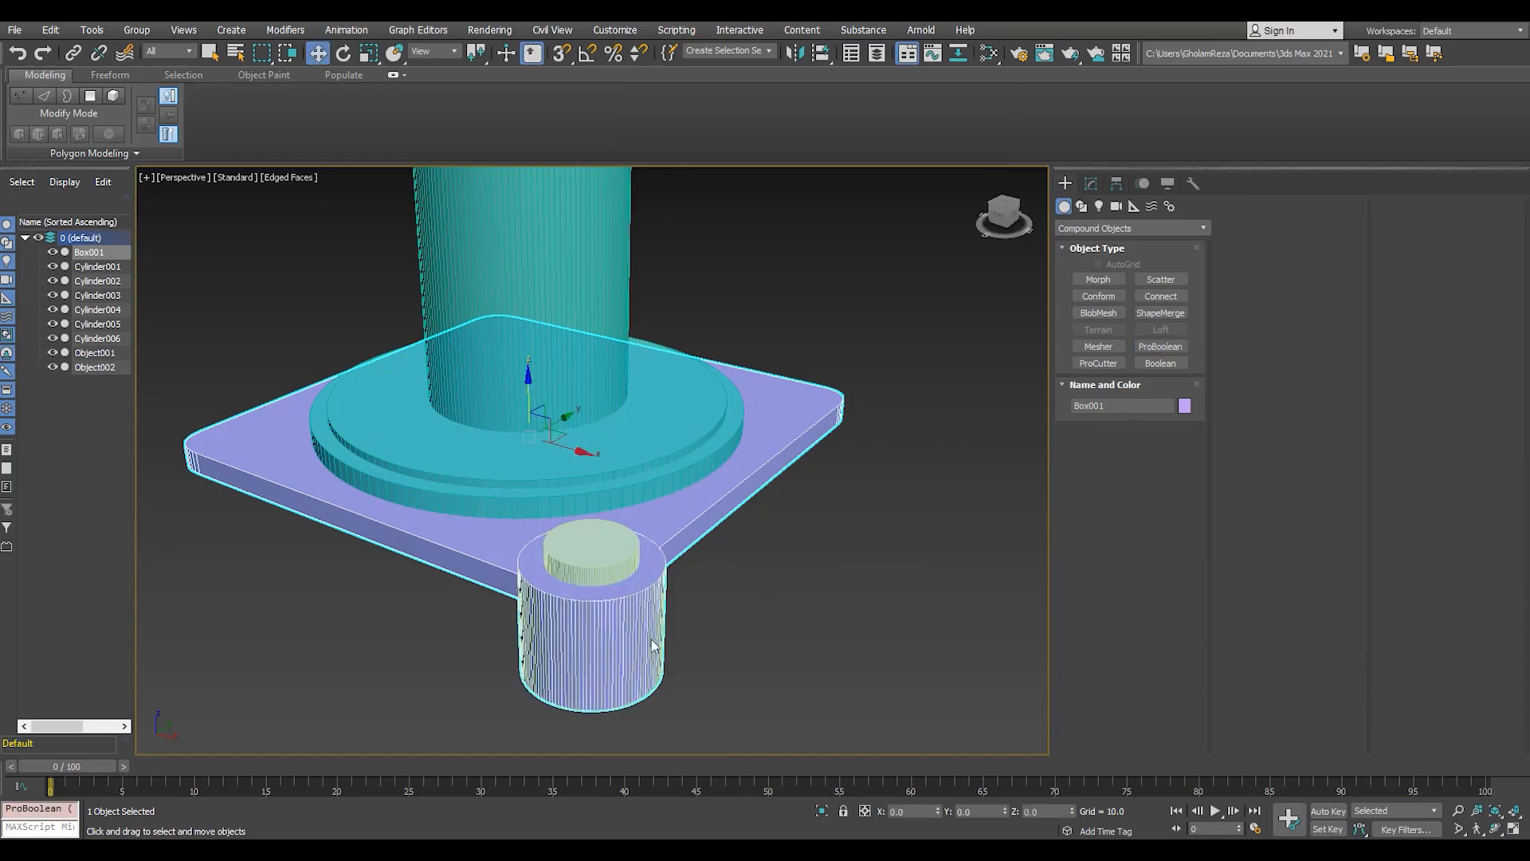
- Add an Edit Poly modifier to Cylinder001, auto-smooth all its polygons at 45 and hide the cylinder
click(98, 267)
middle_drag(544, 681, 553, 659)
click(1090, 183)
click(1176, 367)
key(4)
key(ctrl+a)
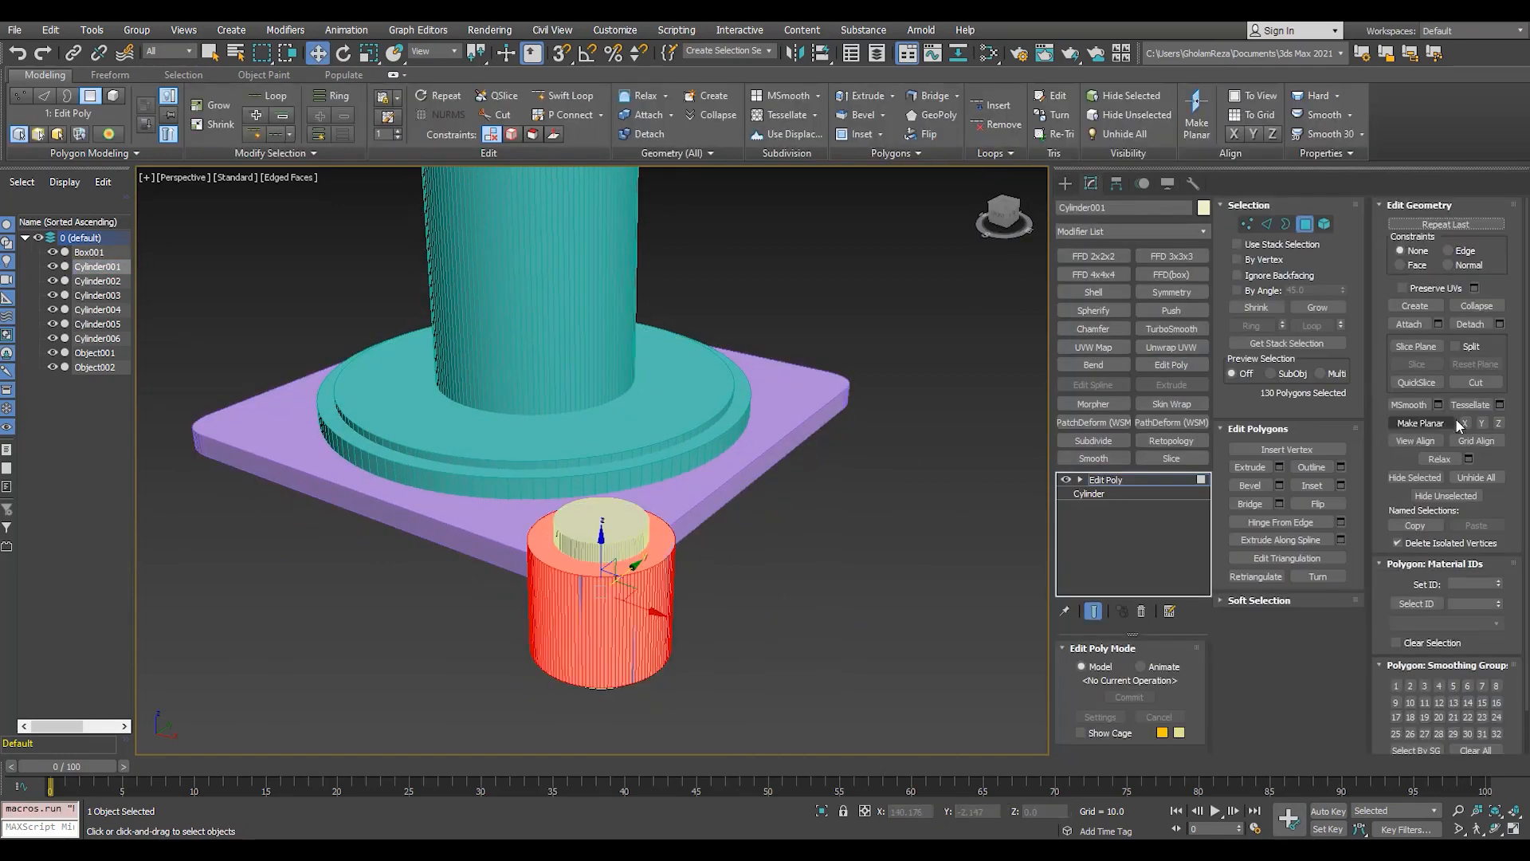
scroll(1434, 557, down, 2)
click(1418, 721)
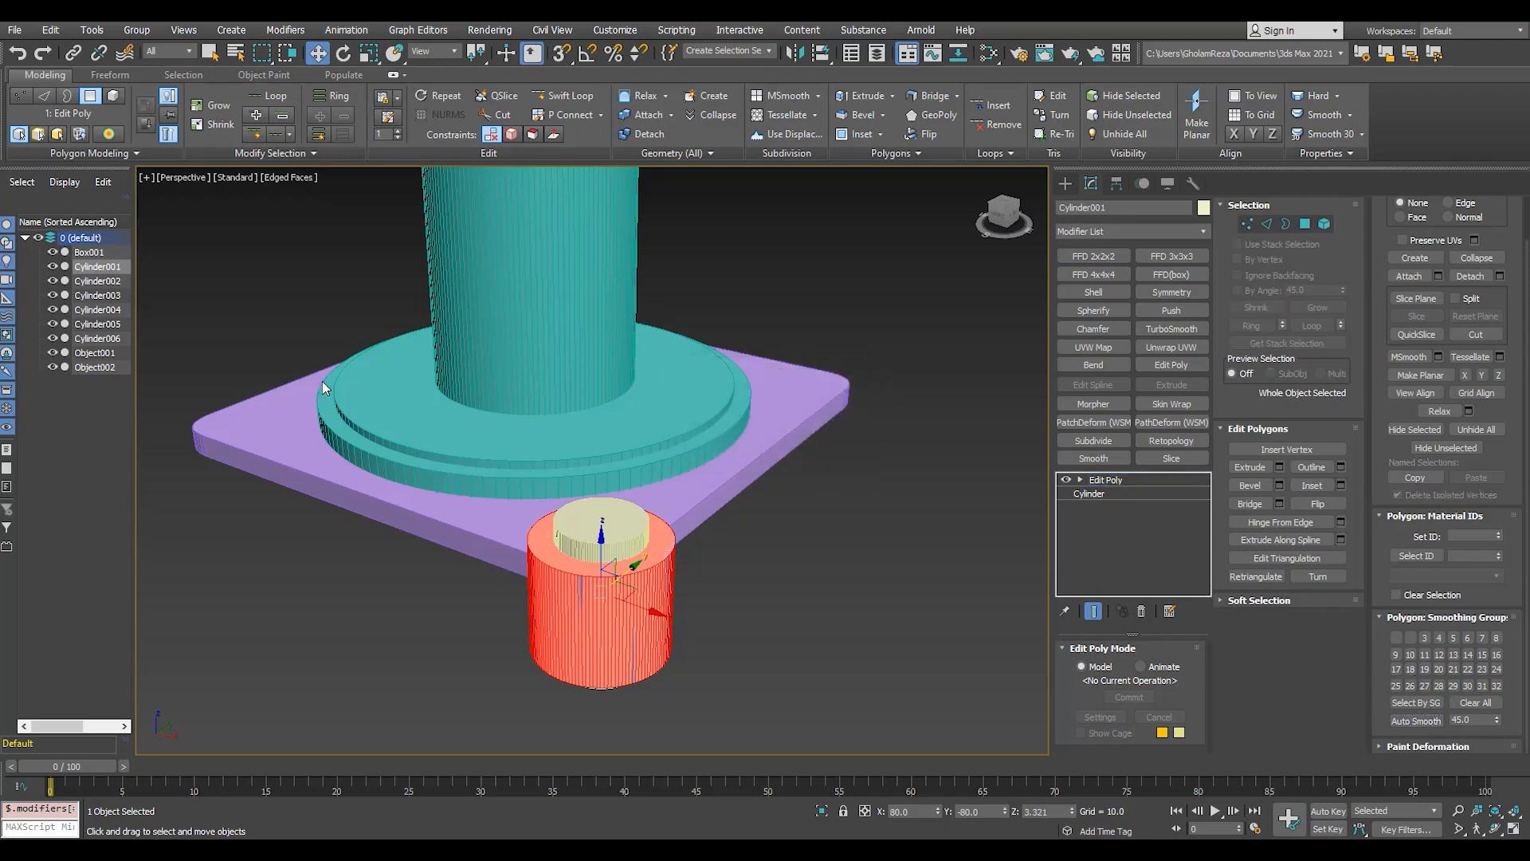
click(53, 266)
- Add an Edit Poly modifier to the inner corner-post cylinder and select all its polygons for smoothing
click(649, 590)
click(597, 518)
click(1170, 365)
key(4)
key(ctrl+a)
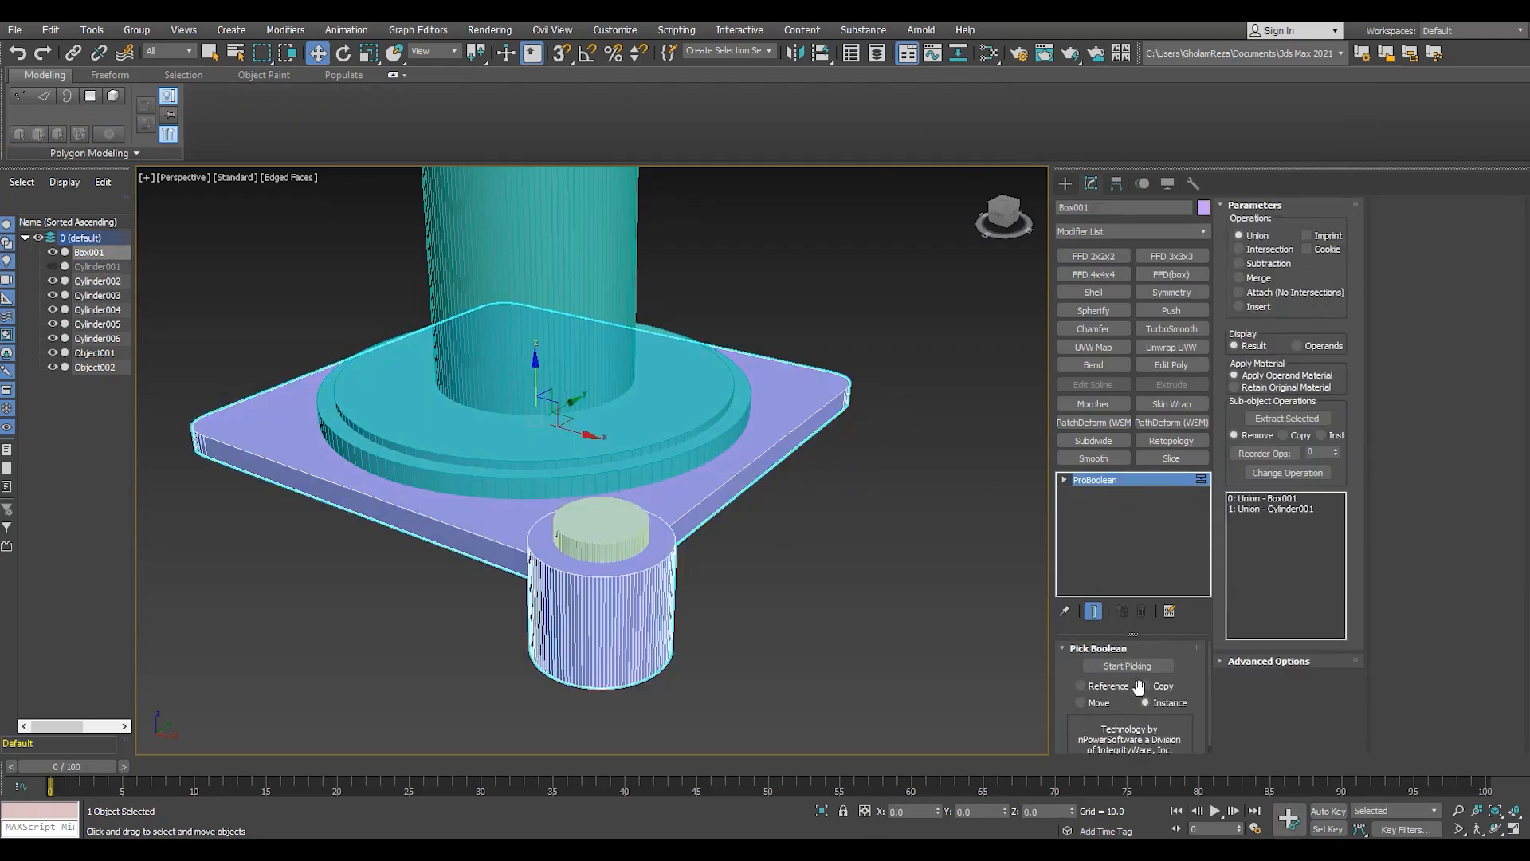
- Subtract the inner cylinder from the corner post with the slab's ProBoolean and hide the source cylinder
click(1238, 263)
click(1127, 665)
click(601, 606)
alt+middle_drag(601, 606, 615, 563)
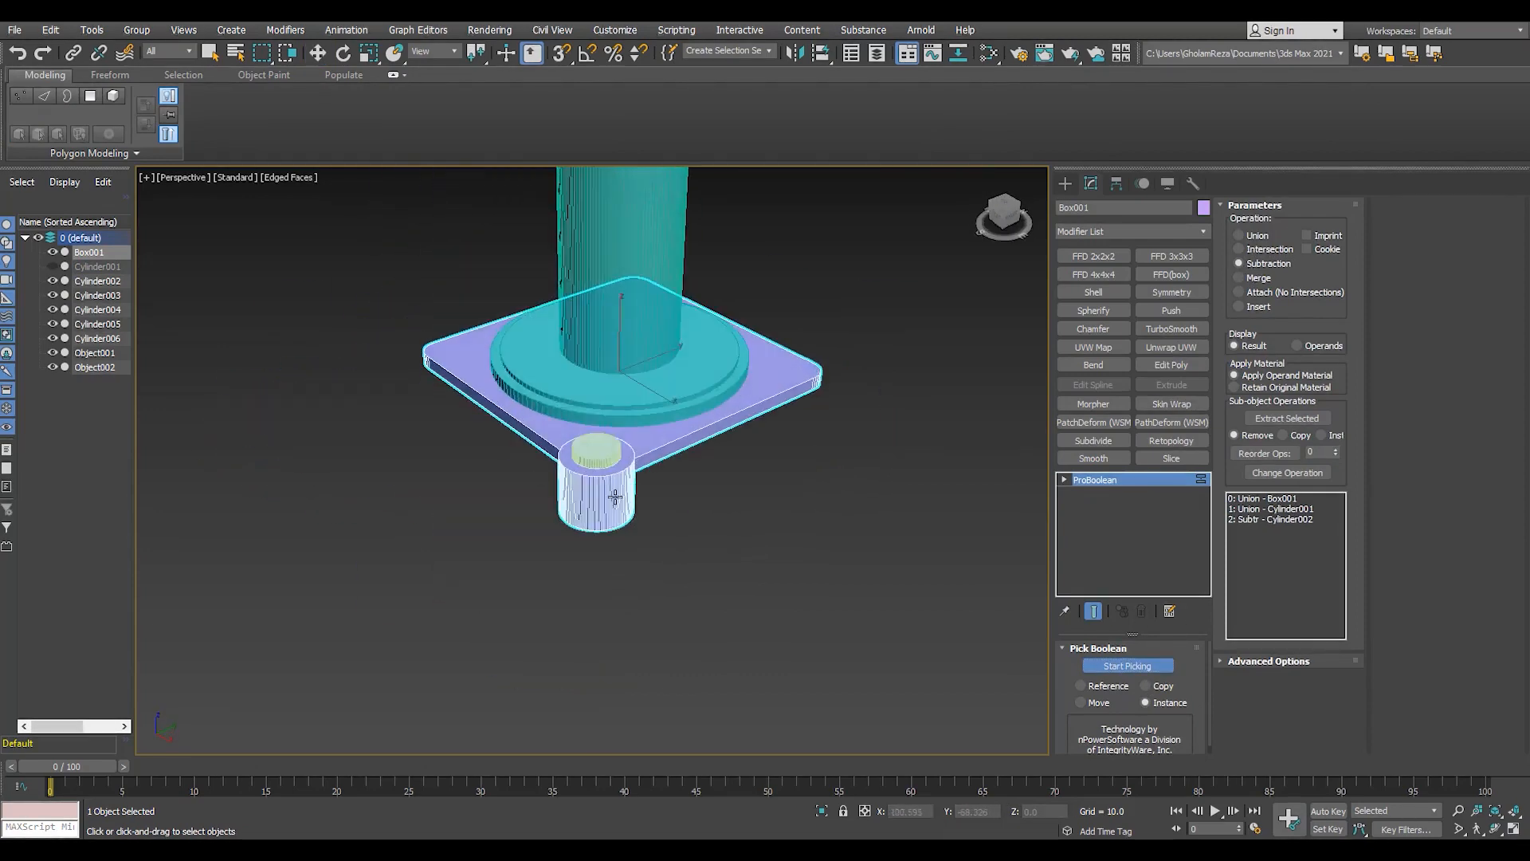
scroll(819, 546, up, 5)
click(605, 638)
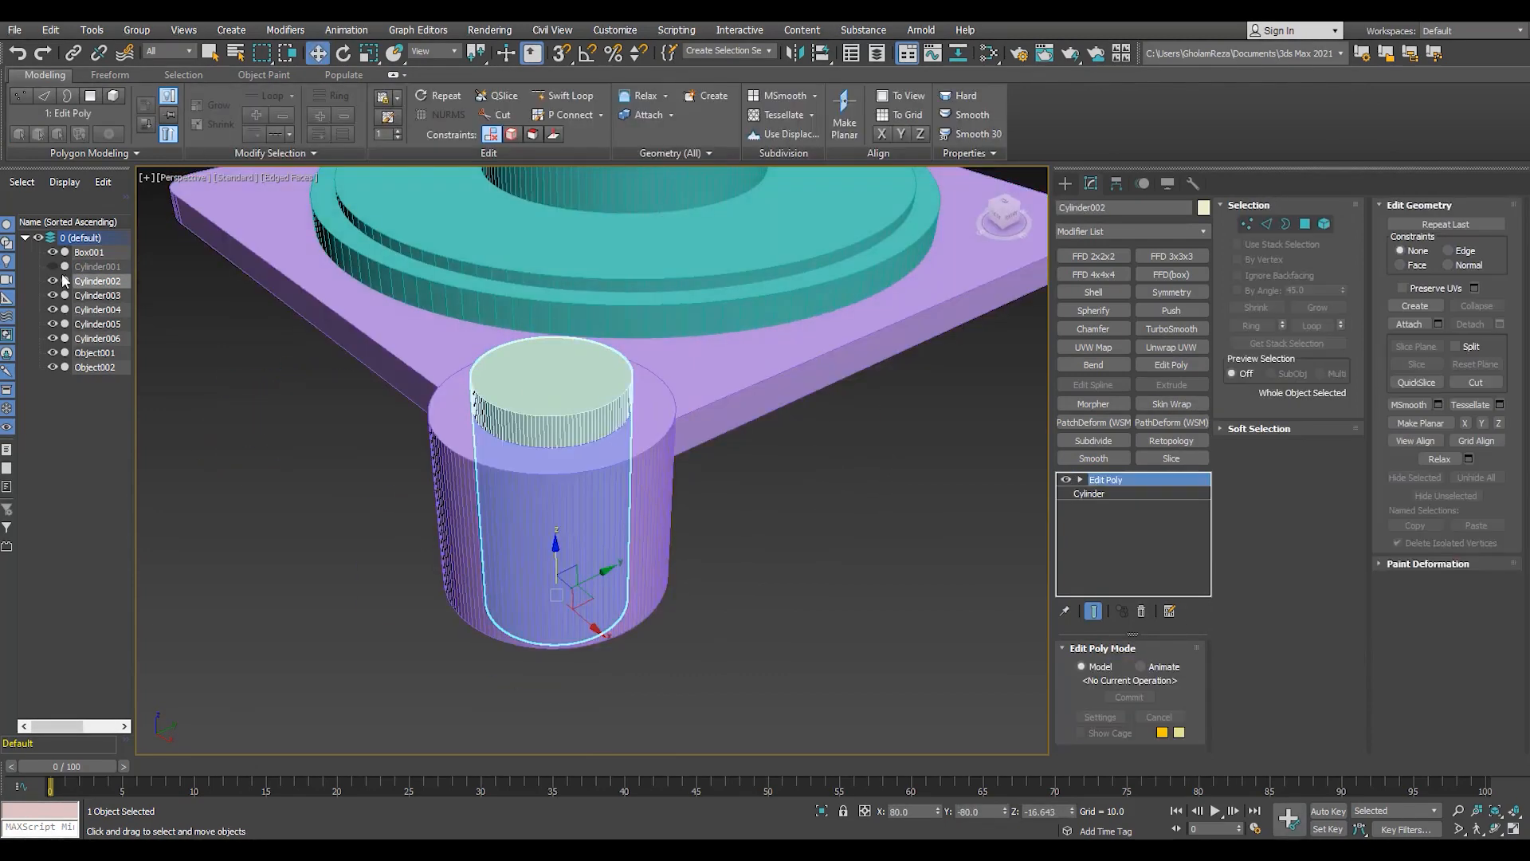
scroll(615, 441, down, 4)
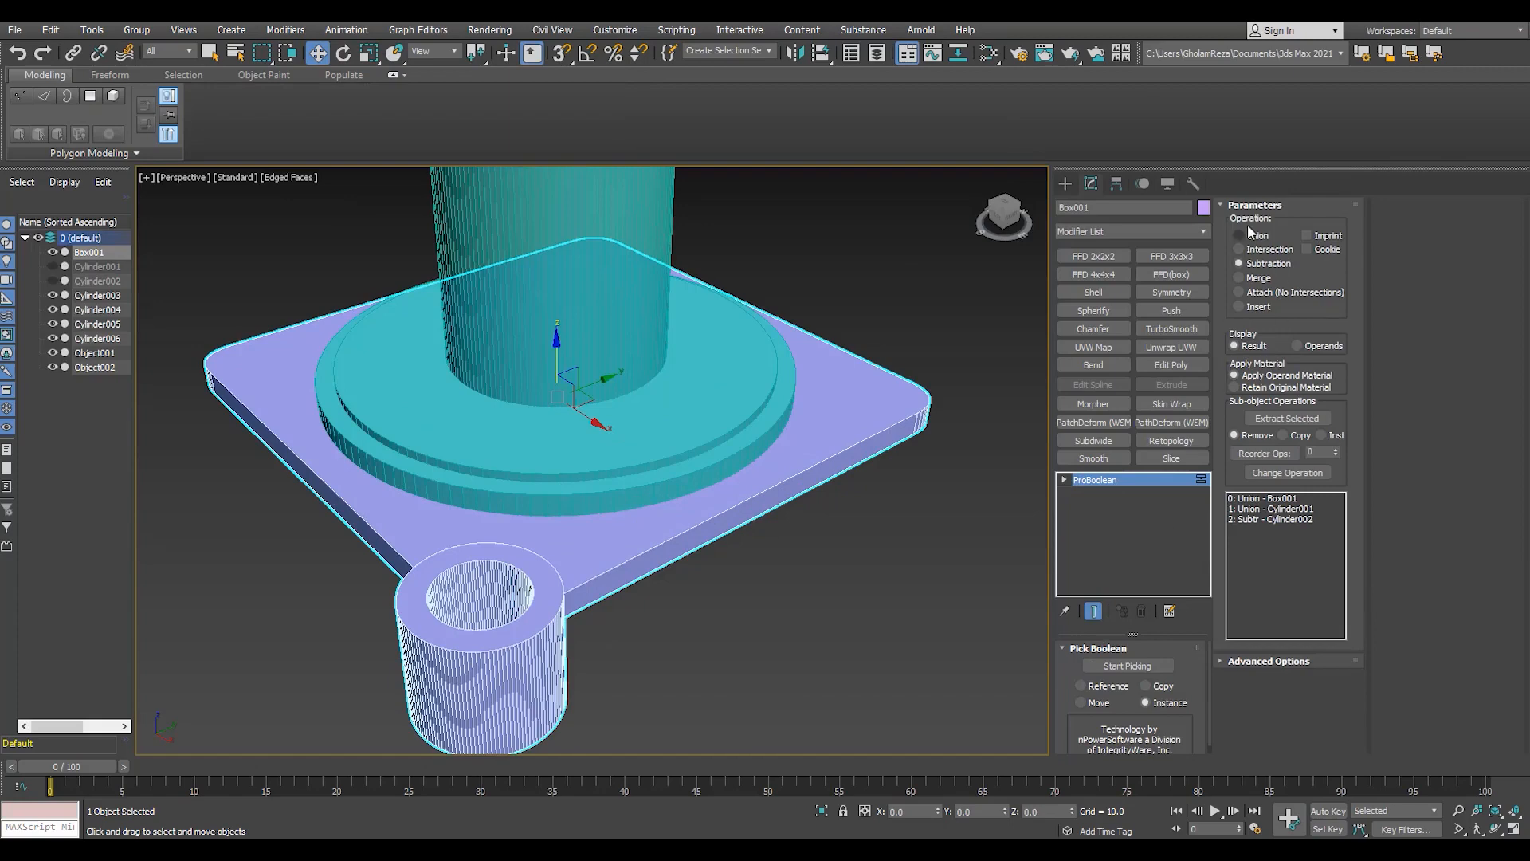
- Union the wide lower disc with the slab's ProBoolean and hide the source disc
click(1268, 661)
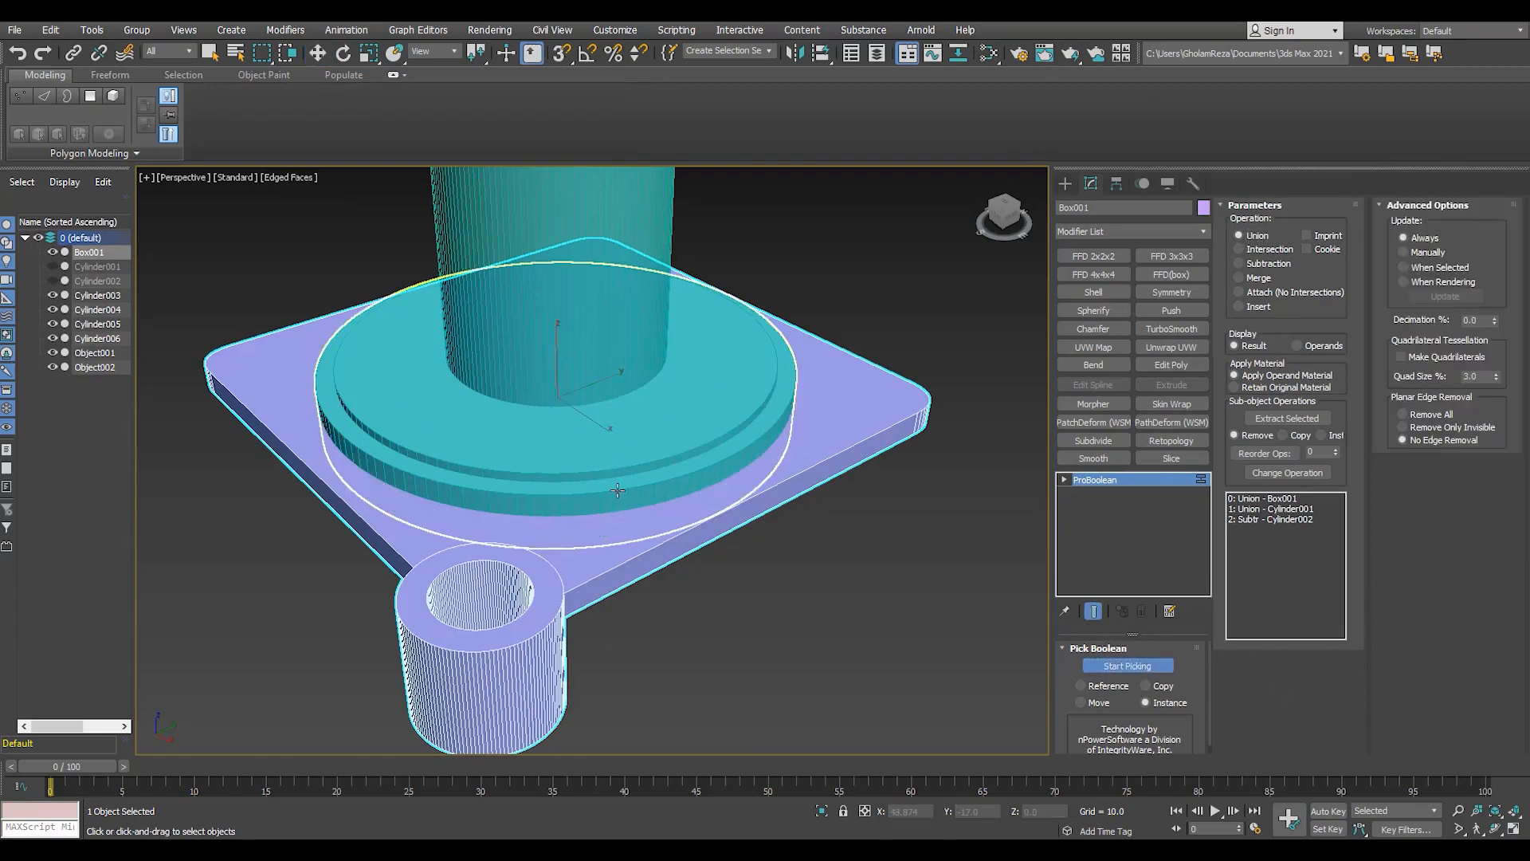
click(539, 481)
scroll(539, 481, up, 2)
right_click(666, 496)
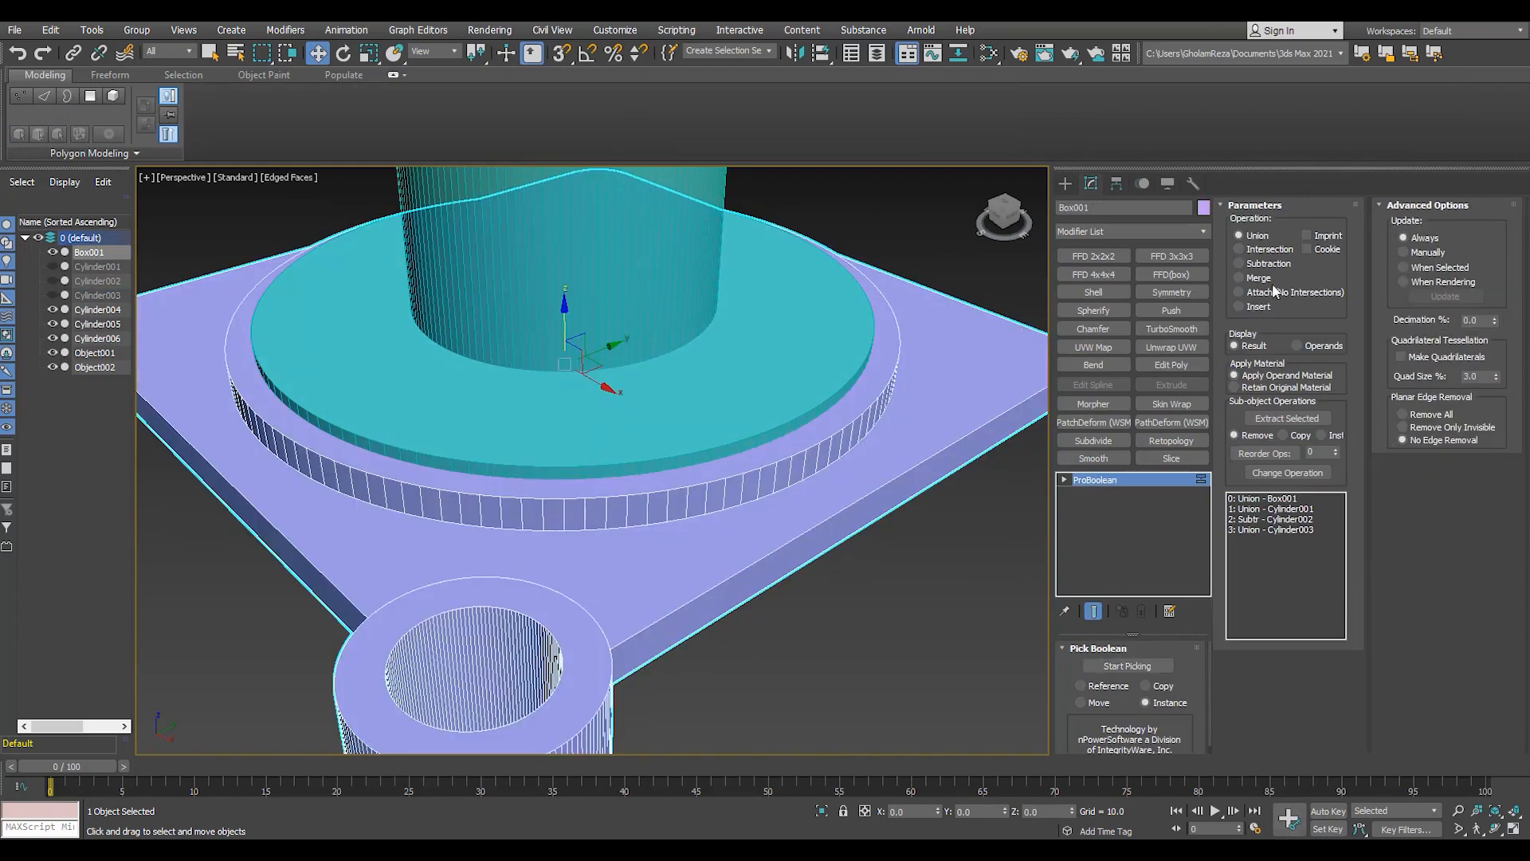
- Subtract the smaller upper disc from the slab body, auto-smooth the source disc at 45 and hide it
click(1239, 263)
click(1127, 666)
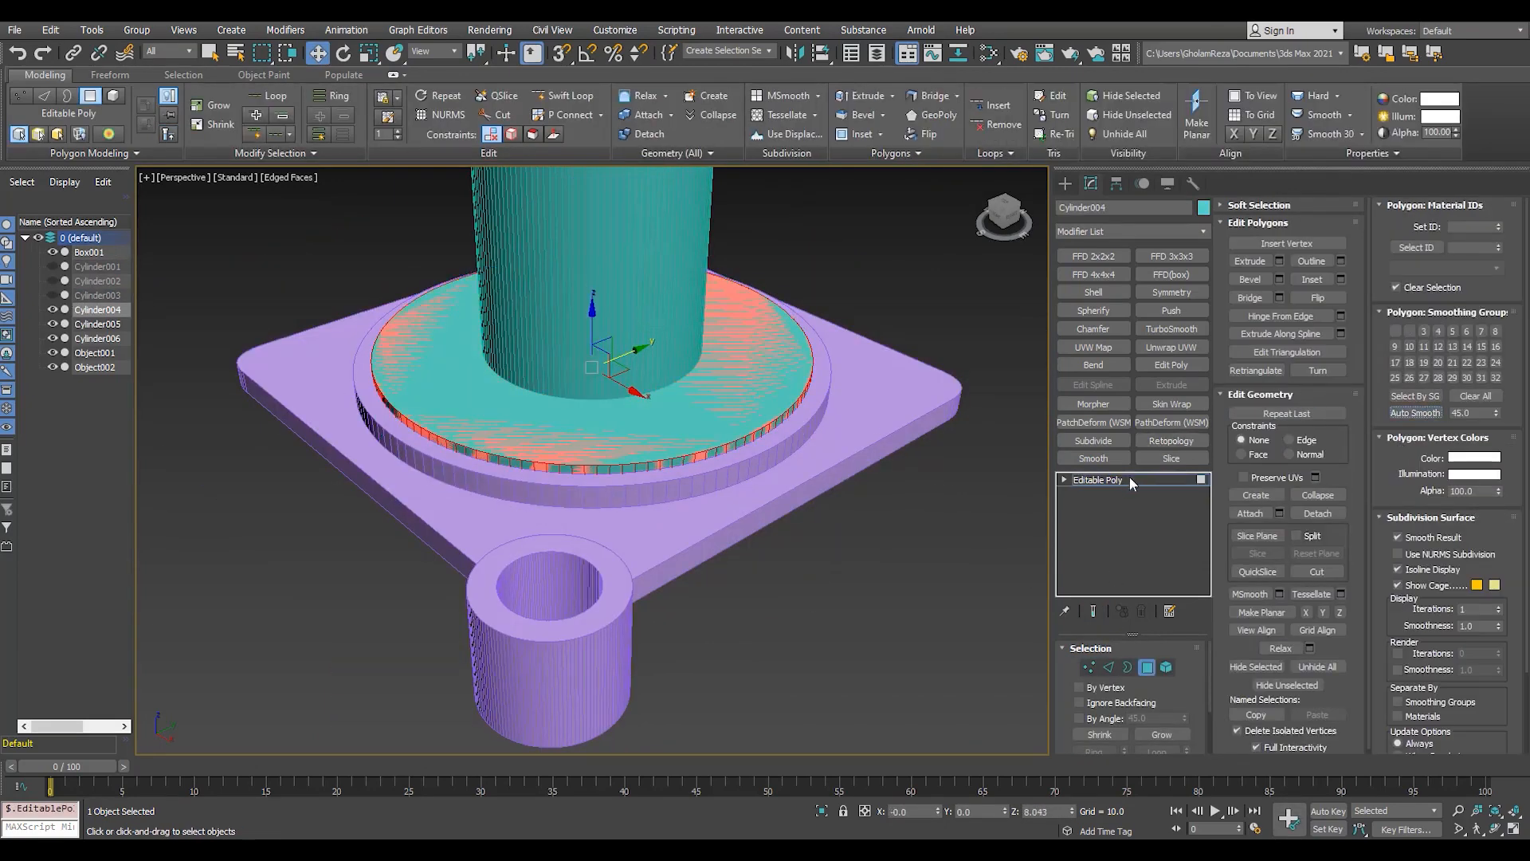
click(1131, 479)
click(51, 309)
scroll(738, 414, up, 3)
alt+middle_drag(733, 418, 776, 418)
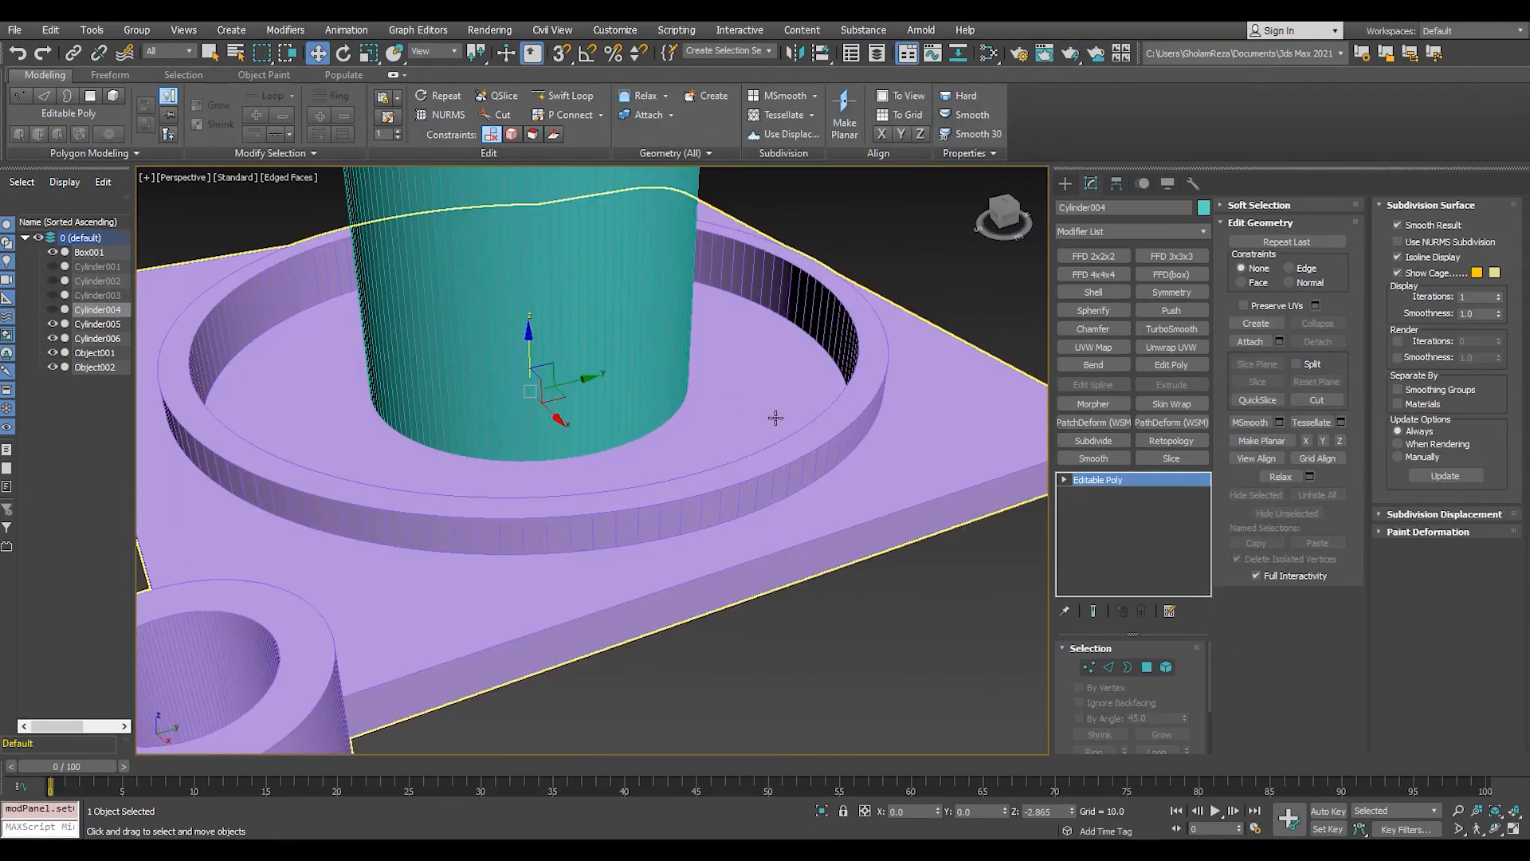
- Union the tall stepped shaft with the slab's ProBoolean
click(776, 417)
scroll(690, 597, down, 4)
alt+middle_drag(689, 598, 662, 542)
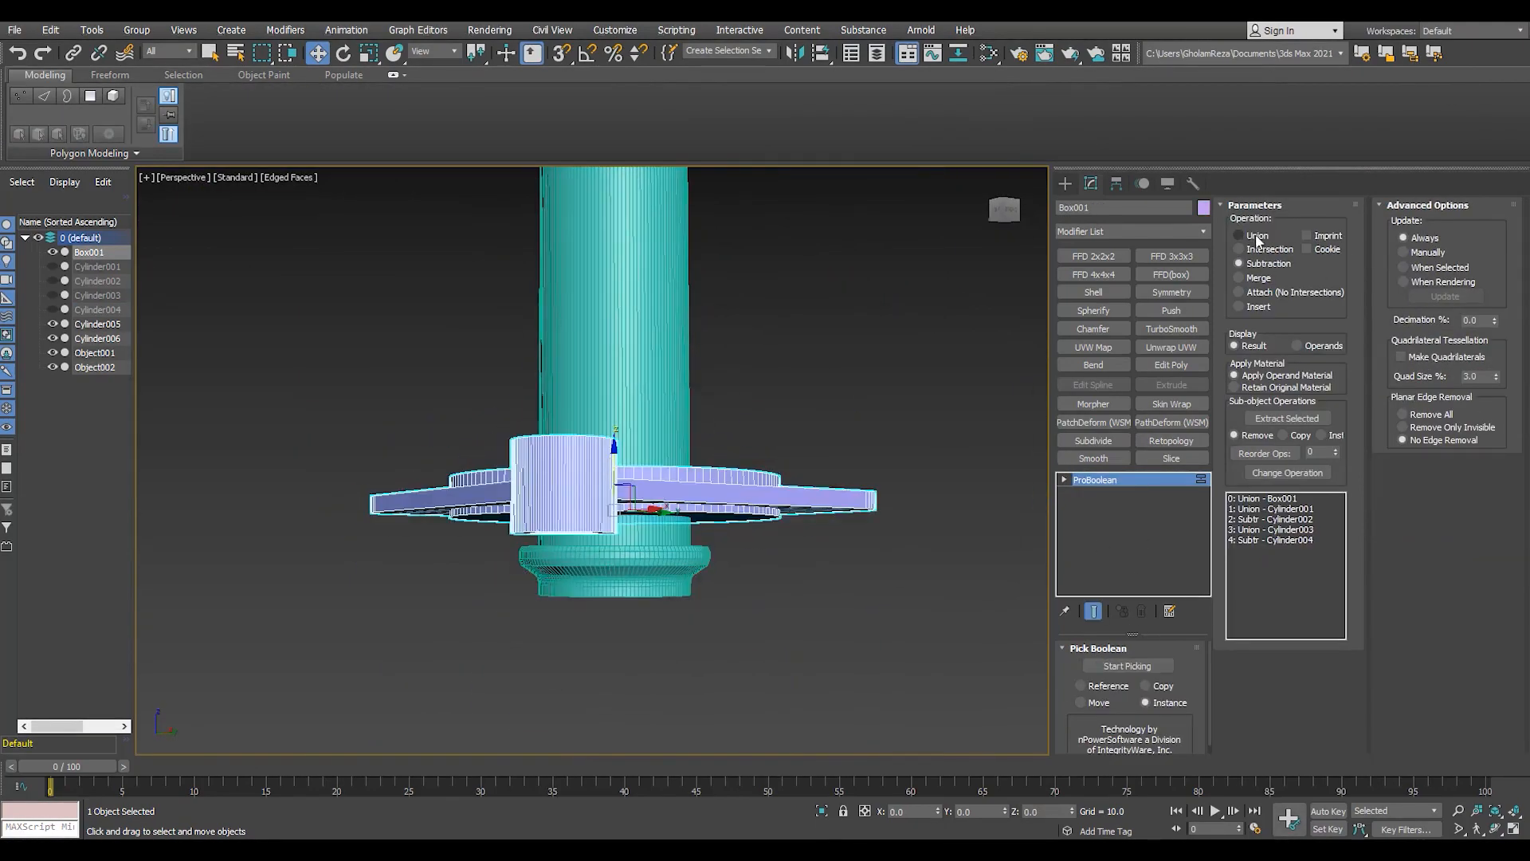
click(655, 378)
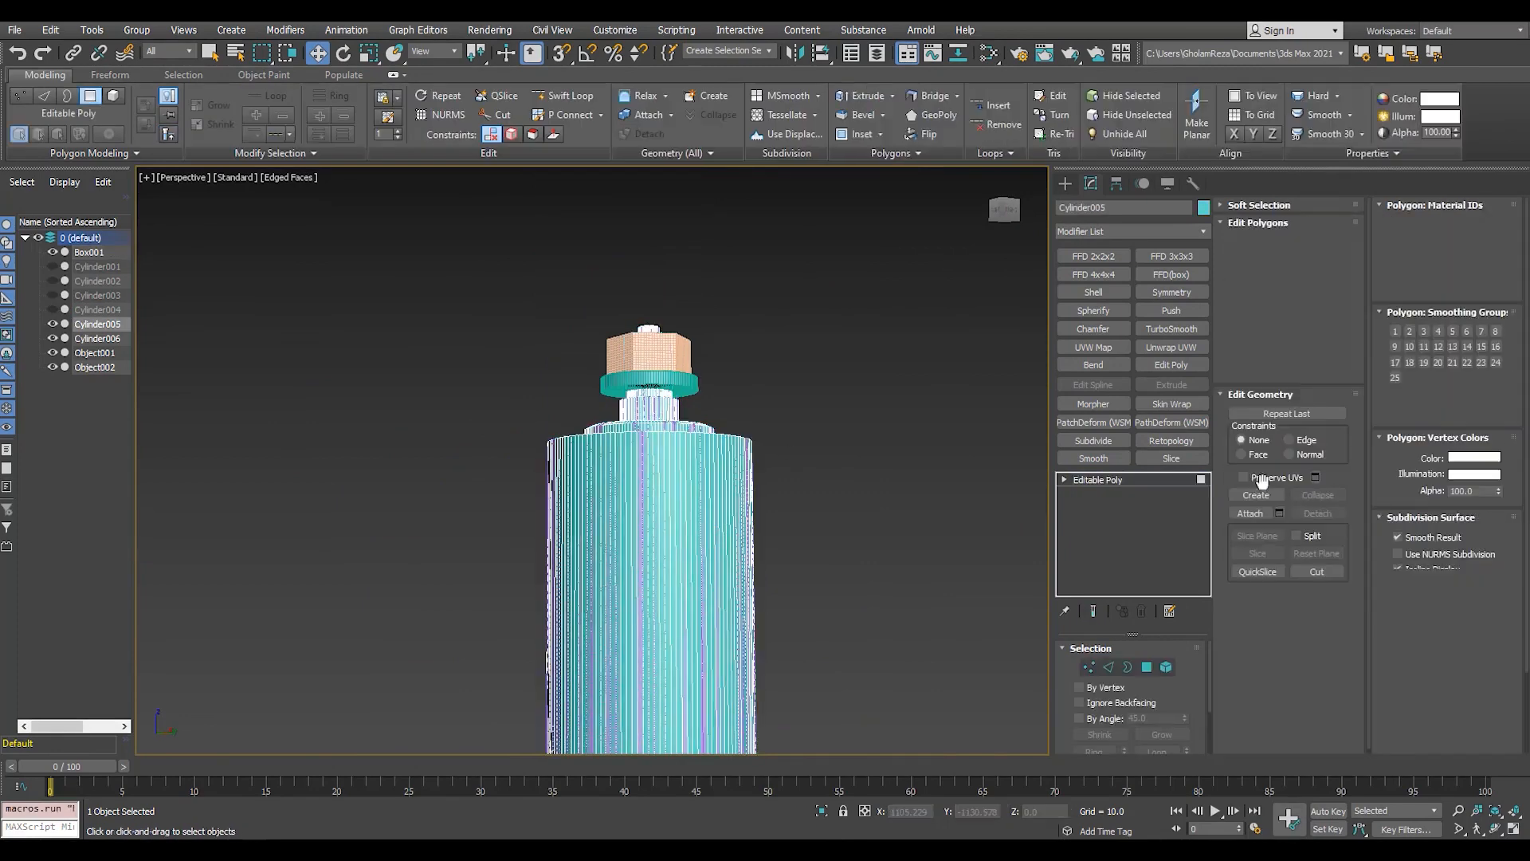
- Auto-smooth all polygons of the source stepped shaft and isolate it
key(ctrl+a)
alt+middle_drag(683, 444, 687, 440)
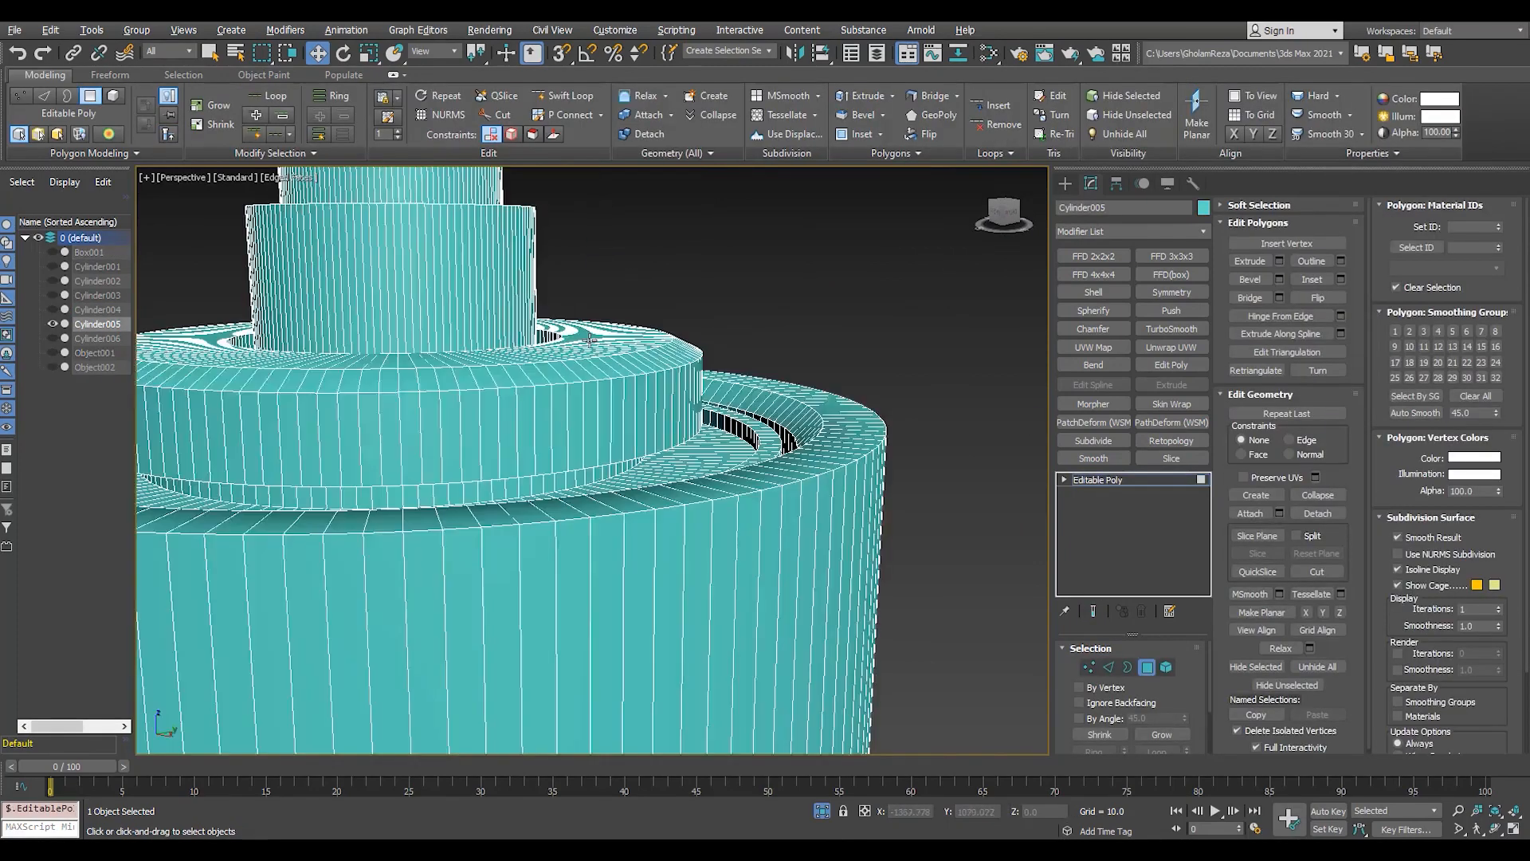
scroll(590, 341, down, 4)
scroll(745, 399, up, 6)
- Auto-smooth the bevel loop inside the shaft's top rim and the raised disc's upper bevel loop at 45
click(751, 379)
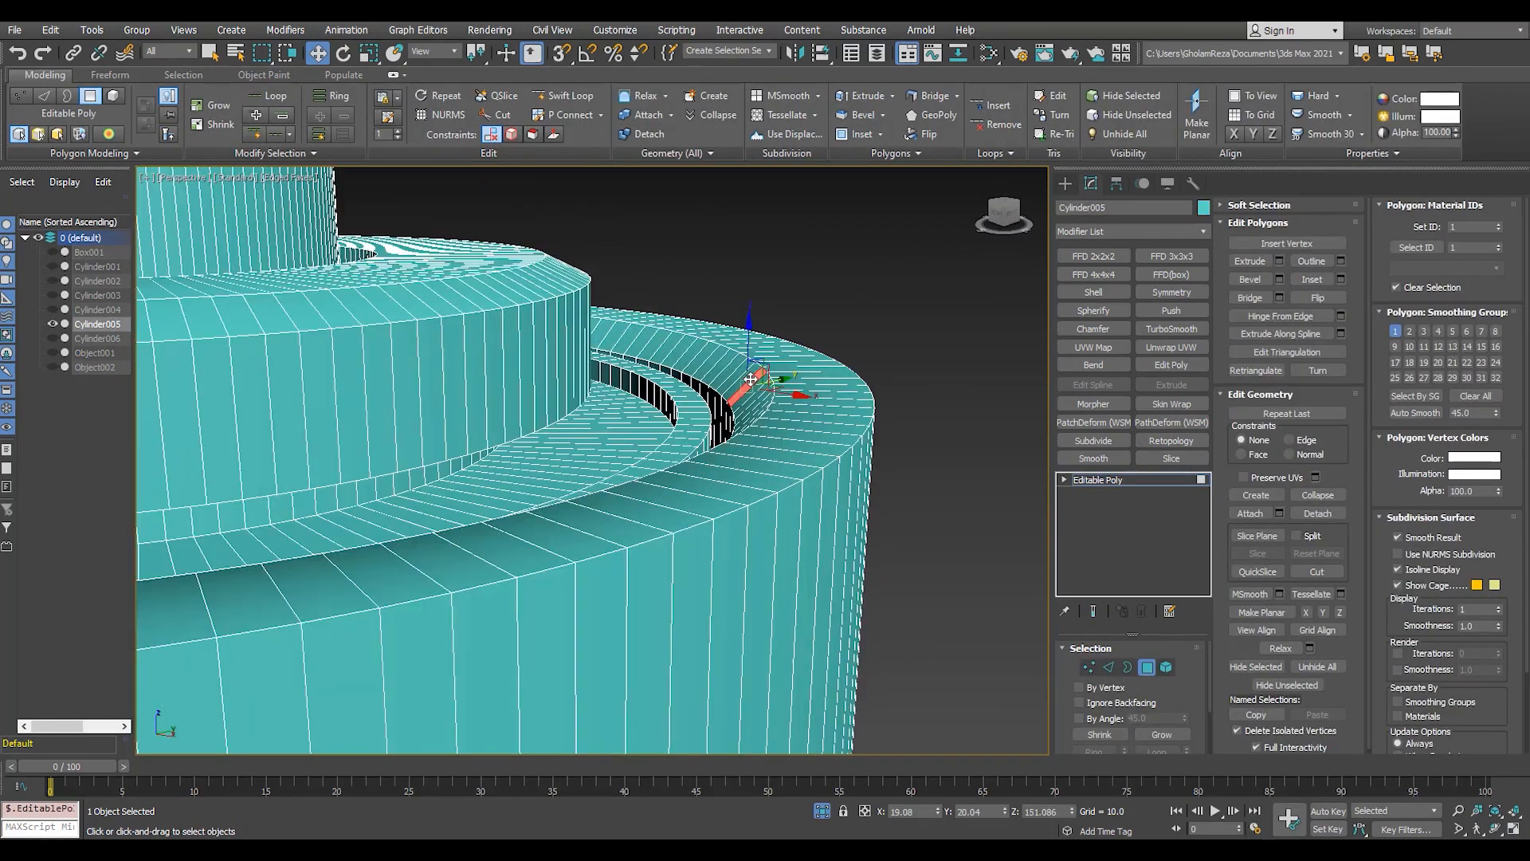
click(1394, 414)
click(785, 326)
scroll(638, 334, up, 3)
middle_drag(638, 335, 813, 478)
click(706, 437)
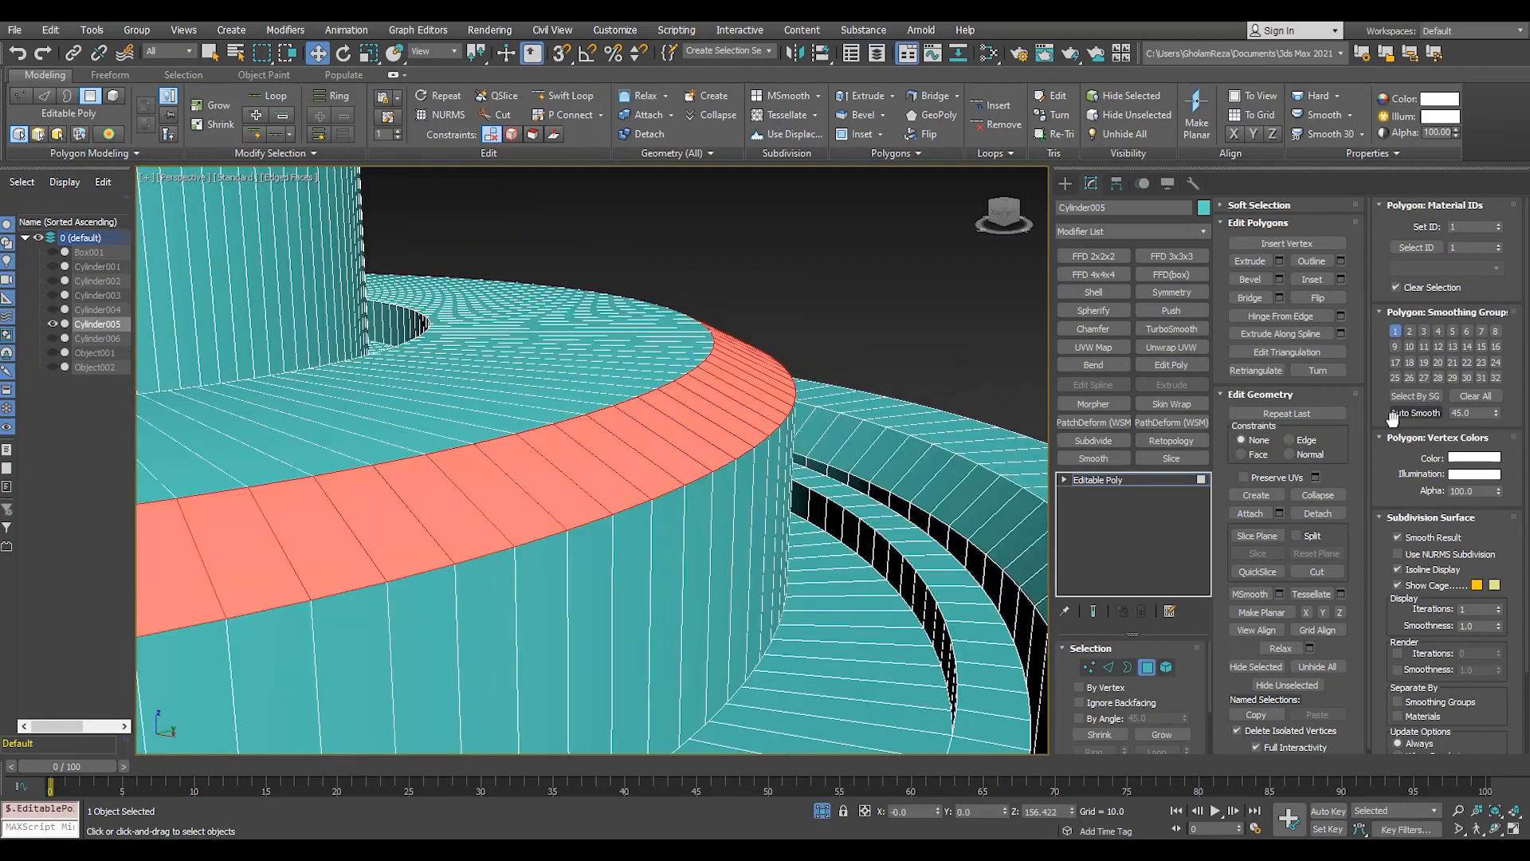
scroll(730, 252, down, 5)
key(F4)
middle_drag(767, 370, 857, 478)
scroll(766, 396, down, 5)
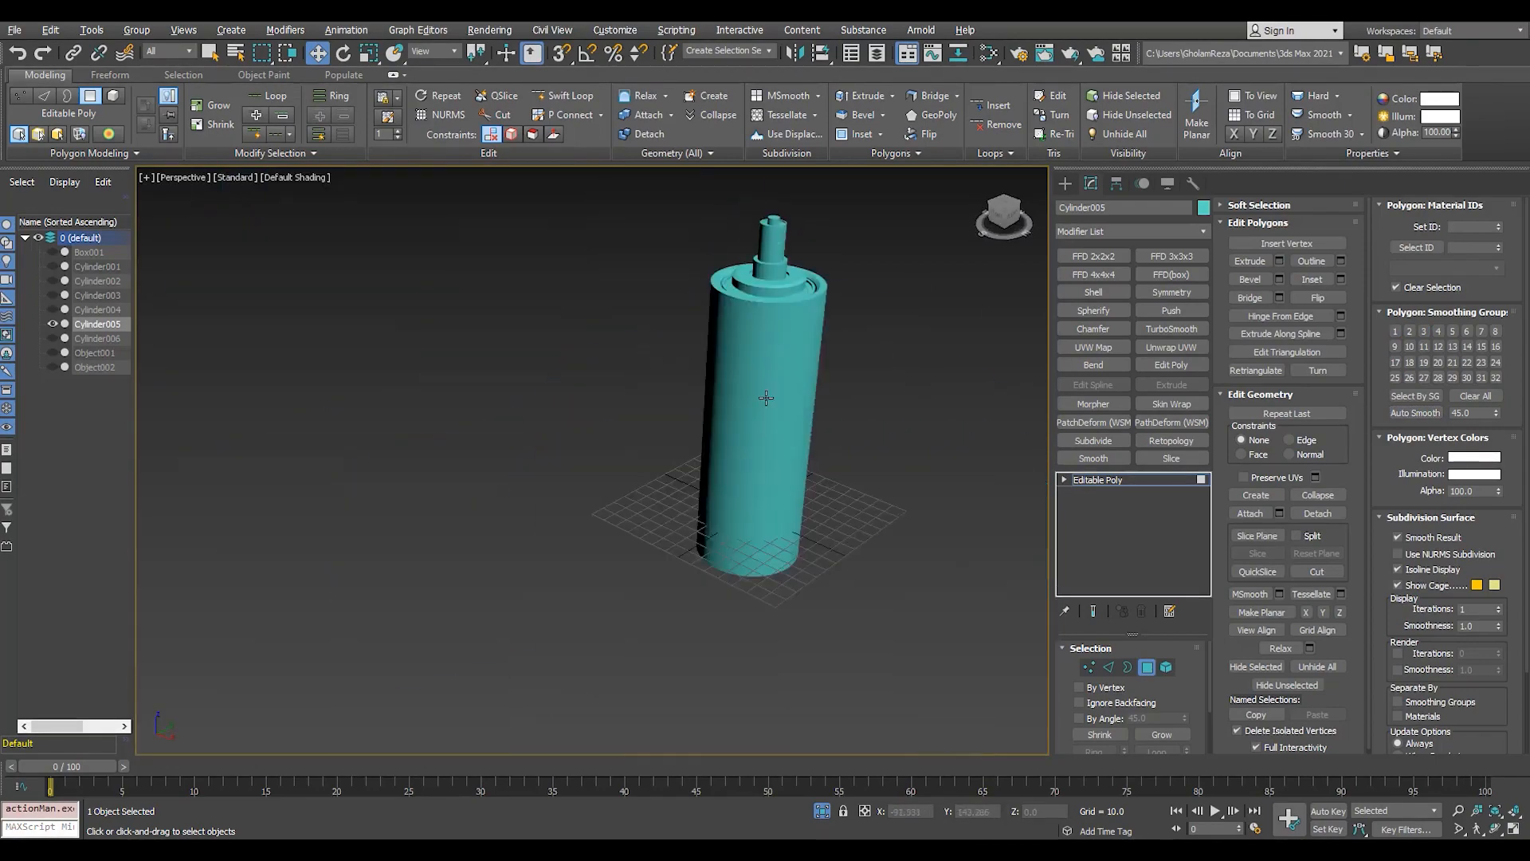
- End the shaft's isolation, hide the source shaft and select the combined slab body
alt+middle_drag(766, 396, 797, 263)
scroll(819, 487, up, 3)
key(F4)
key(4)
middle_drag(820, 488, 655, 575)
click(822, 811)
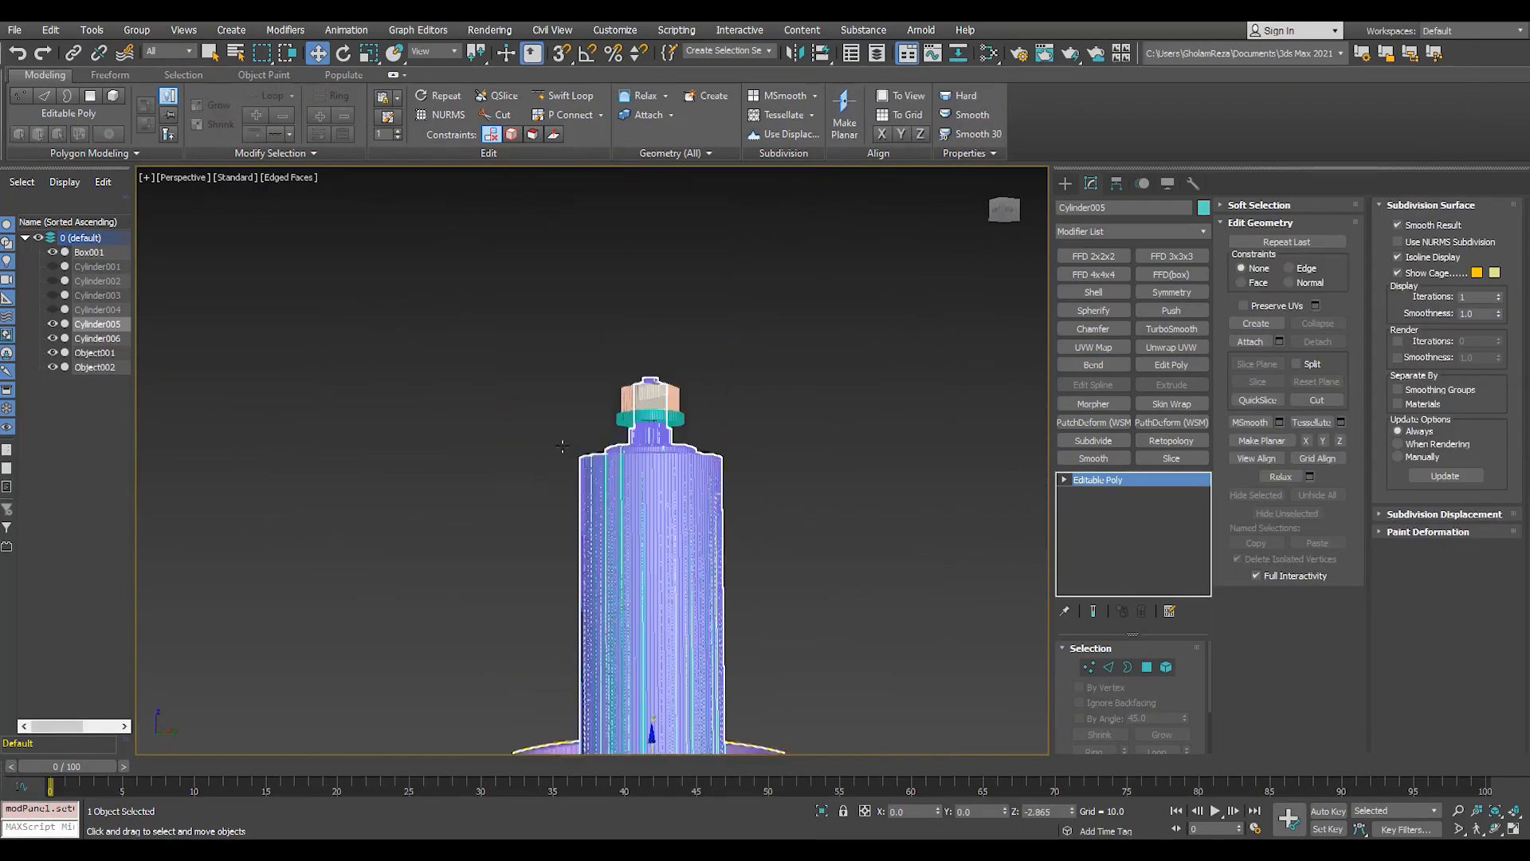
scroll(752, 578, down, 4)
middle_drag(752, 578, 717, 318)
alt+middle_drag(717, 318, 605, 458)
scroll(702, 351, up, 5)
click(710, 351)
- Examine the combined body's shading and wireframe around the base, shaft top, ring and hexagonal nut
key(F4)
scroll(674, 438, down, 6)
scroll(677, 447, up, 5)
key(F4)
scroll(778, 532, up, 6)
scroll(778, 533, down, 6)
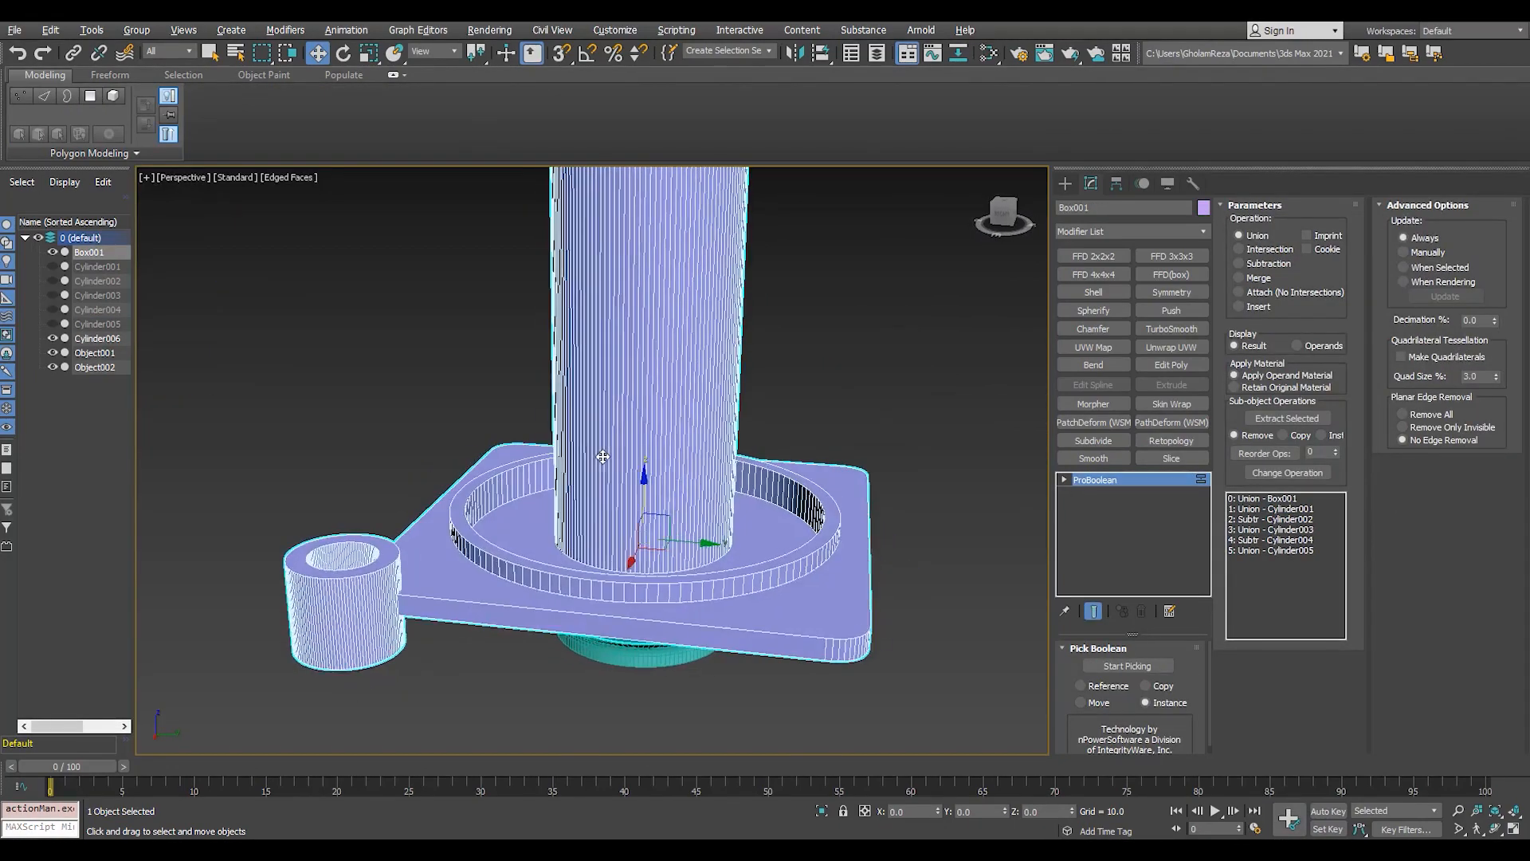
scroll(605, 457, down, 4)
scroll(630, 314, up, 8)
alt+middle_drag(630, 314, 701, 307)
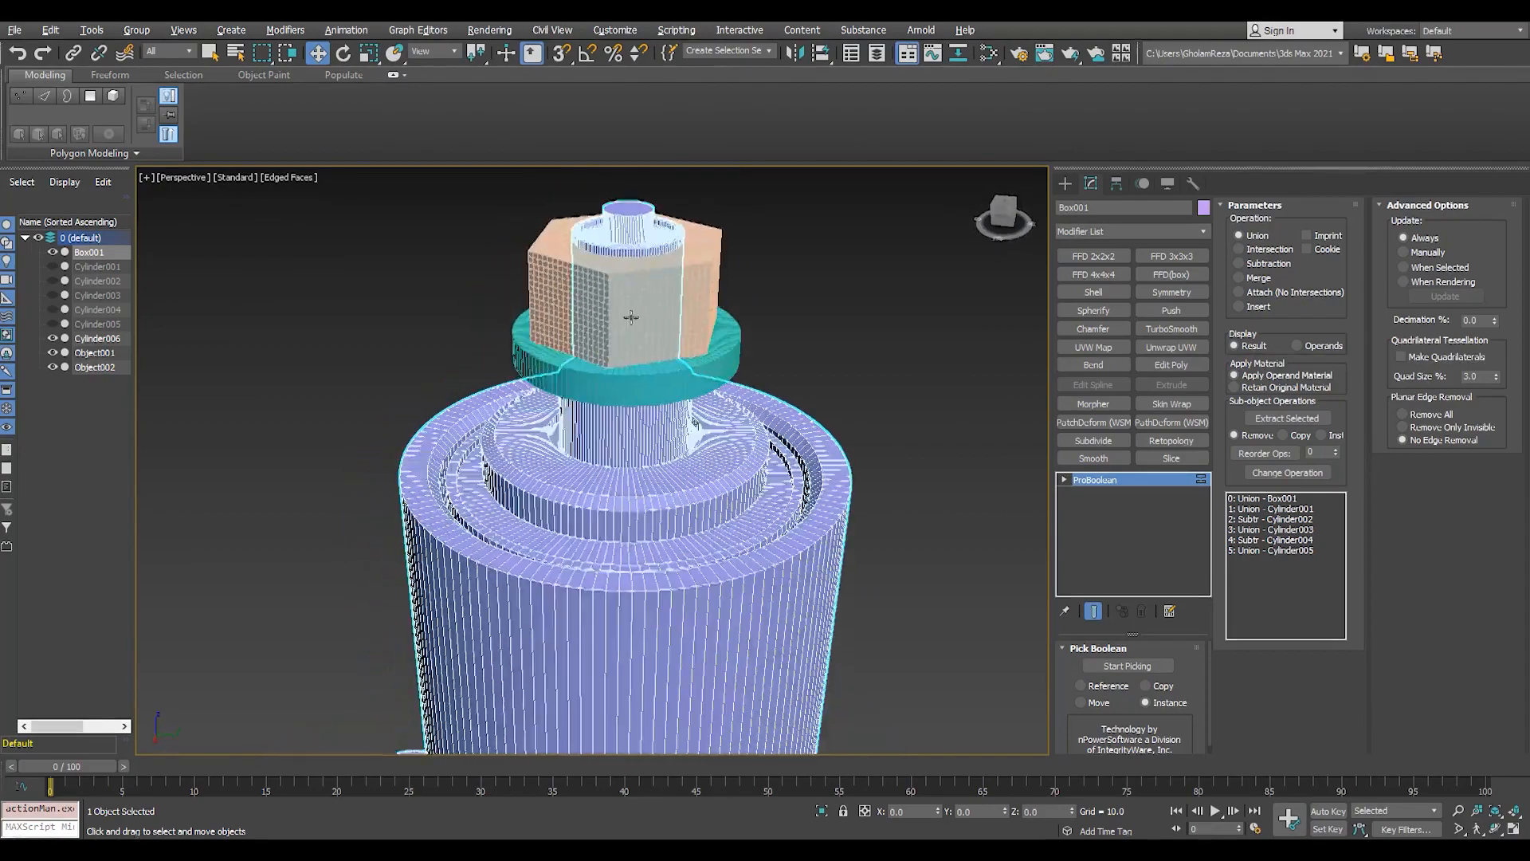
scroll(707, 305, up, 5)
scroll(707, 304, down, 6)
scroll(670, 518, up, 6)
alt+middle_drag(670, 518, 824, 585)
scroll(825, 585, up, 3)
middle_drag(677, 499, 687, 533)
scroll(763, 478, down, 6)
- Draw a box in the Left view above the slab, overlapping the shaft's side and reaching toward the corner post
key(alt+w)
middle_click(494, 359)
key(alt+w)
scroll(542, 367, down, 5)
middle_drag(558, 415, 580, 385)
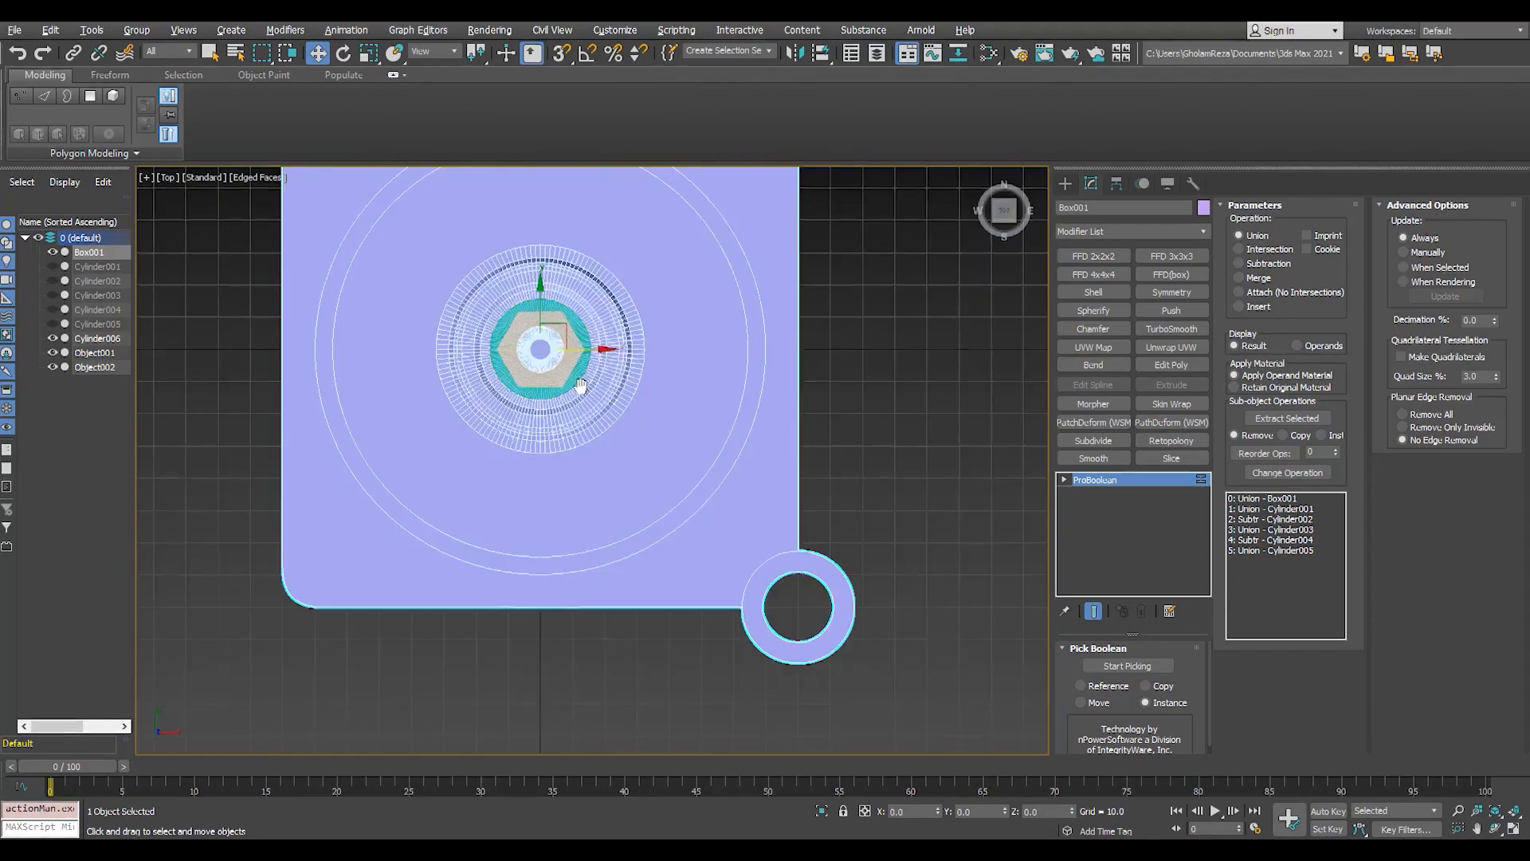
key(l)
key(F3)
click(1064, 183)
click(1098, 279)
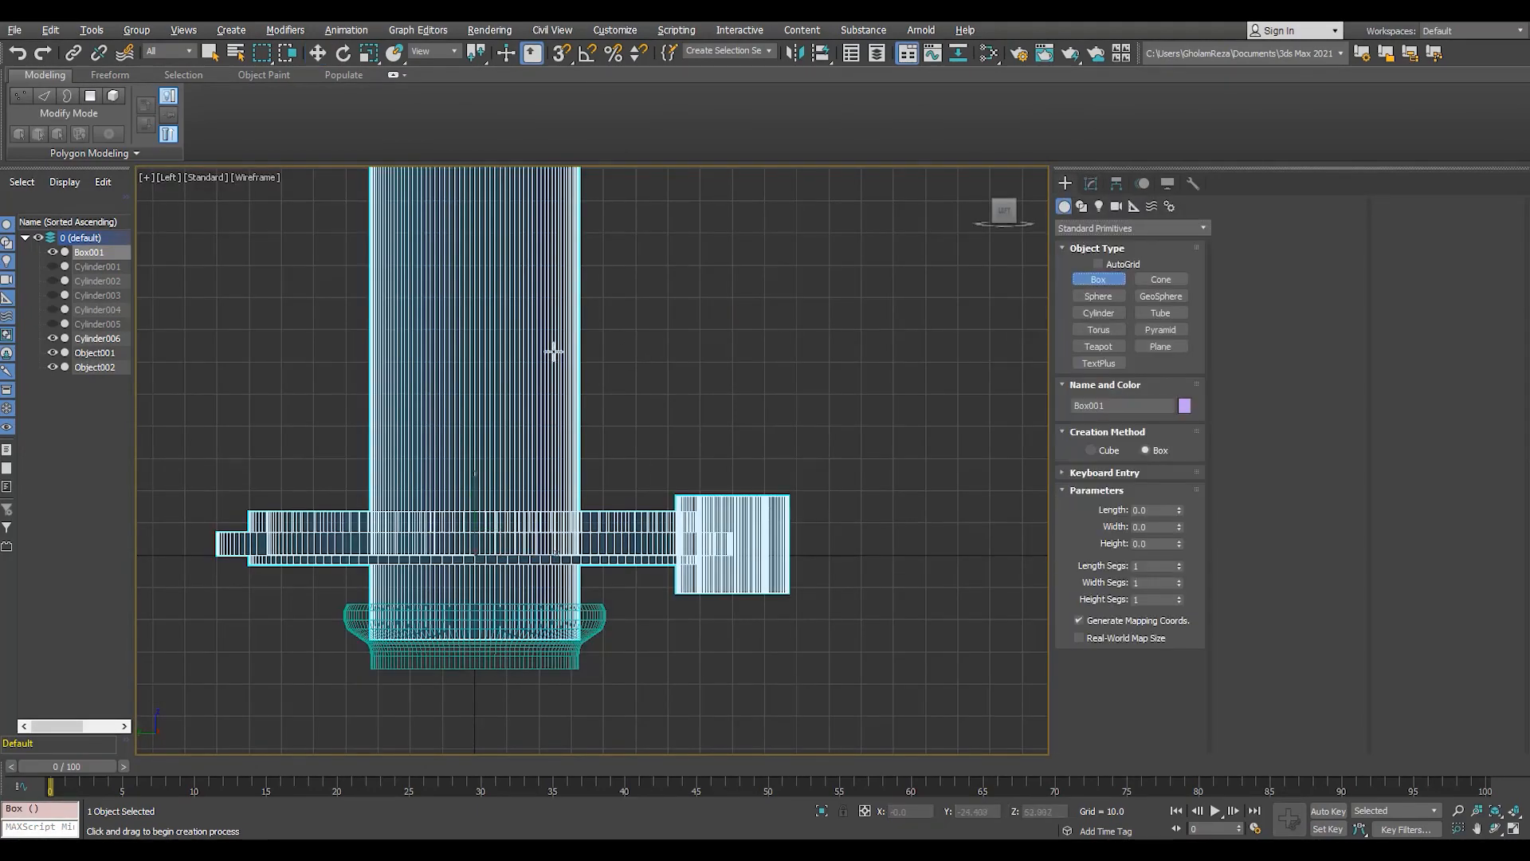
drag(554, 319, 695, 516)
click(690, 428)
right_click(673, 354)
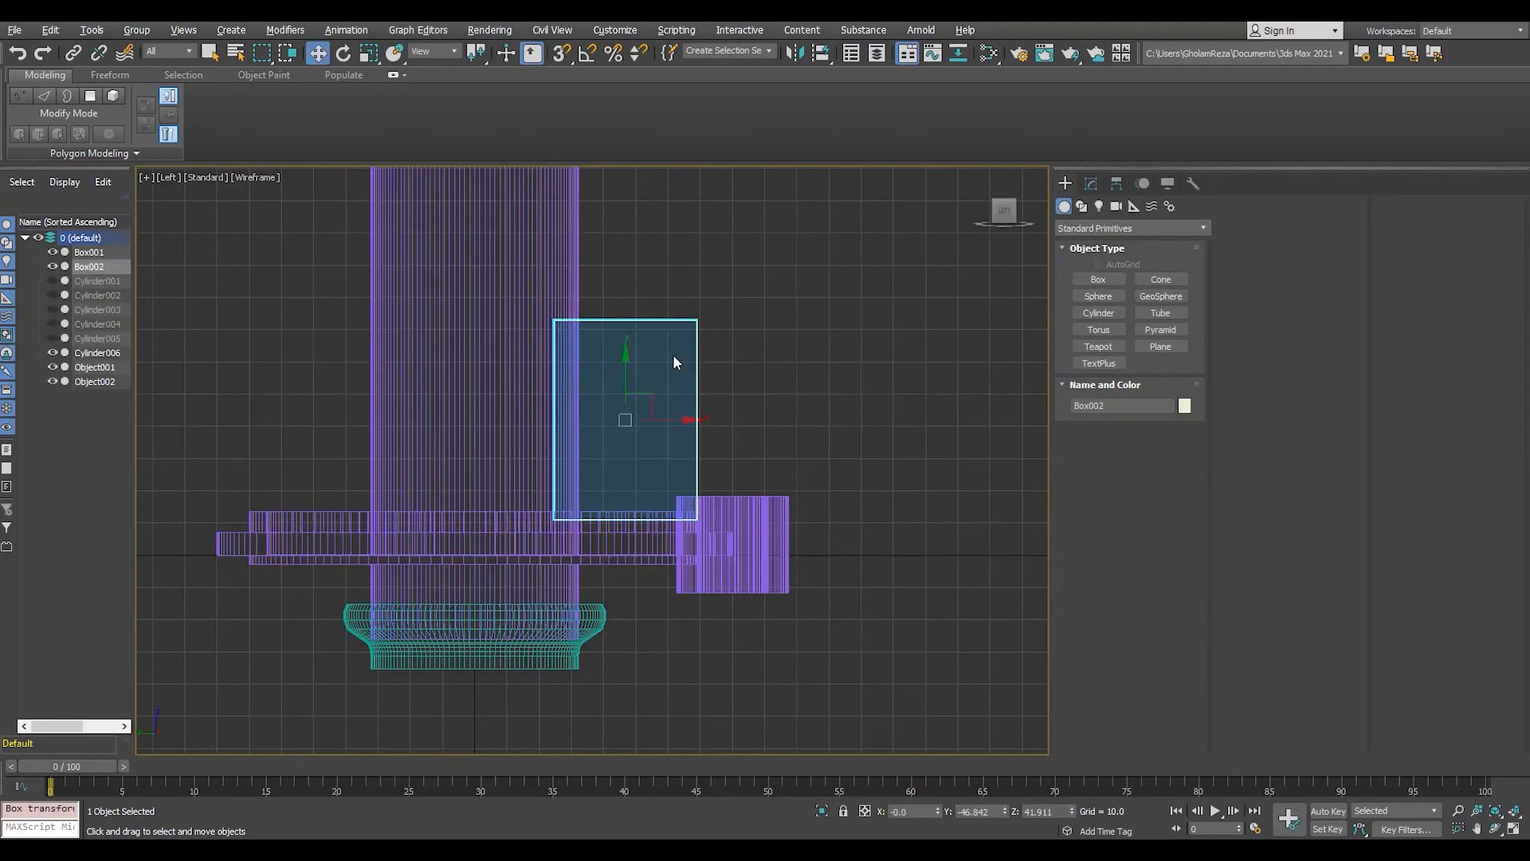
- Convert the new box to an editable poly and move one side's vertices in the Front view to narrow it into a thin plate
key(alt+w)
middle_click(677, 510)
key(alt+w)
alt+middle_drag(542, 498, 624, 477)
key(alt+w)
middle_click(624, 446)
key(alt+w)
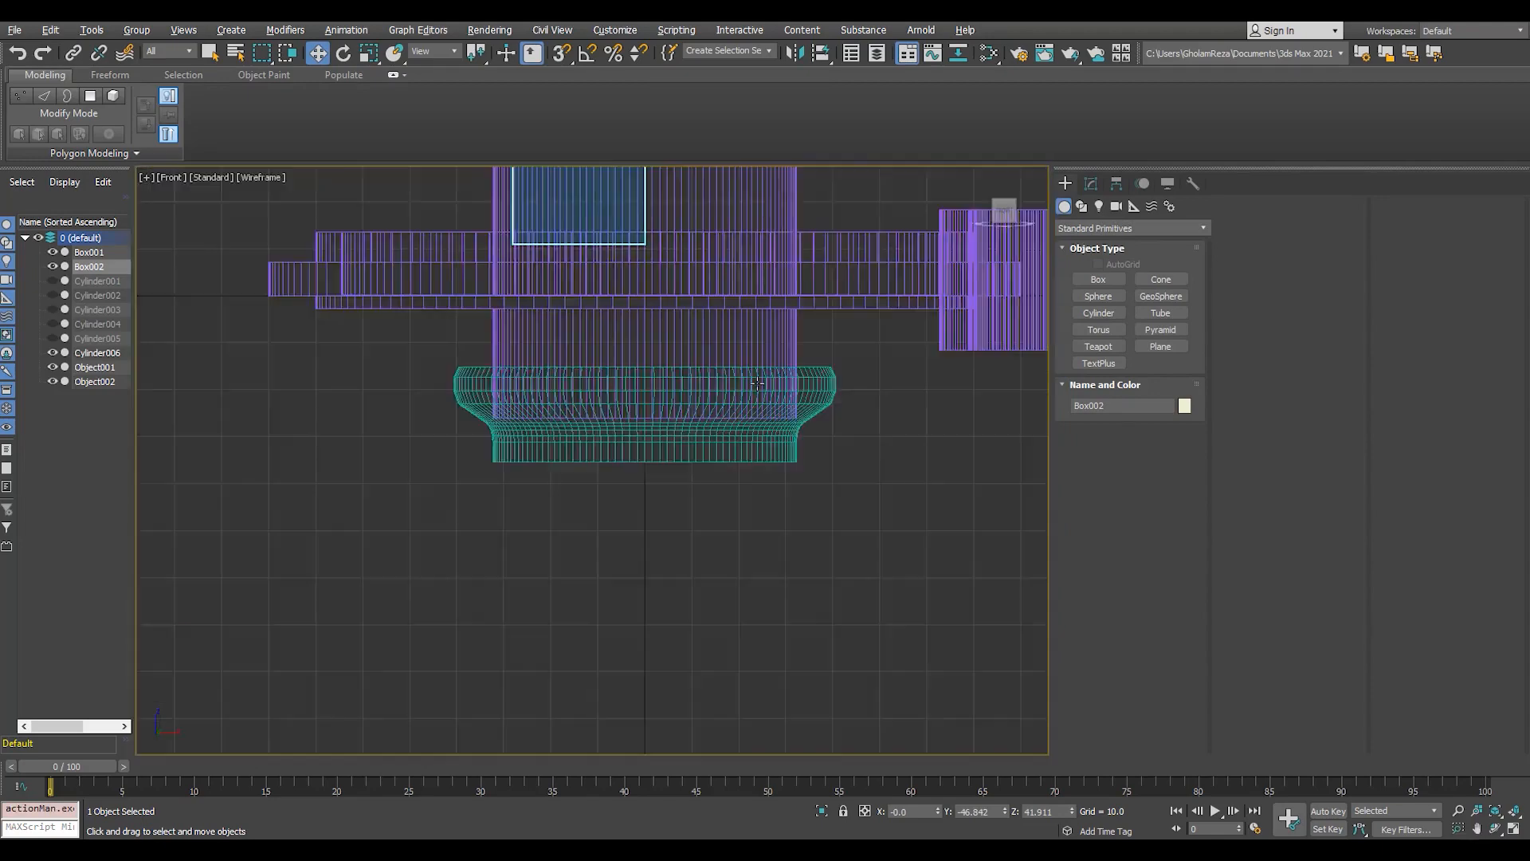
scroll(624, 455, down, 2)
middle_drag(642, 190, 662, 454)
key(alt+p)
key(1)
drag(608, 626, 505, 221)
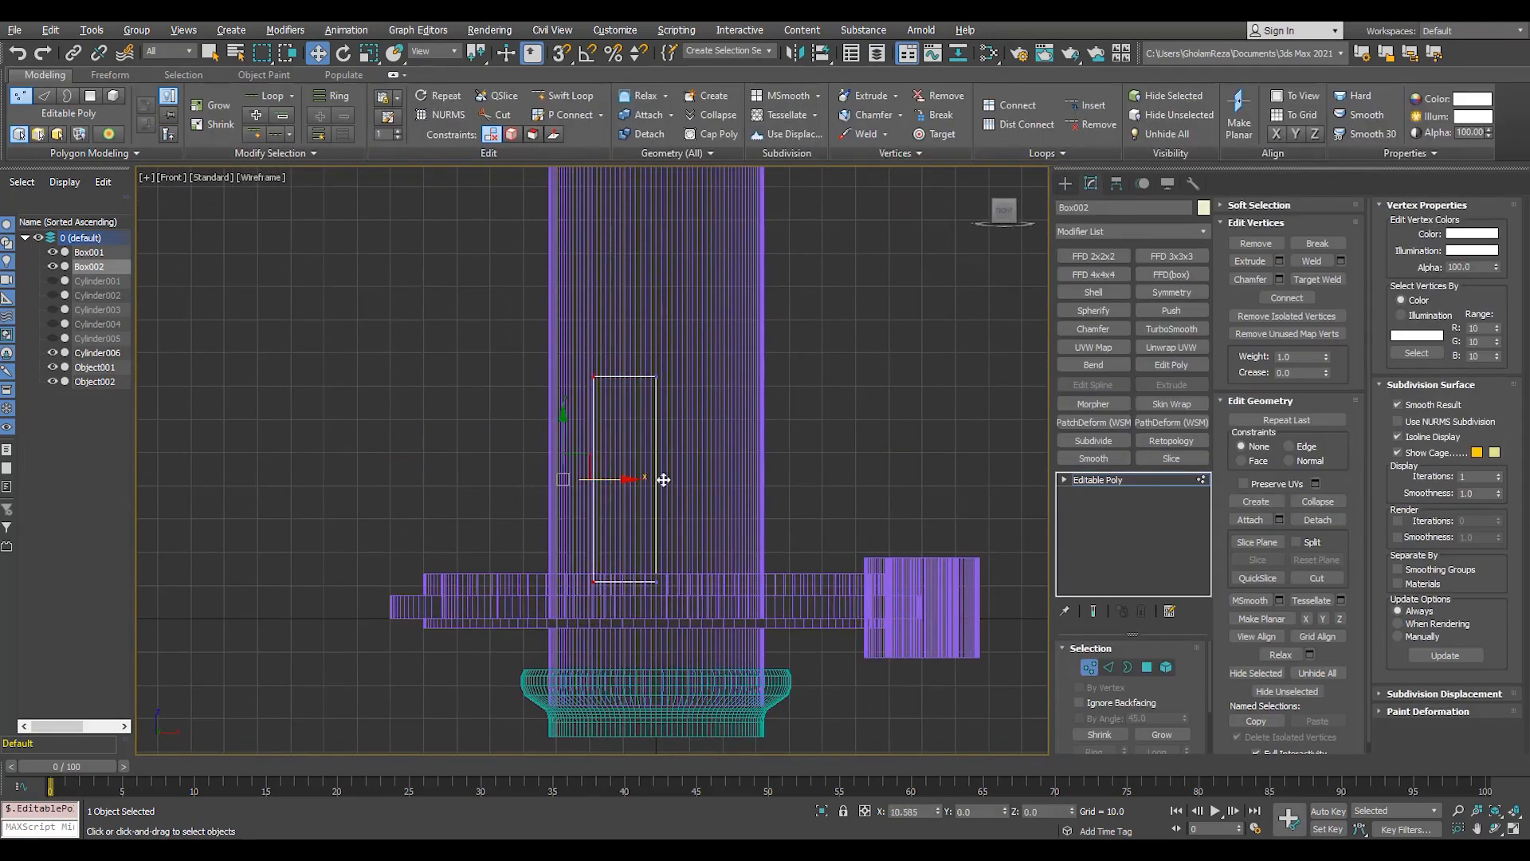
- Shift the thin plate slightly sideways in the Front view so it is centred on the shaft
click(1116, 183)
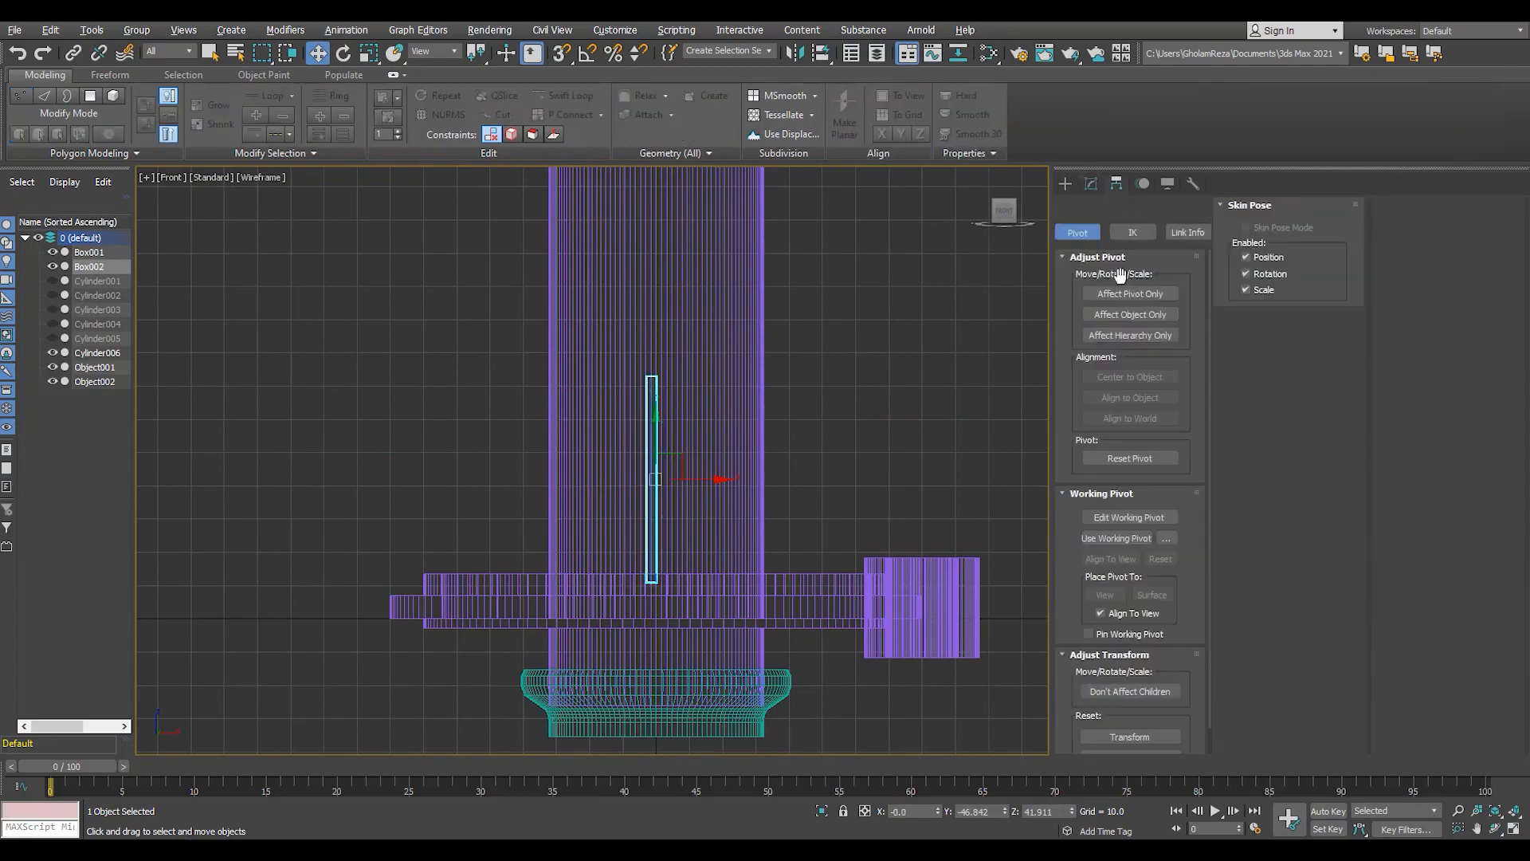
middle_drag(757, 408, 738, 239)
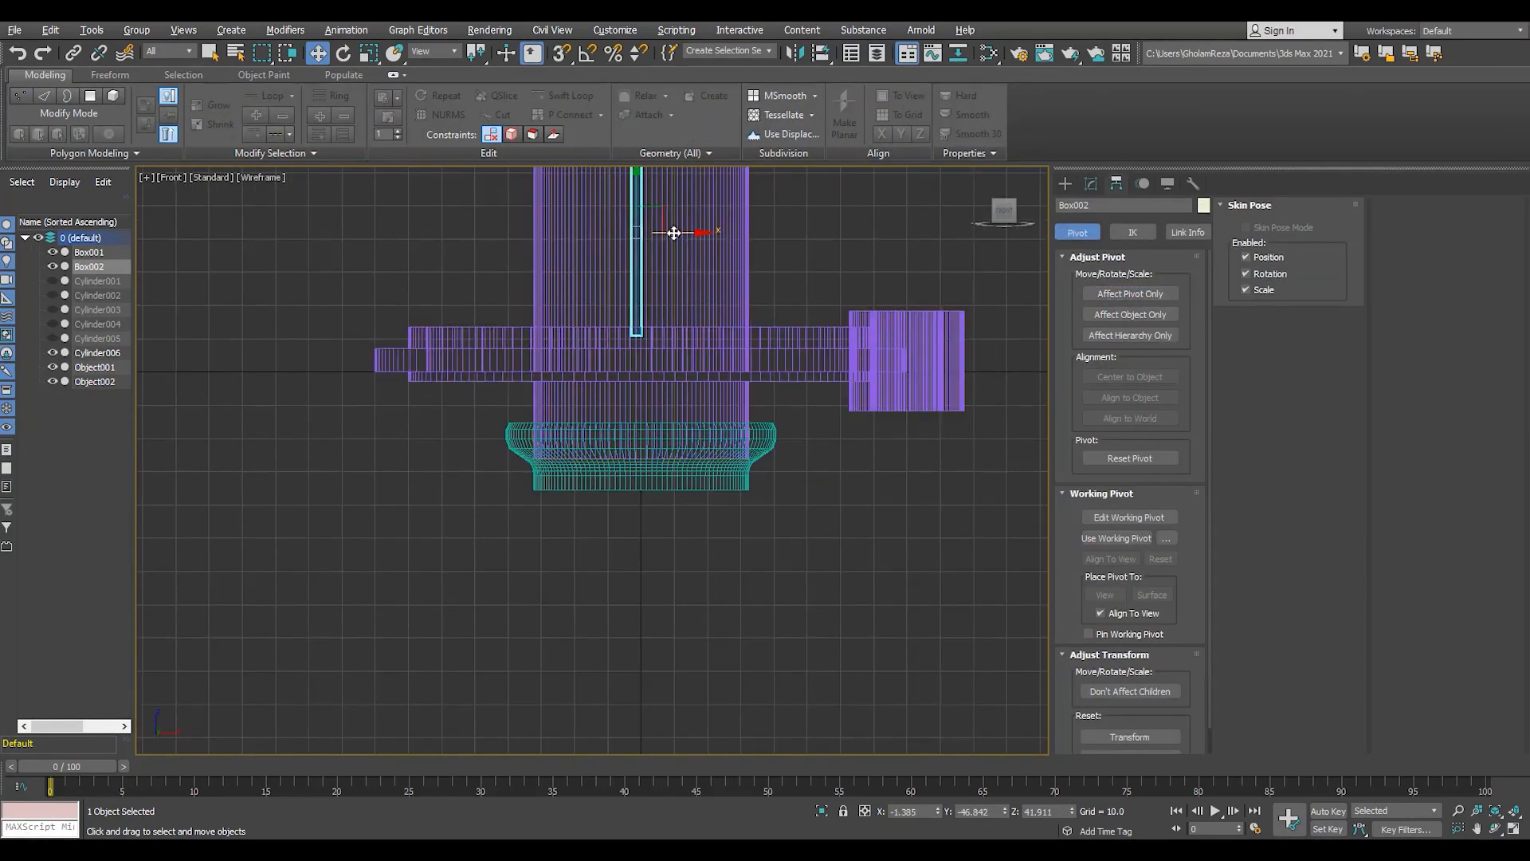
scroll(618, 309, up, 3)
drag(724, 314, 719, 314)
key(r)
key(alt+w)
middle_click(665, 520)
key(alt+w)
alt+middle_drag(694, 520, 665, 520)
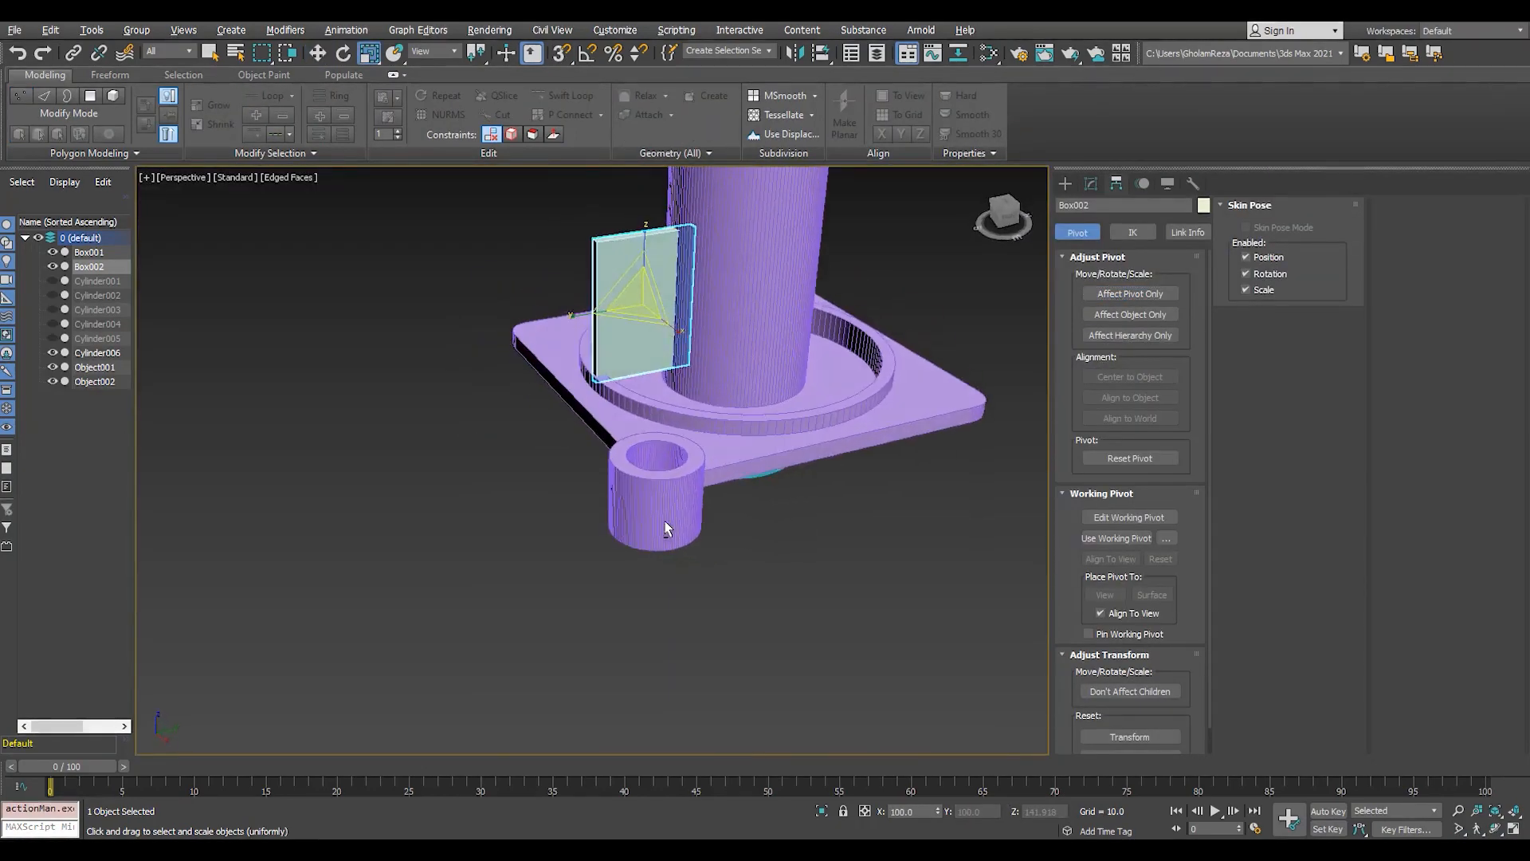
- Move the plate's narrow outer end face to line up with the raised disc's rim
scroll(646, 478, up, 5)
alt+middle_drag(558, 441, 579, 488)
scroll(507, 417, down, 4)
key(4)
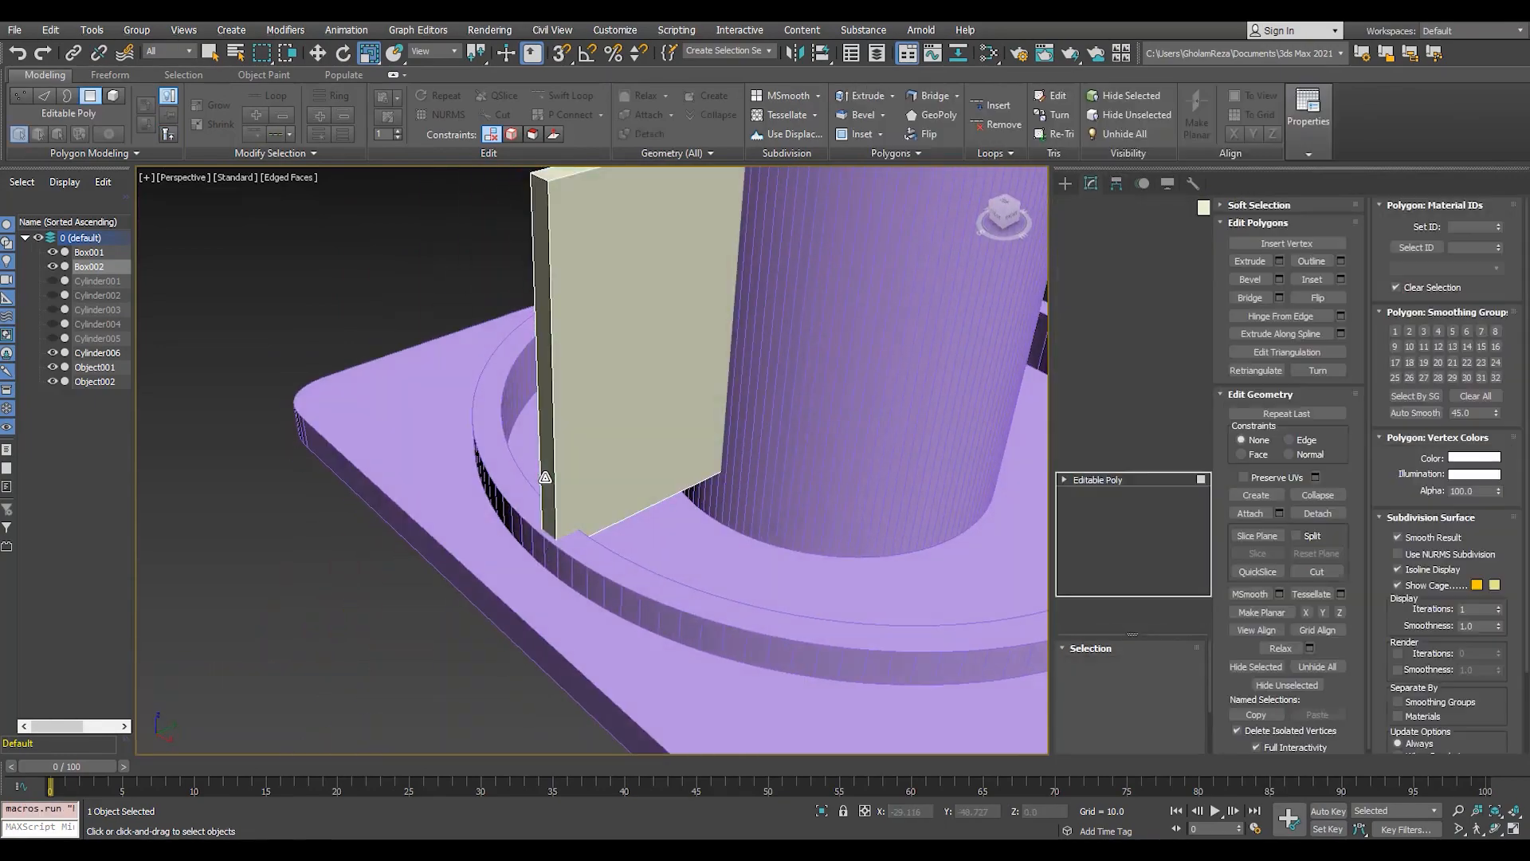
click(544, 470)
key(w)
scroll(545, 400, up, 2)
scroll(574, 358, down, 4)
mouse_move(574, 359)
alt+middle_down()
mouse_move(510, 319)
mouse_move(565, 343)
alt+middle_up()
- Lower the plate's upper vertices so its top edge slopes down from the shaft to the outer end
key(1)
drag(853, 444, 419, 681)
scroll(637, 534, up, 4)
alt+middle_drag(717, 543, 535, 459)
scroll(566, 458, down, 4)
scroll(536, 459, up, 2)
drag(431, 415, 715, 310)
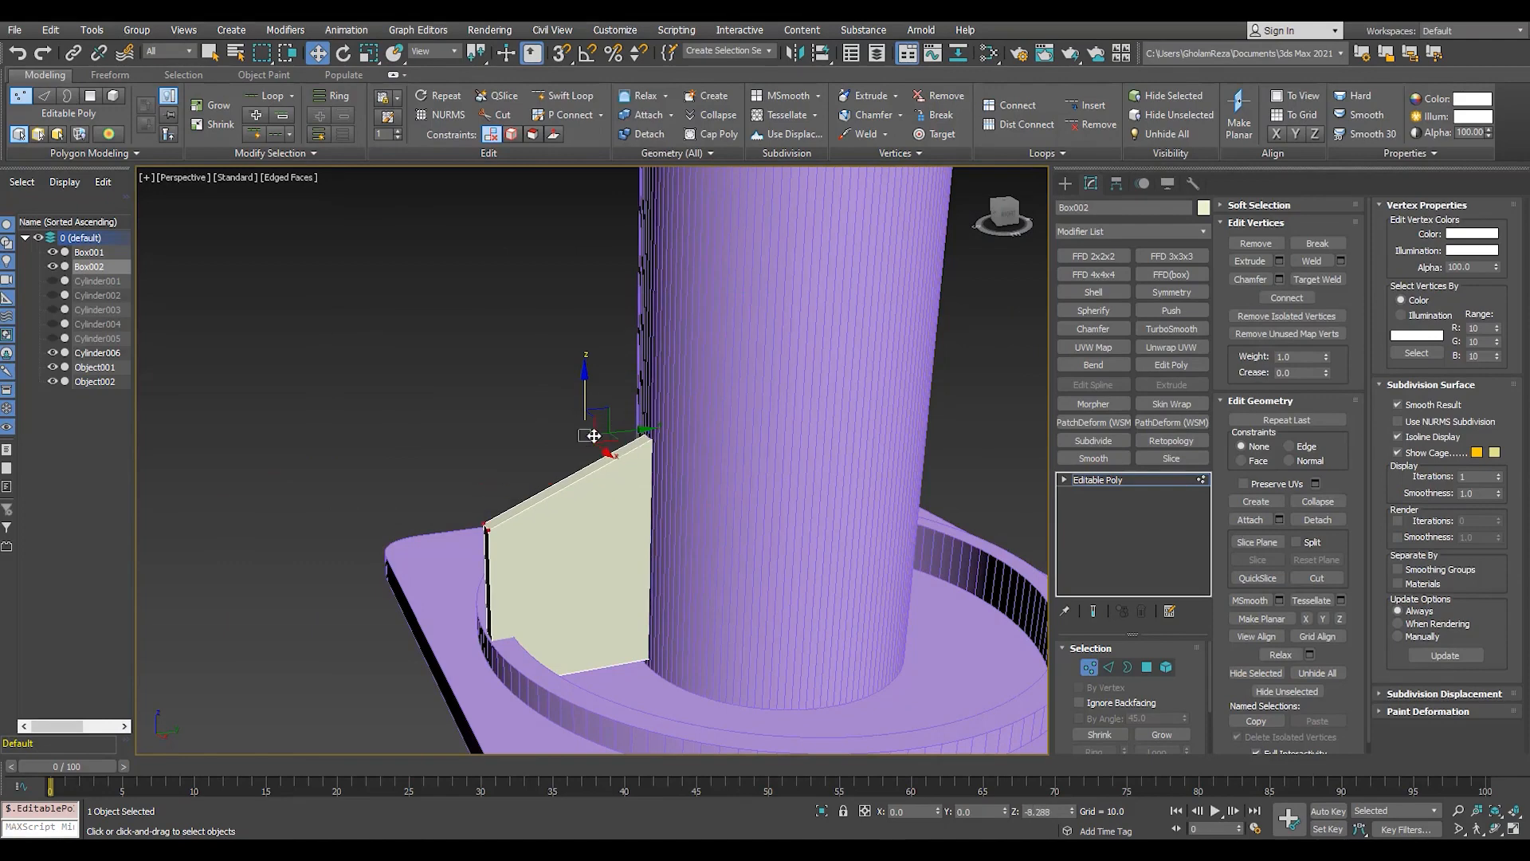
key(F3)
drag(606, 454, 709, 470)
key(F3)
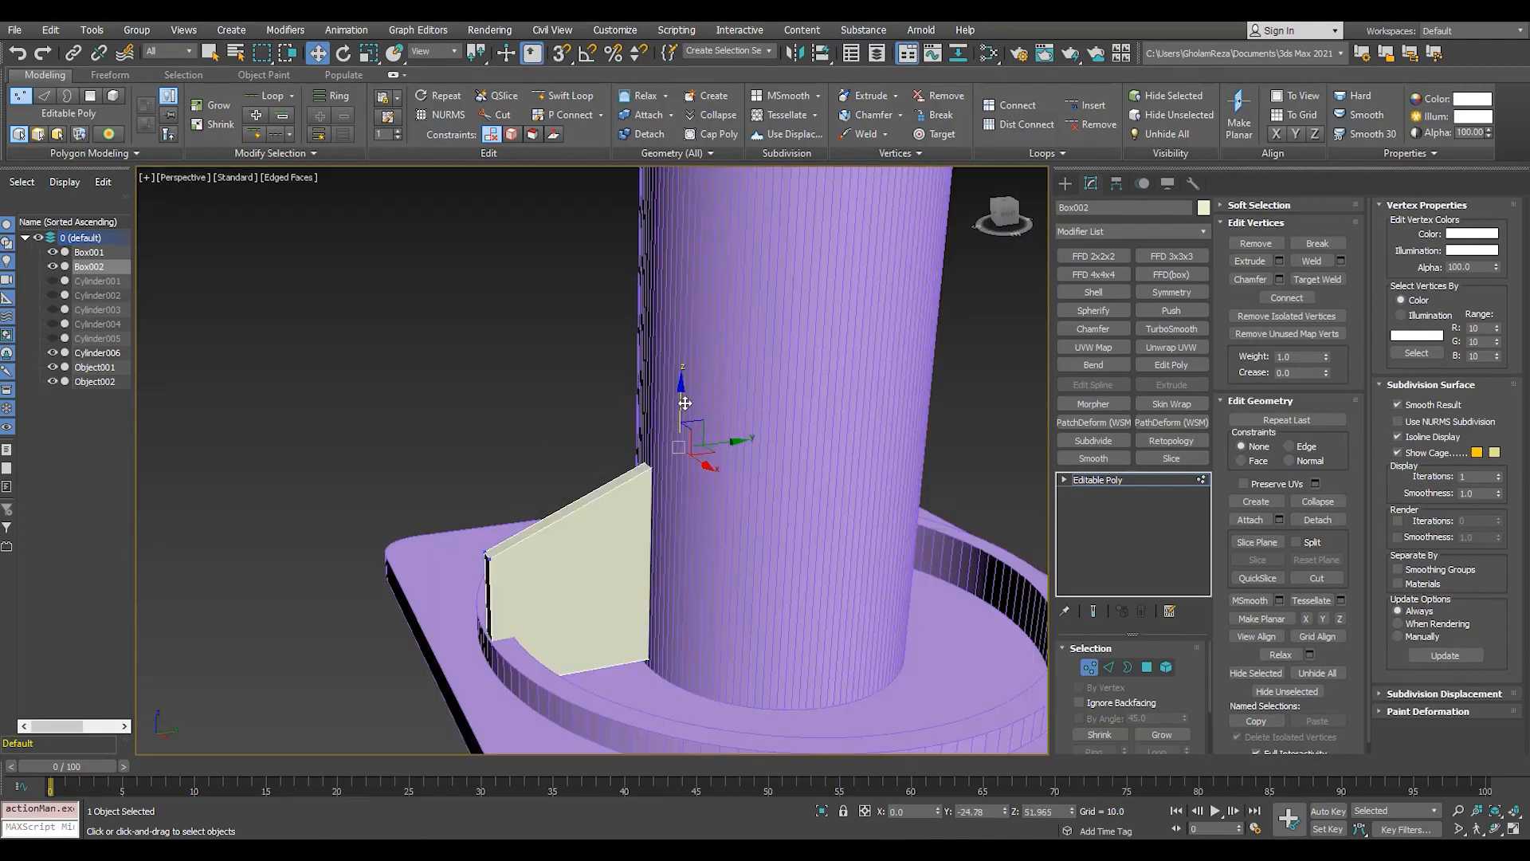
- Chamfer the plate's outer top corner edge with an amount of 6.68 and 4 segments
alt+middle_drag(520, 568, 566, 580)
scroll(546, 576, up, 4)
key(2)
click(518, 587)
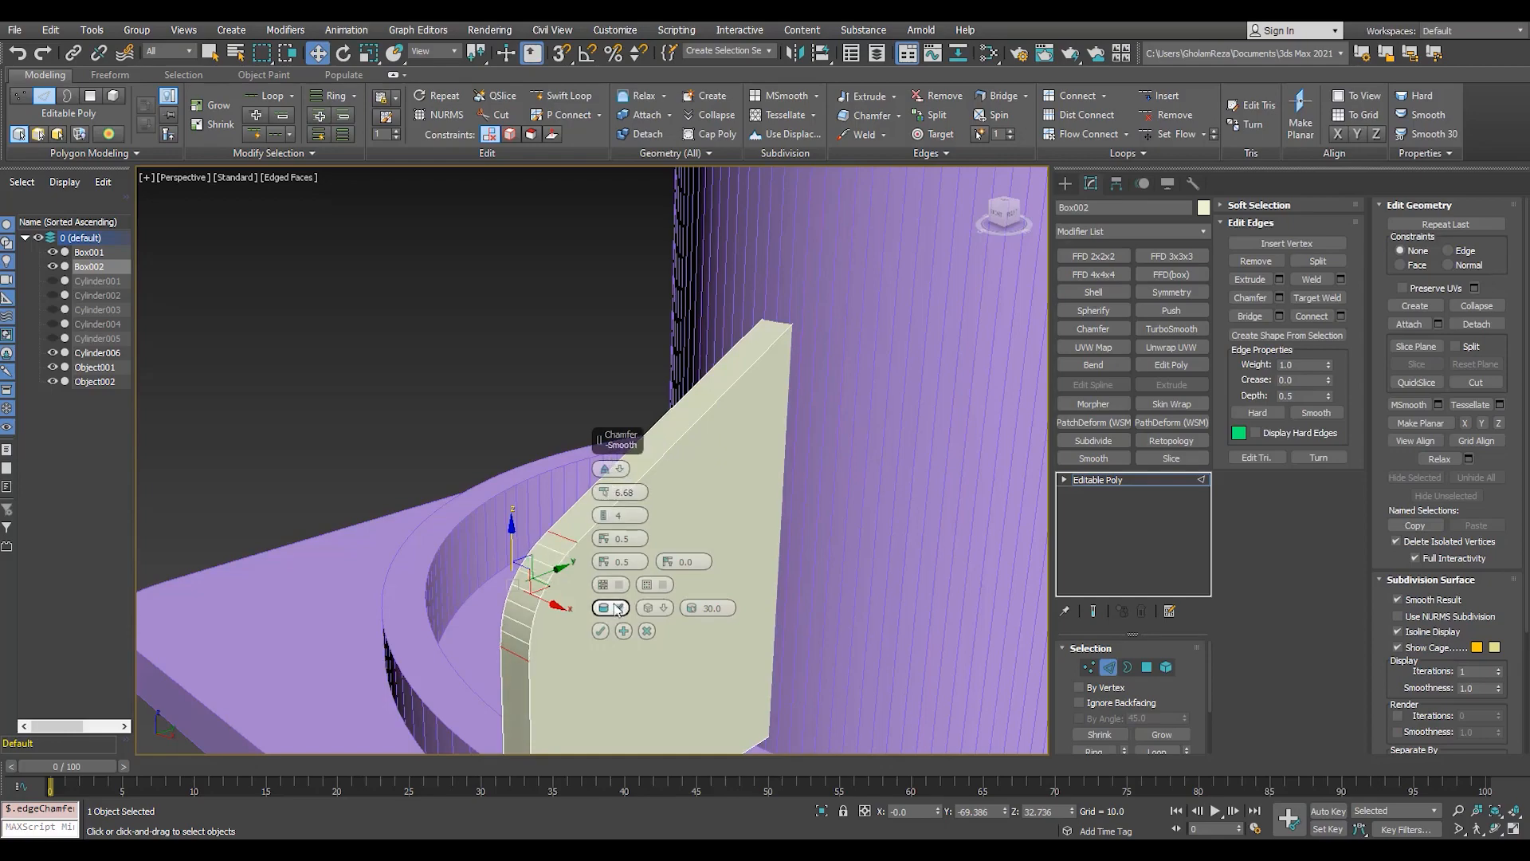
click(601, 630)
- Auto-smooth all of the plate's polygons at 45
scroll(555, 505, down, 4)
alt+middle_drag(556, 505, 717, 573)
scroll(563, 539, up, 2)
key(4)
key(ctrl+a)
click(1419, 420)
- Lower the plate's bottom vertices into the base and finish the vertex editing
key(F3)
scroll(637, 599, down, 4)
key(1)
drag(718, 578, 528, 623)
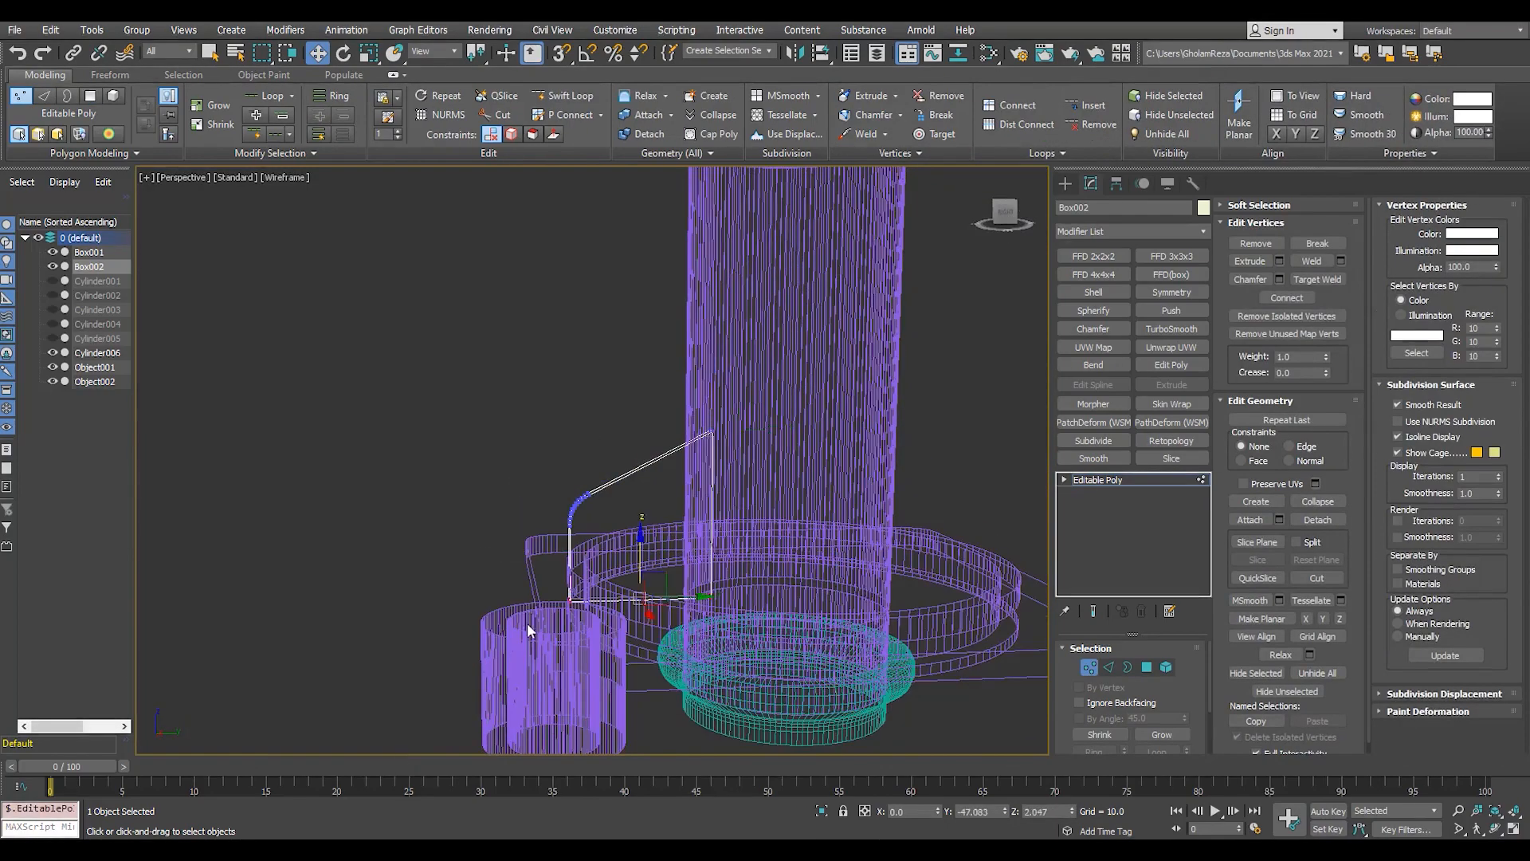
key(F3)
alt+middle_drag(701, 550, 768, 572)
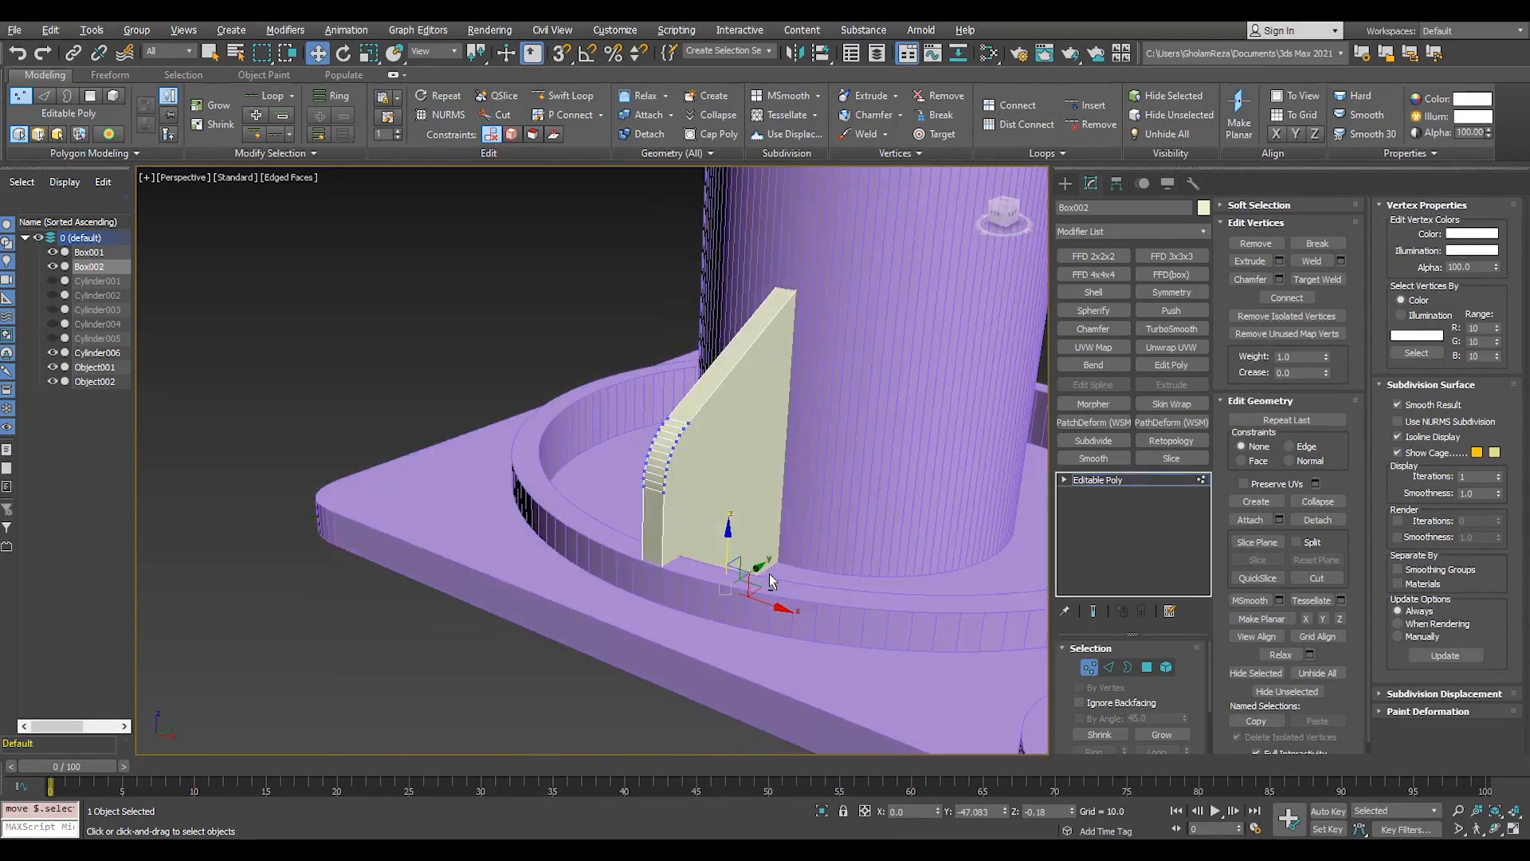
click(1128, 483)
- Align only the plate's pivot to the centre of the combined shaft body
scroll(598, 543, down, 4)
alt+middle_drag(598, 542, 658, 582)
key(t)
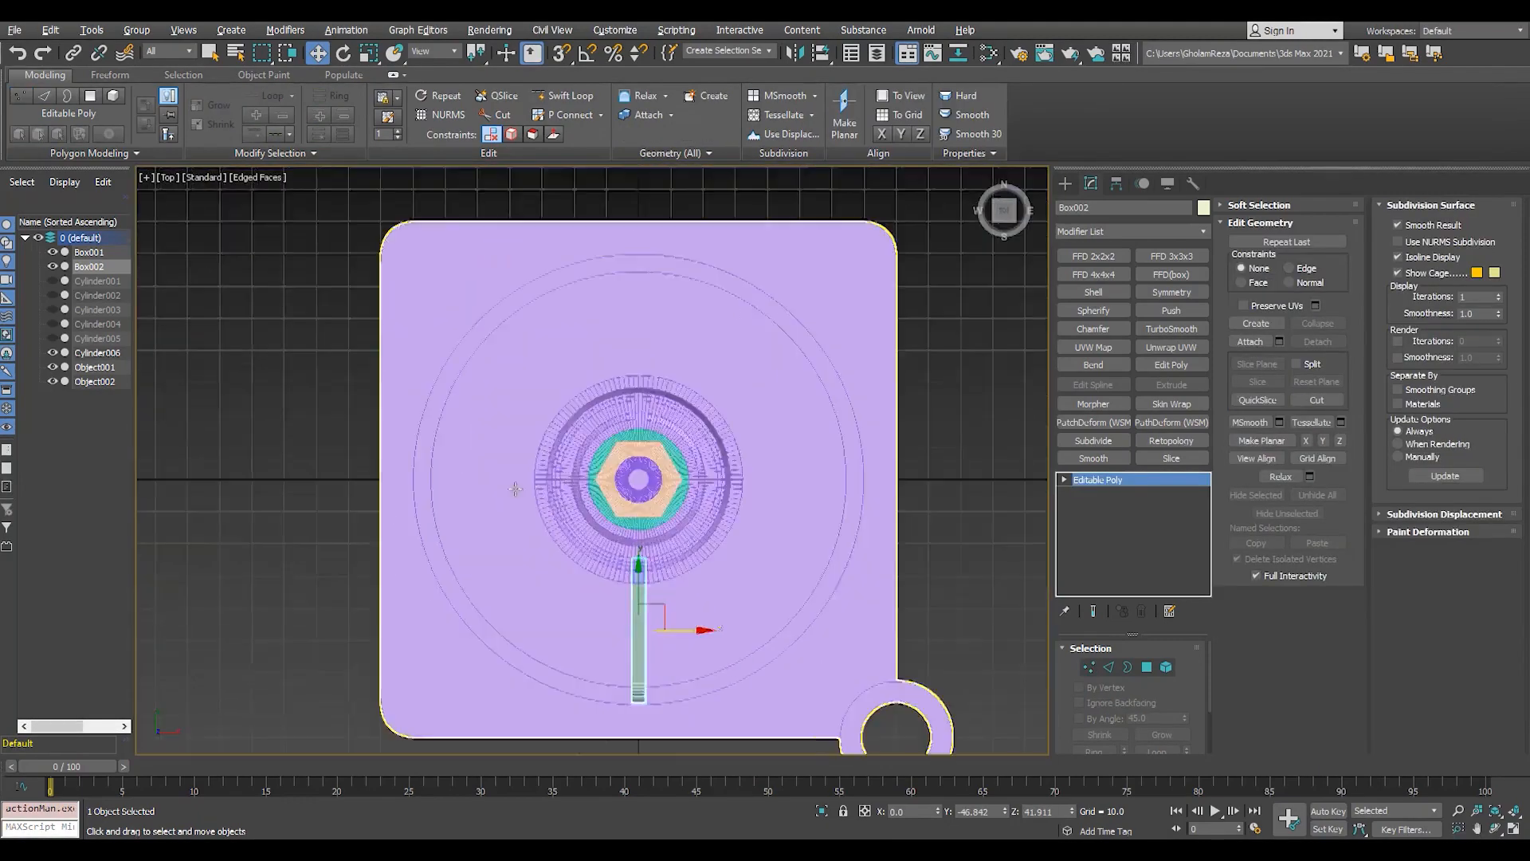
scroll(550, 510, down, 3)
click(1116, 183)
click(1130, 293)
scroll(601, 573, up, 2)
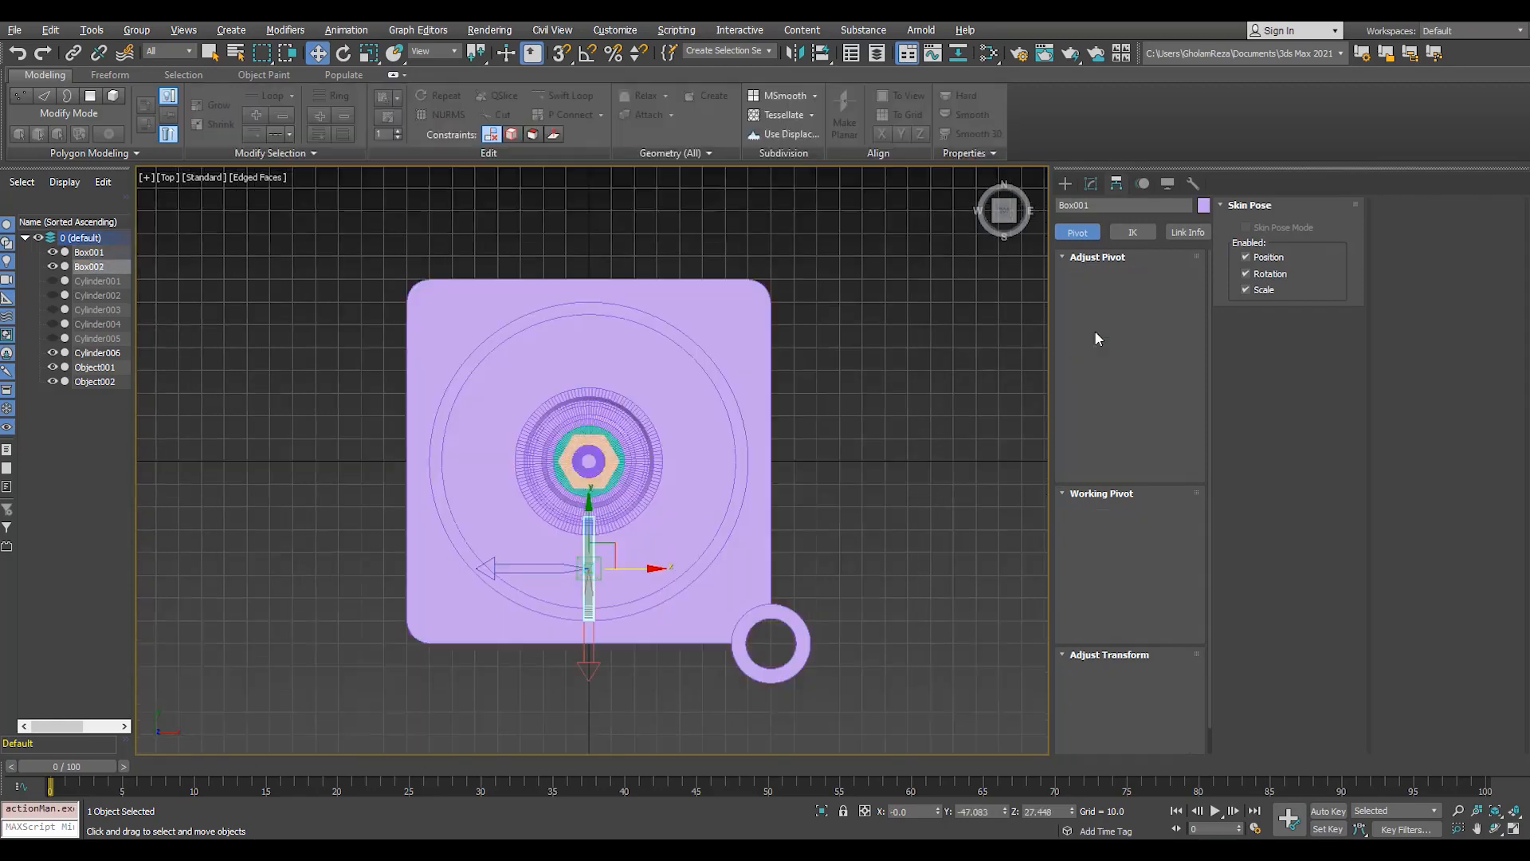
click(820, 54)
click(621, 478)
click(1168, 295)
- Rotate the plate 45 degrees about the shaft in the Top view so it points toward the corner post
key(e)
scroll(659, 589, up, 2)
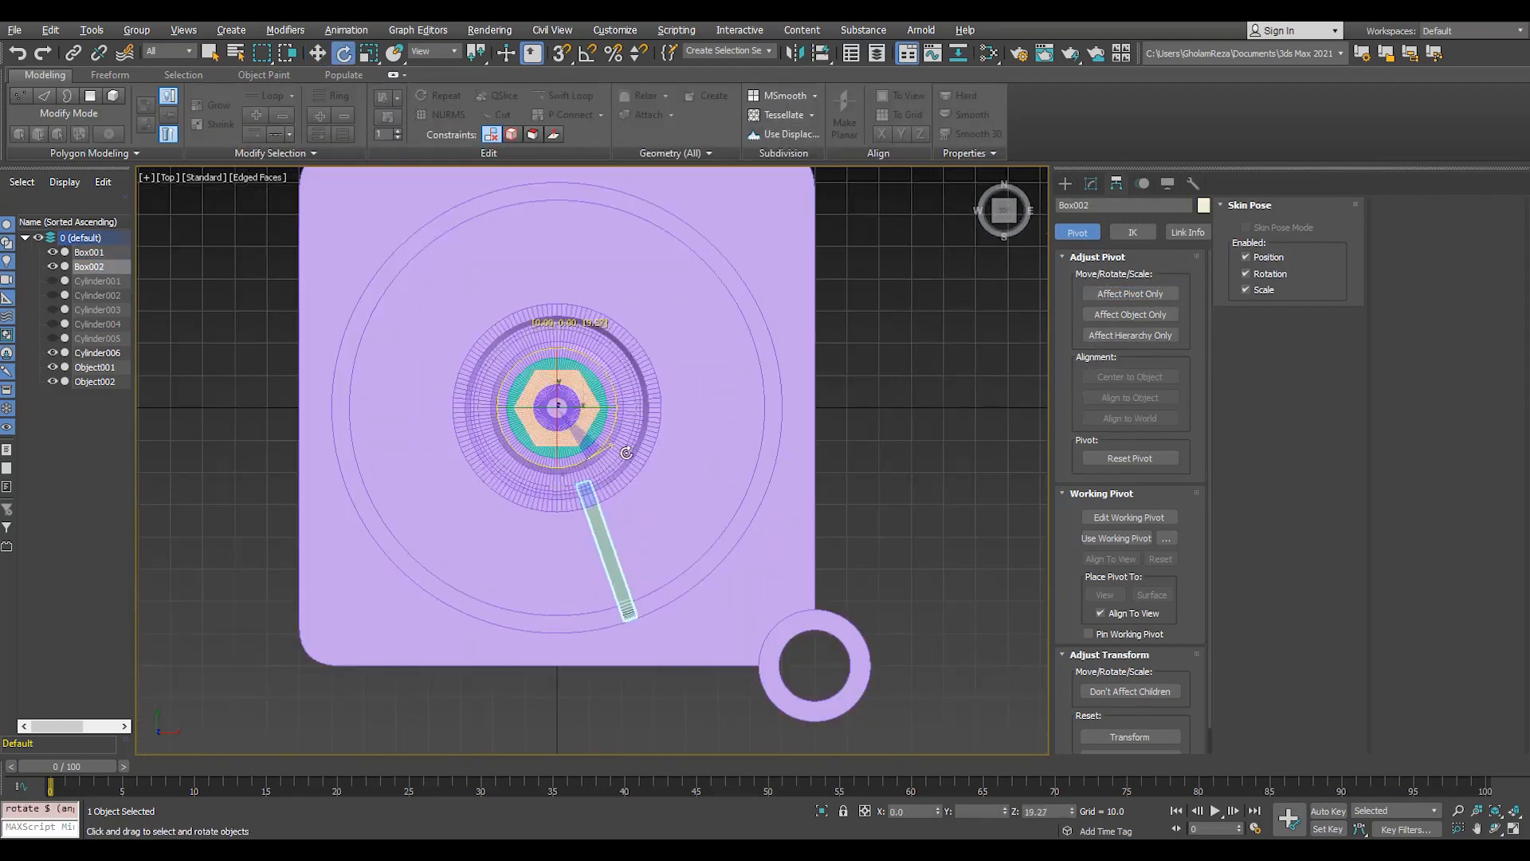
drag(629, 438, 586, 466)
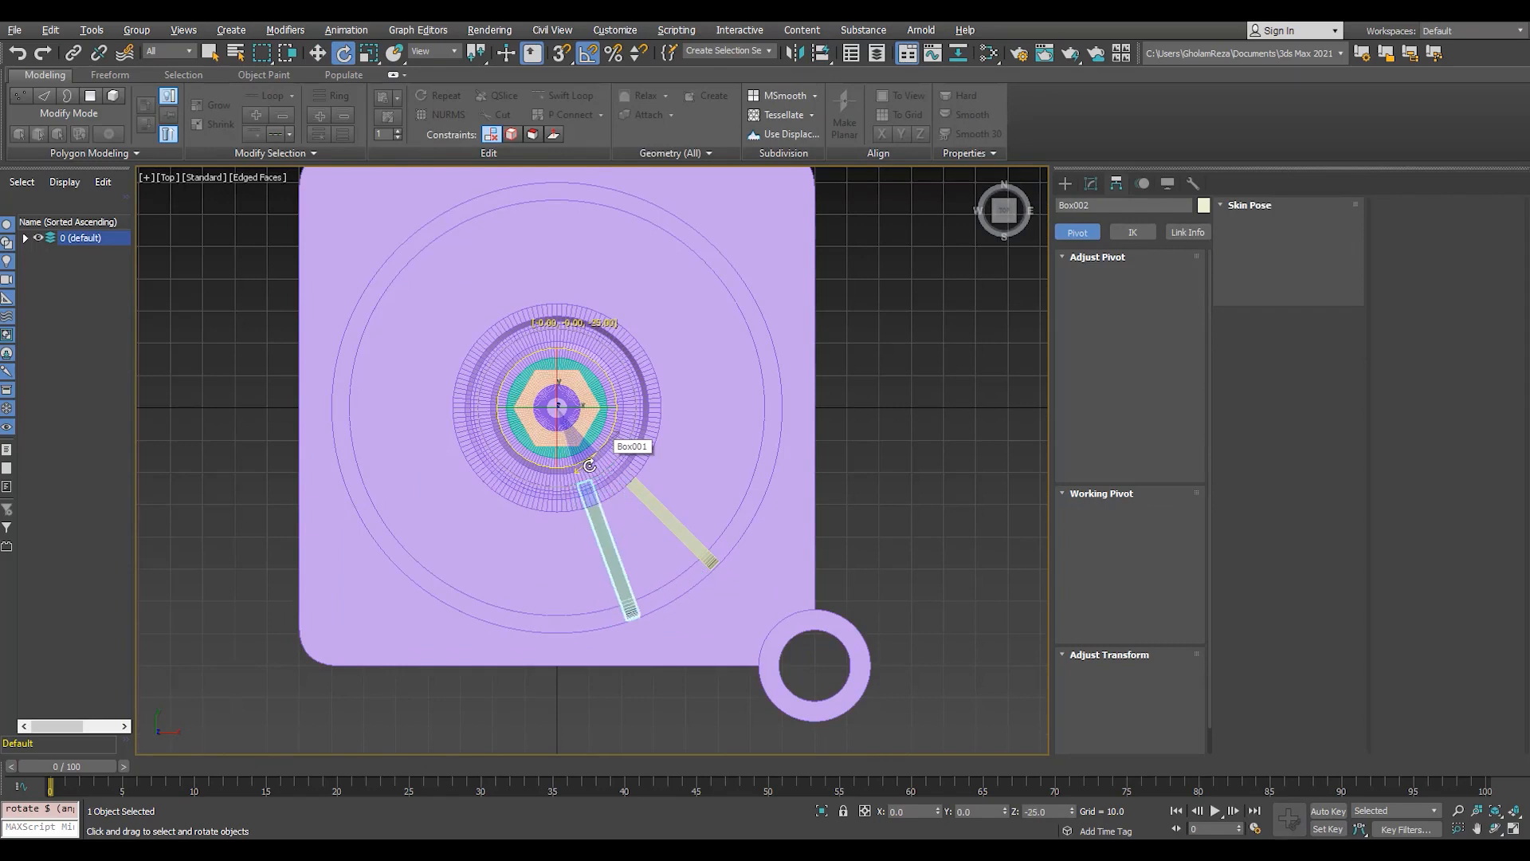
- Make two copies of the plate around the shaft, rotated 45 degrees to either side of the diagonal one
shift+drag(590, 466, 638, 433)
click(766, 498)
click(766, 497)
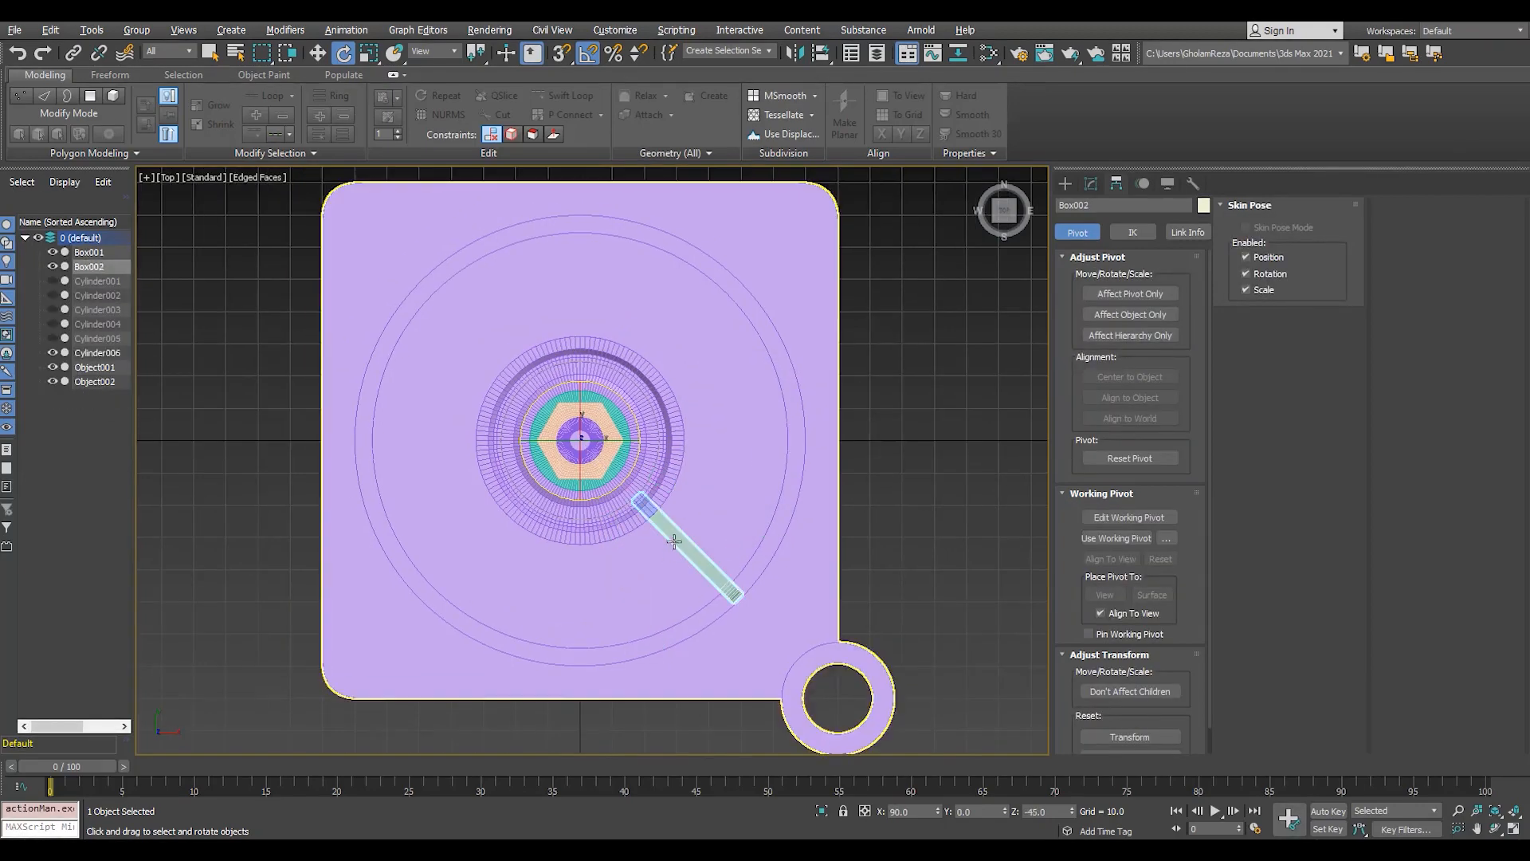
mouse_move(621, 479)
mouse_down()
mouse_move(608, 511)
mouse_move(658, 452)
mouse_up()
click(762, 496)
click(674, 532)
click(762, 496)
key(p)
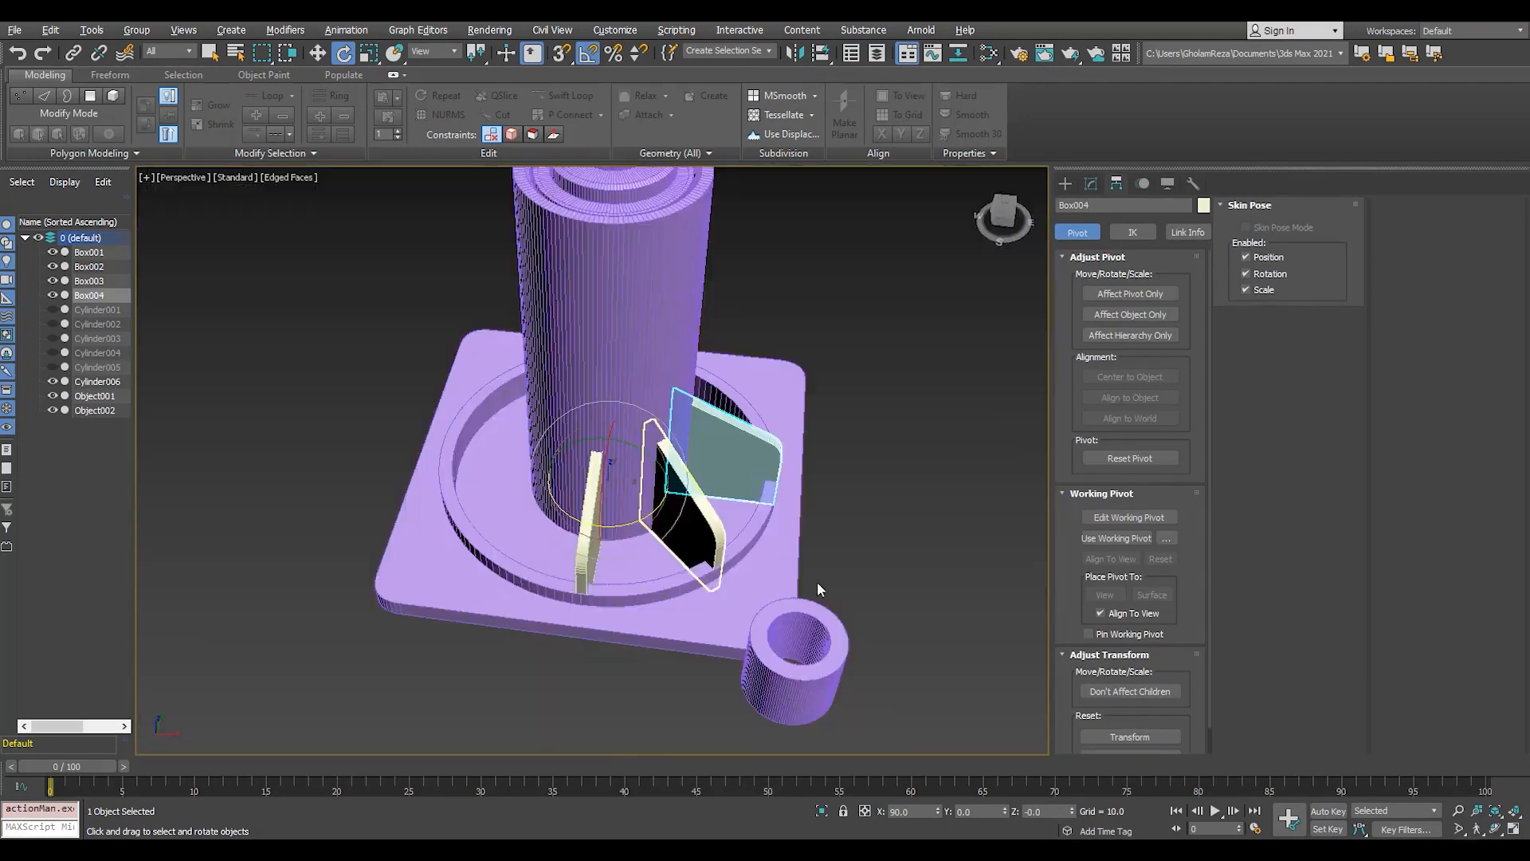
- Copy the front plate with a 15-degree rotation about the shaft toward the diagonal plate
mouse_move(817, 581)
alt+middle_down()
mouse_move(653, 518)
mouse_move(749, 558)
alt+middle_up()
key(alt+w)
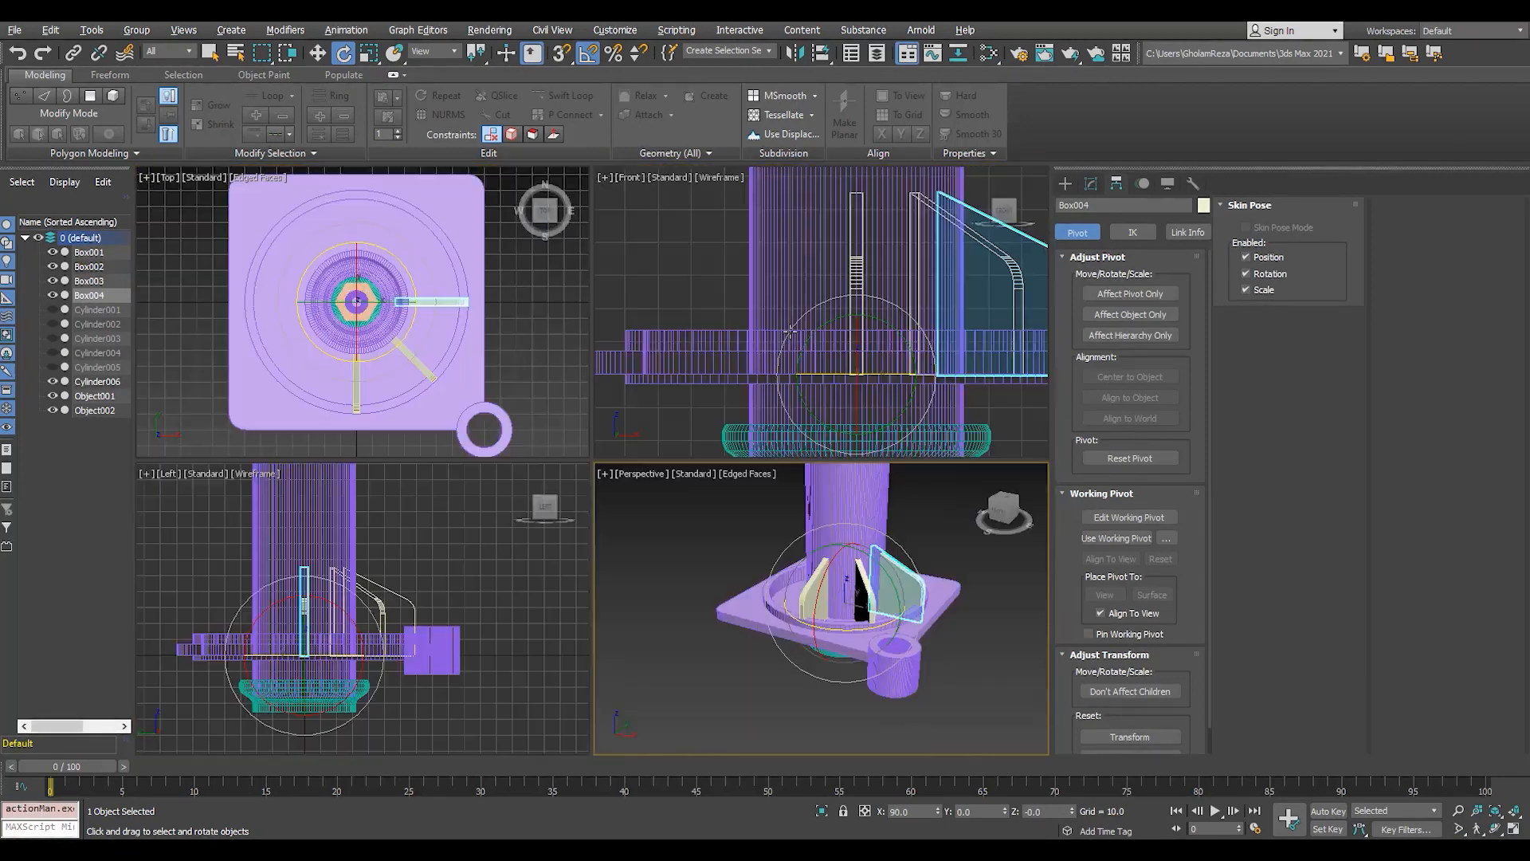
key(alt+w)
click(663, 478)
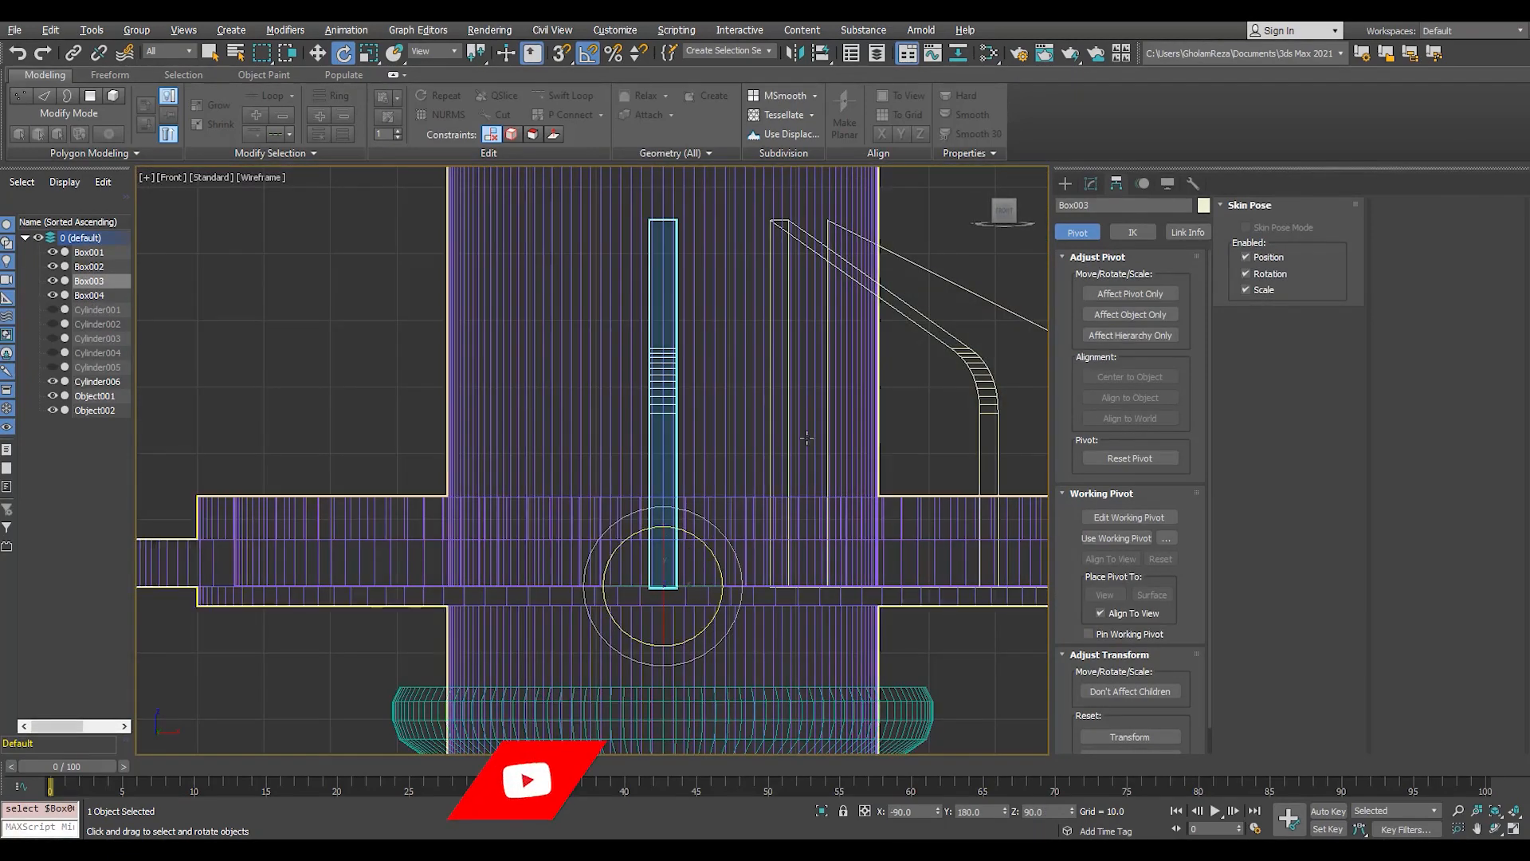
middle_drag(526, 510, 495, 518)
shift+drag(667, 595, 682, 594)
click(763, 497)
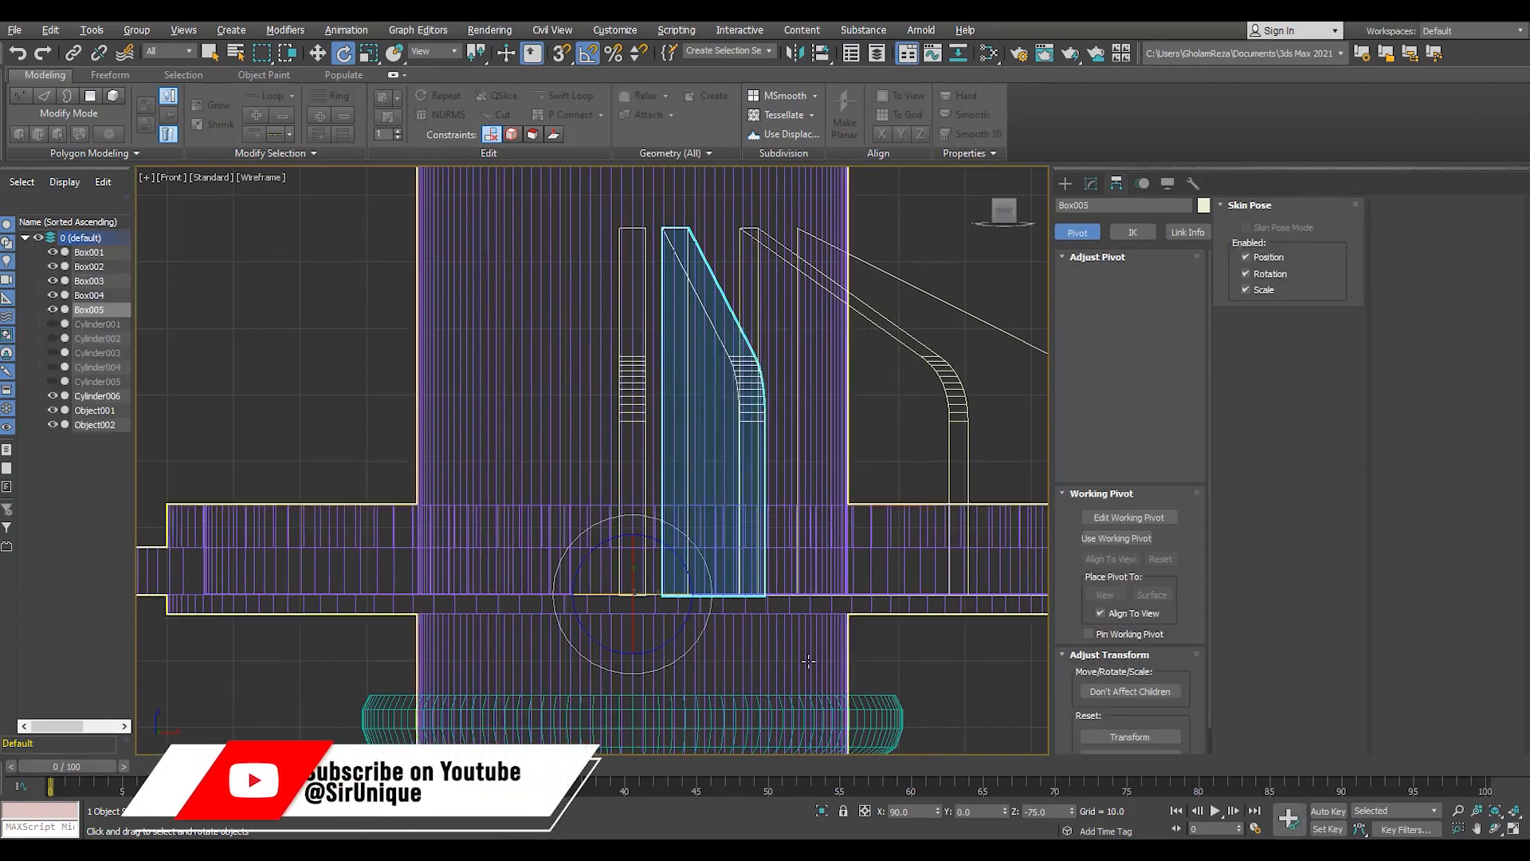
- Lower the newest plate's rounded outer corner vertices to just above the disc's rim
key(p)
scroll(638, 479, up, 5)
alt+middle_drag(598, 434, 716, 309)
scroll(715, 309, down, 3)
key(1)
key(F3)
drag(721, 288, 518, 469)
scroll(606, 451, up, 3)
key(w)
key(F3)
drag(580, 351, 619, 478)
alt+middle_drag(618, 478, 570, 518)
scroll(570, 518, up, 5)
drag(566, 515, 570, 461)
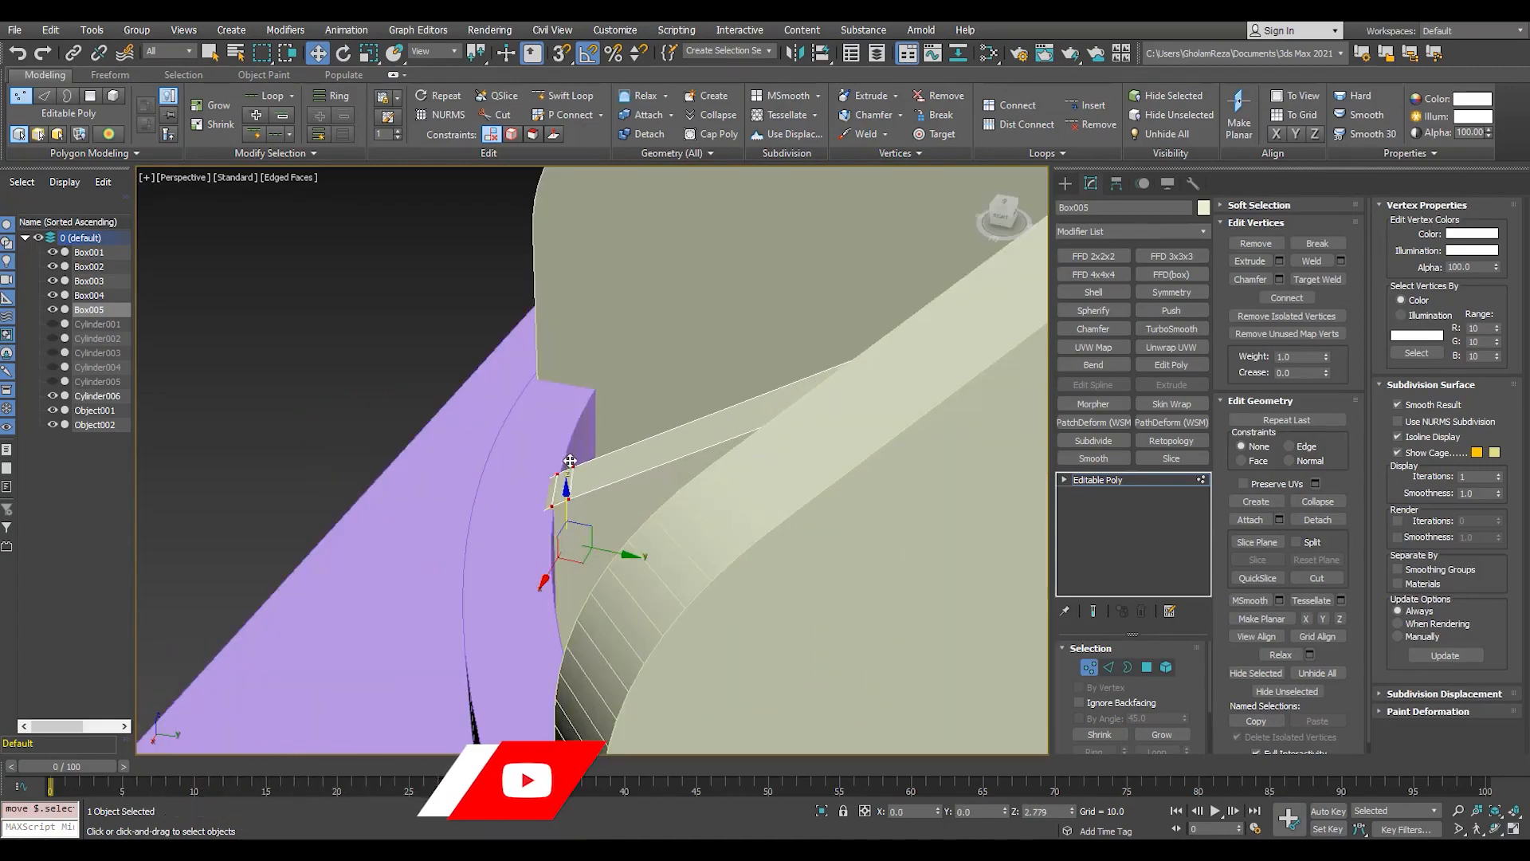
- Lower the newest plate's top vertices at the shaft end to turn it into a low rib
scroll(555, 499, down, 3)
alt+middle_drag(555, 499, 677, 470)
key(F3)
drag(735, 283, 865, 351)
key(F3)
drag(819, 285, 682, 457)
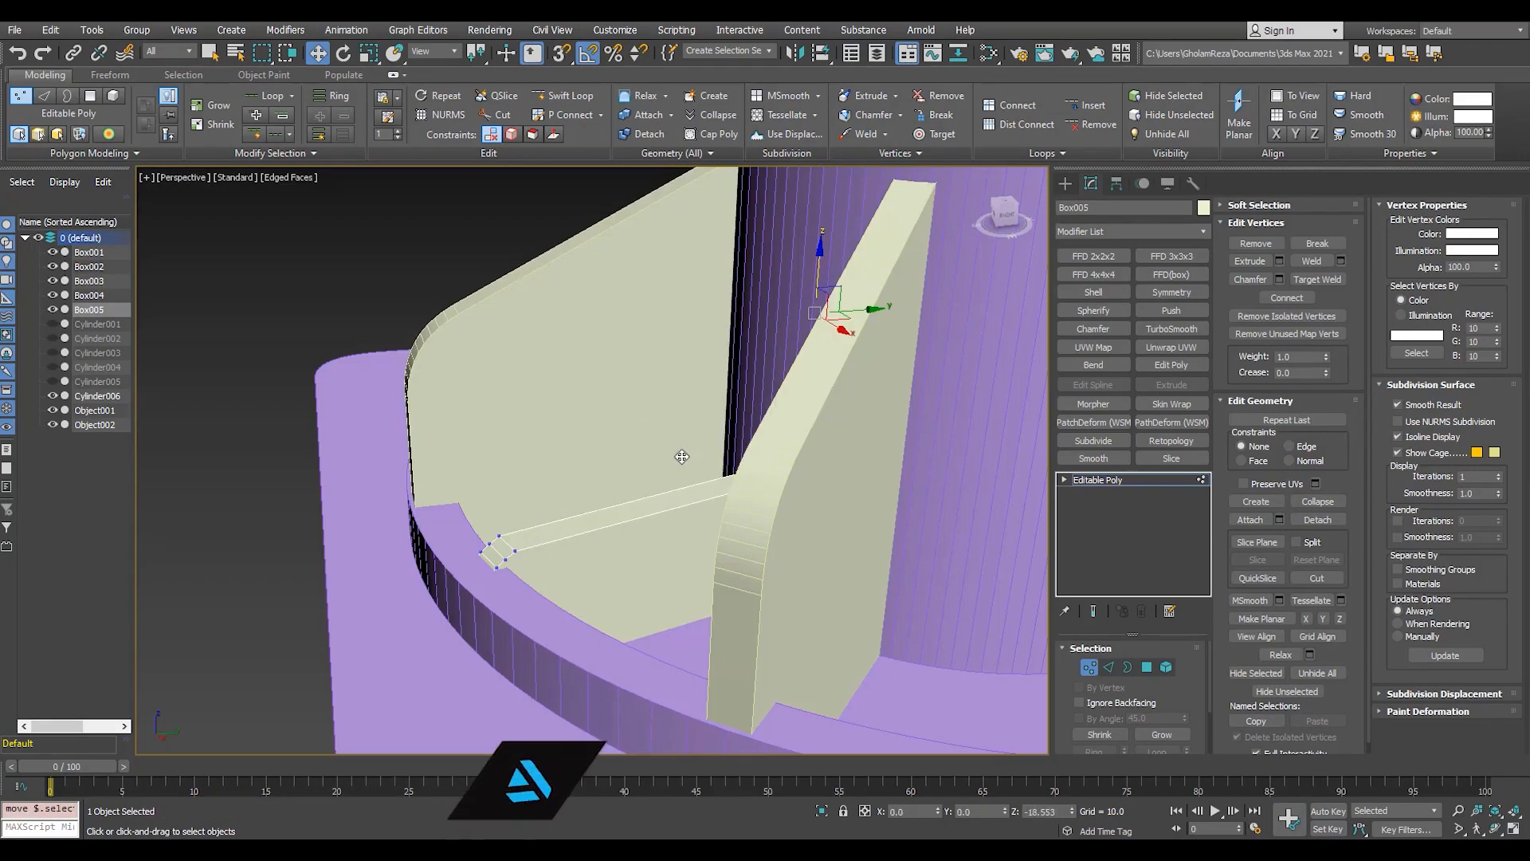
alt+middle_drag(576, 566, 670, 499)
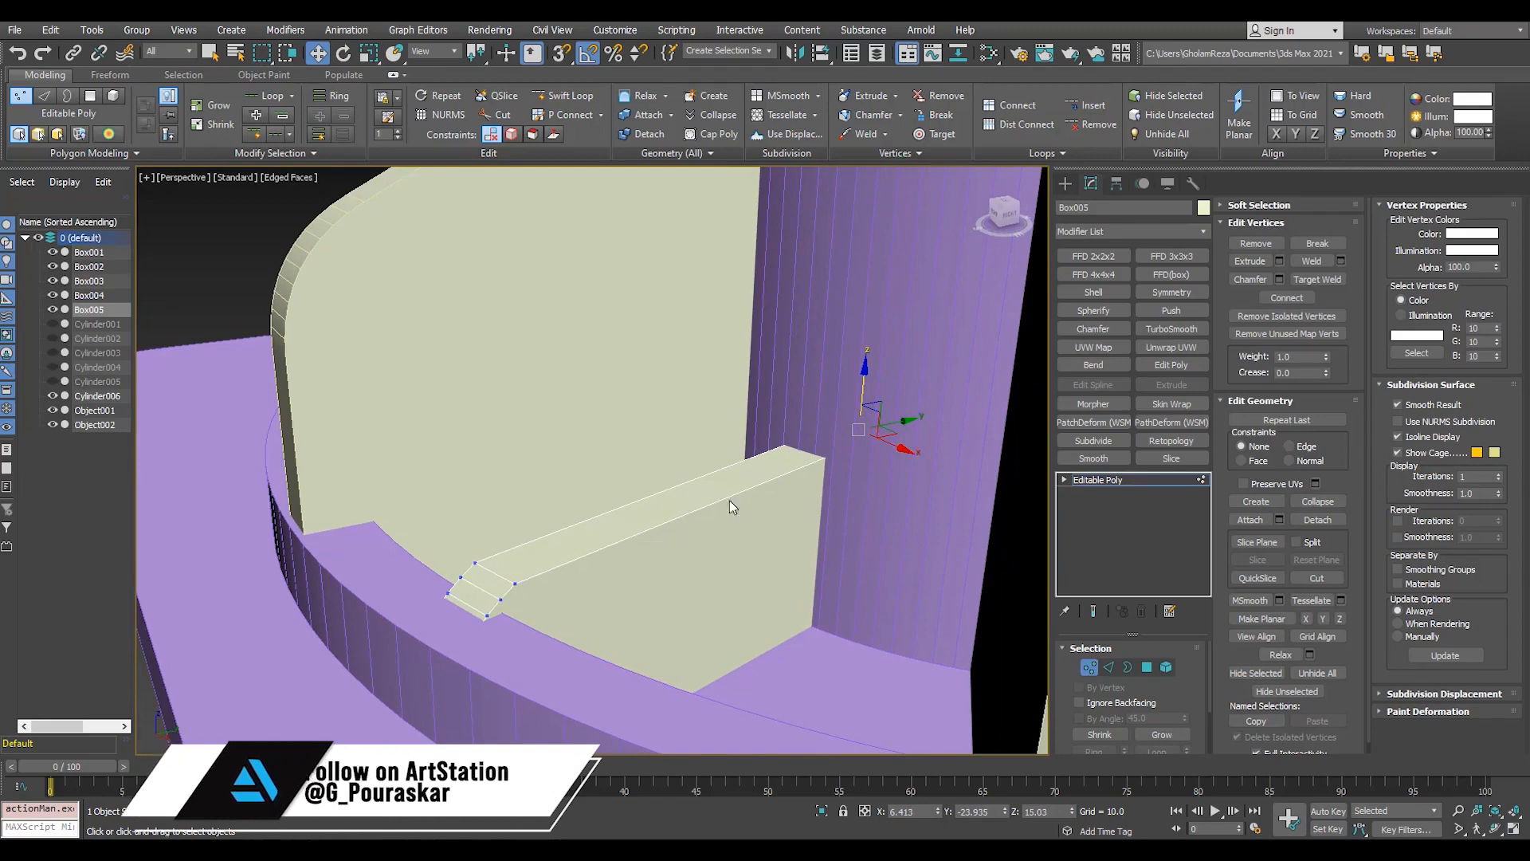
- Connect the low rib's long top edges with three cross edges and move them down to form a dip
key(2)
key(F3)
click(623, 578)
key(F3)
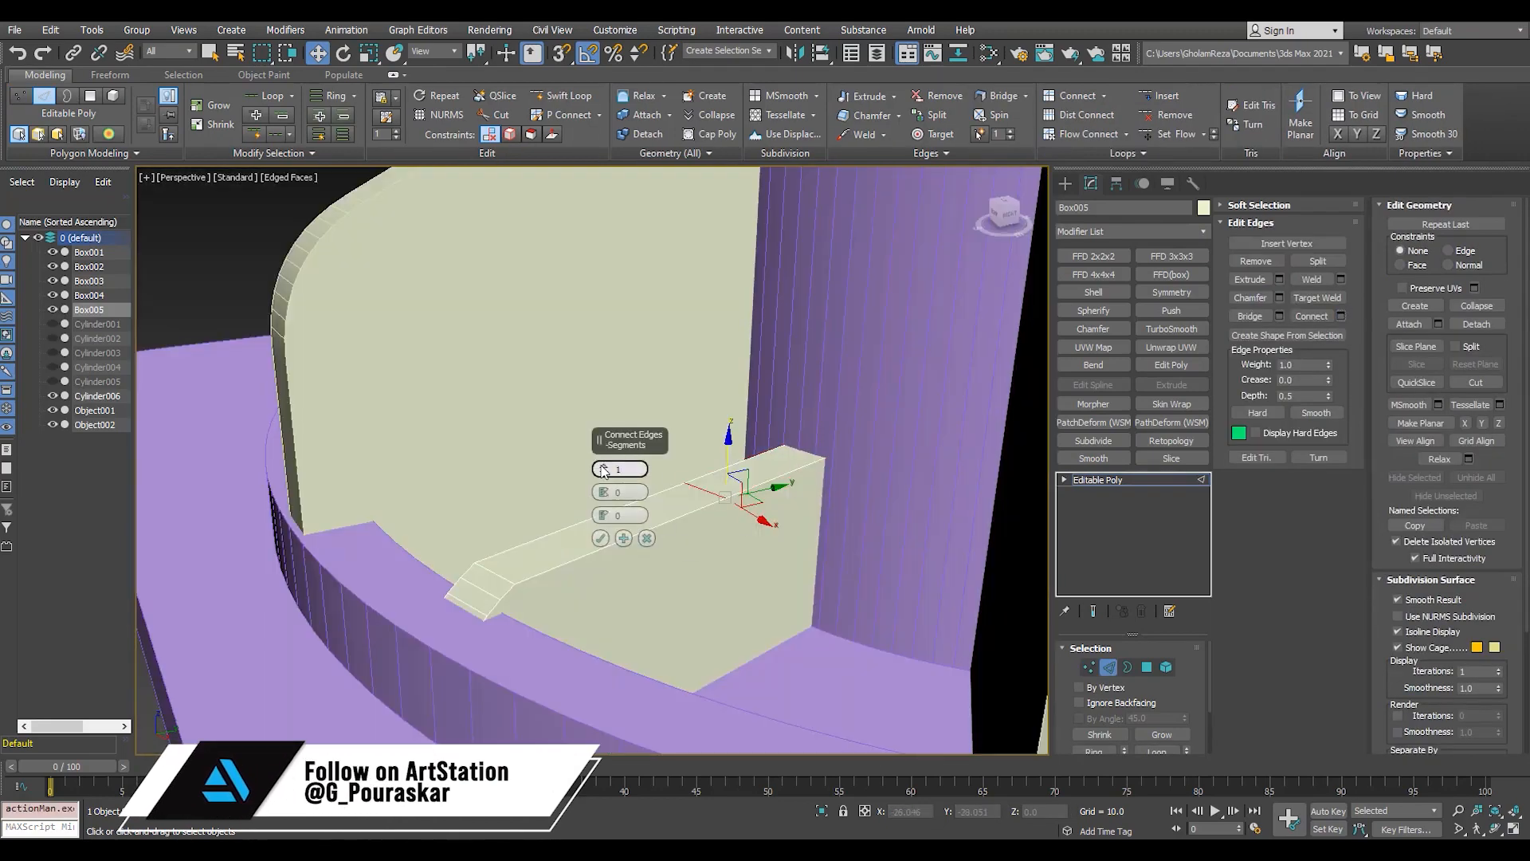
drag(798, 434, 712, 517)
alt+middle_drag(712, 517, 648, 584)
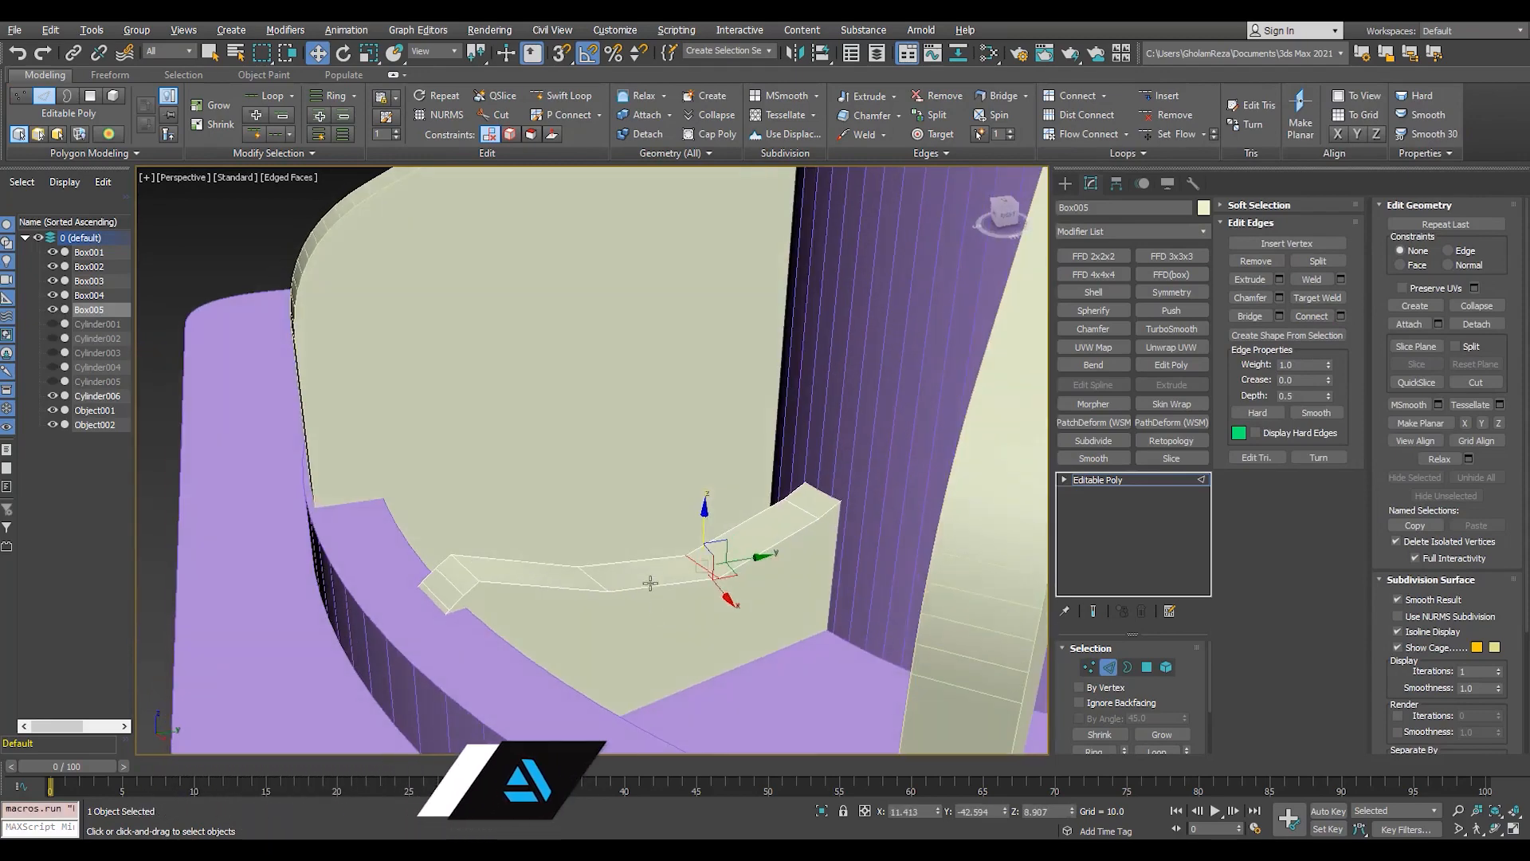
- Add cross edges along the low rib's dipped top with Flow Connect to round its curve
right_click(659, 560)
click(717, 567)
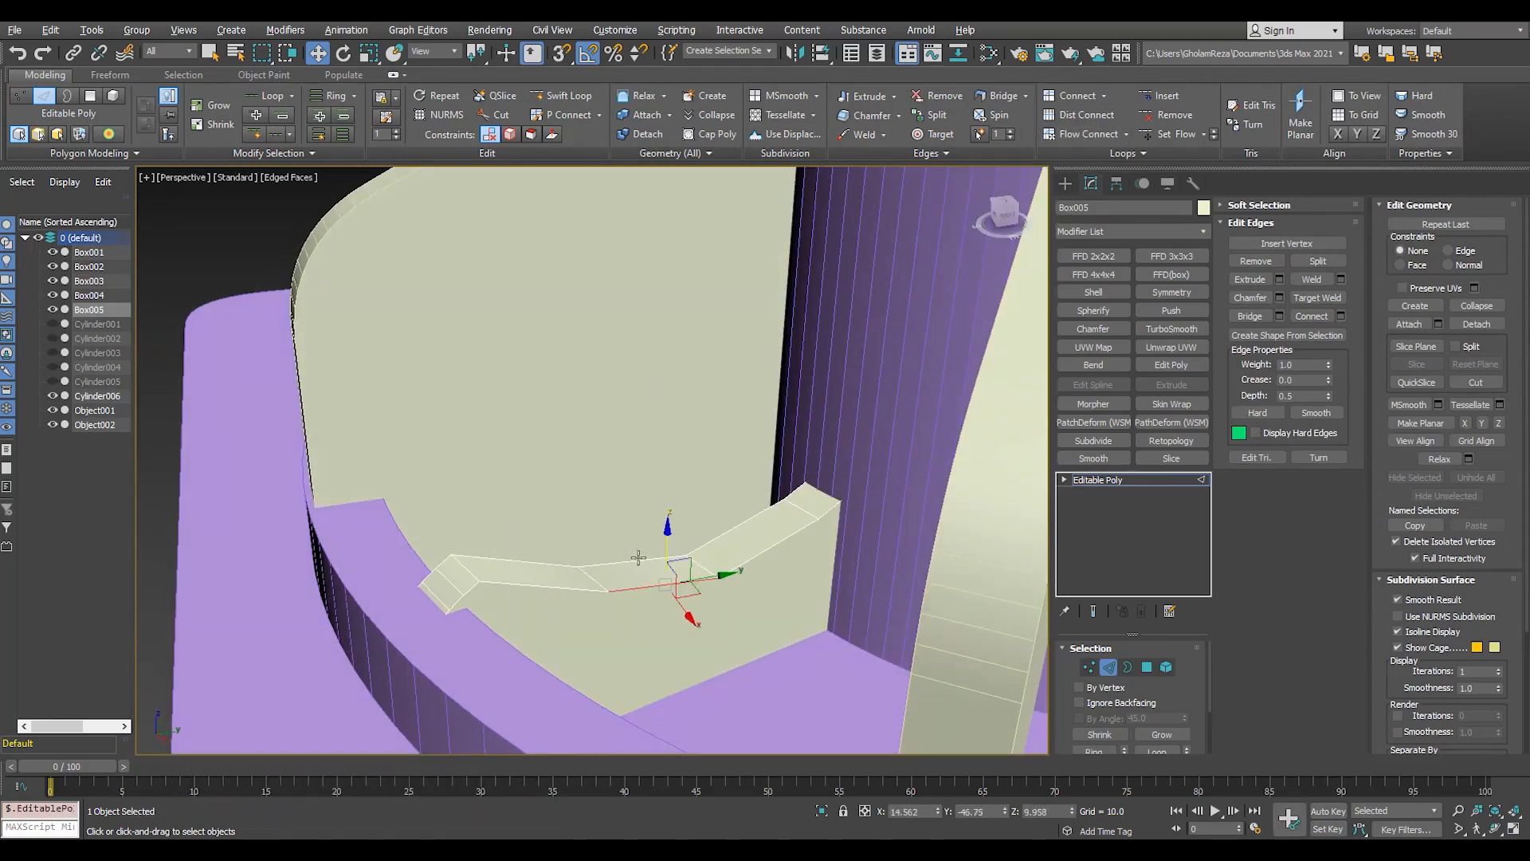
click(1091, 137)
scroll(684, 558, up, 3)
key(alt+1)
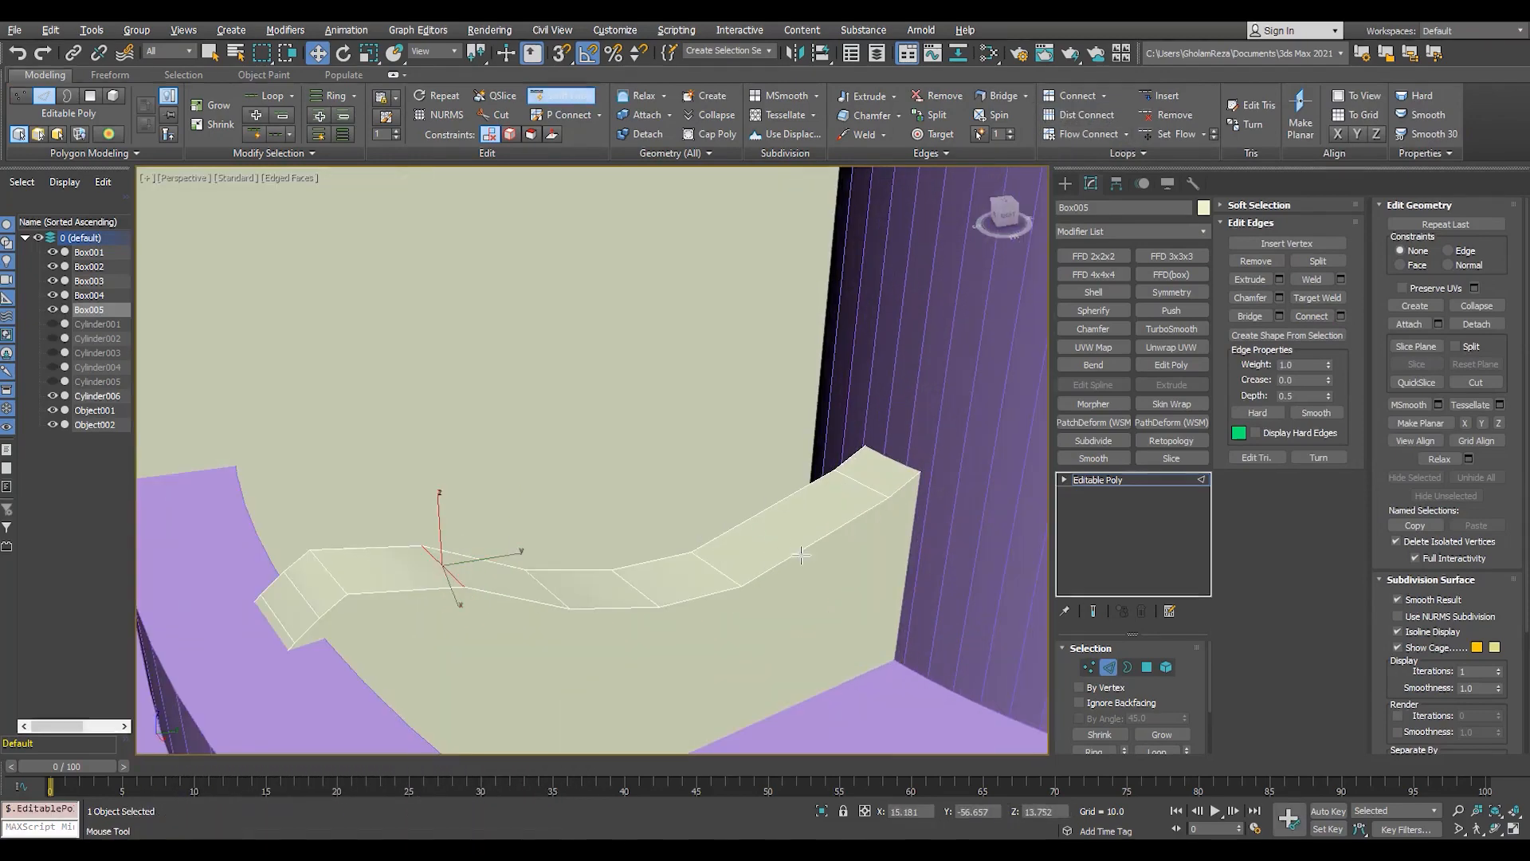
right_click(794, 539)
- Auto-smooth all polygons of the low rib
middle_drag(364, 597, 520, 595)
scroll(448, 594, down, 3)
key(4)
key(ctrl+a)
click(1450, 402)
- Apply a TurboSmooth modifier to the low rib and isolate it
click(1171, 328)
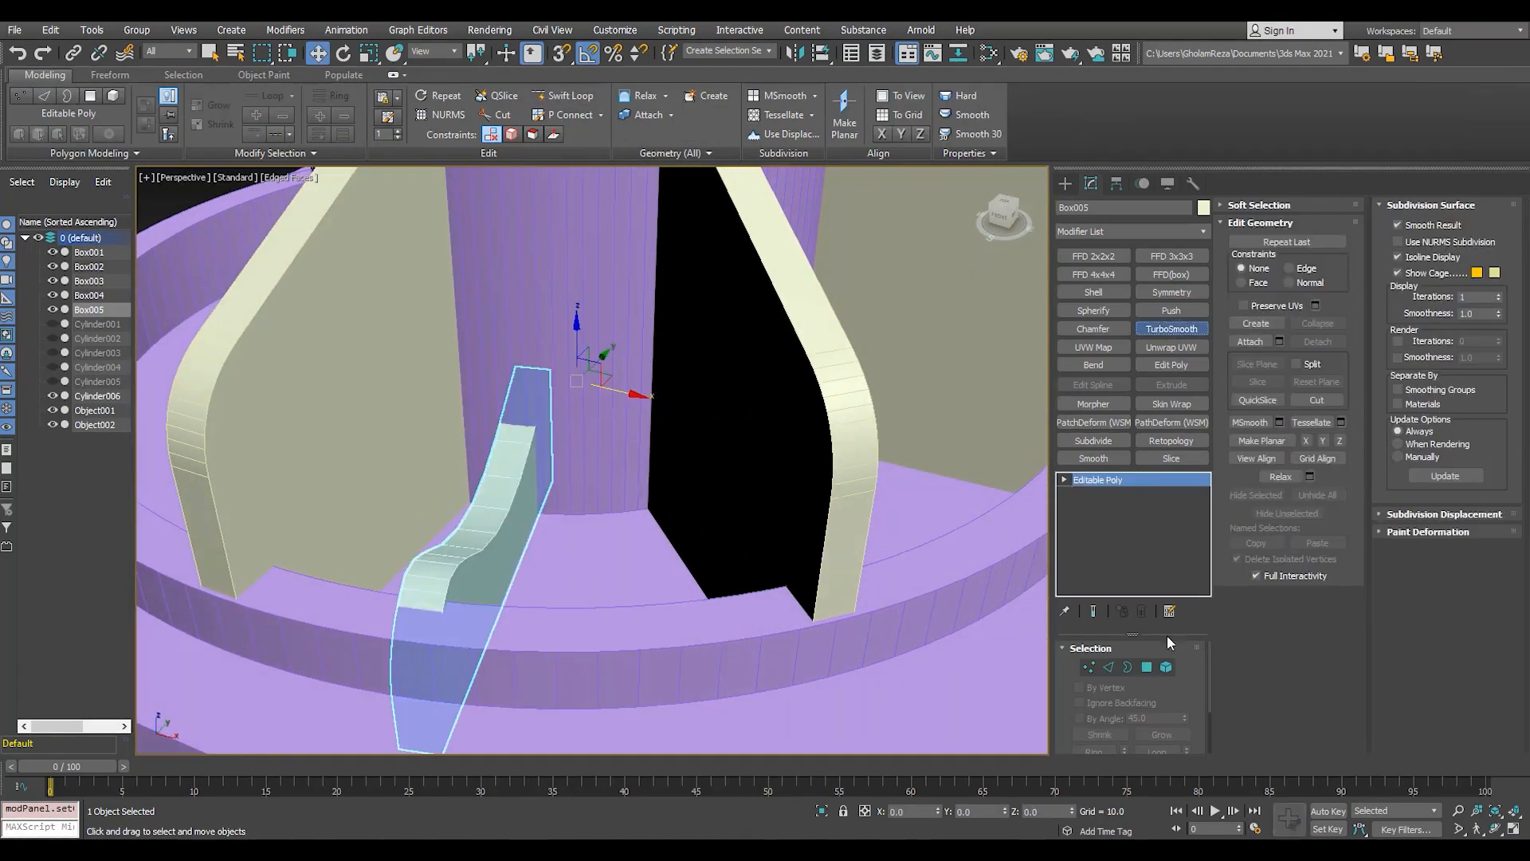
scroll(1163, 670, down, 3)
key(alt+q)
- Divide the low rib's bottom edges with three segments, connect the new vertices to the curved top, and return to TurboSmooth
key(2)
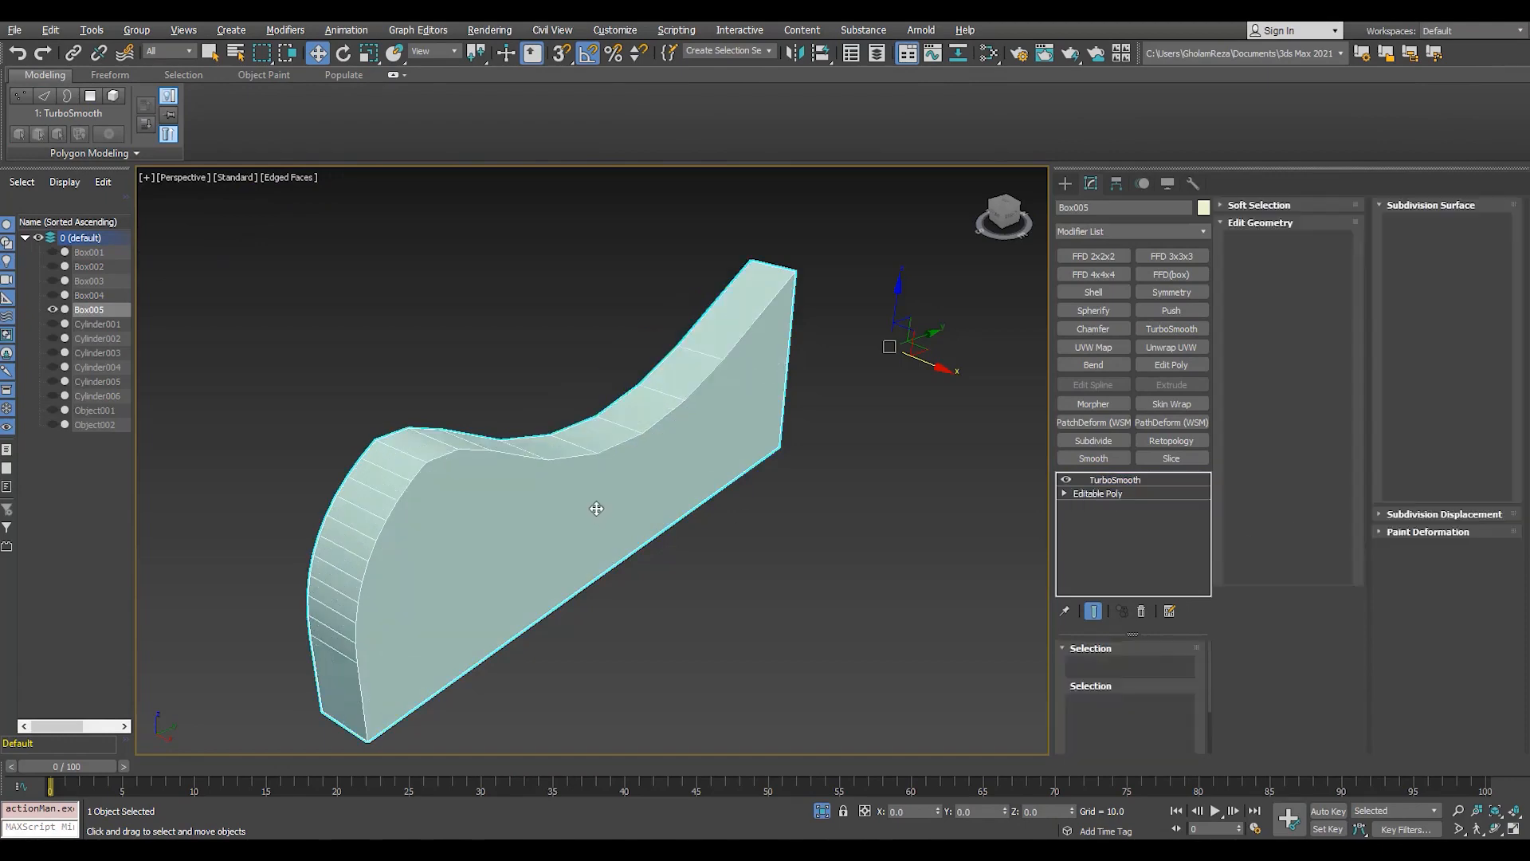
alt+middle_drag(596, 505, 585, 620)
key(F3)
click(1342, 315)
click(599, 541)
key(1)
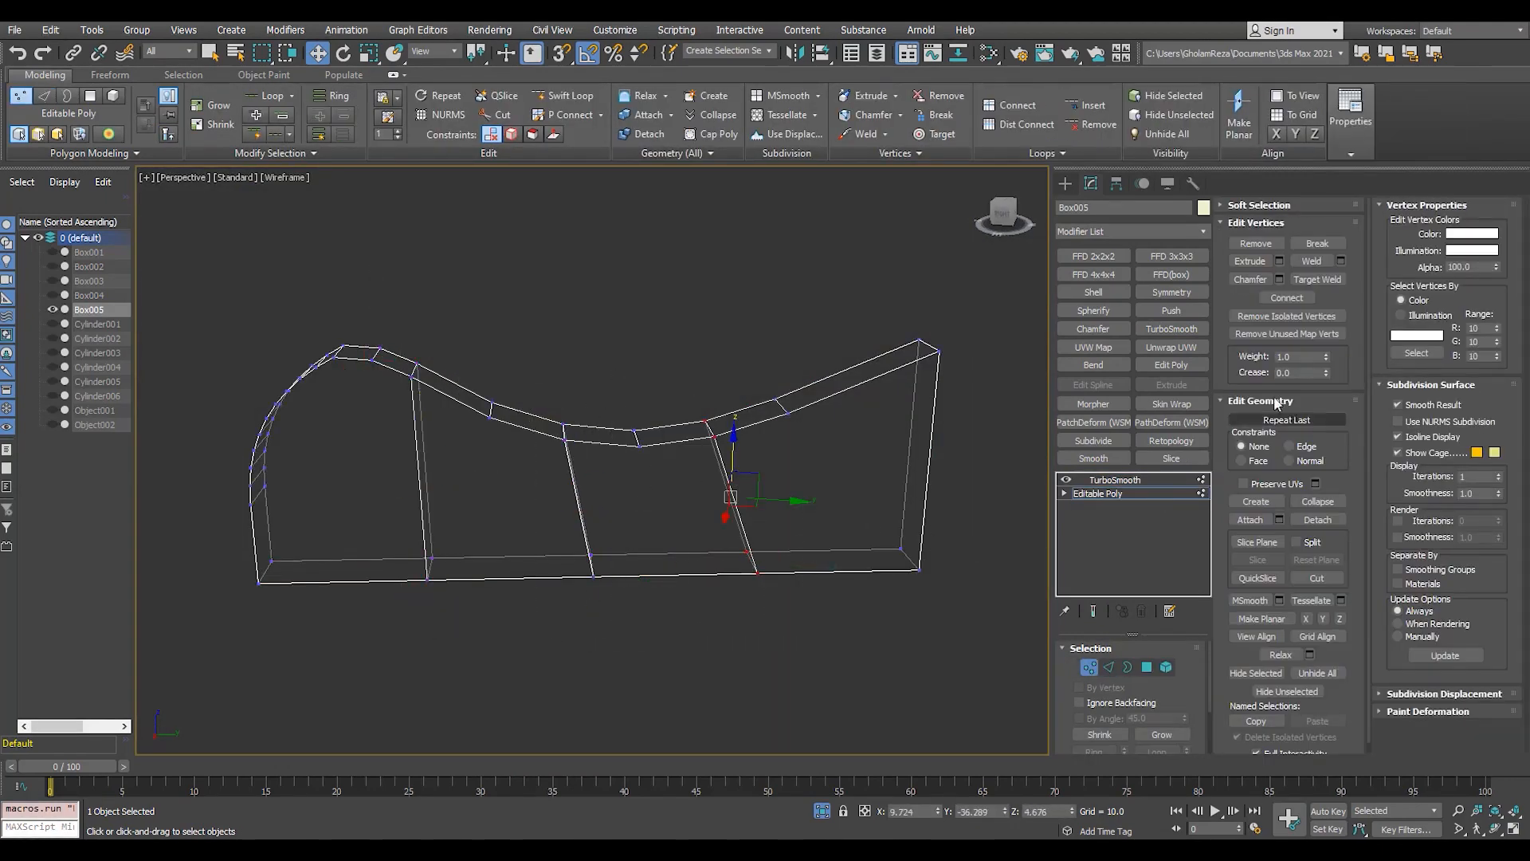
click(1115, 480)
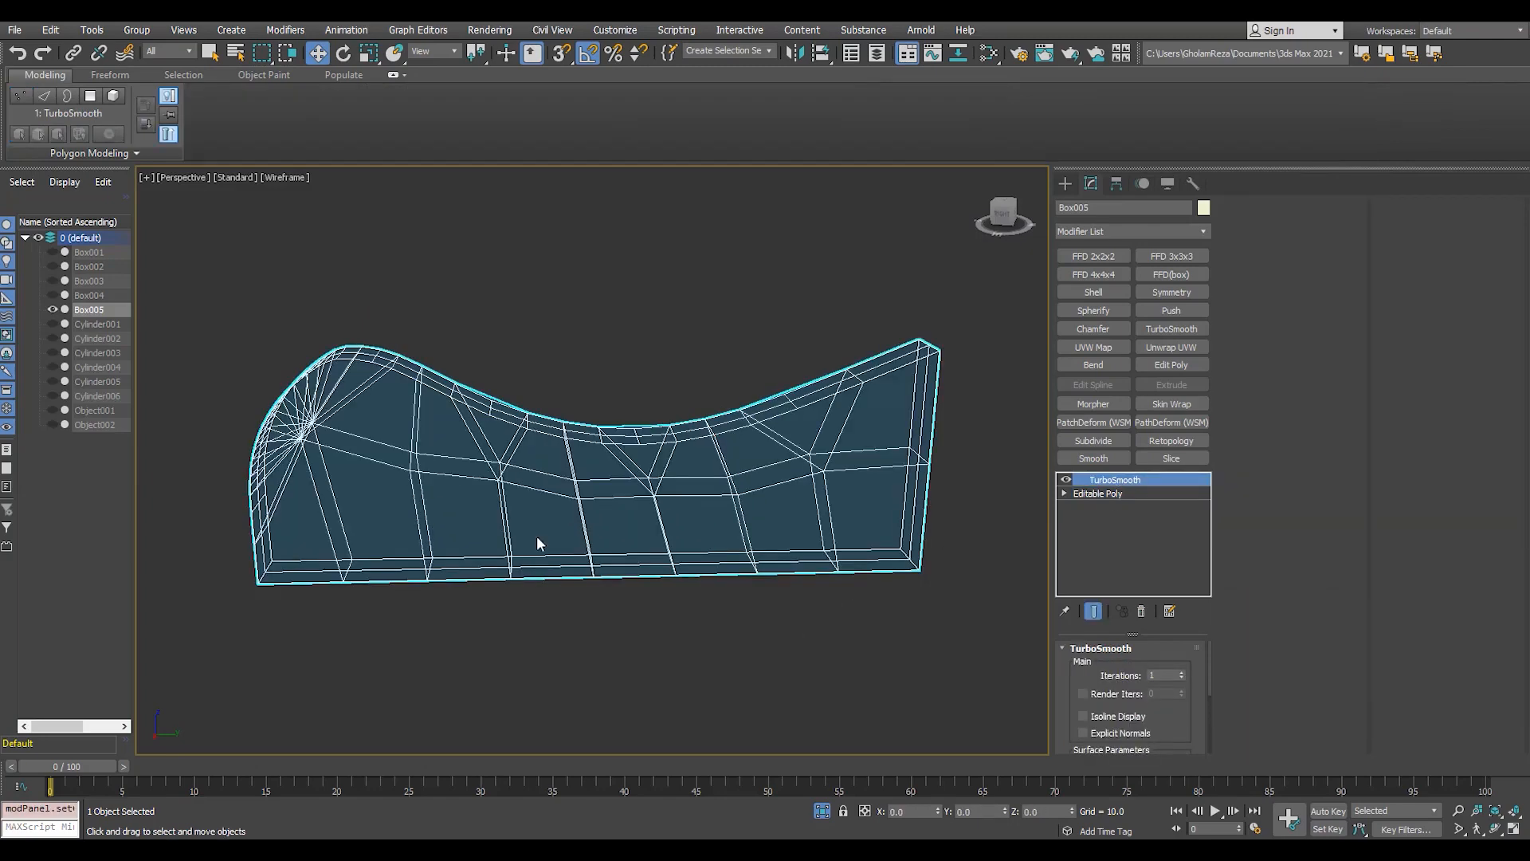
- Subdivide the low rib's bottom edges again and connect the new vertices to the remaining top vertices, returning to TurboSmooth
key(F3)
key(alt+w)
key(alt+w)
alt+middle_drag(558, 446, 781, 442)
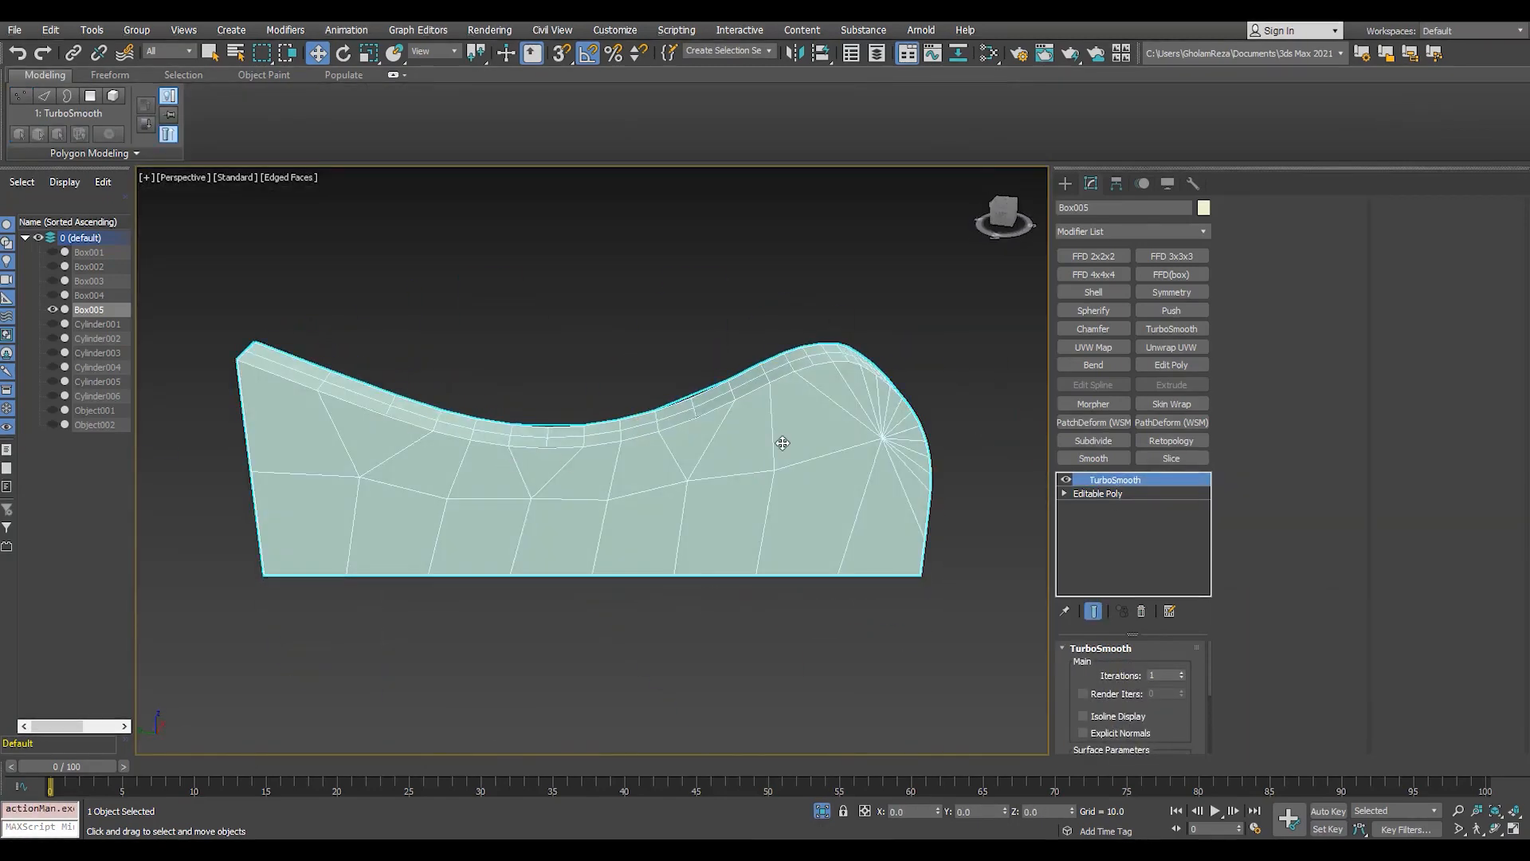
click(1099, 493)
key(F3)
key(2)
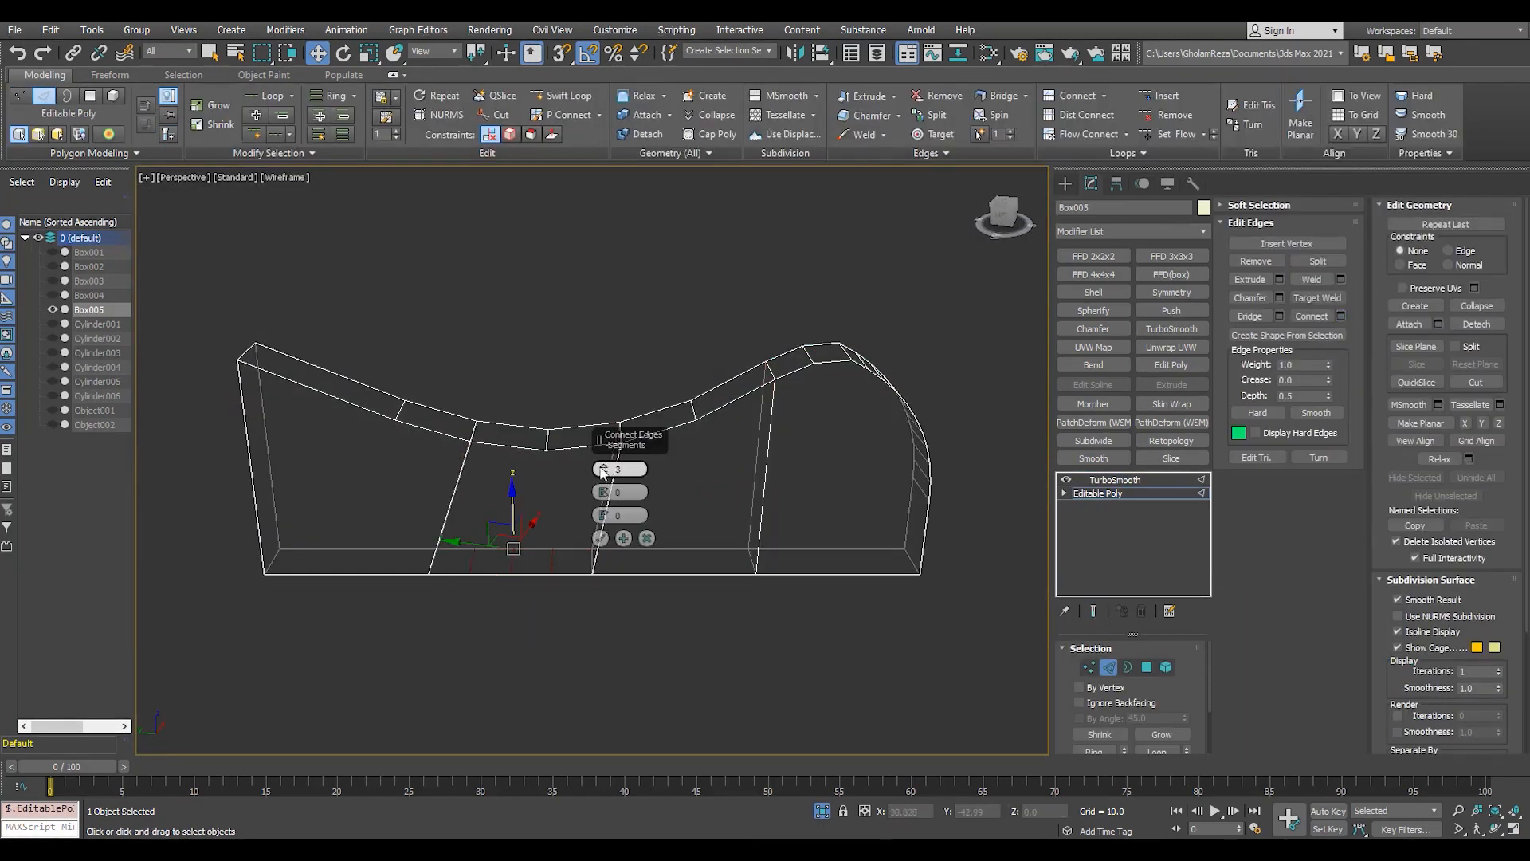
key(1)
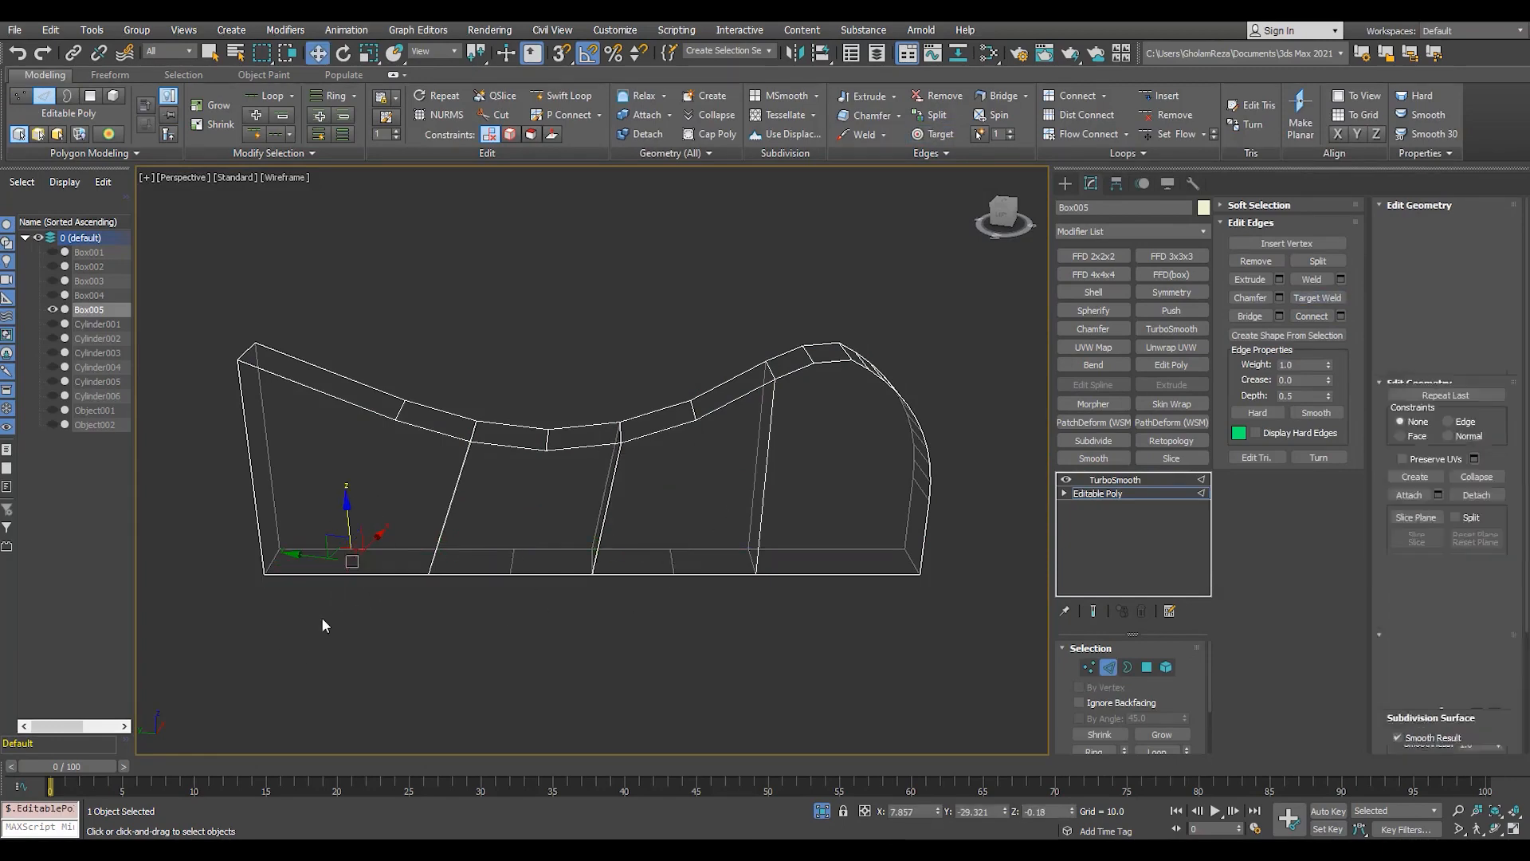
drag(373, 349, 412, 437)
click(1106, 480)
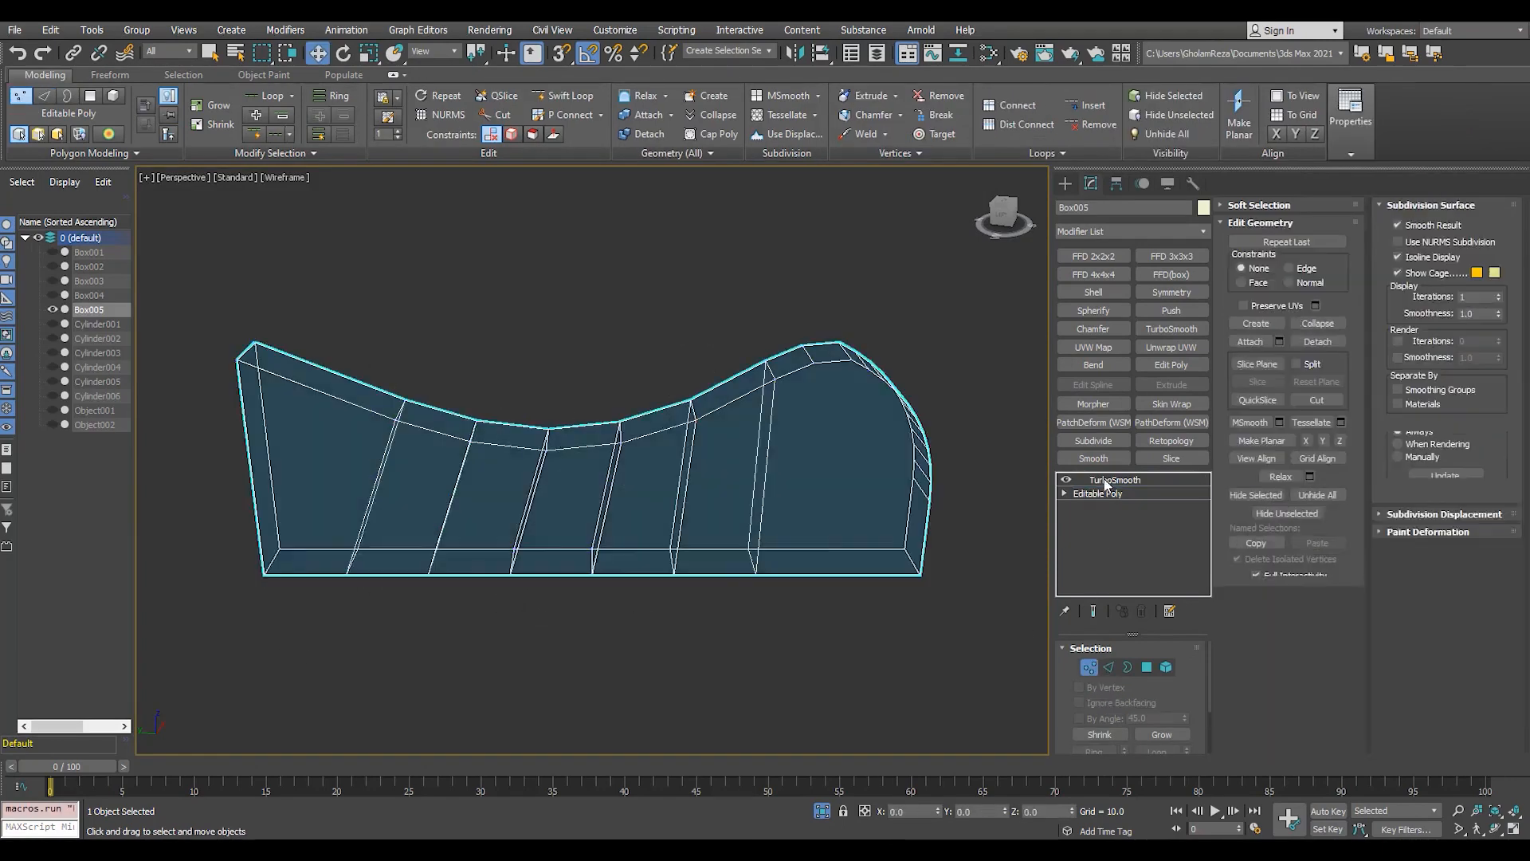
- Collapse the low rib's TurboSmooth into an editable poly and end isolation to show the whole model from above
key(F3)
key(alt+q)
middle_drag(739, 486, 754, 490)
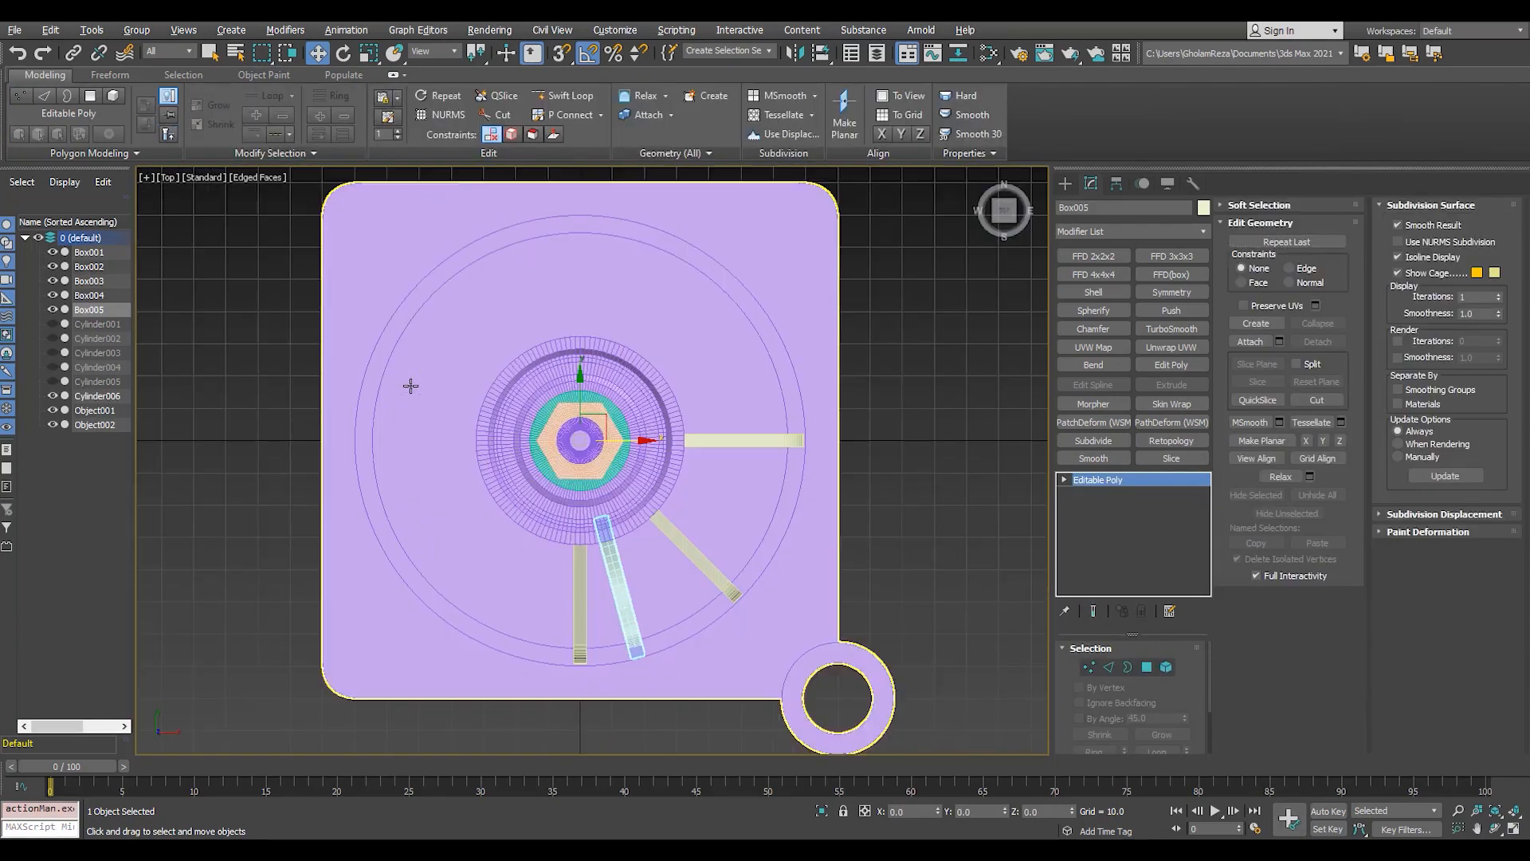
- Clone the low rib by rotating it around the shaft to a Z angle of -60 degrees
key(e)
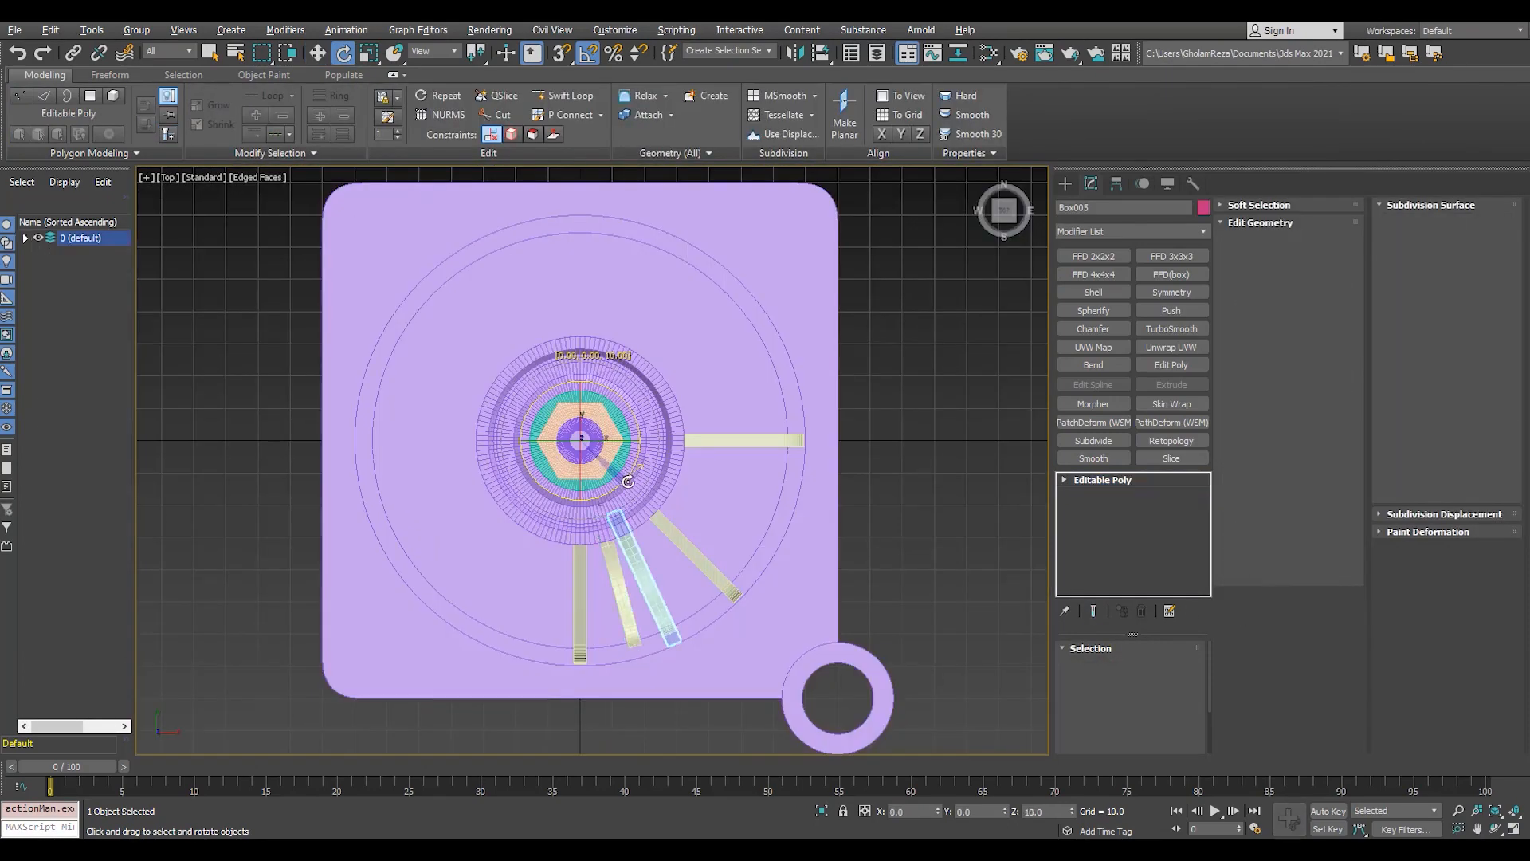
shift+drag(632, 481, 641, 492)
click(764, 501)
- Attach the two neighbouring low ribs into a single editable poly object
scroll(680, 452, up, 3)
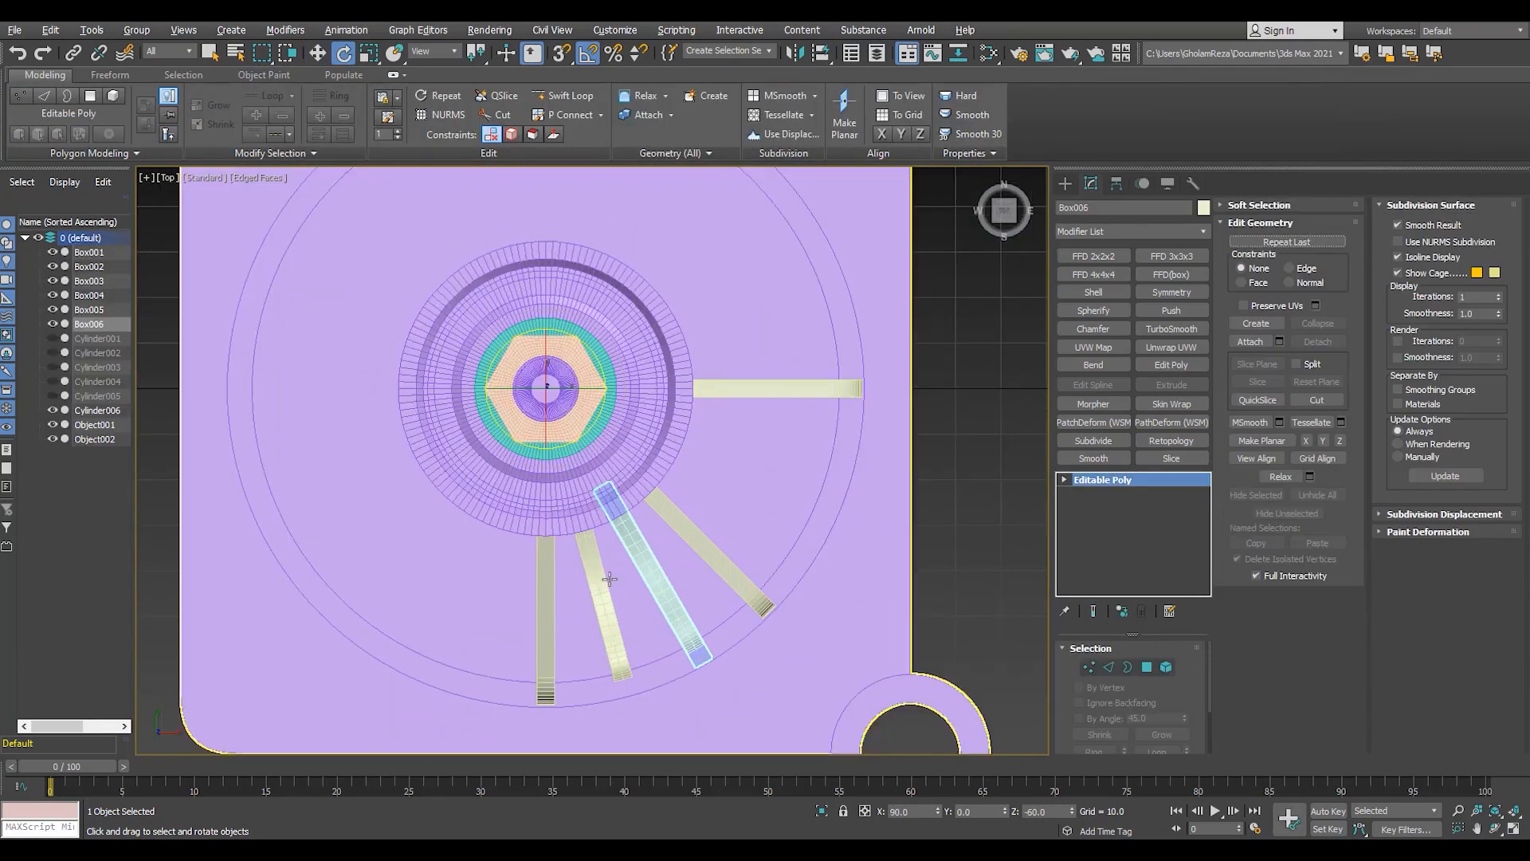
ctrl+click(607, 597)
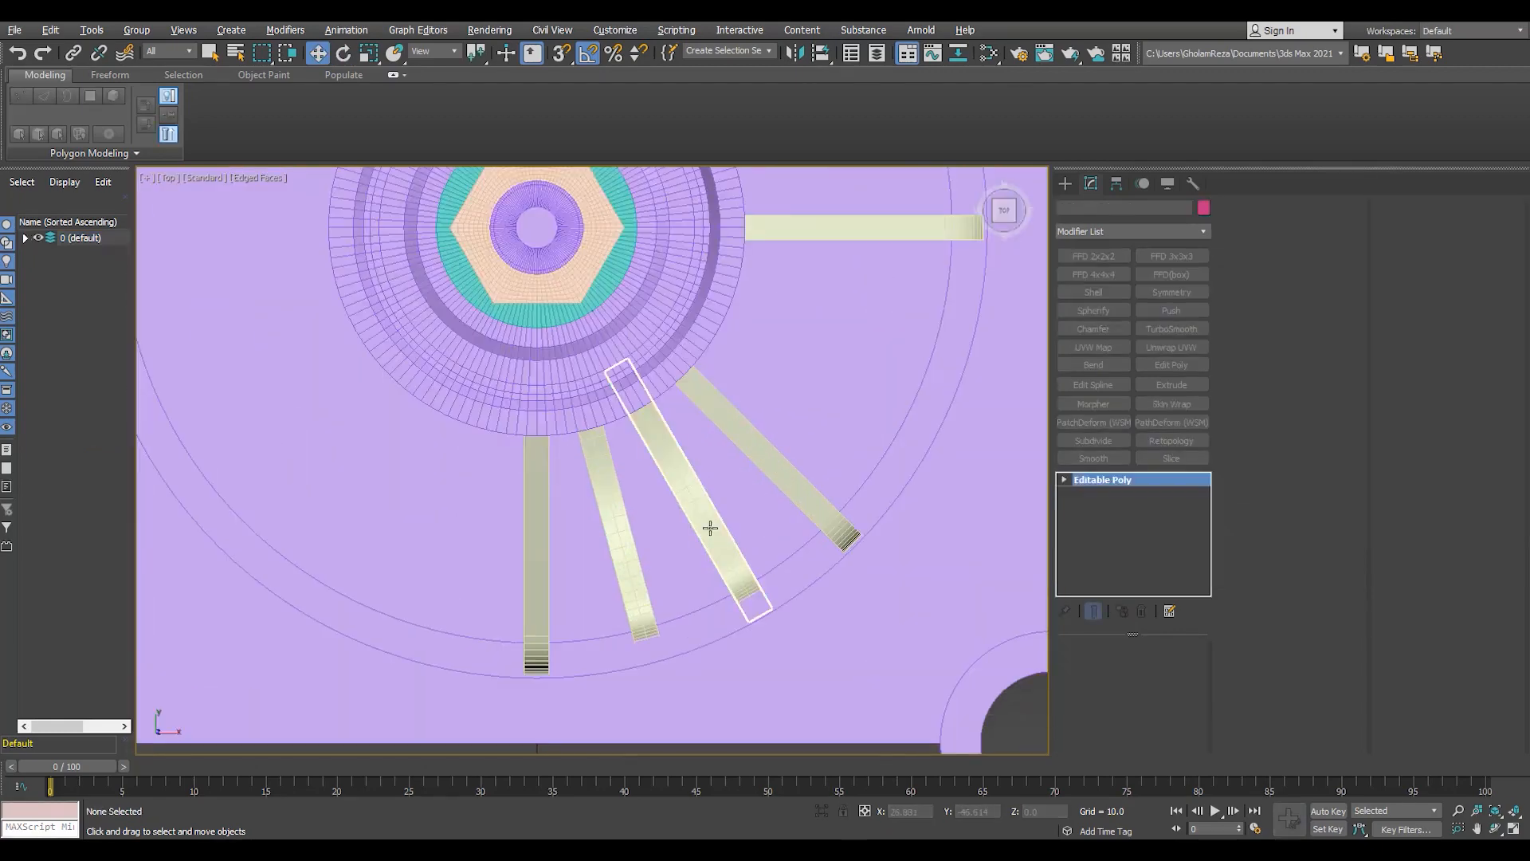
key(4)
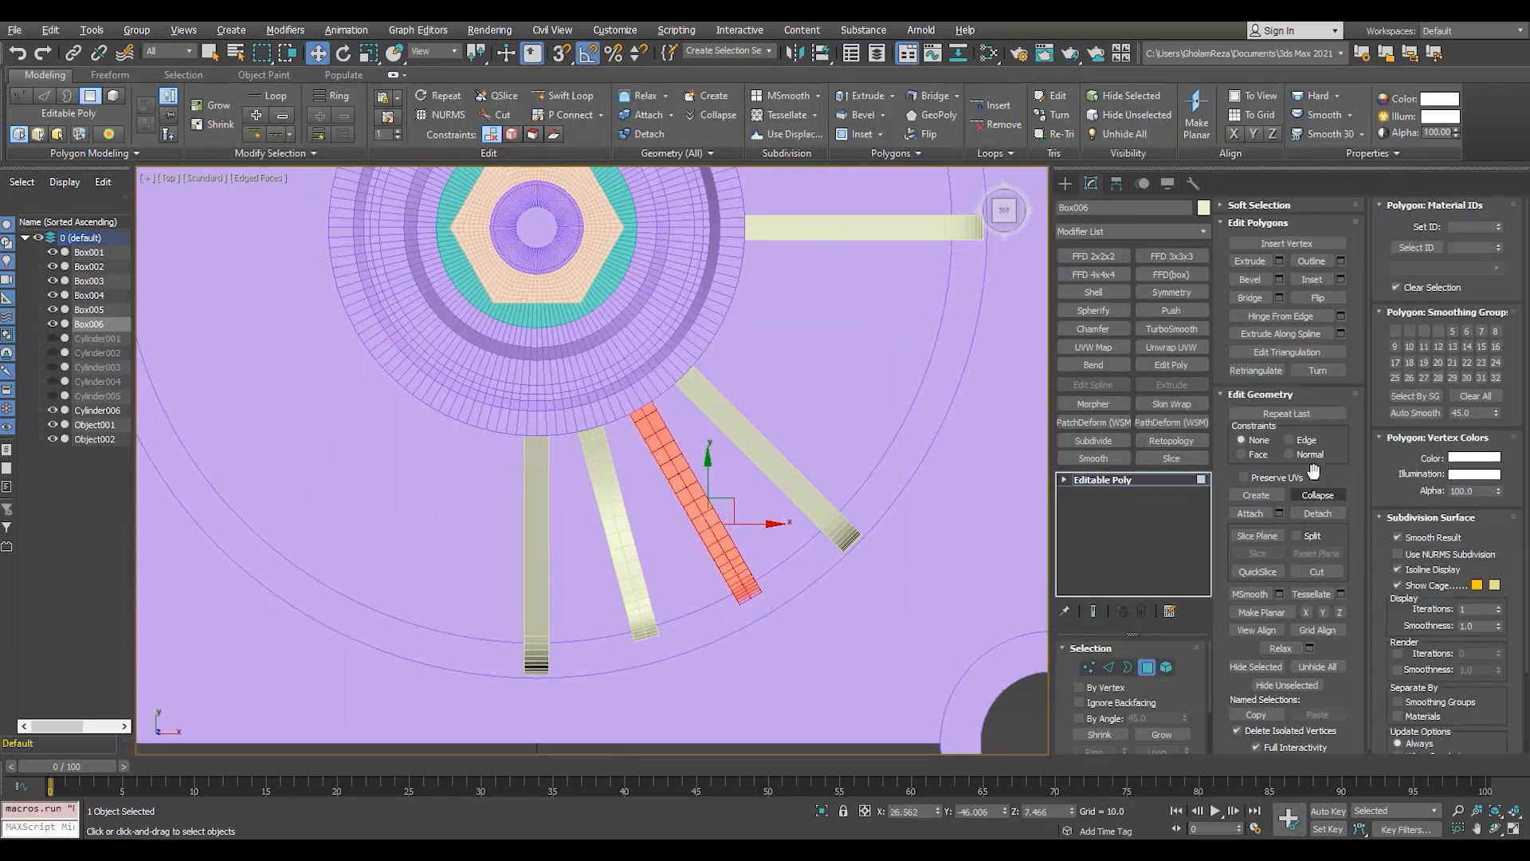
click(1153, 488)
- Copy the low rib pair around the shaft to a Z angle of -15 degrees, between the next two tall ribs
key(e)
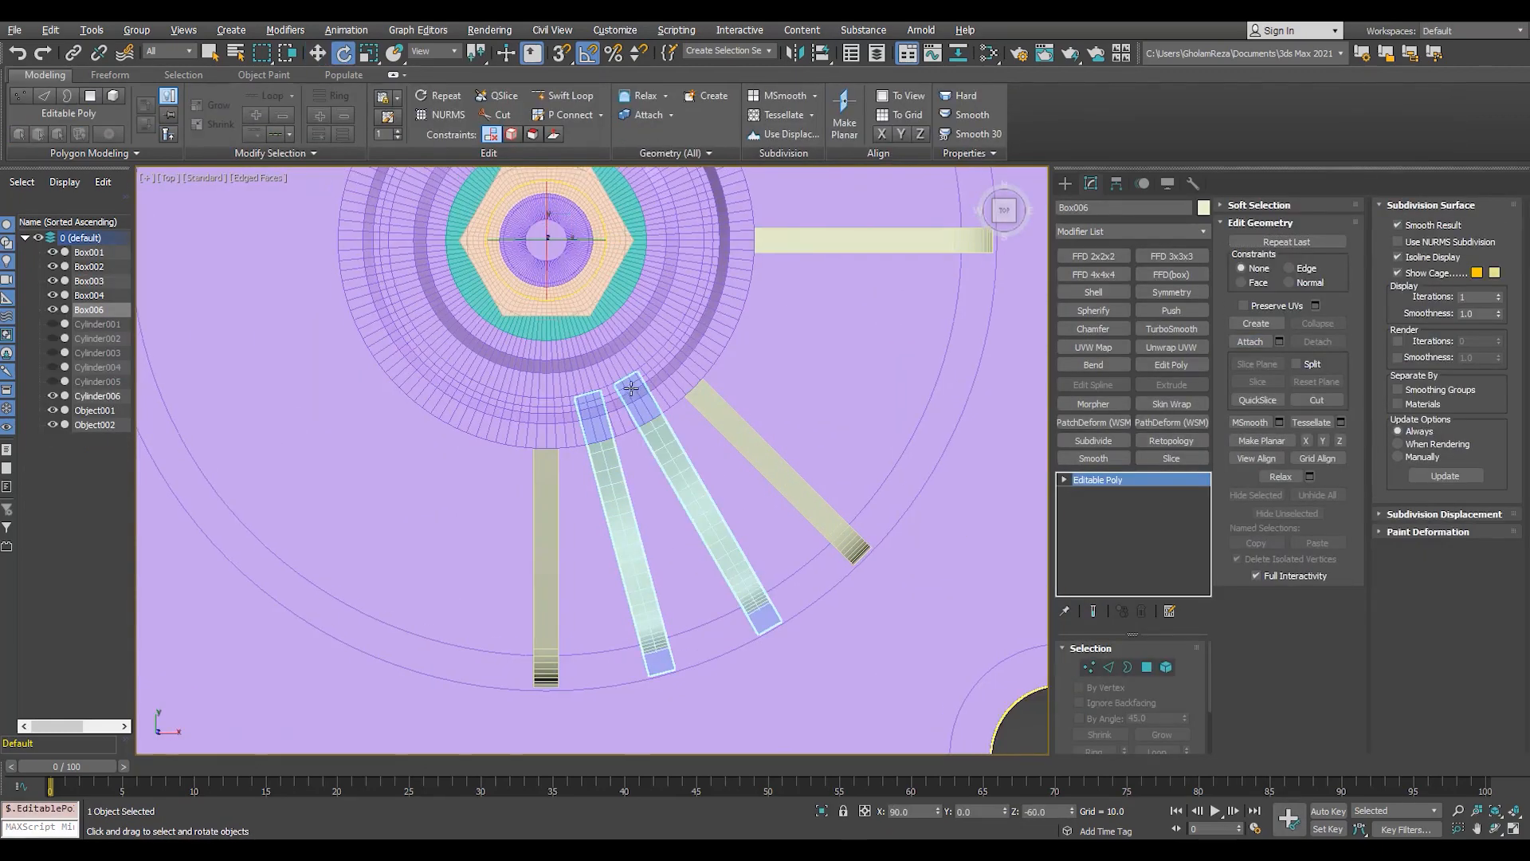
shift+drag(607, 283, 624, 285)
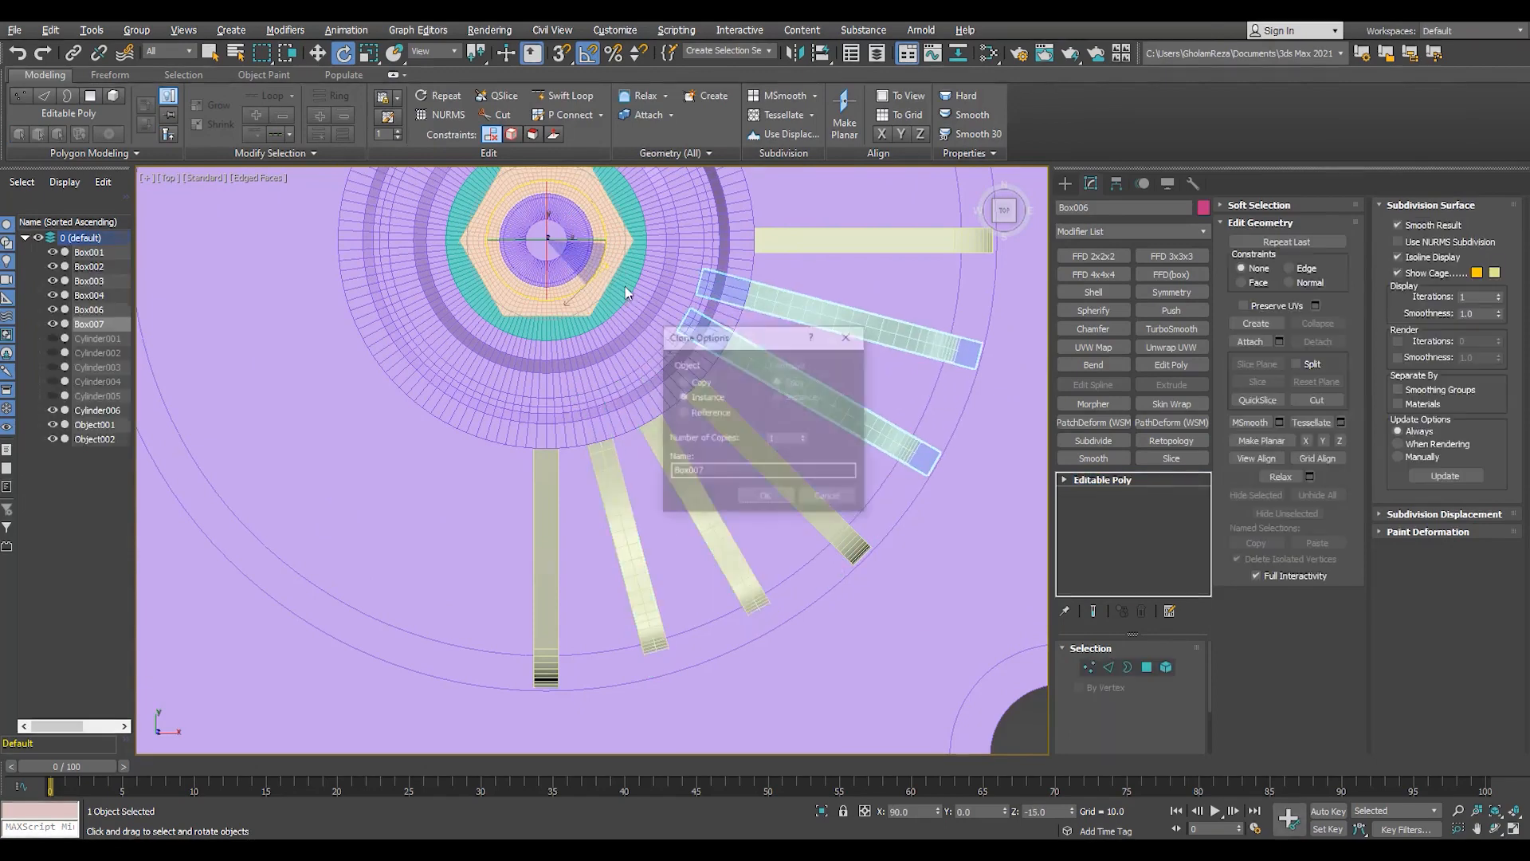
click(692, 382)
click(766, 497)
- Merge the three tall ribs and both low rib pairs into the main body with a ProBoolean Union
key(alt+w)
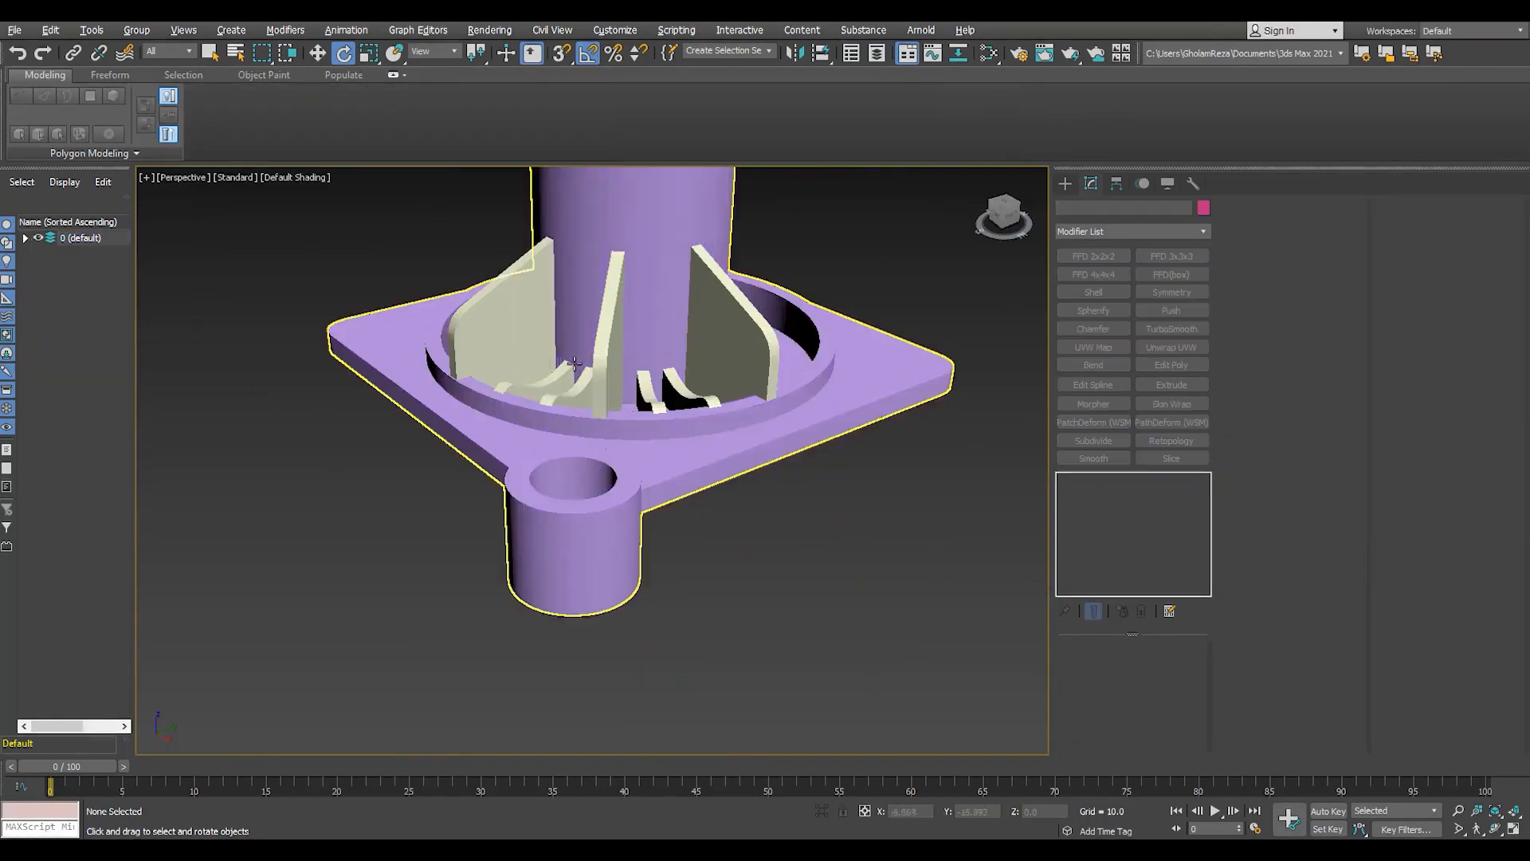
alt+middle_drag(644, 457, 517, 546)
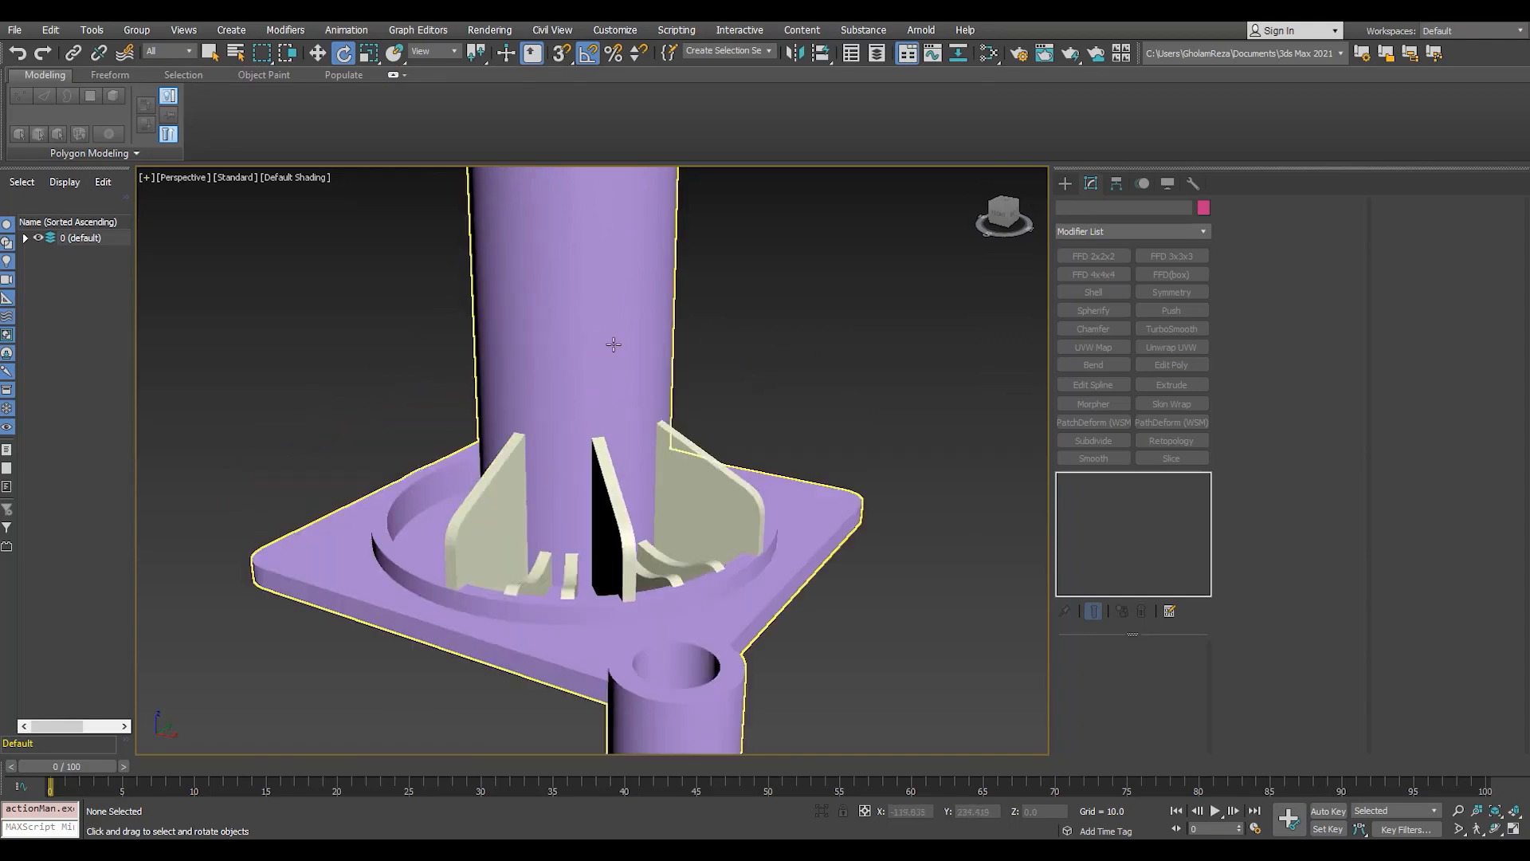
click(614, 345)
key(F4)
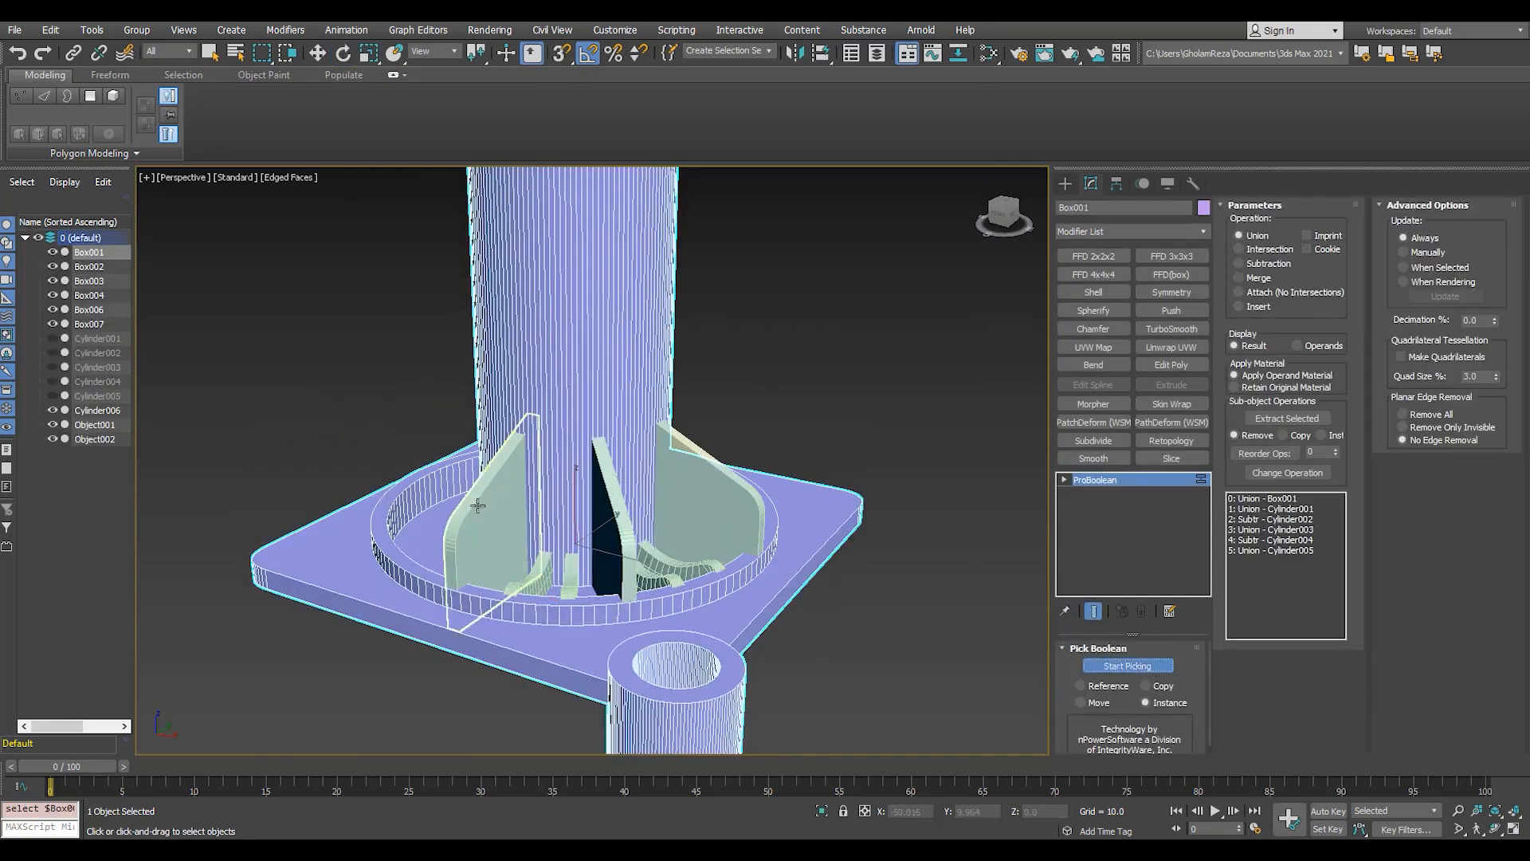
click(477, 505)
click(680, 475)
scroll(526, 572, up, 3)
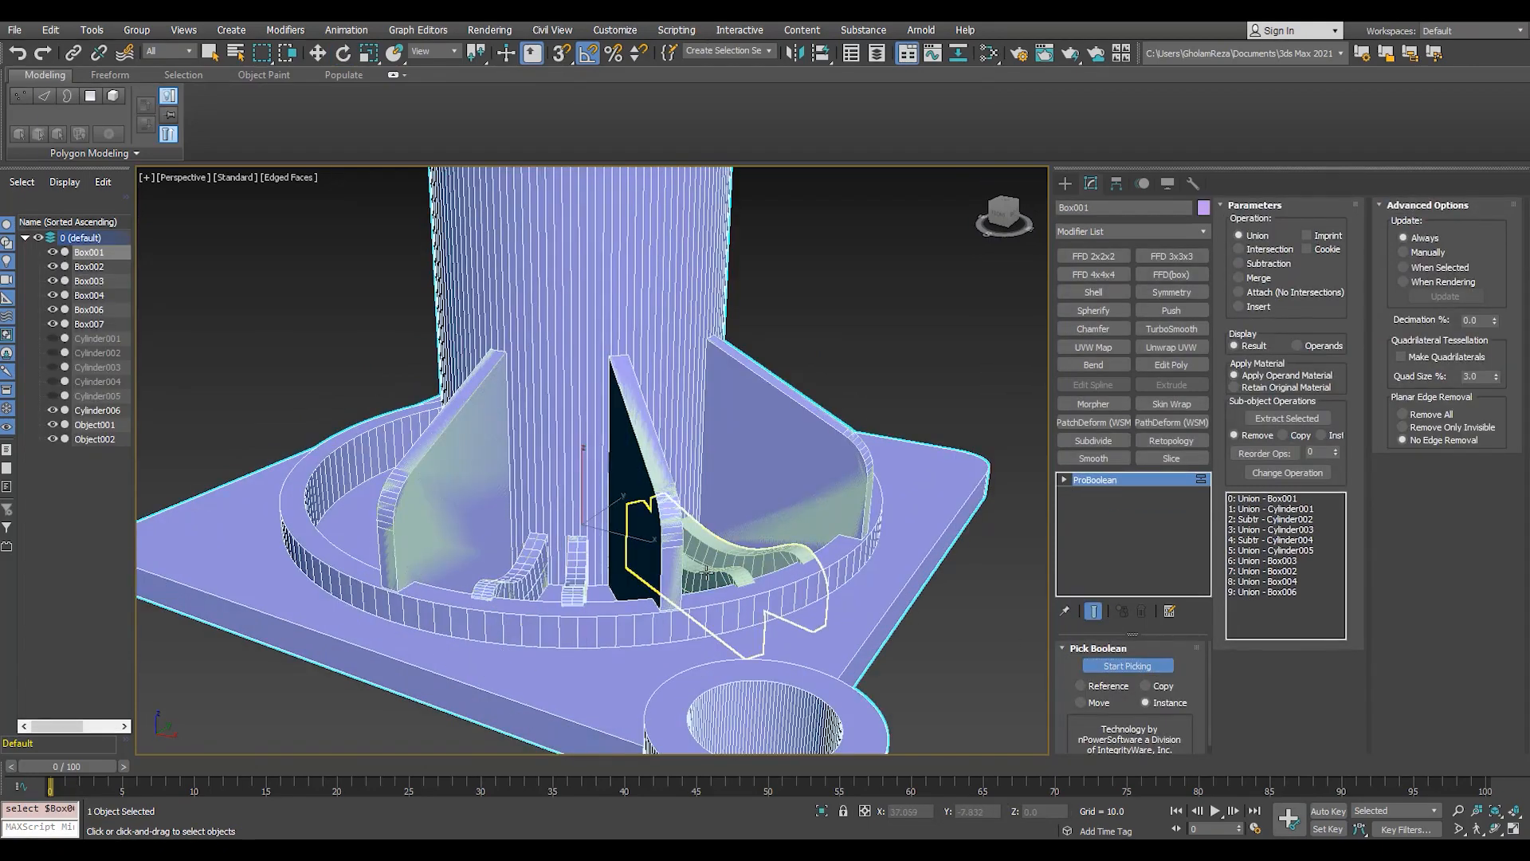
right_click(946, 642)
- Auto-smooth all polygons of the middle tall rib
click(668, 519)
key(4)
key(ctrl+a)
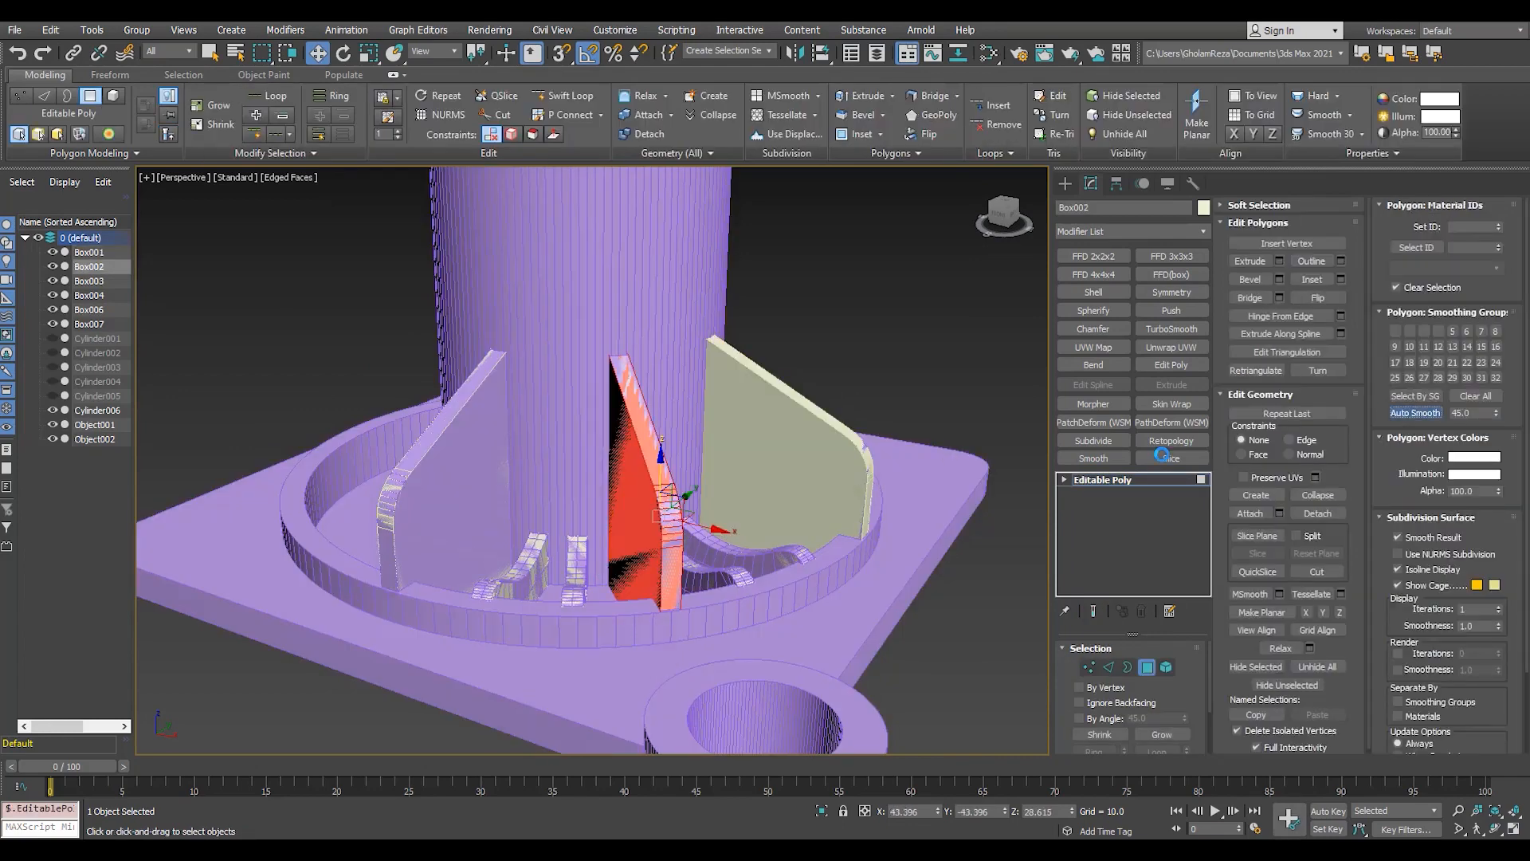
click(1120, 481)
- Hide the original tall ribs and low rib pairs, leaving only their merged geometry in view
ctrl+click(454, 470)
ctrl+click(779, 433)
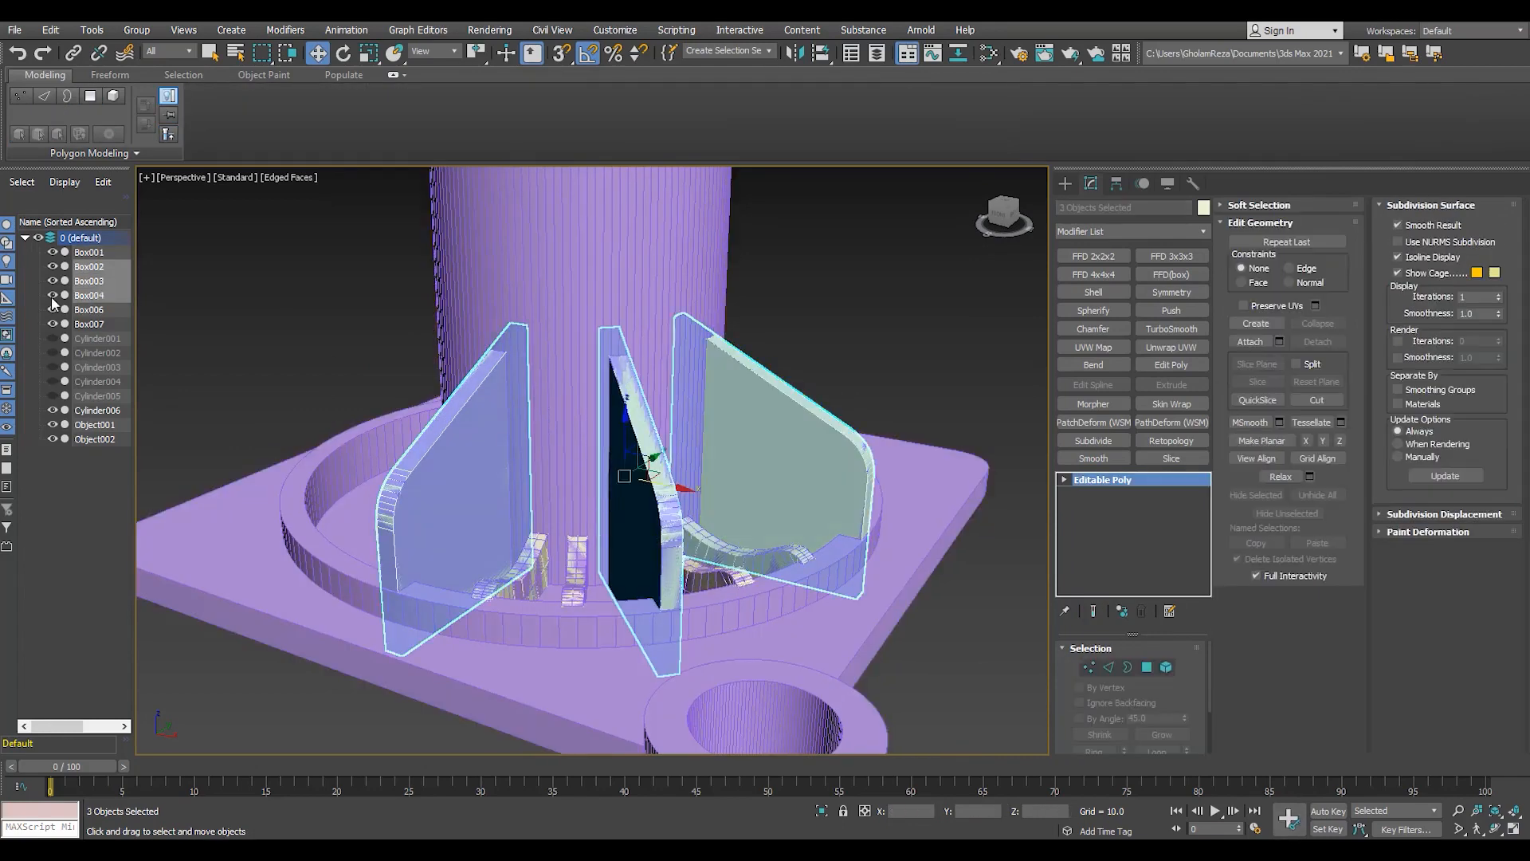
click(52, 296)
click(576, 570)
ctrl+click(739, 568)
click(52, 324)
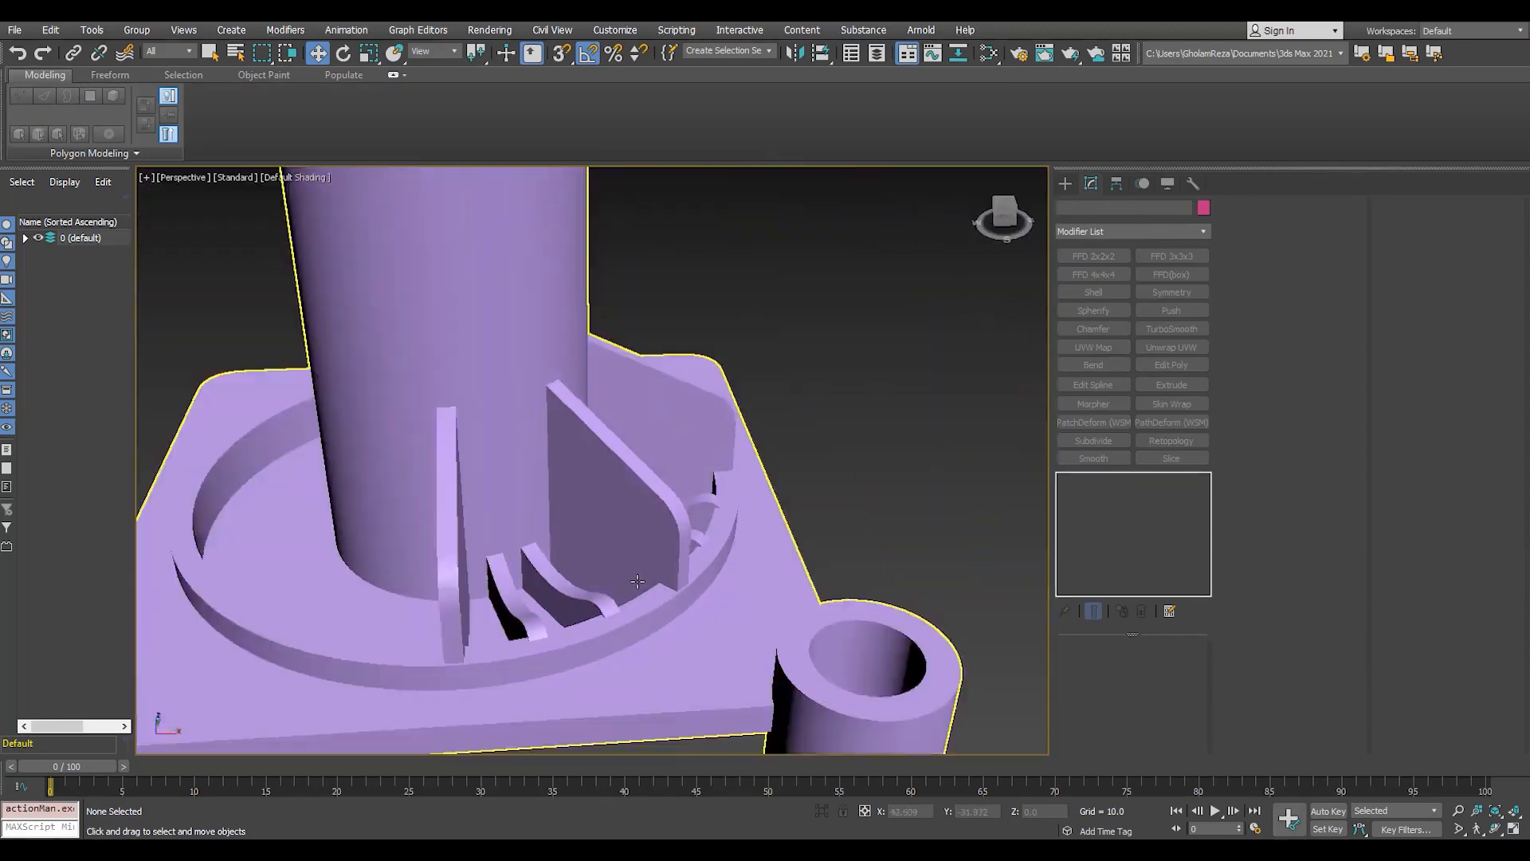
- Create a square box over the shaft in the Top view
scroll(638, 582, down, 10)
scroll(510, 580, up, 5)
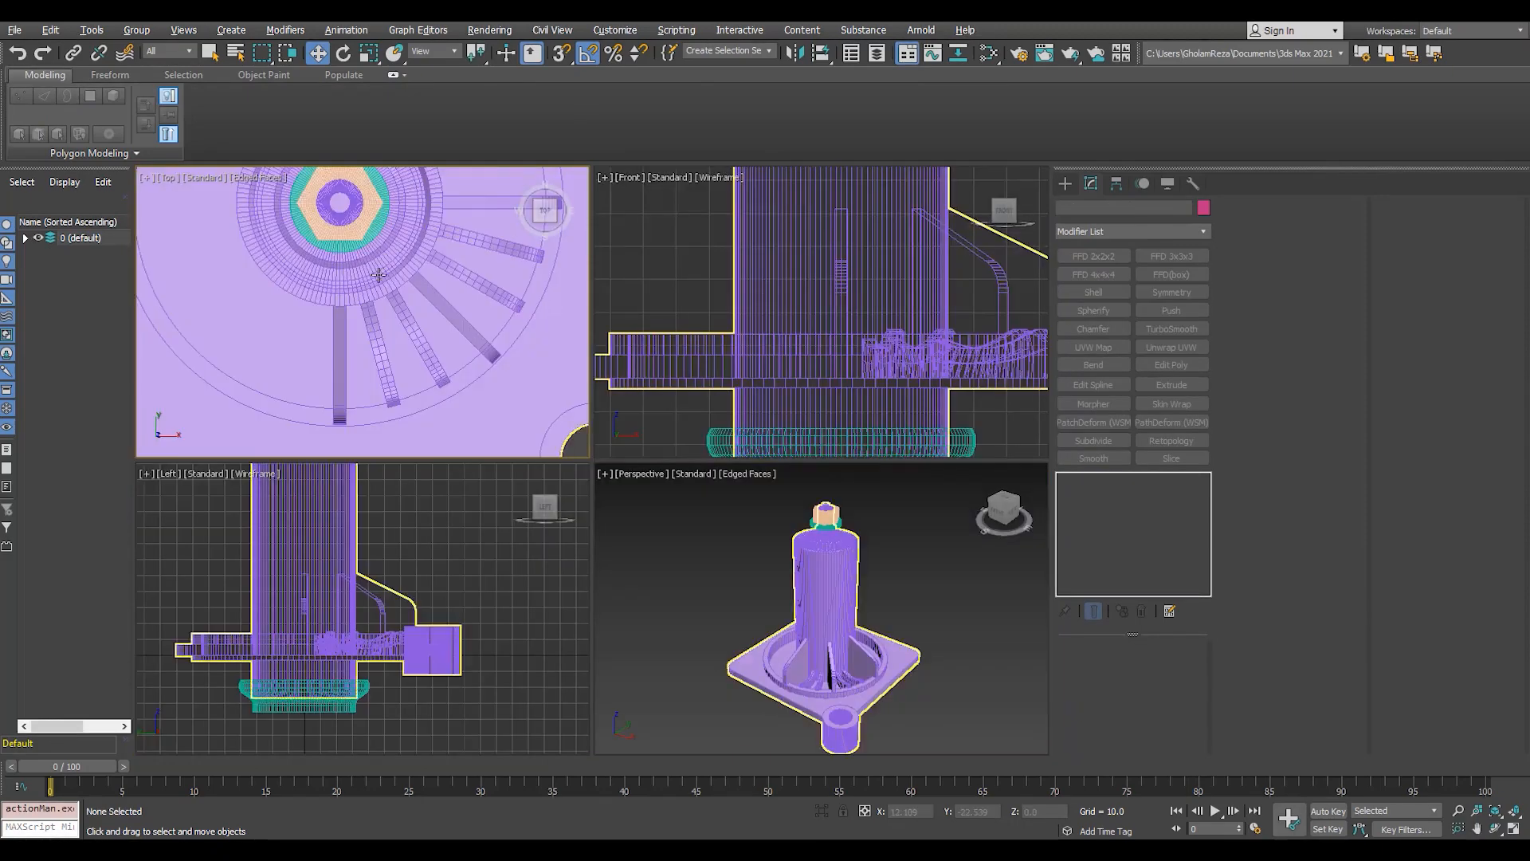
key(alt+w)
click(1066, 184)
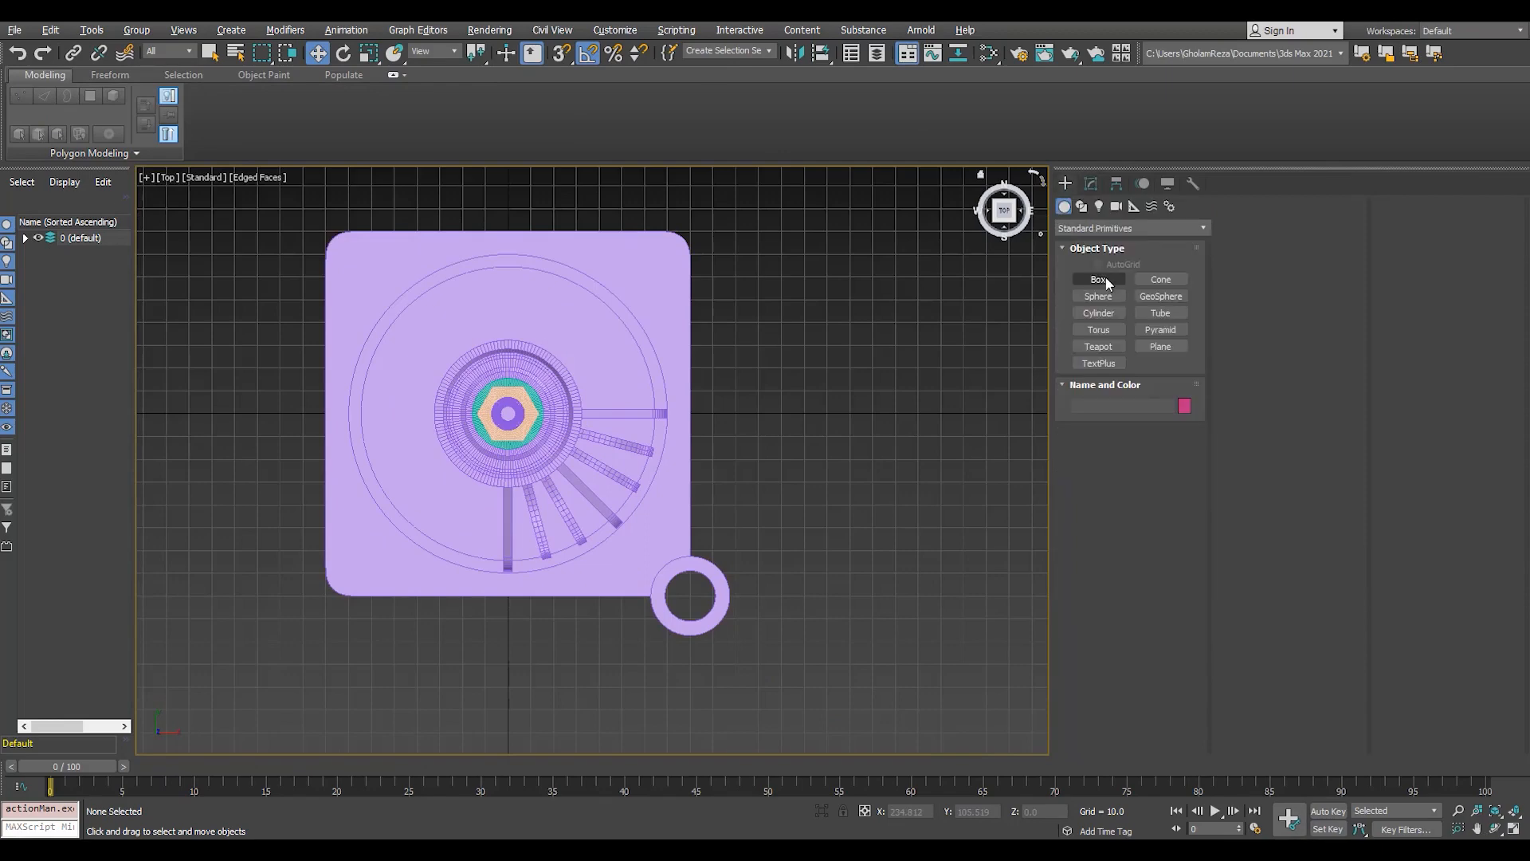
click(1098, 279)
click(603, 519)
key(w)
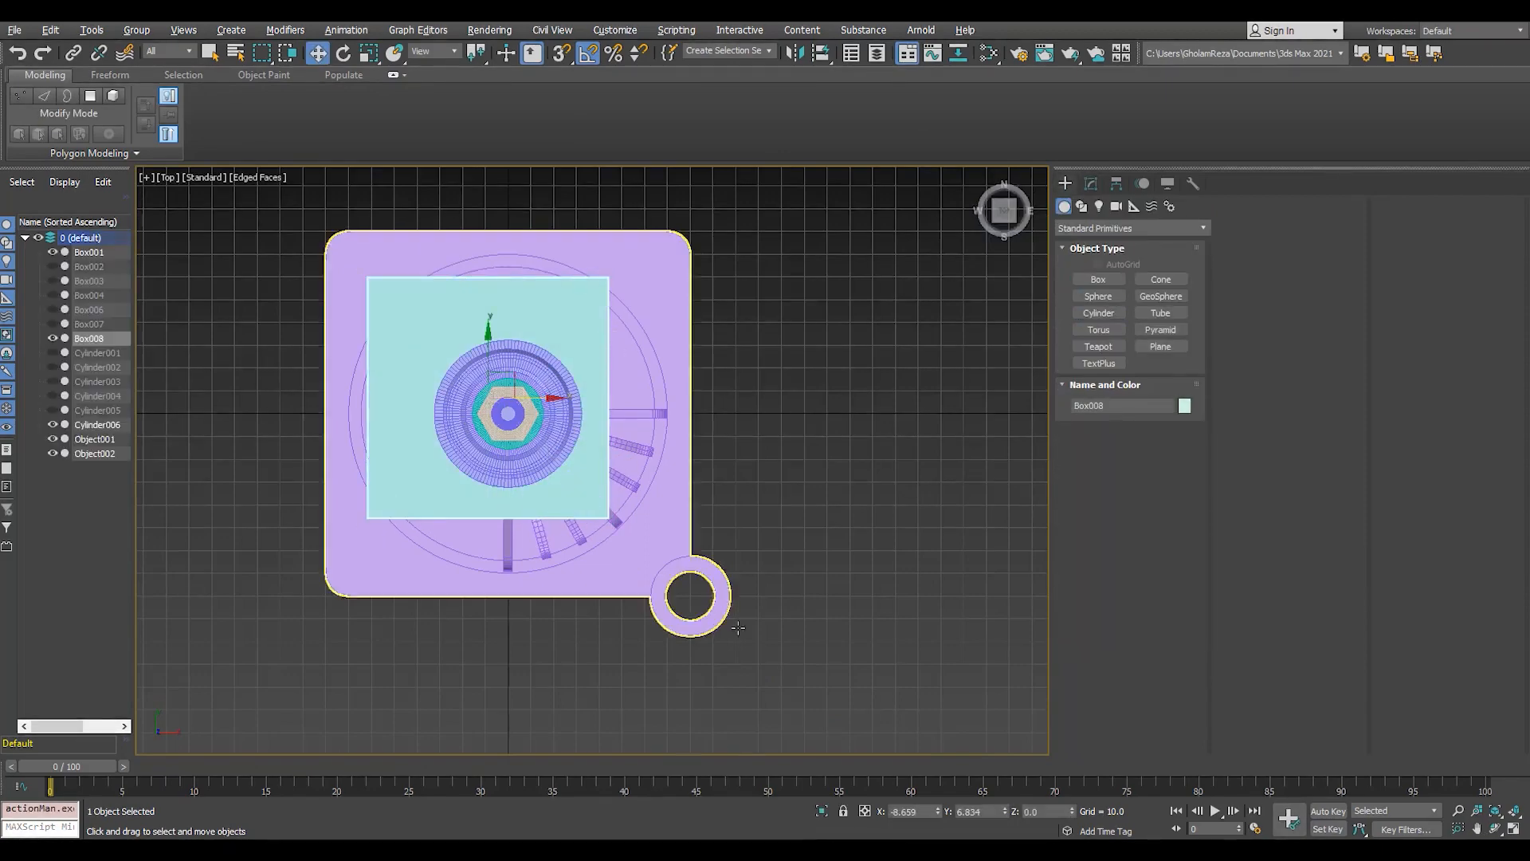
- Center the box on the shaft at X 0 and Y 0, and raise it above the ribs
right_click(1005, 812)
key(alt+w)
right_click(944, 623)
key(alt+w)
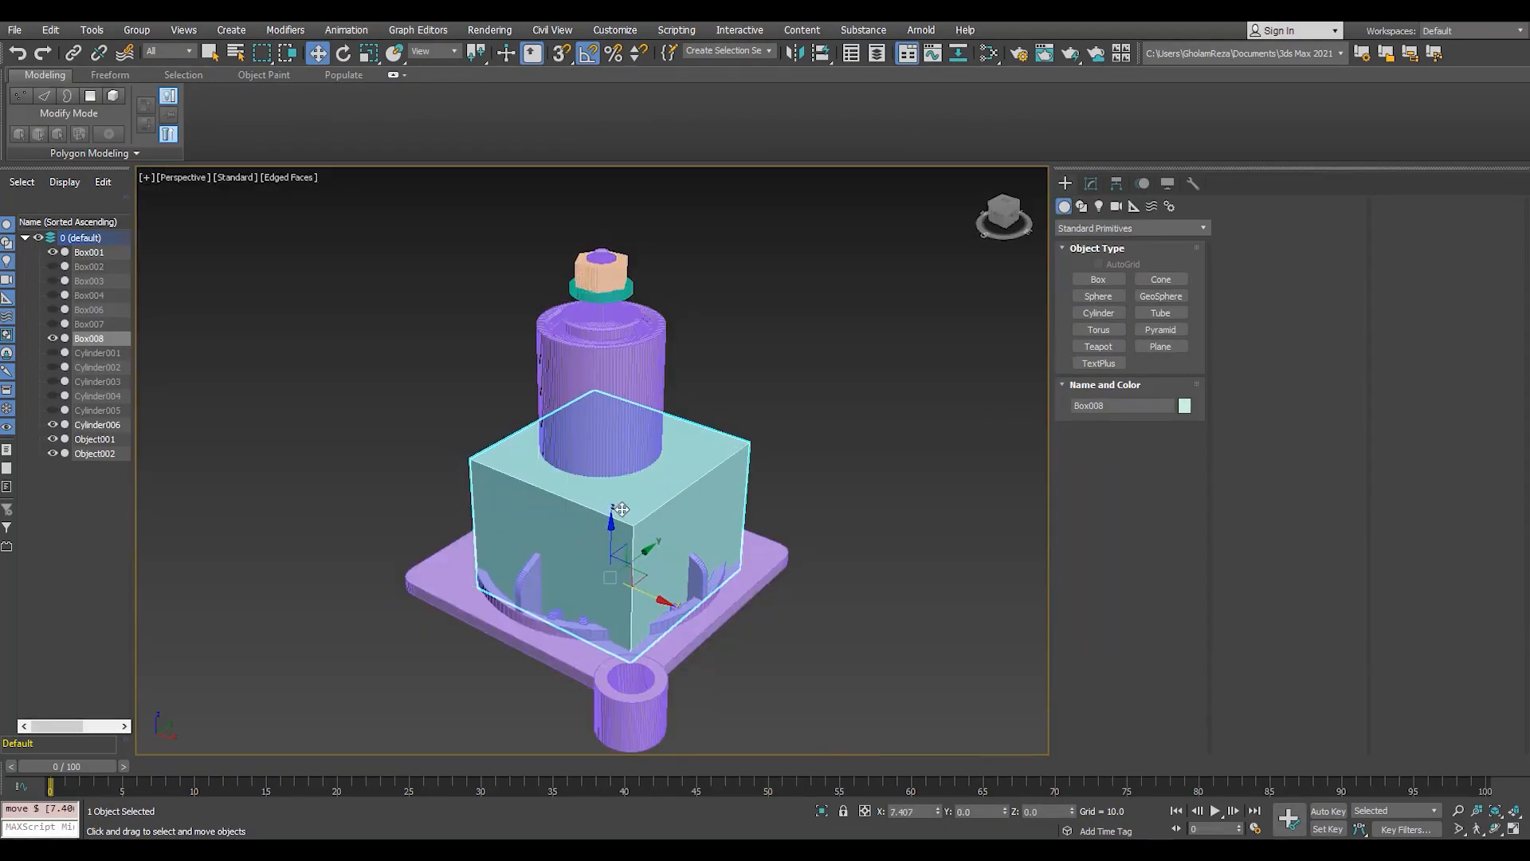
key(ctrl+z)
drag(608, 534, 611, 457)
- Convert the box to an editable poly and center its pivot on the object
alt+middle_drag(612, 457, 628, 487)
key(4)
key(ctrl+a)
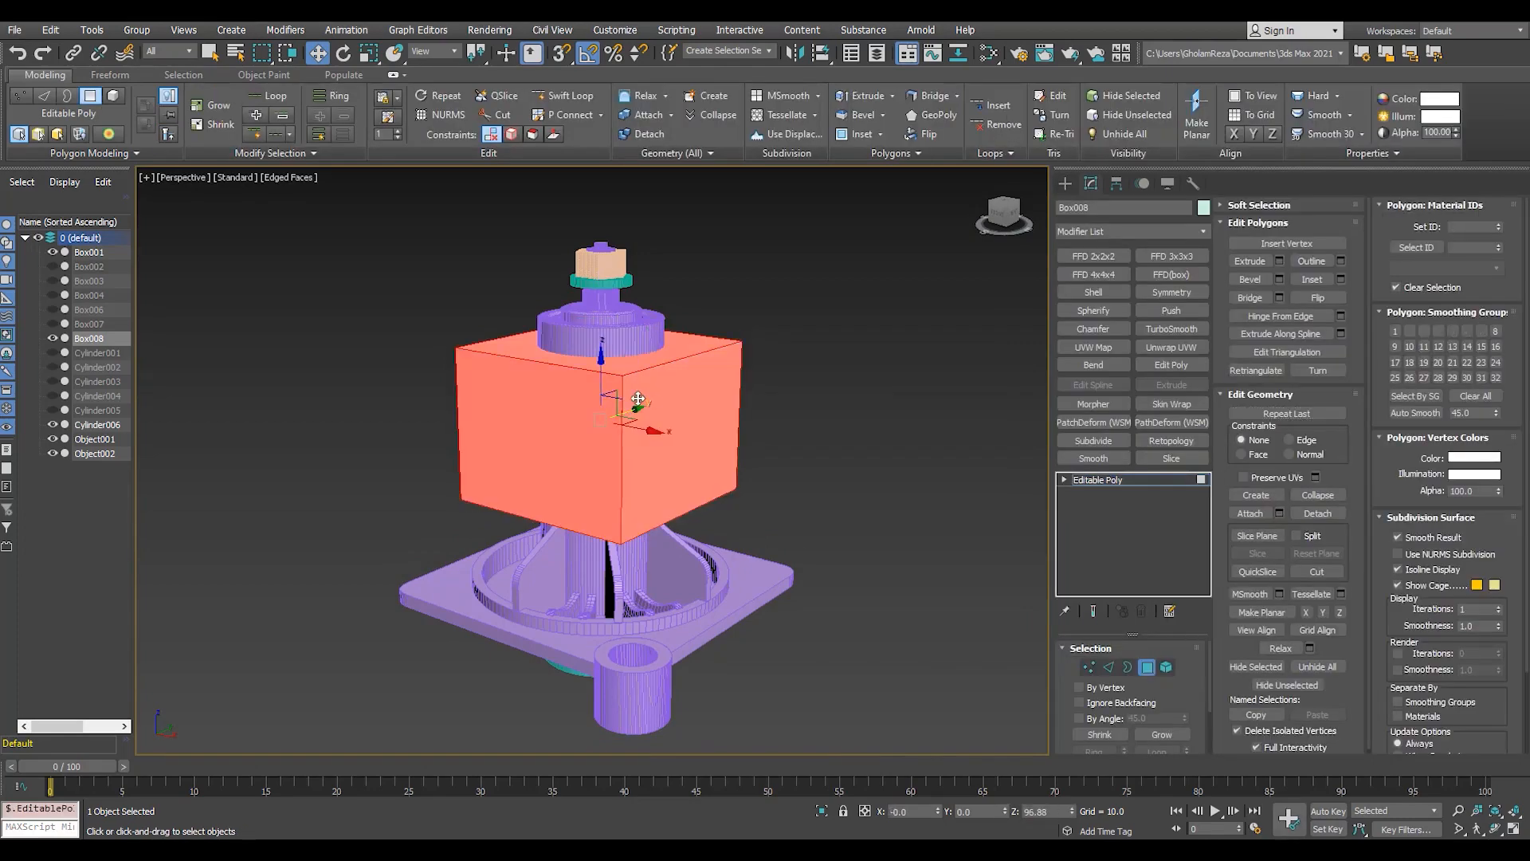
click(1085, 480)
click(1117, 184)
click(1129, 293)
click(1124, 374)
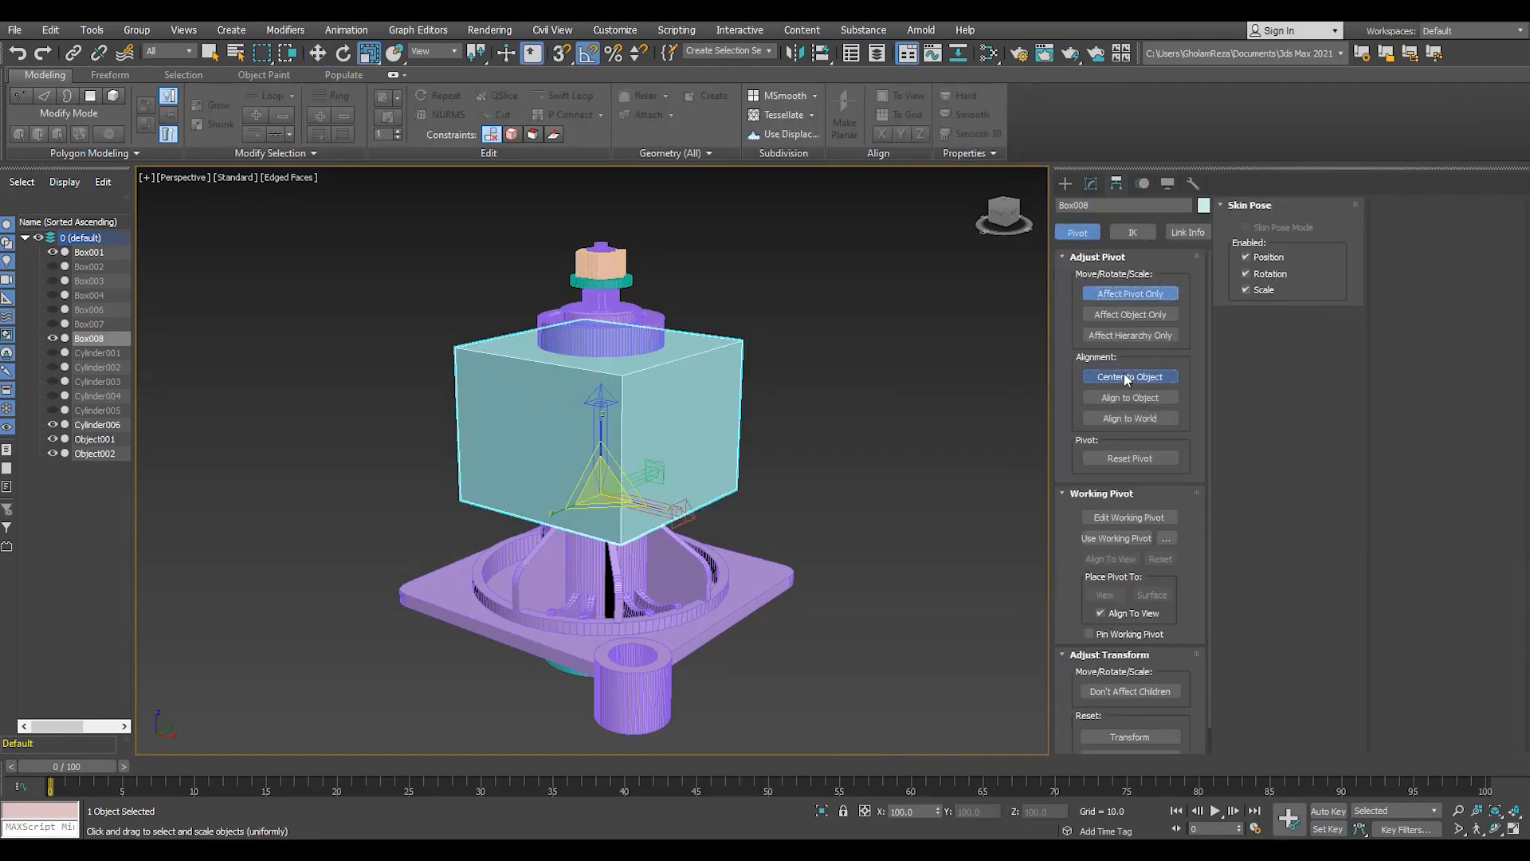
- Flatten the box to 7% along Z and scale the resulting plate uniformly to 69%
drag(601, 344, 618, 647)
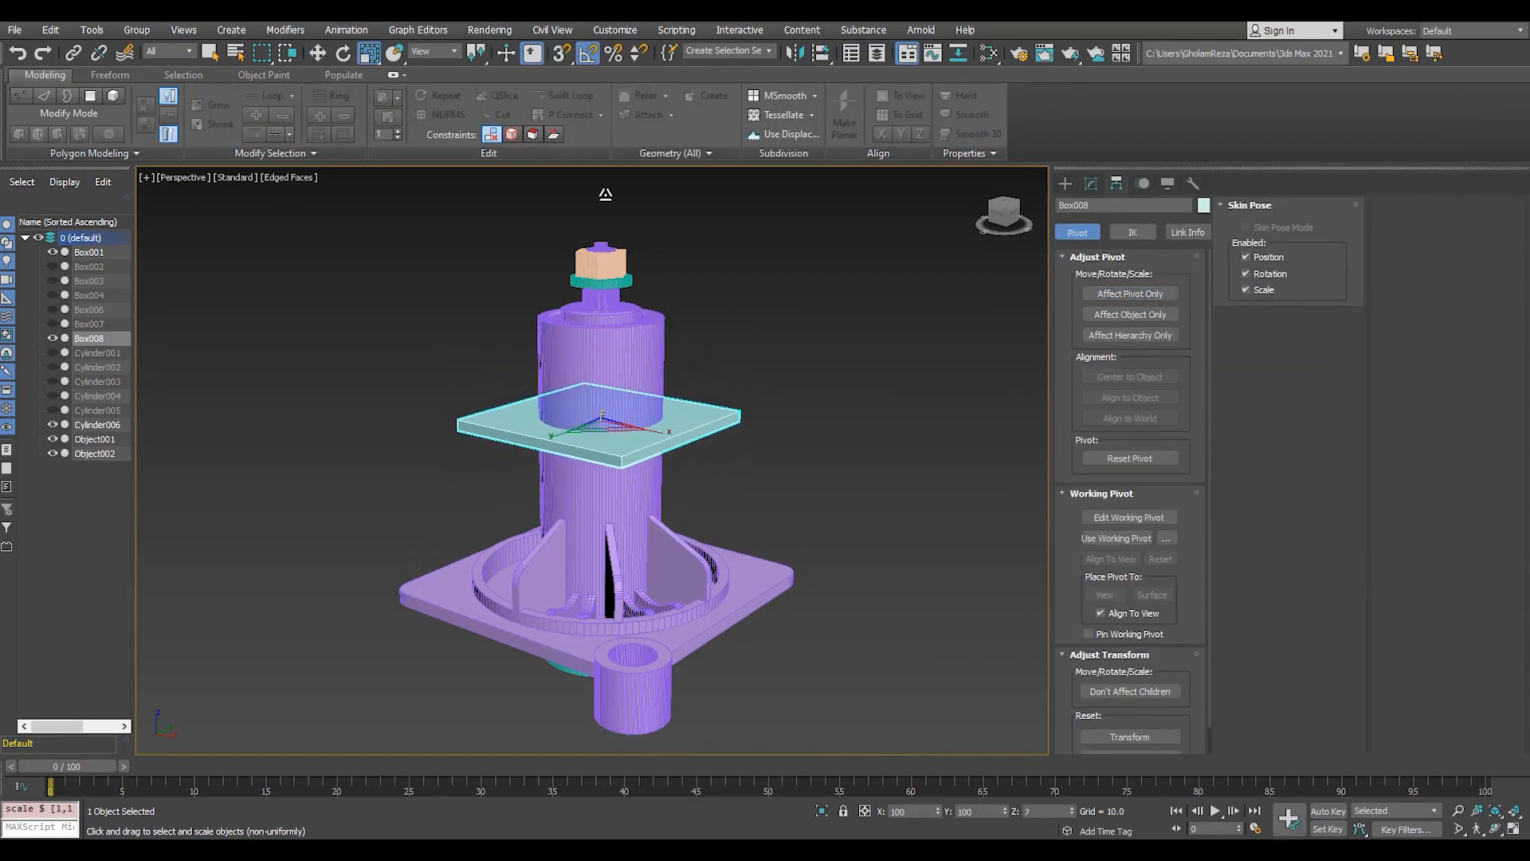
scroll(594, 375, up, 5)
key(w)
drag(666, 523, 636, 501)
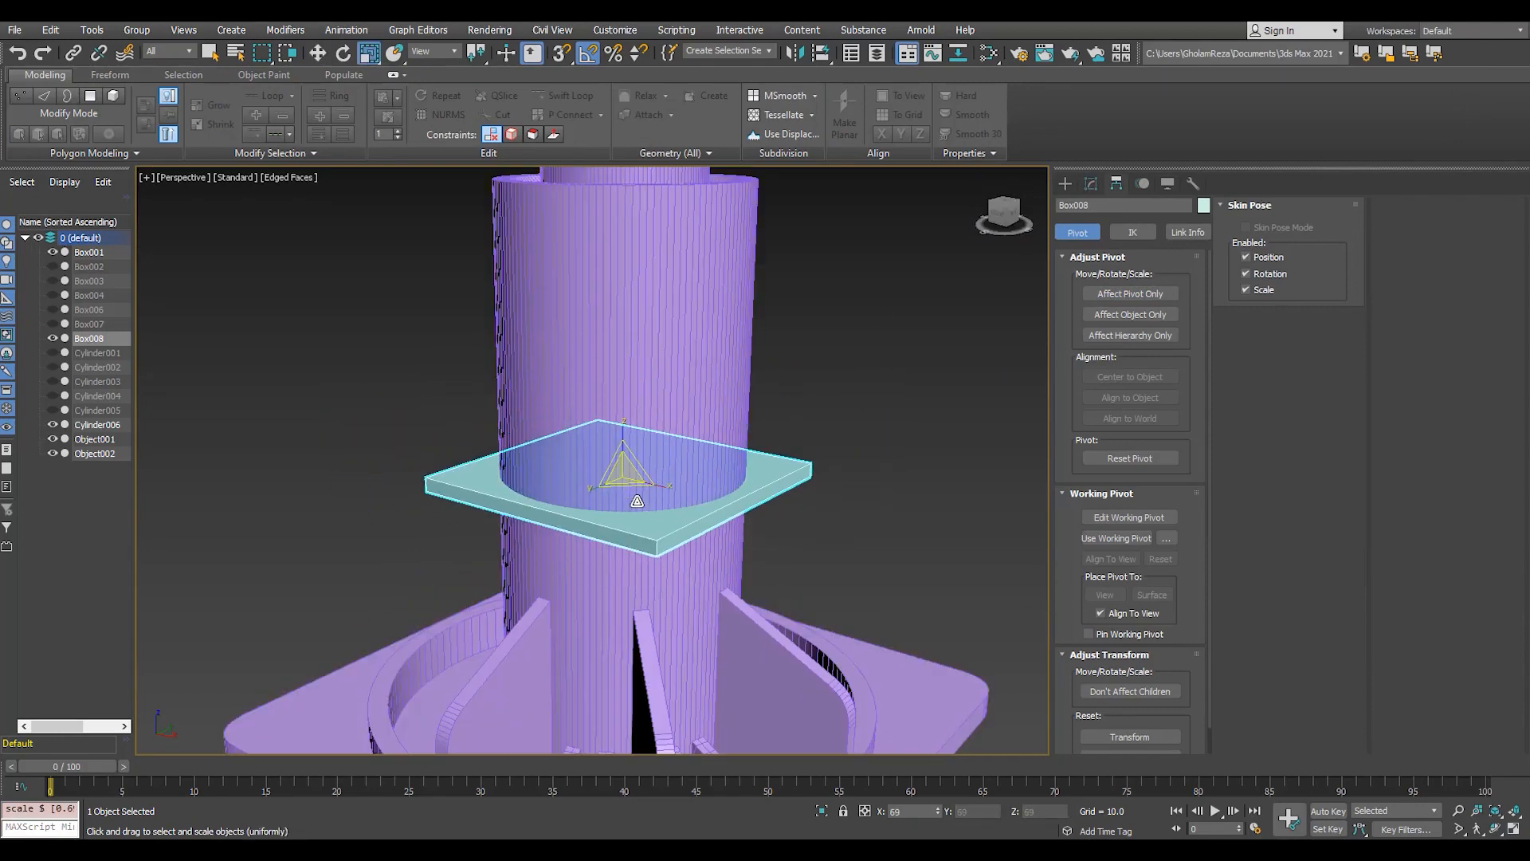
- Clone the plate upward along the shaft as five evenly spaced instances
alt+middle_drag(641, 495, 628, 467)
key(w)
mouse_move(627, 438)
mouse_down()
mouse_move(627, 458)
mouse_move(630, 429)
mouse_up()
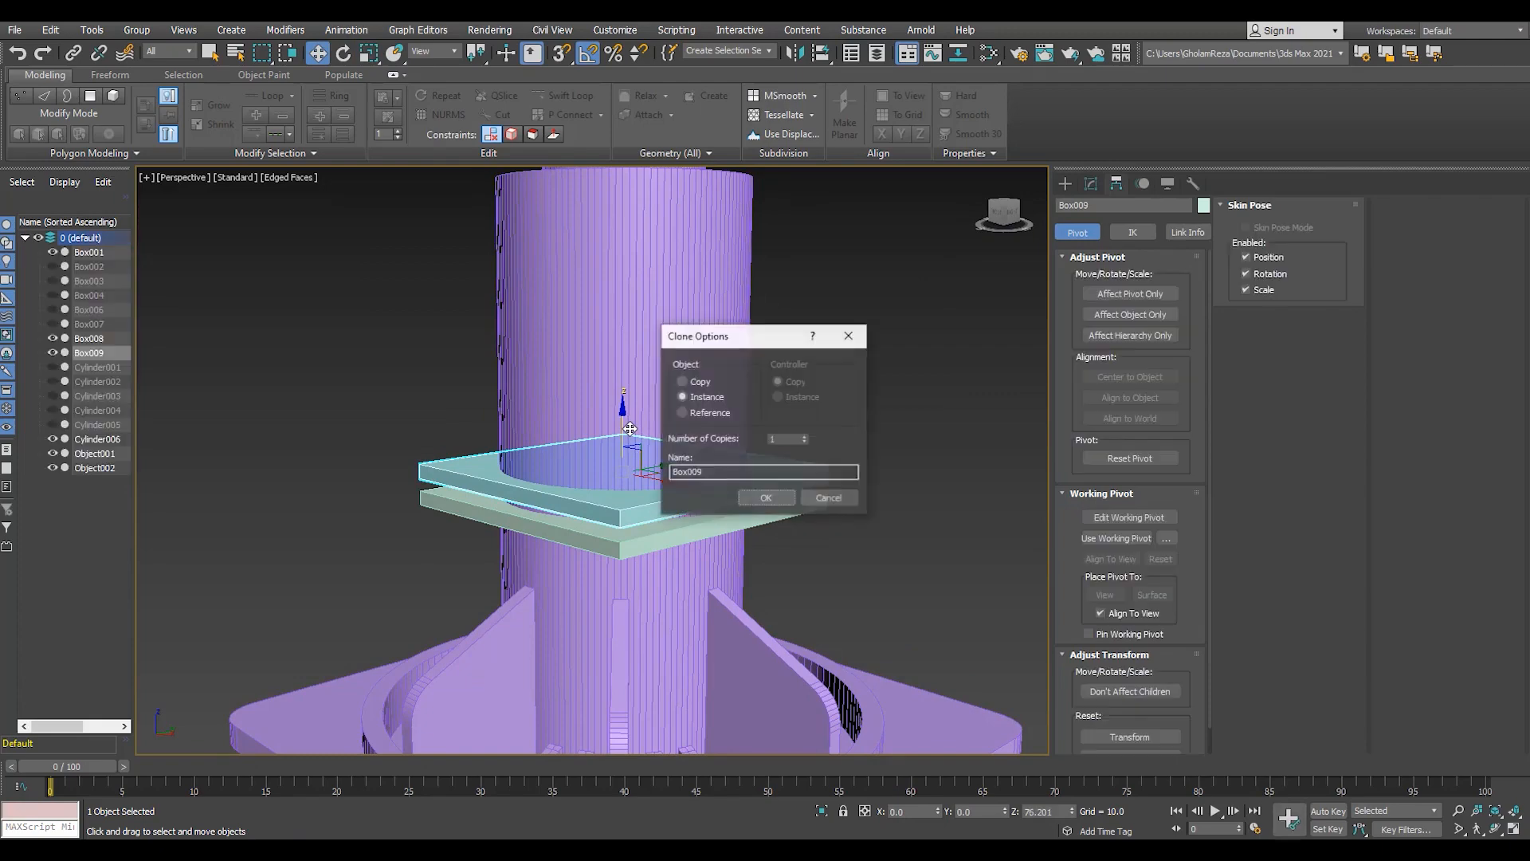
click(715, 401)
click(805, 436)
click(805, 436)
click(805, 436)
click(765, 497)
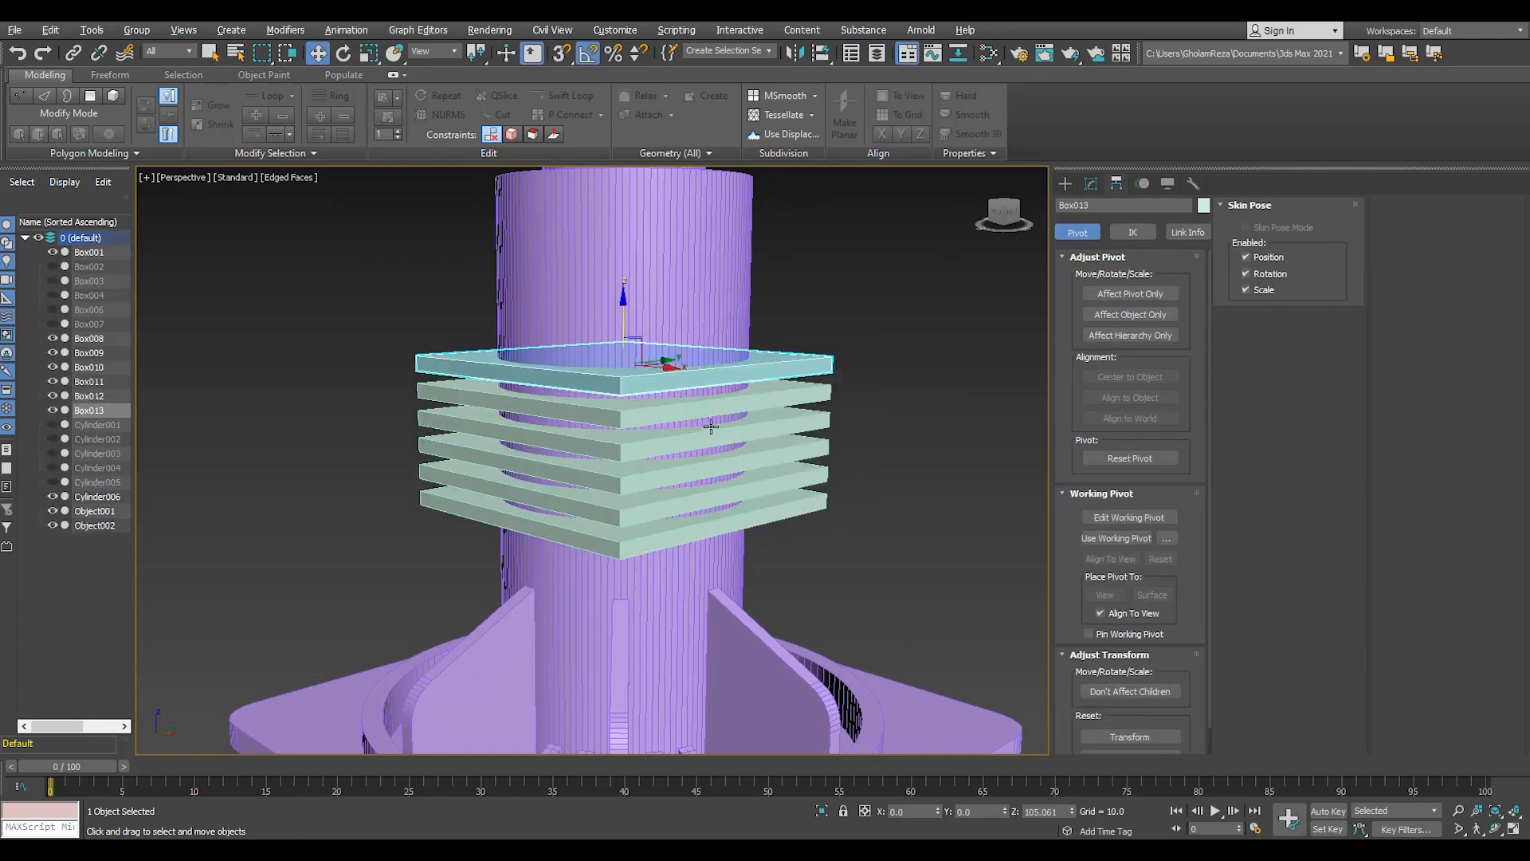
scroll(704, 439, down, 5)
scroll(705, 430, up, 8)
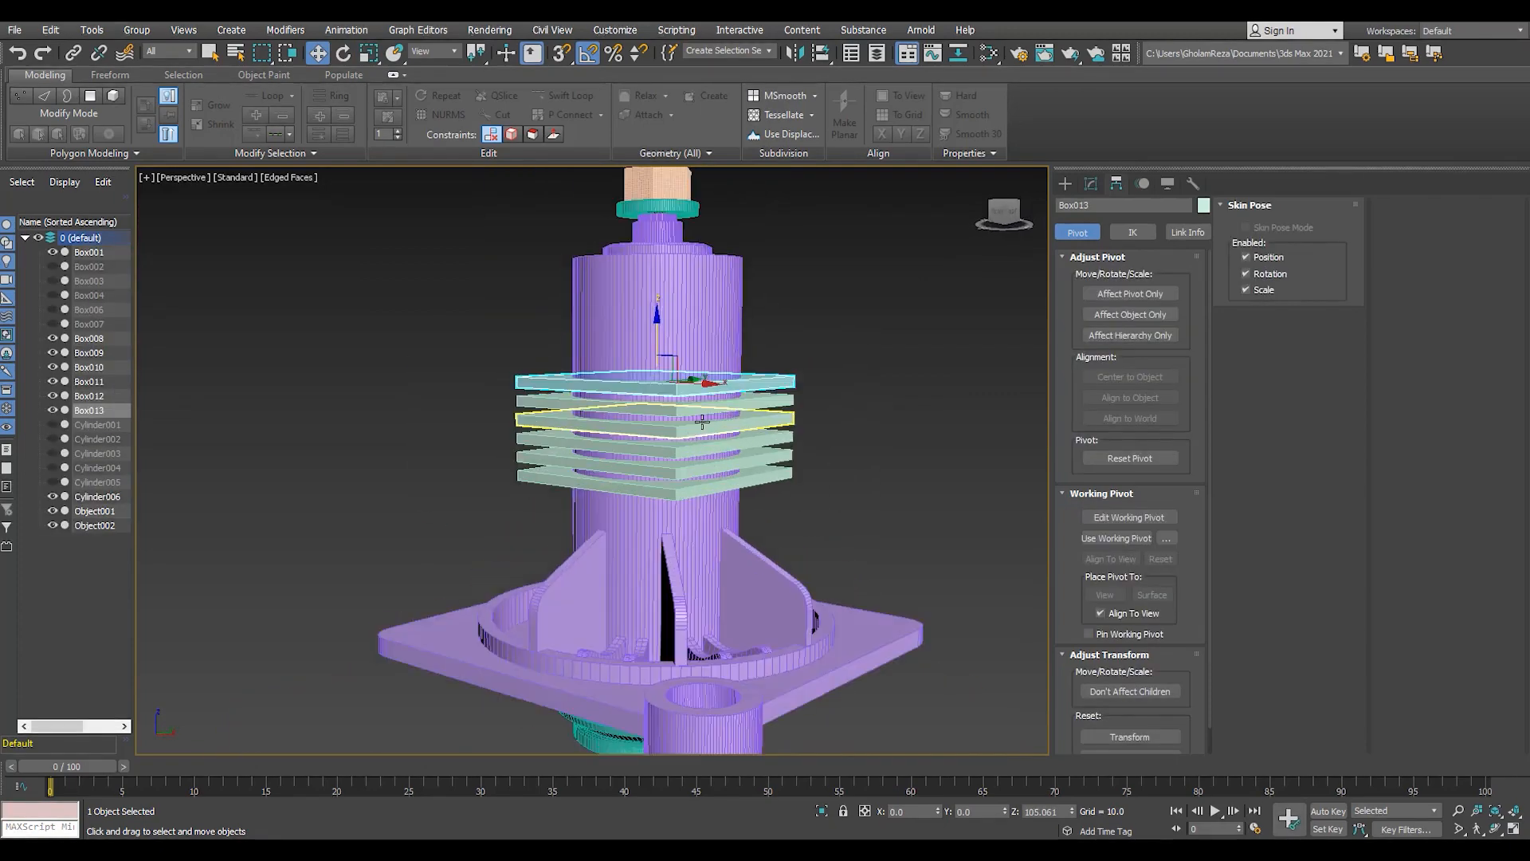
drag(642, 368, 650, 347)
key(Escape)
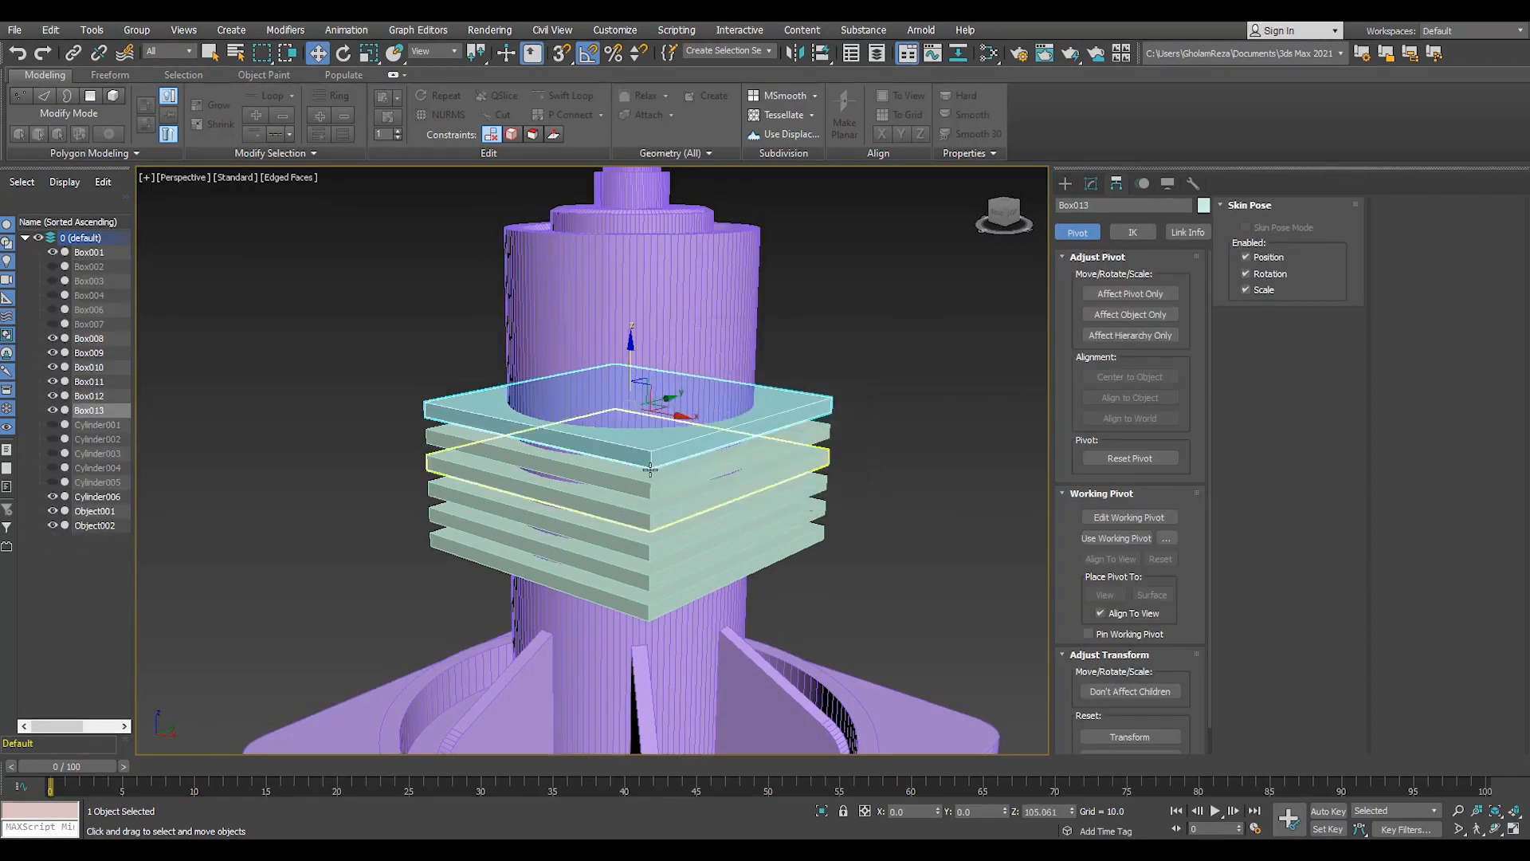
- Chamfer the vertical corner edges of the instanced plates by 10.02 with 5 segments
scroll(640, 490, up, 2)
click(1090, 183)
key(2)
click(658, 451)
click(1279, 298)
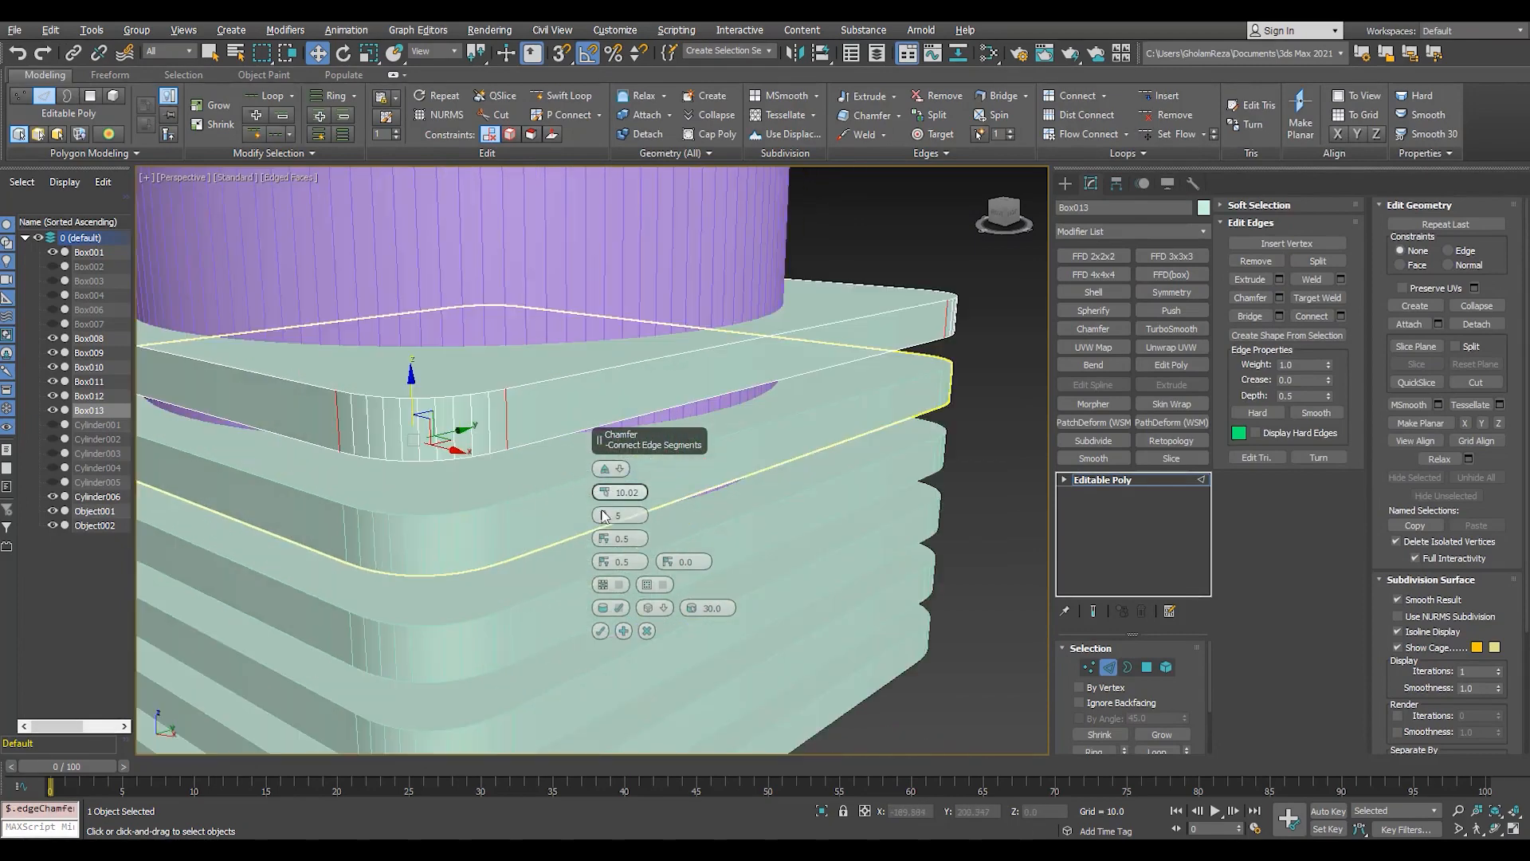
click(600, 630)
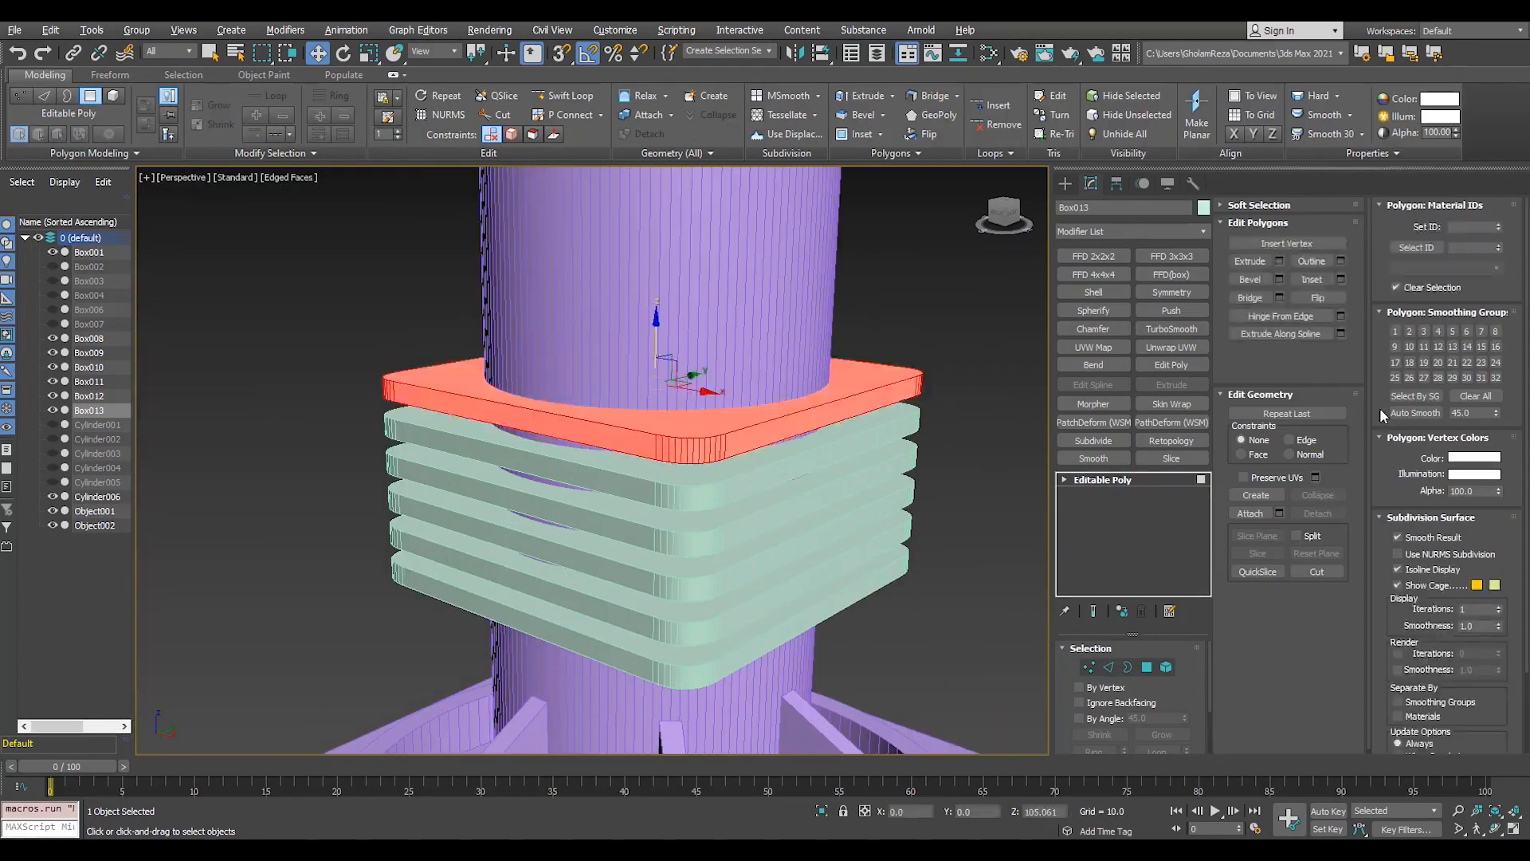
- Auto-smooth the rounded plates and clone the topmost one 7.08 units up the shaft
click(1098, 480)
shift+drag(659, 317, 659, 280)
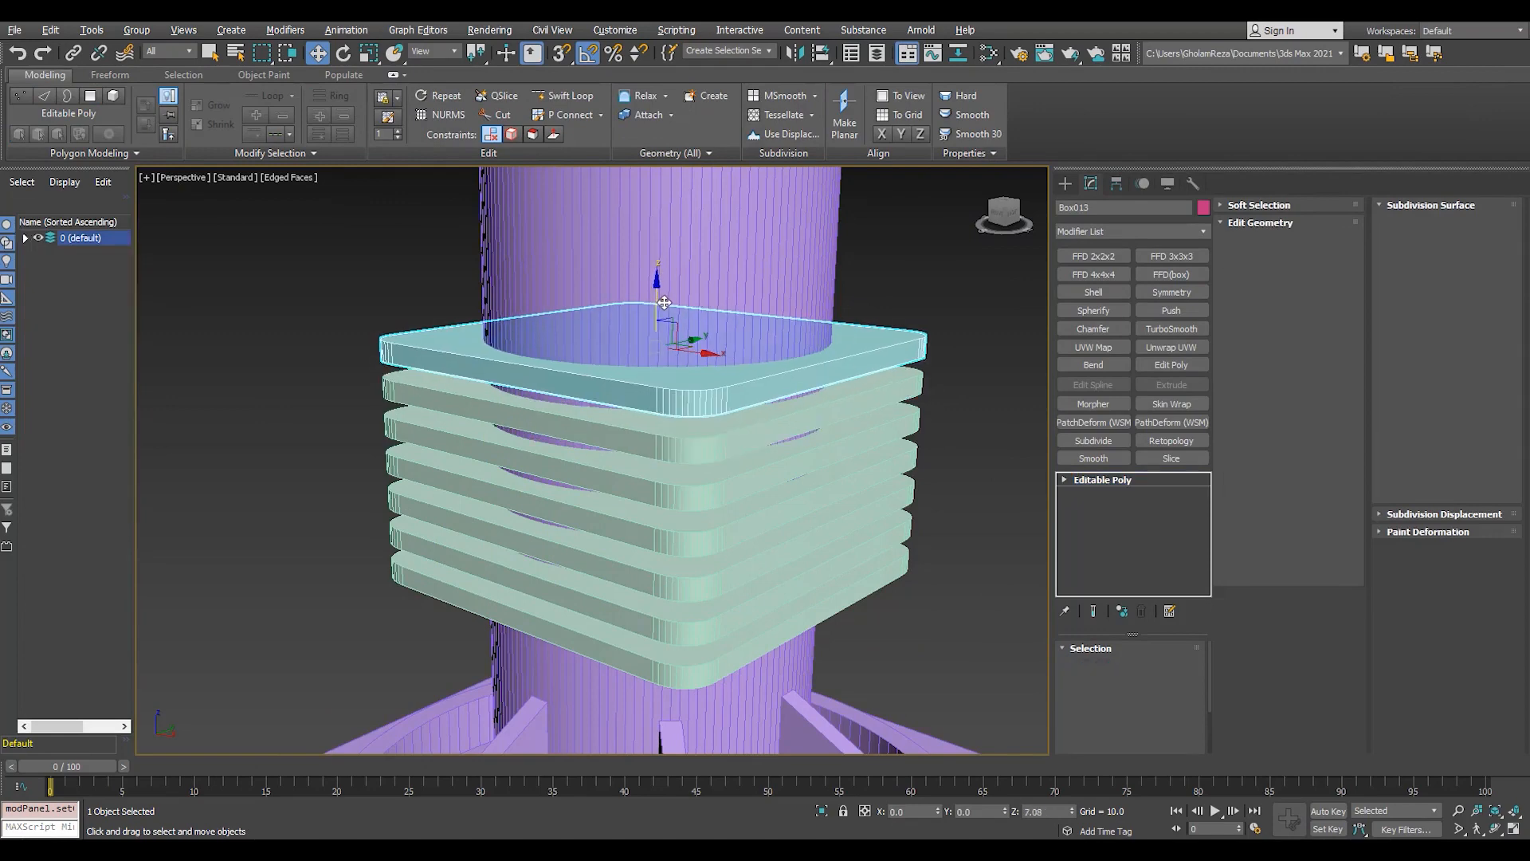
click(770, 496)
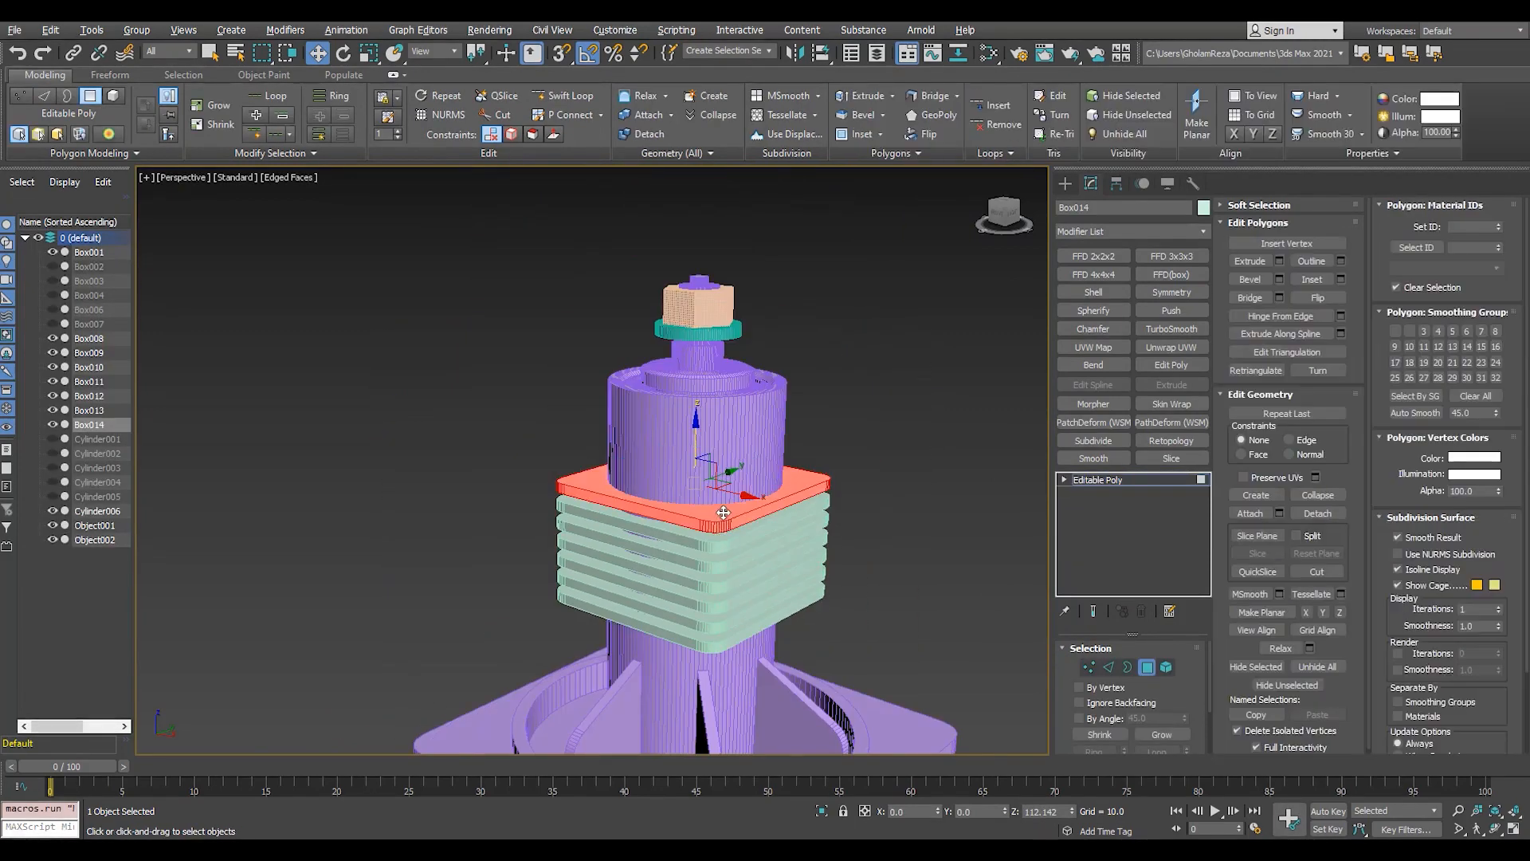
- Raise the upper face of the new top plate to form a tall block ending just below the wide cylinder's rim
scroll(741, 343, up, 5)
key(F4)
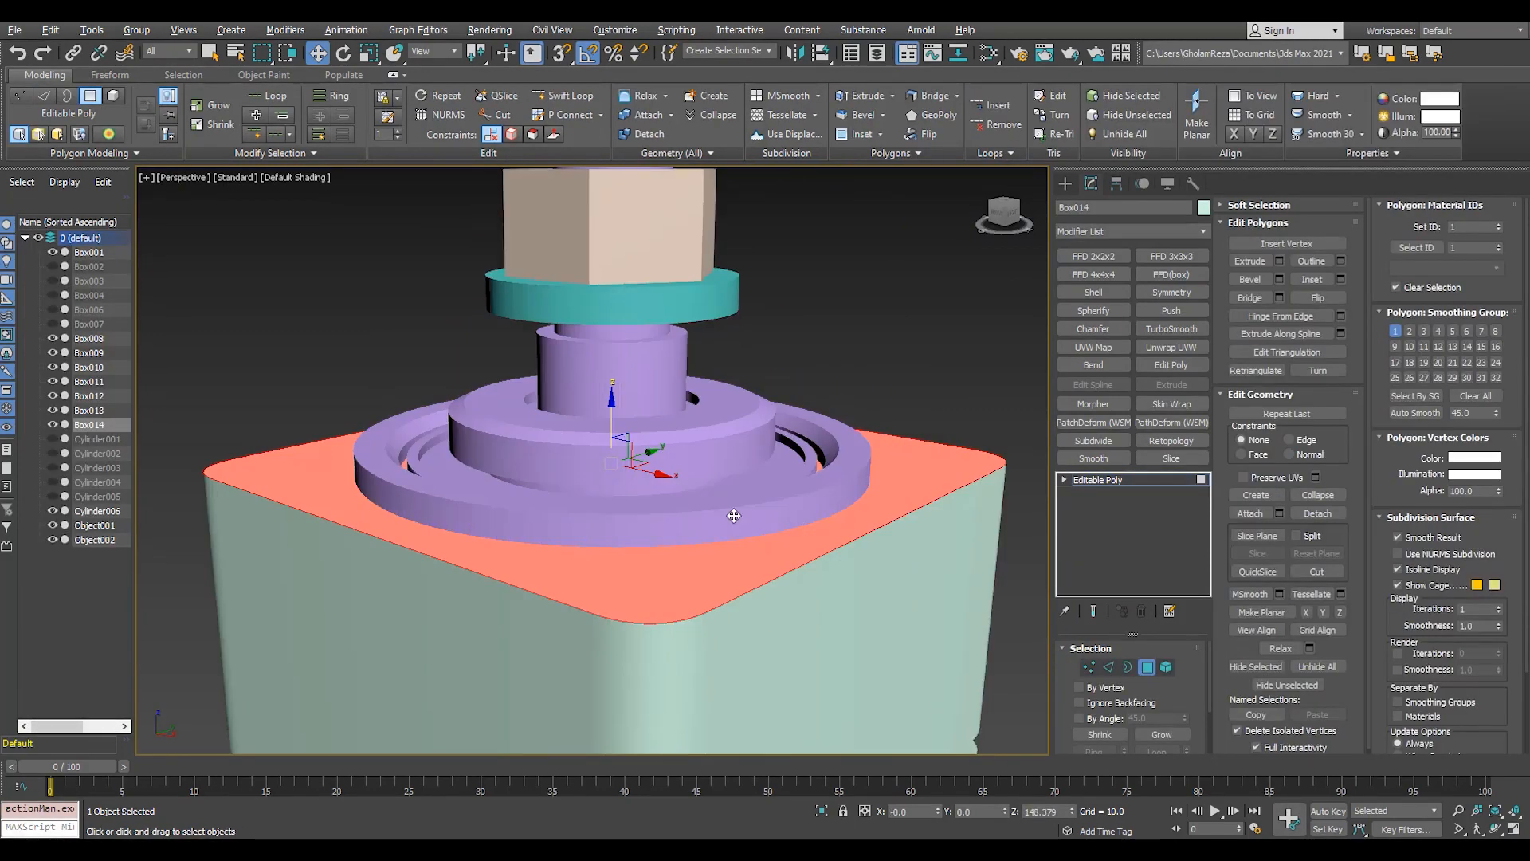
scroll(616, 438, up, 3)
drag(616, 437, 616, 450)
alt+middle_drag(616, 450, 685, 519)
mouse_move(617, 438)
mouse_down()
mouse_move(628, 464)
mouse_move(629, 434)
mouse_up()
scroll(662, 390, down, 4)
alt+middle_drag(661, 406, 717, 390)
key(F4)
scroll(653, 398, up, 3)
drag(598, 370, 598, 359)
scroll(641, 358, down, 5)
alt+middle_drag(924, 440, 892, 441)
click(893, 442)
scroll(653, 494, up, 4)
key(F4)
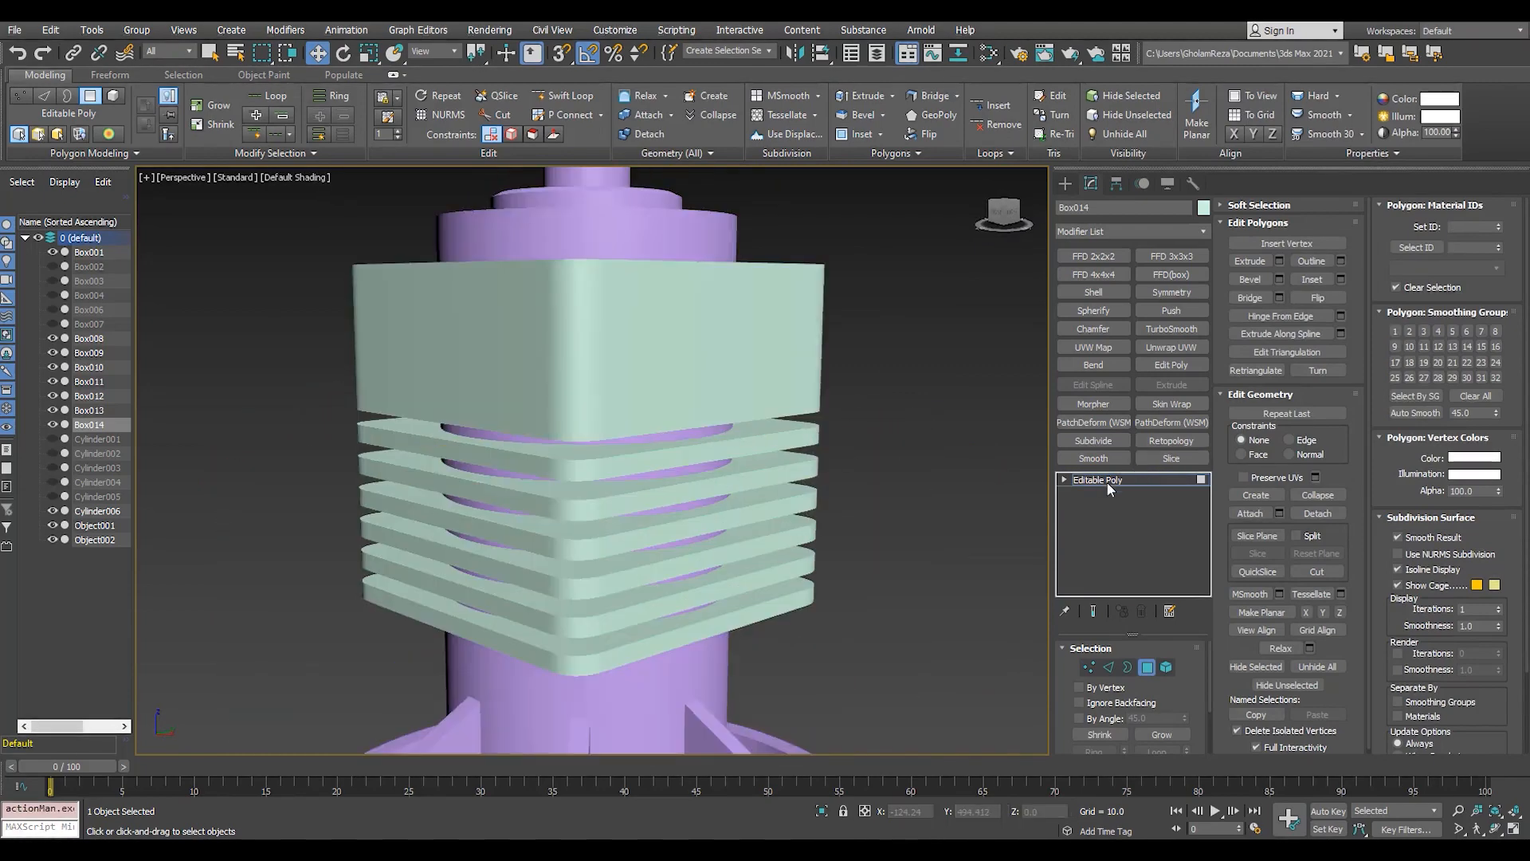
click(1106, 481)
- Clone the plate directly below the tall block, rotated 90 degrees to stand vertically through the stack
click(718, 425)
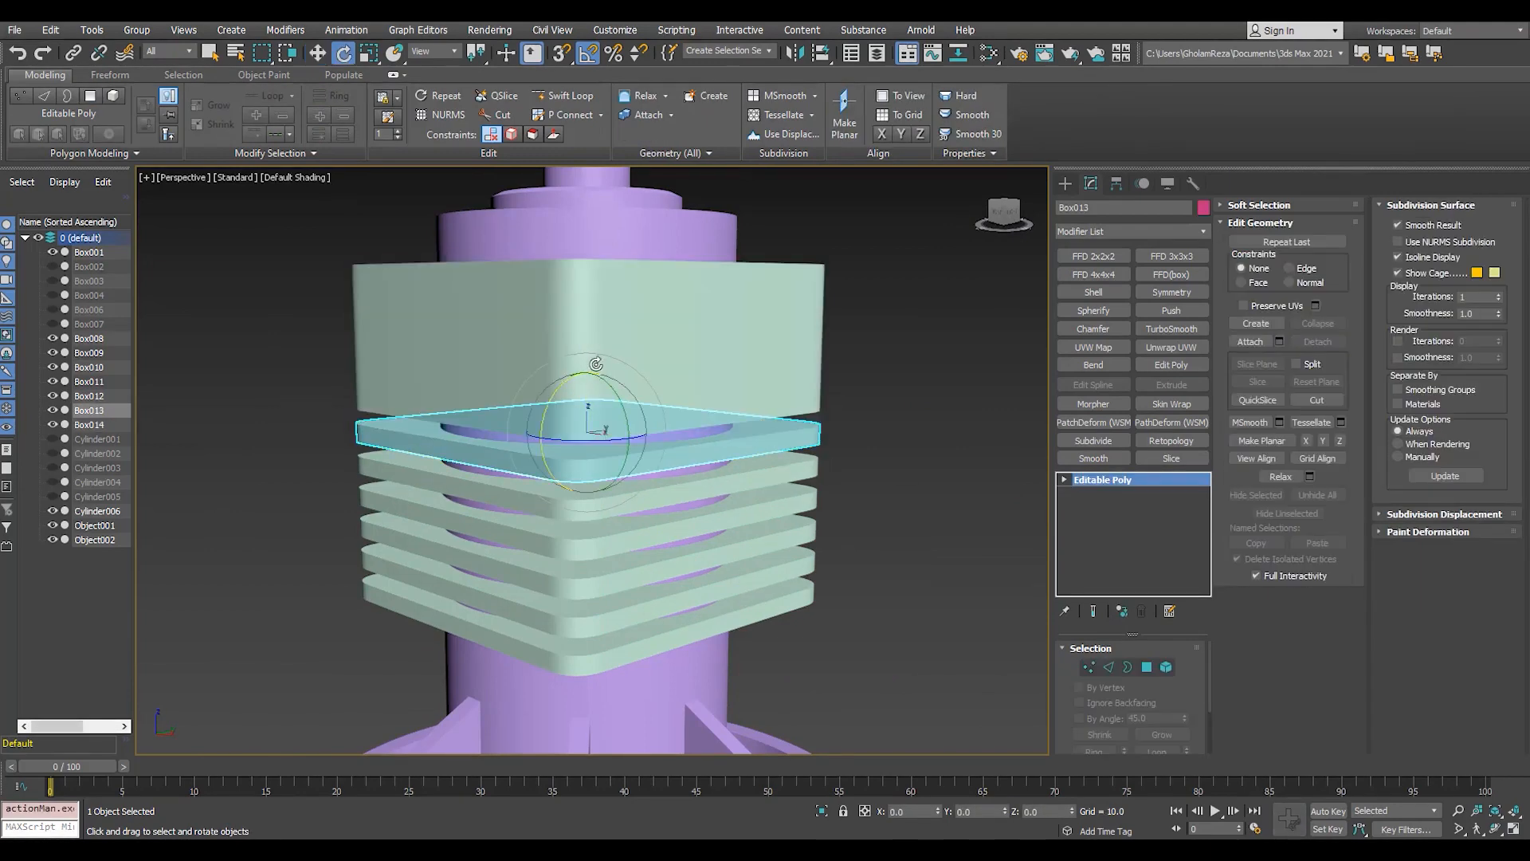
shift+drag(596, 364, 595, 518)
click(766, 500)
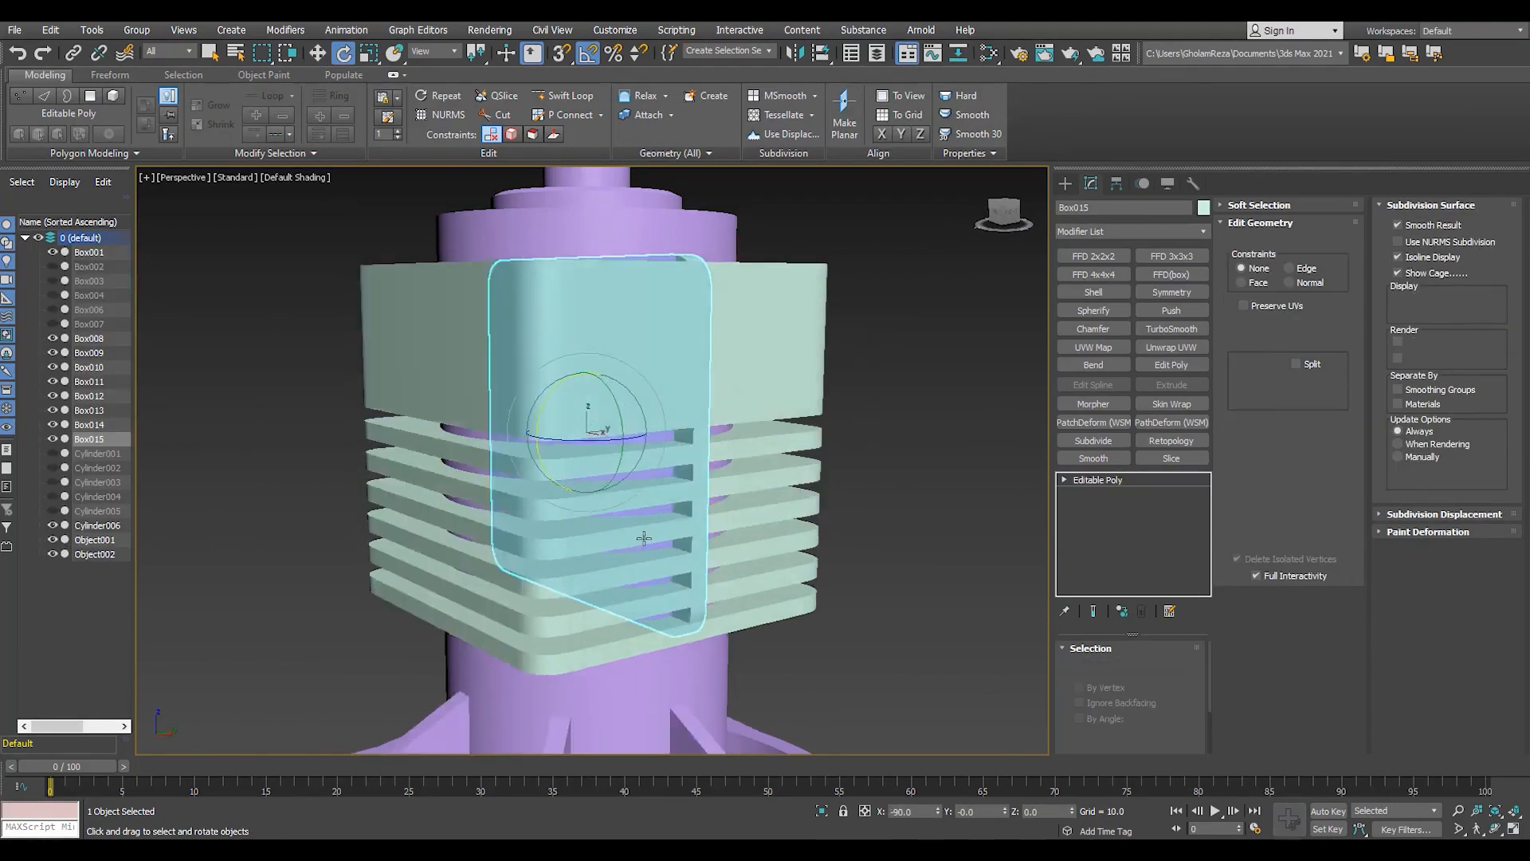
- Lower the vertical plate to Z 103.125 so it spans the stack of horizontal plates
key(w)
scroll(644, 538, down, 2)
drag(612, 416, 612, 426)
scroll(655, 453, up, 4)
alt+middle_drag(647, 478, 657, 448)
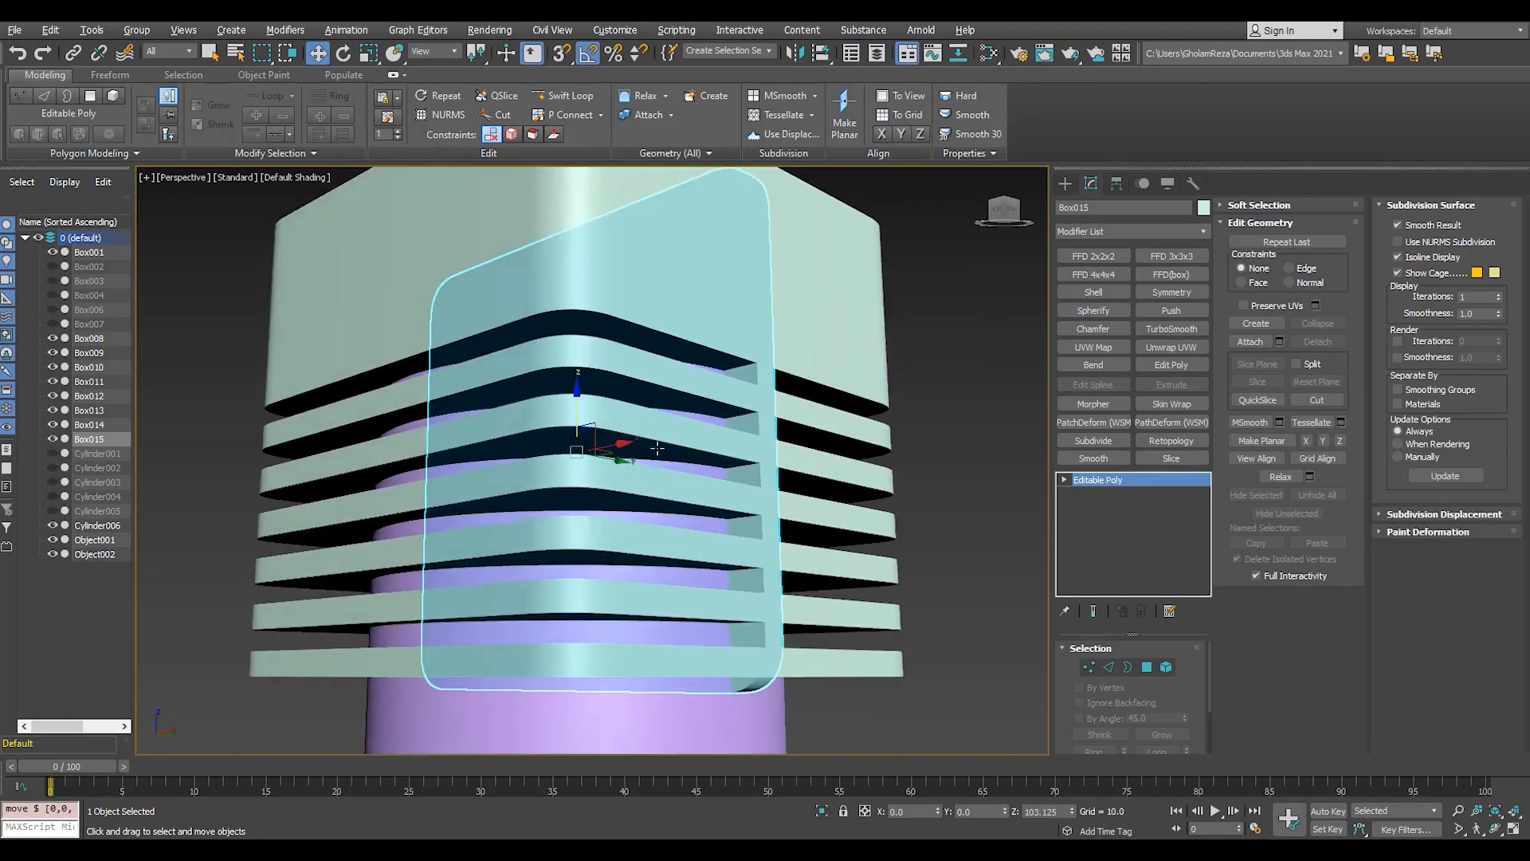
- Lower the vertical plate slightly to Z 101.69
scroll(777, 606, up, 2)
key(F4)
drag(770, 651, 777, 664)
scroll(706, 519, down, 5)
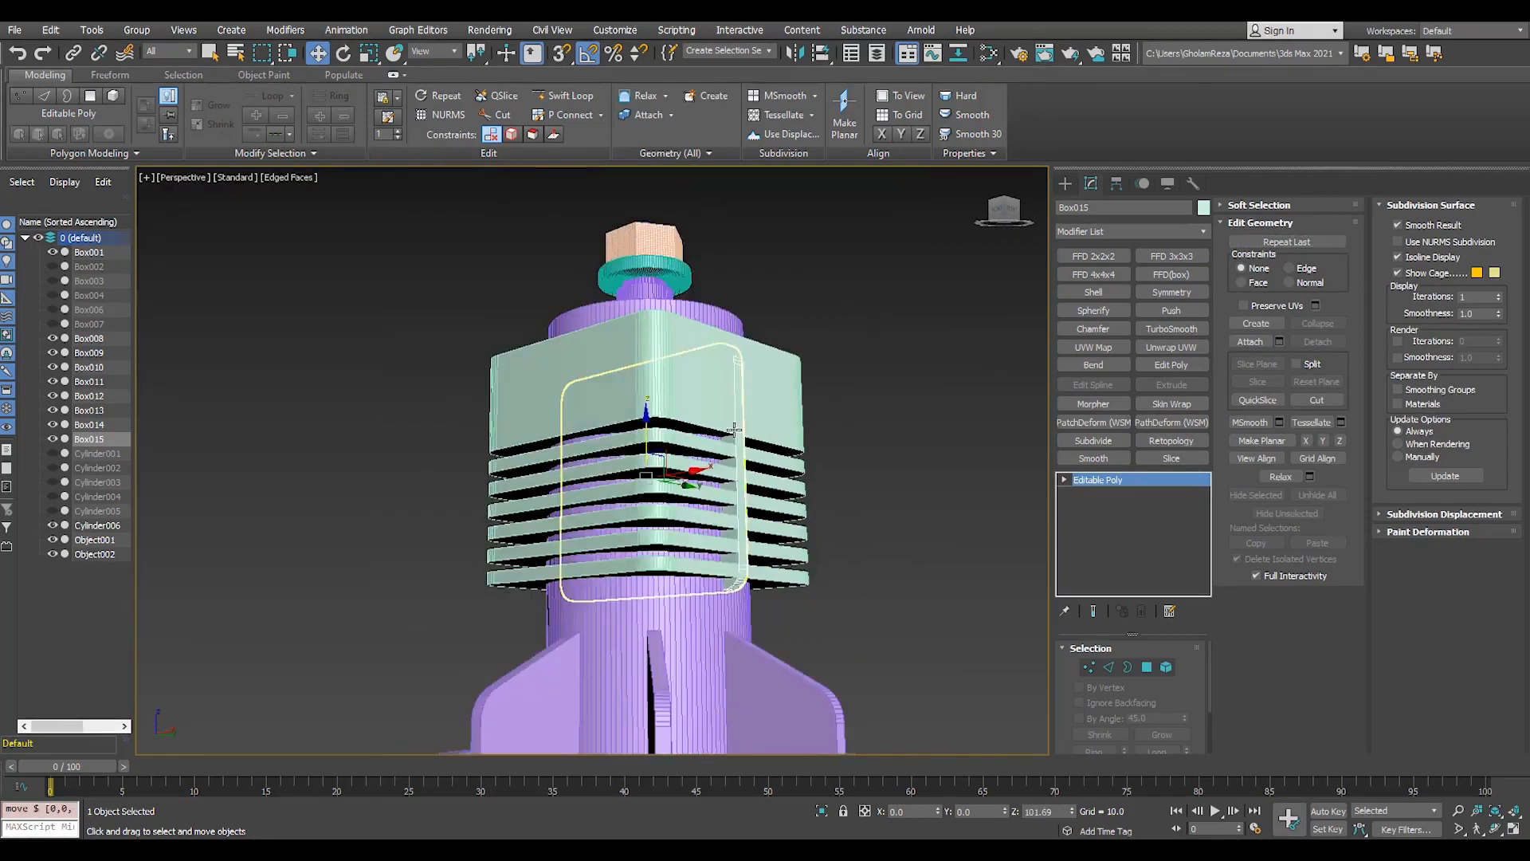
- Clone the vertical plate to either side of itself, at Y -17.714 and Y 19.704
alt+middle_drag(706, 519, 683, 561)
scroll(687, 558, up, 3)
drag(640, 437, 574, 449)
click(823, 499)
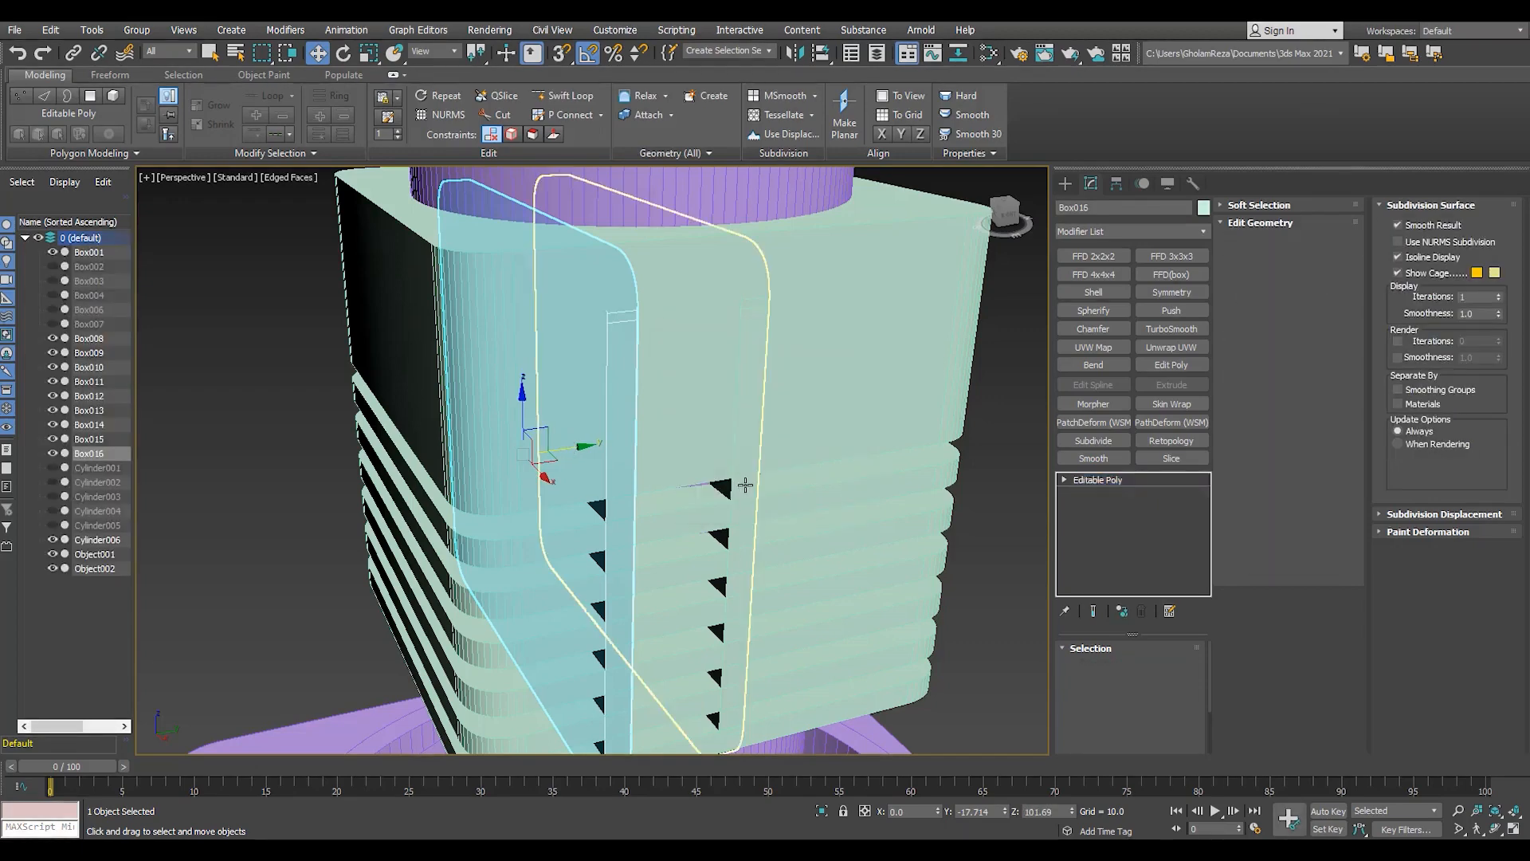
scroll(702, 446, down, 3)
scroll(708, 440, up, 4)
mouse_move(752, 437)
mouse_down()
mouse_move(719, 438)
mouse_move(742, 445)
mouse_up()
click(773, 495)
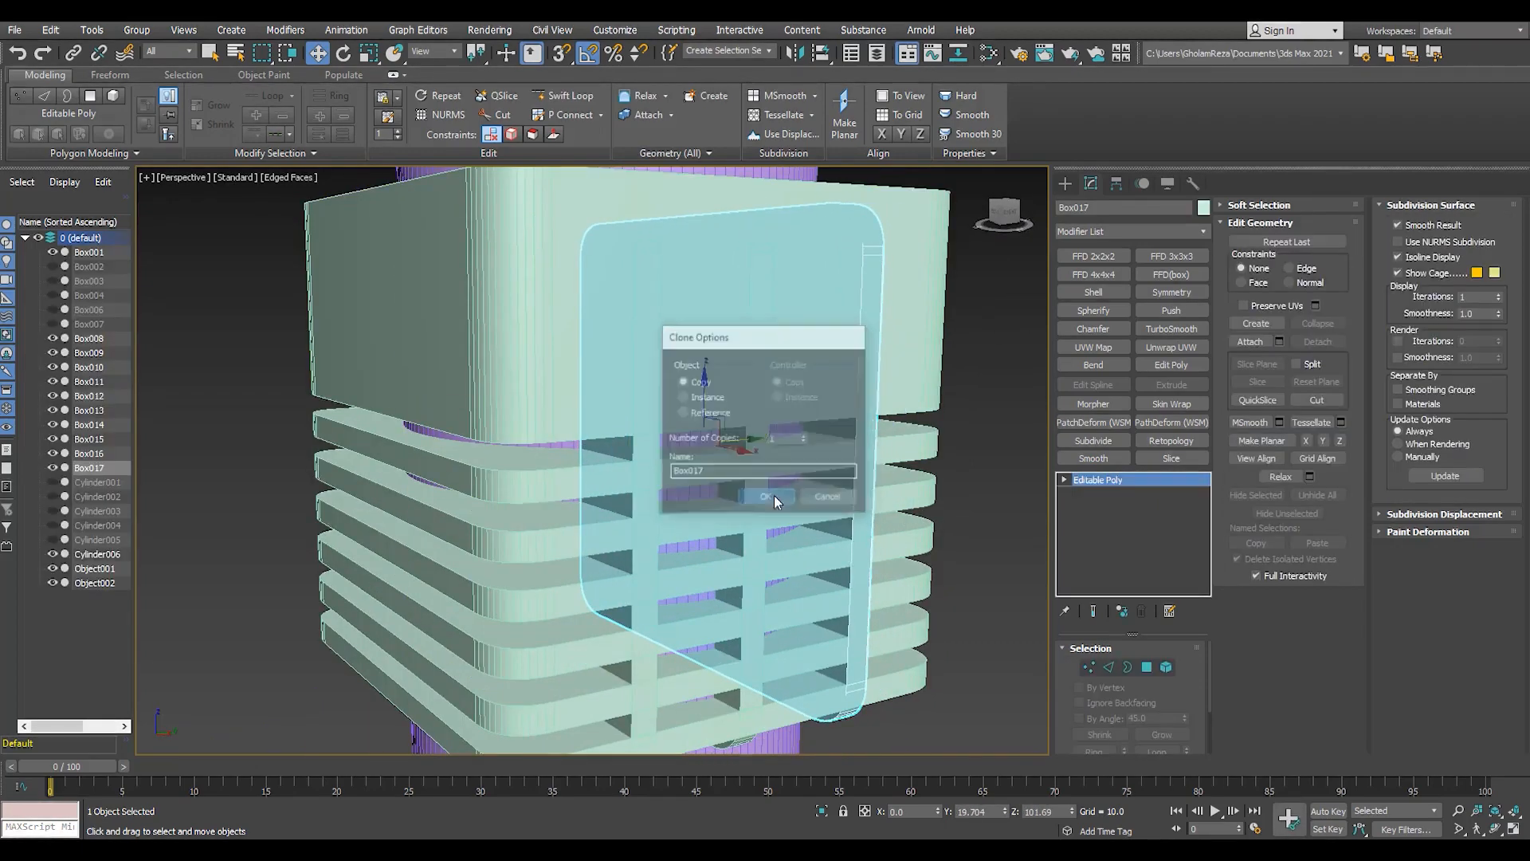
scroll(737, 479, down, 4)
- Select the three parallel vertical plates and clone them rotated 90 degrees around the shaft
scroll(737, 479, up, 4)
alt+middle_drag(677, 482, 721, 485)
ctrl+click(722, 485)
ctrl+click(769, 471)
ctrl+click(769, 471)
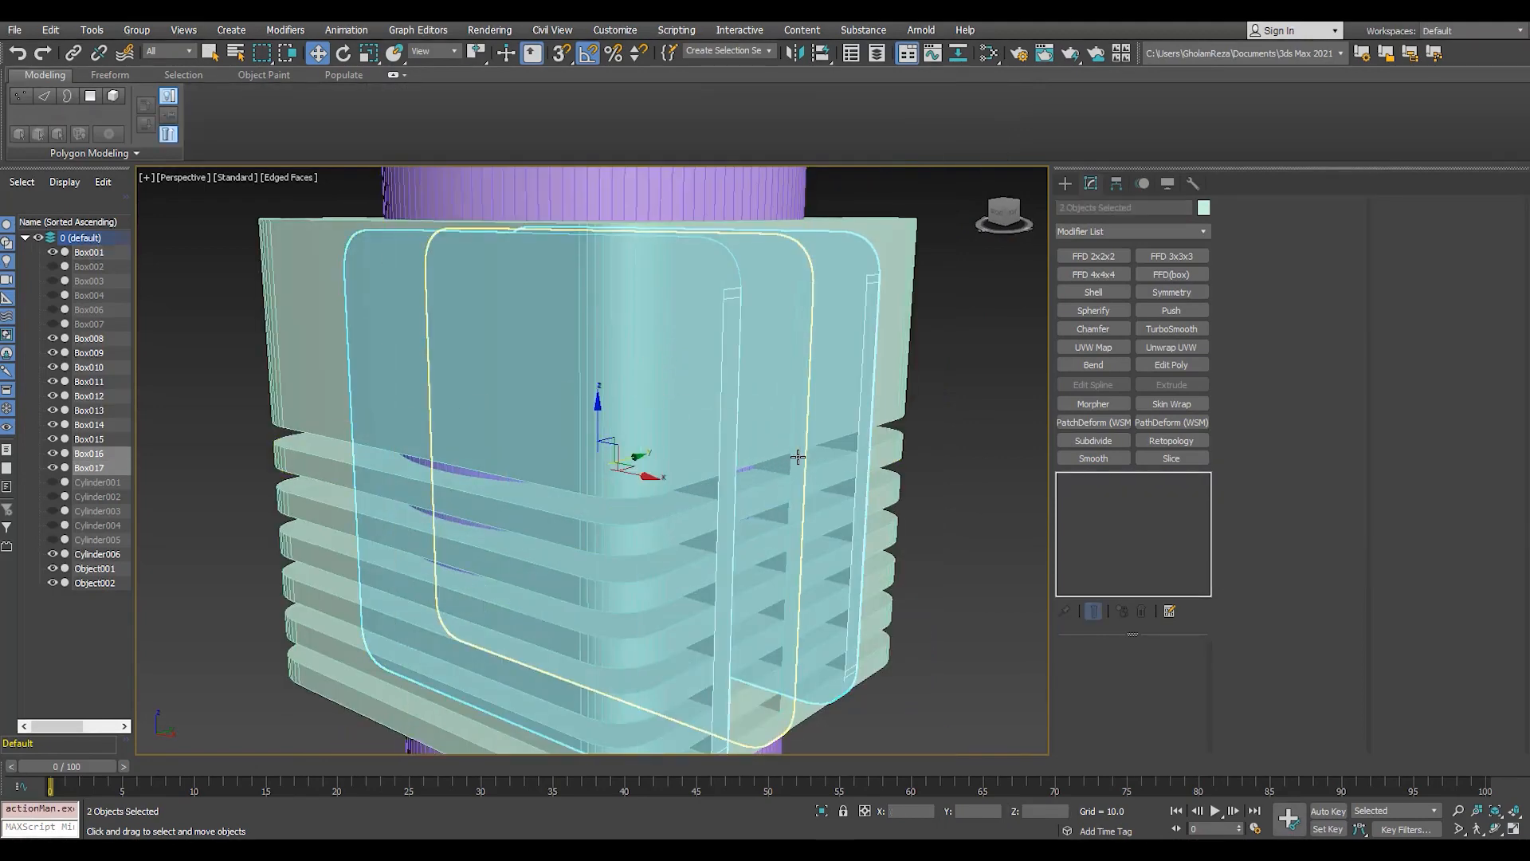
ctrl+click(797, 458)
scroll(757, 494, down, 4)
alt+middle_drag(629, 510, 676, 533)
scroll(676, 526, up, 2)
key(e)
shift+drag(678, 485, 610, 502)
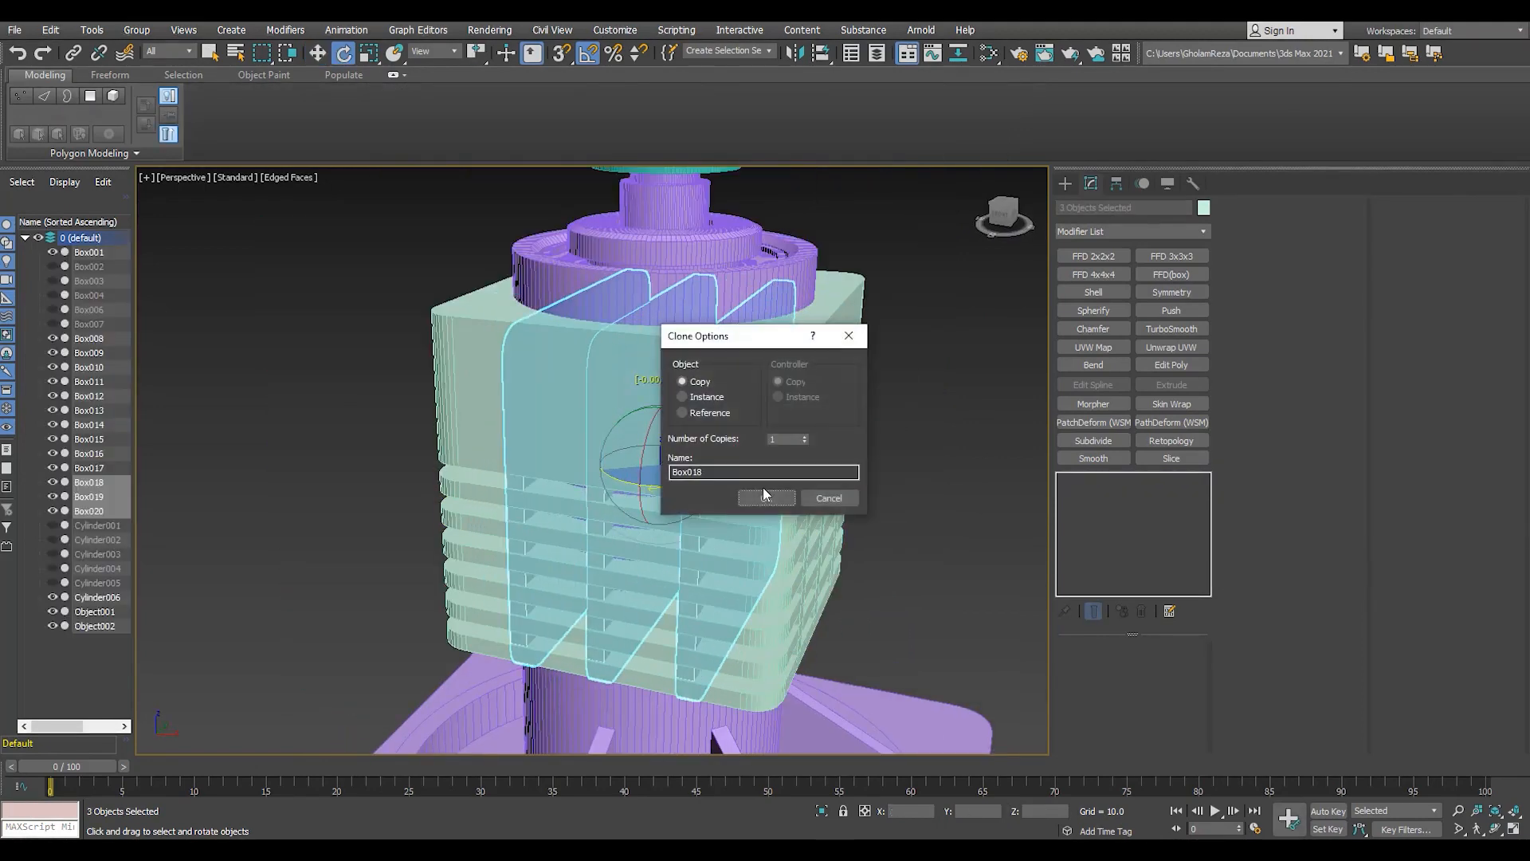
click(765, 497)
- Draw a cylinder about 5.7 in radius and 7.3 high on the block's top, overlapping the wide cylinder's front rim
mouse_move(721, 537)
alt+middle_down()
mouse_move(391, 553)
mouse_move(608, 386)
mouse_move(650, 471)
mouse_move(697, 495)
alt+middle_up()
key(F4)
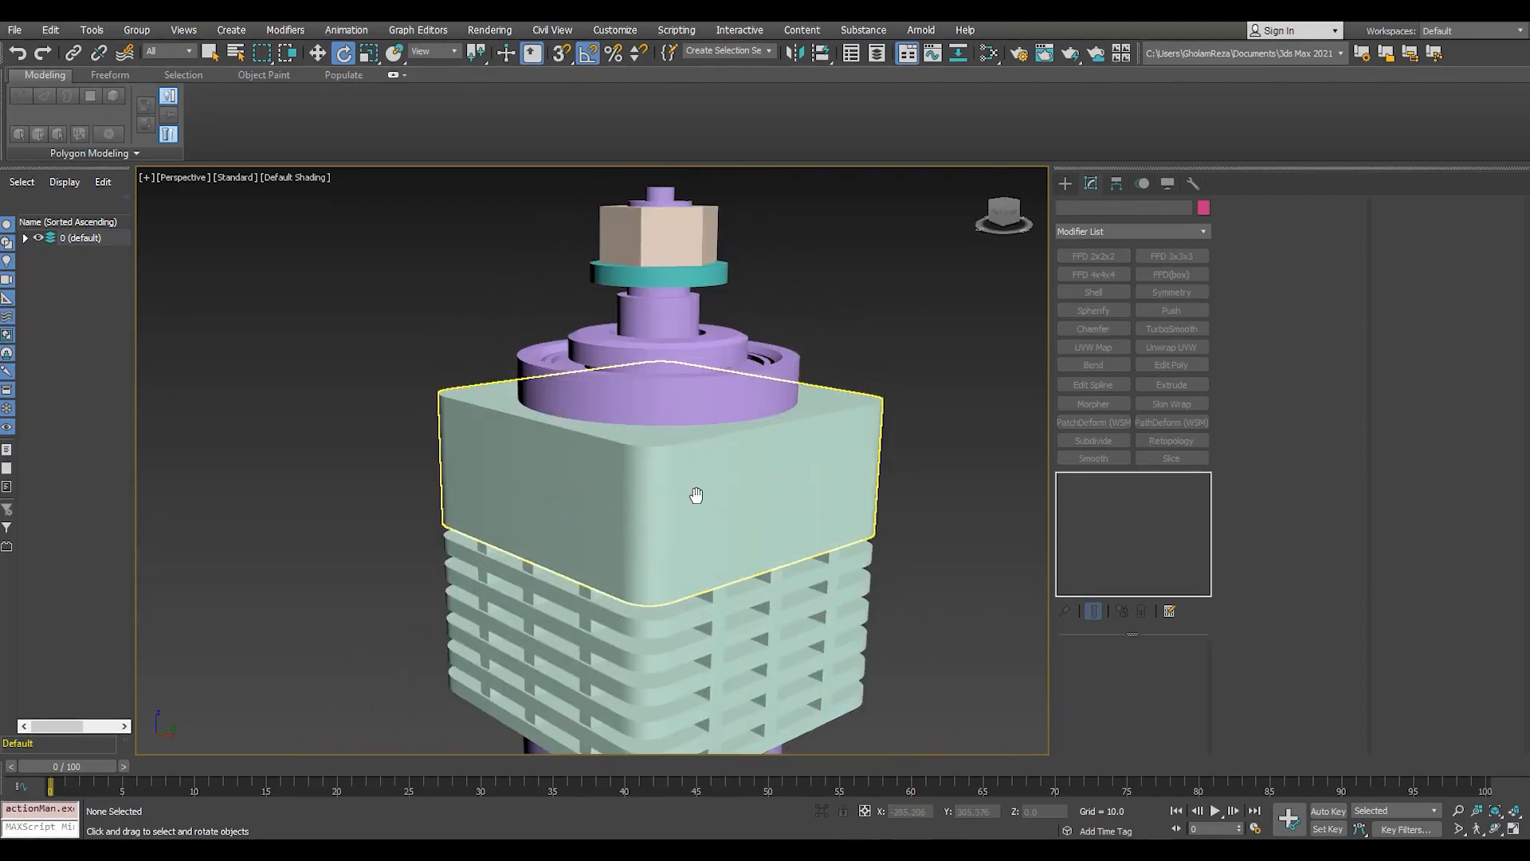
key(t)
key(F4)
scroll(574, 390, up, 2)
click(1070, 185)
scroll(491, 539, up, 4)
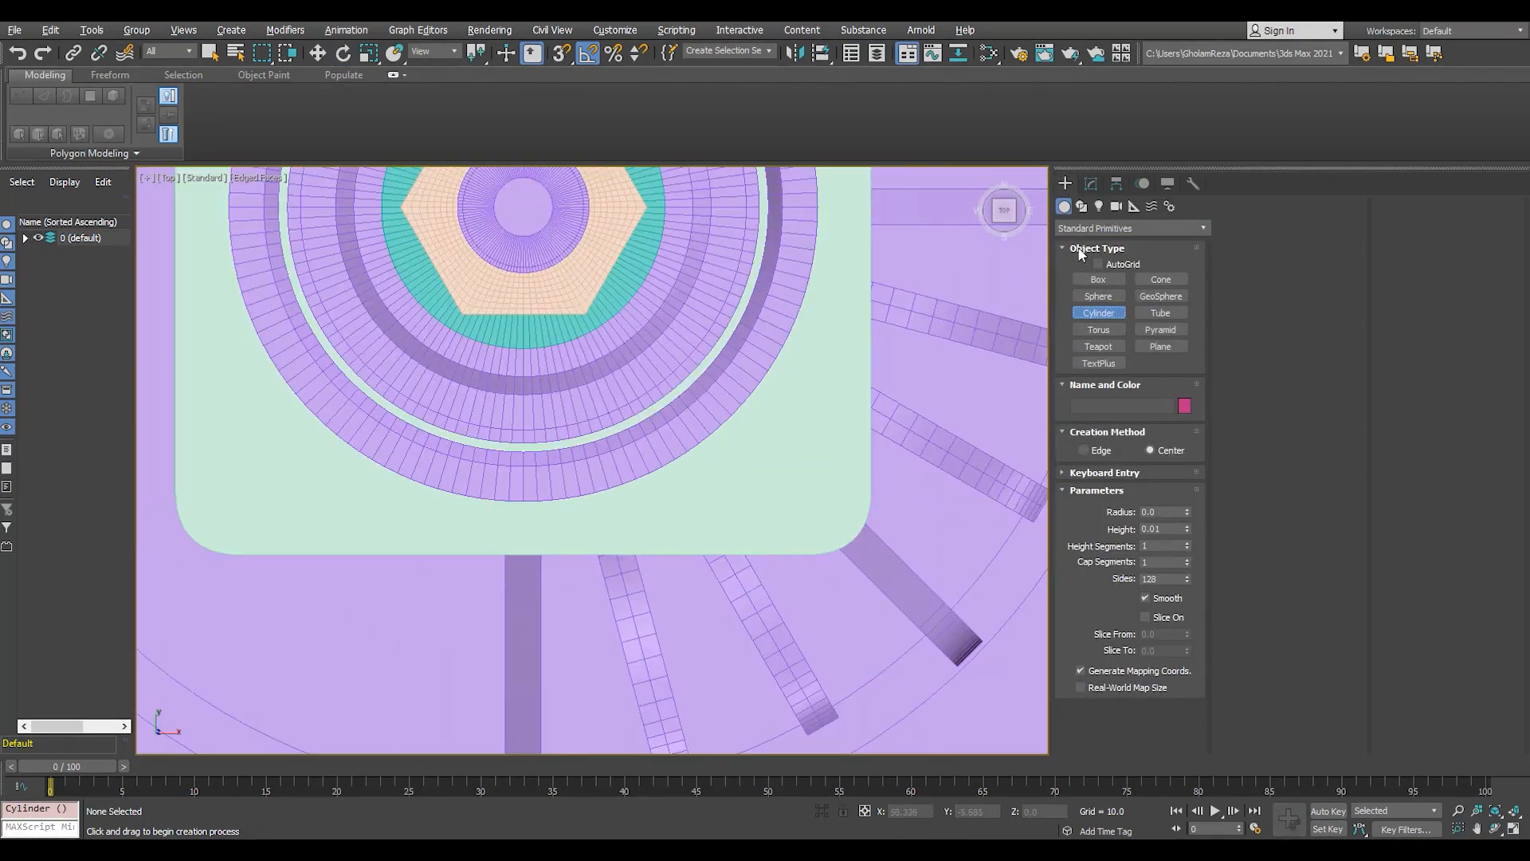
- Center the new small cylinder at X 0 in line with the shaft
key(w)
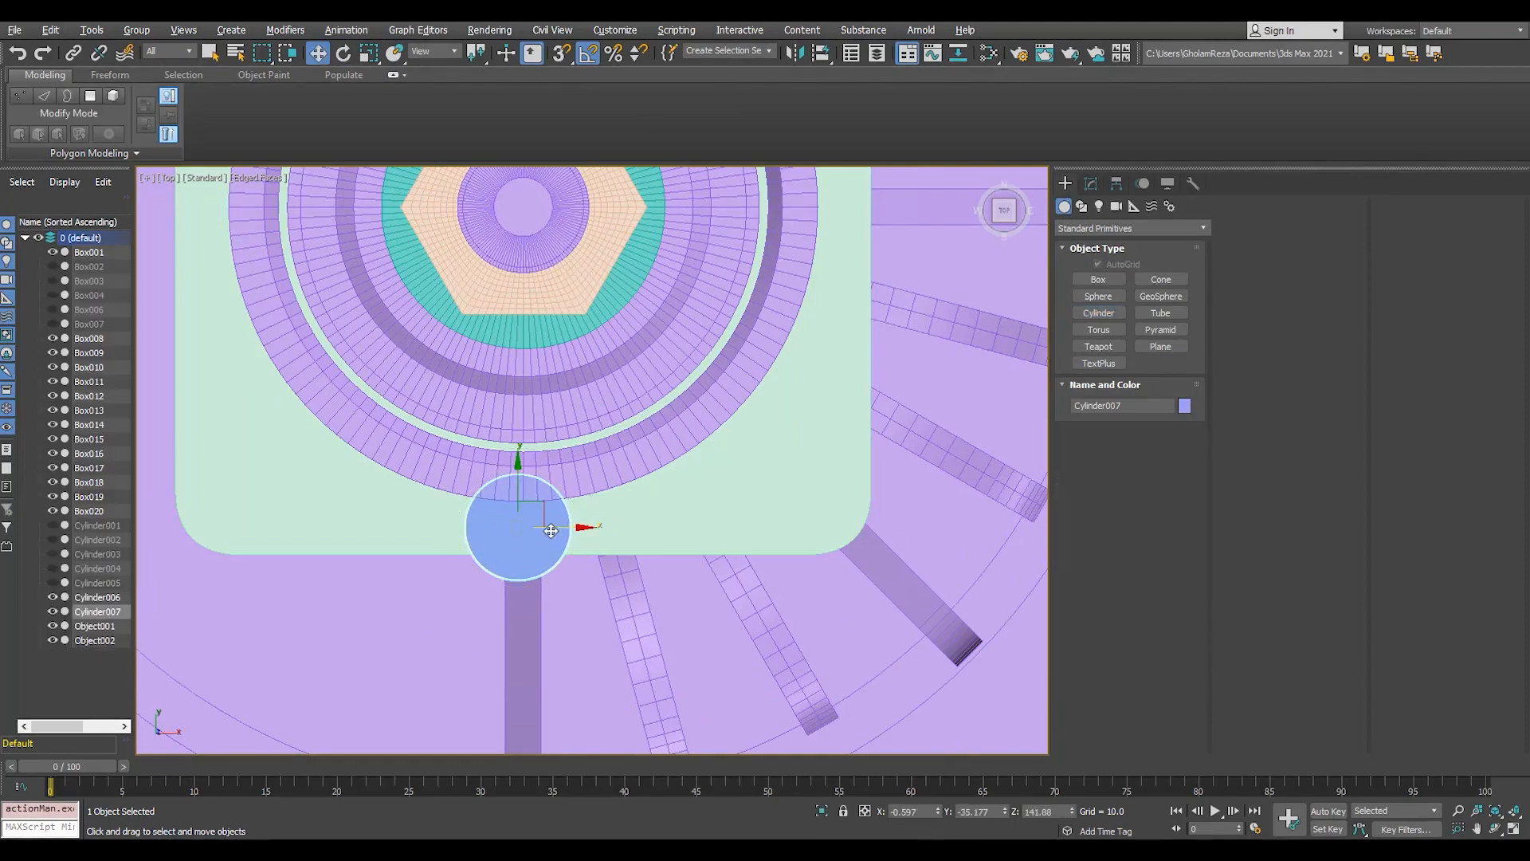
key(l)
scroll(494, 610, down, 8)
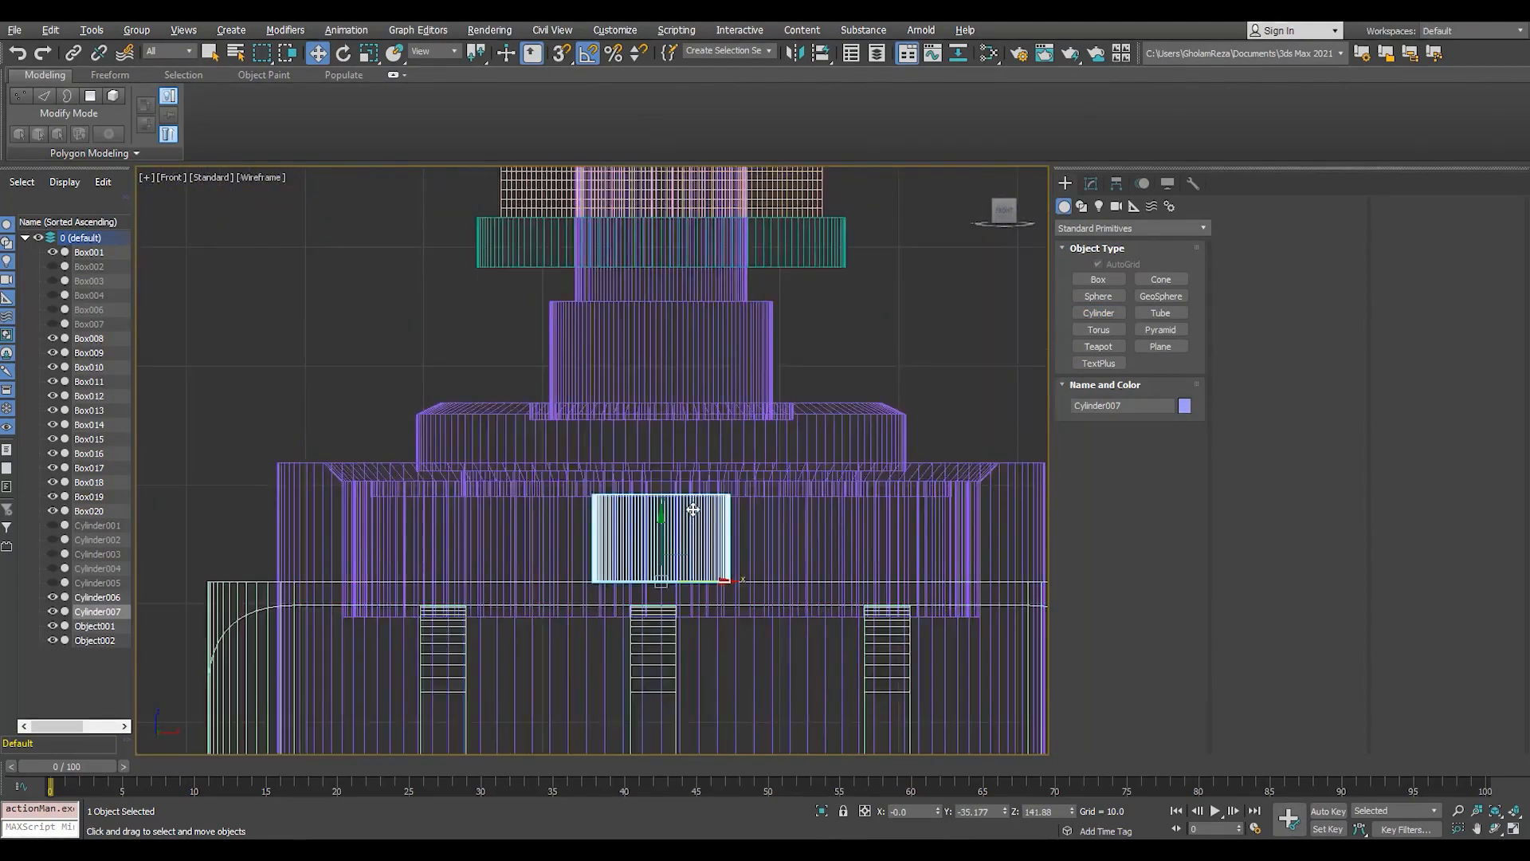
scroll(526, 493, up, 8)
key(p)
scroll(547, 457, down, 3)
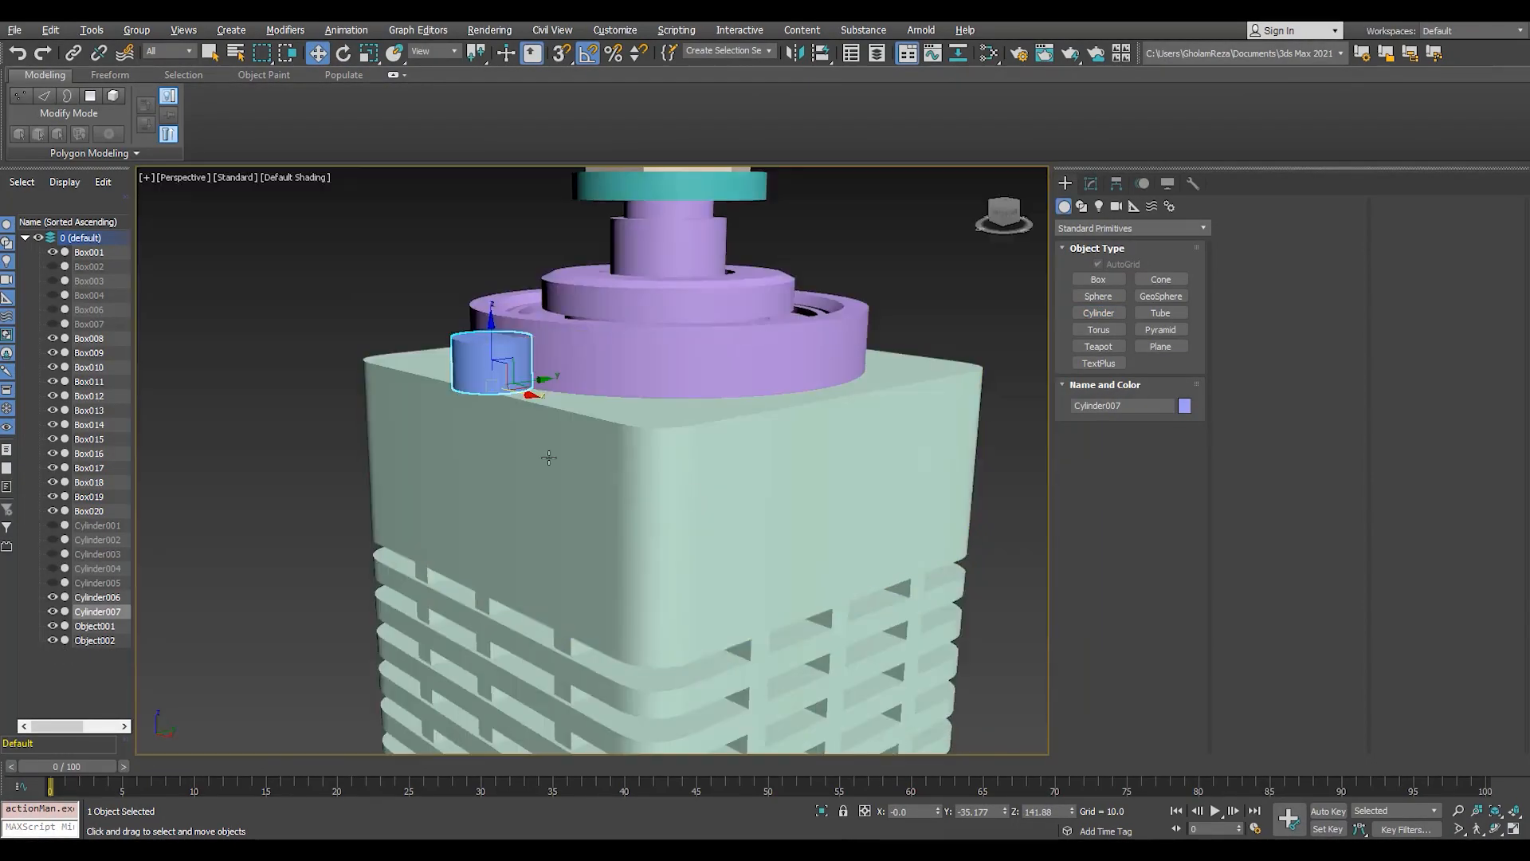
- Set the small cylinder's sides to 64 and its height to 9.966
alt+middle_drag(546, 457, 510, 510)
scroll(482, 376, up, 3)
scroll(482, 374, down, 4)
scroll(492, 391, down, 4)
scroll(492, 390, up, 10)
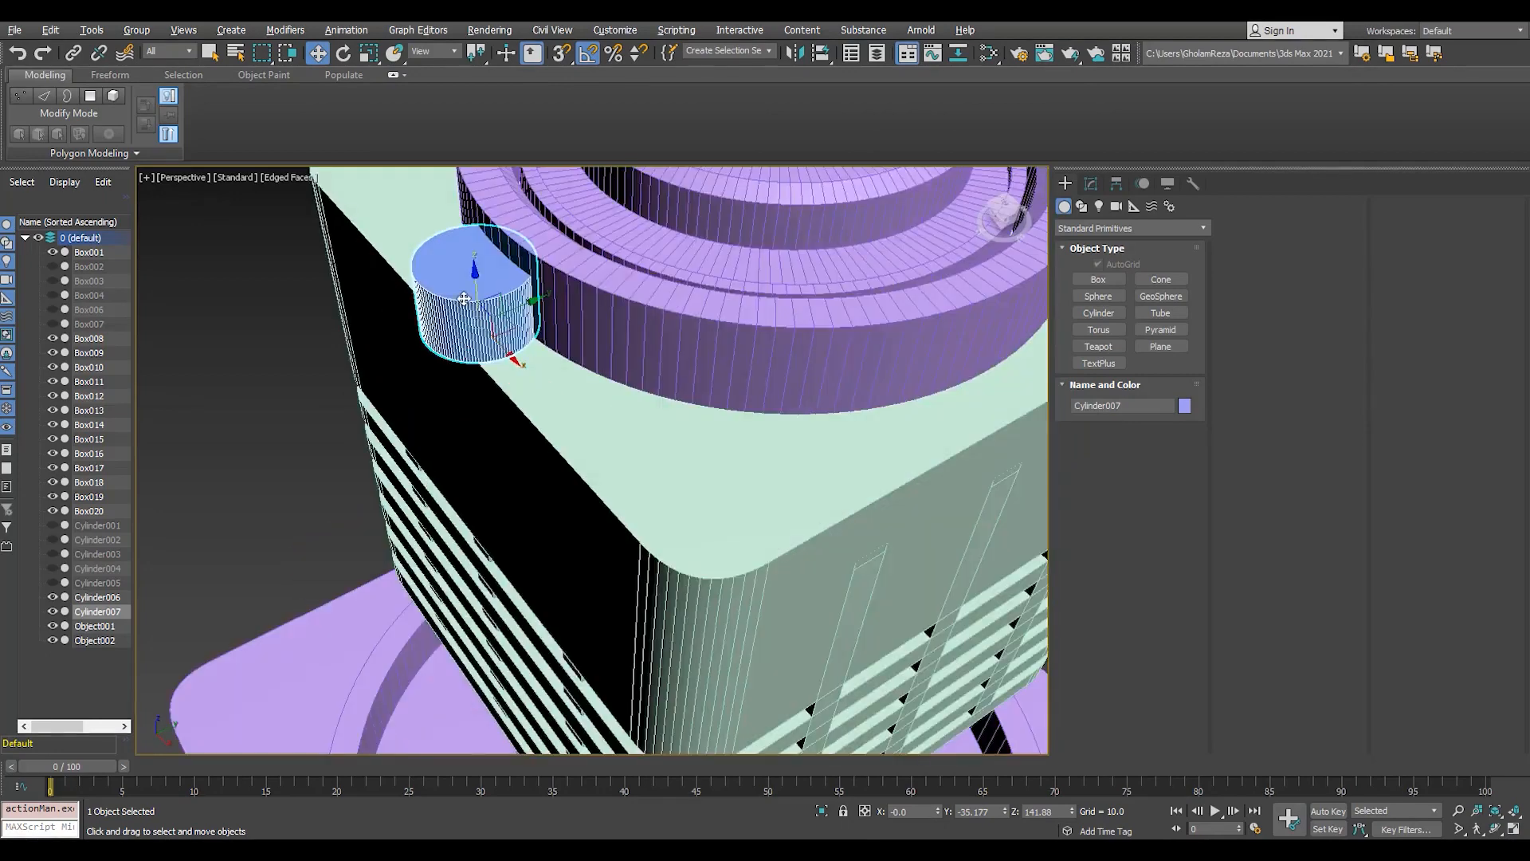
click(1091, 183)
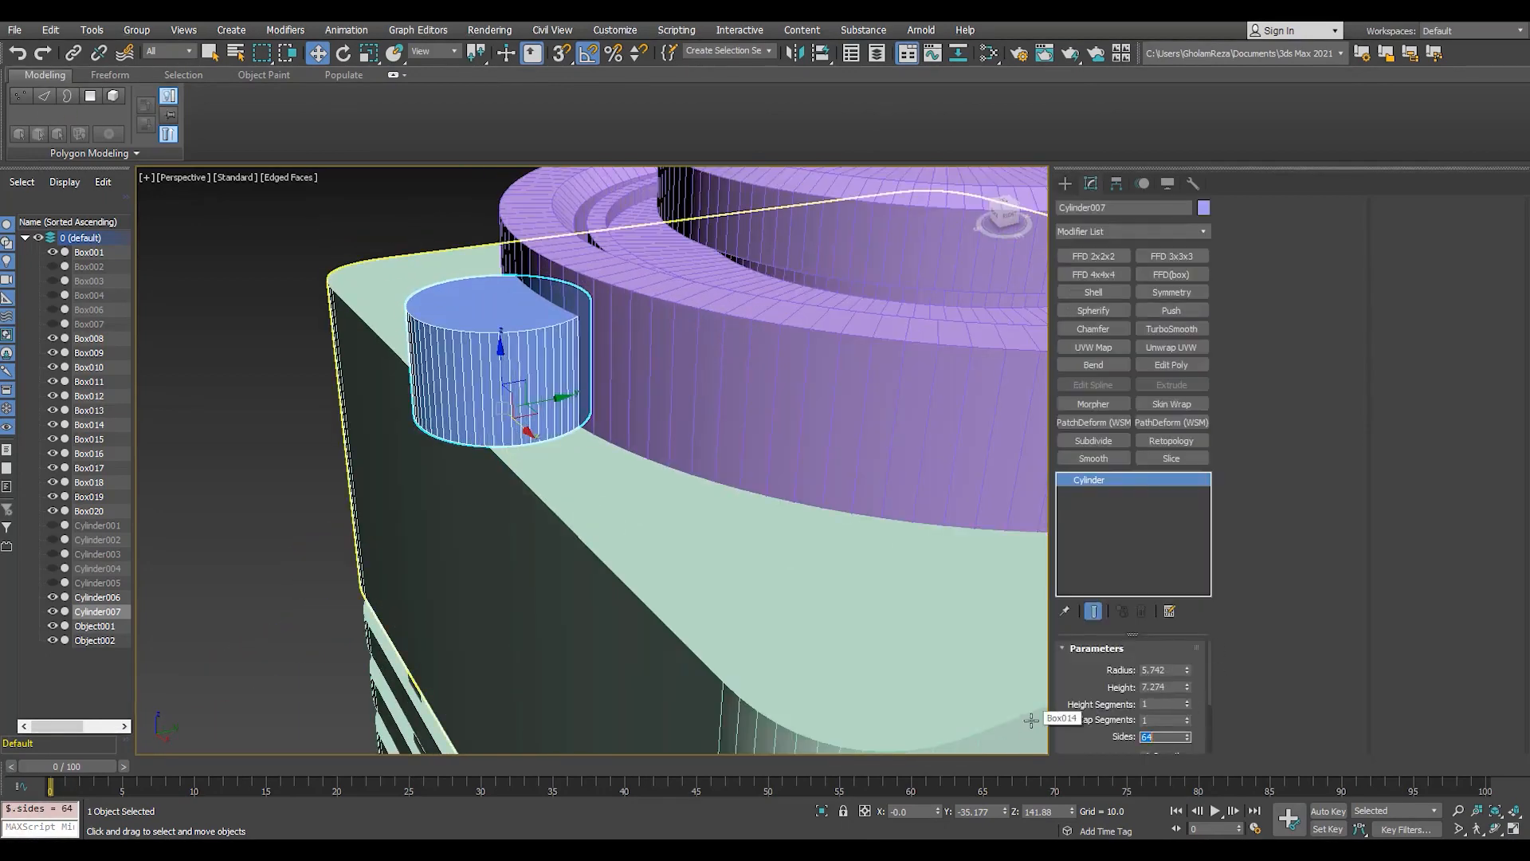
drag(1187, 687, 1192, 633)
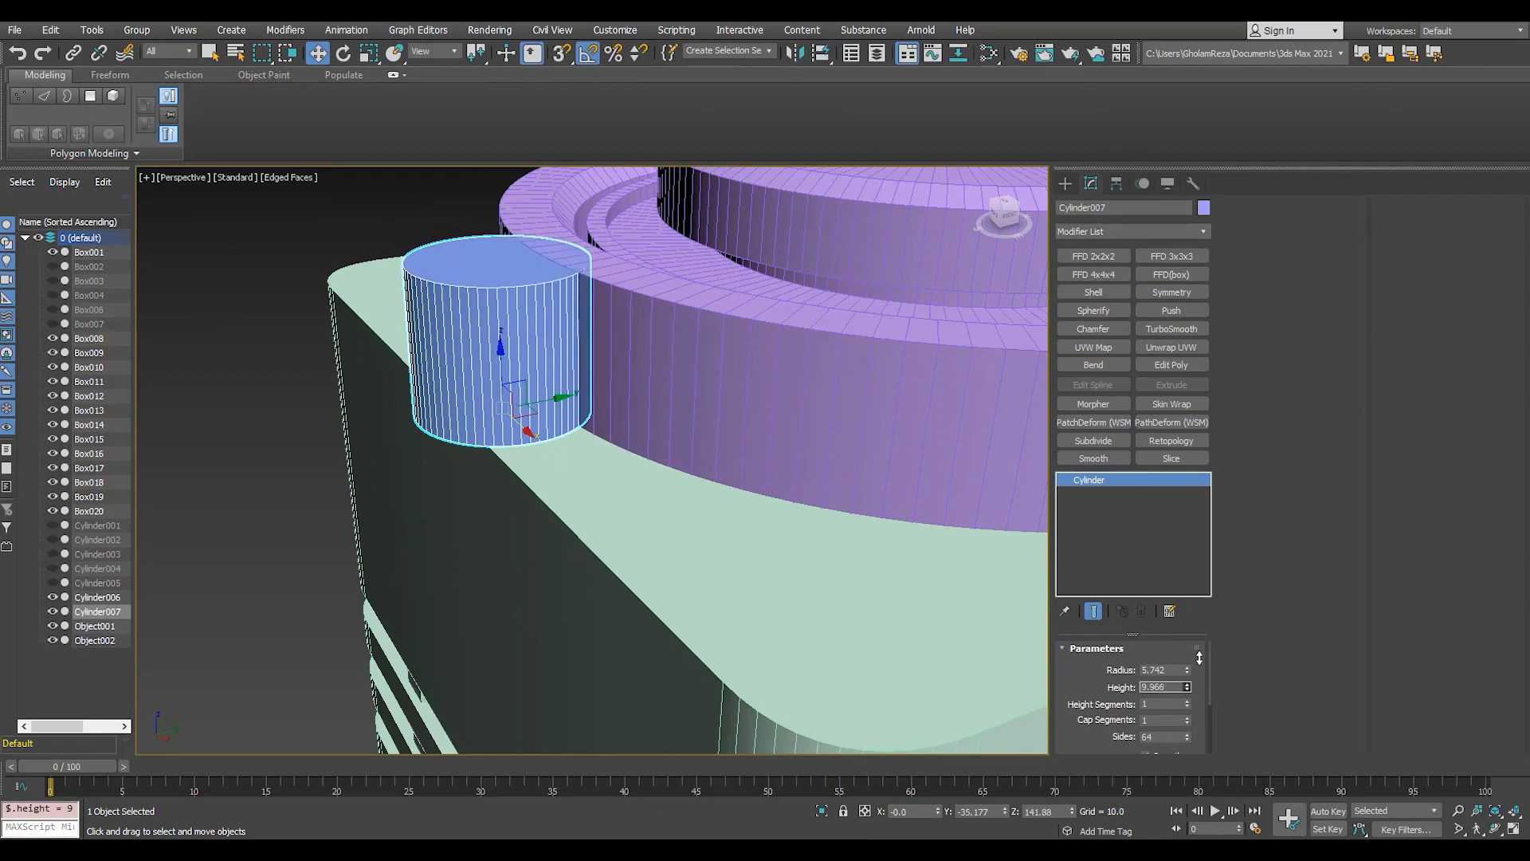
- Move the small cylinder inward to Y -31.797 so it overlaps the wide rim, and add an Edit Poly modifier
alt+middle_drag(558, 446, 610, 448)
key(s)
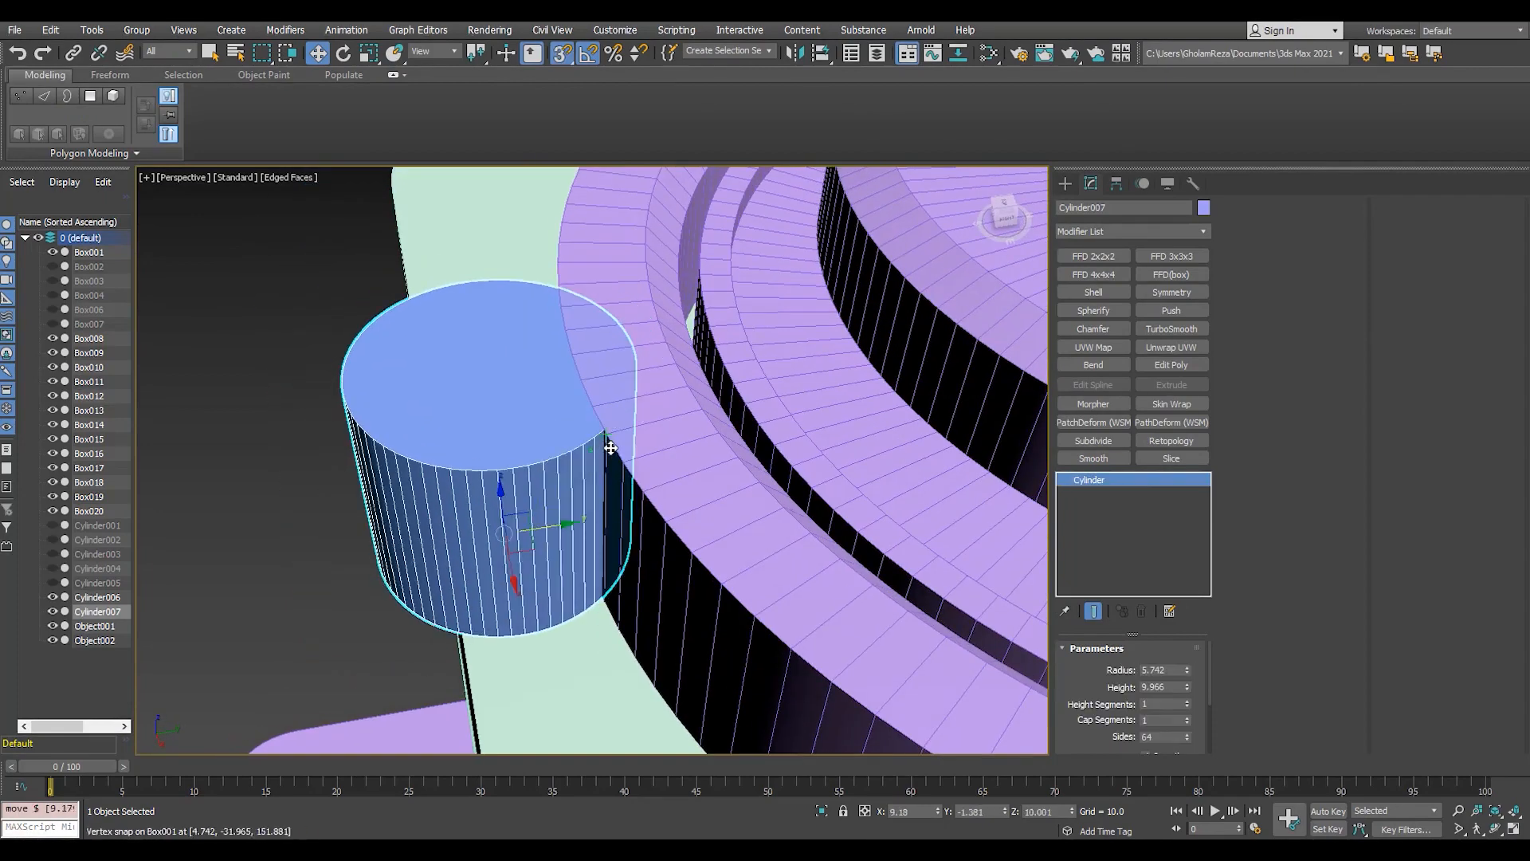
drag(567, 455, 605, 431)
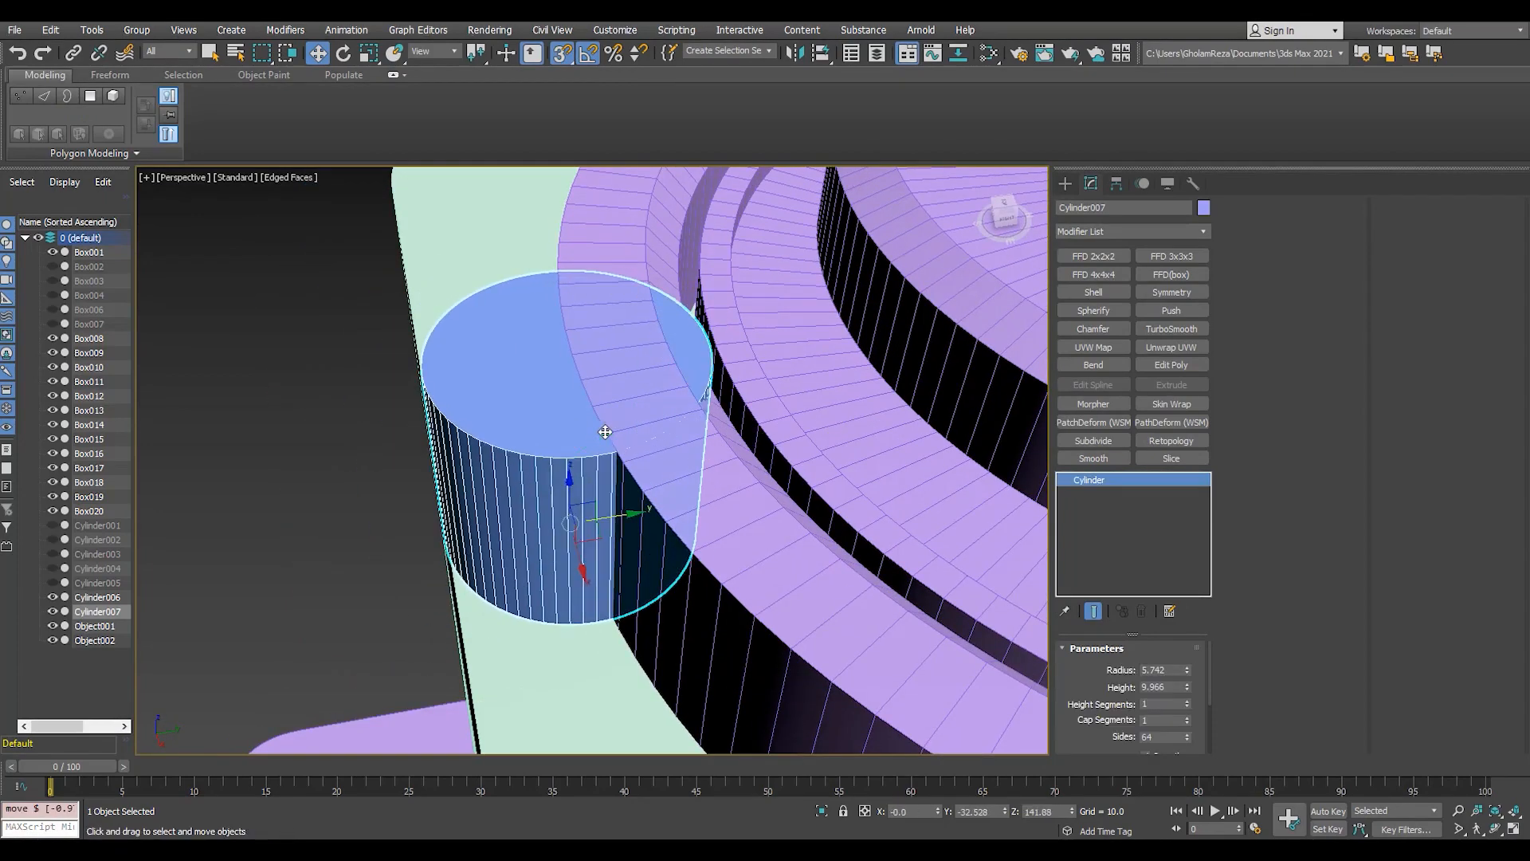
drag(624, 511, 629, 511)
alt+middle_drag(629, 511, 601, 532)
drag(615, 528, 628, 525)
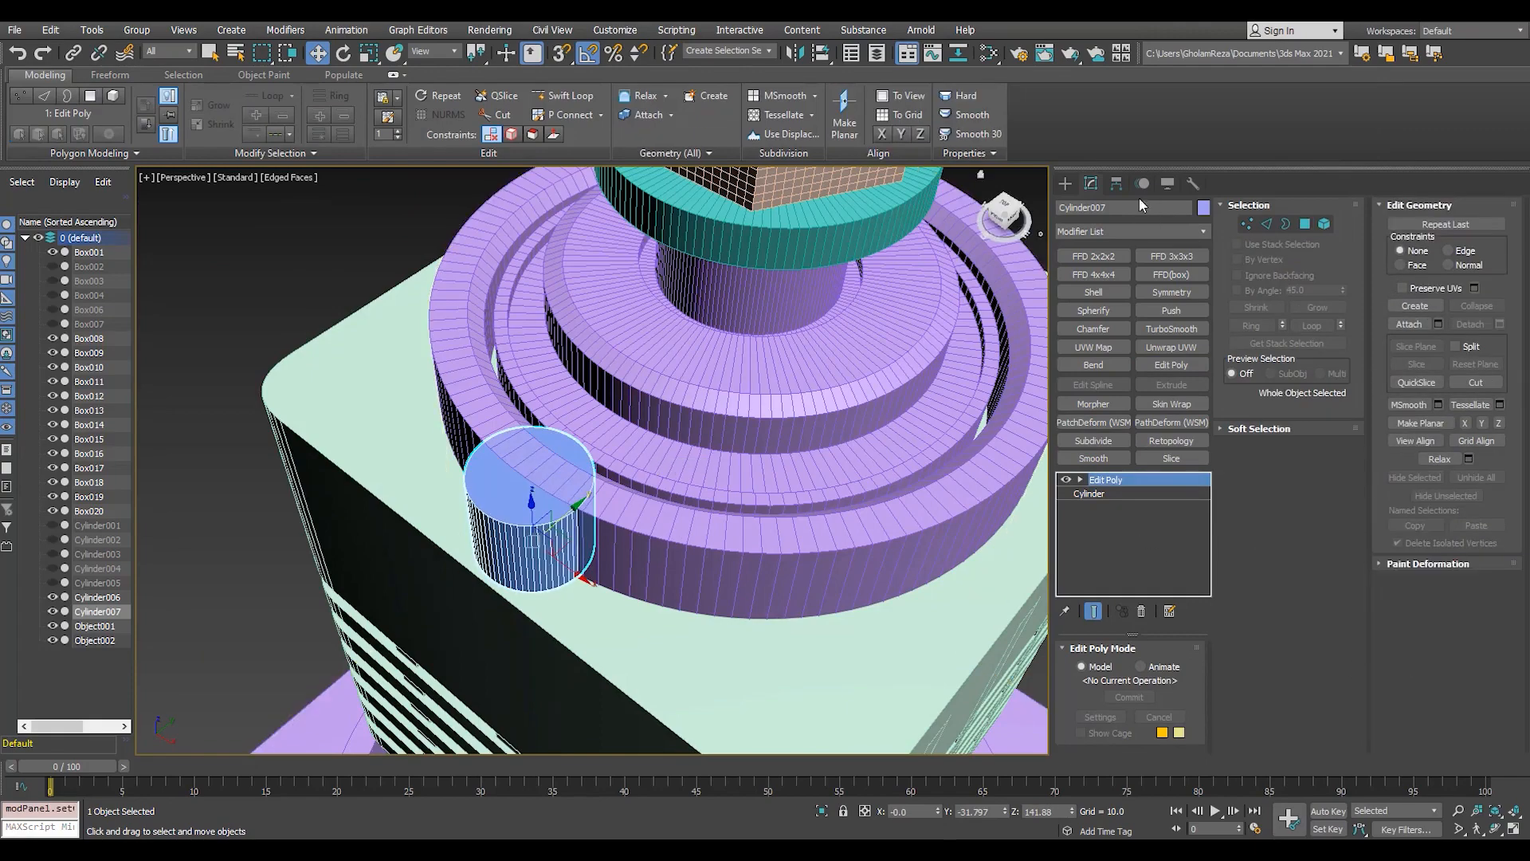
- Move the small cylinder's pivot to the shaft axis and clone it around the rim in 45-degree steps with 7 copies
click(1117, 184)
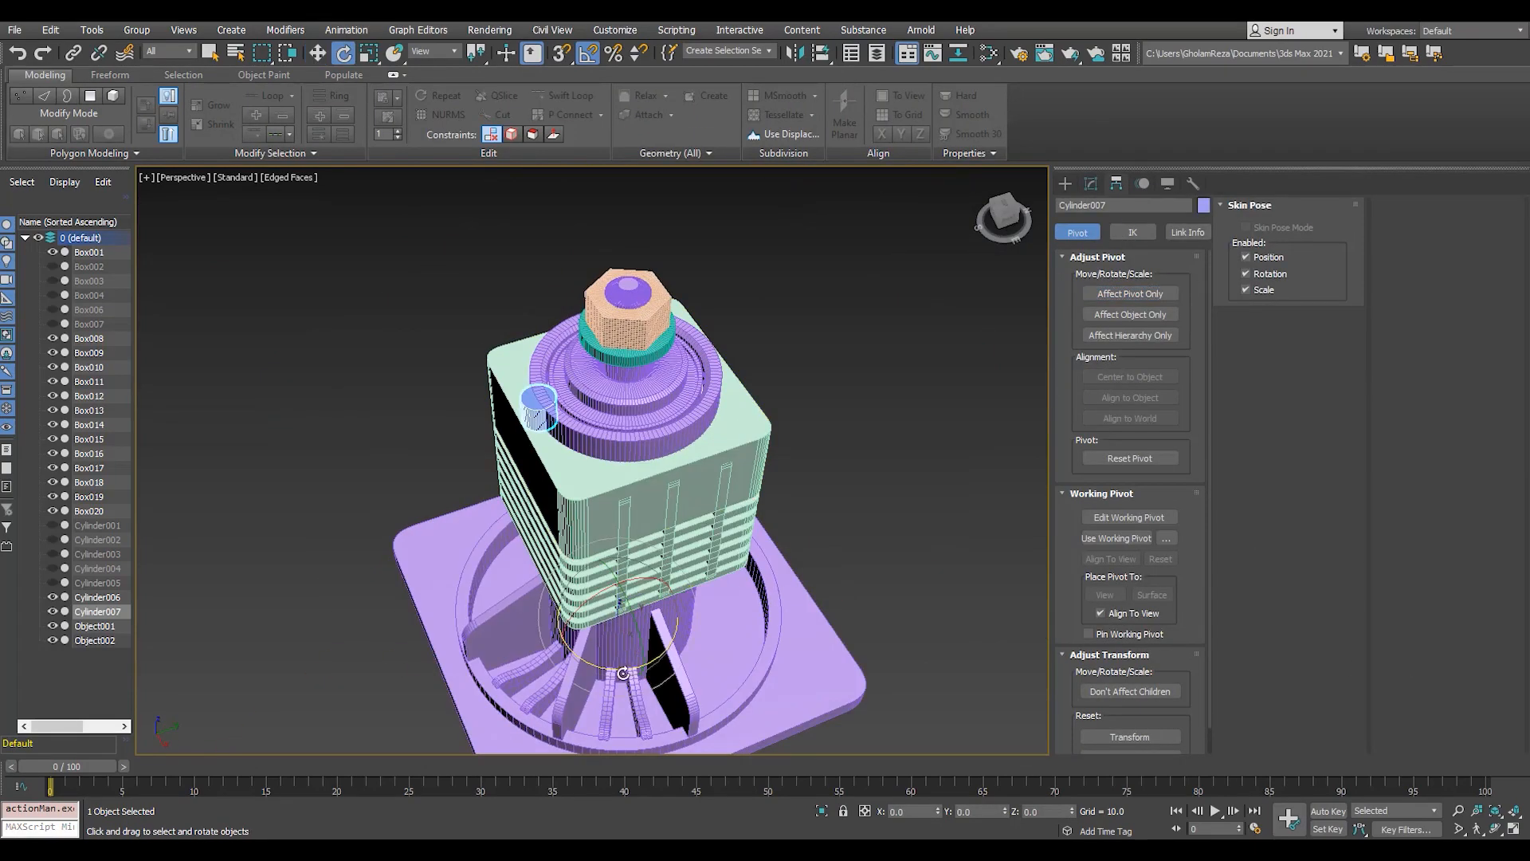
shift+drag(623, 673, 660, 676)
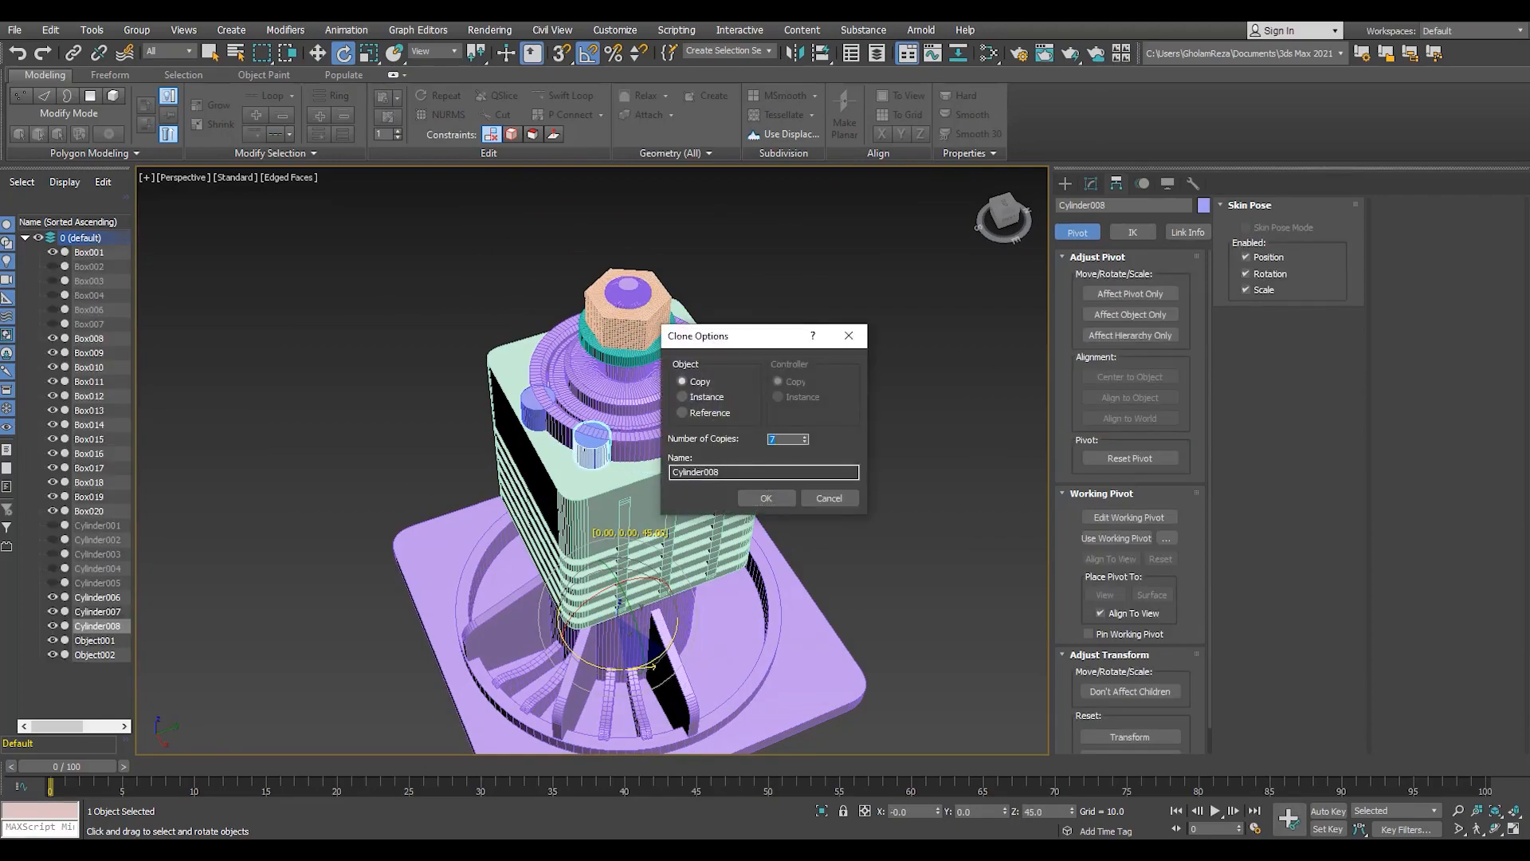
click(768, 498)
scroll(598, 470, up, 4)
alt+middle_drag(598, 470, 685, 498)
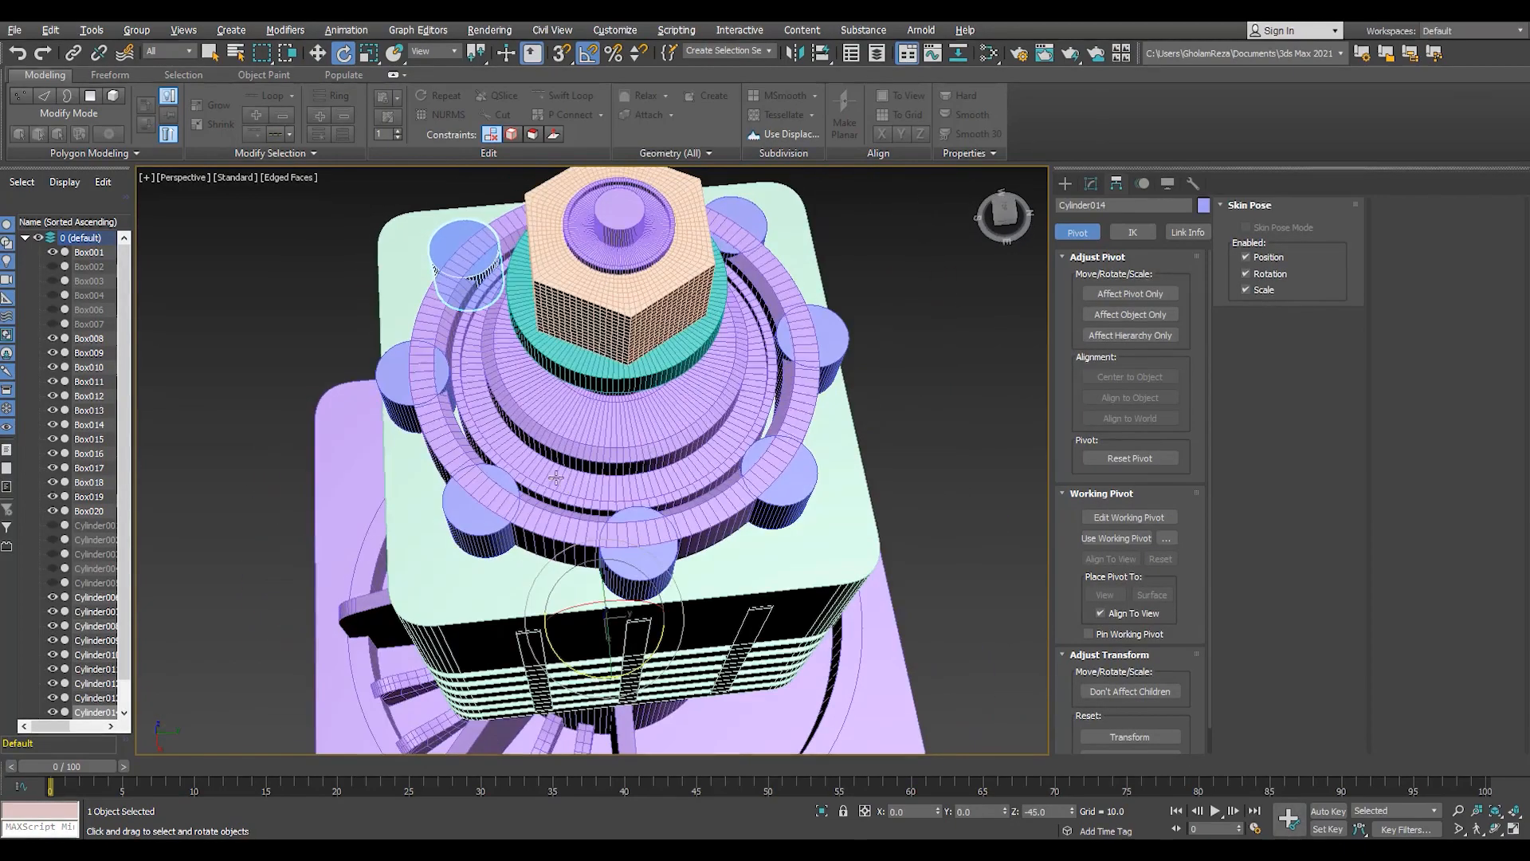
- Delete the original small cylinder's polygons that lie inside the wide cylinder's rim
scroll(442, 351, up, 5)
click(412, 404)
key(alt+w)
middle_click(407, 409)
key(alt+w)
scroll(683, 671, up, 2)
middle_drag(683, 671, 639, 575)
key(1)
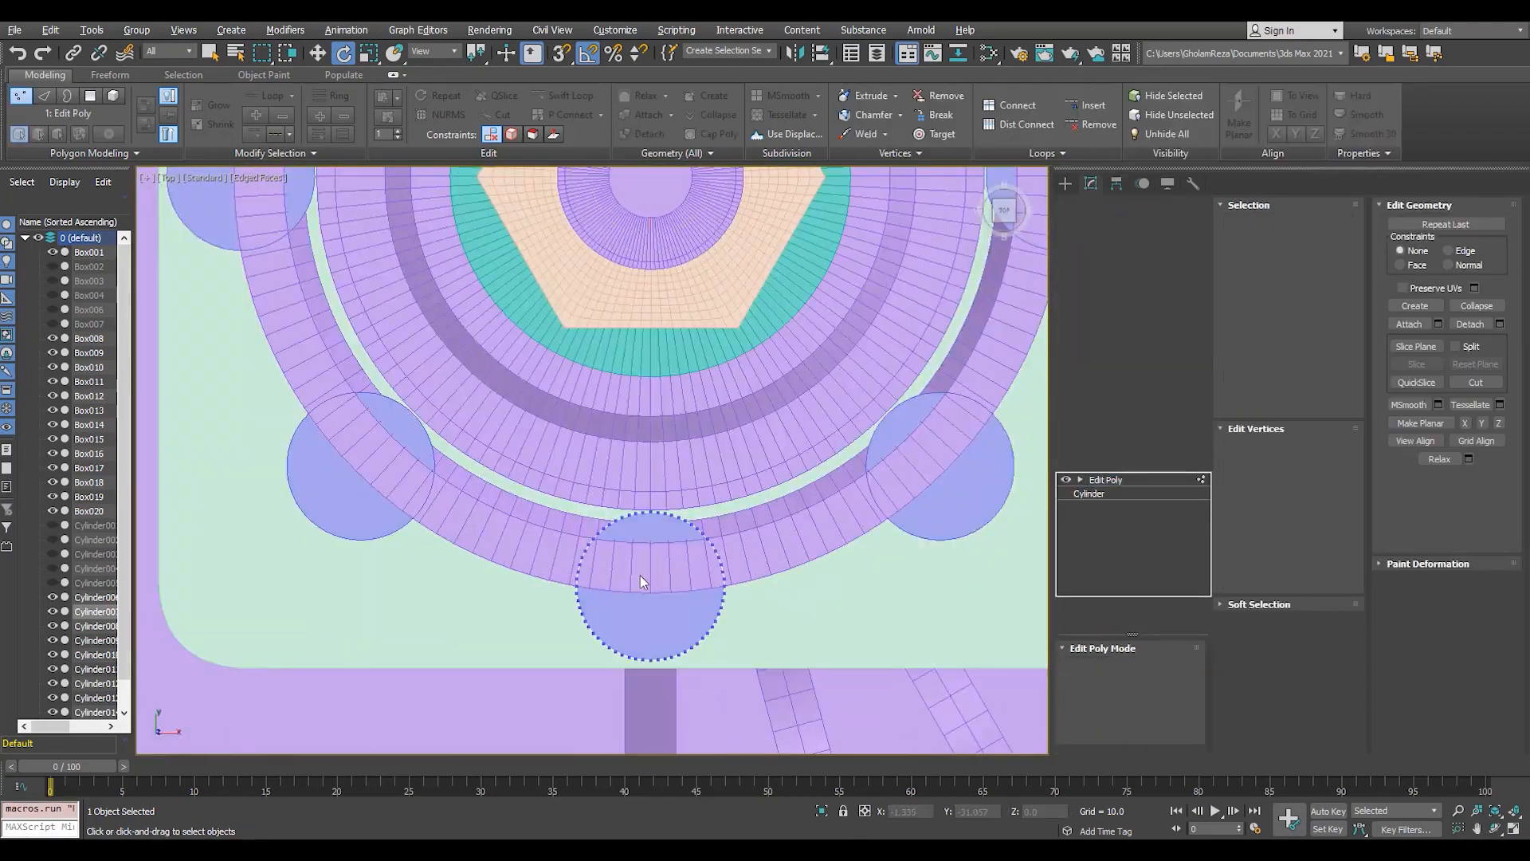
key(F3)
scroll(639, 576, up, 5)
key(4)
drag(853, 399, 454, 492)
key(Delete)
- Cap the open border left on the trimmed small cylinder
key(alt+w)
click(717, 557)
key(alt+w)
key(3)
key(F3)
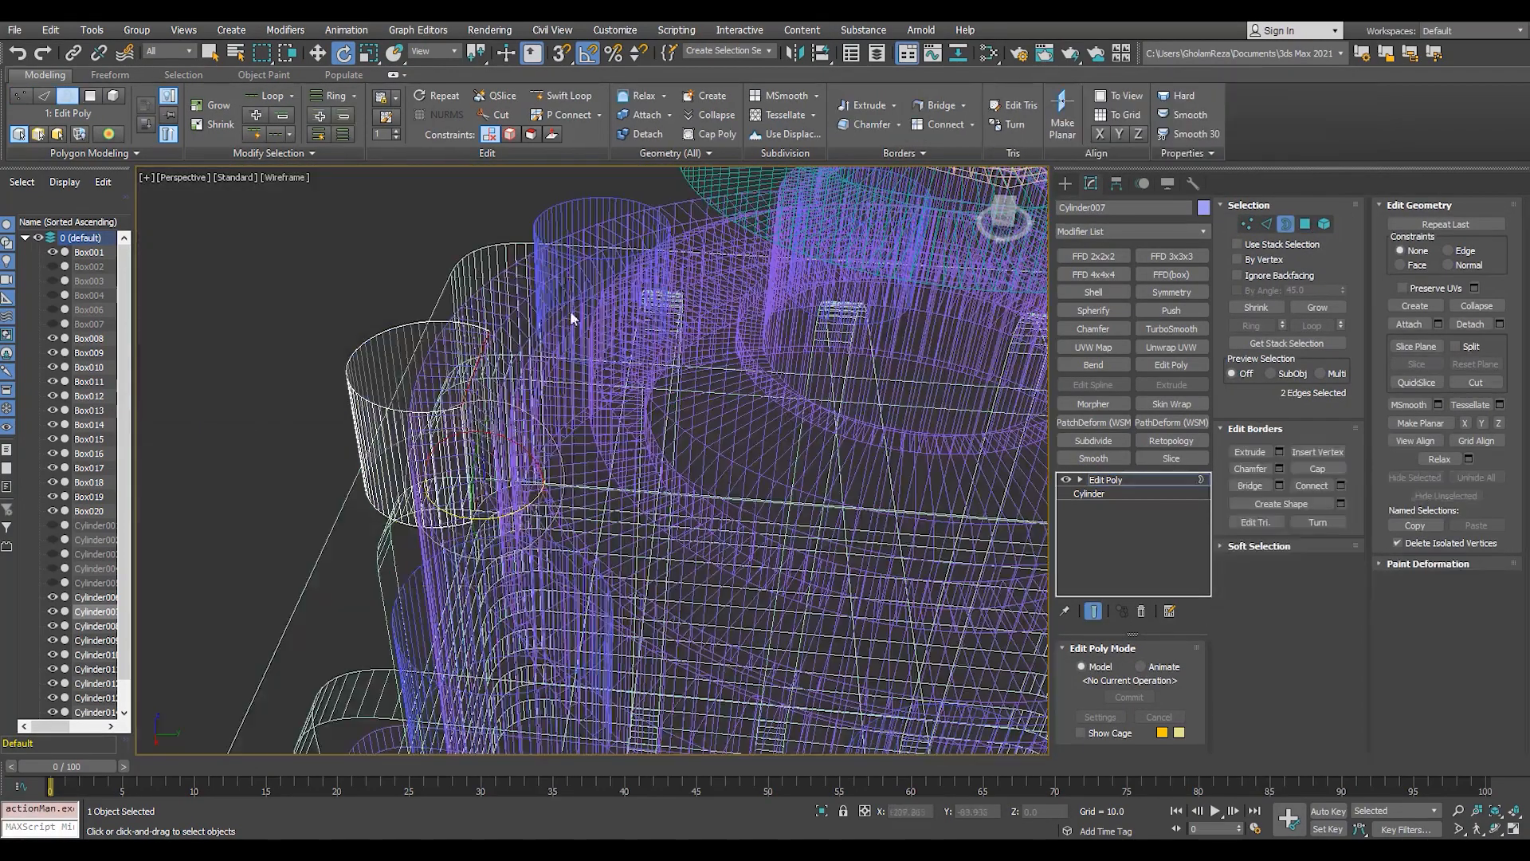
key(F3)
key(3)
scroll(478, 442, down, 5)
key(3)
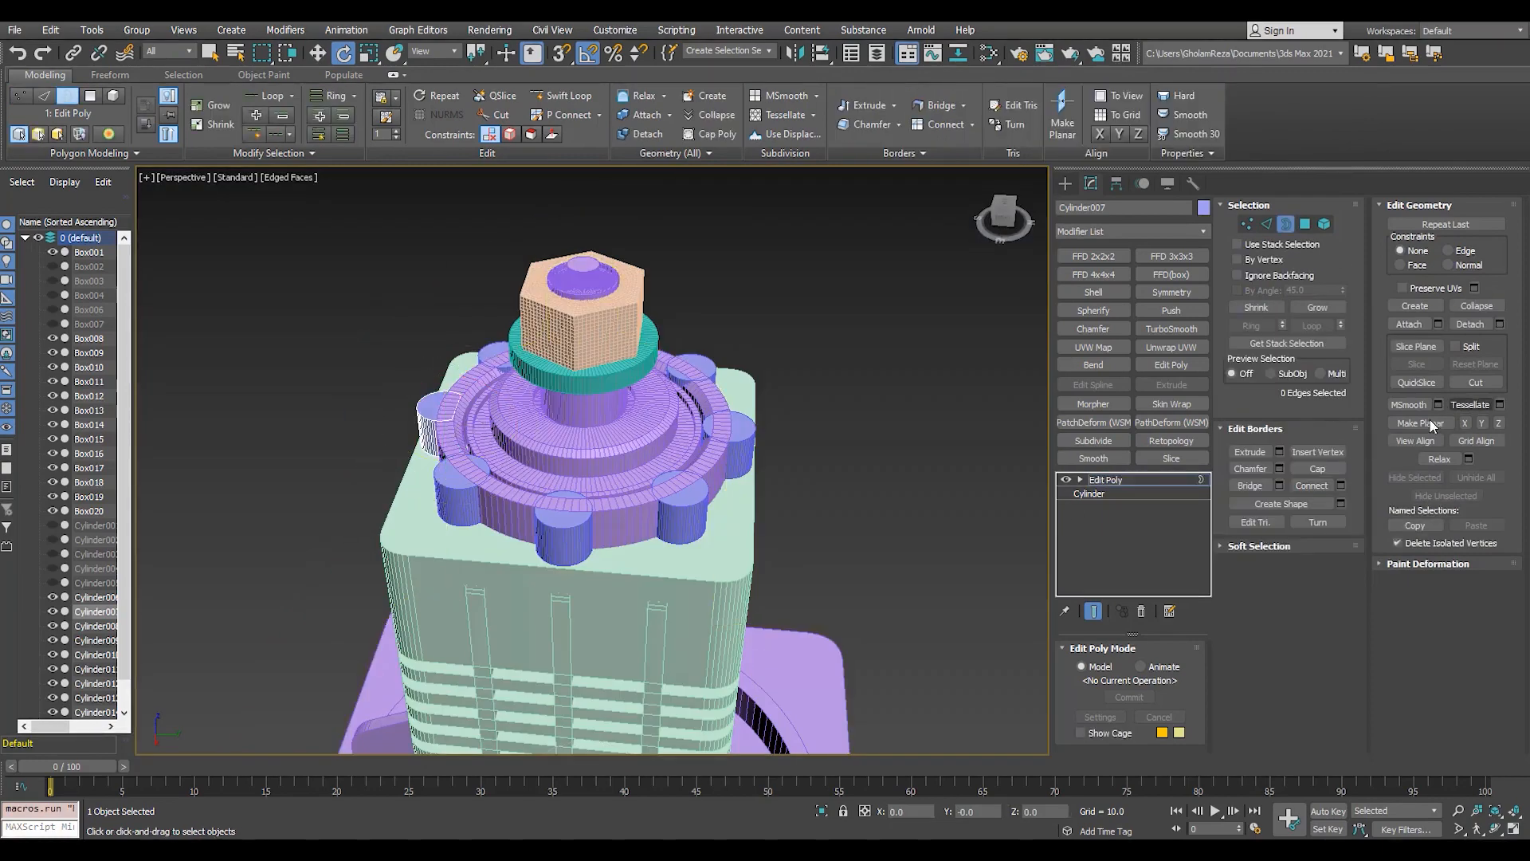
- Auto-smooth all polygons of the trimmed cylinder at 45 degrees, inspect it in isolation, and restore the full scene
alt+middle_drag(562, 442, 588, 436)
key(4)
key(ctrl+a)
scroll(446, 394, up, 5)
scroll(1451, 532, down, 2)
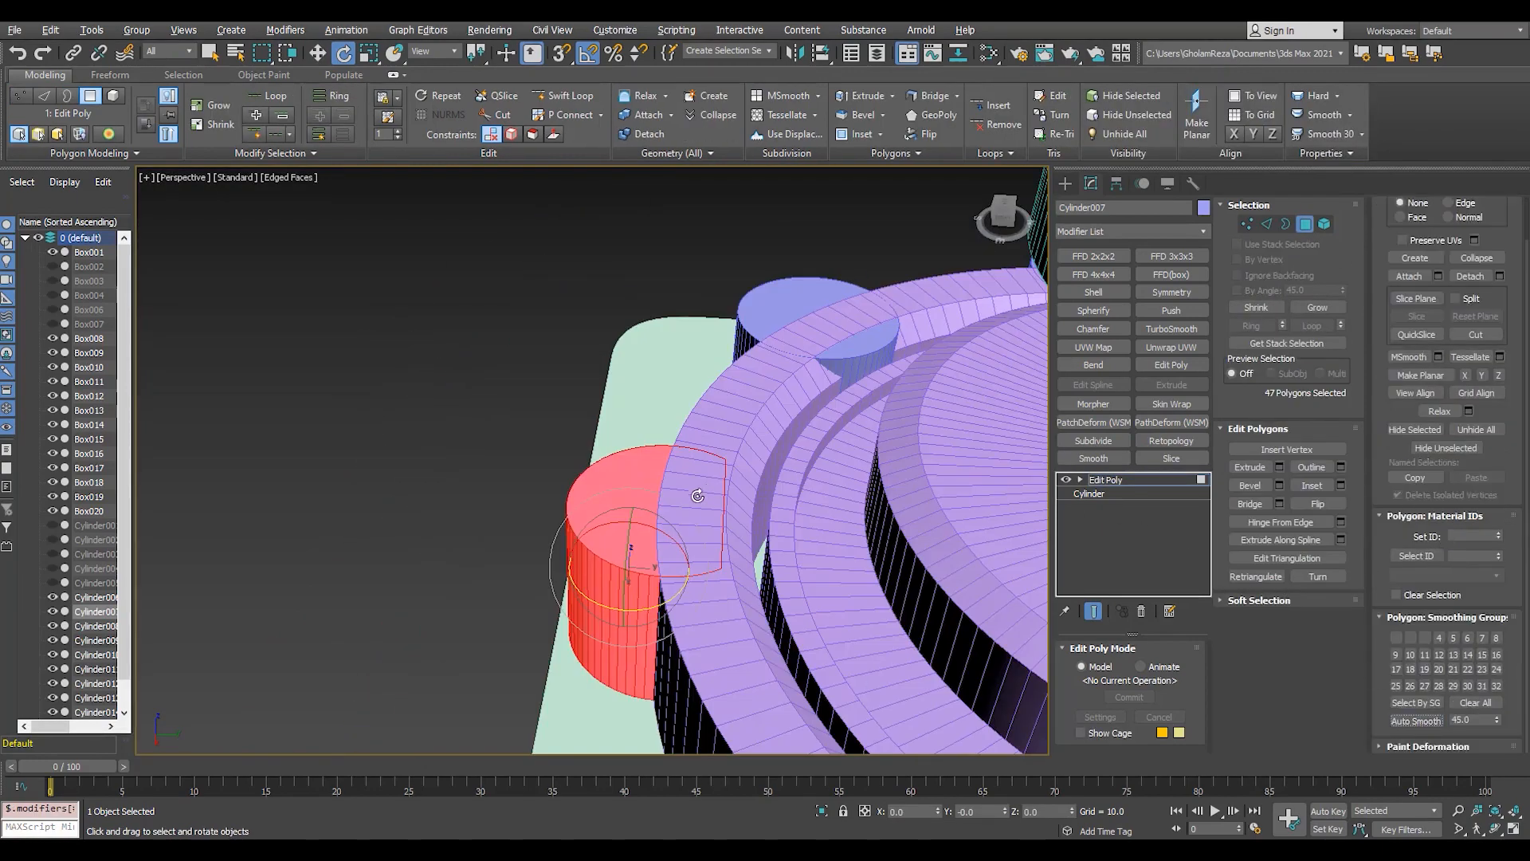
key(alt+q)
click(361, 595)
key(F4)
alt+middle_drag(362, 594, 318, 610)
key(F4)
click(1105, 479)
click(821, 810)
- Union the tall block, horizontal and vertical plates, and small rim cylinders into the main body with ProBoolean
scroll(663, 534, down, 5)
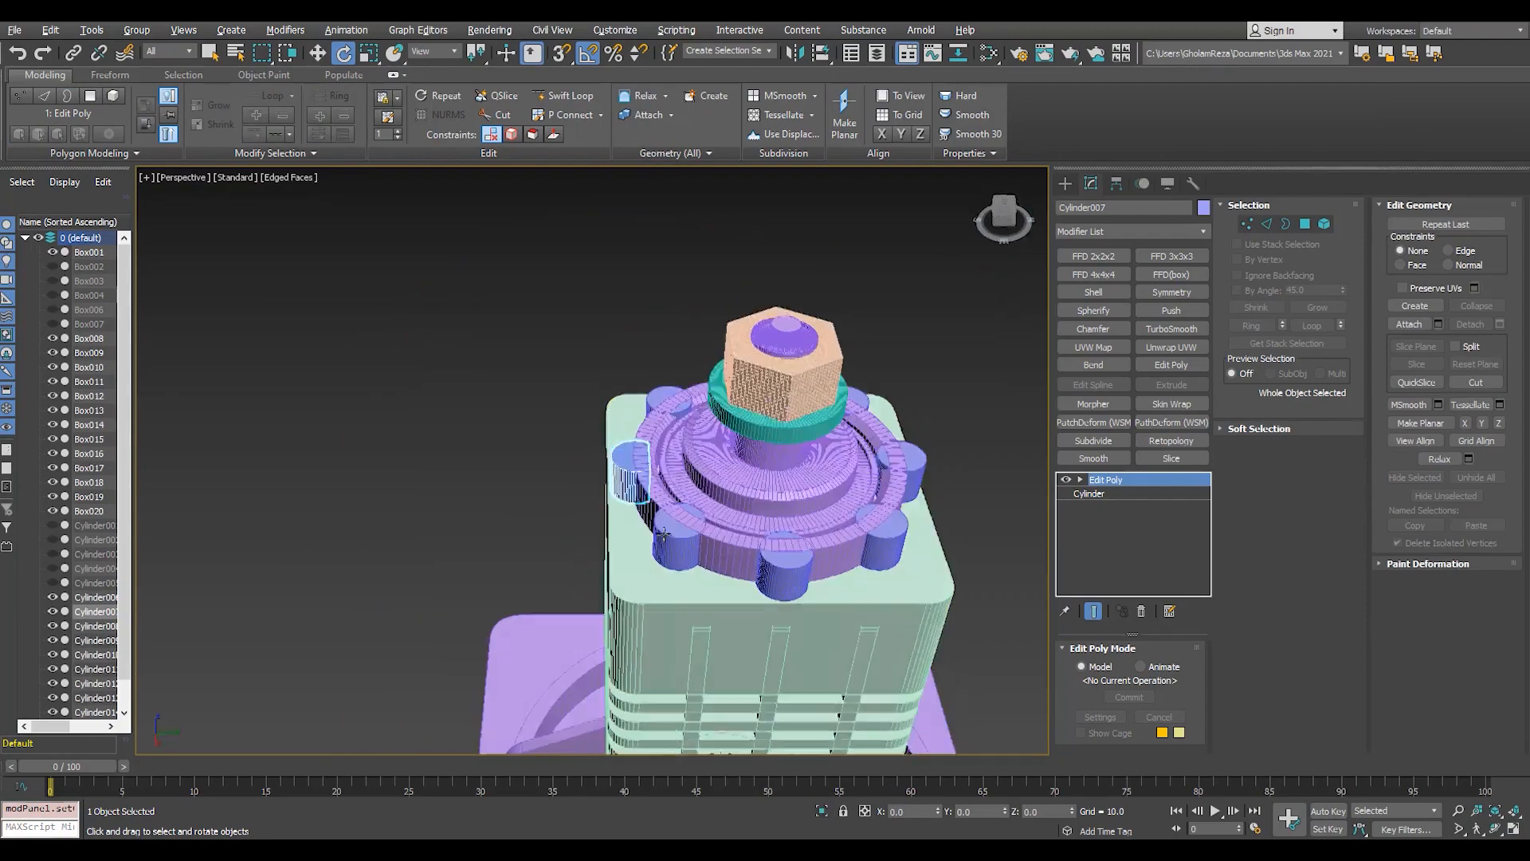
scroll(664, 533, up, 4)
alt+middle_drag(664, 534, 744, 470)
scroll(744, 470, down, 6)
click(780, 671)
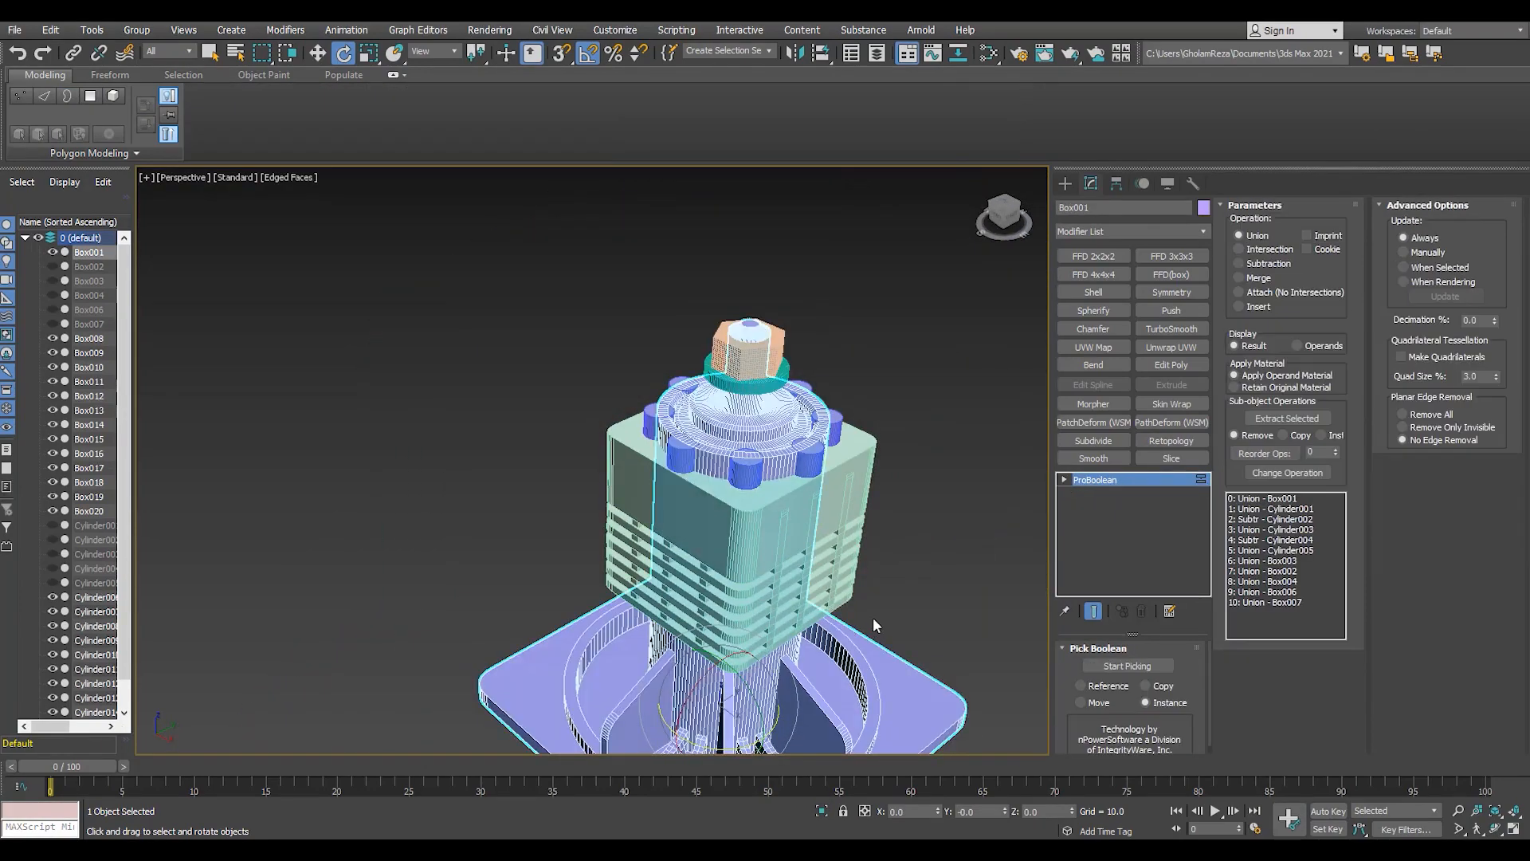
click(766, 590)
scroll(739, 514, up, 4)
click(721, 553)
click(729, 583)
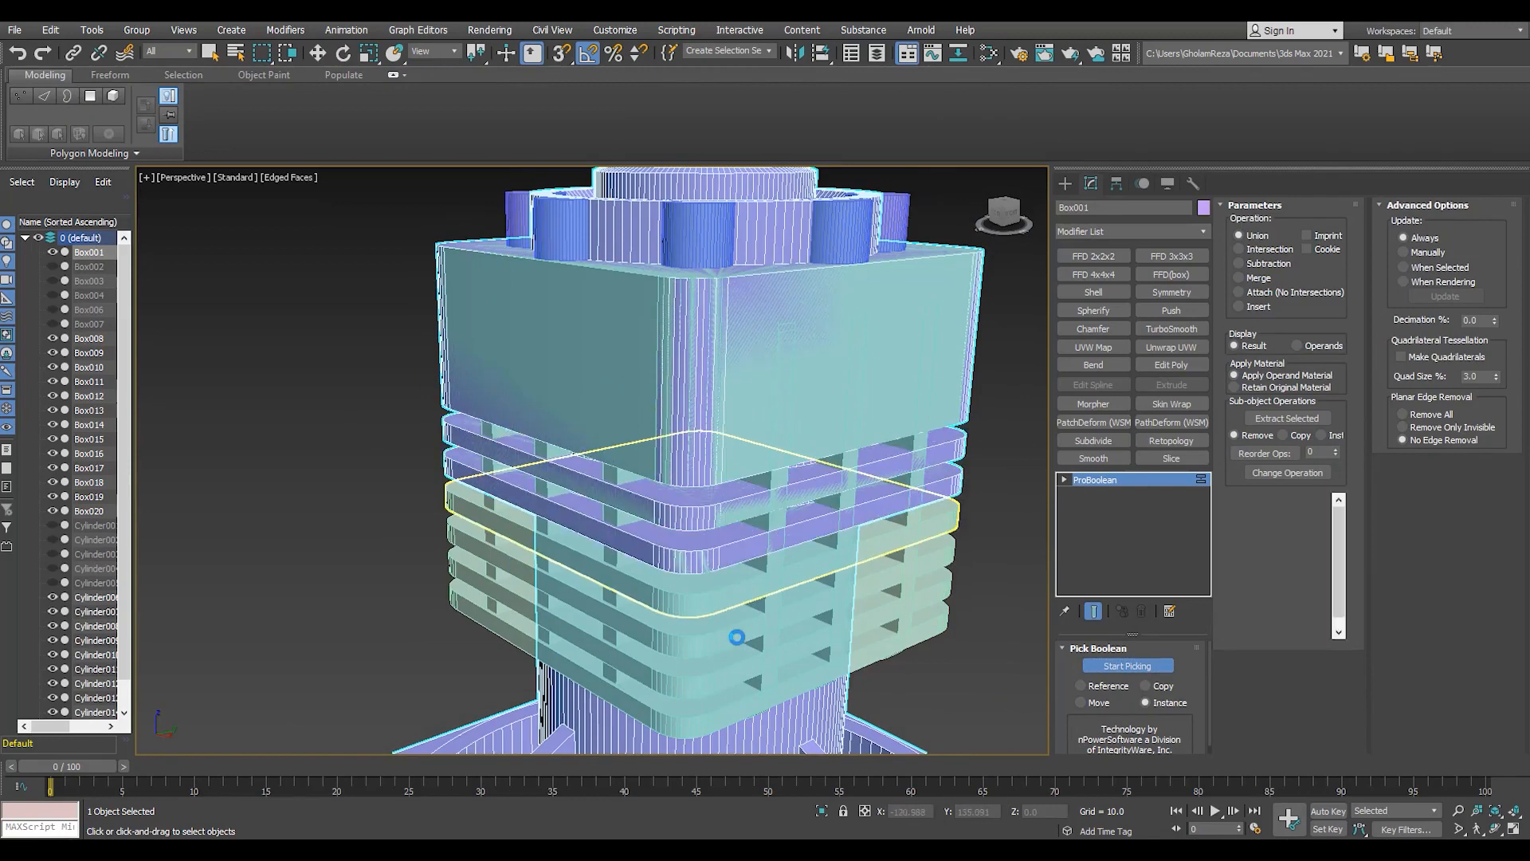
click(734, 635)
click(746, 671)
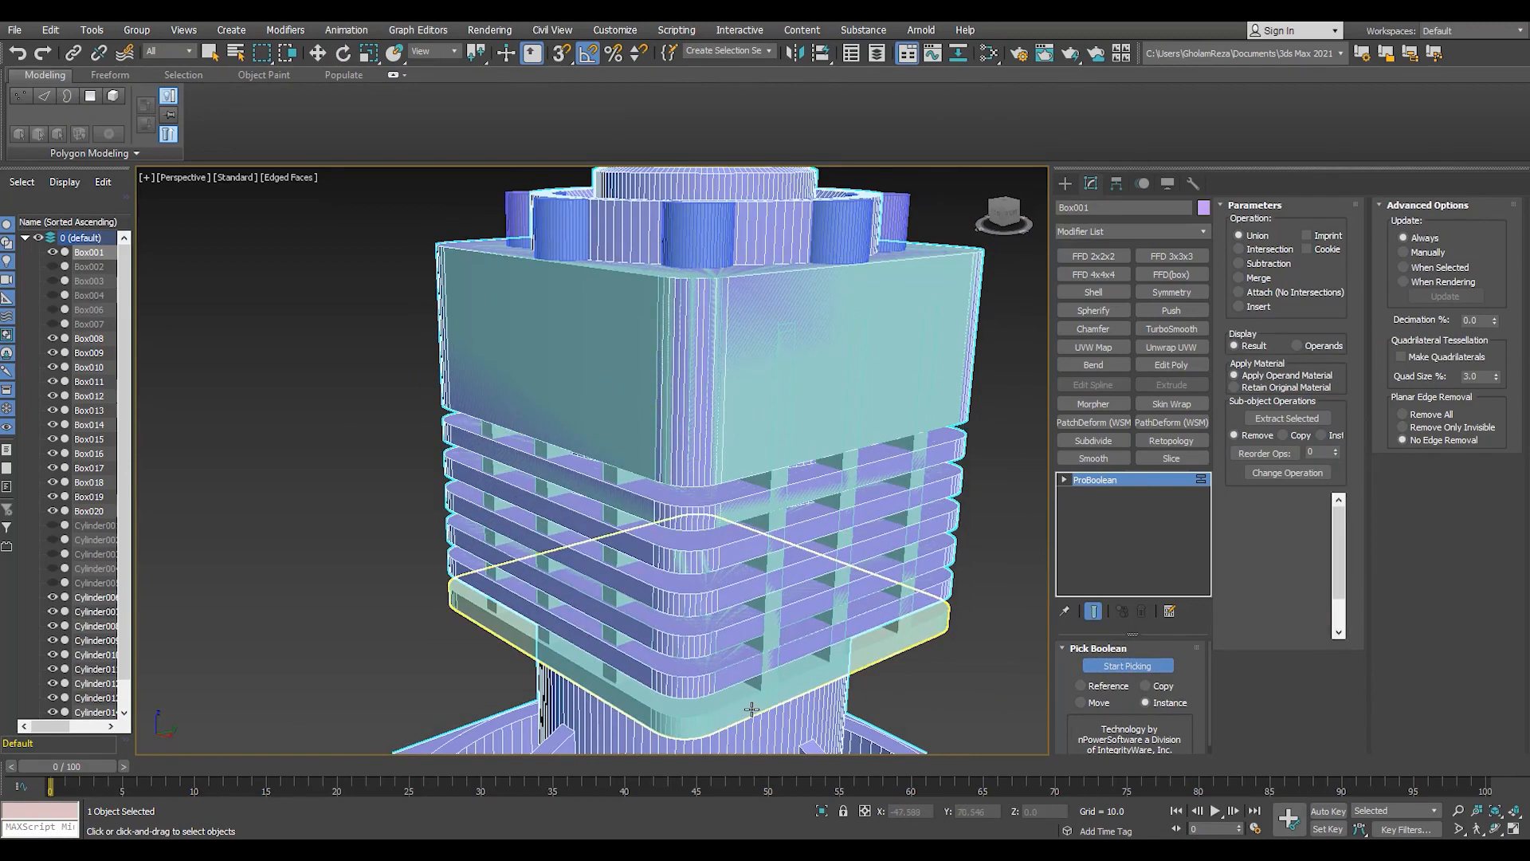
click(850, 651)
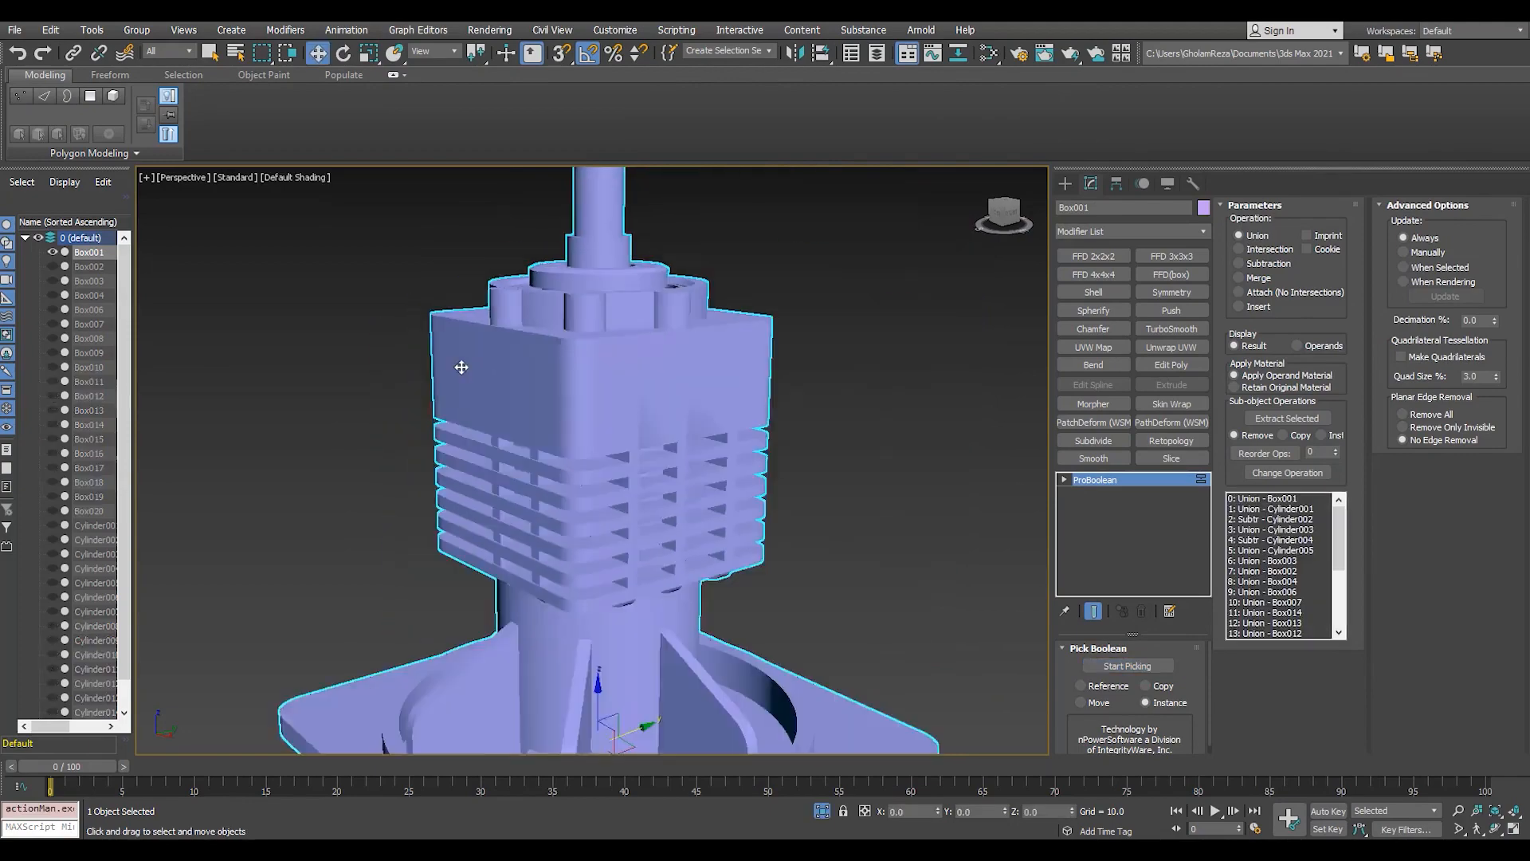
alt+middle_drag(460, 365, 603, 419)
scroll(649, 448, up, 3)
key(F4)
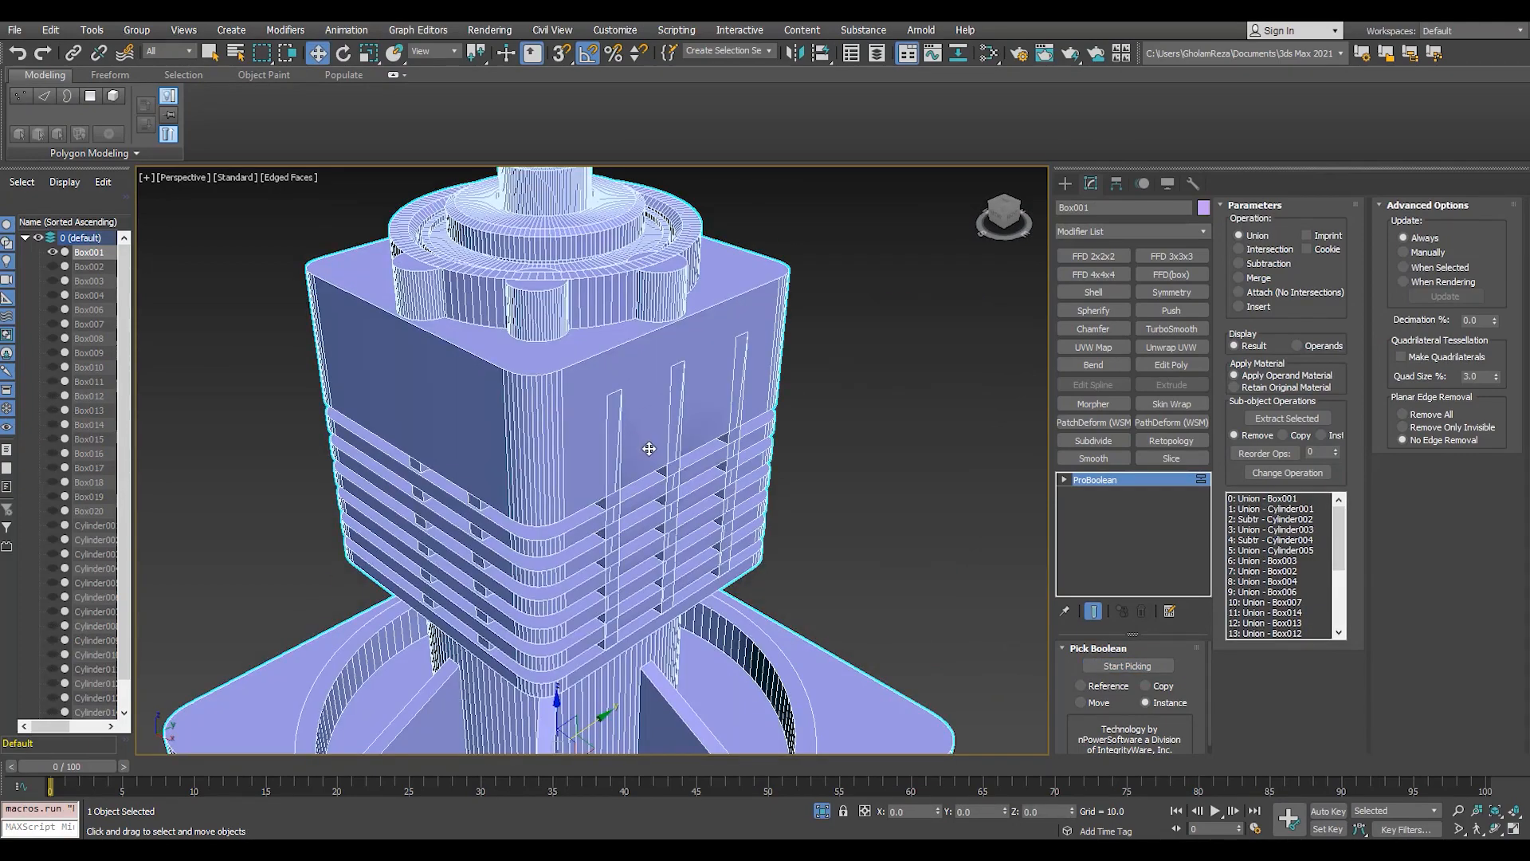
click(1189, 234)
text(tu)
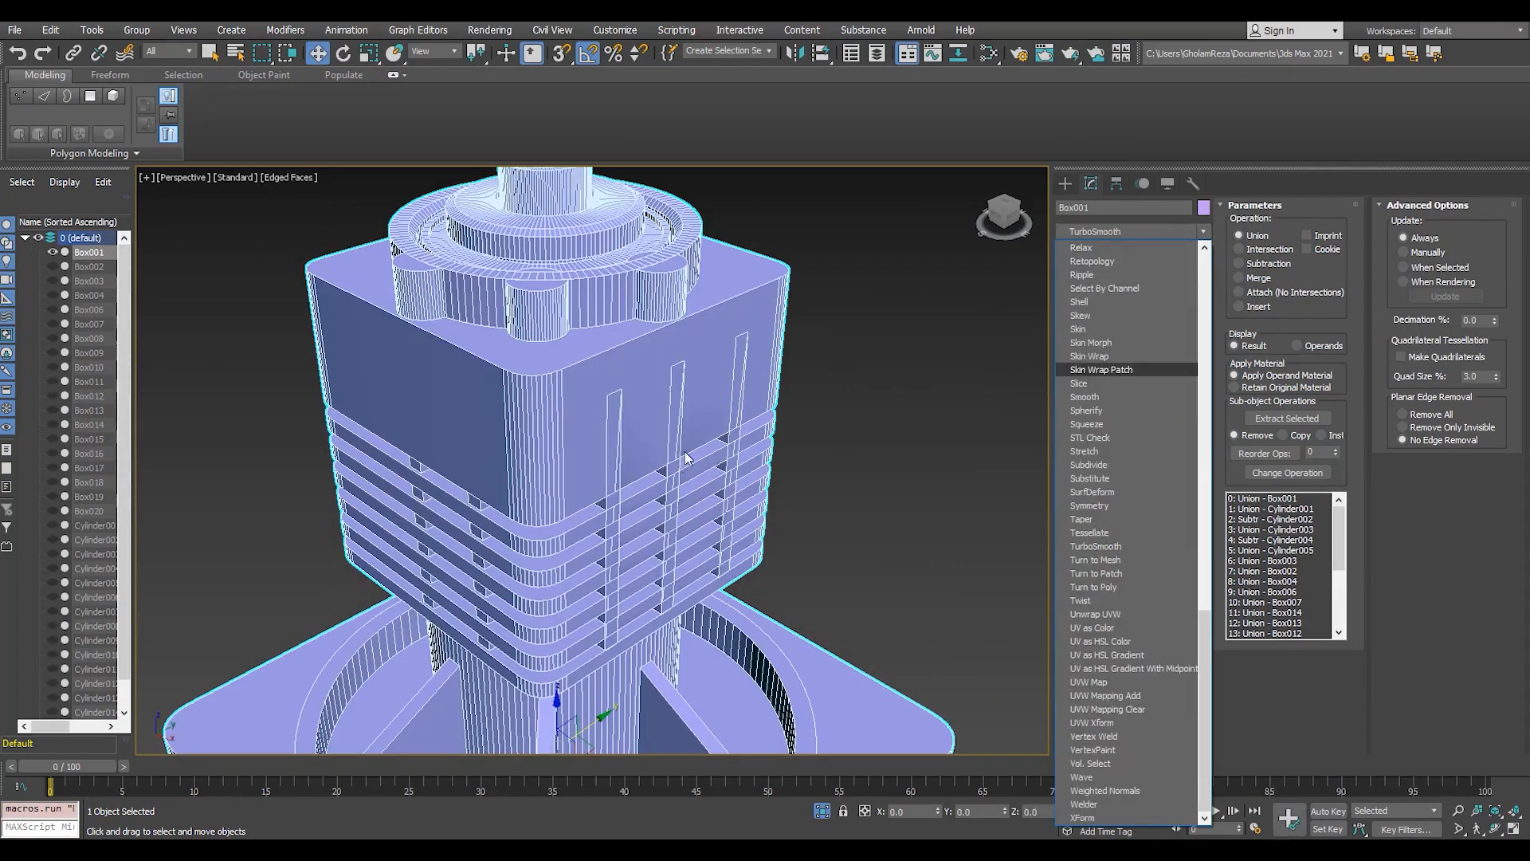
alt+middle_drag(686, 458, 628, 494)
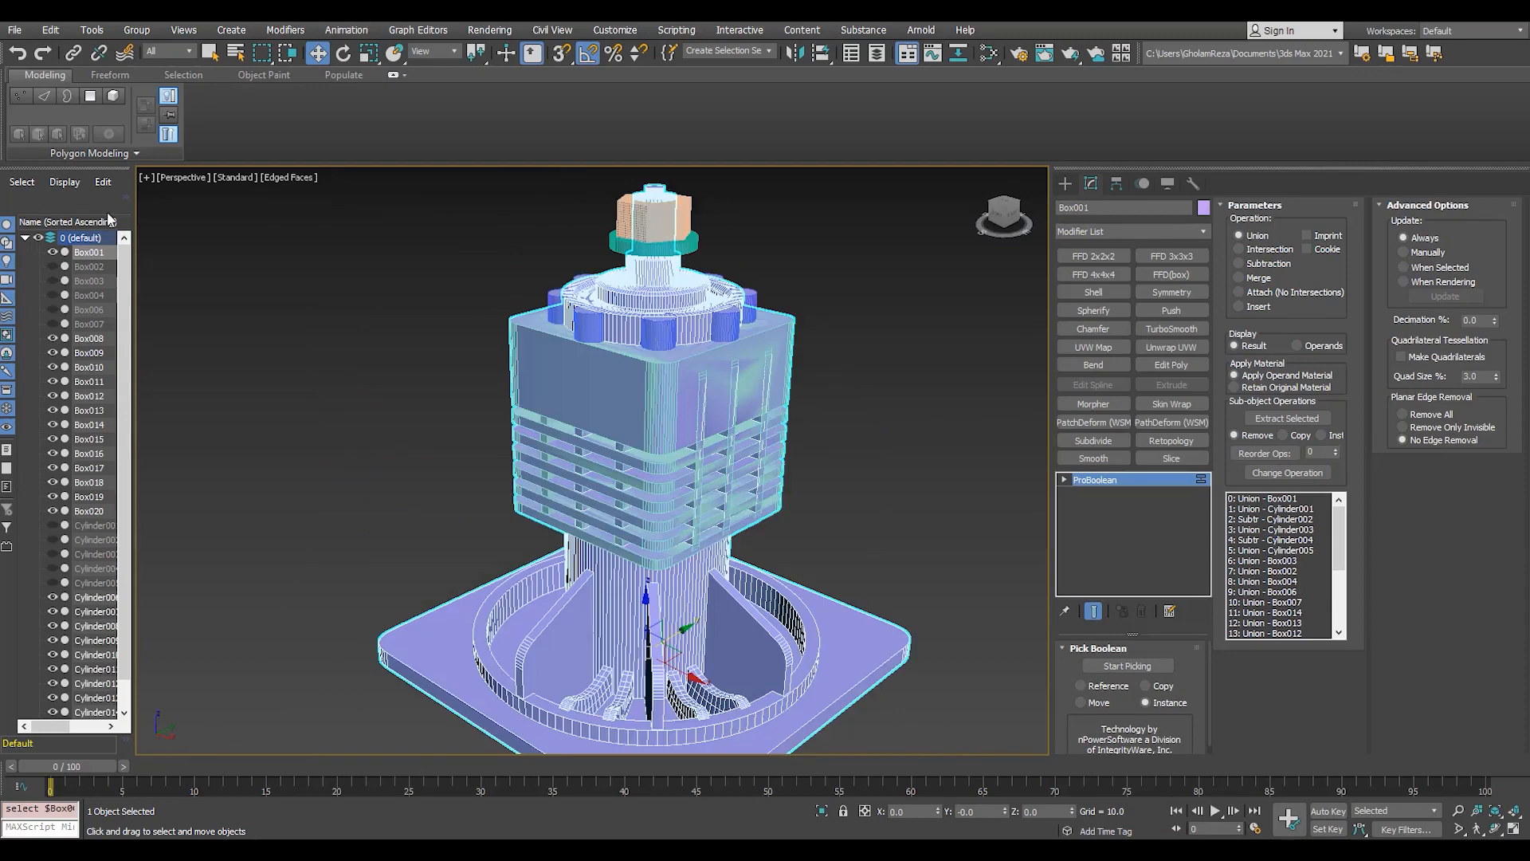
- Isolate the merged body, convert it to an editable poly and select its polygons
key(z)
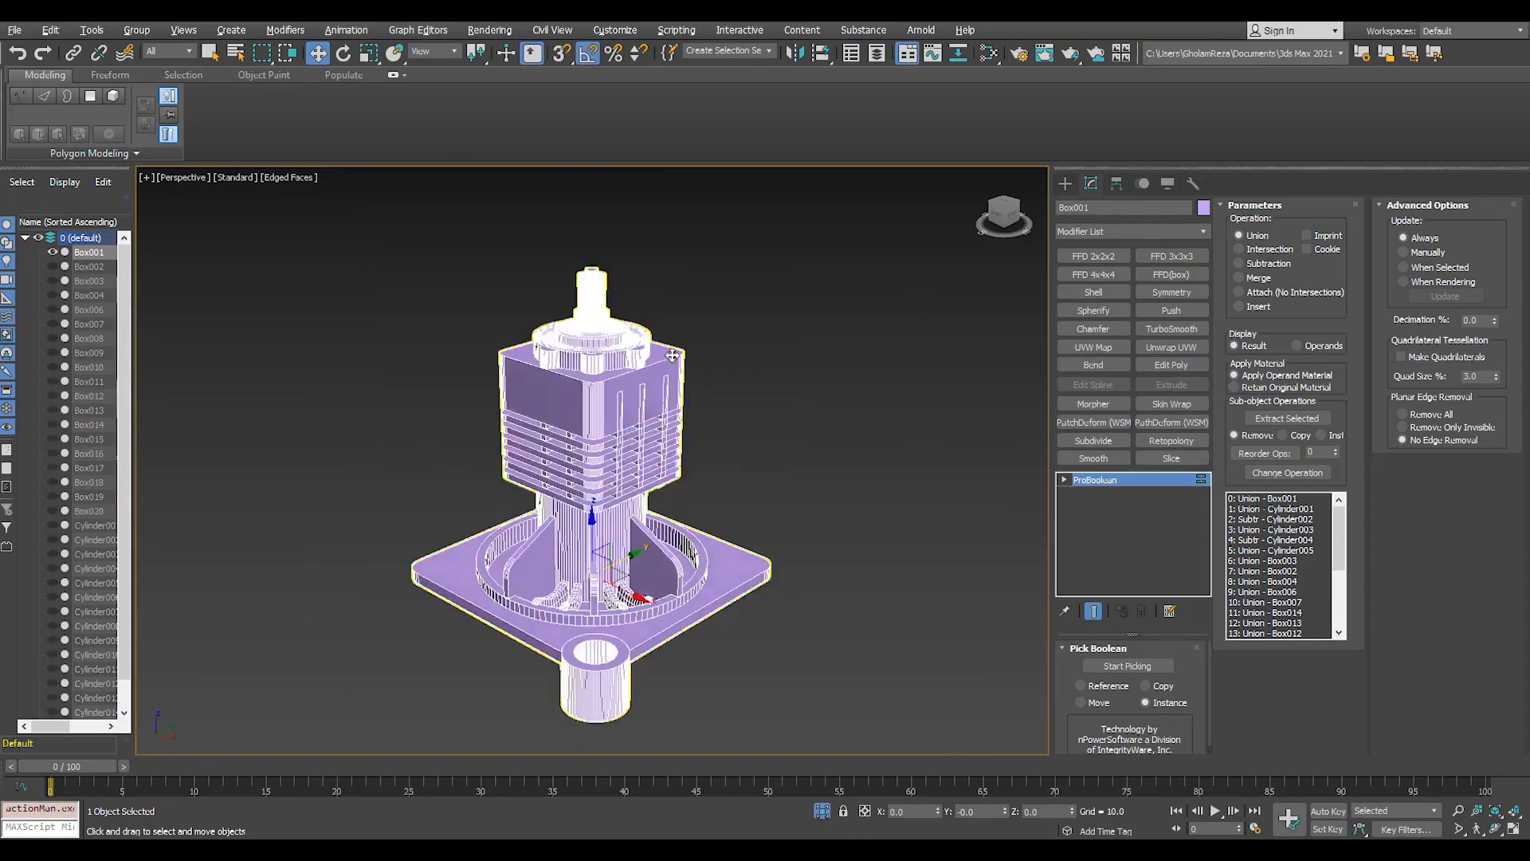
scroll(672, 355, up, 6)
key(F4)
scroll(591, 410, up, 6)
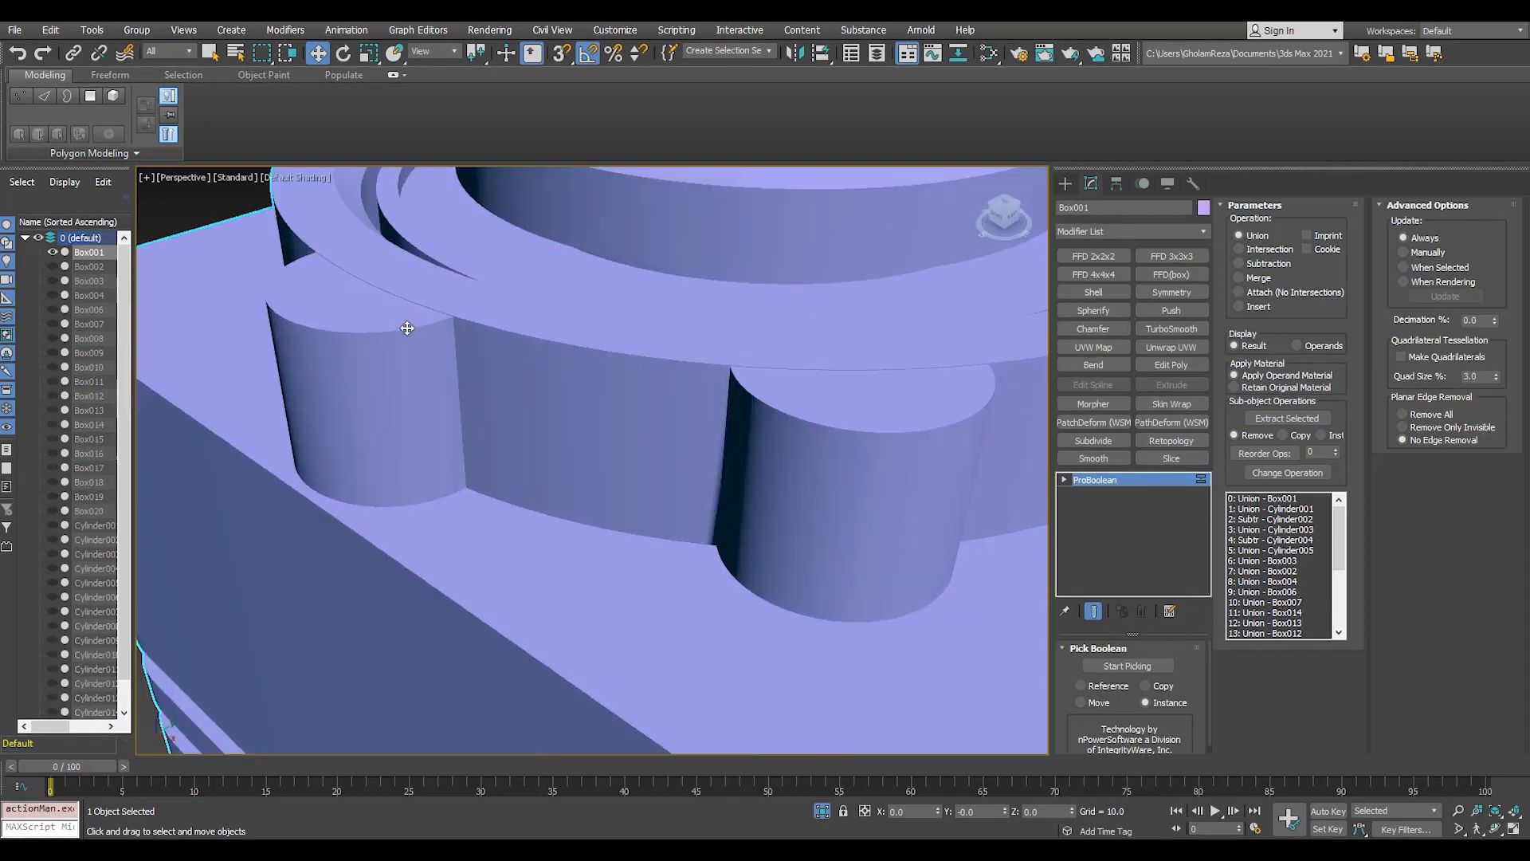
scroll(406, 327, down, 6)
scroll(558, 478, up, 4)
click(1164, 231)
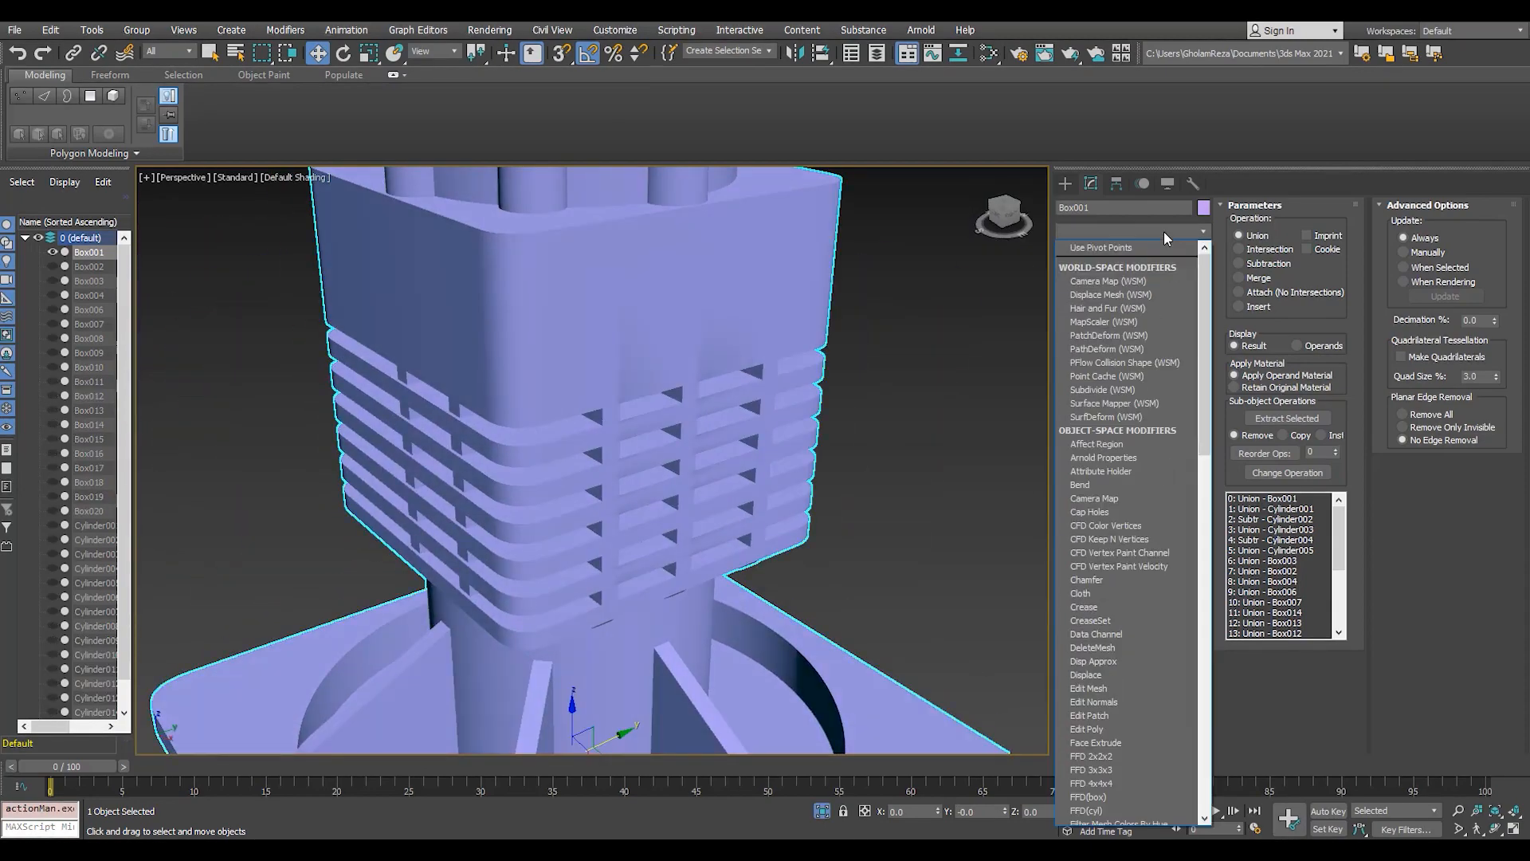
text(tu)
key(Down)
key(Down)
key(Down)
key(Return)
key(4)
alt+middle_drag(574, 334, 585, 341)
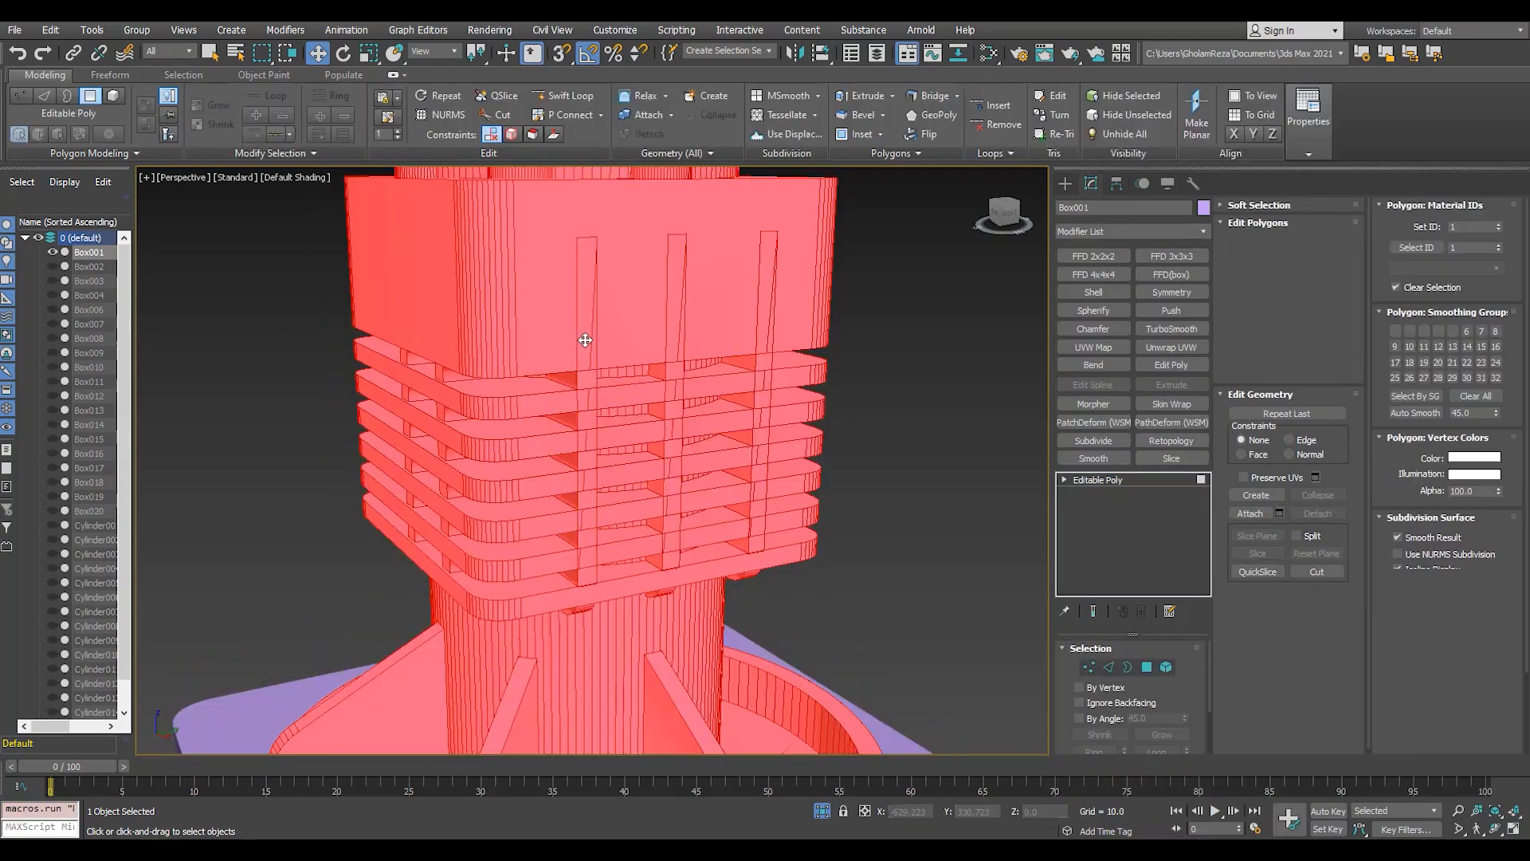
- Select the fin block's outer side faces by a 45-degree angle and auto-smooth them at 45 degrees
click(543, 311)
key(F4)
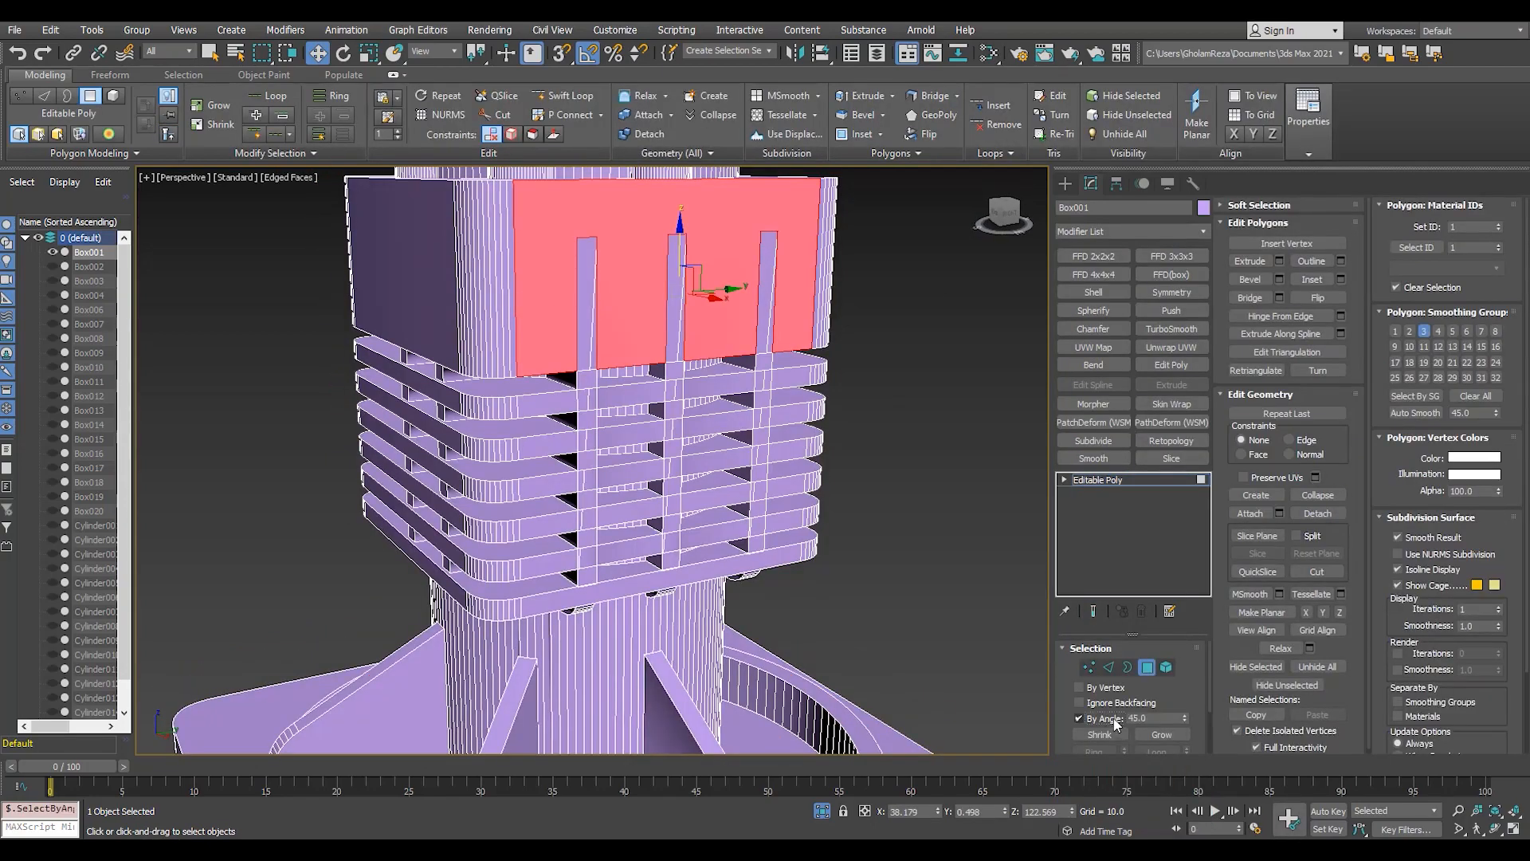
click(603, 304)
alt+middle_drag(558, 328, 644, 335)
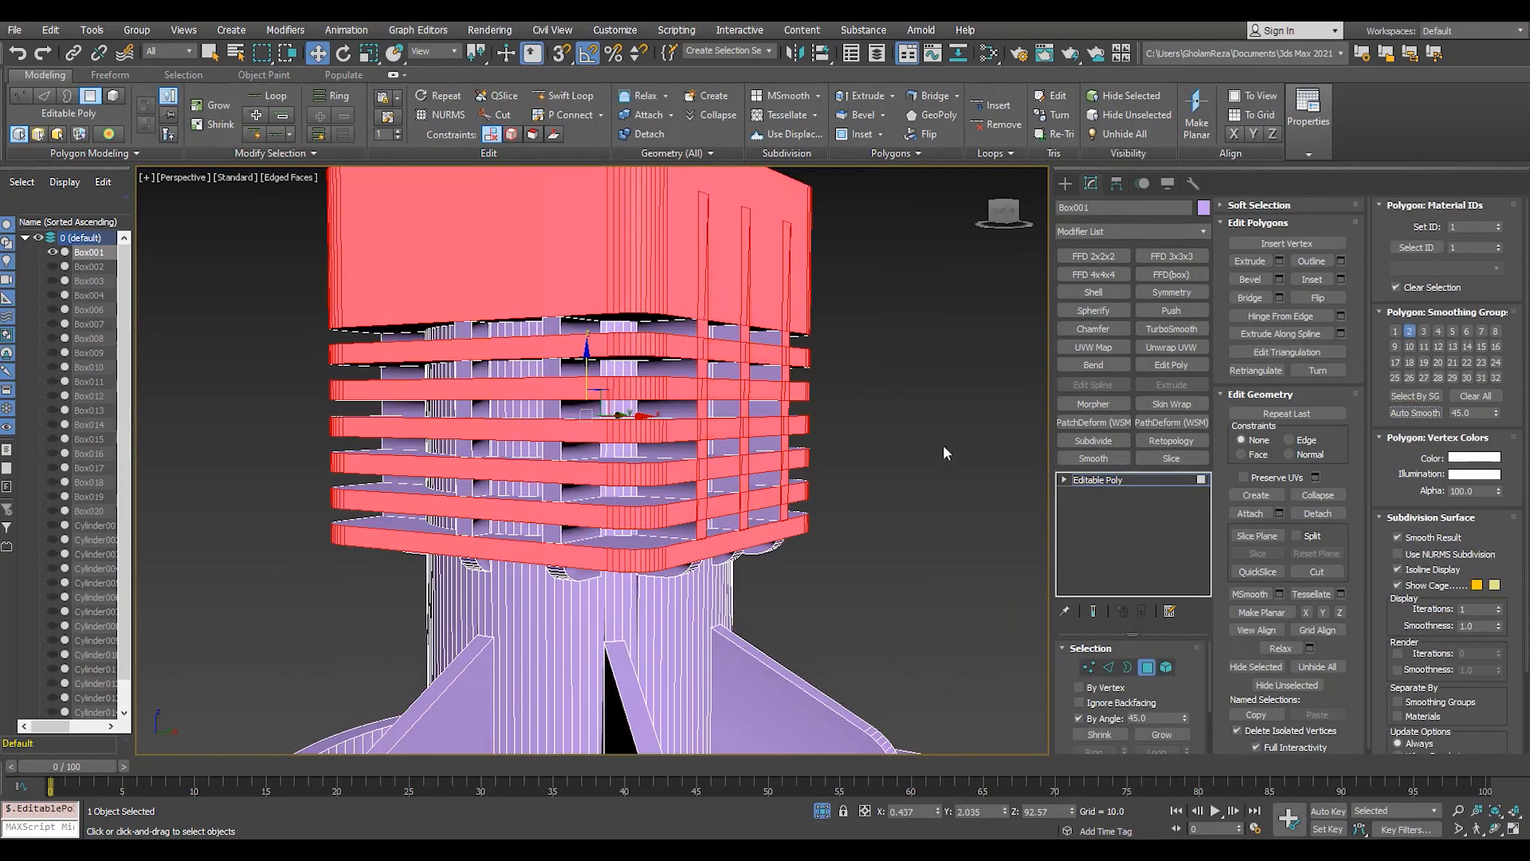
click(943, 452)
- Select the block and shaft polygons of the merged body in wireframe front view and auto-smooth them at 45 degrees
alt+middle_drag(717, 398, 630, 350)
key(F4)
scroll(637, 358, up, 3)
scroll(638, 358, down, 3)
key(F4)
click(653, 318)
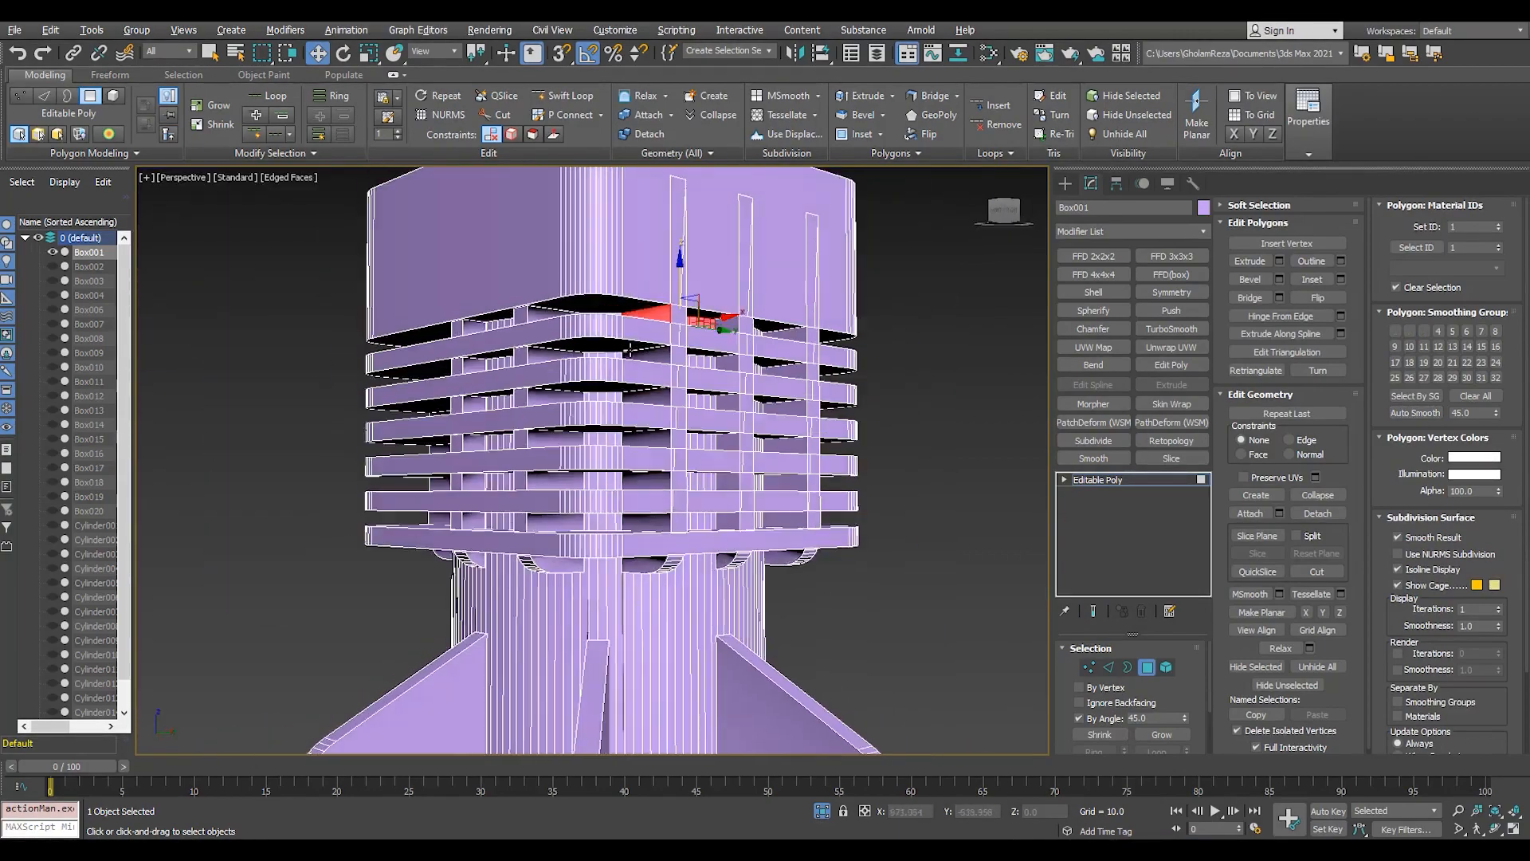
scroll(630, 350, down, 5)
key(f)
key(F3)
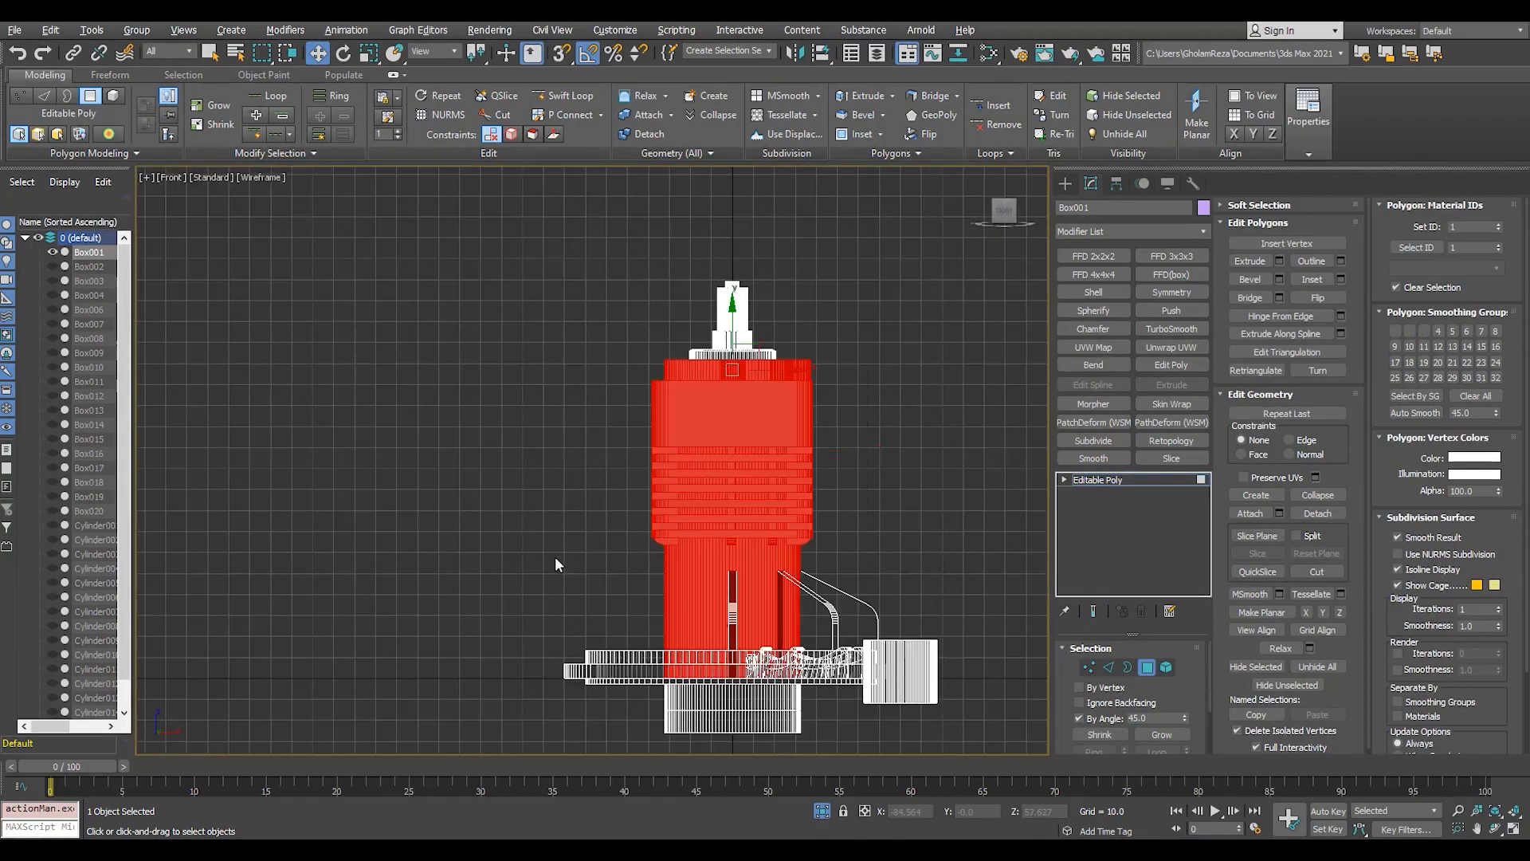
scroll(758, 588, up, 5)
scroll(772, 512, down, 5)
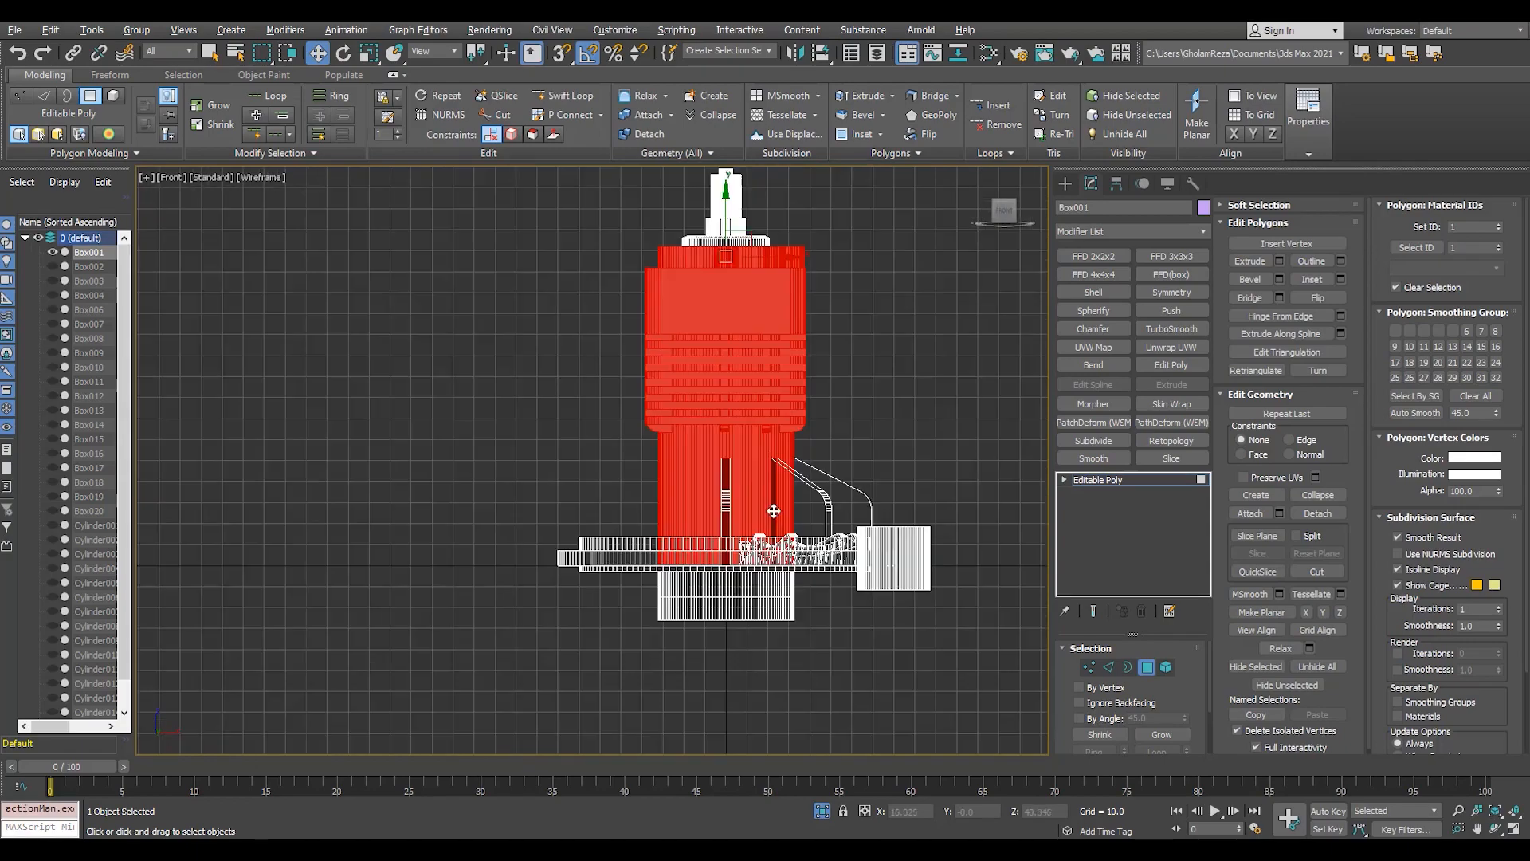
key(alt+w)
middle_click(772, 512)
key(alt+w)
alt+middle_drag(749, 375, 594, 403)
scroll(594, 403, up, 4)
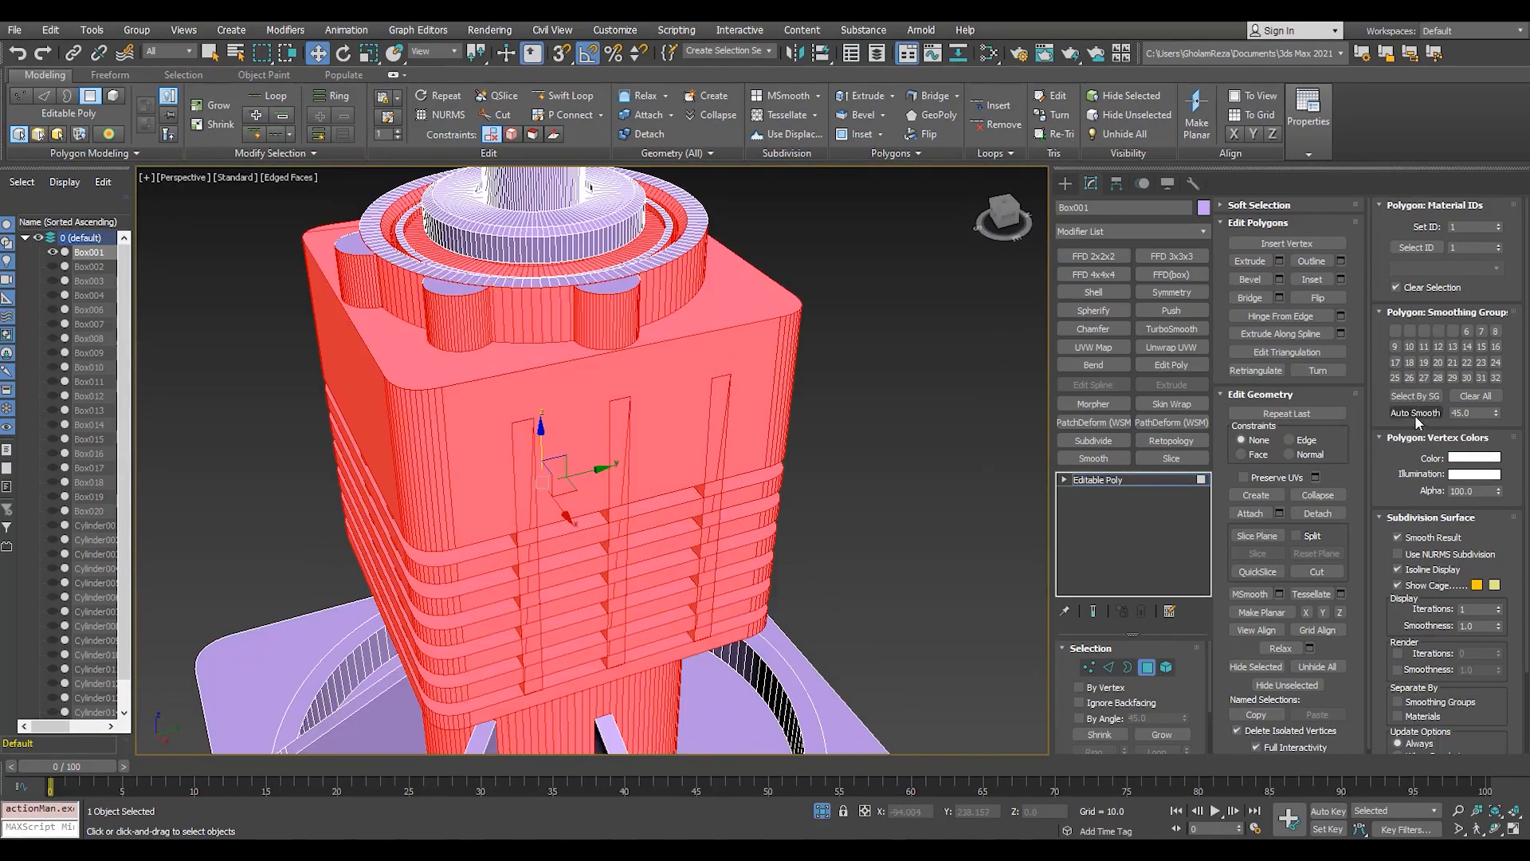
click(896, 425)
- Examine the smoothed shading on the fin block, small rim cylinders and circular top flange
scroll(638, 494, up, 4)
alt+middle_drag(638, 510, 502, 443)
key(F4)
scroll(502, 443, down, 8)
key(F4)
key(F4)
scroll(526, 352, up, 3)
alt+middle_drag(526, 353, 515, 386)
scroll(516, 386, up, 6)
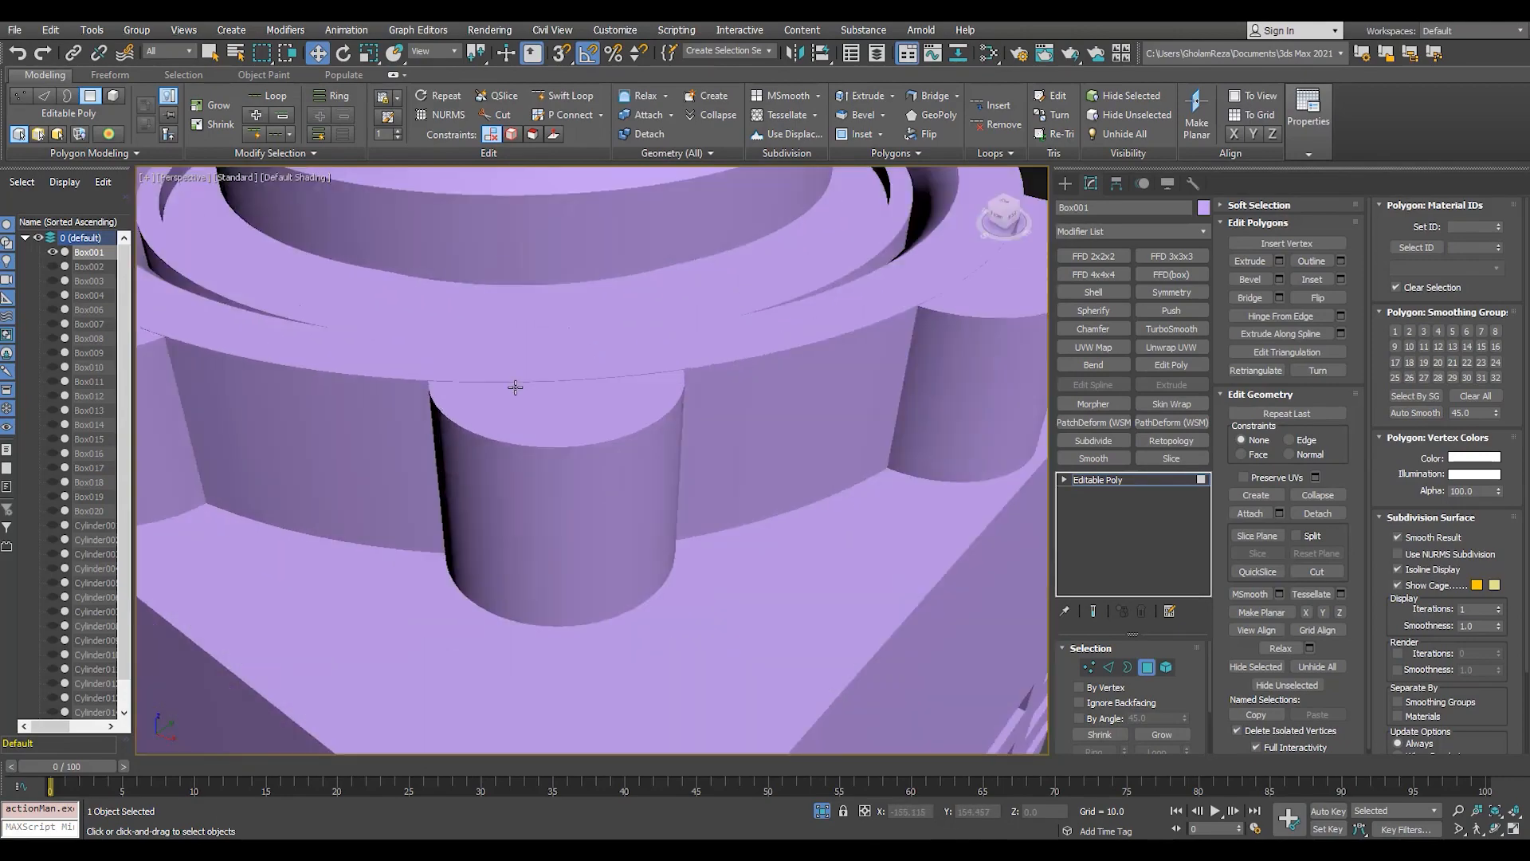
scroll(516, 386, down, 3)
scroll(304, 291, up, 2)
scroll(303, 291, up, 5)
- Select the inner ring face of the circular top flange and auto-smooth it at 45 degrees
key(F4)
click(343, 327)
click(1415, 413)
key(z)
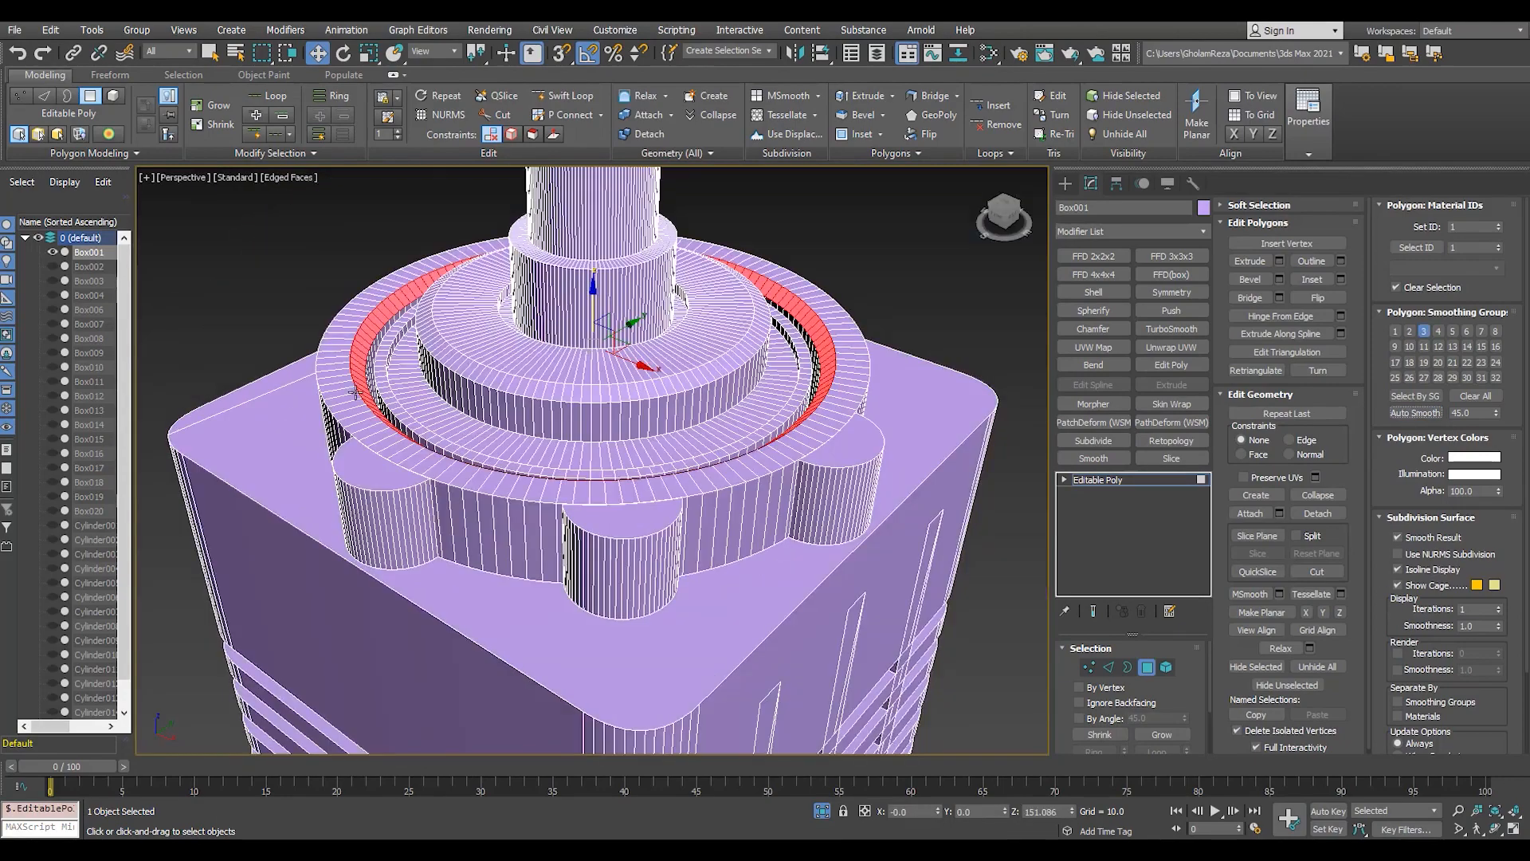
click(917, 295)
- Select the flat side faces of the ribs around the shaft, auto-smooth them at 45 degrees and clear the selection
key(F4)
scroll(702, 342, down, 5)
middle_drag(654, 310, 606, 199)
scroll(670, 478, up, 3)
key(F4)
click(717, 451)
alt+middle_drag(718, 451, 558, 486)
ctrl+click(502, 506)
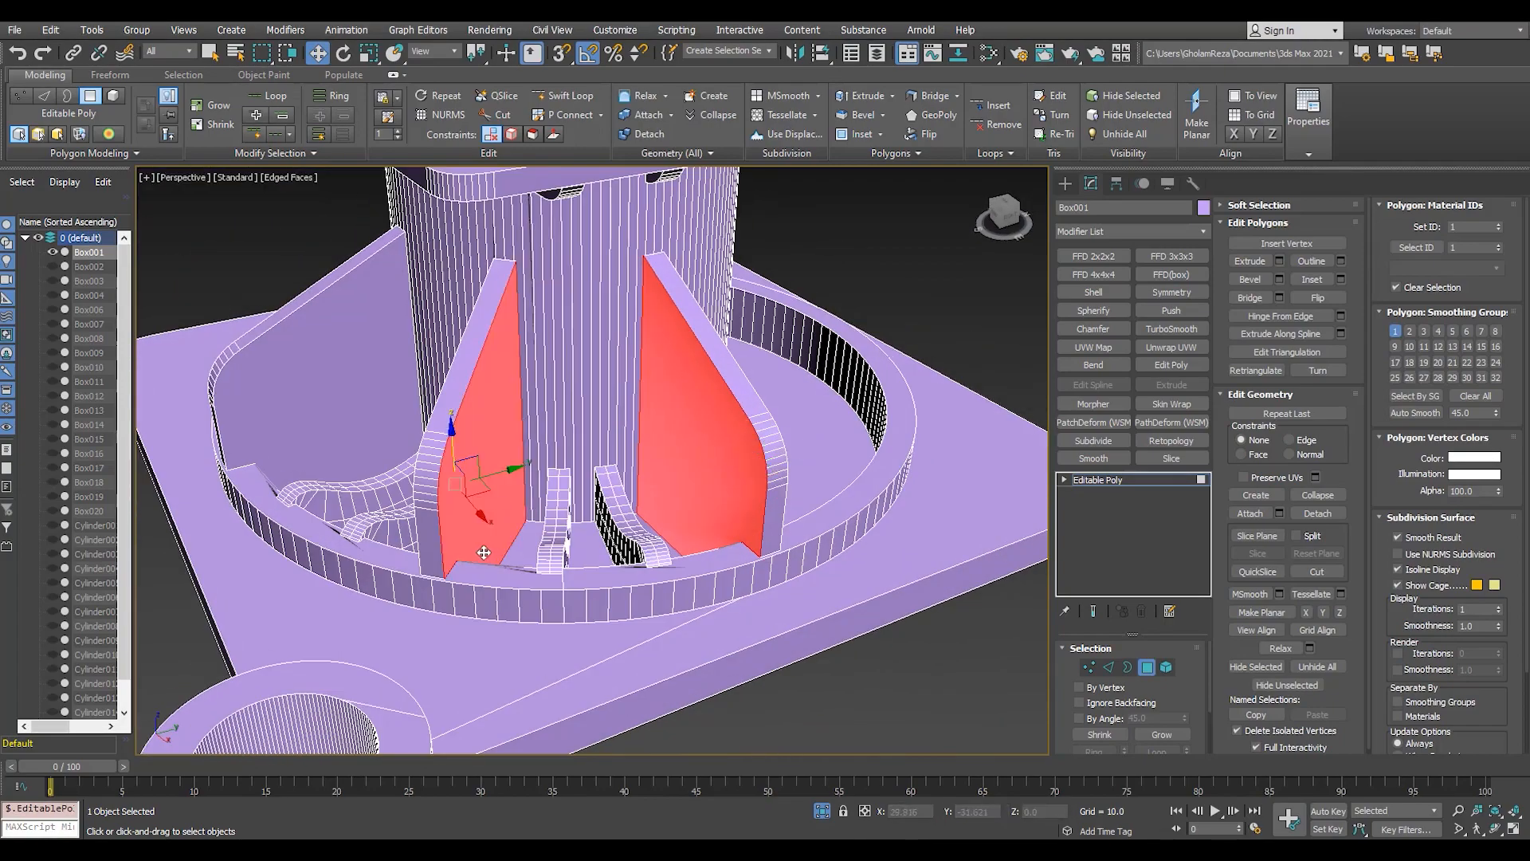
alt+middle_drag(483, 552, 717, 565)
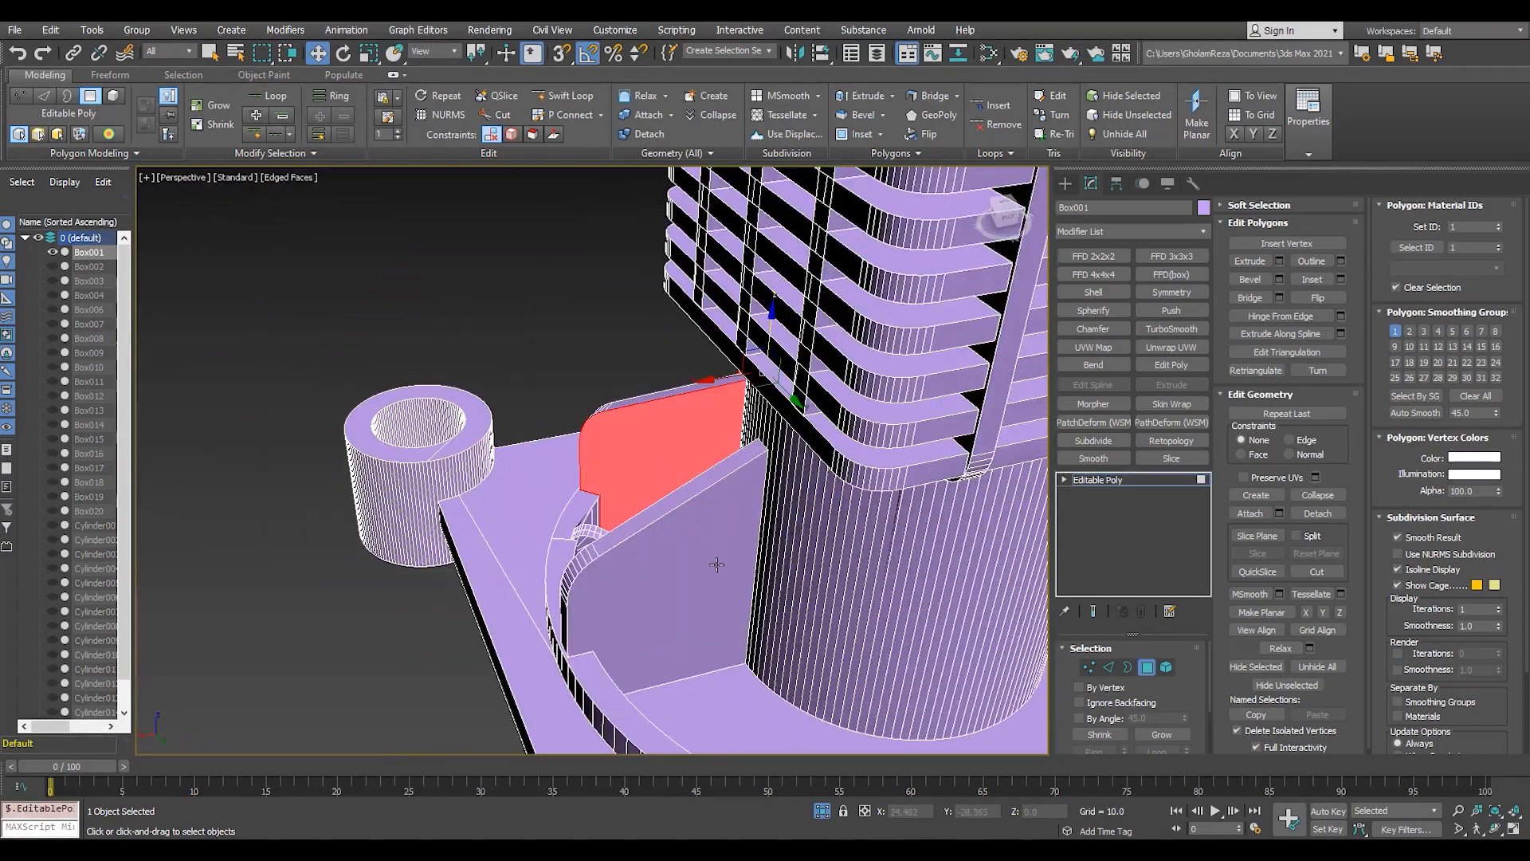
click(1431, 415)
key(ctrl+d)
- Inspect the shading of the ribs, base and shaft, and leave polygon editing
alt+middle_drag(510, 430, 635, 606)
key(F4)
scroll(635, 410, up, 2)
key(F4)
alt+middle_drag(635, 410, 636, 379)
scroll(635, 379, down, 5)
key(F4)
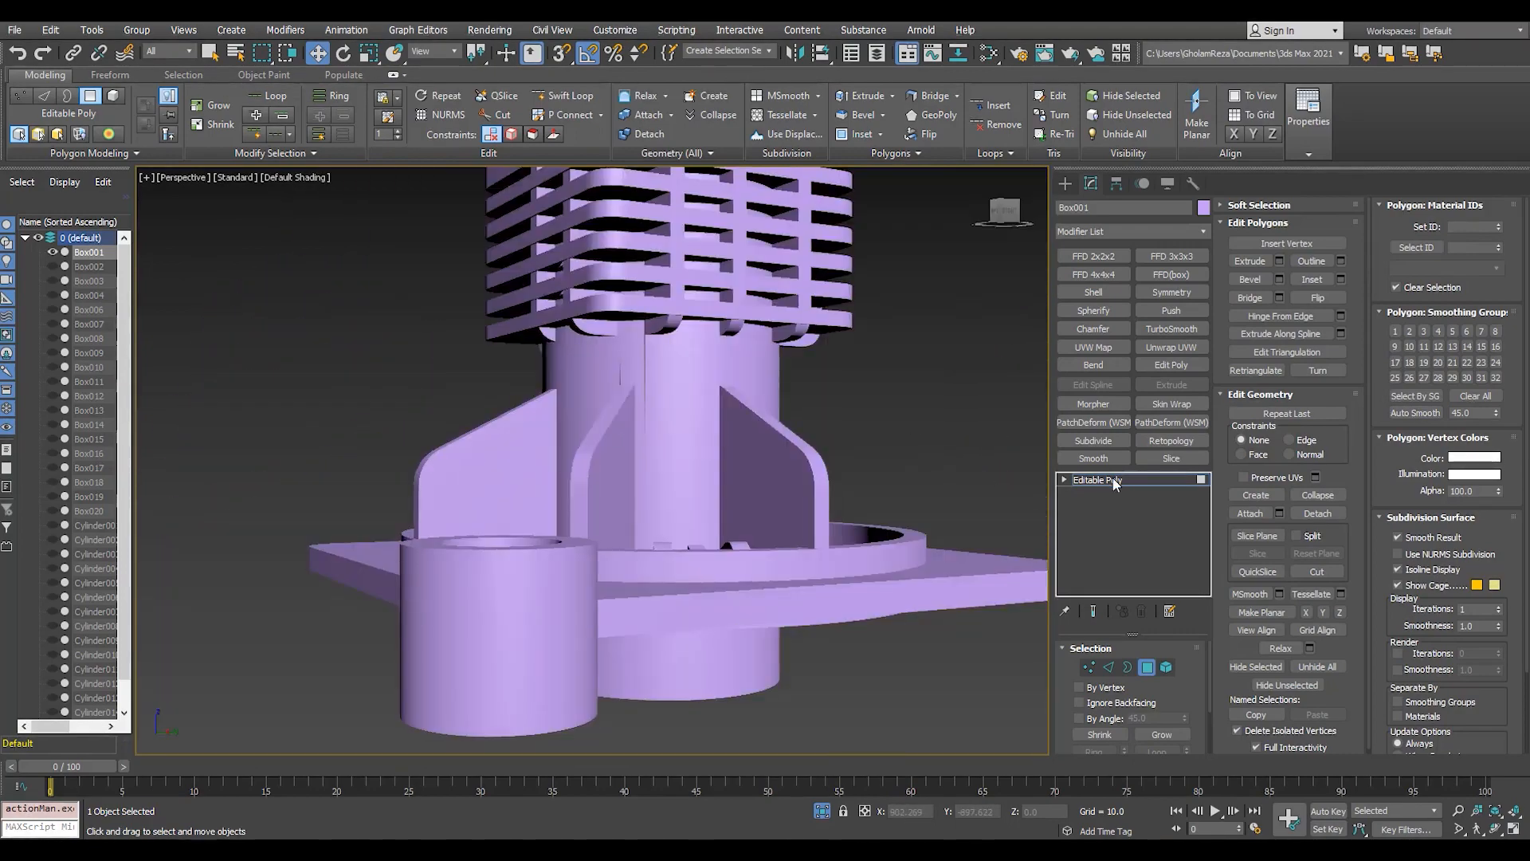
click(1112, 479)
alt+middle_drag(718, 478, 750, 522)
alt+middle_drag(654, 501, 635, 542)
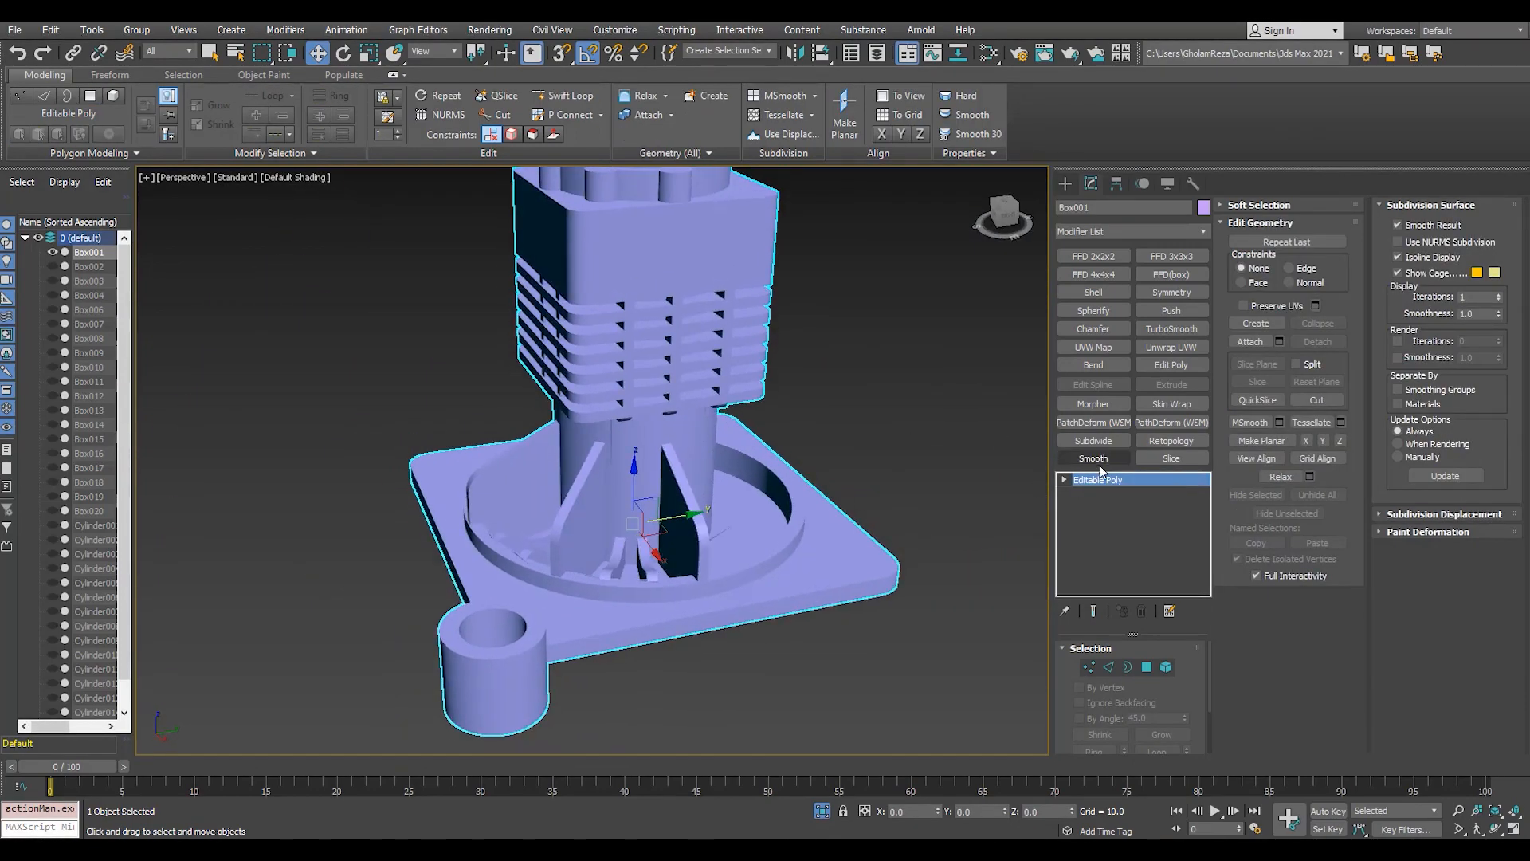
- Cut the body in half with a Slice modifier on a vertical plane through its centre, using Remove Top
click(1171, 459)
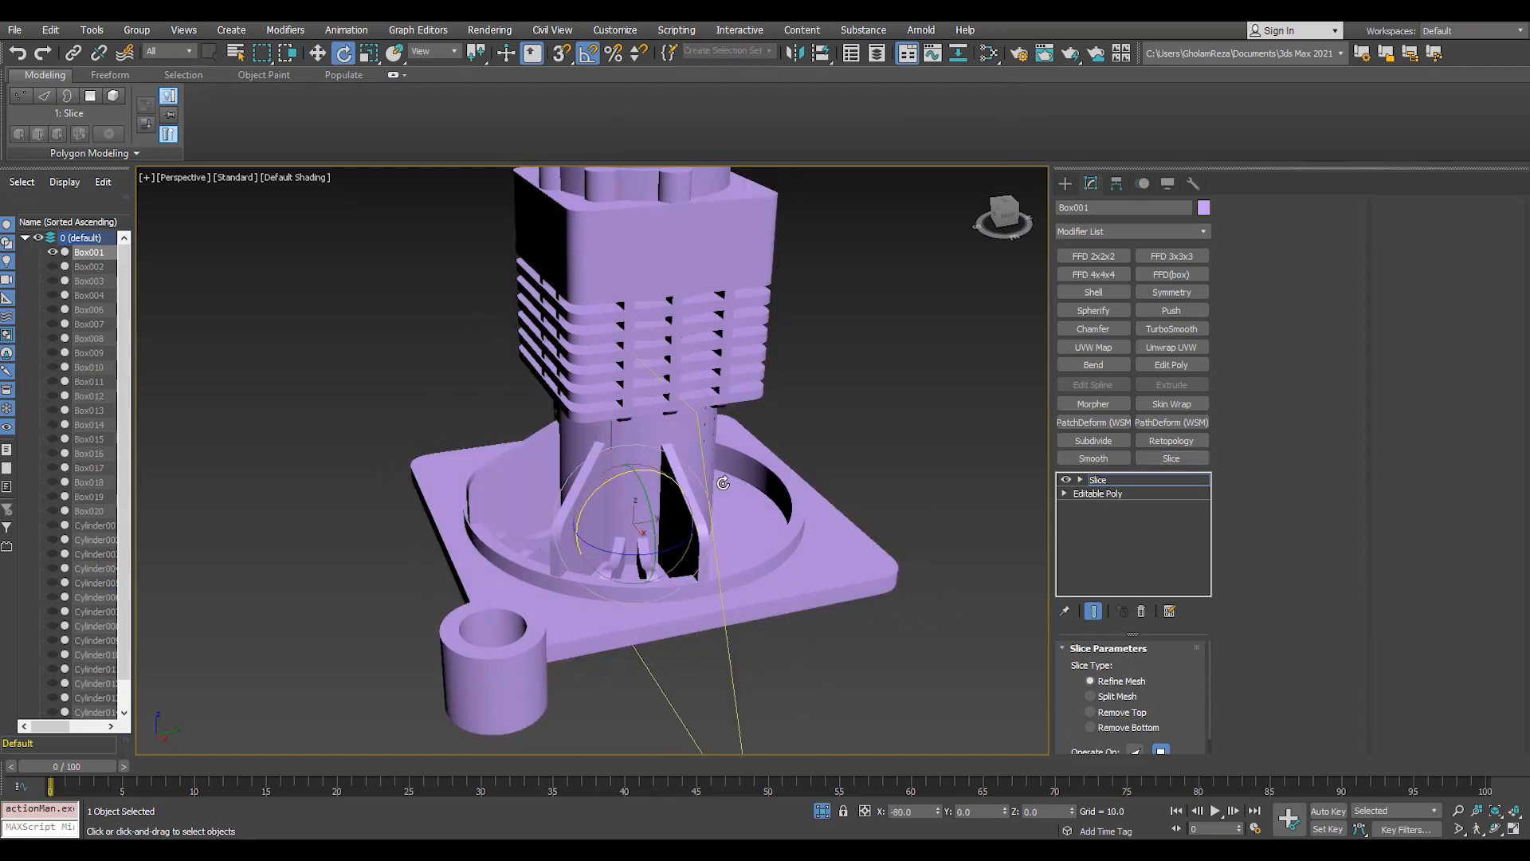
click(1113, 712)
alt+middle_drag(797, 542, 940, 550)
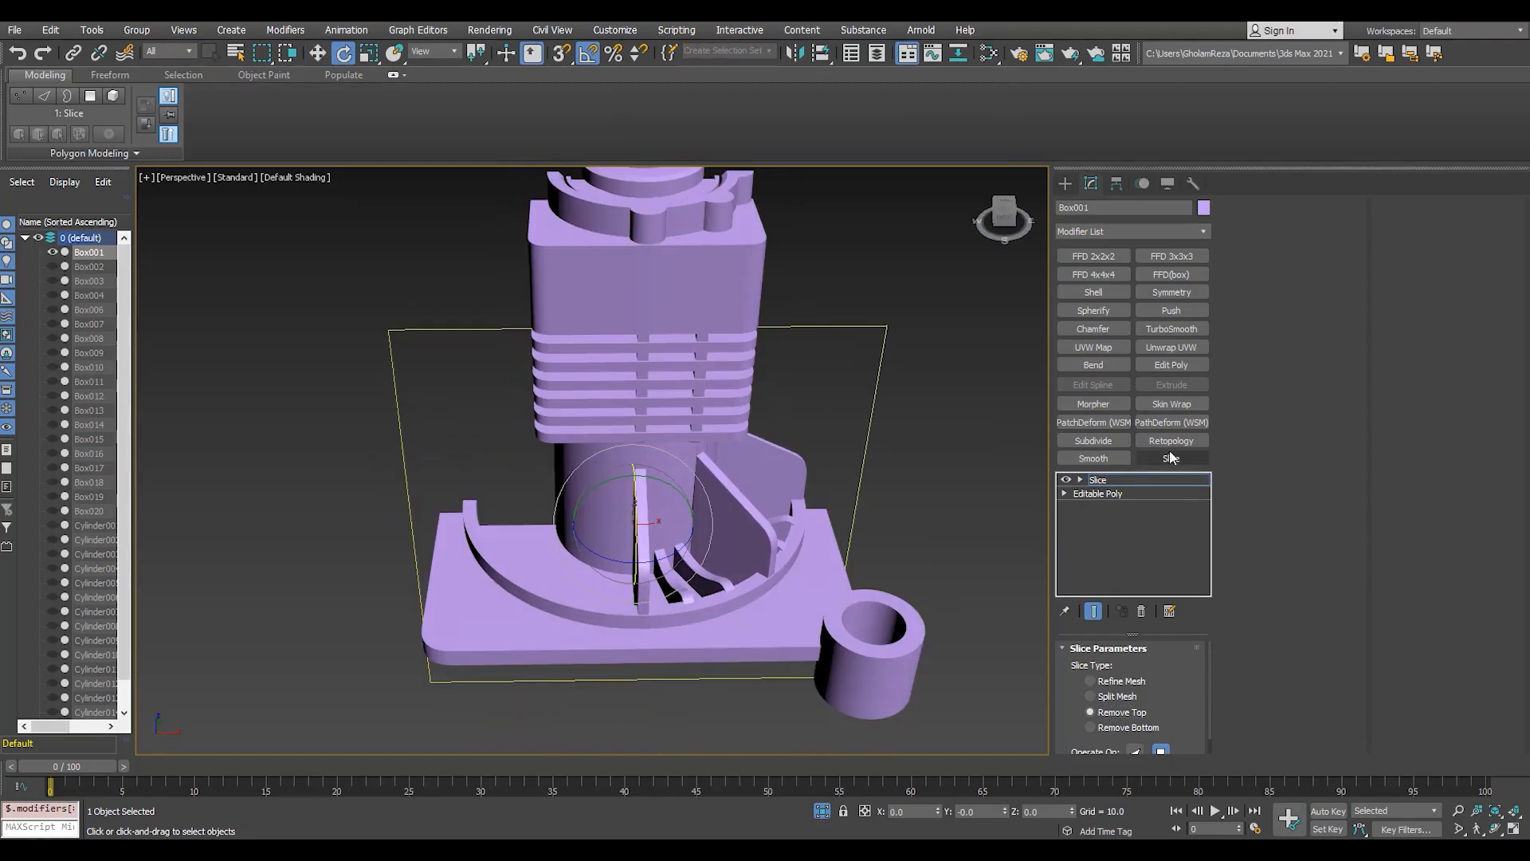
- Add a second Slice on the perpendicular centre plane with Remove Top and collapse the remaining quarter to an editable poly
click(1170, 458)
click(1098, 480)
drag(666, 561, 644, 564)
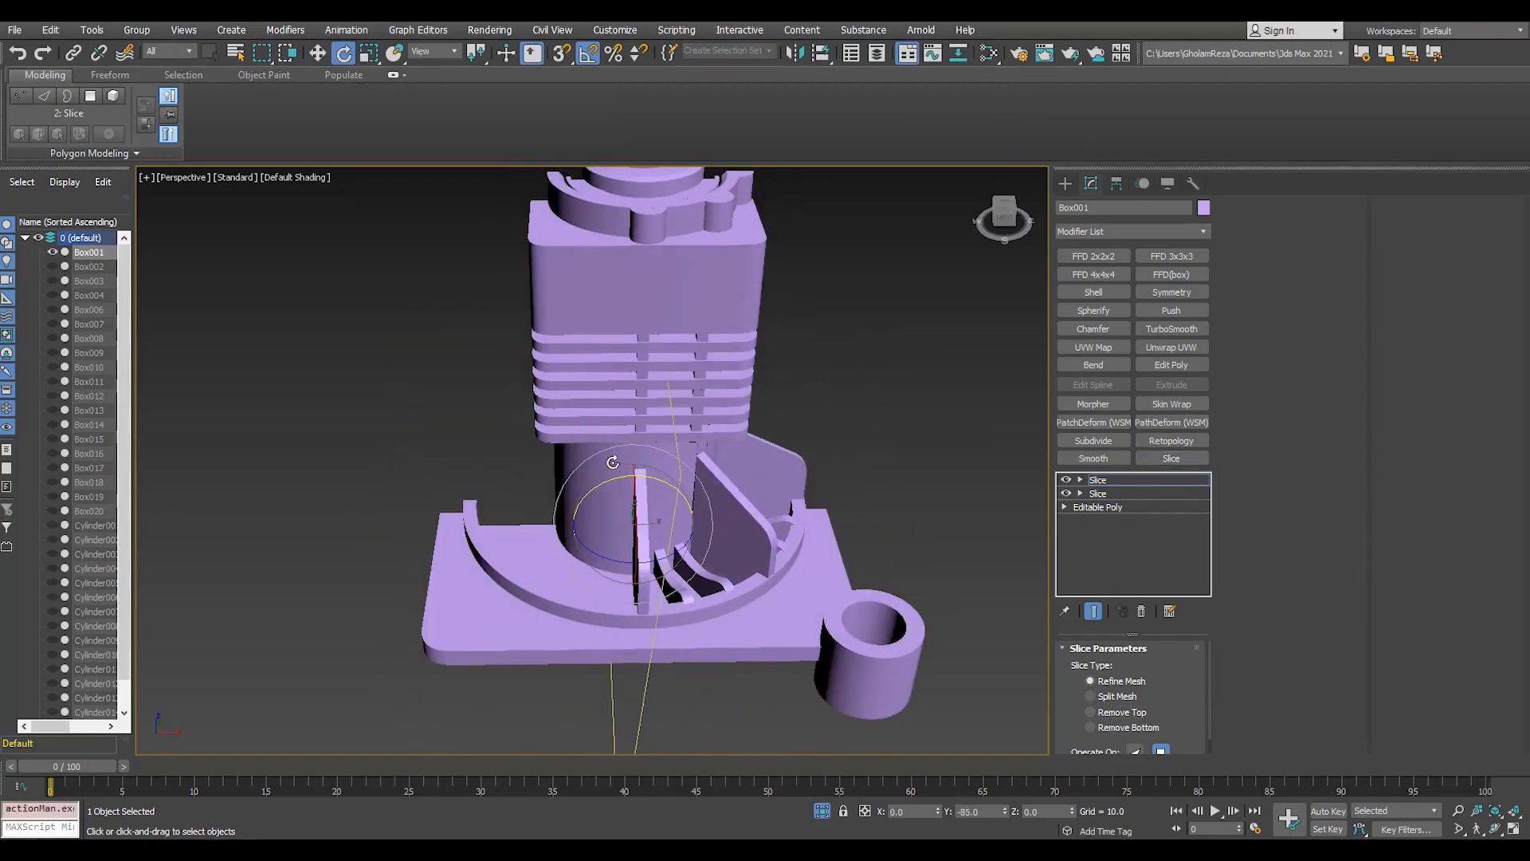
click(1127, 726)
click(1108, 698)
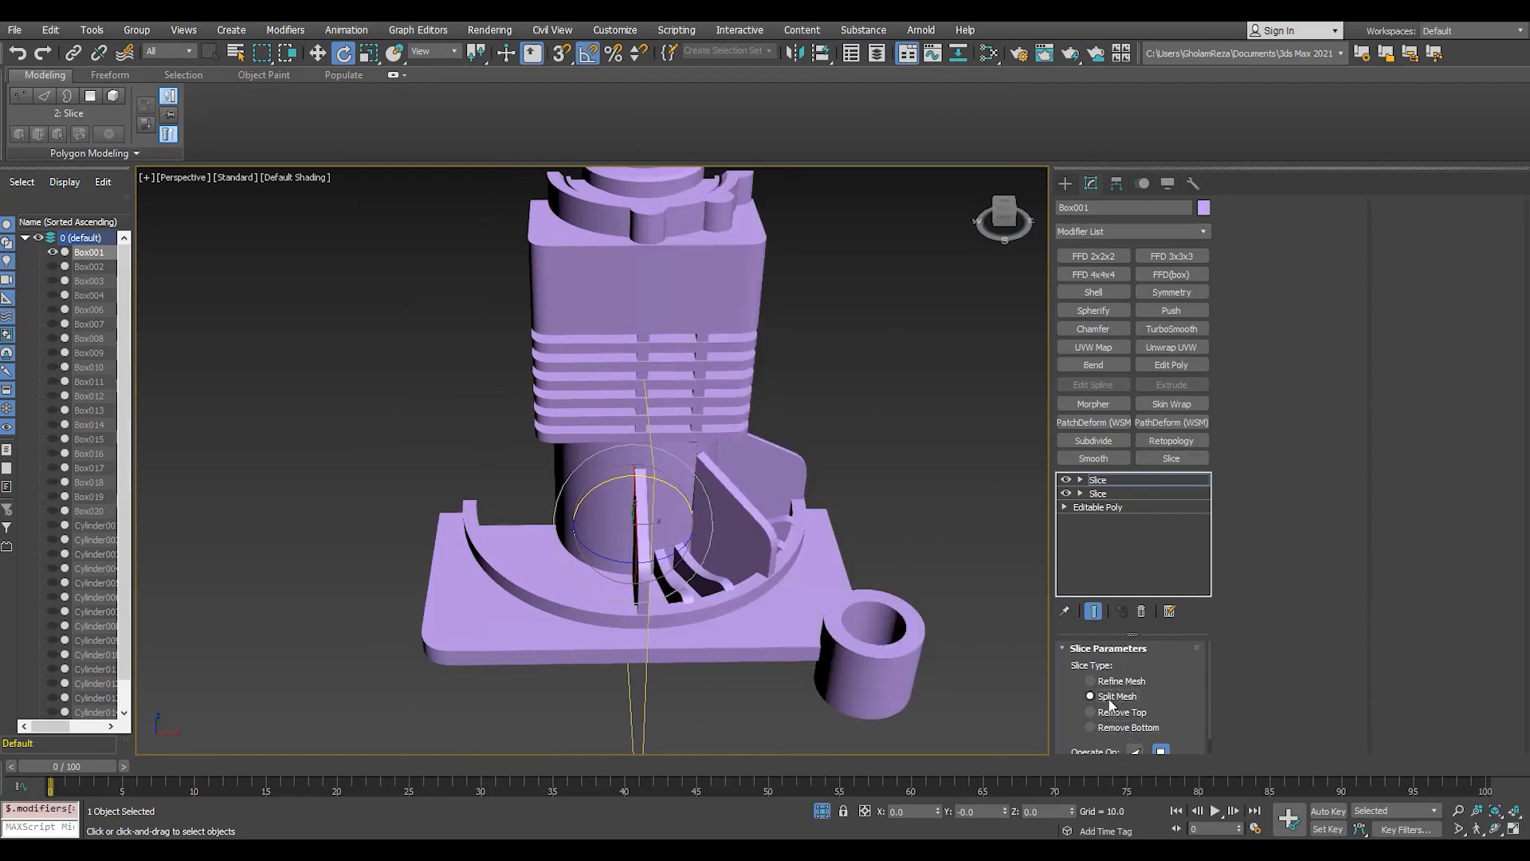
click(1110, 710)
alt+middle_drag(785, 550, 606, 318)
alt+middle_drag(572, 671, 558, 617)
scroll(558, 638, up, 3)
scroll(557, 617, down, 2)
scroll(464, 479, down, 4)
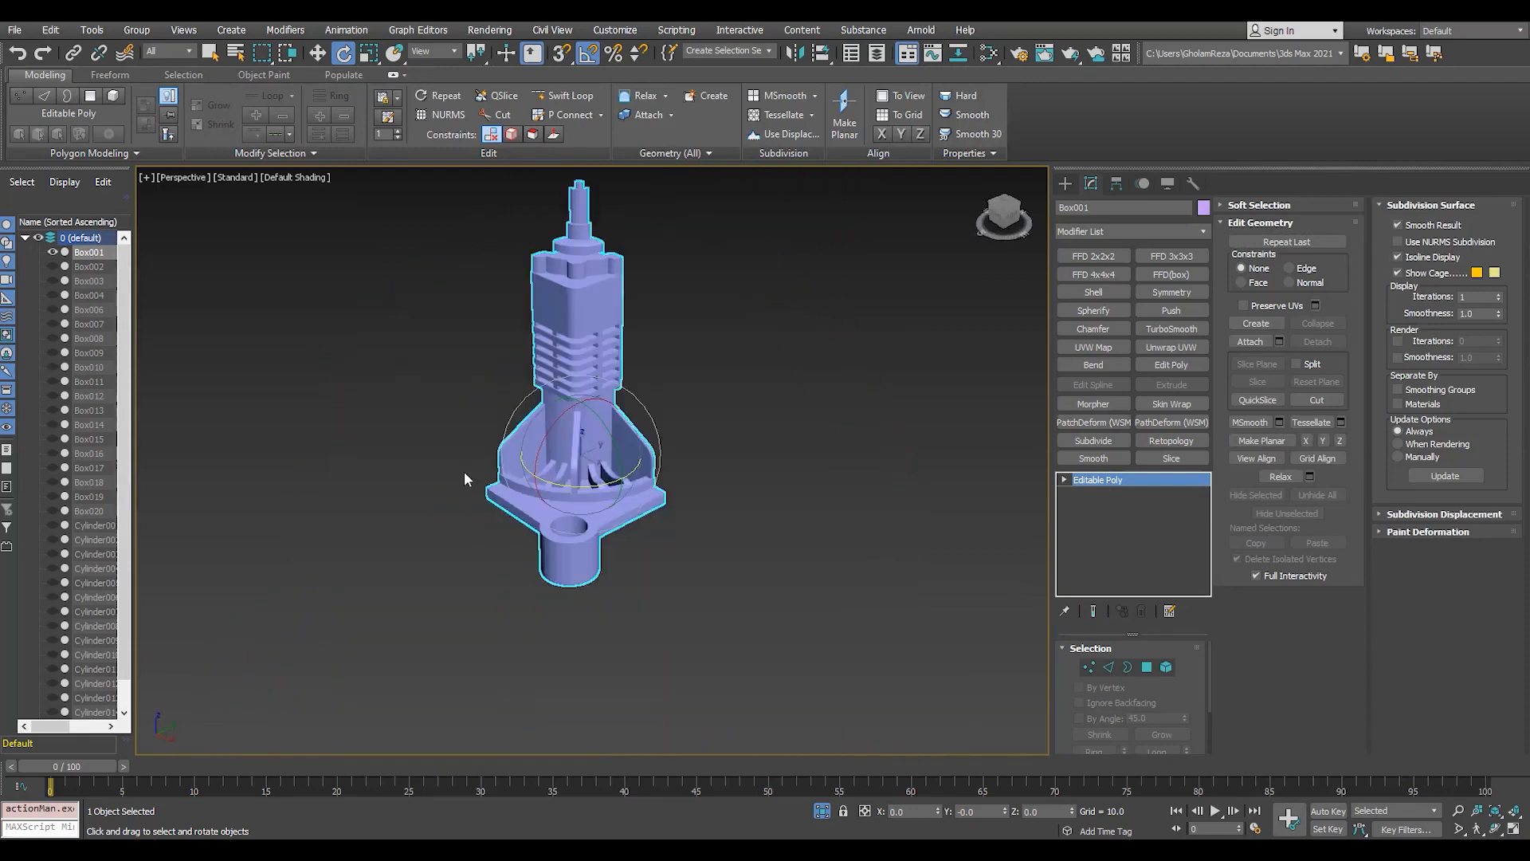
alt+middle_drag(464, 479, 486, 490)
scroll(487, 491, up, 2)
middle_drag(939, 429, 946, 450)
- Create a Standard (Legacy) material and assign it to the quarter body
text(m)
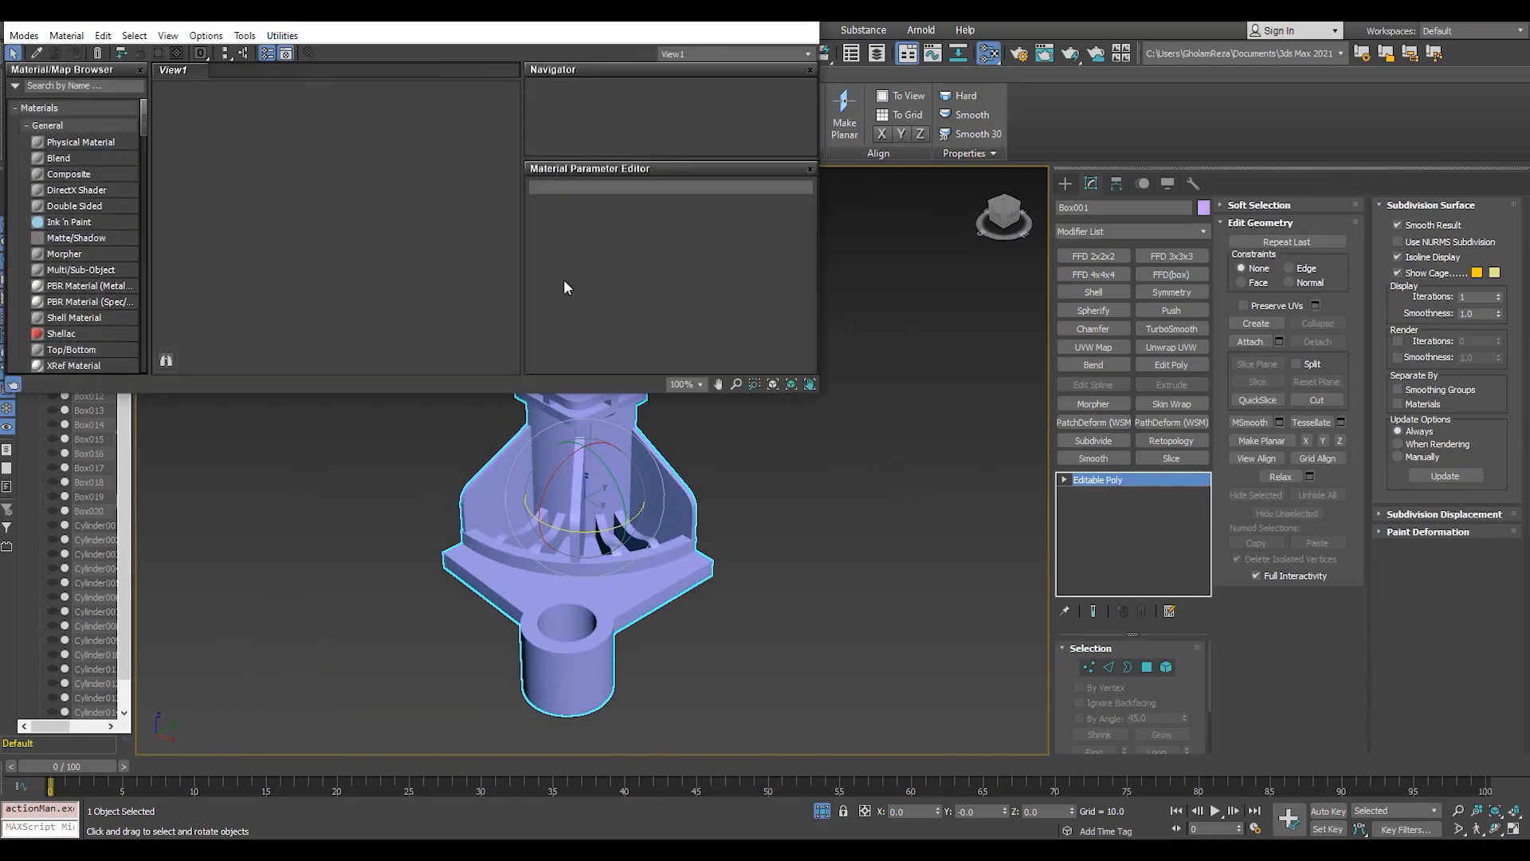
text(sta)
drag(74, 106, 267, 124)
double_click(266, 119)
key(a)
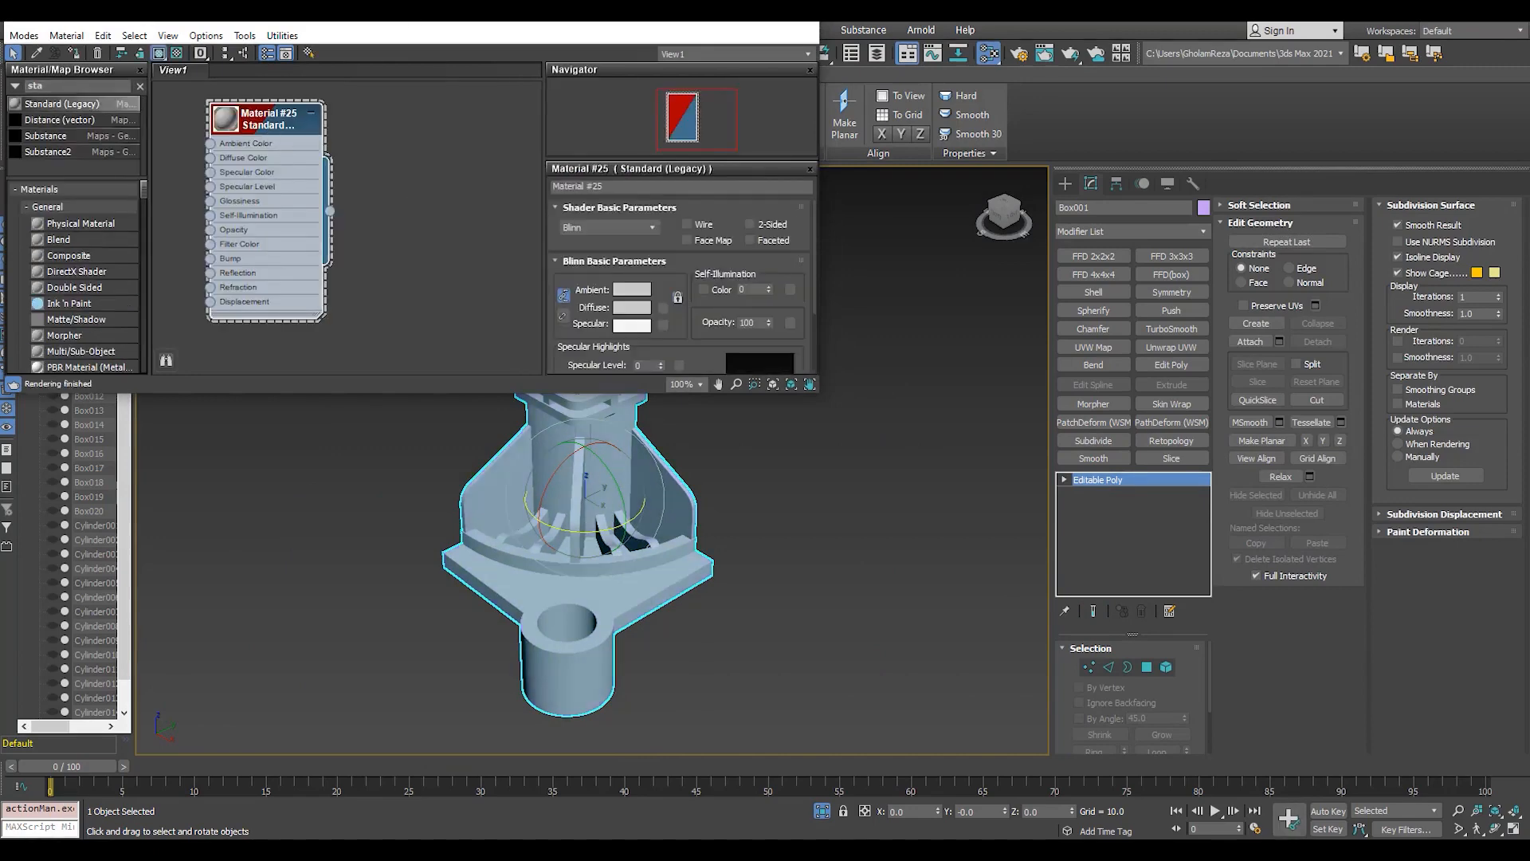
key(m)
- Examine the quarter body's surfaces and wireframe with the new material
middle_drag(744, 322, 744, 293)
key(F4)
scroll(621, 357, up, 4)
key(F4)
scroll(621, 357, down, 5)
alt+middle_drag(621, 357, 606, 327)
scroll(575, 358, up, 6)
alt+middle_drag(581, 494, 755, 508)
scroll(574, 454, down, 6)
- Add a Subdivide modifier to the quarter body and remesh it with a finer size
click(1091, 441)
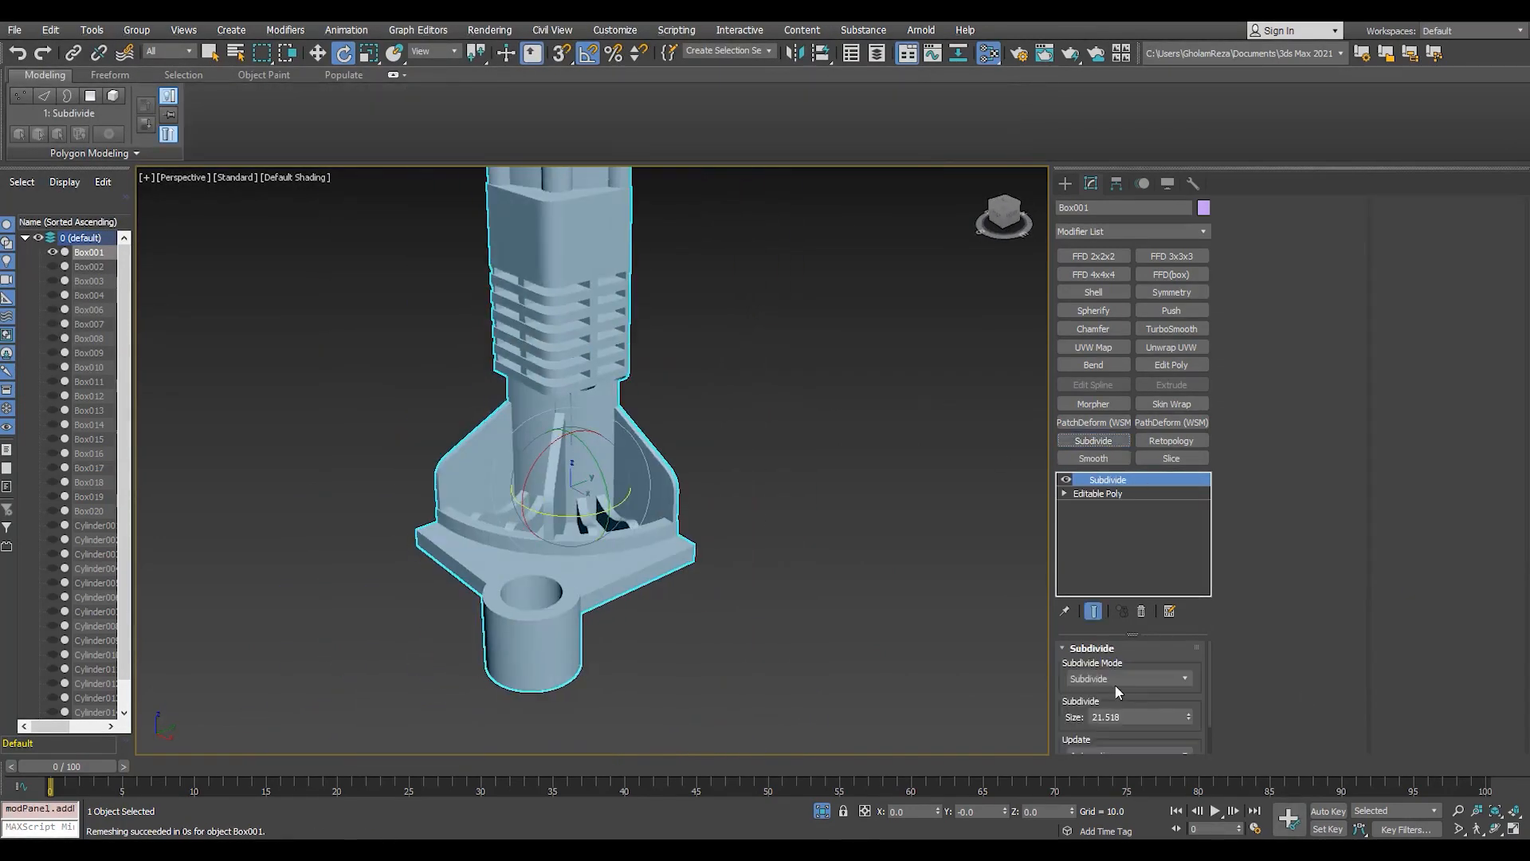
click(1098, 738)
key(F4)
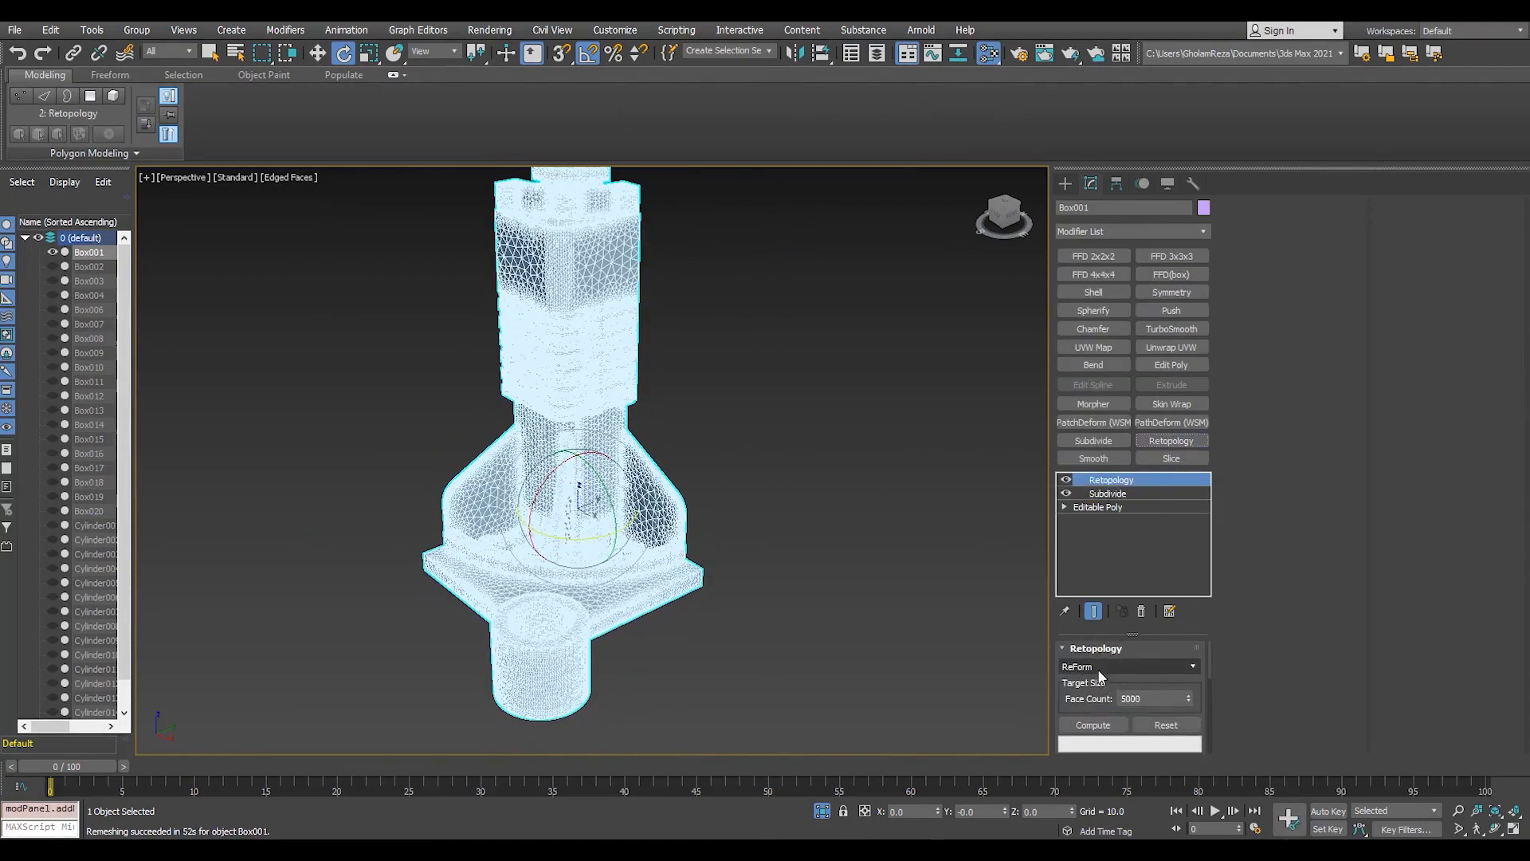
- Retopologize the quarter body with ReForm at a face count of 15000 and check the new quad mesh
click(1115, 667)
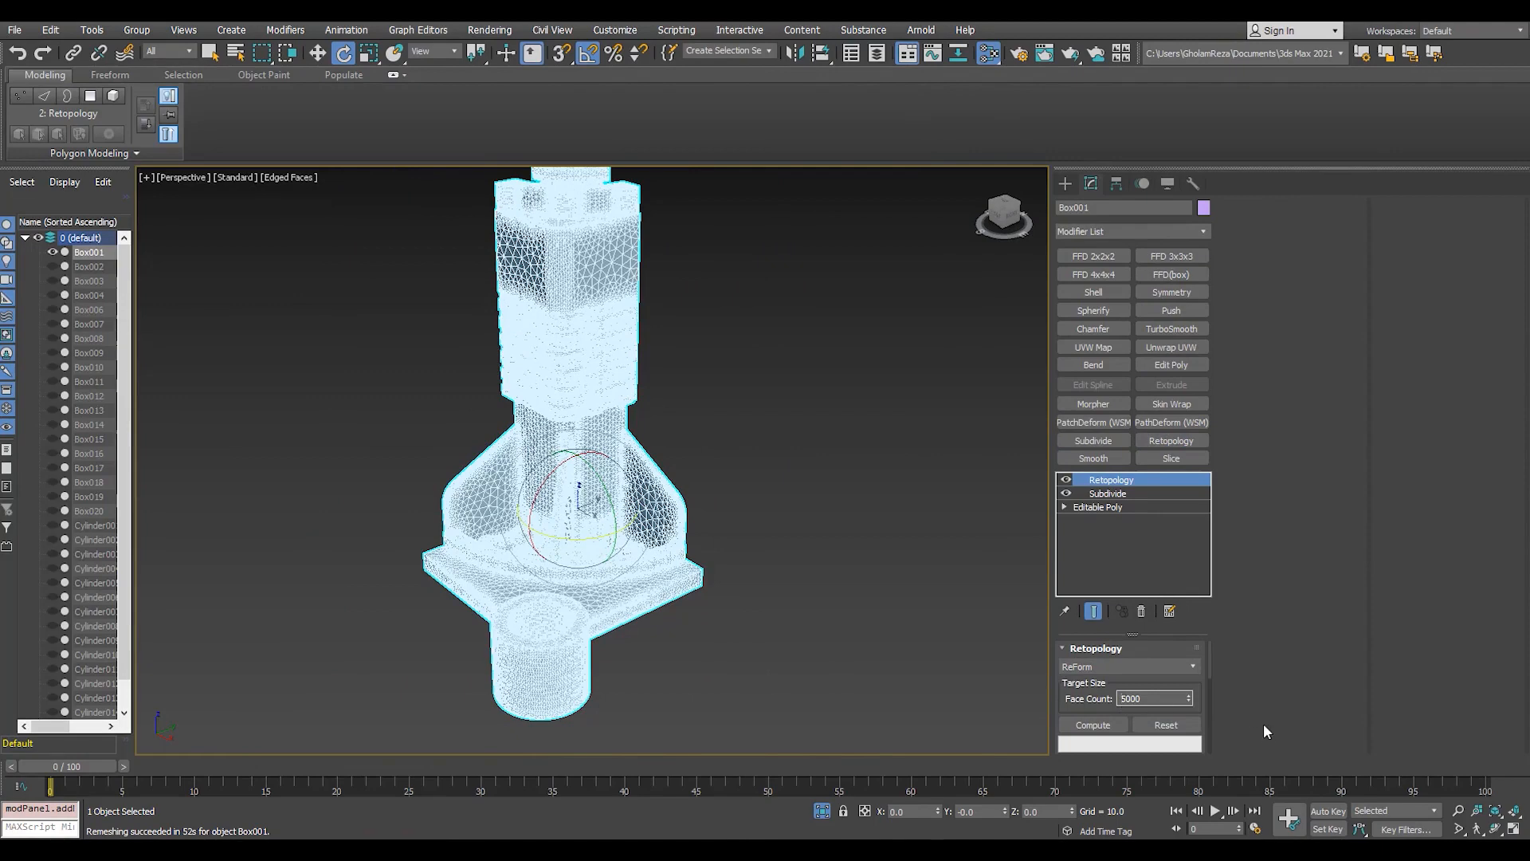
text(1)
key(Return)
click(1080, 725)
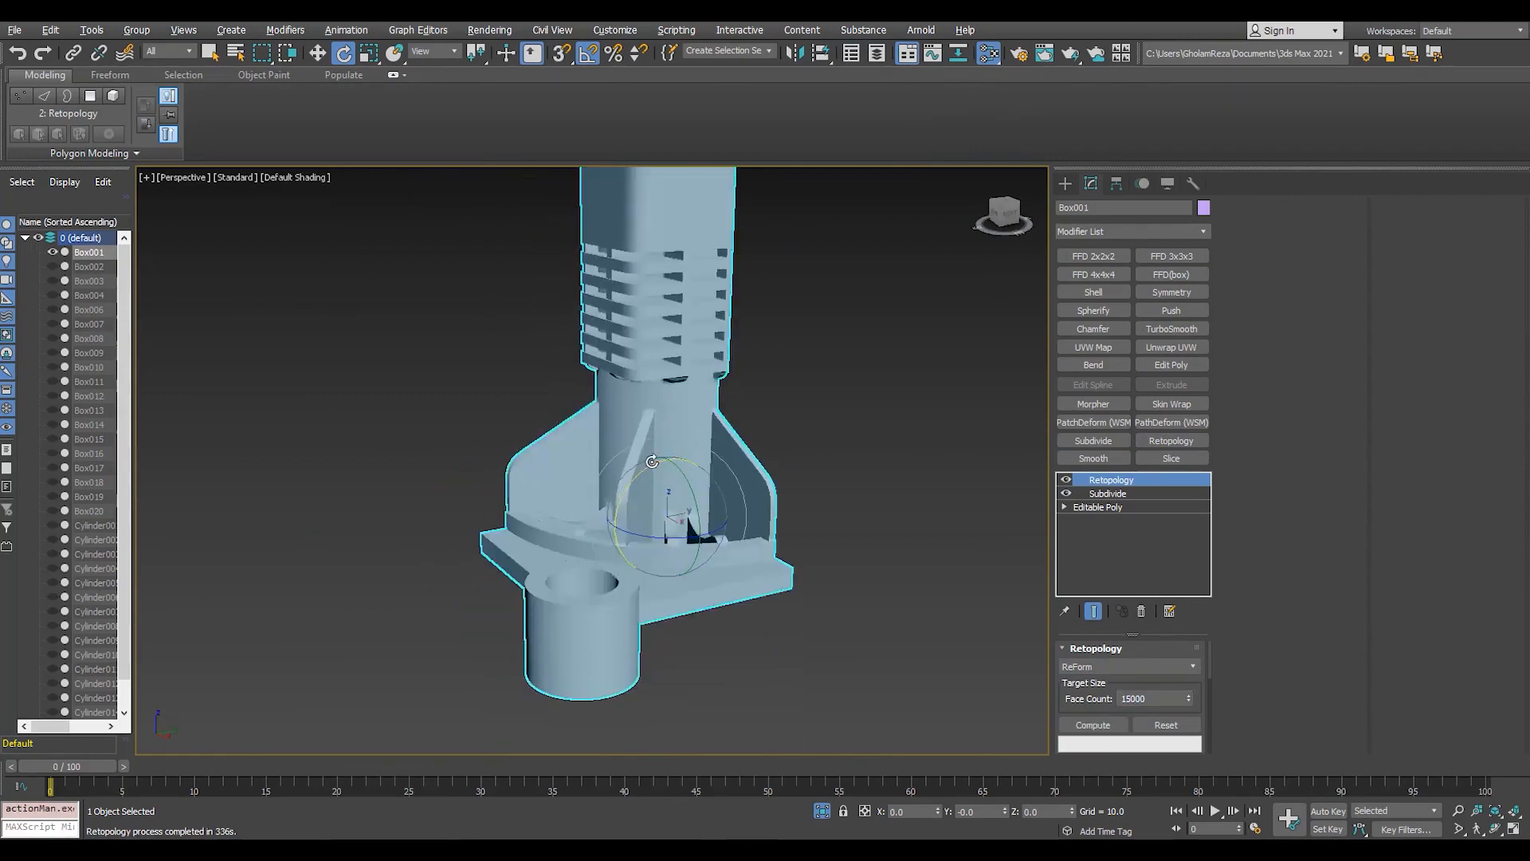
alt+middle_drag(630, 446, 662, 452)
key(F4)
scroll(662, 452, up, 3)
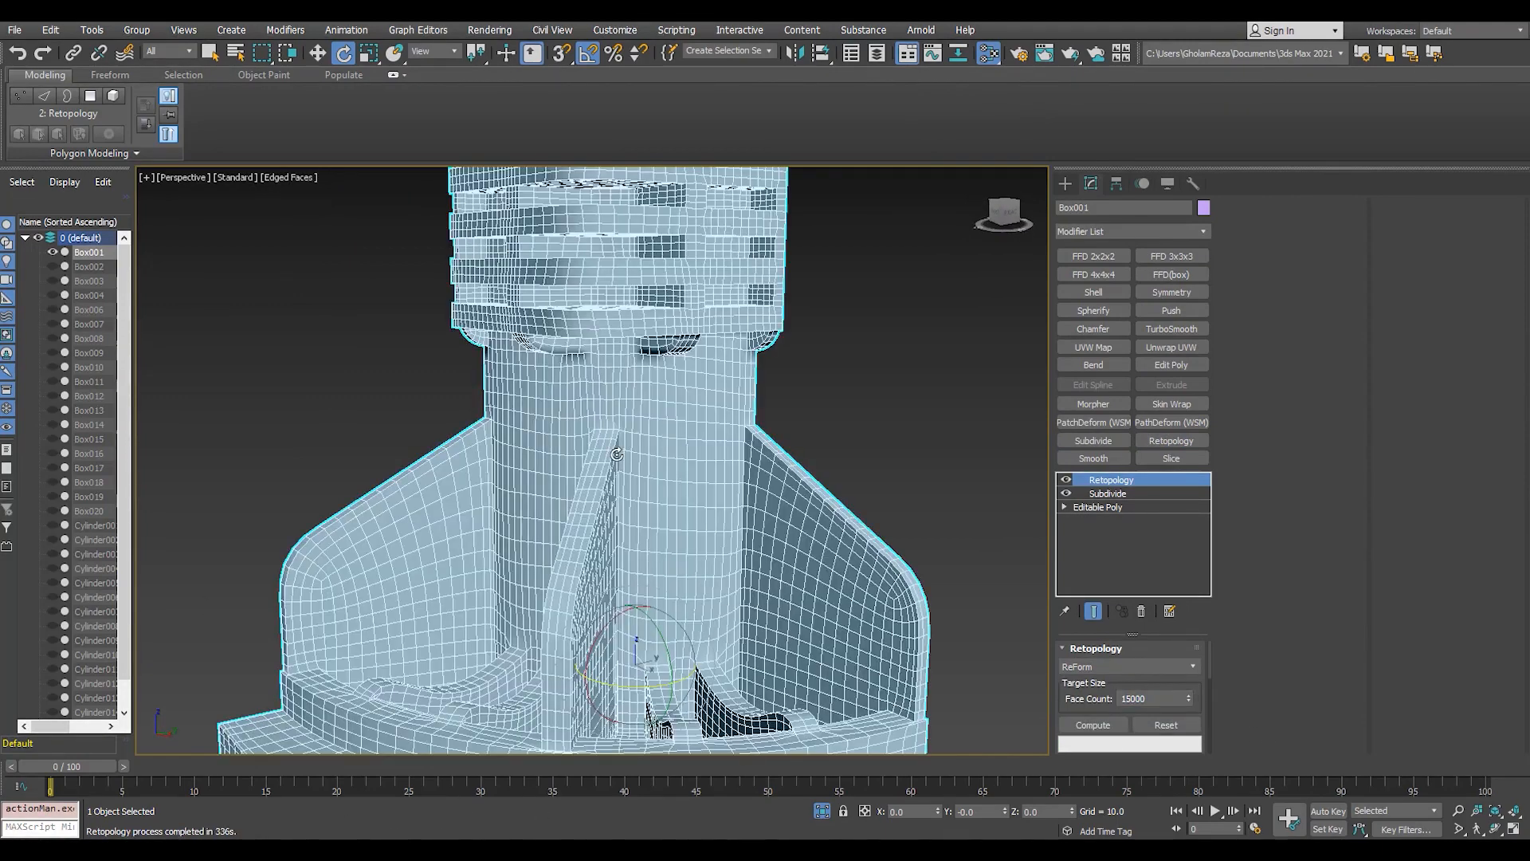
- Try a TurboSmooth modifier on the retopologized quarter body and remove it
key(z)
click(1172, 329)
alt+middle_drag(635, 564, 701, 581)
key(F4)
click(1141, 610)
click(1141, 610)
click(1141, 611)
- Check the quarter's cut border edges and mirror the mesh with a Symmetry modifier on the Y axis, flipped
key(2)
scroll(742, 648, up, 4)
key(F4)
click(741, 647)
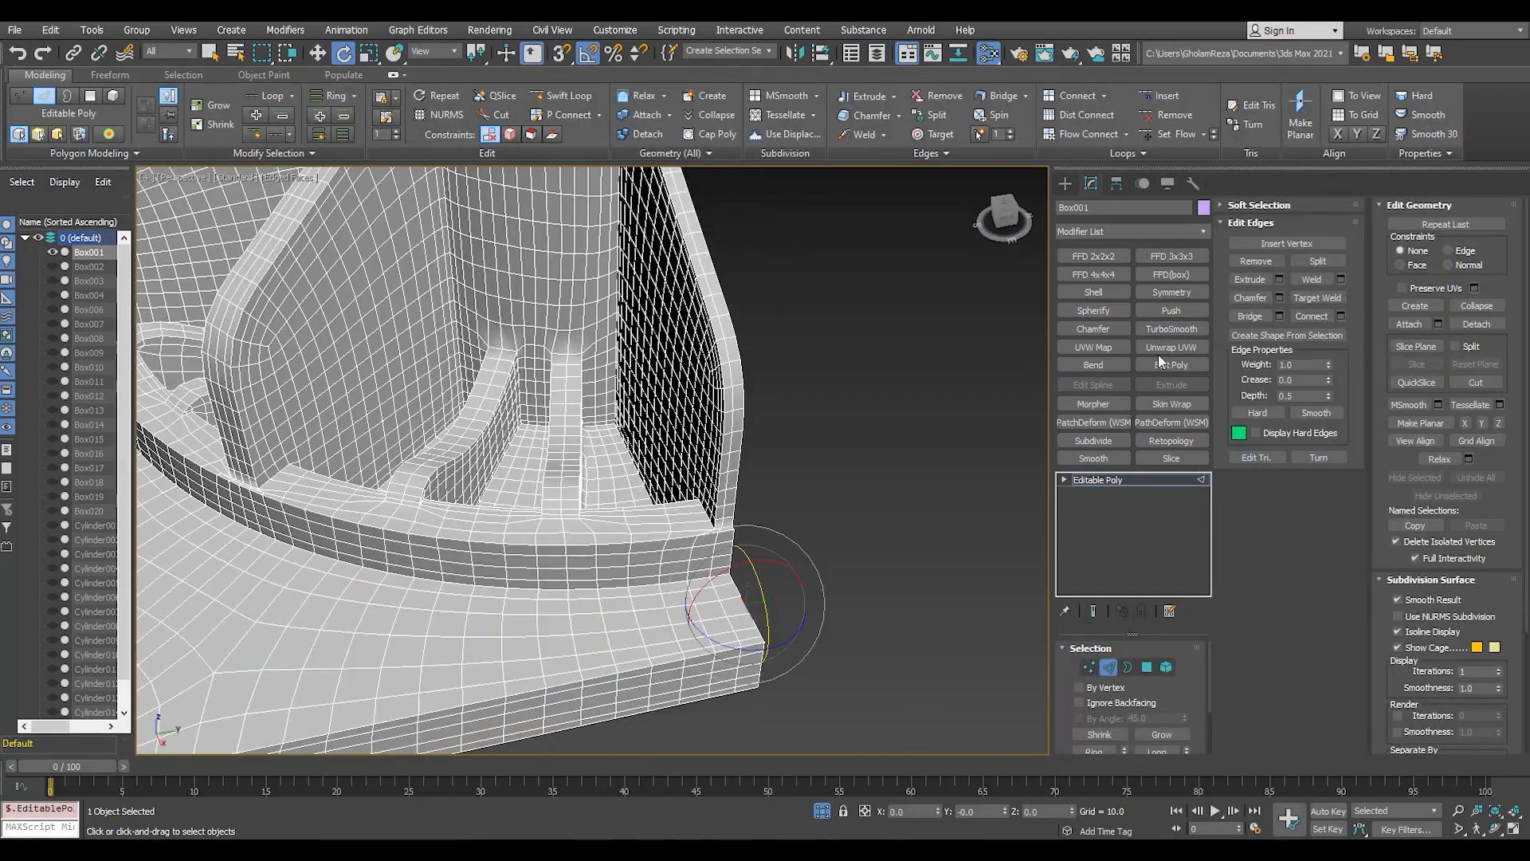
click(1186, 294)
key(z)
click(1116, 697)
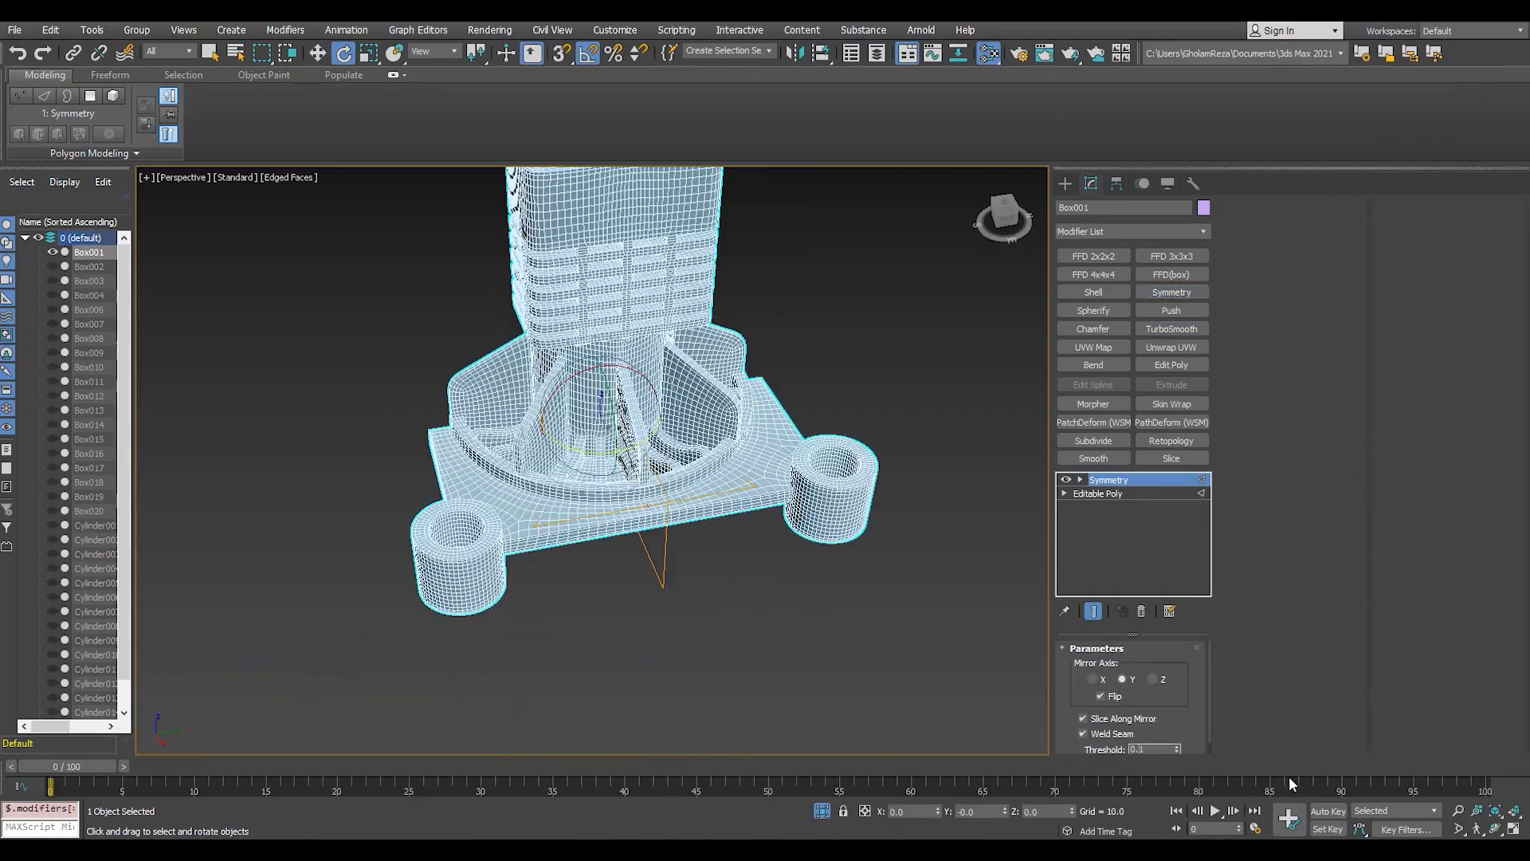
- Mirror the half body with a second Symmetry on the X axis, weld threshold 0.01, and collapse it to an editable poly
alt+middle_drag(795, 644, 1098, 499)
click(1171, 292)
alt+middle_drag(661, 478, 629, 516)
key(F4)
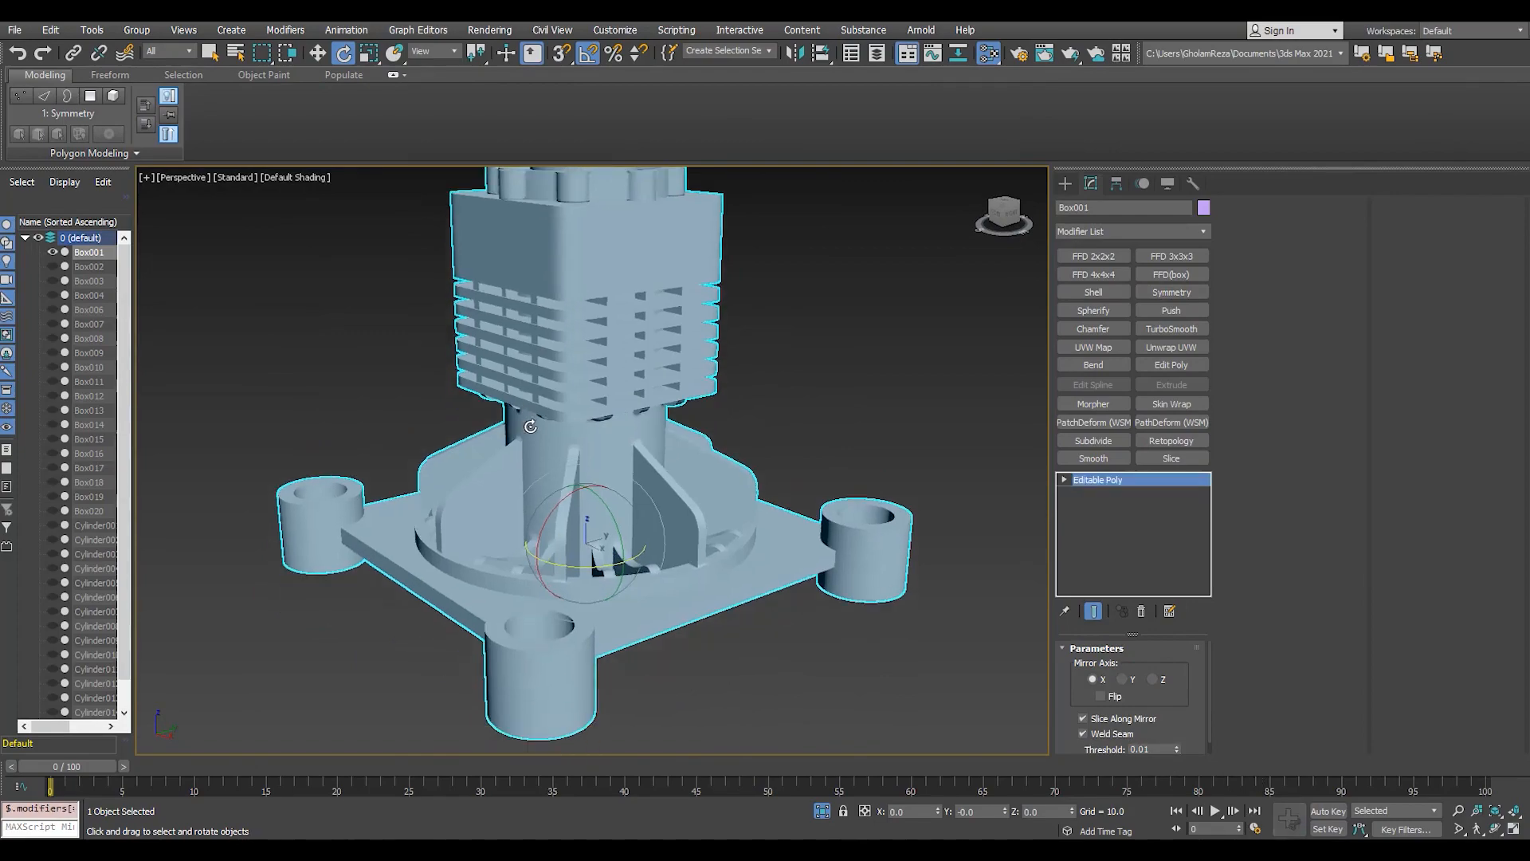
- Chamfer the two edge loops bounding the bevel on the raised top disc's rim
scroll(571, 360, down, 3)
key(w)
alt+middle_drag(605, 398, 484, 461)
scroll(549, 209, up, 5)
middle_drag(597, 614, 623, 345)
scroll(669, 461, up, 2)
key(F4)
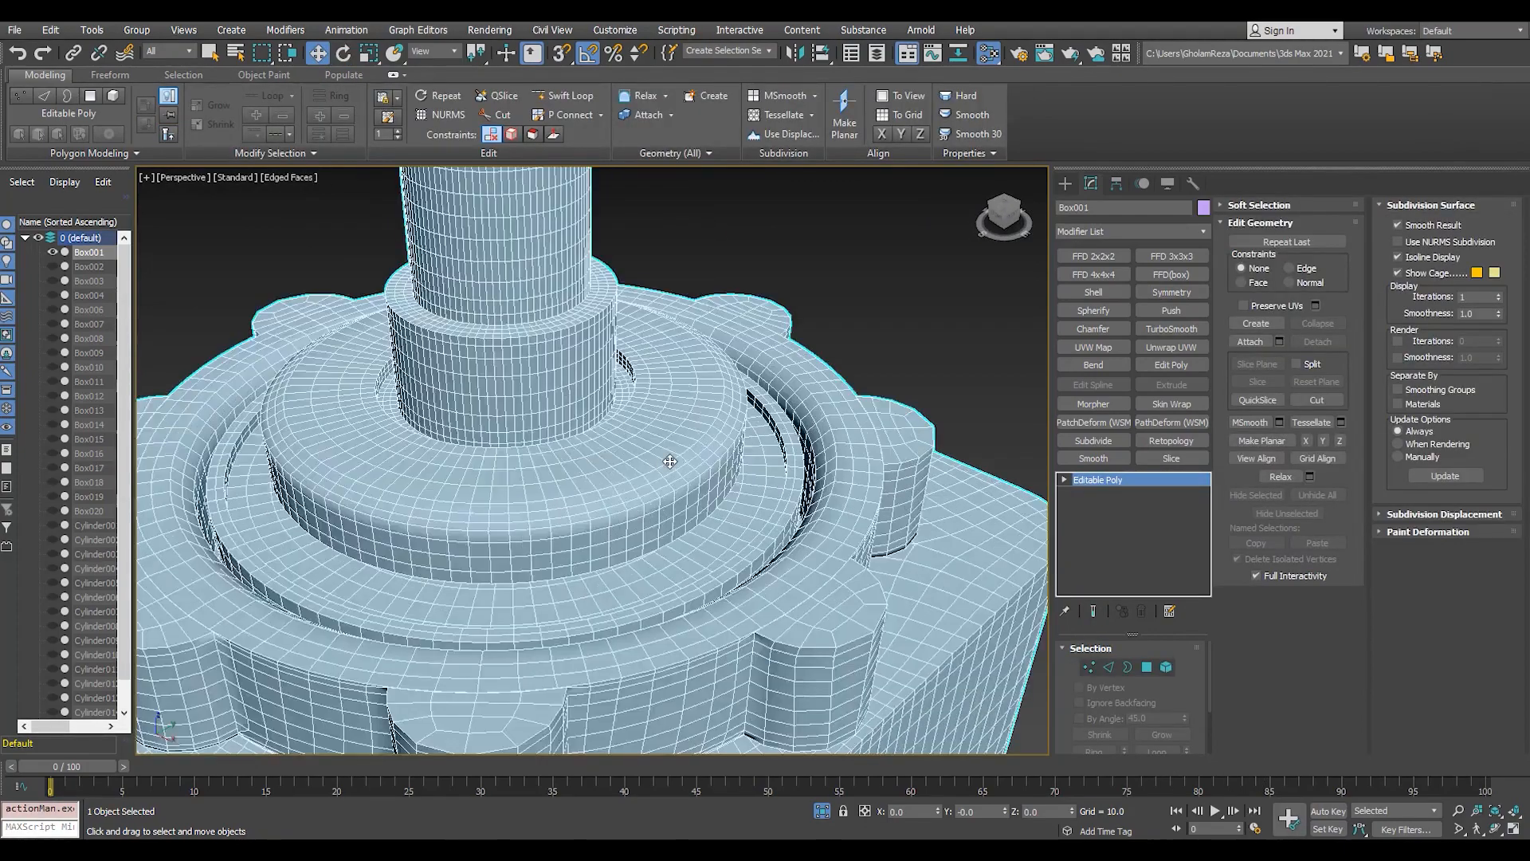
scroll(669, 462, up, 4)
key(2)
click(1280, 297)
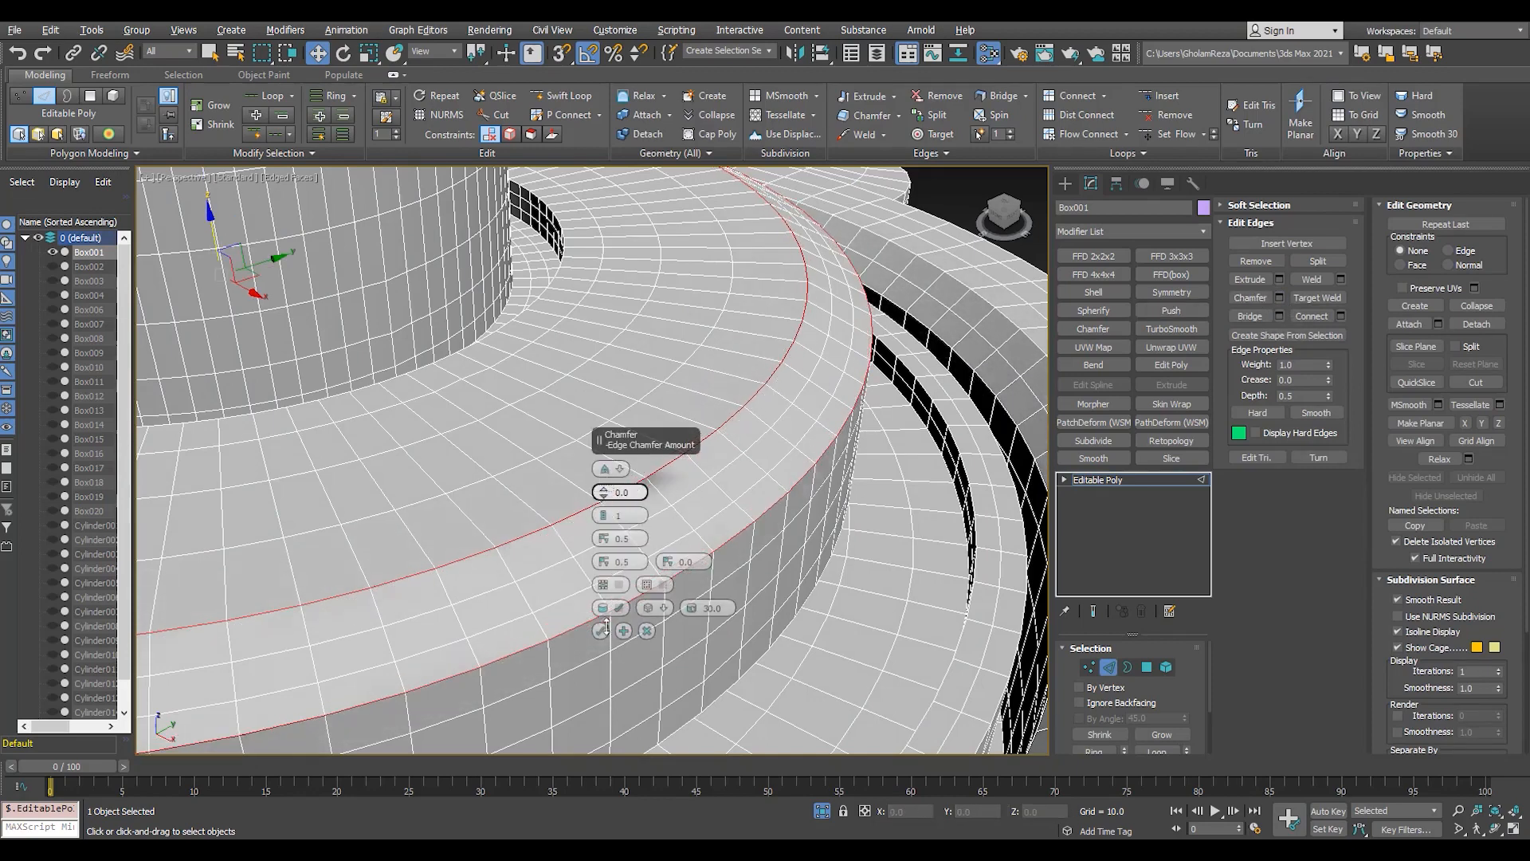
drag(602, 494, 616, 497)
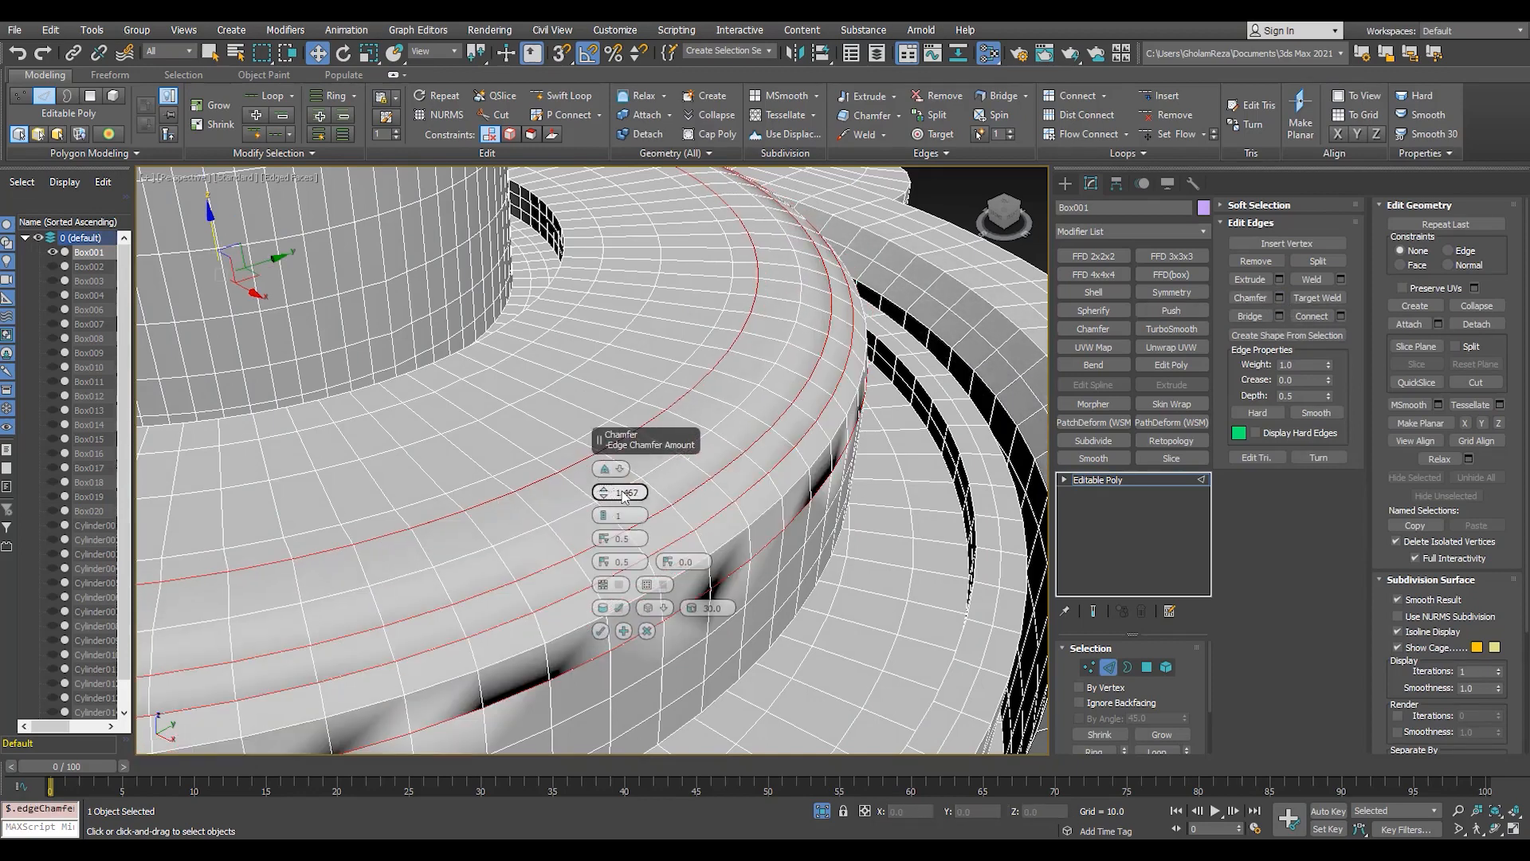
key(Return)
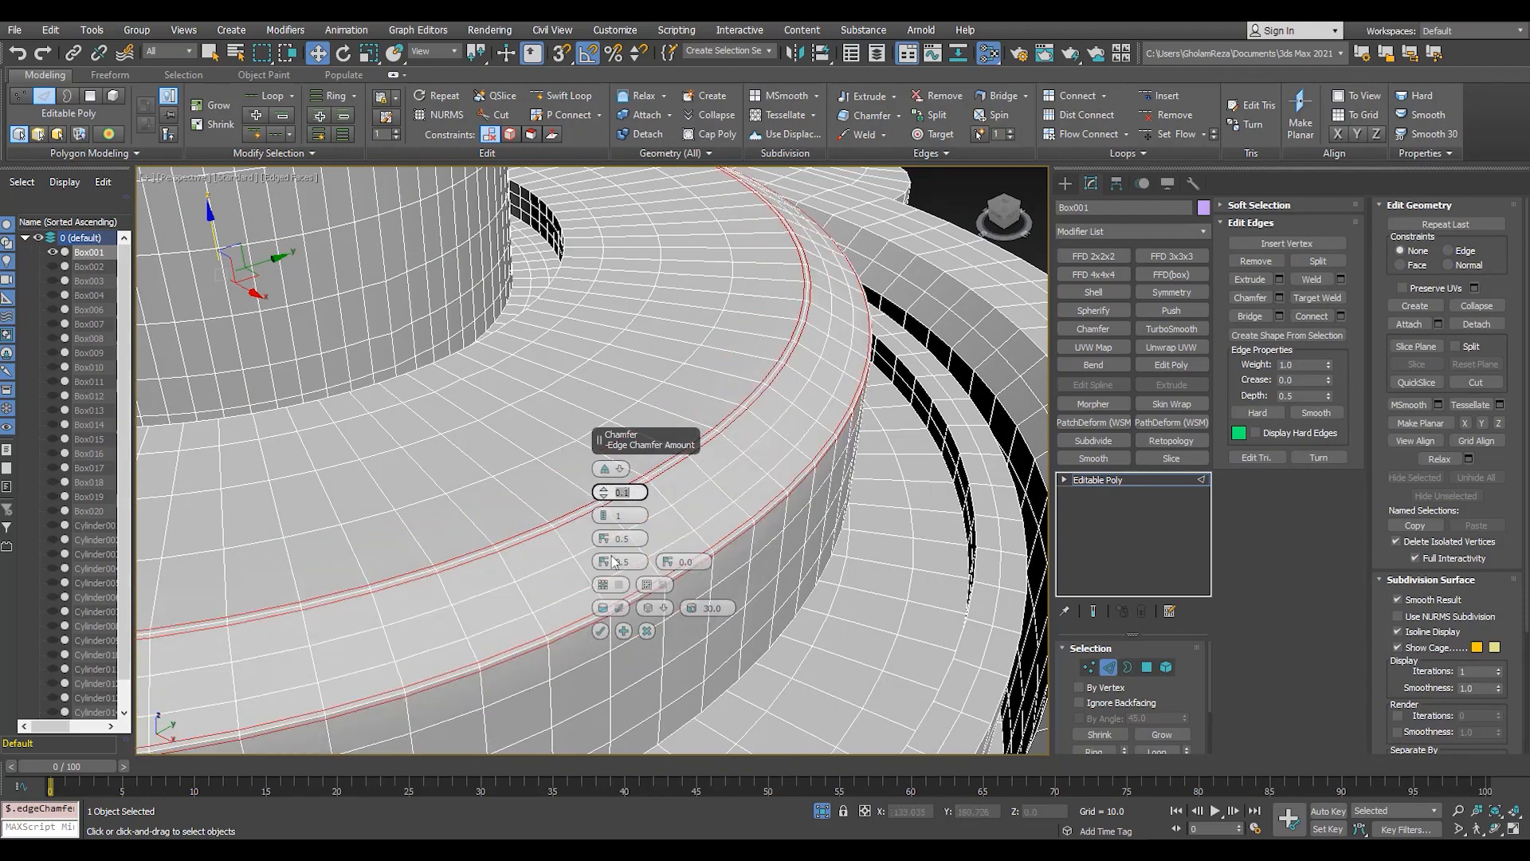
click(601, 630)
- Select the two edge loops bounding the sloped inner face of the outer top ring
scroll(601, 631, down, 1)
middle_drag(915, 454, 848, 407)
scroll(848, 407, up, 2)
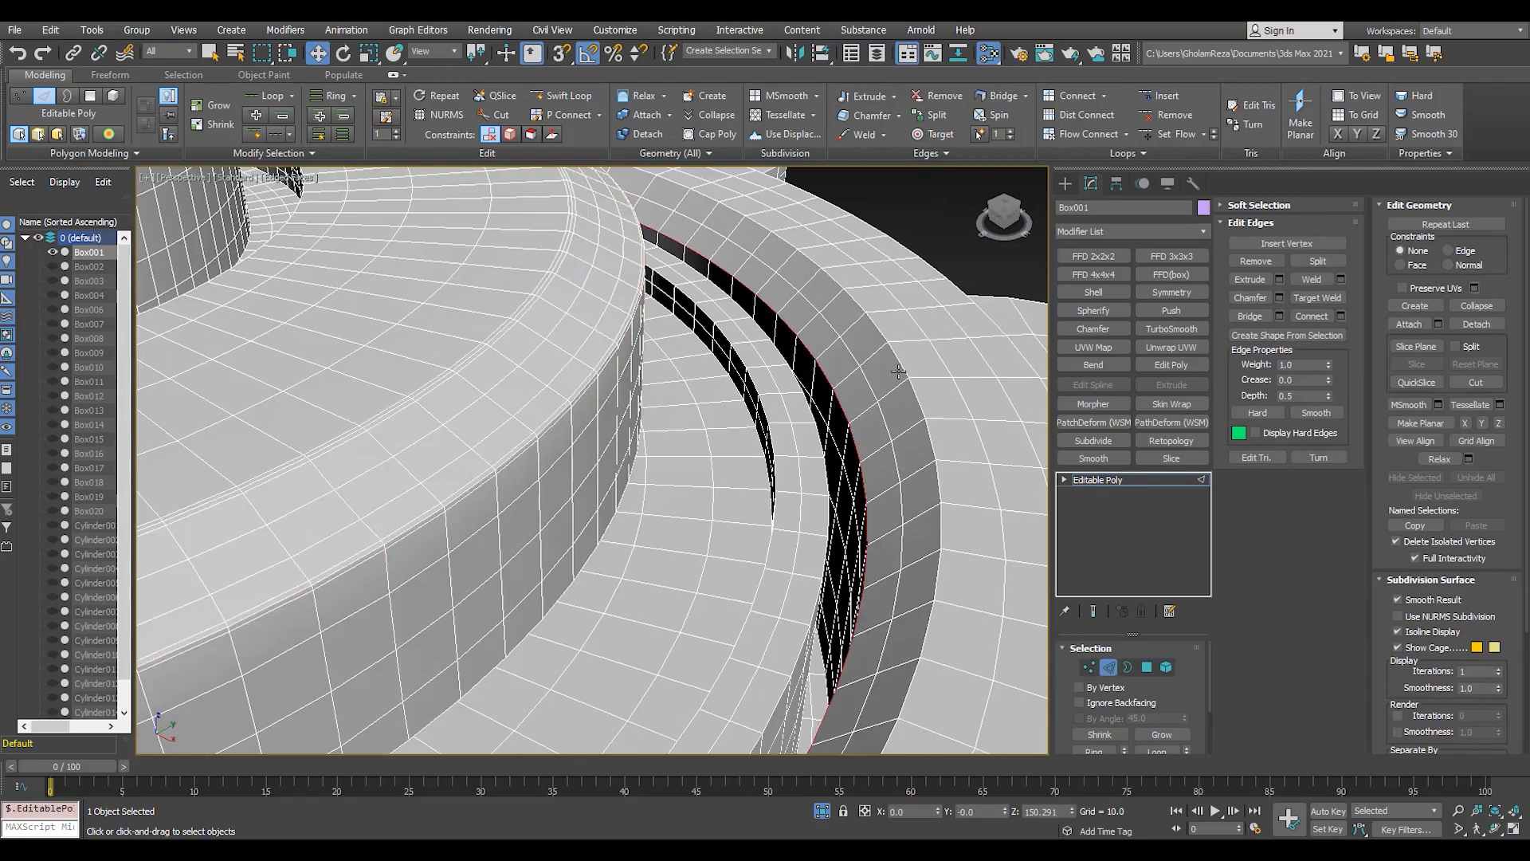
click(898, 359)
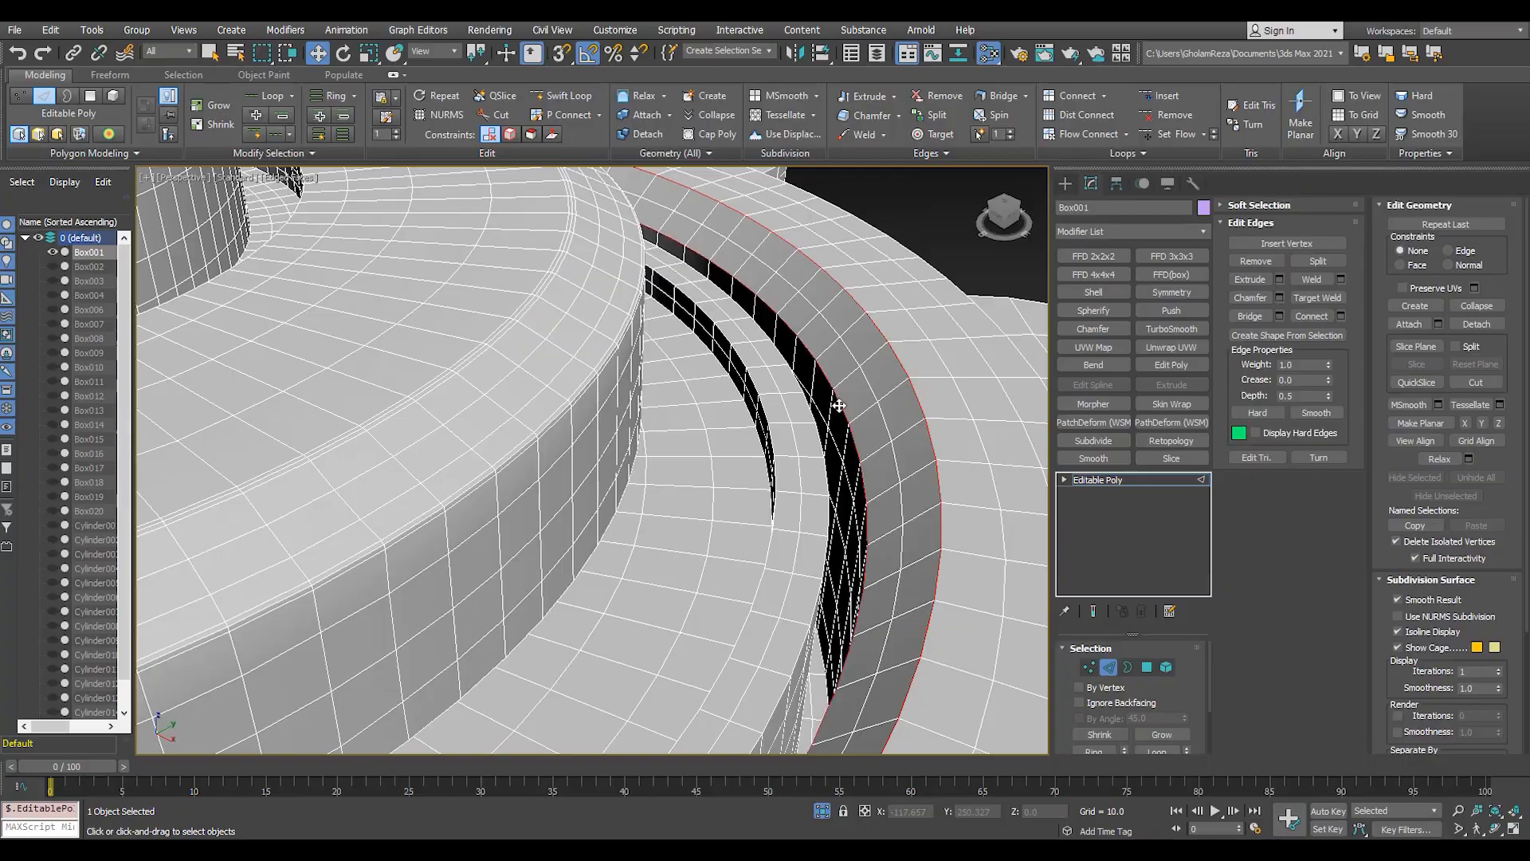
scroll(803, 398, down, 5)
scroll(741, 399, up, 4)
- Review the block and fins, leave edge editing and exit isolation to show the other parts
middle_drag(701, 330, 808, 669)
middle_drag(601, 507, 701, 662)
scroll(601, 507, down, 5)
middle_drag(600, 702, 598, 447)
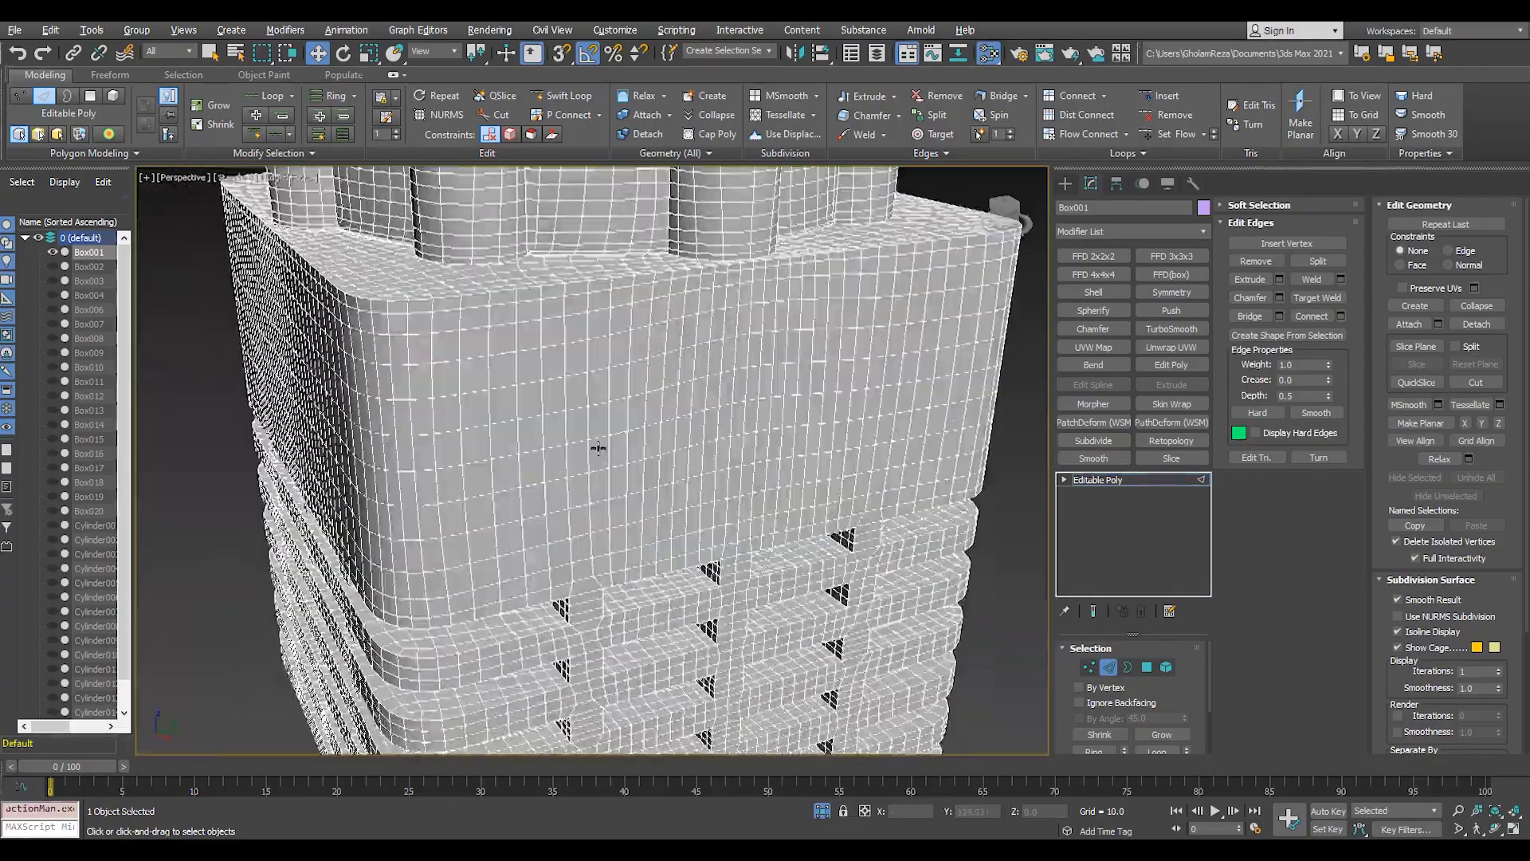
scroll(597, 447, down, 5)
alt+middle_drag(624, 558, 623, 442)
key(F4)
click(1097, 480)
key(alt+q)
scroll(662, 561, down, 3)
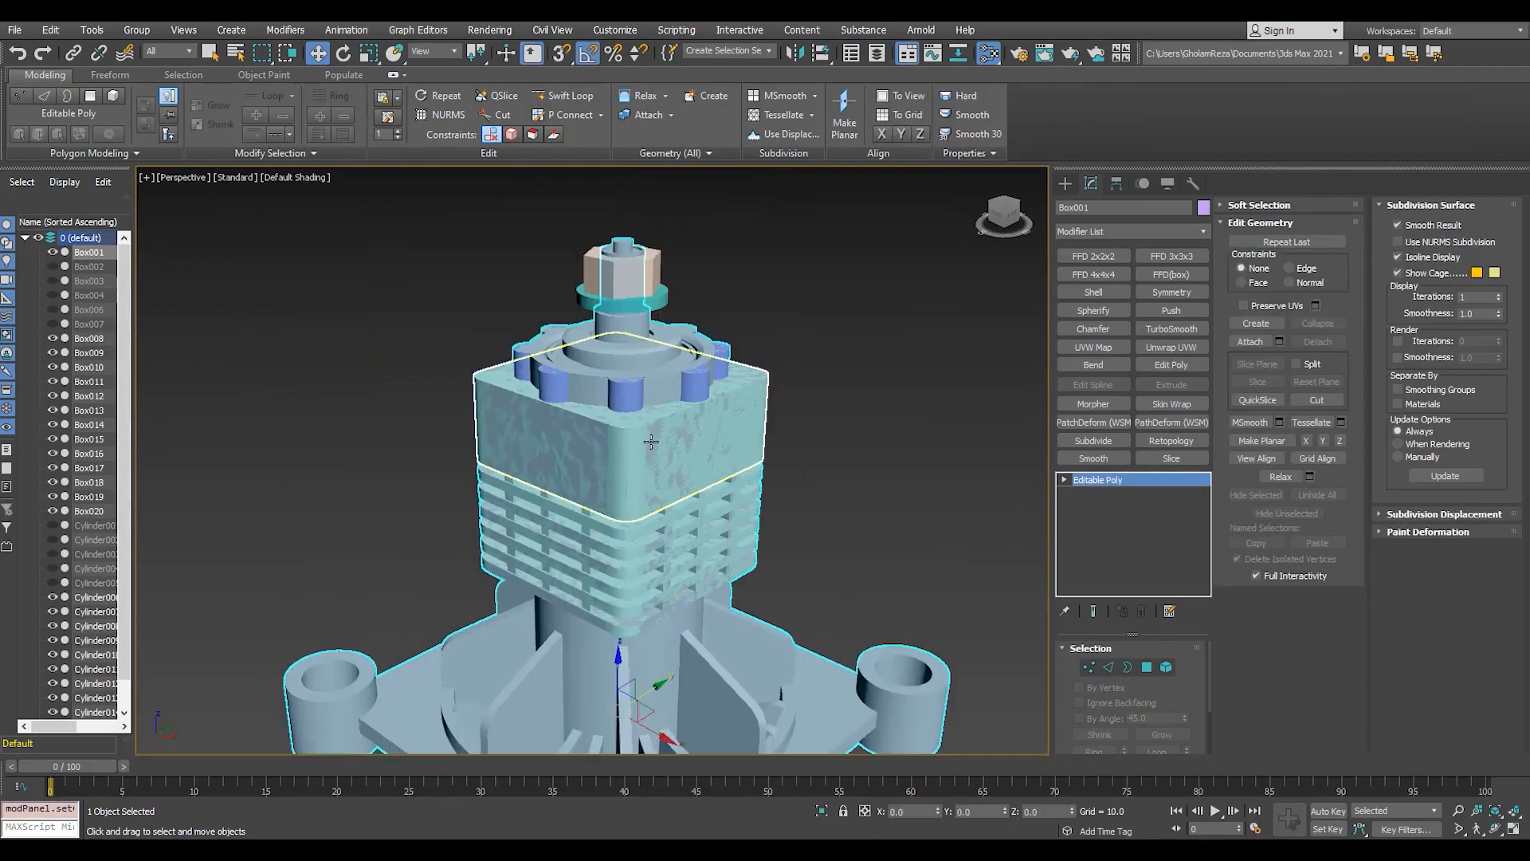
- Put the finned main body and the nut, washer and lower ring parts on a new layer named Mesh and show that layer
click(641, 423)
key(F4)
scroll(642, 423, up, 2)
key(ctrl+z)
key(alt+q)
scroll(872, 484, down, 5)
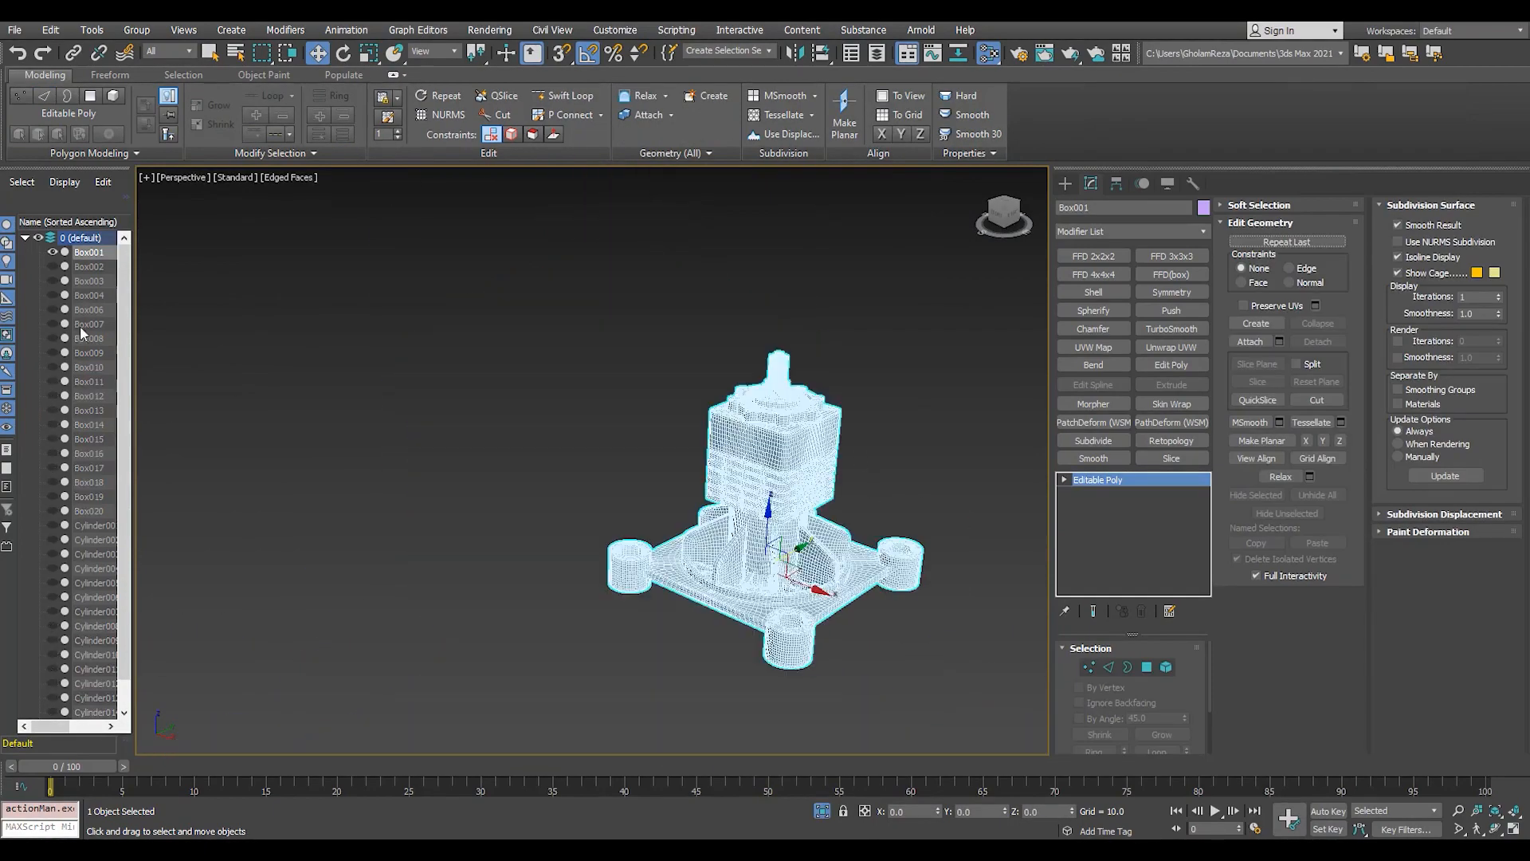
click(47, 247)
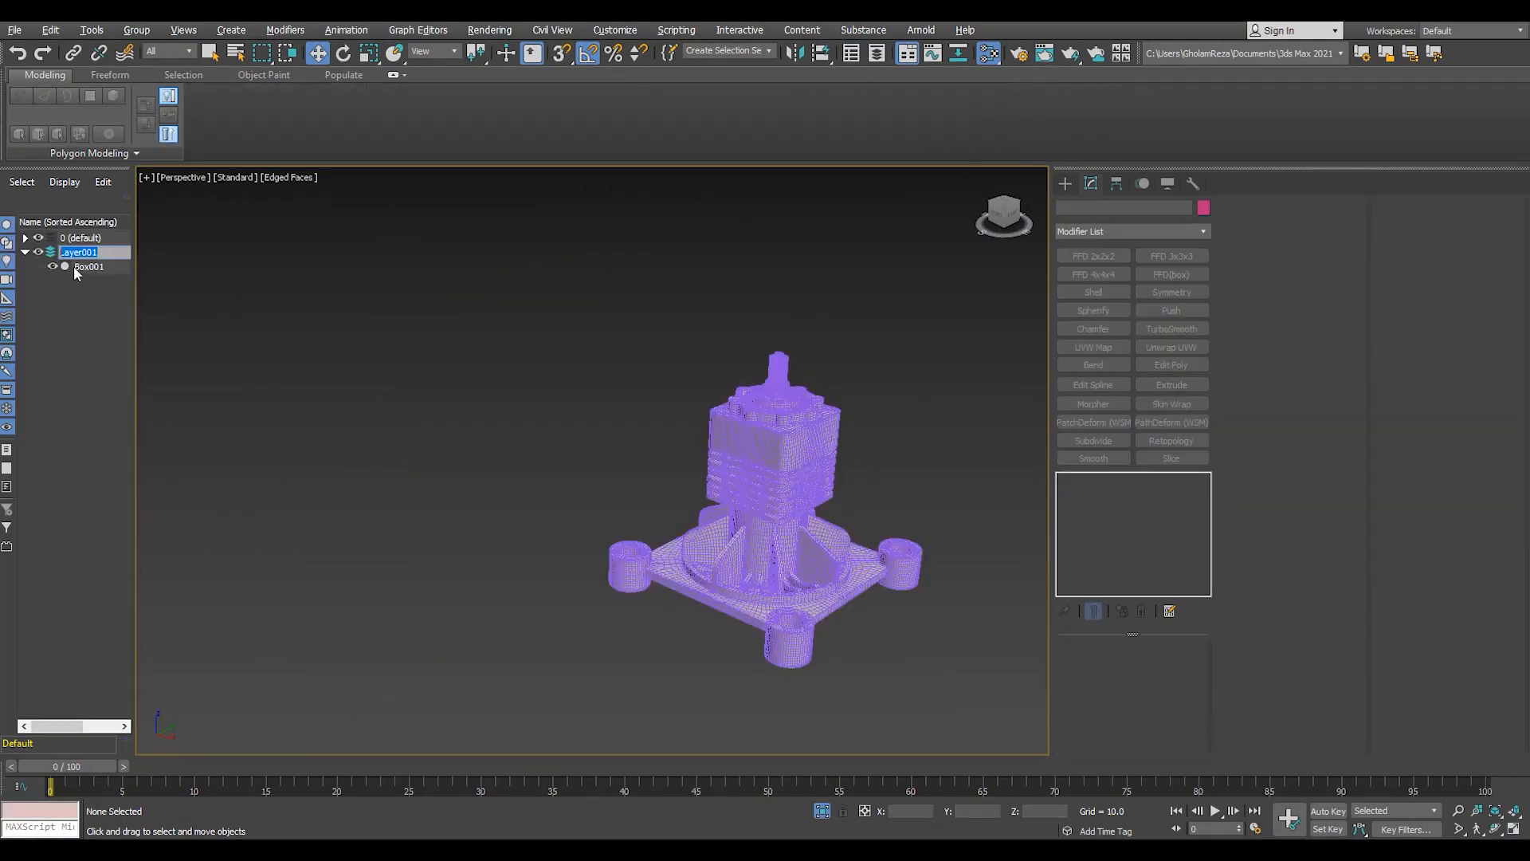
text(Mesh)
key(Return)
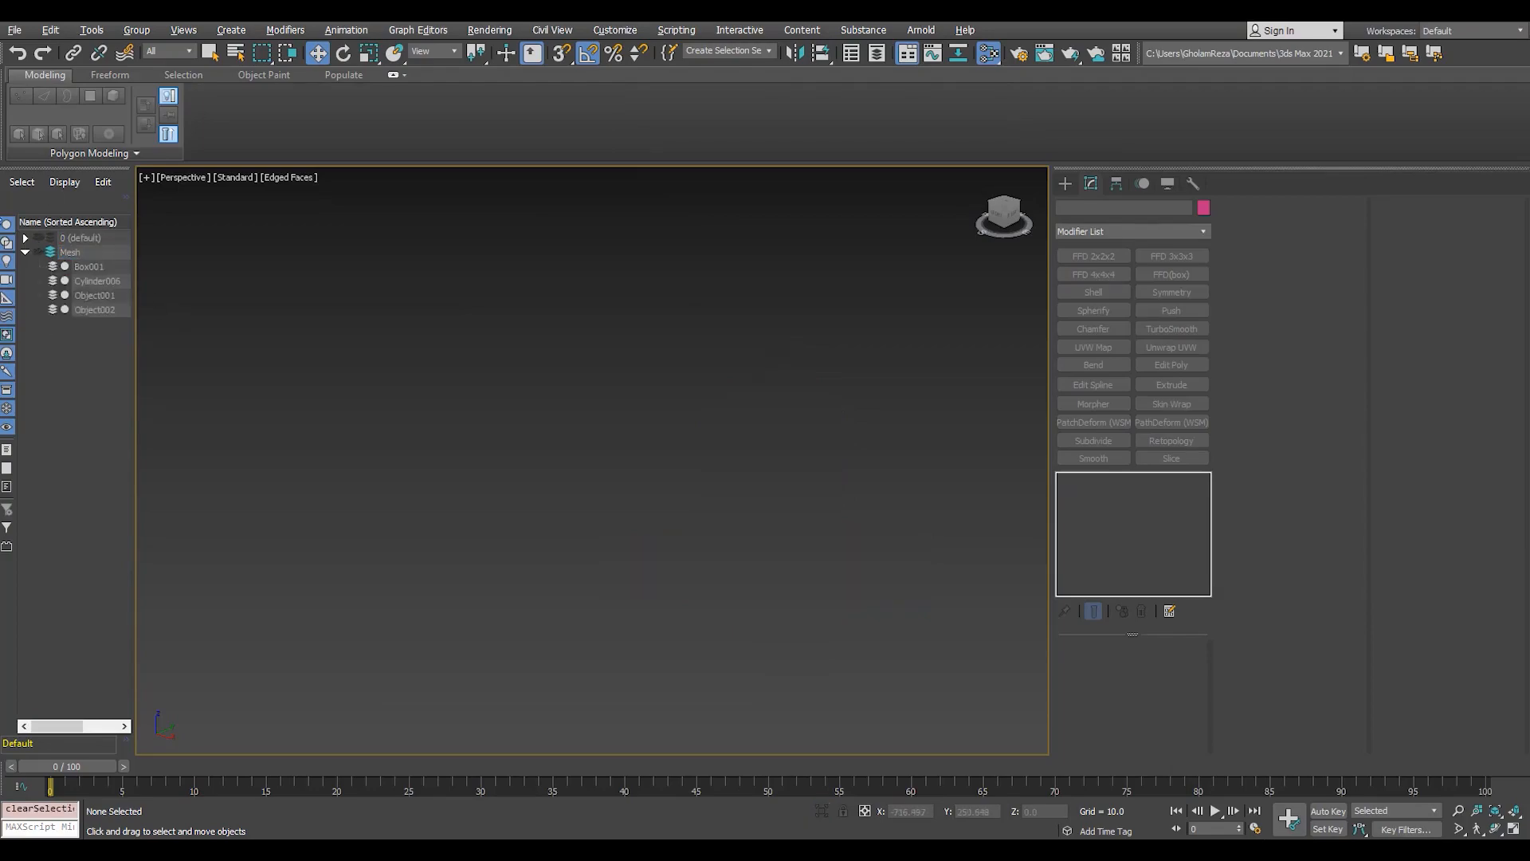
click(37, 252)
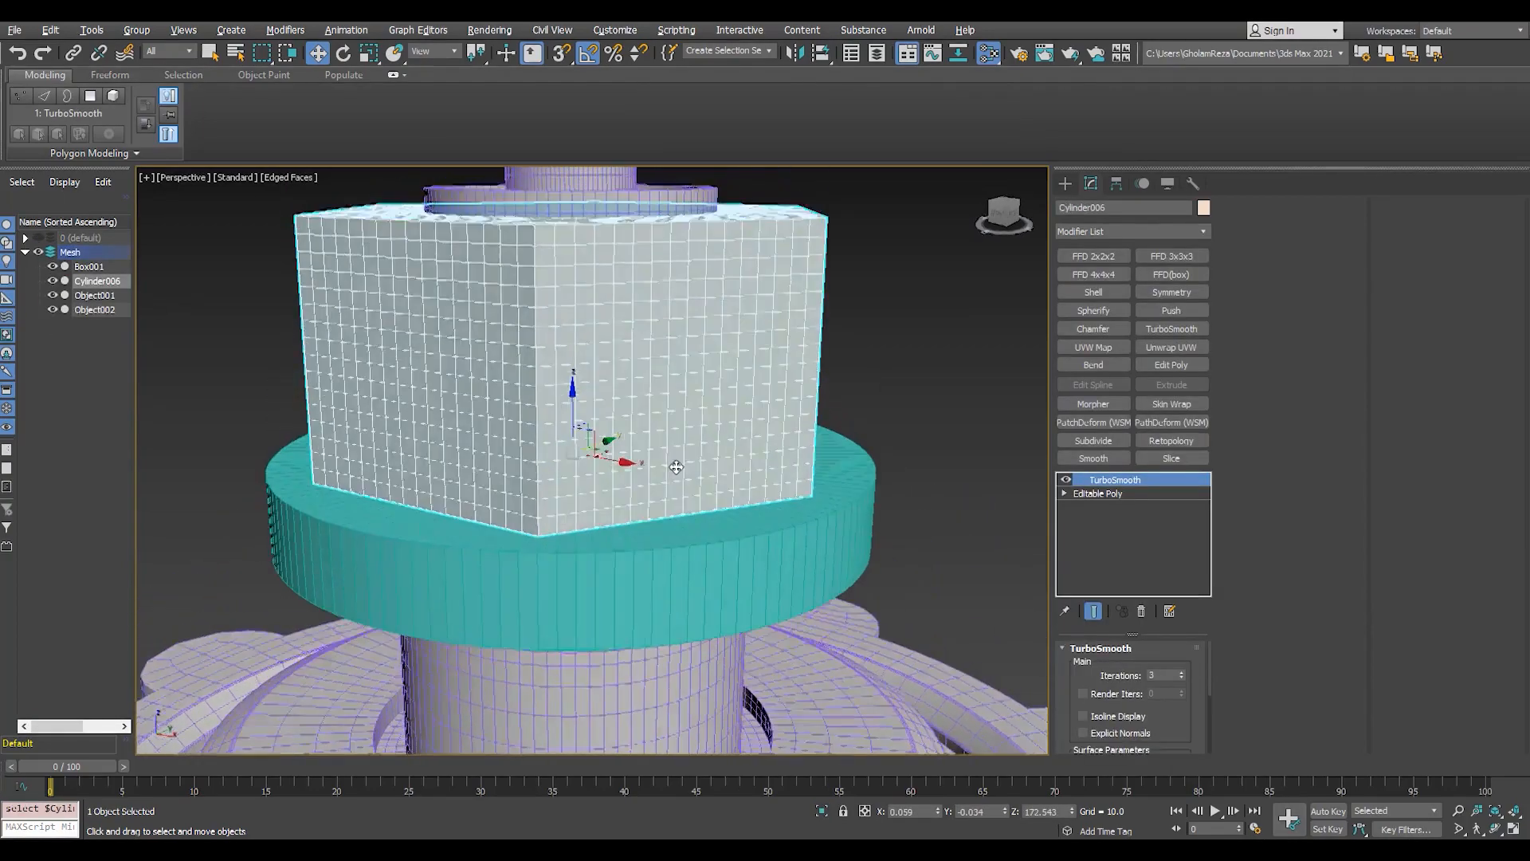
- Bevel the upper face of the washer under the hex nut inward to form a sloped rim
drag(564, 431, 574, 437)
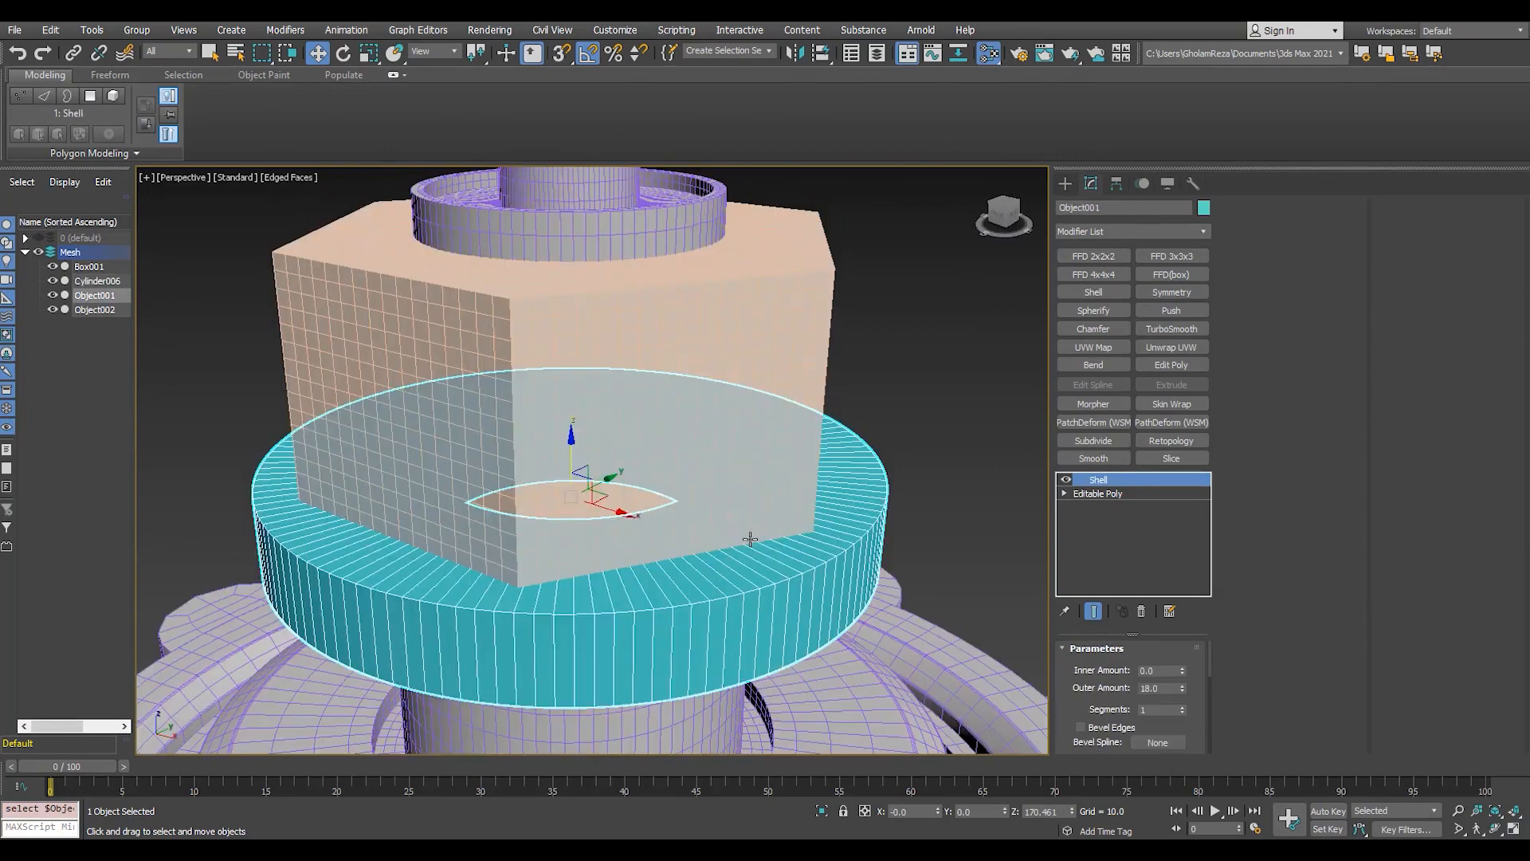
key(4)
click(643, 583)
key(ctrl+shift+b)
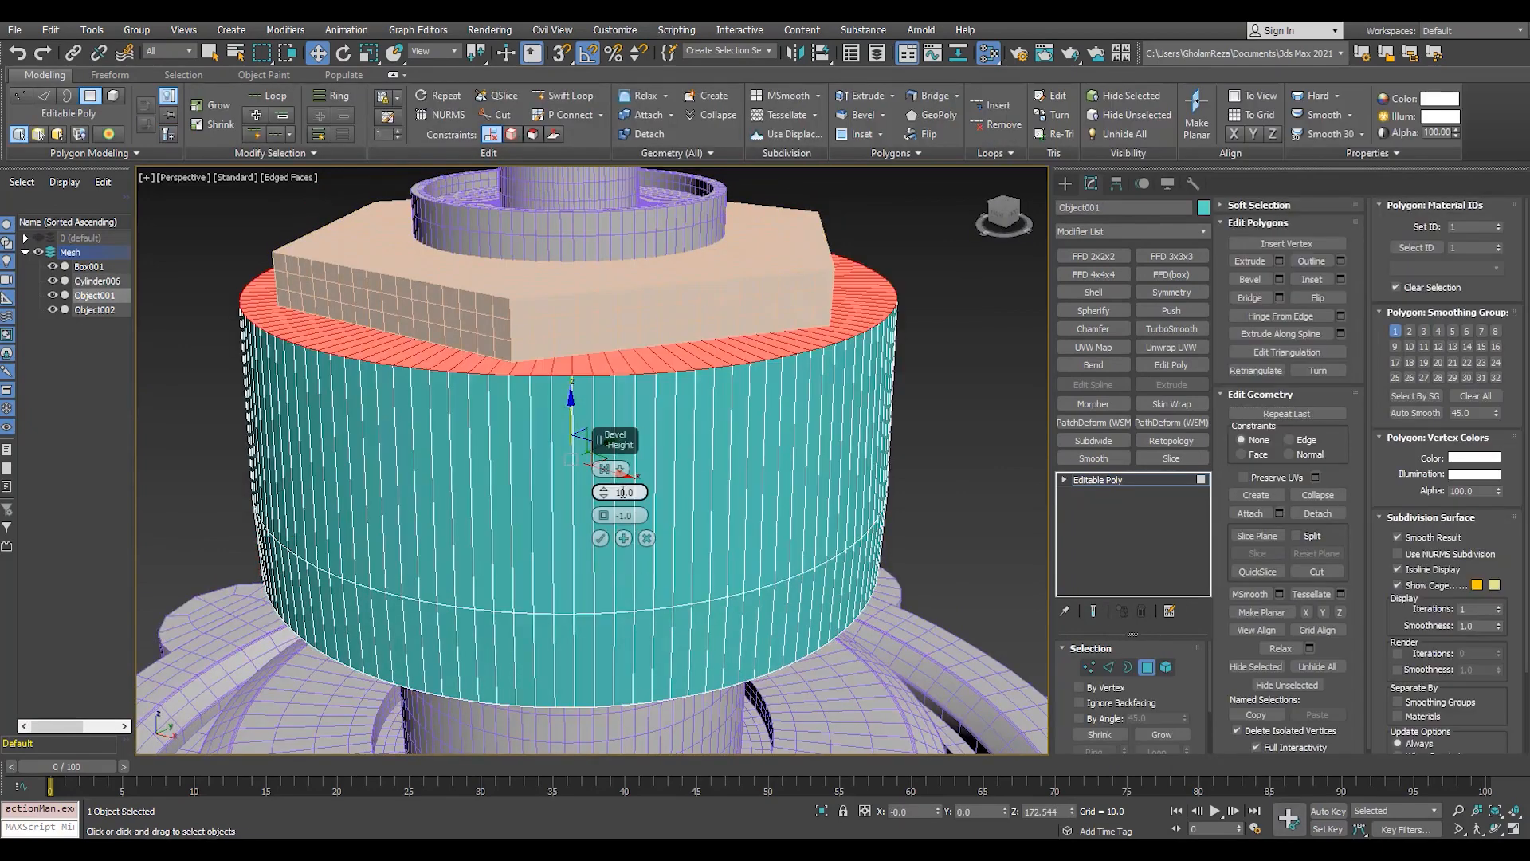
right_click(603, 492)
drag(603, 491, 616, 413)
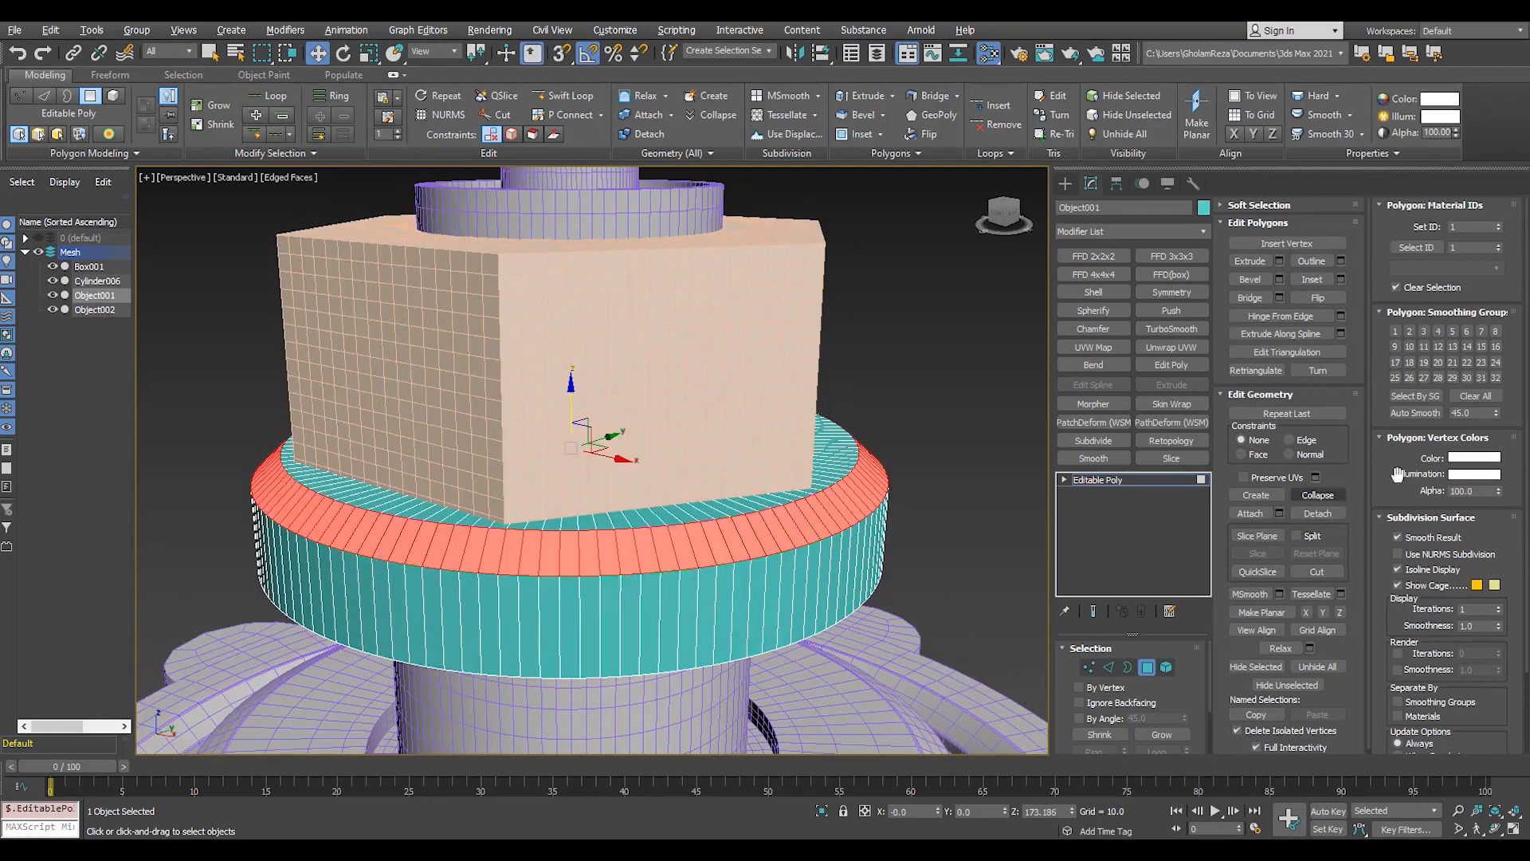
click(1098, 479)
middle_drag(859, 421, 847, 426)
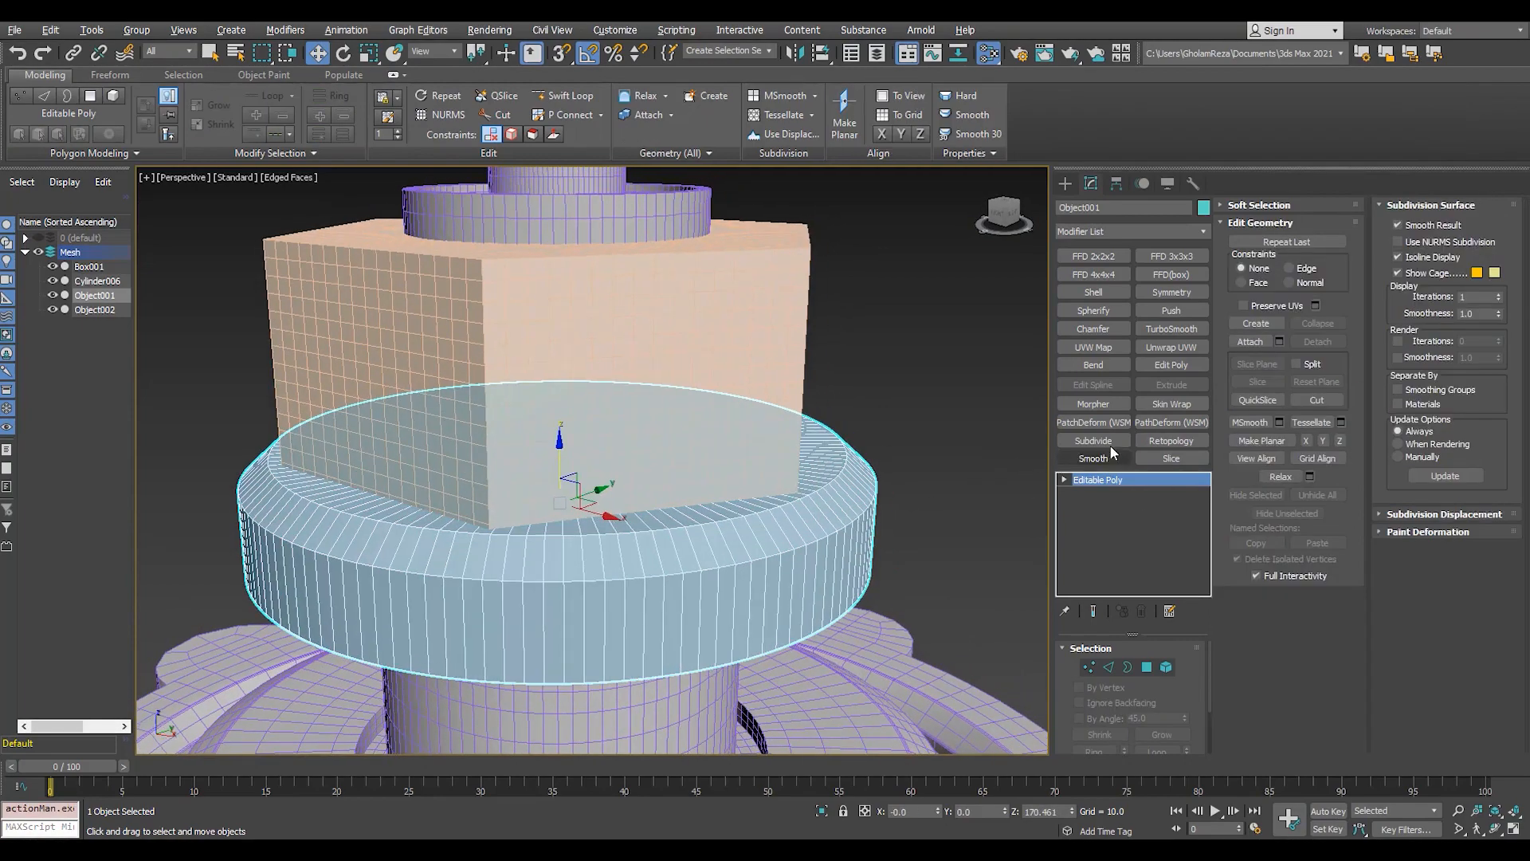
- Merge the hex nut into the beveled washer with a ProBoolean Union
click(1064, 183)
click(1096, 229)
click(1097, 273)
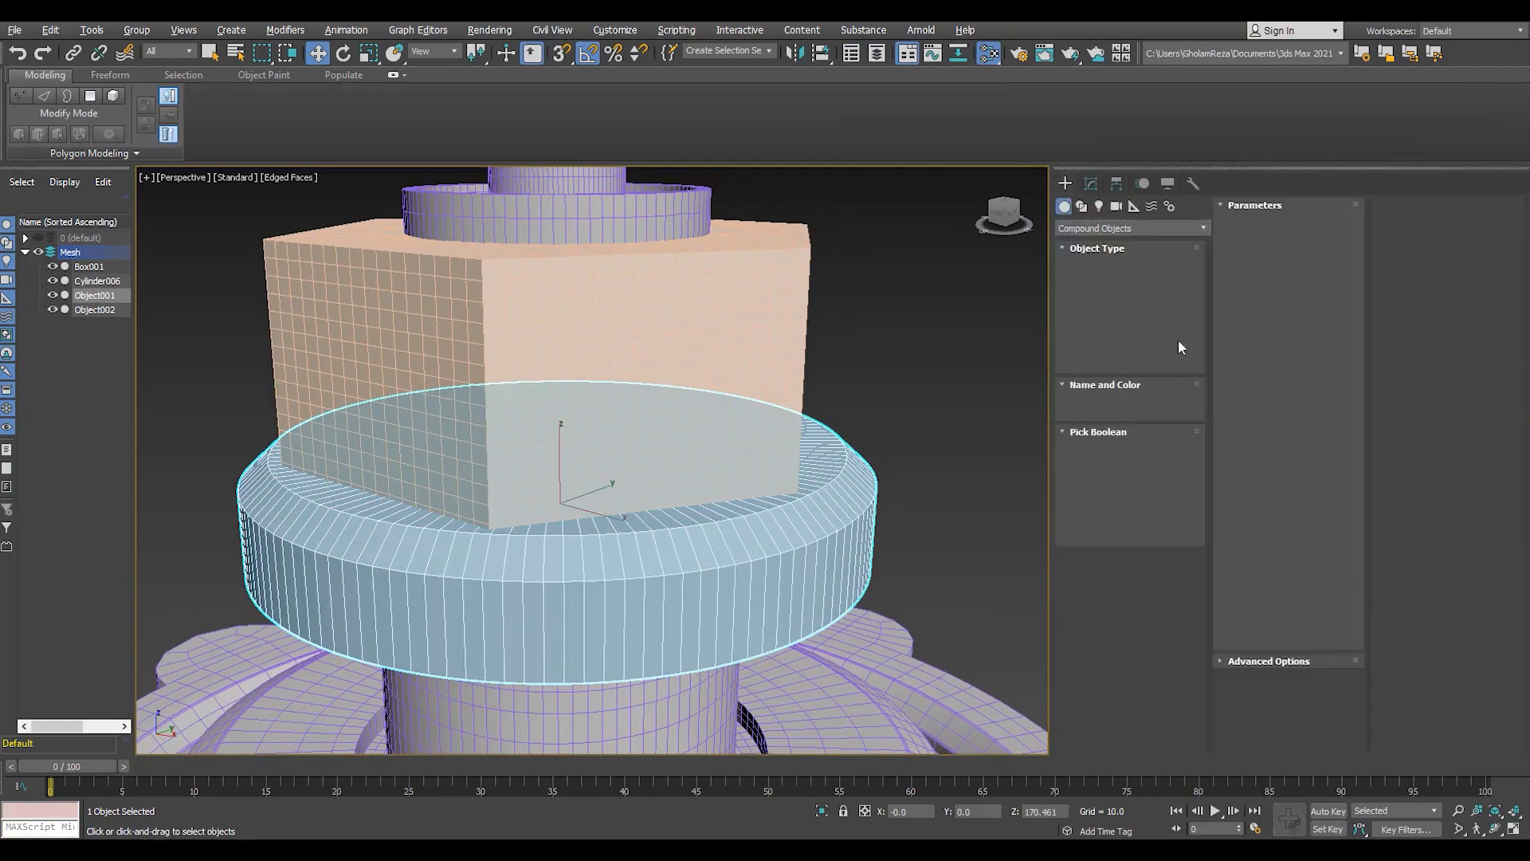
click(1160, 346)
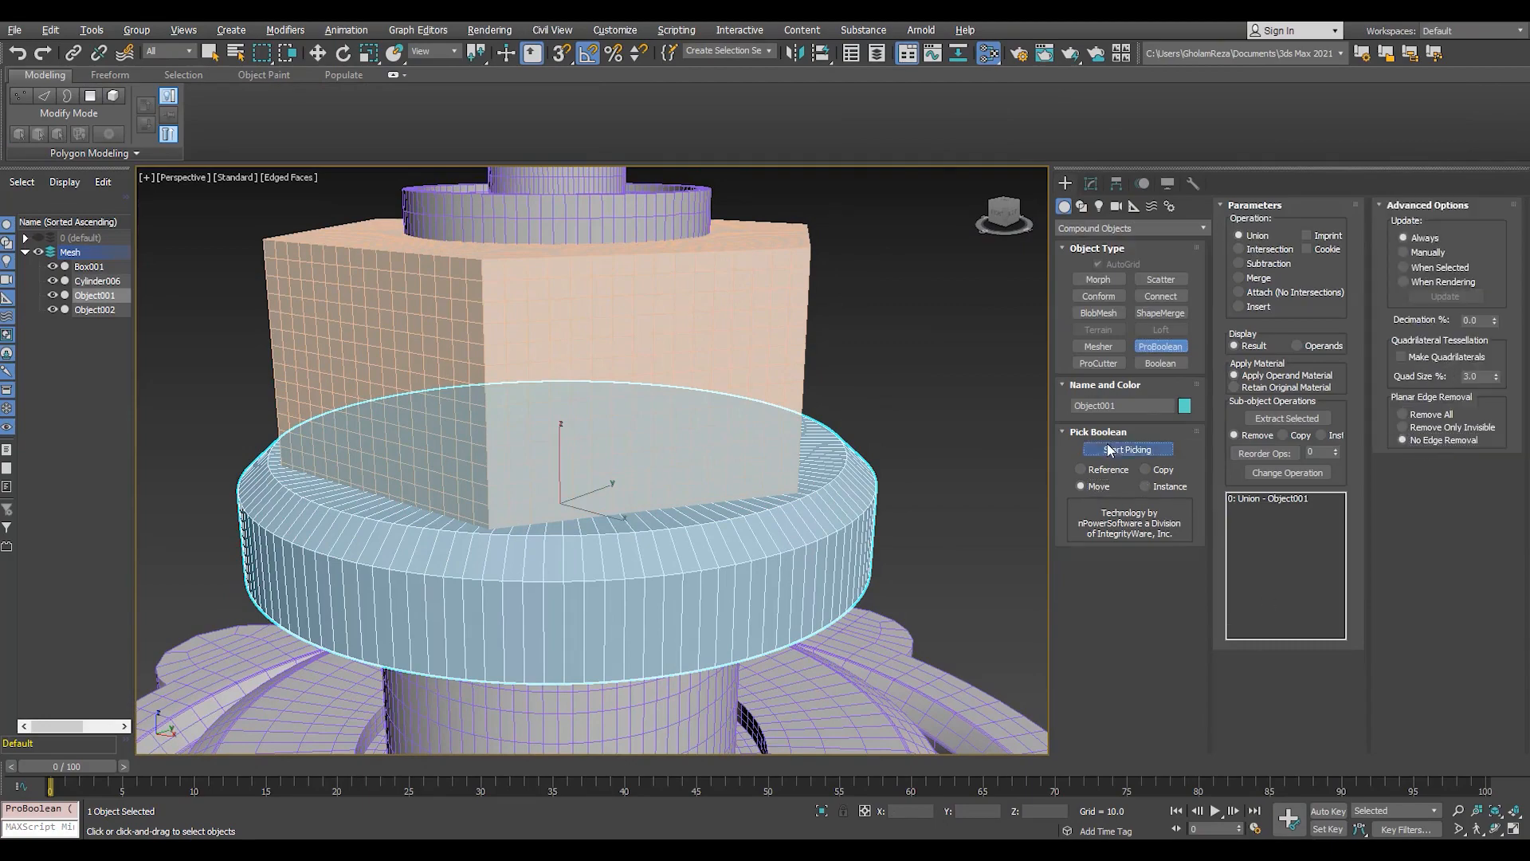
click(781, 359)
right_click(846, 360)
scroll(665, 453, down, 2)
alt+middle_drag(693, 311, 745, 300)
key(alt+q)
key(alt+q)
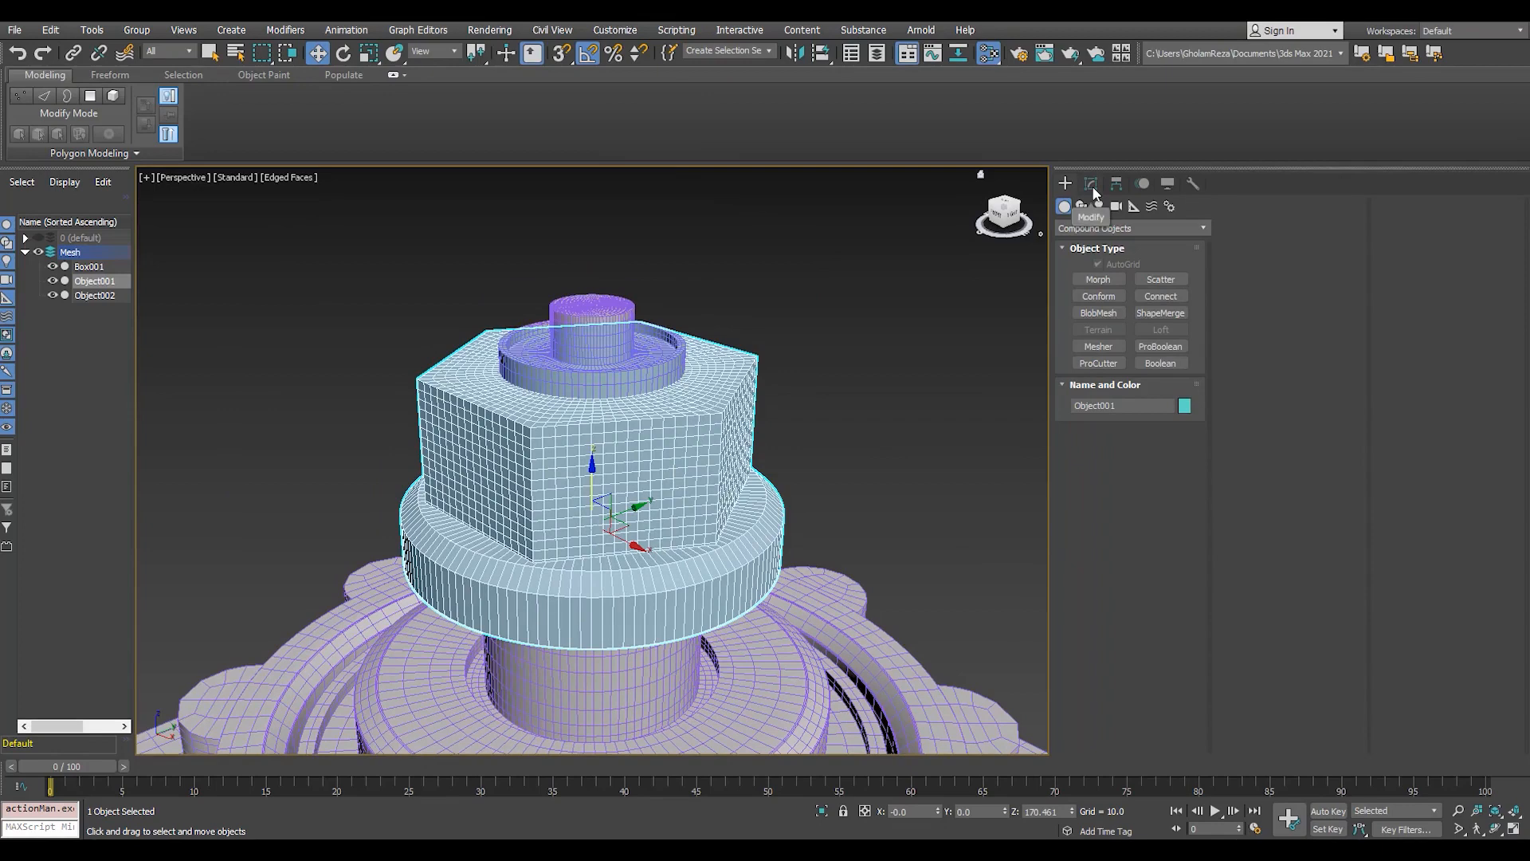
- Convert the merged nut and washer to an editable poly
click(1092, 184)
click(1127, 232)
key(t)
key(t)
key(t)
key(t)
key(t)
key(t)
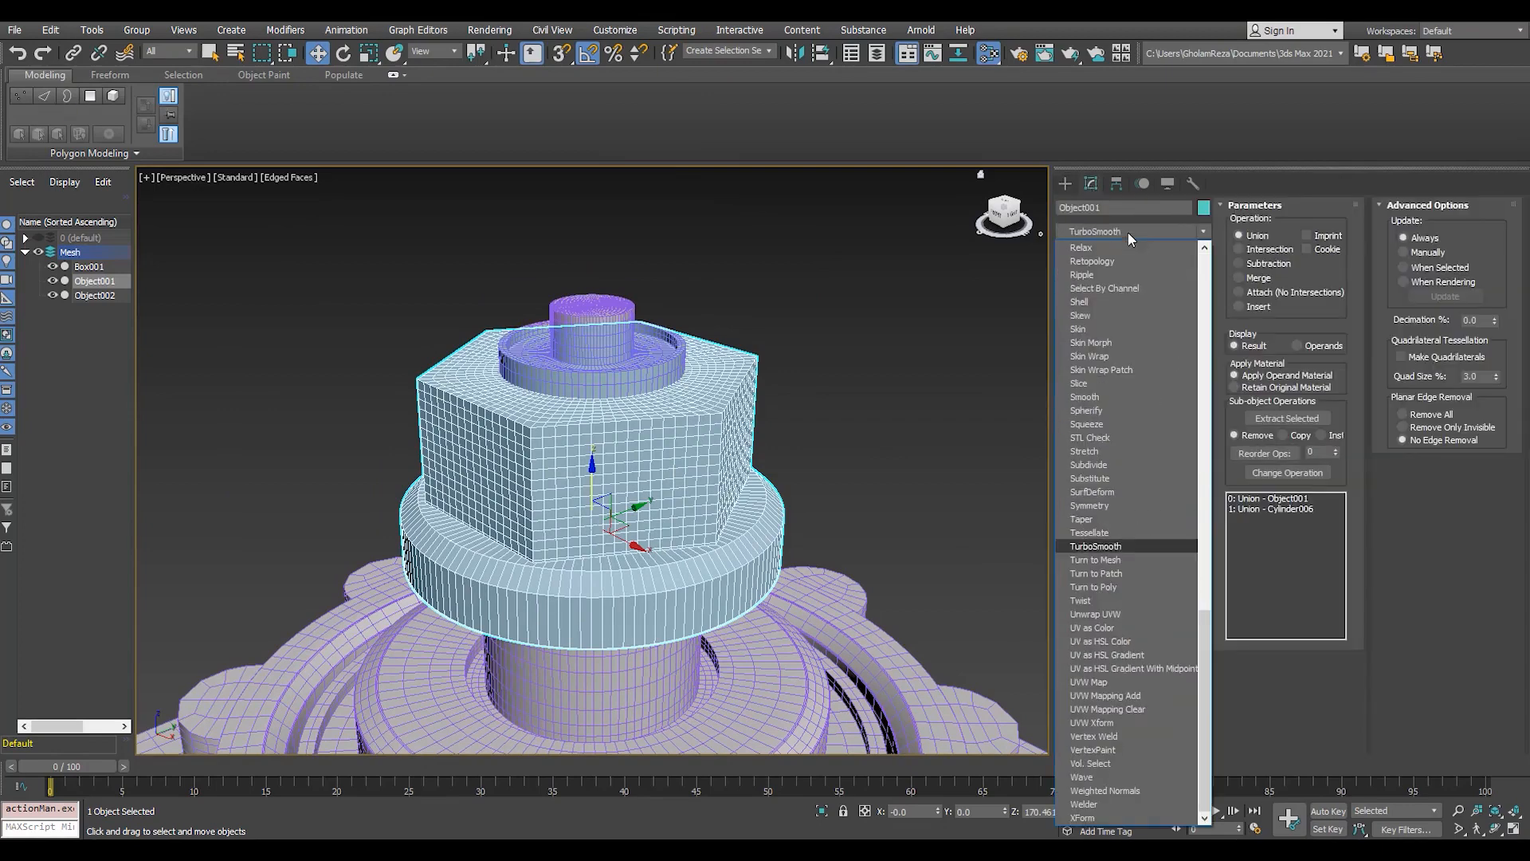
key(Return)
key(alt+p)
- Apply a Subdivide modifier to the merged nut and washer with the Variable Curvature mode
scroll(651, 605, up, 2)
click(1093, 440)
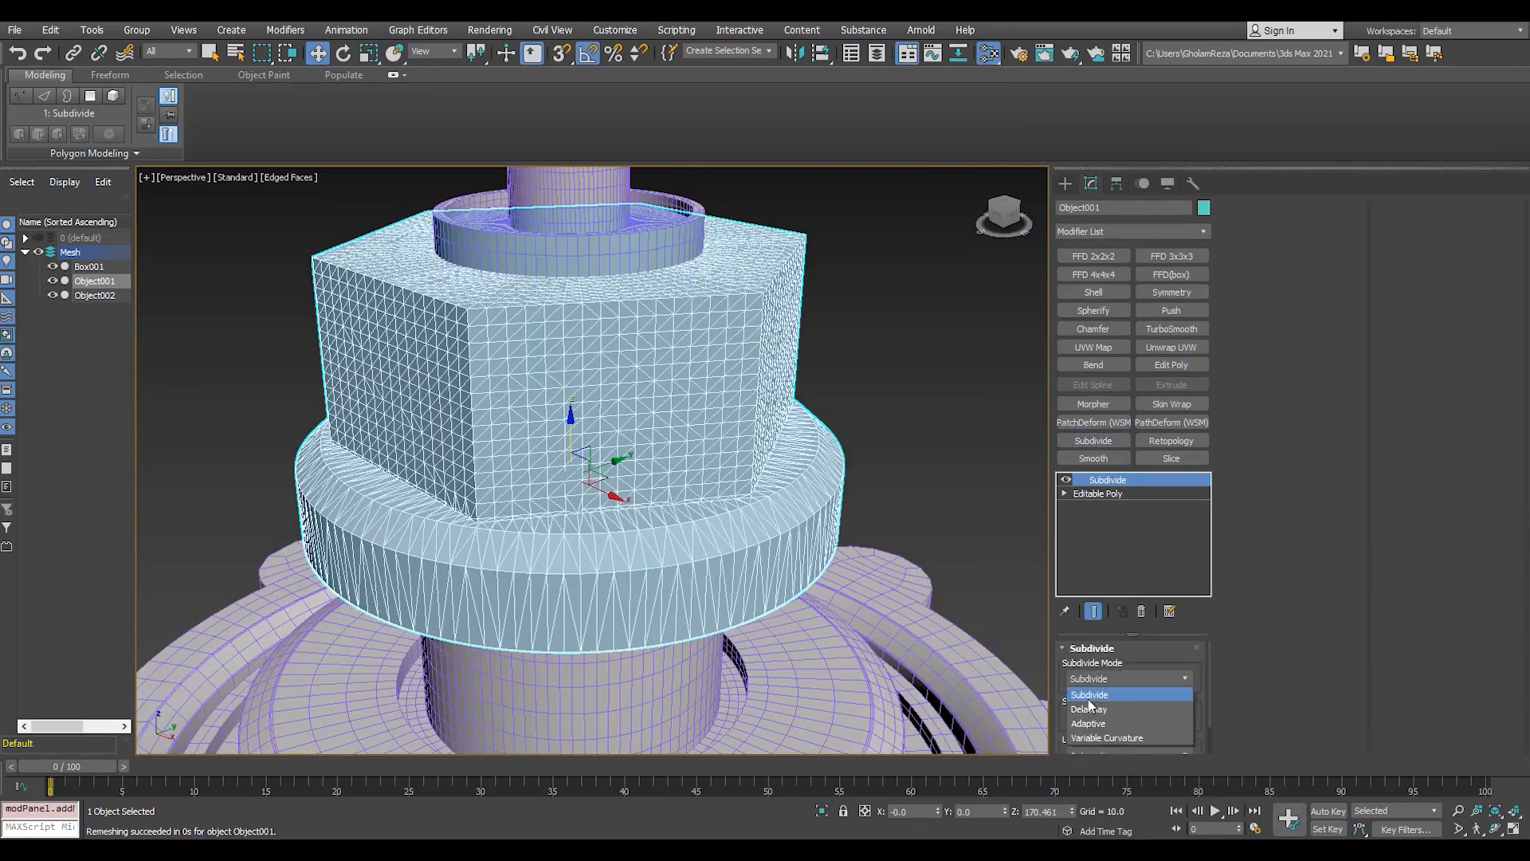
click(1106, 737)
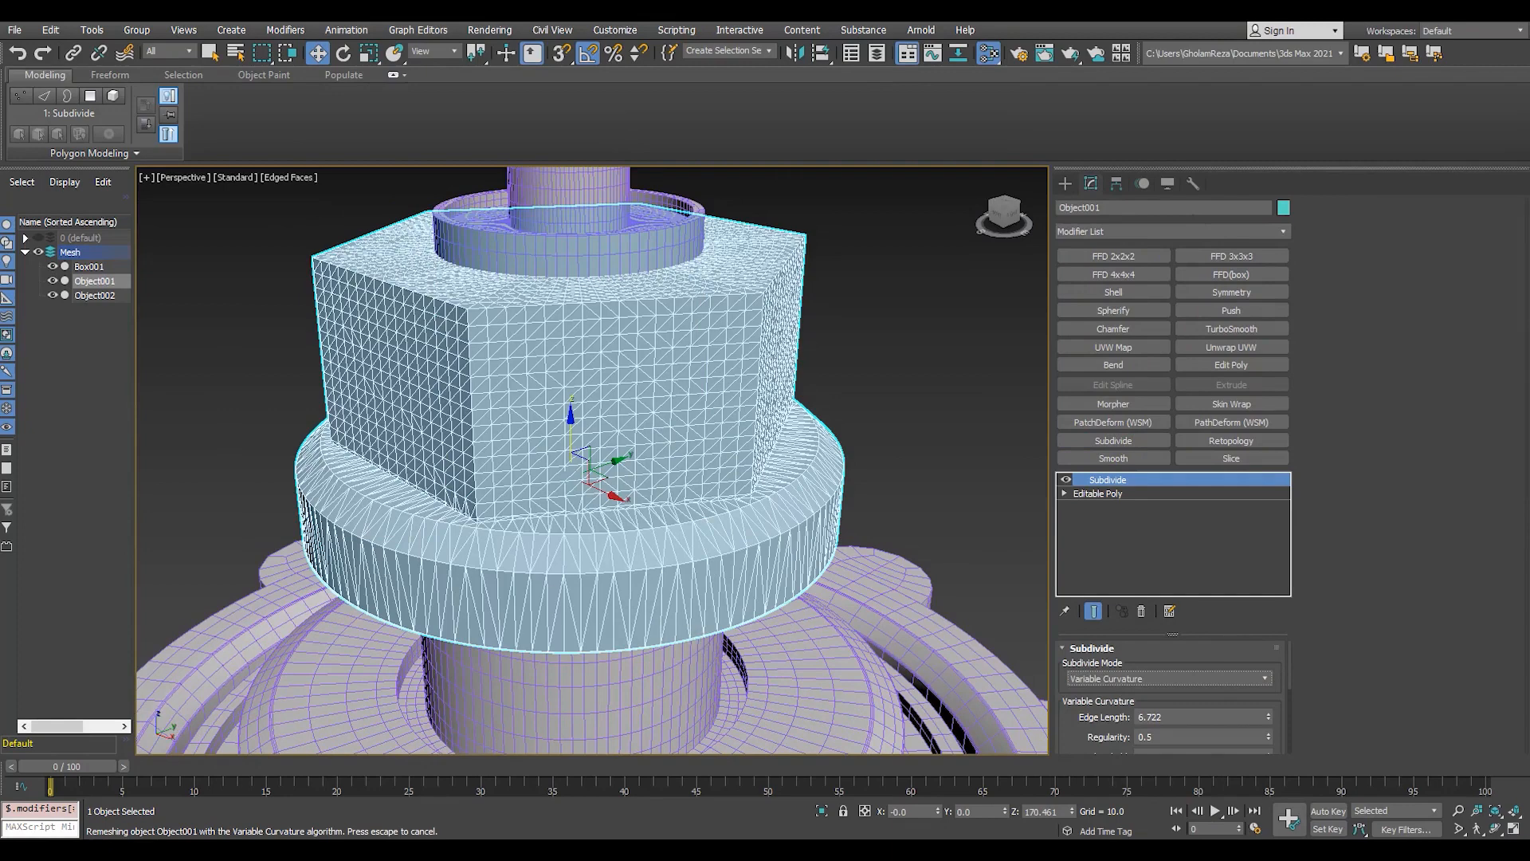
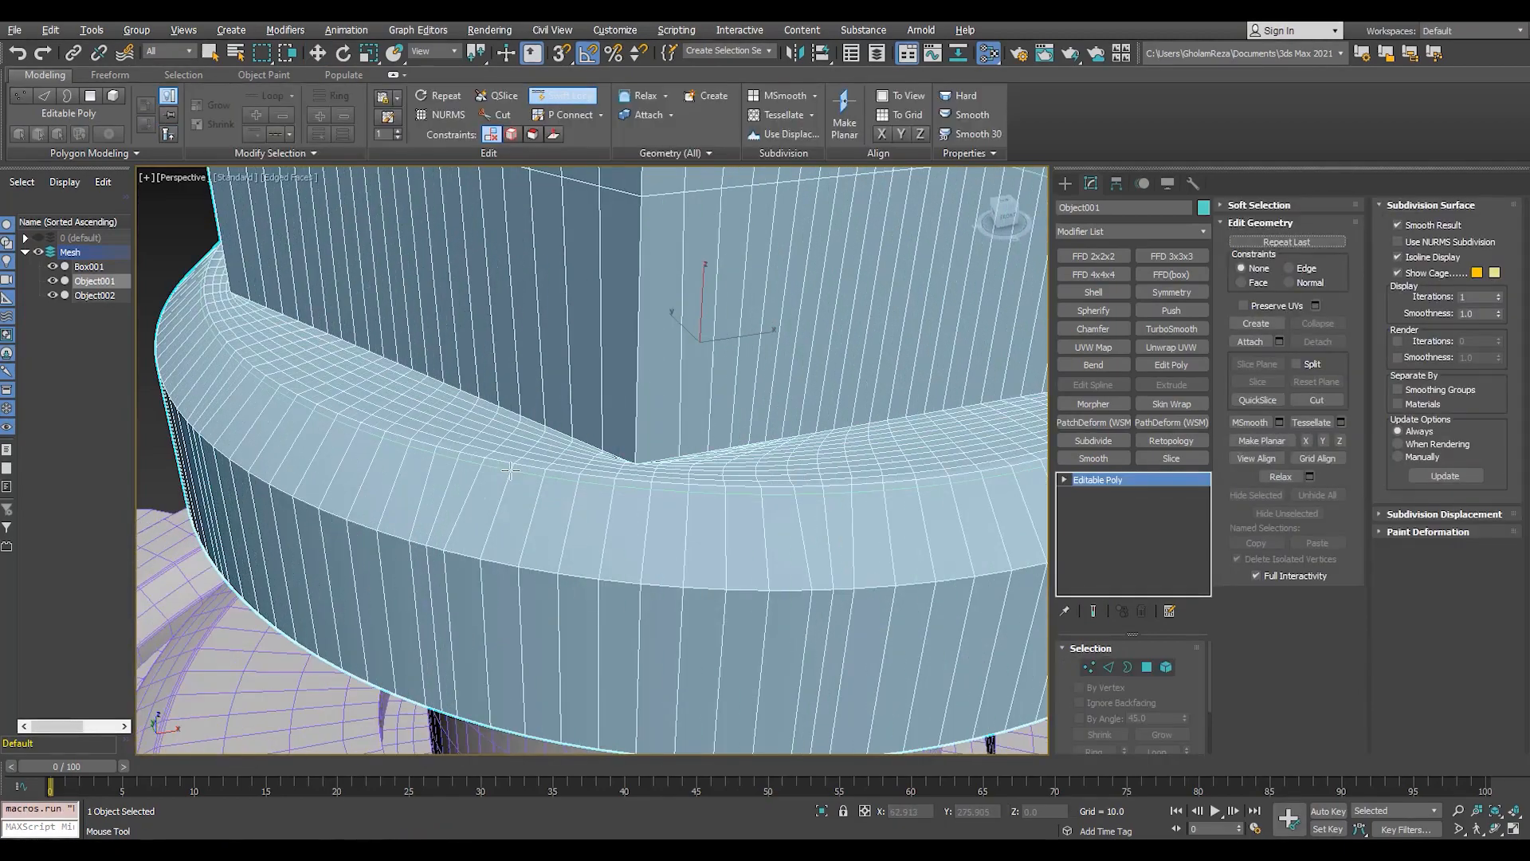
- Add support edge loops with SwiftLoop around the washer and the base of the hex nut
scroll(451, 566, down, 5)
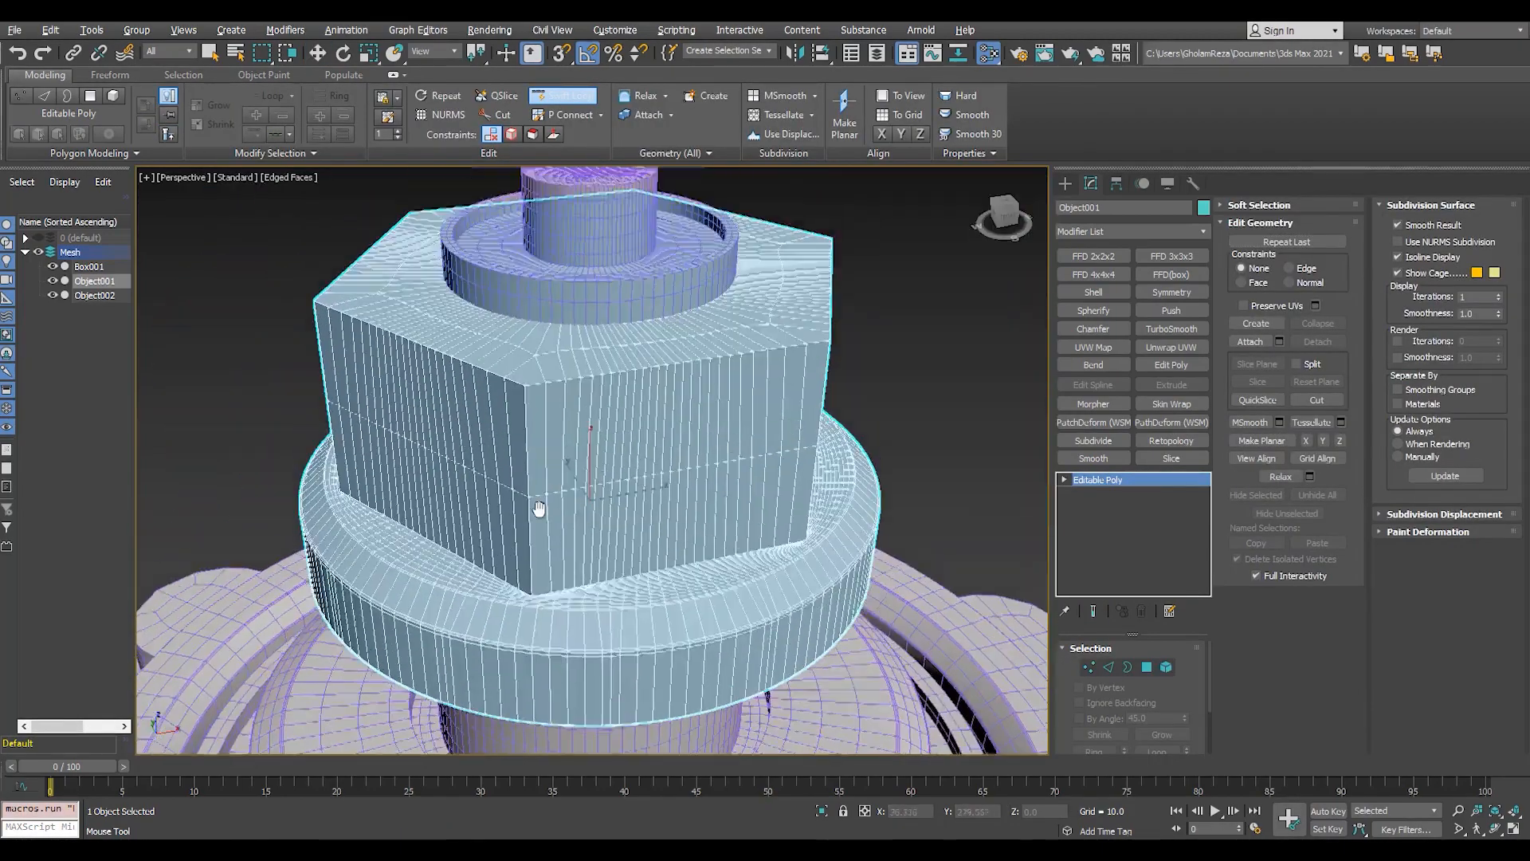
scroll(536, 359, up, 4)
scroll(548, 383, down, 4)
scroll(554, 579, up, 4)
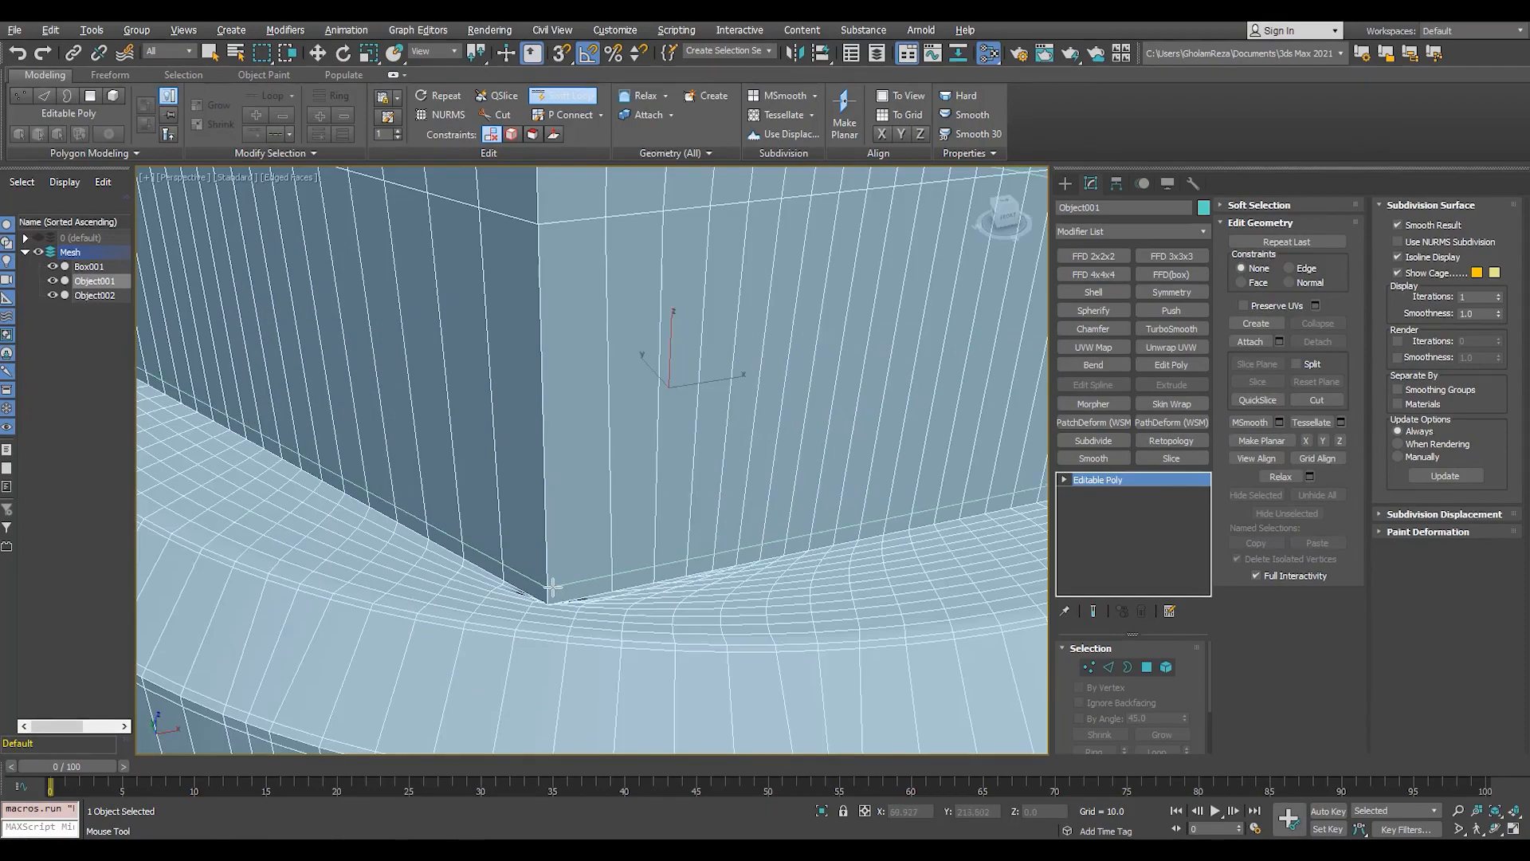
- Try TurboSmooth on the nut and washer to check the supported edges
click(1171, 328)
scroll(581, 454, down, 5)
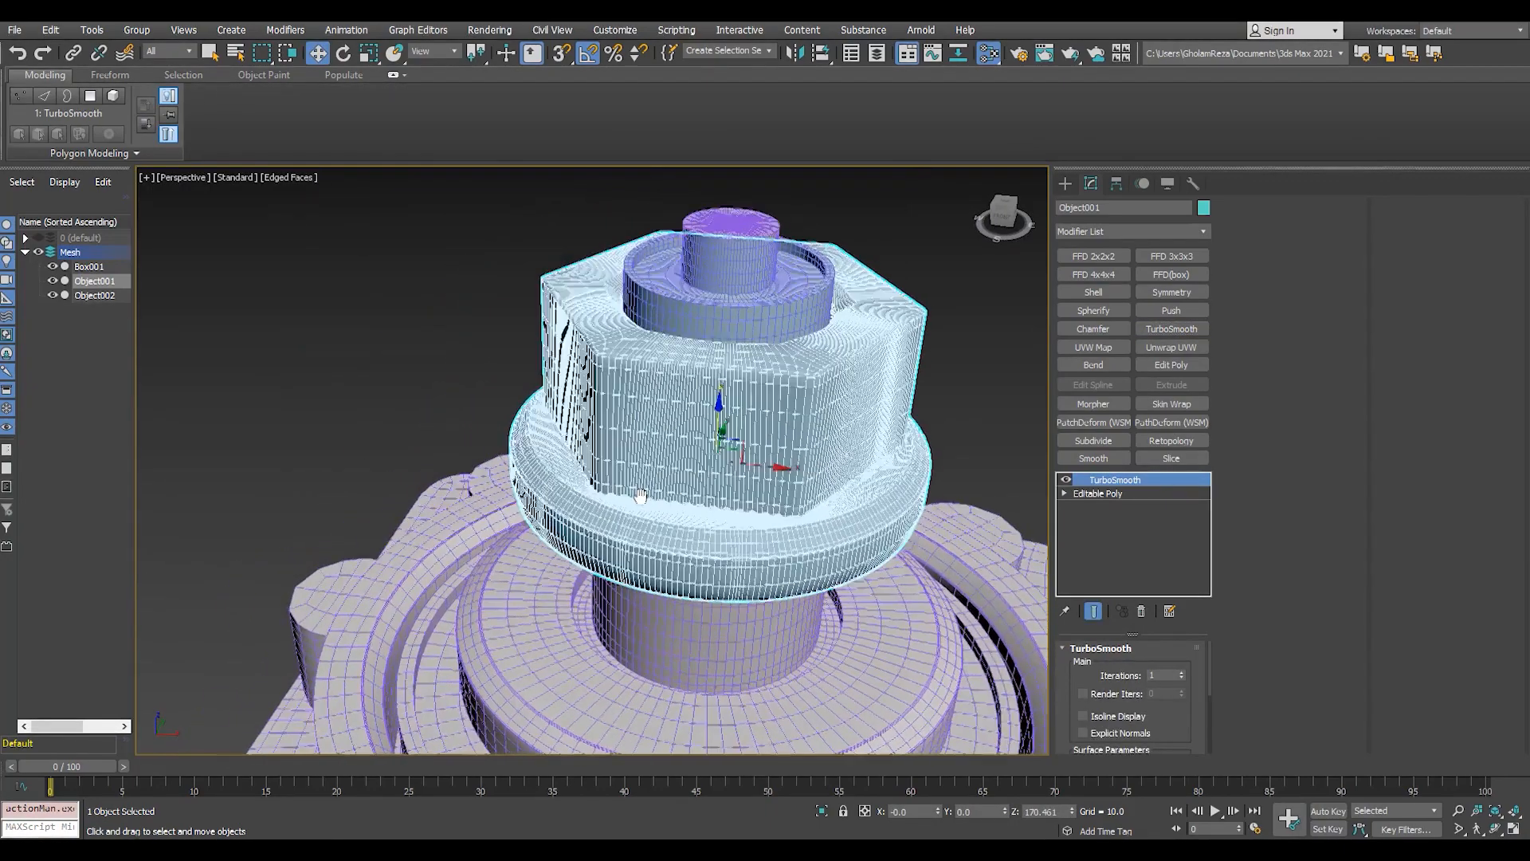
scroll(716, 455, up, 4)
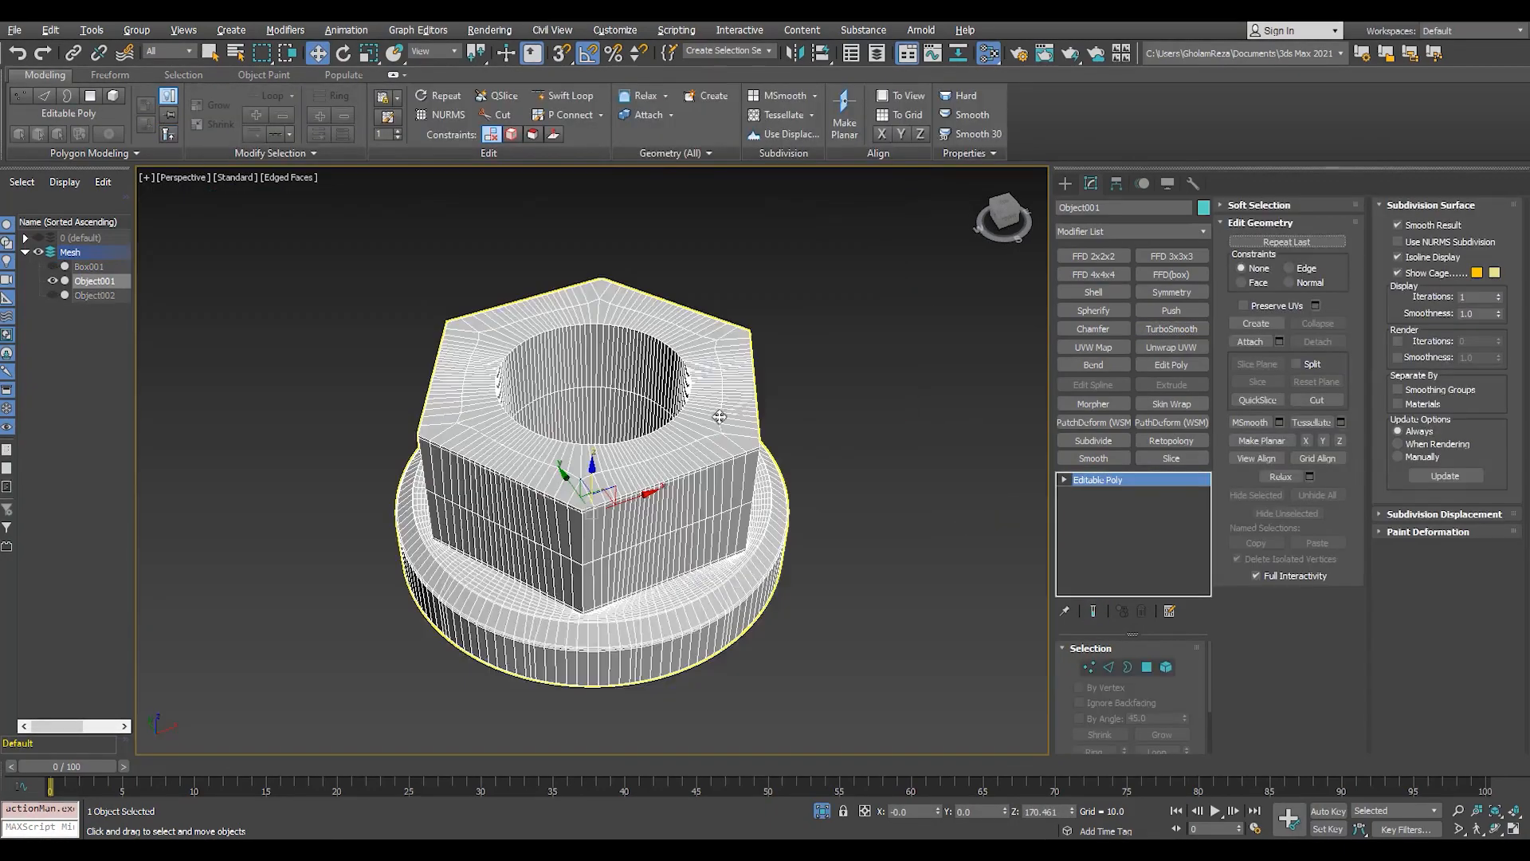
scroll(640, 334, up, 4)
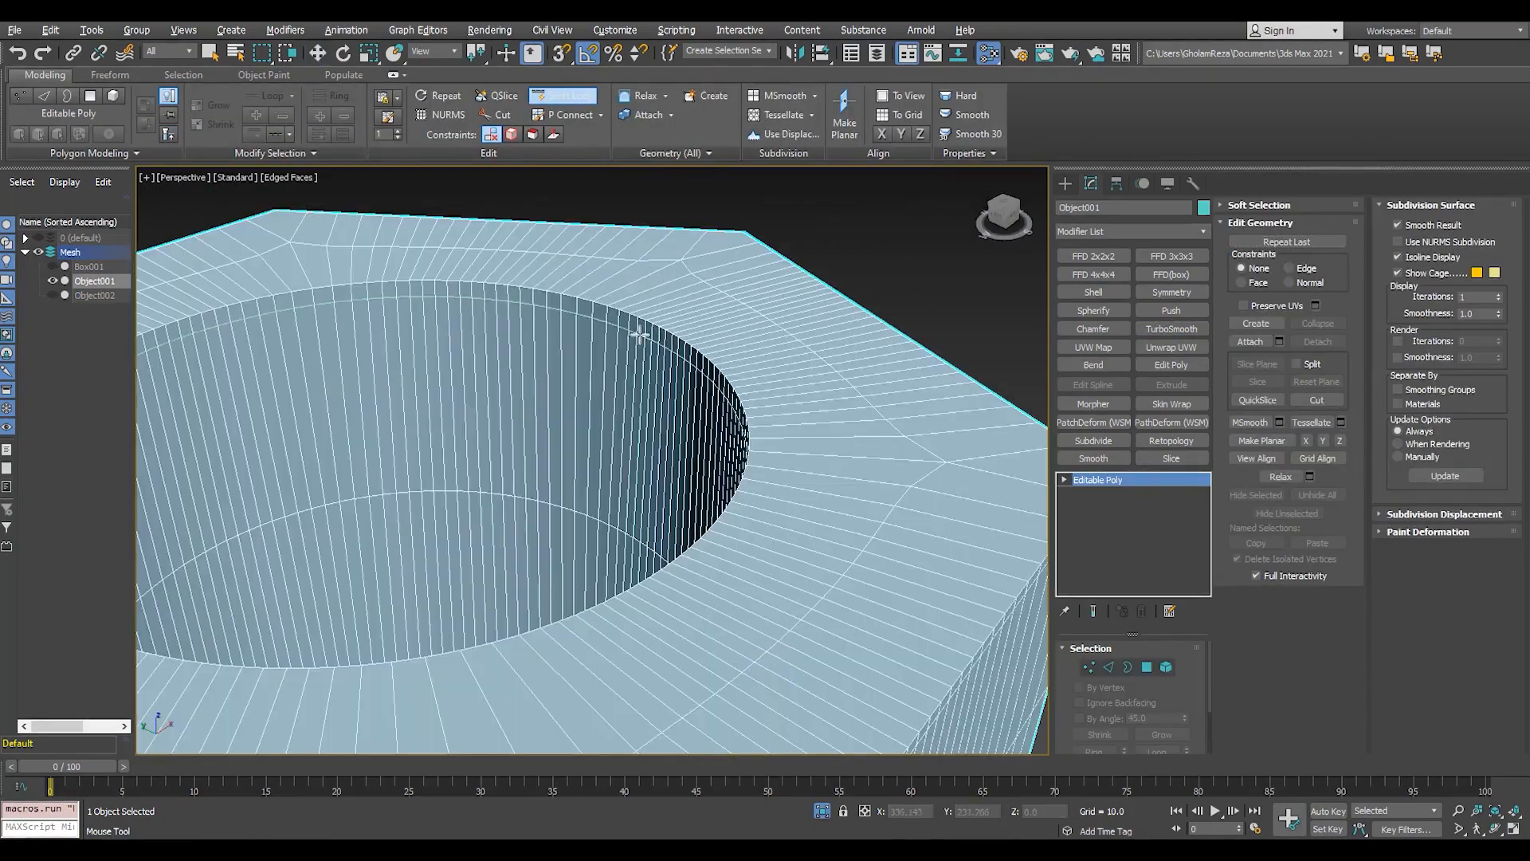
scroll(649, 333, up, 3)
key(alt+shift+w)
right_click(742, 444)
scroll(741, 444, down, 6)
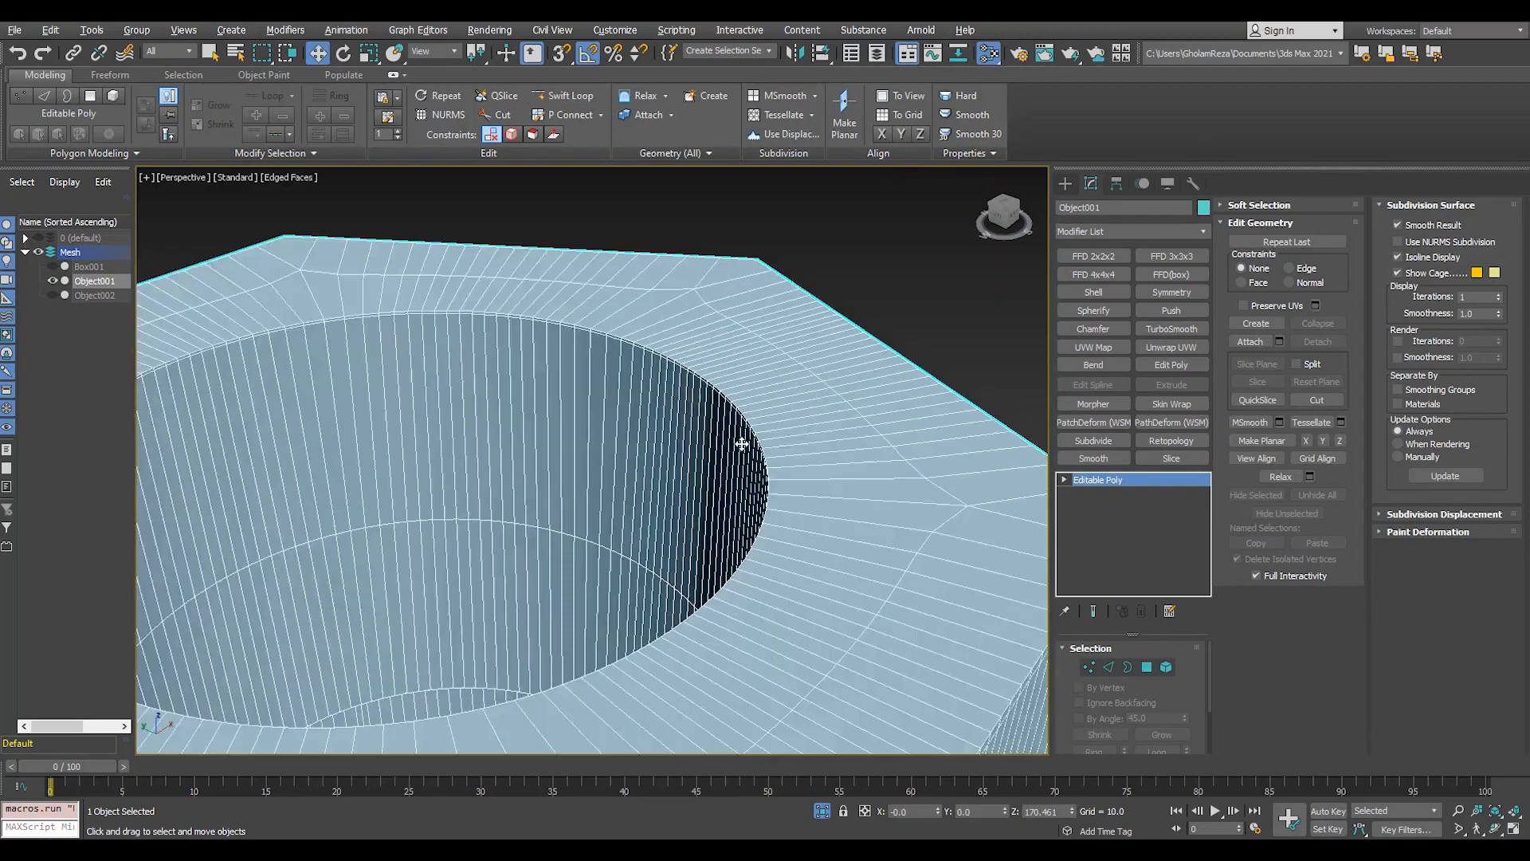
- Select the nut's whole top face by a 45-degree angle and bevel it with a slight inward outline
key(4)
click(1079, 718)
click(813, 399)
scroll(813, 398, down, 3)
alt+middle_drag(813, 359, 836, 405)
scroll(837, 404, up, 4)
key(ctrl+shift+b)
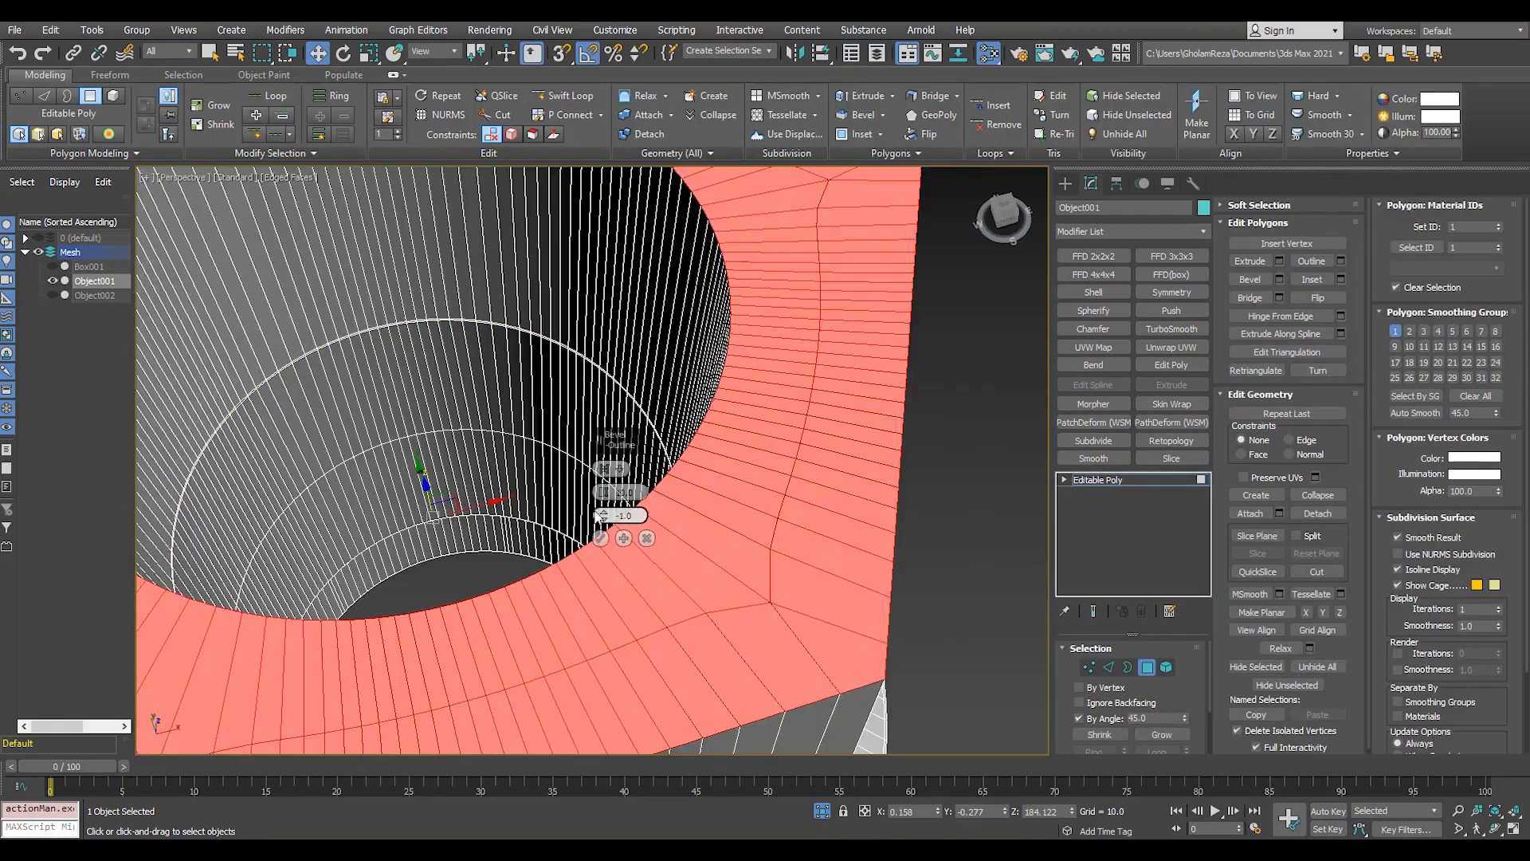
drag(603, 491, 603, 518)
middle_drag(702, 542, 693, 428)
drag(603, 515, 610, 475)
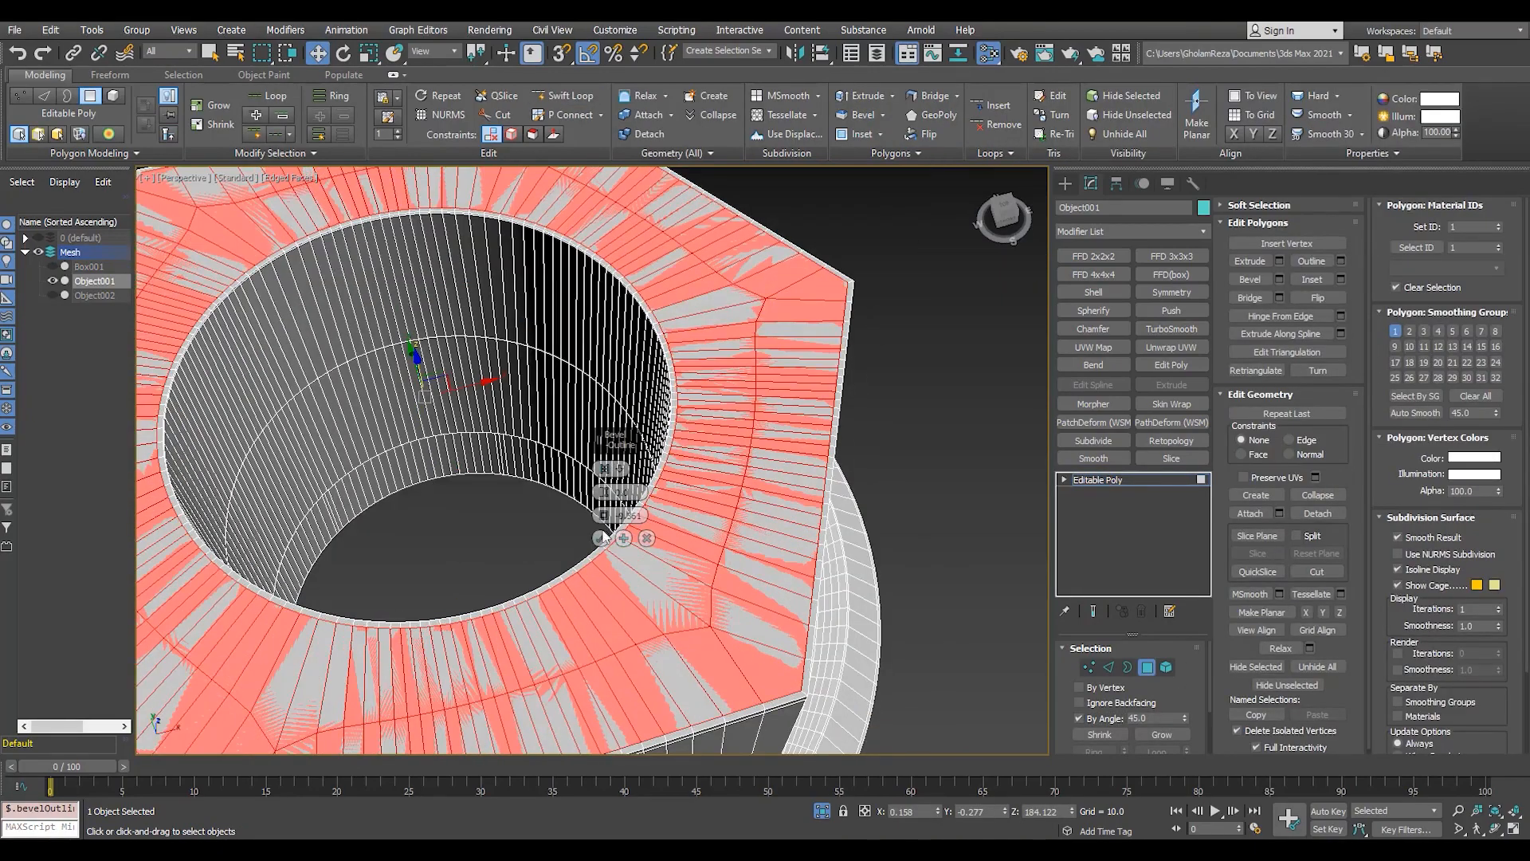
click(1102, 480)
- Preview TurboSmooth on the isolated nut without edged faces, and undo the modifier
click(1169, 328)
key(F4)
scroll(699, 485, down, 4)
alt+middle_drag(693, 496, 694, 325)
key(ctrl+z)
key(F4)
- Examine the seam running around the inside of the nut's bore and check it for open borders
alt+middle_drag(799, 537, 698, 556)
scroll(655, 581, up, 6)
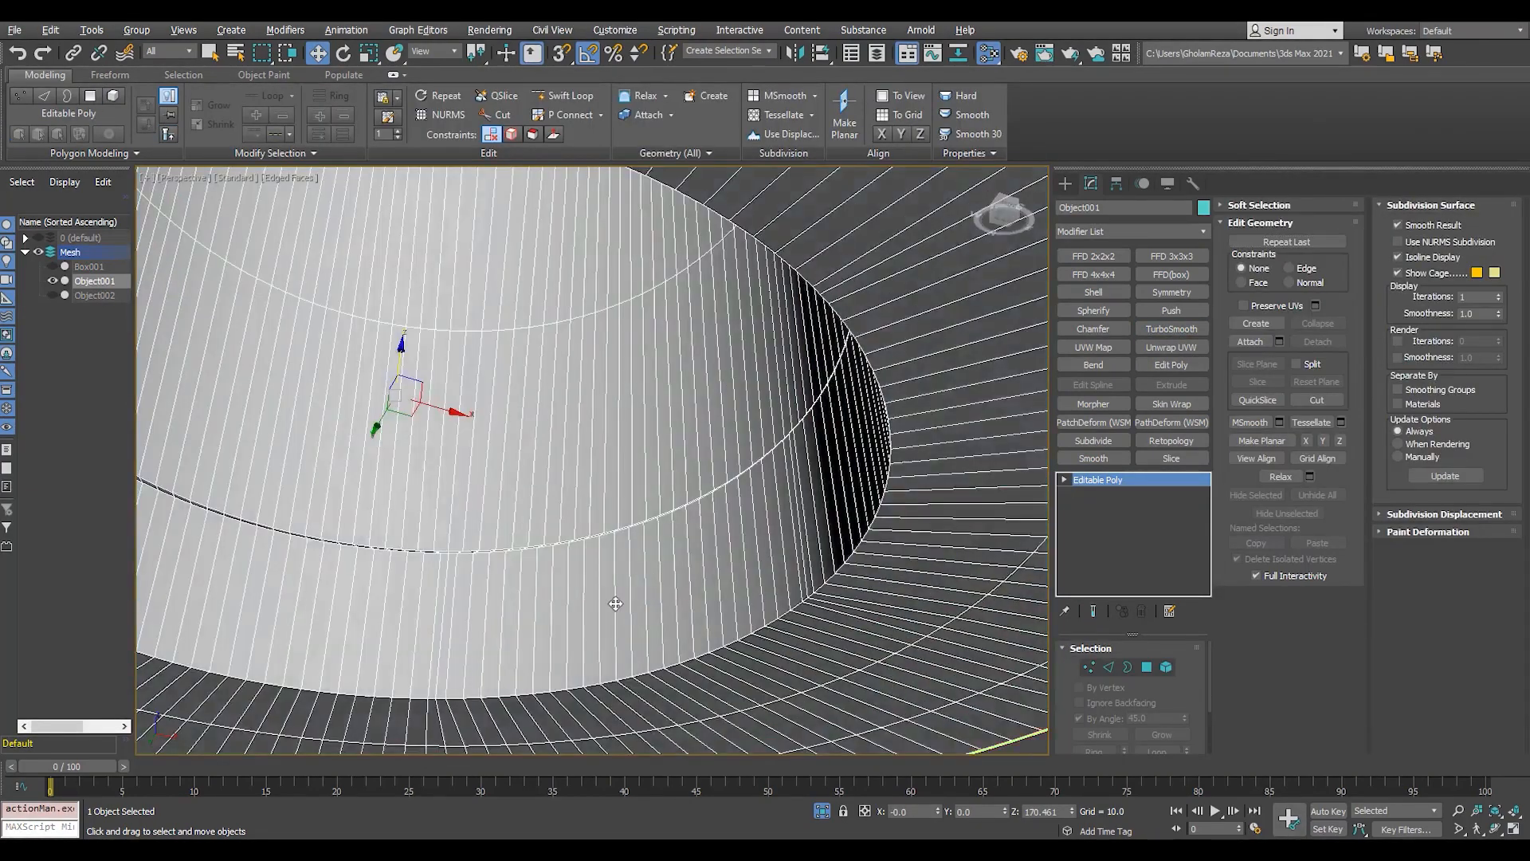
scroll(327, 452, up, 6)
scroll(328, 452, down, 5)
middle_drag(327, 451, 837, 601)
scroll(837, 601, up, 5)
key(3)
key(3)
key(3)
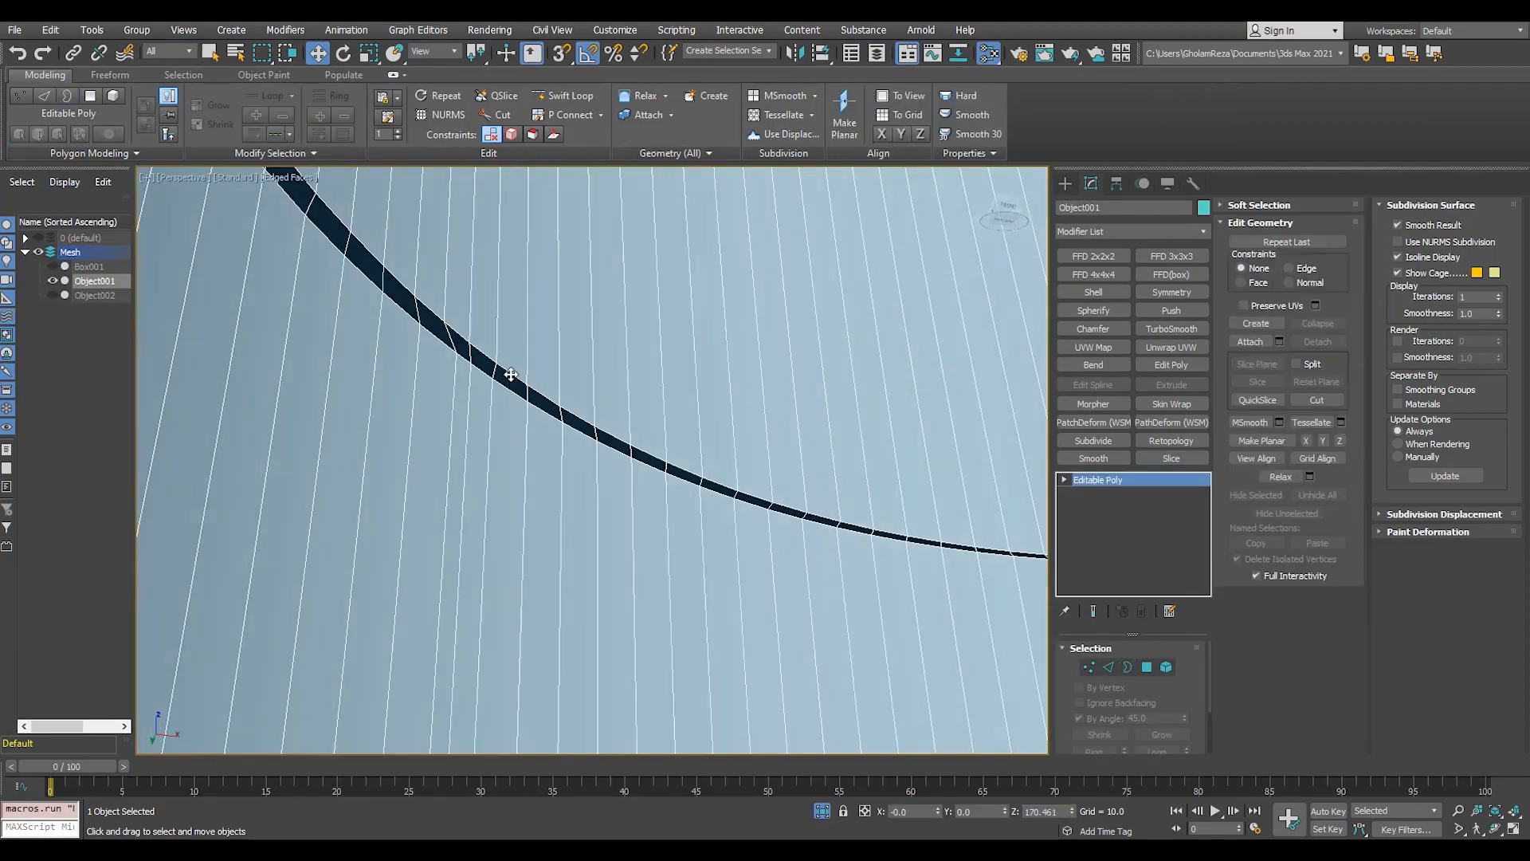
- Collapse the short edges of the thin polygon strip running around the inside of the bore
key(4)
scroll(512, 398, down, 3)
scroll(514, 402, up, 3)
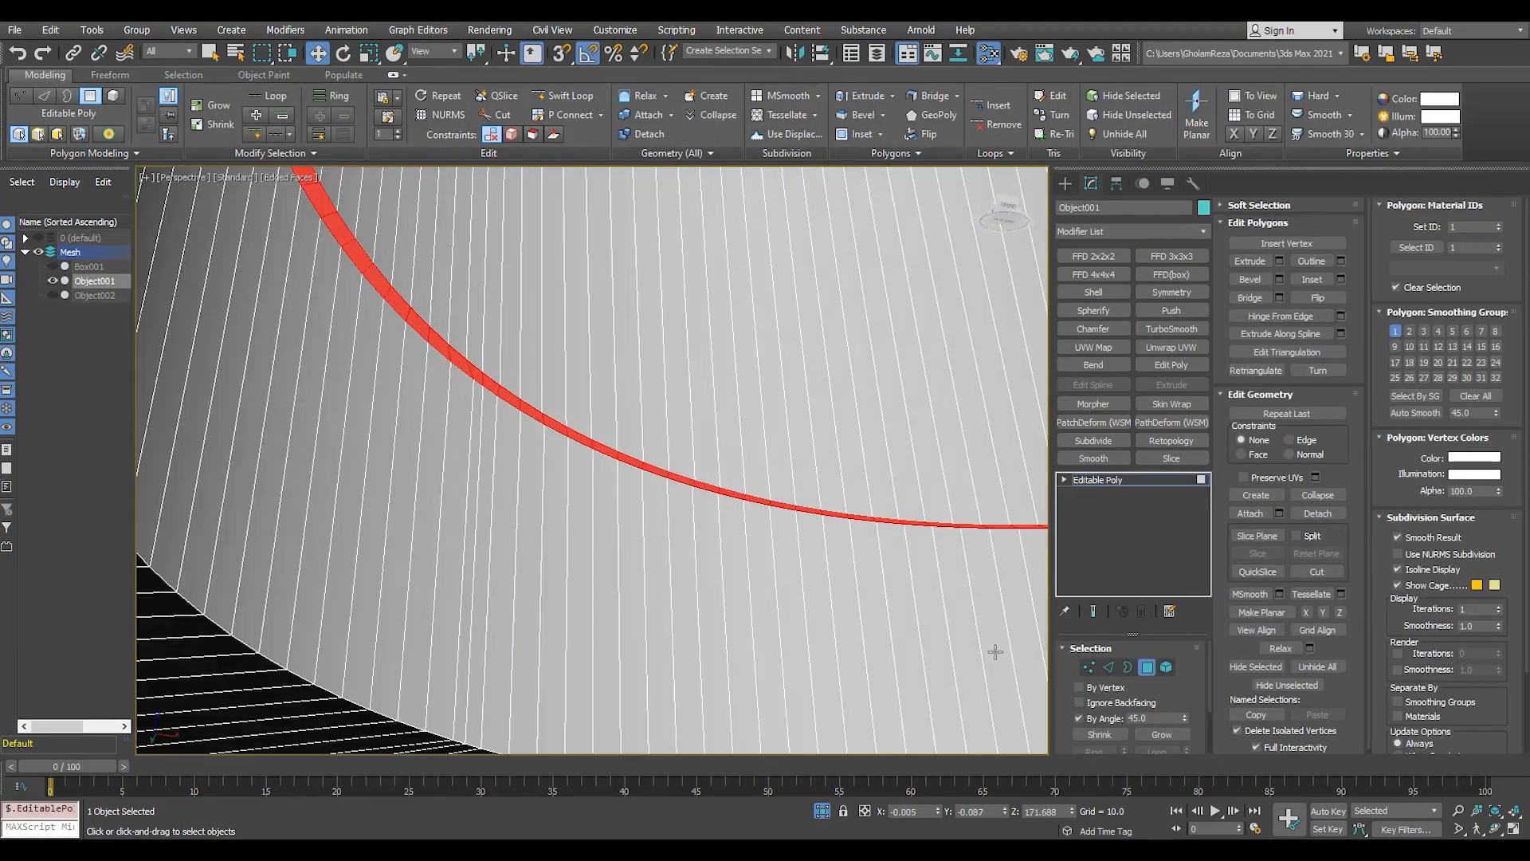
key(2)
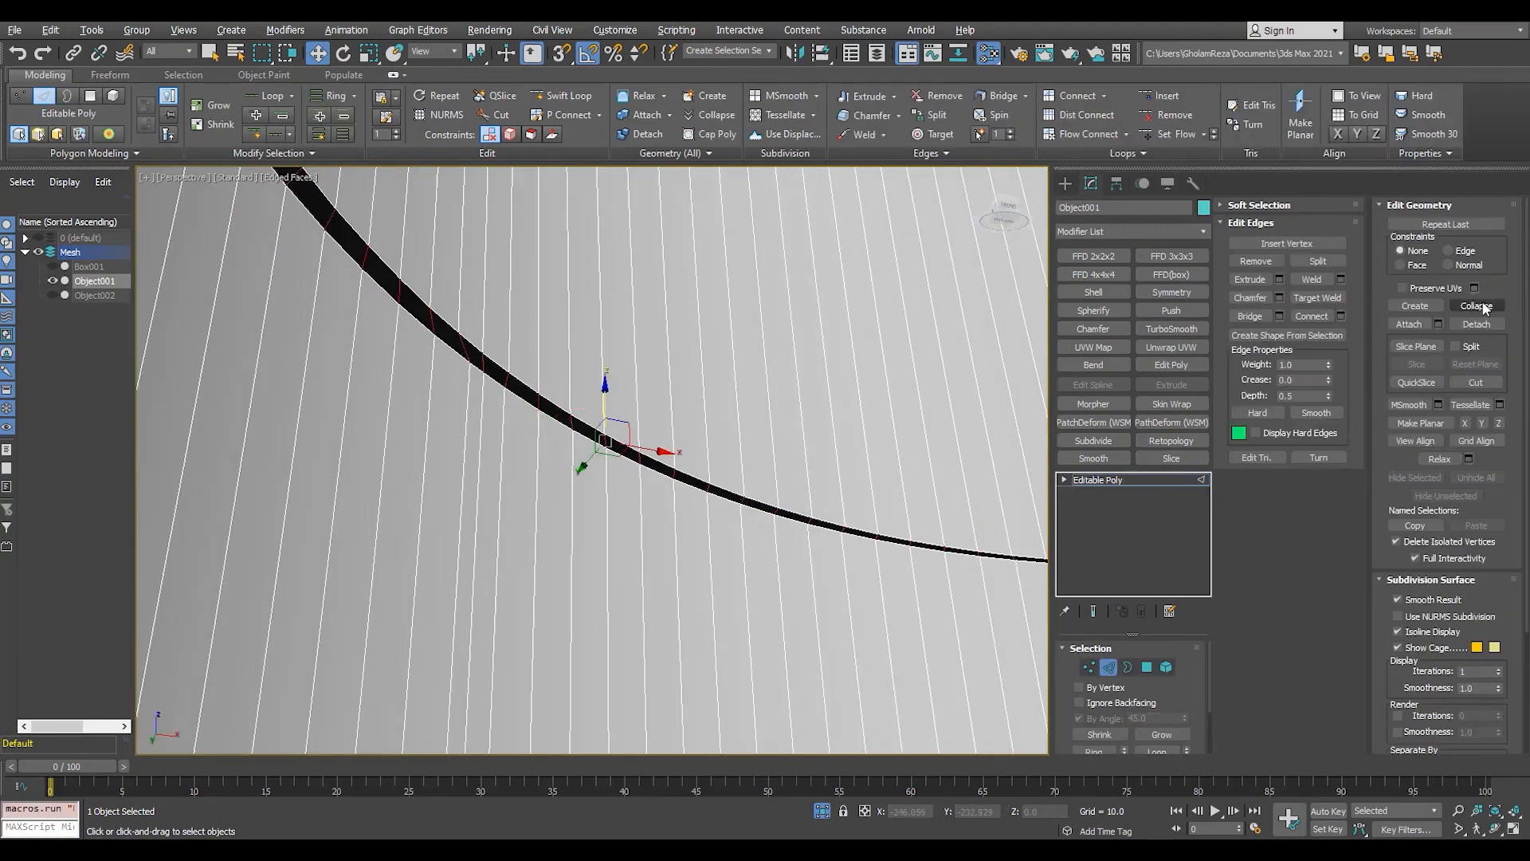
scroll(699, 453, down, 5)
- Chamfer the edge loop around the lower rim of the bore
scroll(698, 453, up, 5)
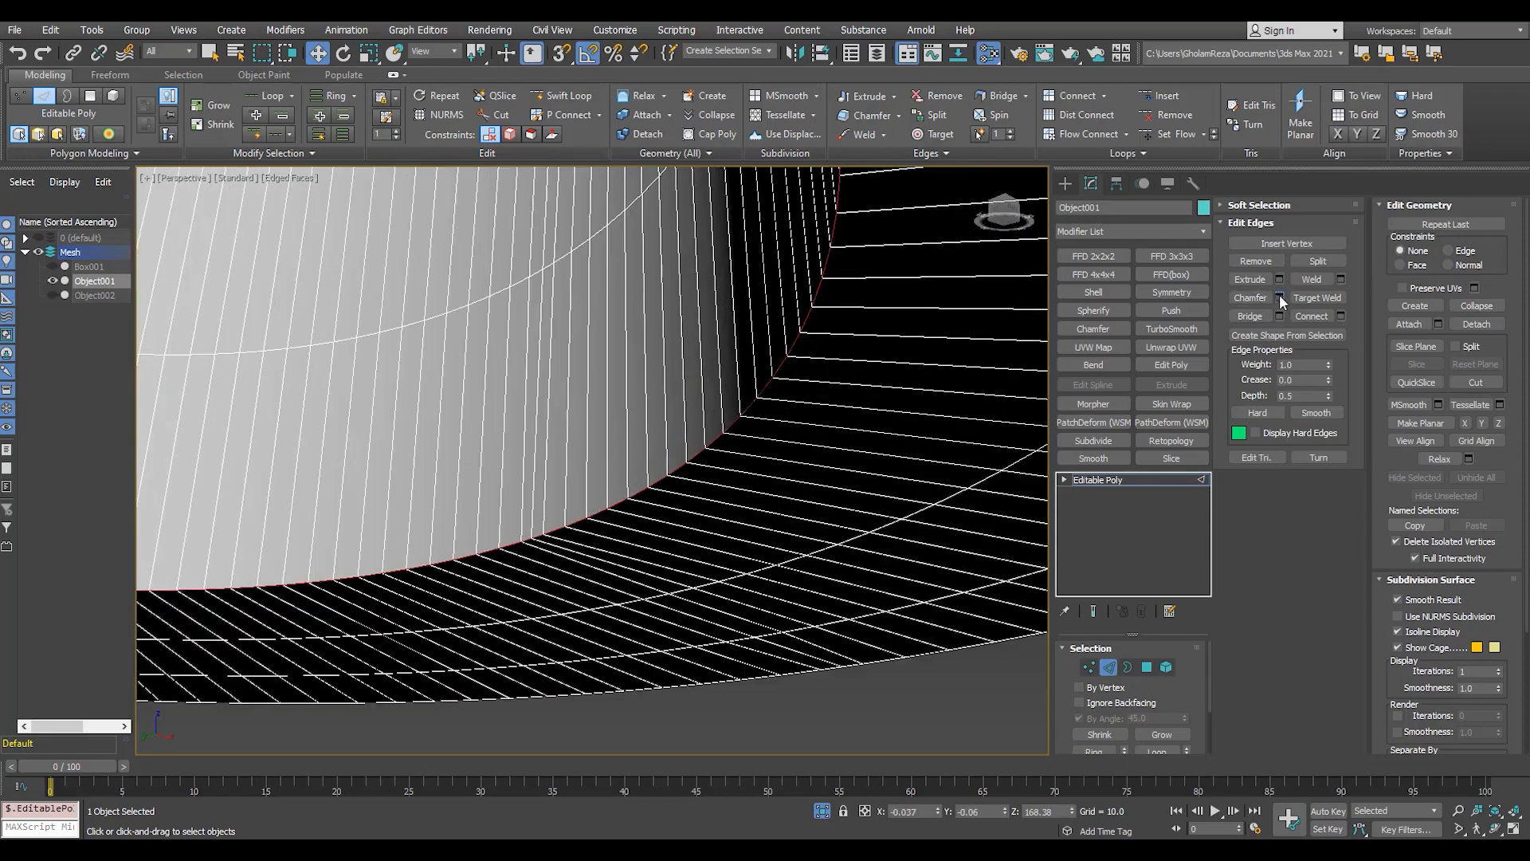
click(600, 630)
scroll(600, 631, down, 5)
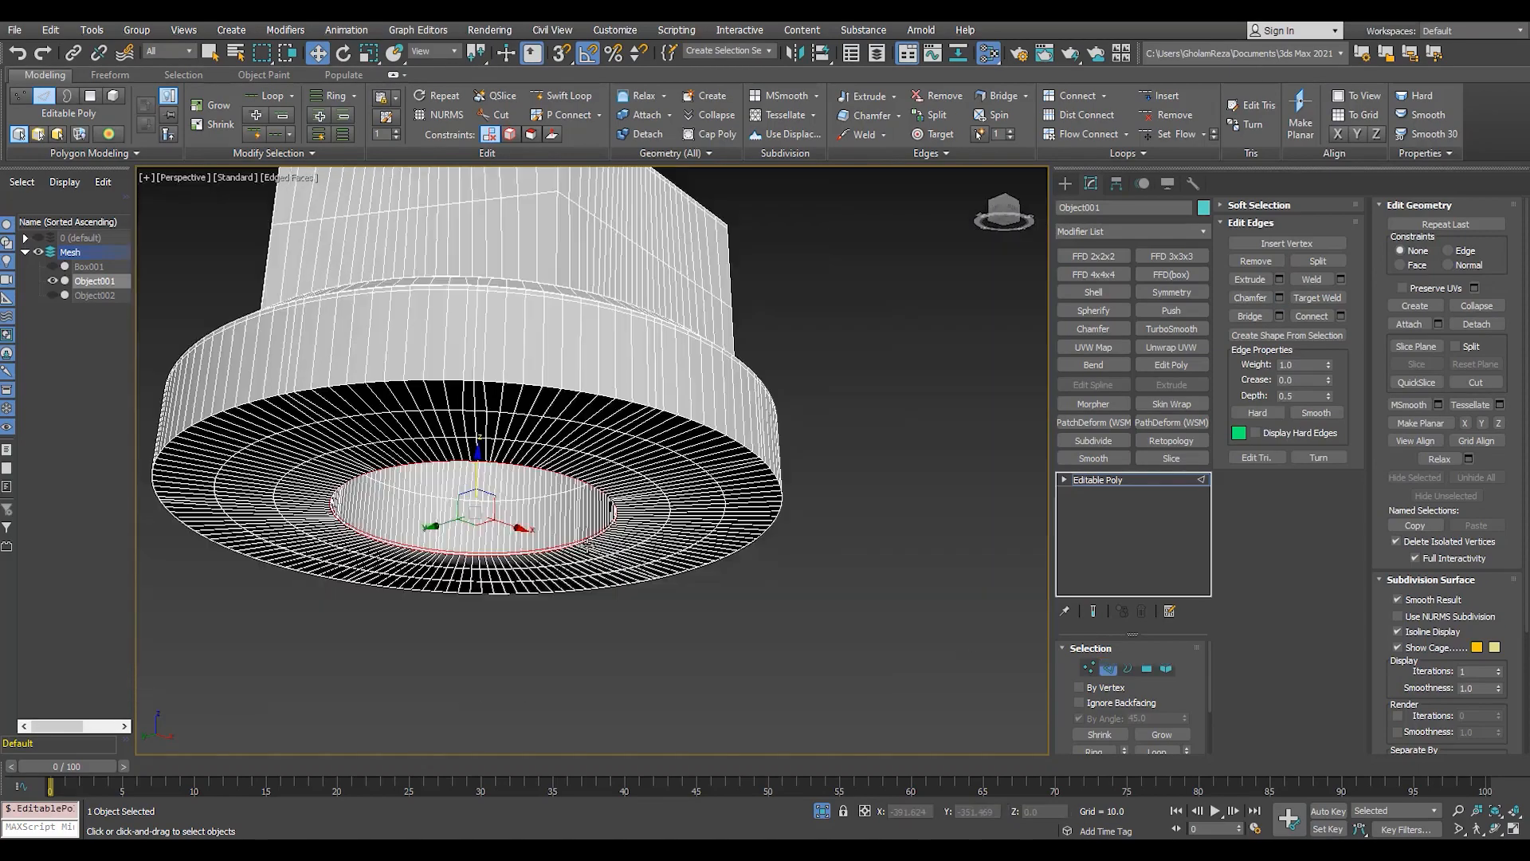
- Chamfer the washer's lower outer rim, leave edge editing and exit isolation
alt+middle_drag(642, 419, 644, 450)
scroll(645, 450, up, 2)
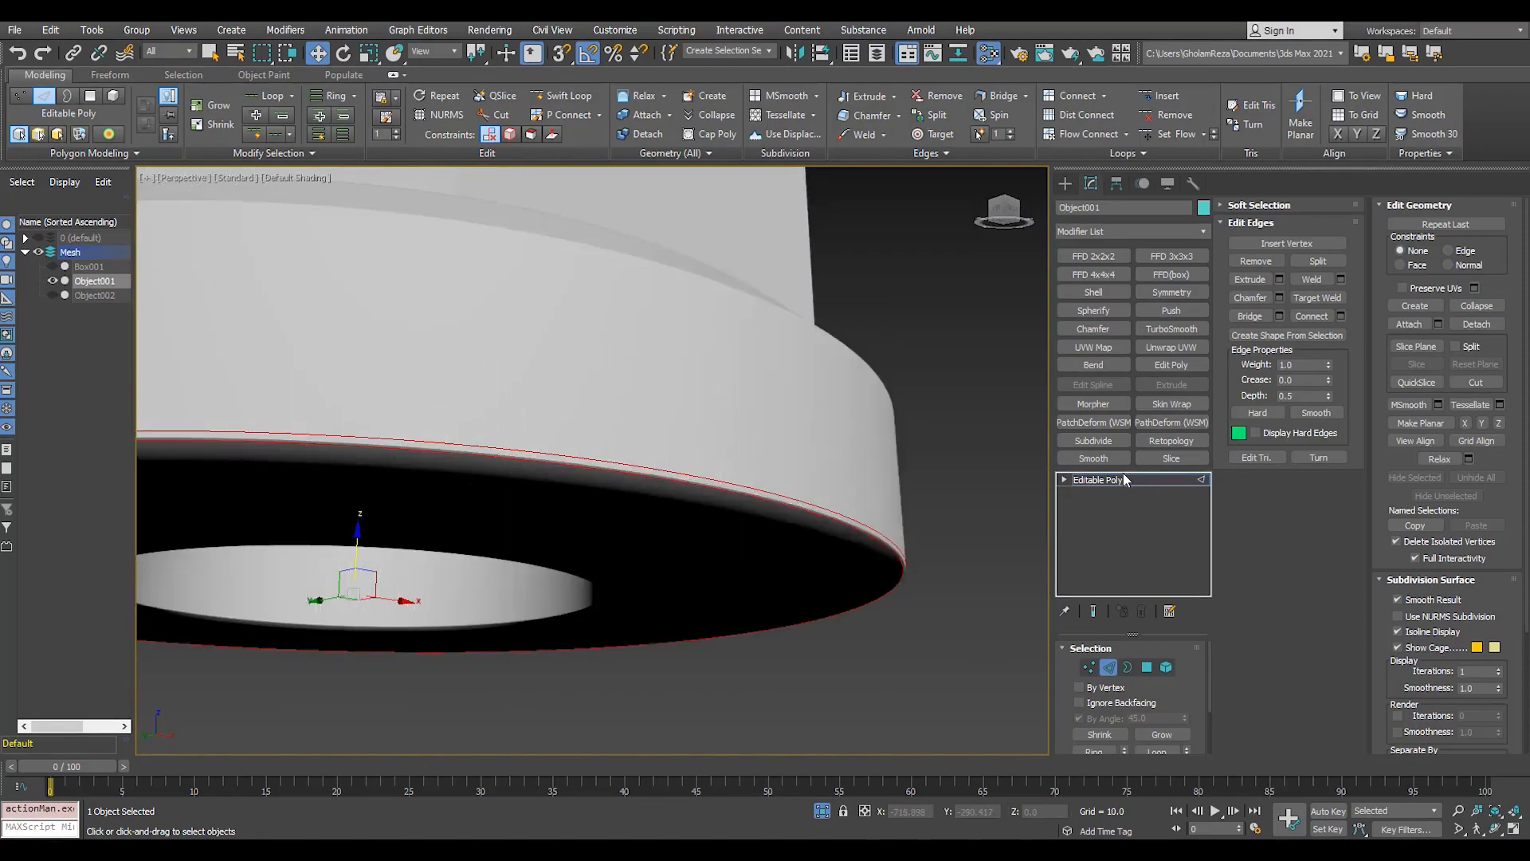
click(1122, 479)
key(alt+q)
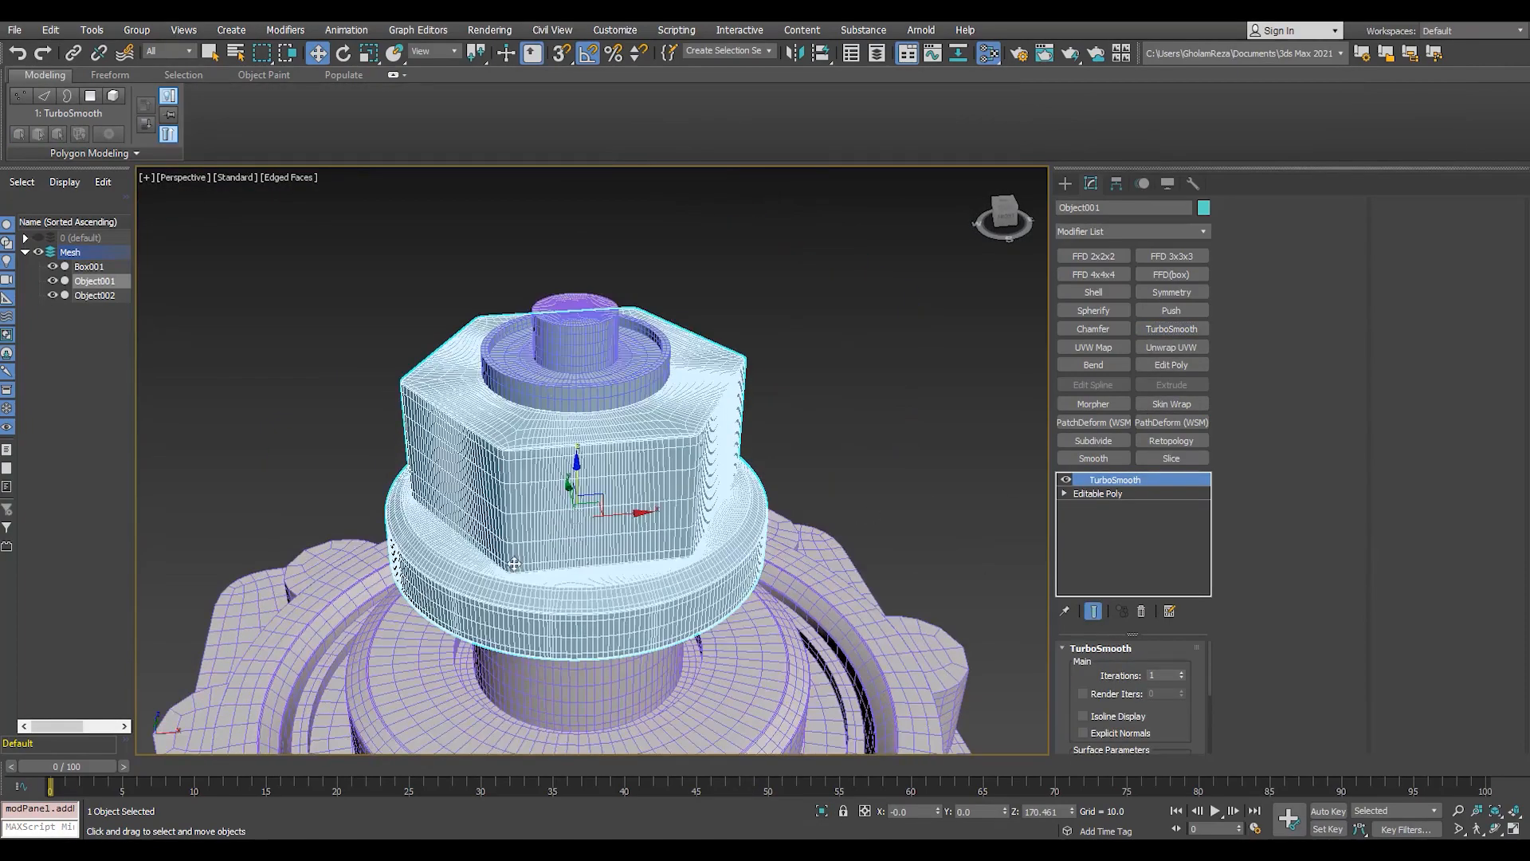
- Preview TurboSmooth on the nut and the main body together, and remove the modifier
key(F4)
scroll(569, 612, down, 5)
scroll(569, 612, down, 5)
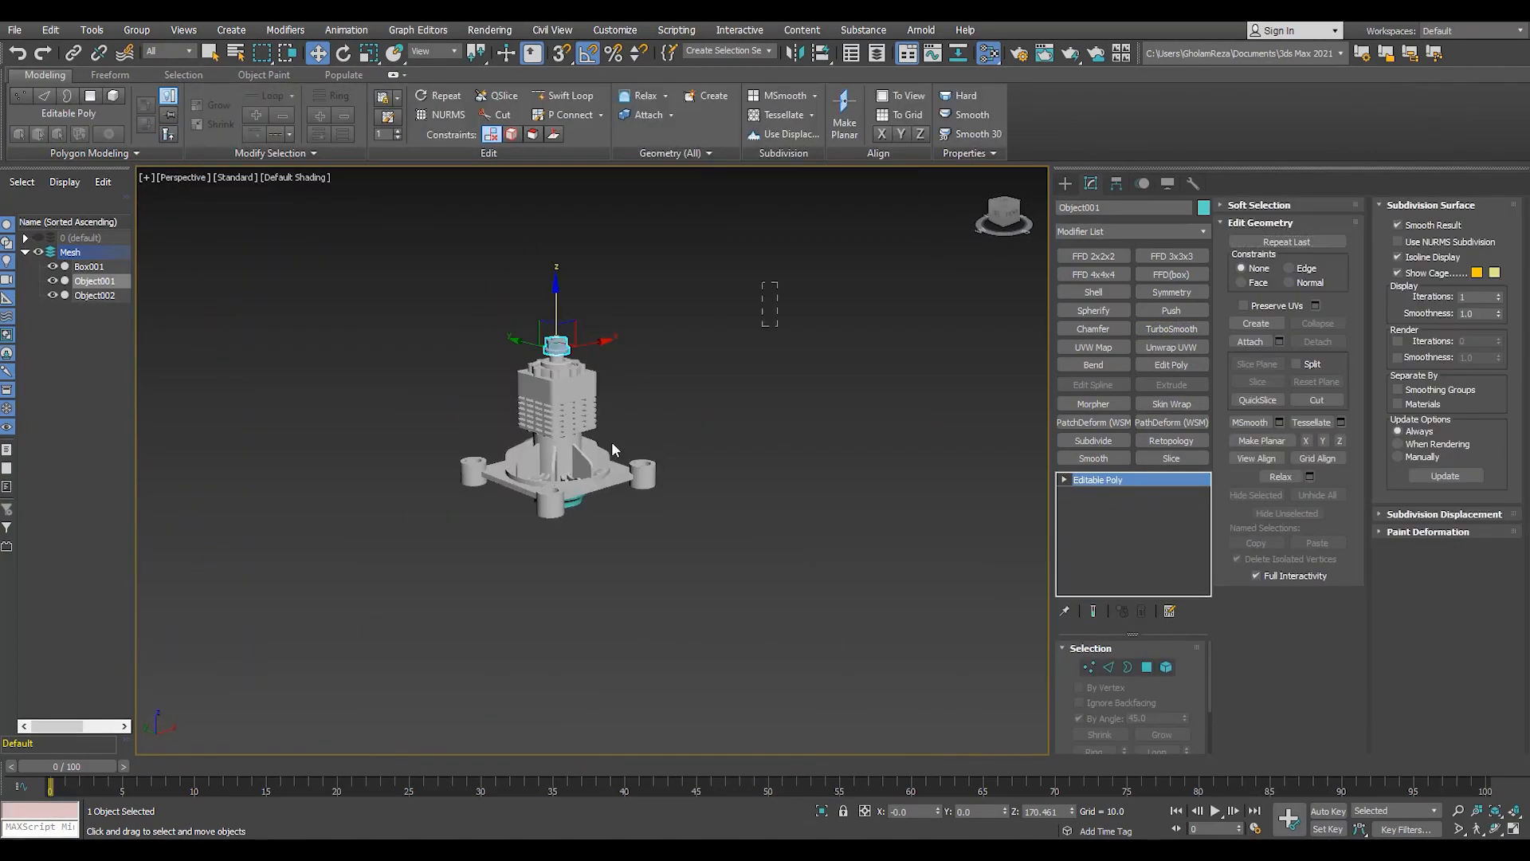
ctrl+click(611, 441)
scroll(610, 441, up, 4)
click(1171, 328)
scroll(740, 386, down, 5)
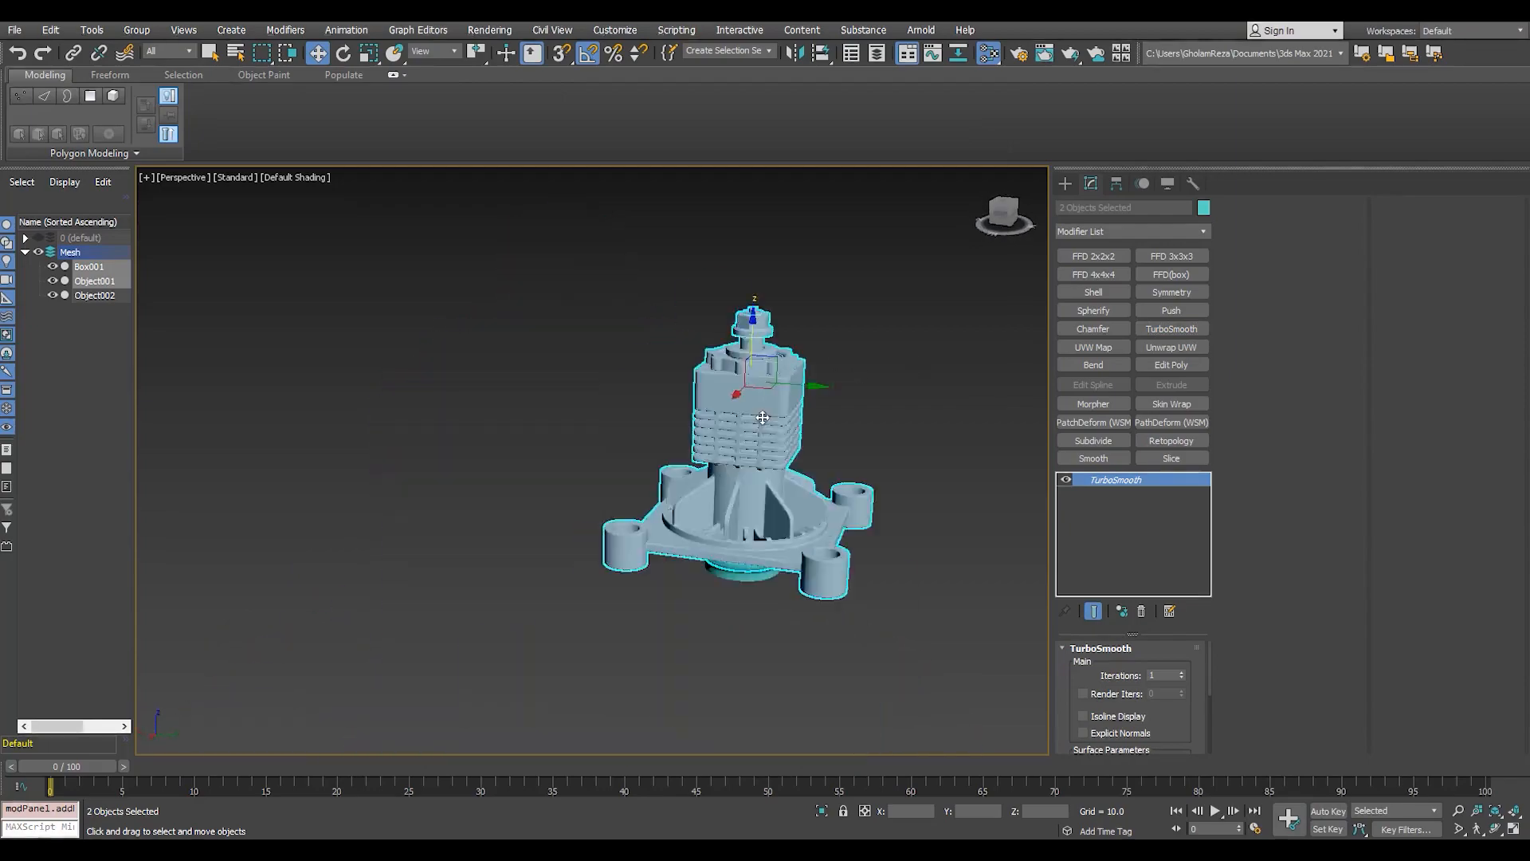
alt+middle_drag(804, 459, 820, 423)
scroll(874, 585, up, 2)
key(F4)
click(1141, 611)
scroll(813, 604, up, 2)
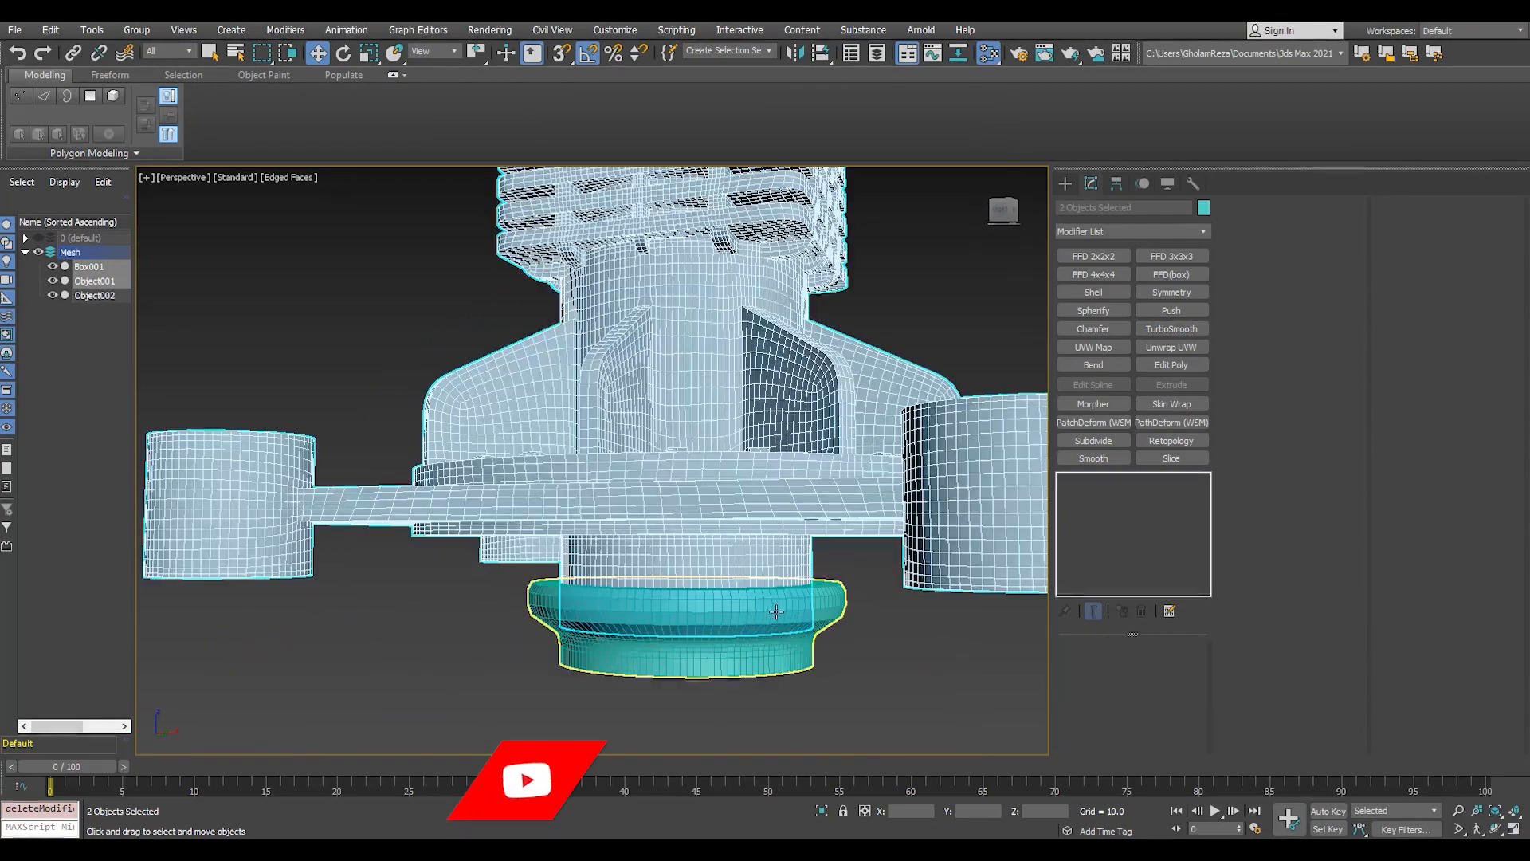
- Isolate the flanged ring beneath the base, select its upper open border and extend it downward as an inner wall
click(775, 611)
key(alt+q)
alt+middle_drag(724, 617, 735, 692)
scroll(826, 440, up, 4)
key(4)
scroll(826, 441, down, 4)
click(765, 438)
alt+middle_drag(757, 534, 826, 448)
key(3)
click(612, 340)
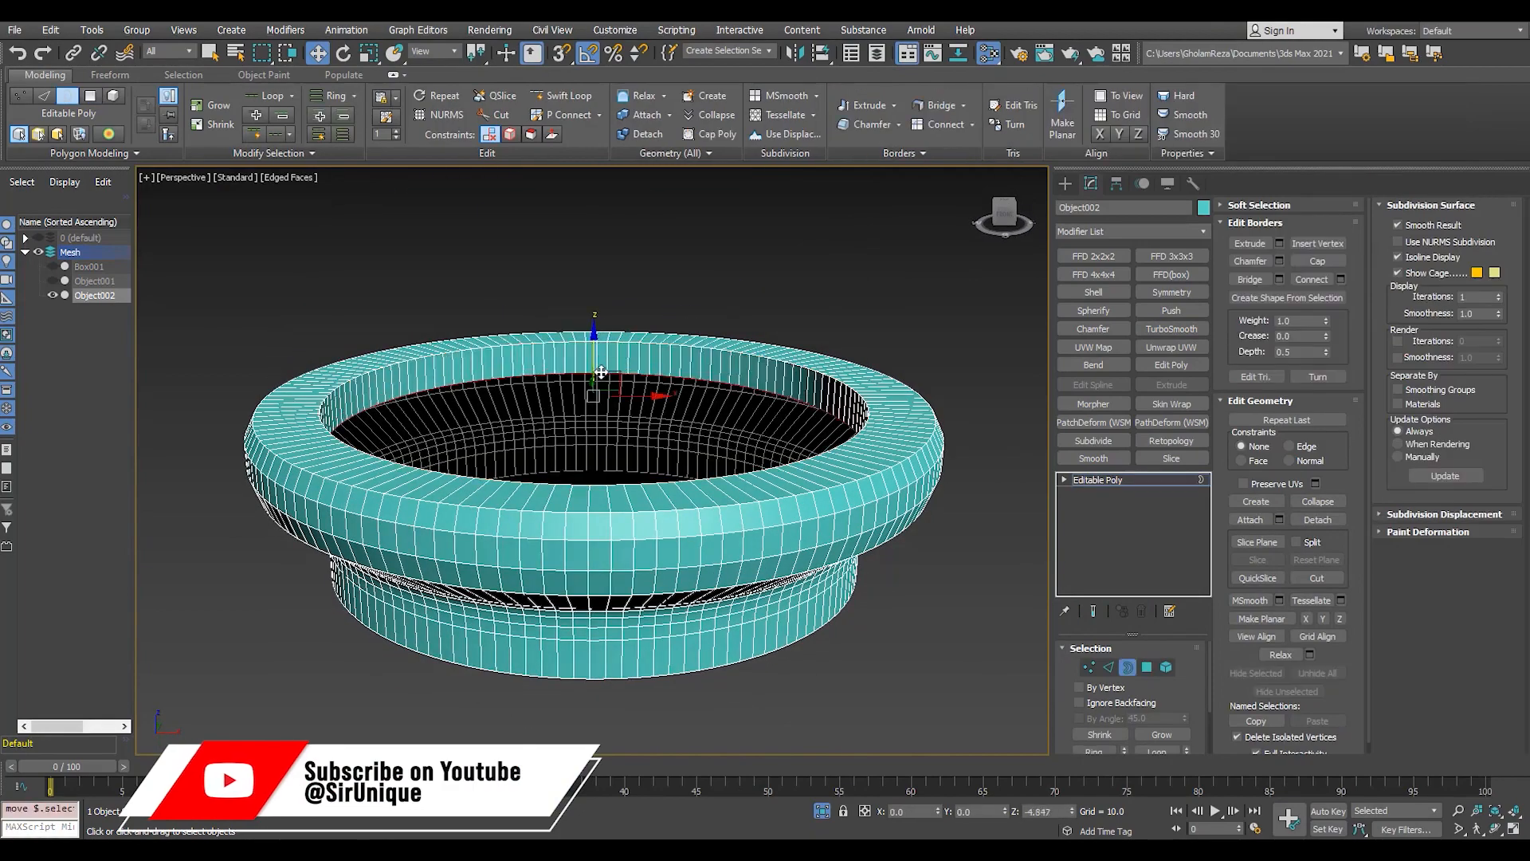
- Chamfer the upper inner rim edge loop of the flanged ring with 4 segments and a small amount
scroll(600, 372, up, 6)
key(2)
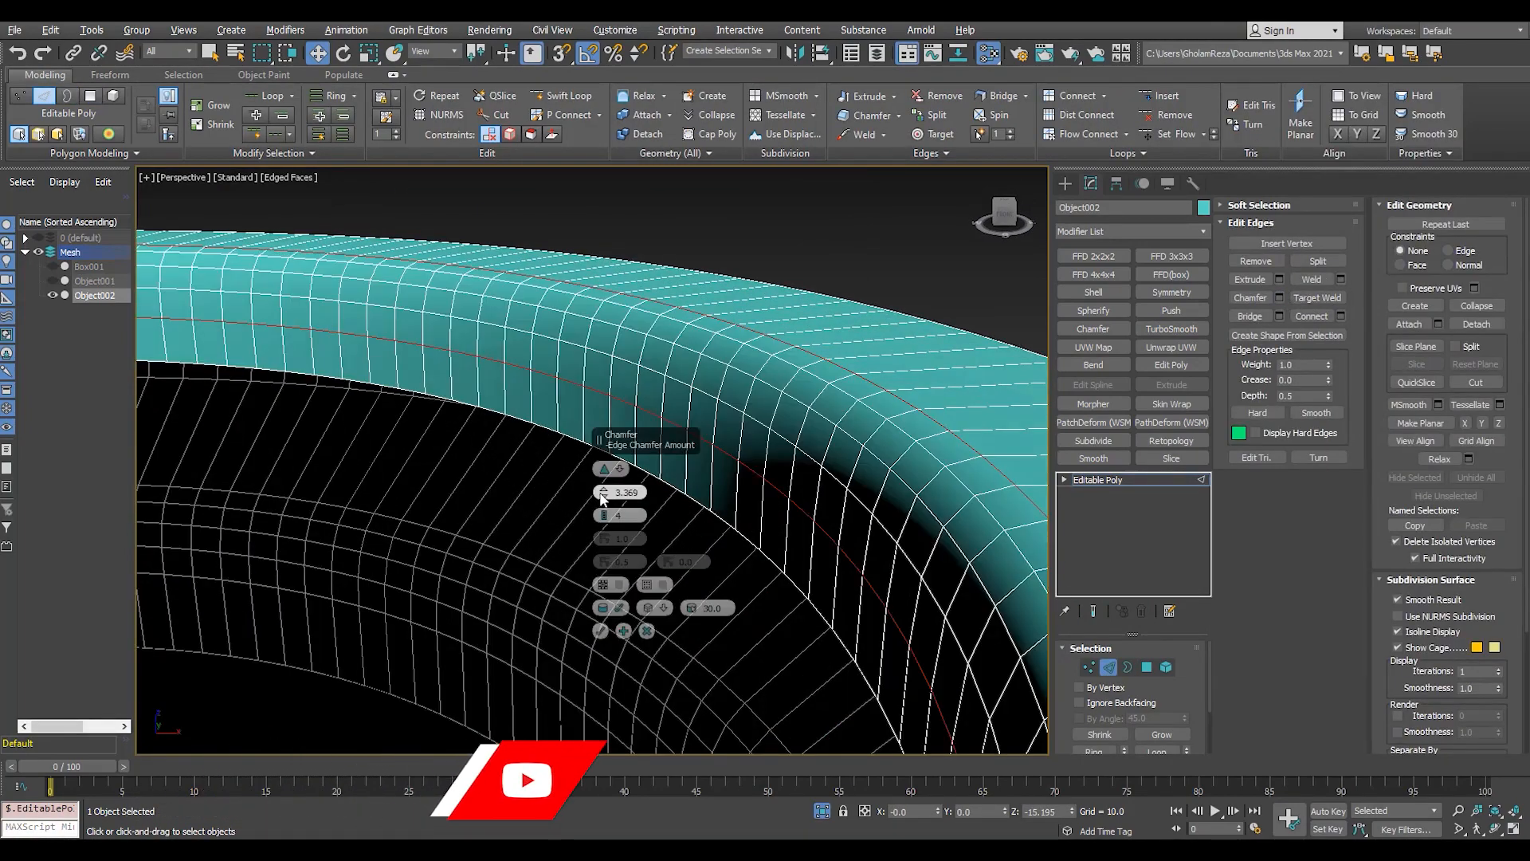
drag(603, 493, 614, 613)
click(601, 630)
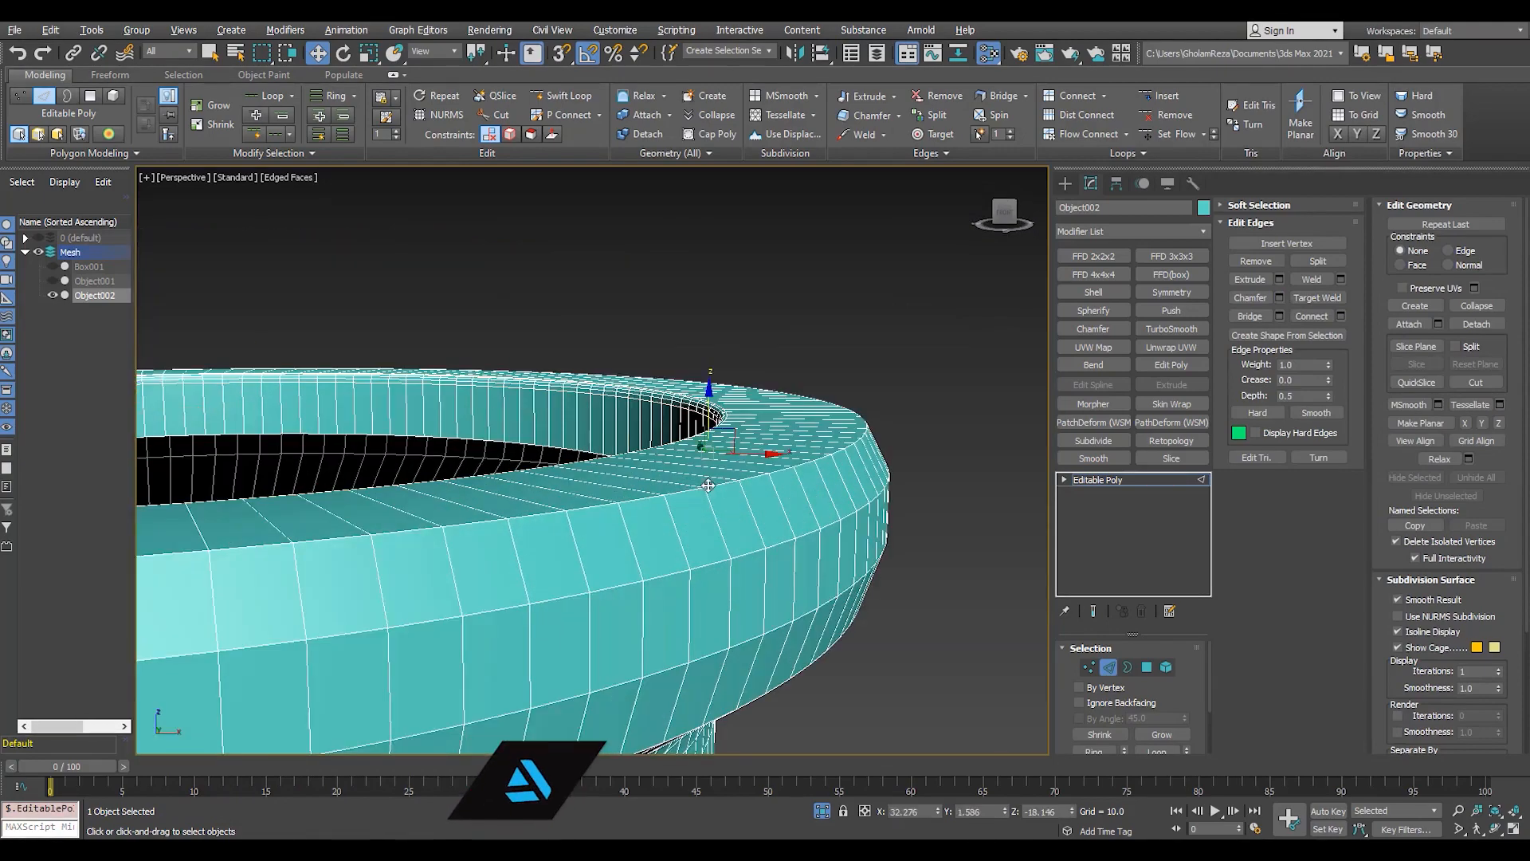